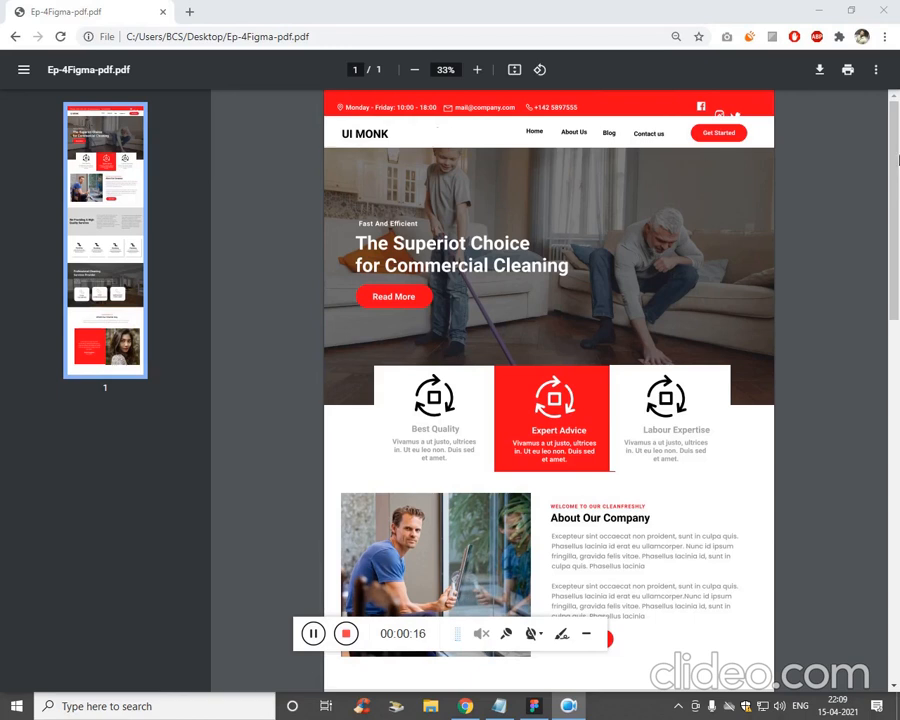
- Scroll through the finished UI MONK landing page design to review it
scroll(700, 150, "down", 1)
scroll(600, 148, "up", 1)
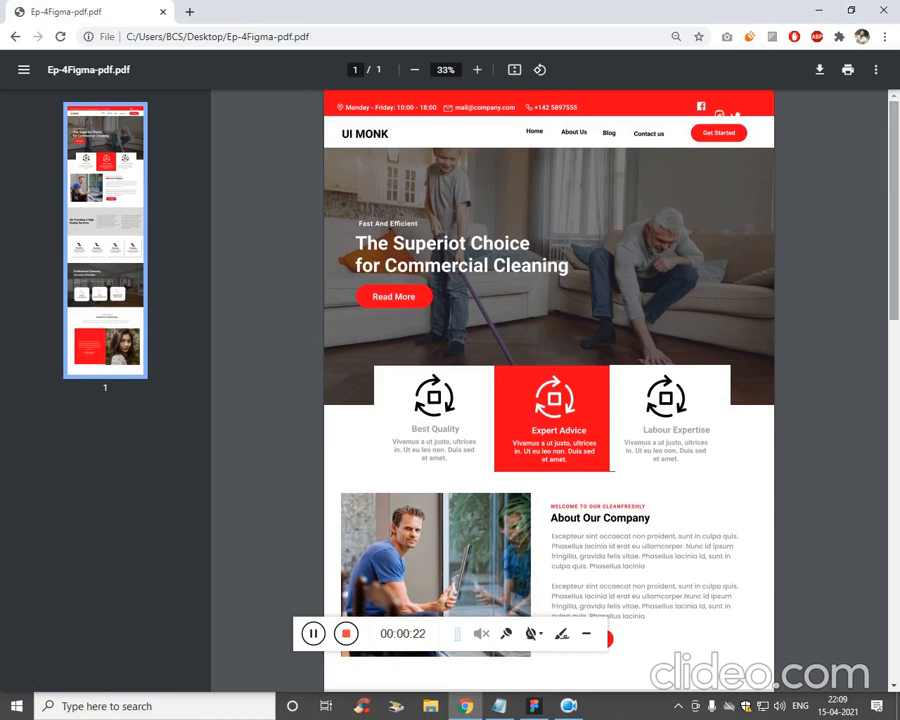
scroll(744, 183, "down", 3)
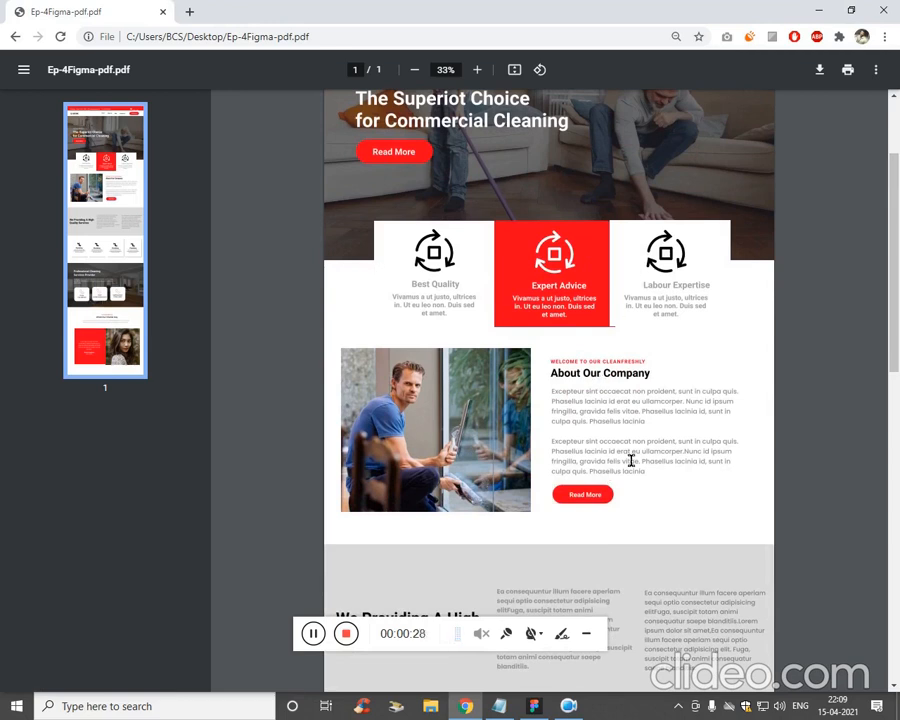
scroll(441, 487, "down", 7)
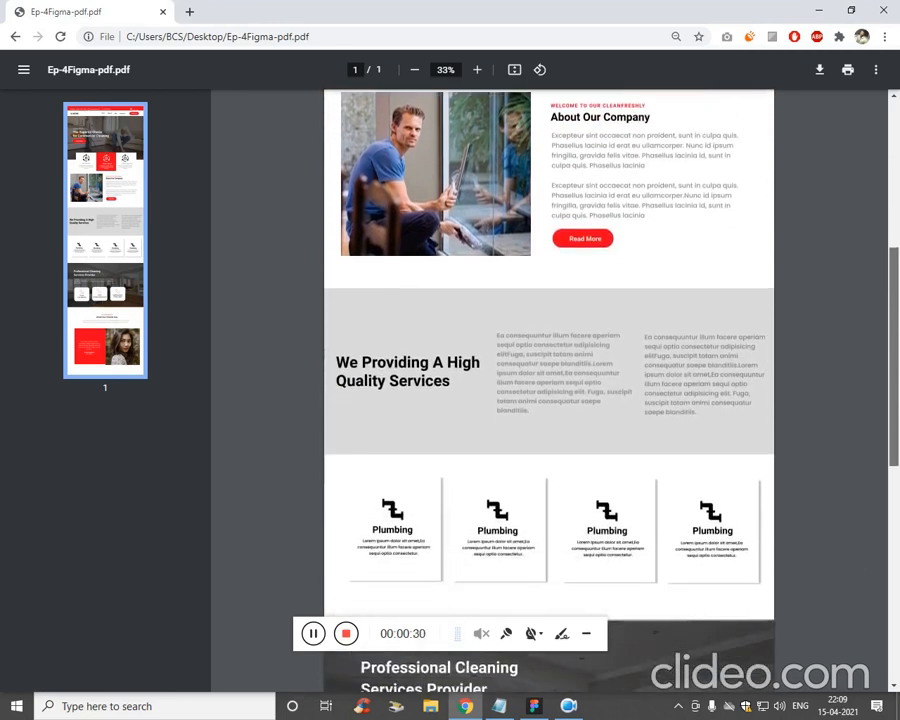
scroll(527, 345, "down", 1)
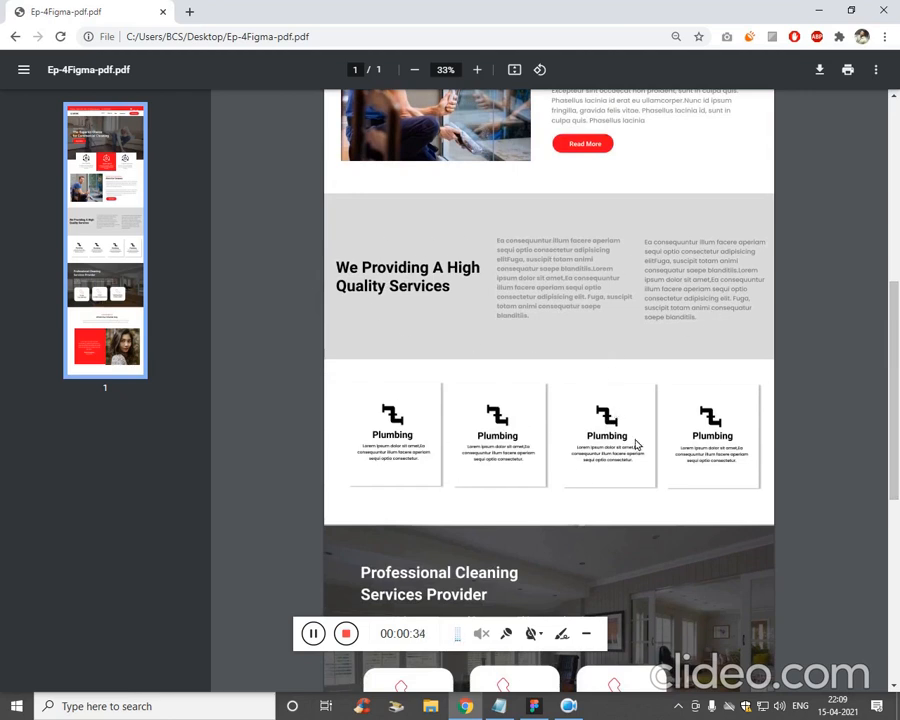
left_click_drag(897, 407, 897, 527)
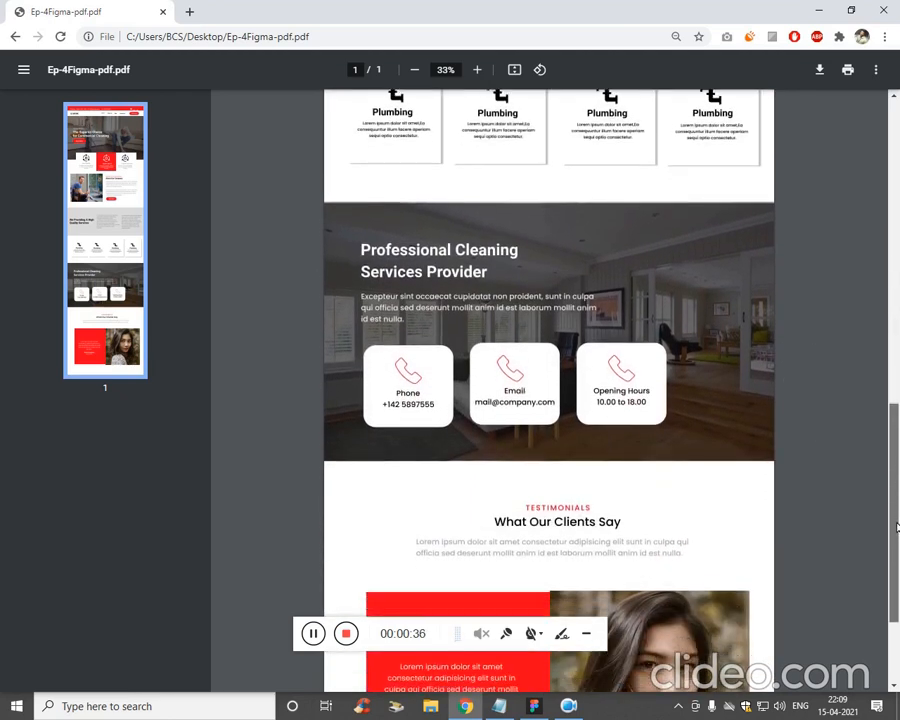
scroll(416, 446, "down", 1)
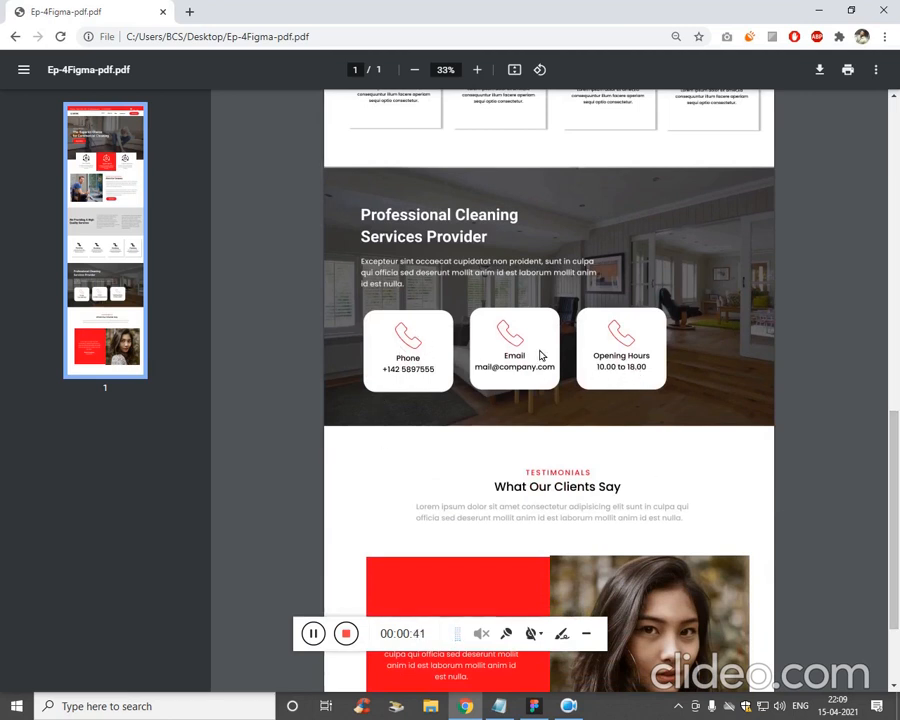
left_click_drag(895, 500, 895, 550)
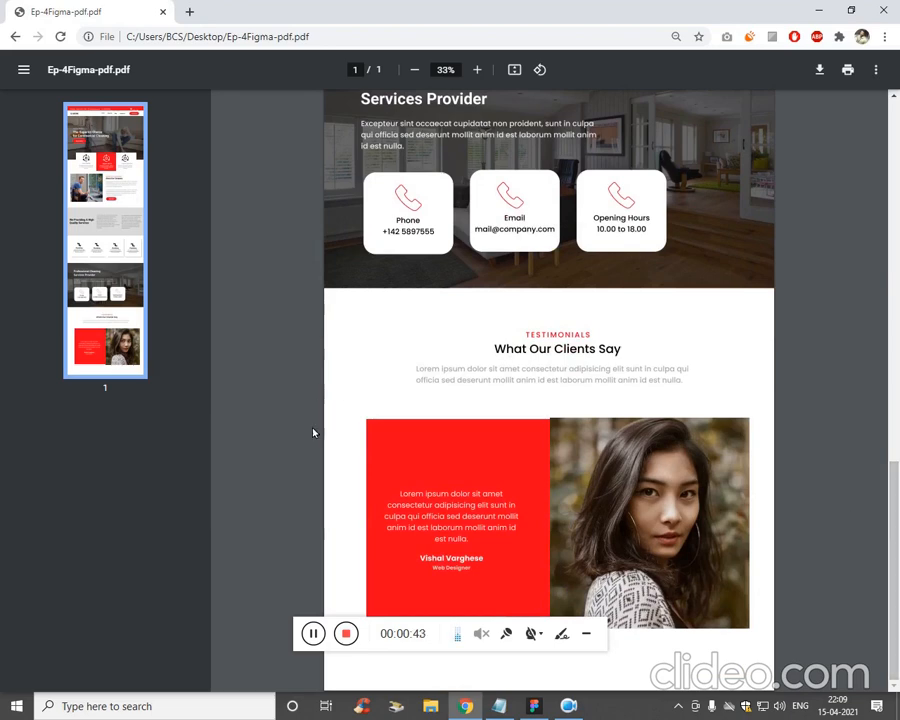
scroll(426, 461, "up", 10)
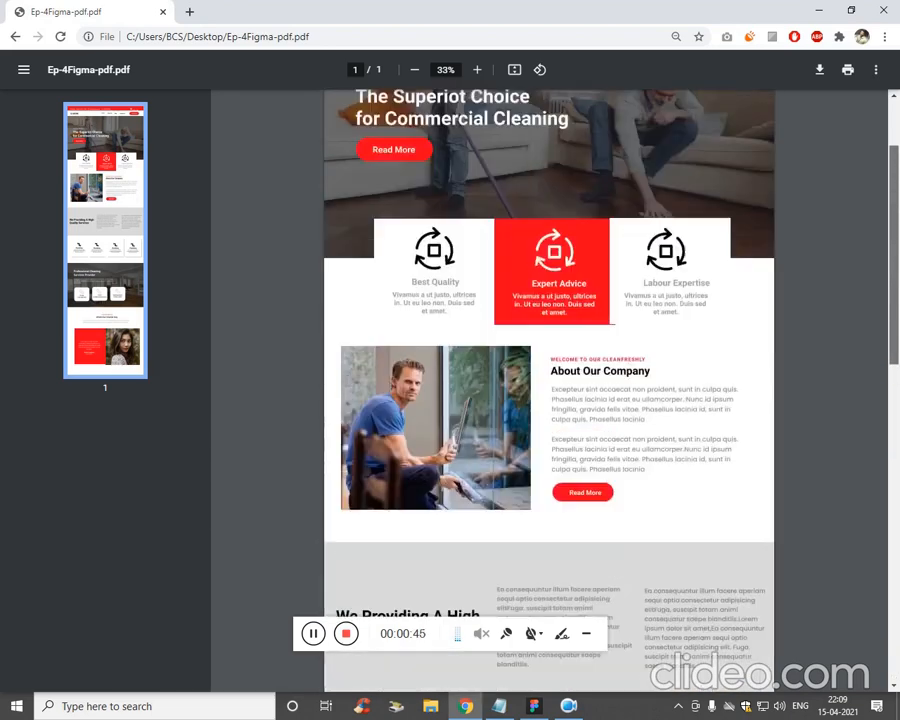
scroll(548, 400, "down", 10)
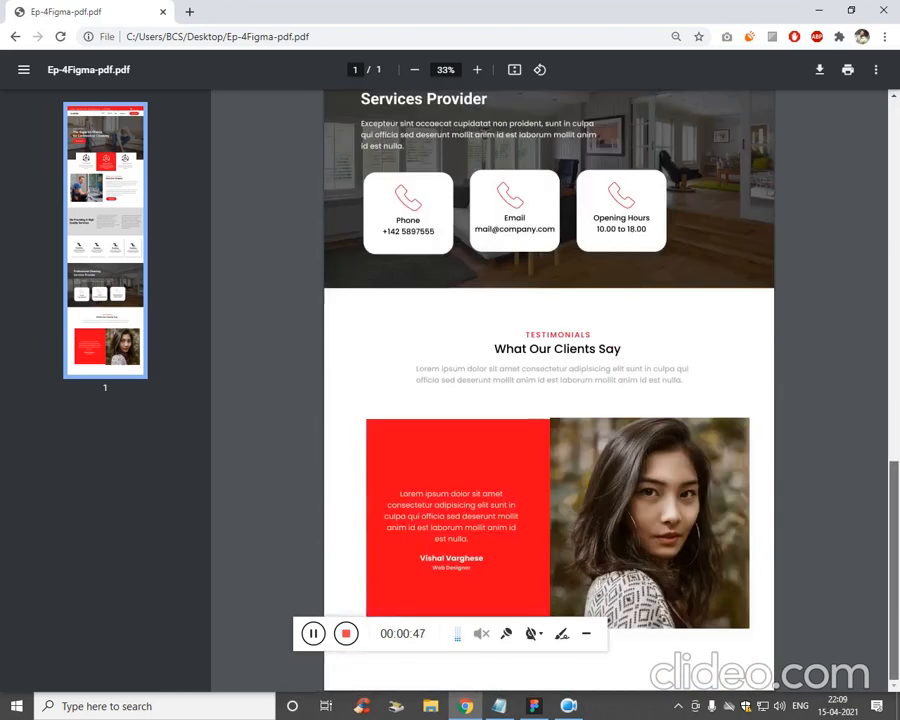
- Bring Figma forward, dismiss the export settings, and zoom and pan to the page header
left_click(533, 707)
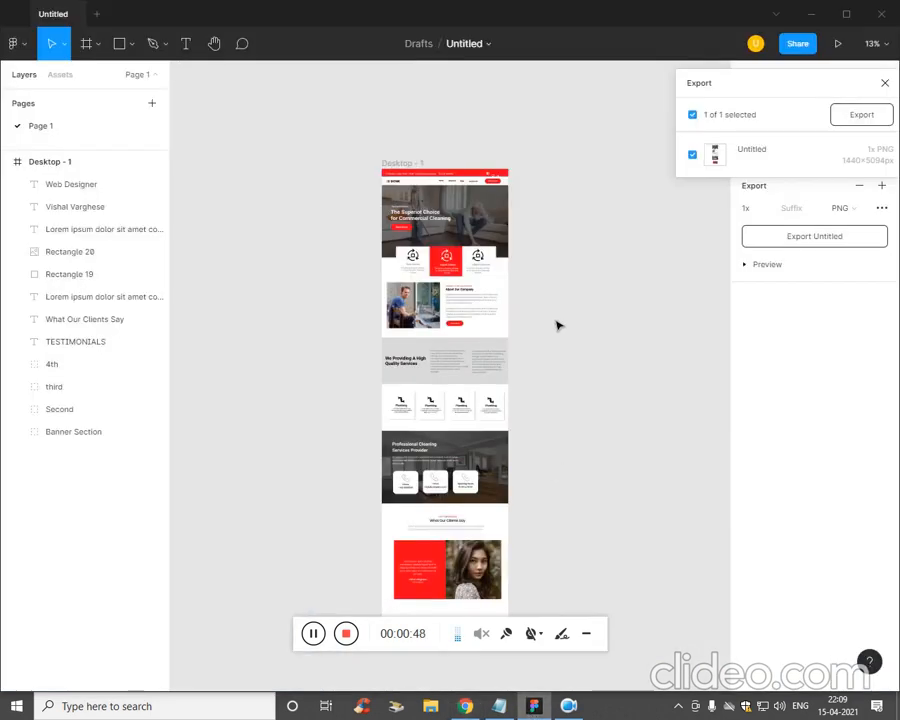
key("ctrl+equal")
key("ctrl+equal")
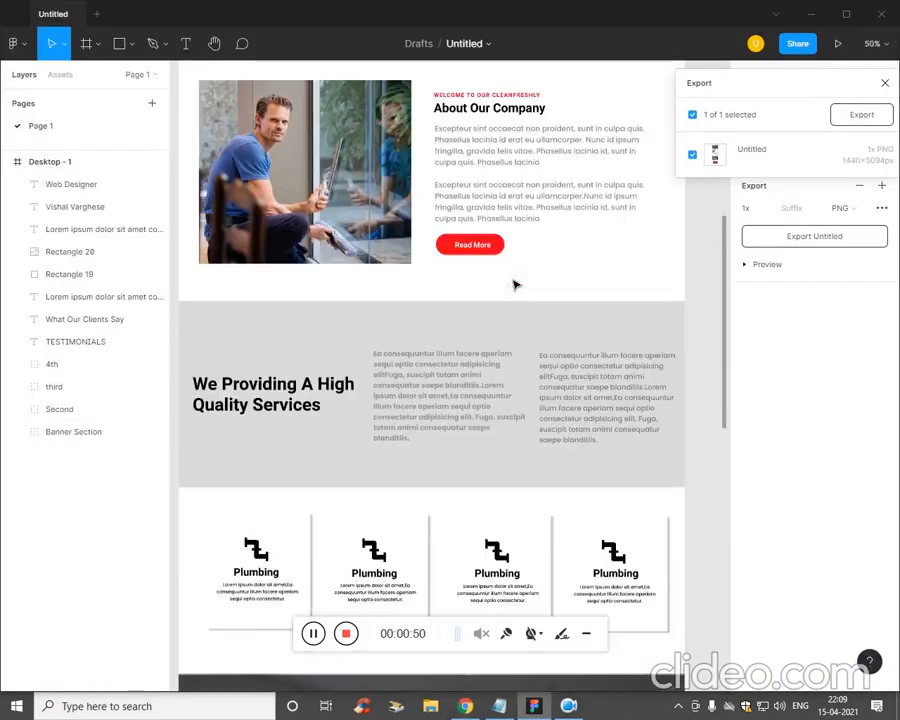
left_click(537, 231)
left_click(659, 202)
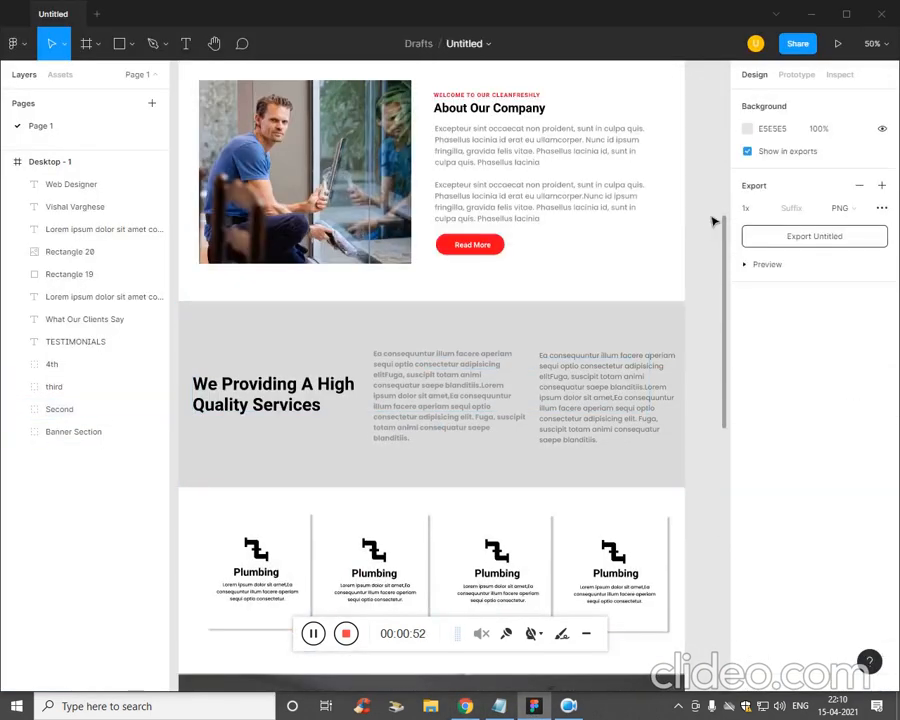
key("ctrl+minus")
left_click_drag(676, 214, 664, 293)
scroll(664, 293, "down", 10)
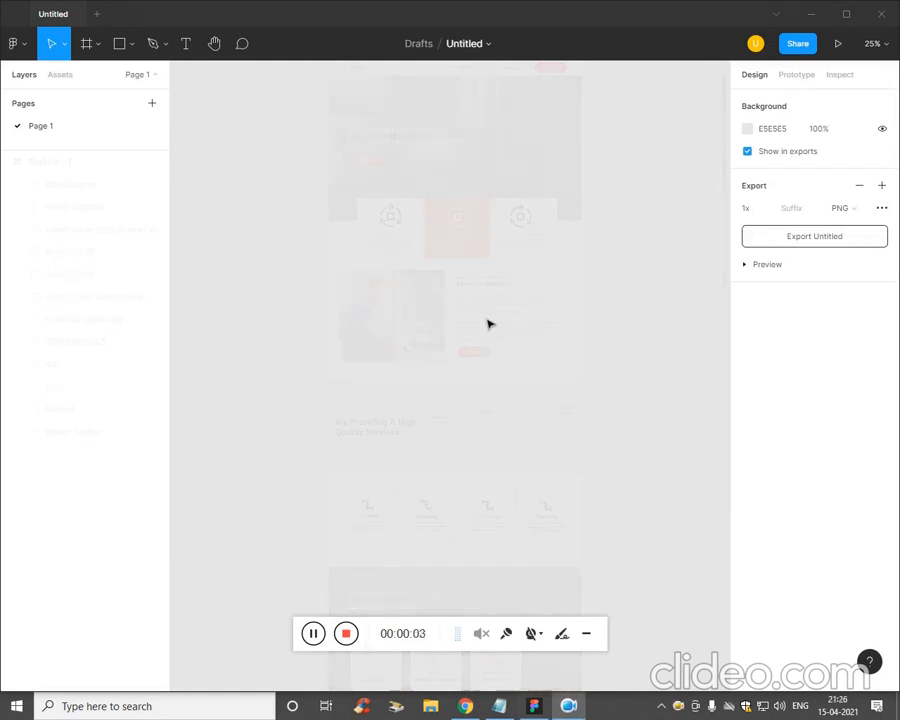
- Create a 1440-wide Desktop frame, stretch it to 3010 px tall, and zoom to 50%
left_click(86, 56)
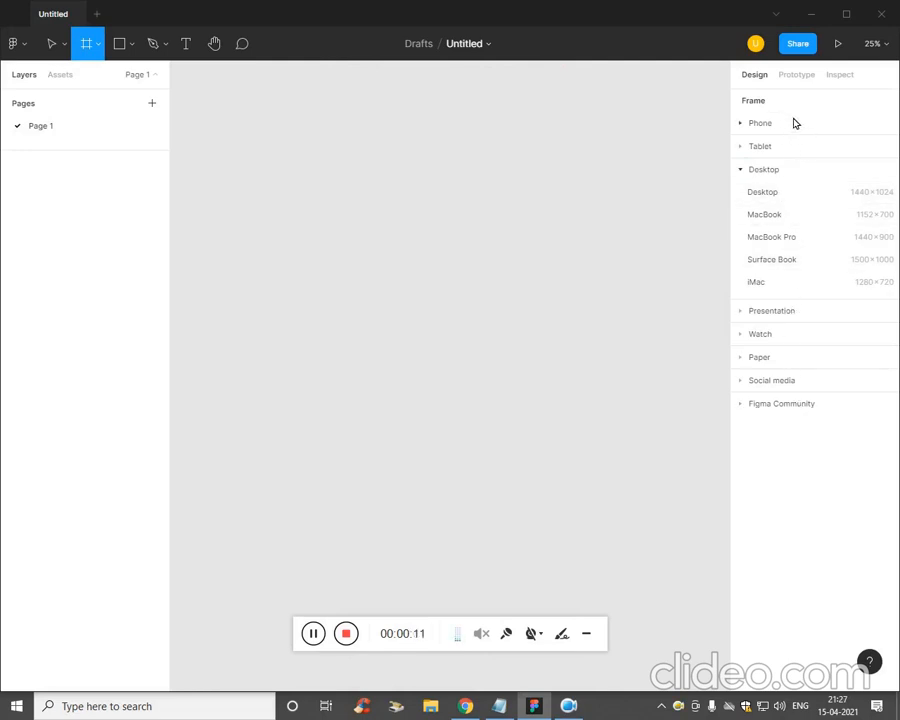
left_click(762, 192)
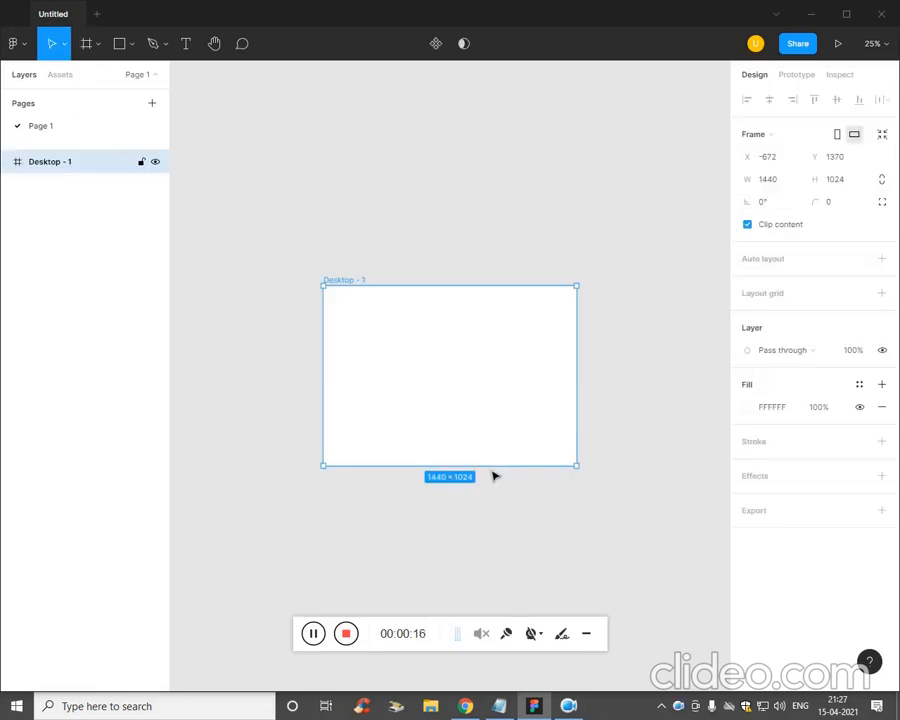
left_click_drag(495, 466, 525, 519)
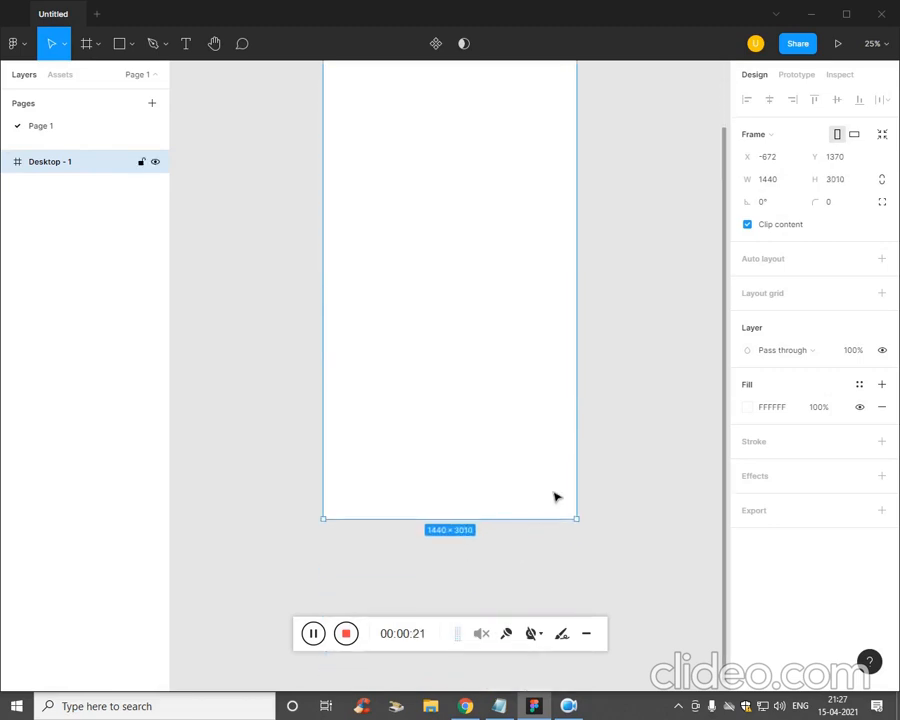
scroll(556, 497, "up", 4)
key("Escape")
scroll(370, 330, "up", 3)
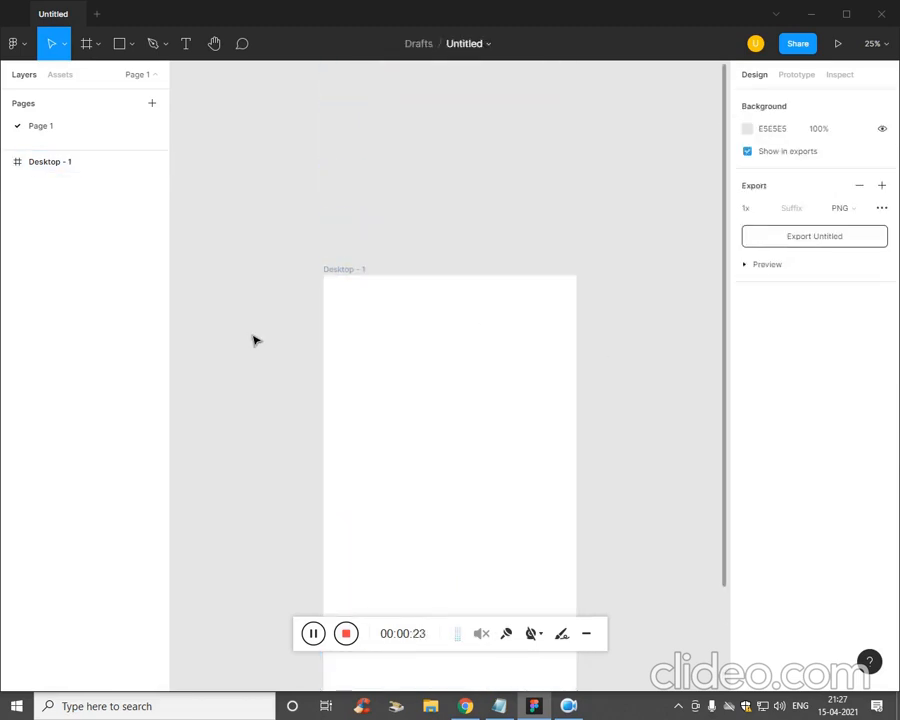
key("ctrl+plus")
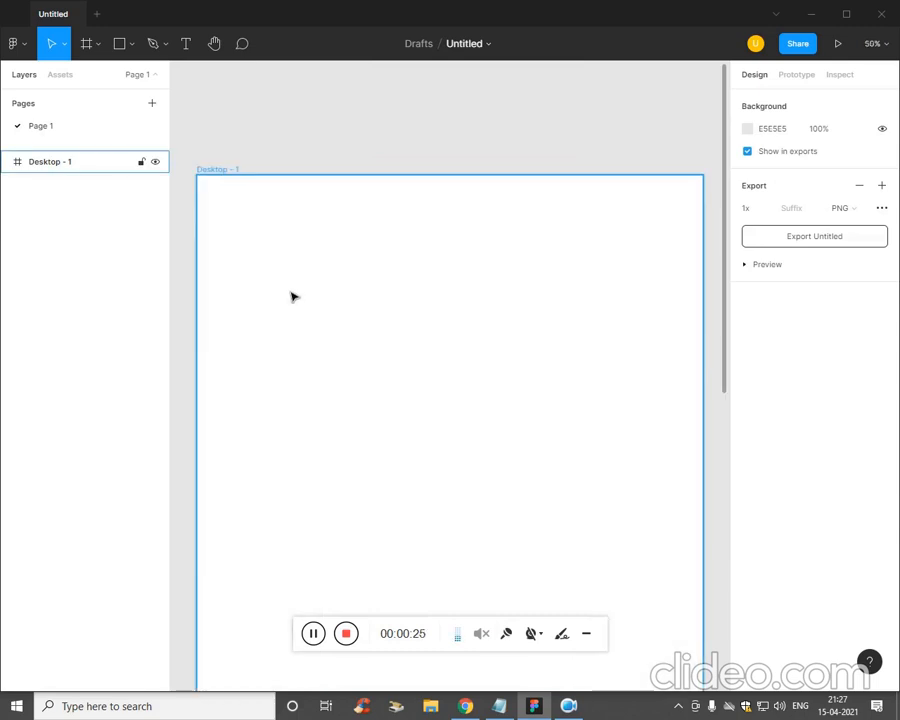
- Draw a 1440×98 rectangle across the top of the Desktop frame
left_click(131, 52)
left_click(131, 52)
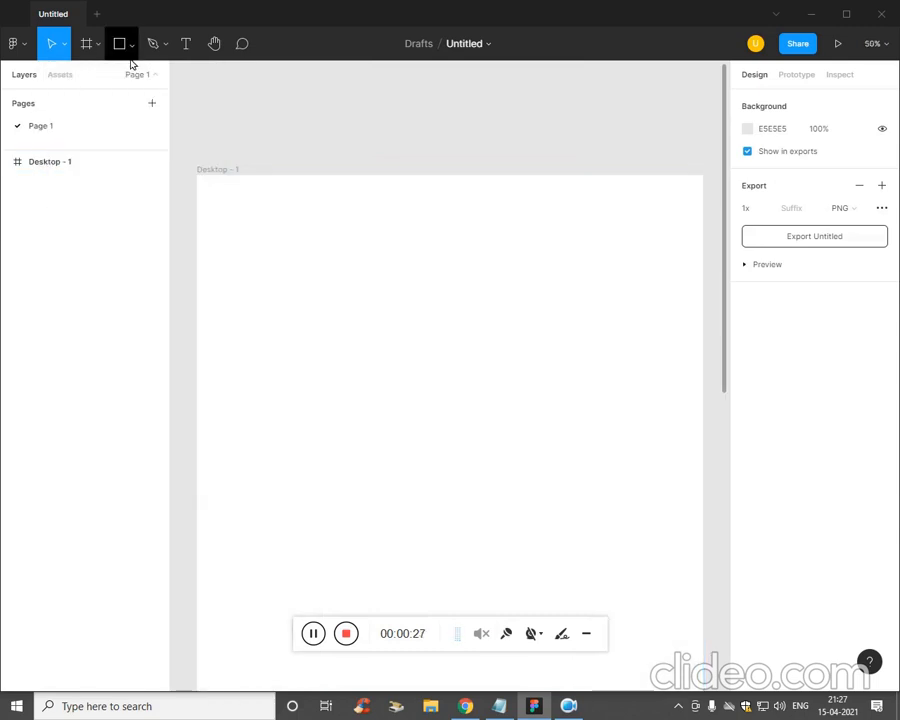
left_click(130, 53)
left_click(117, 79)
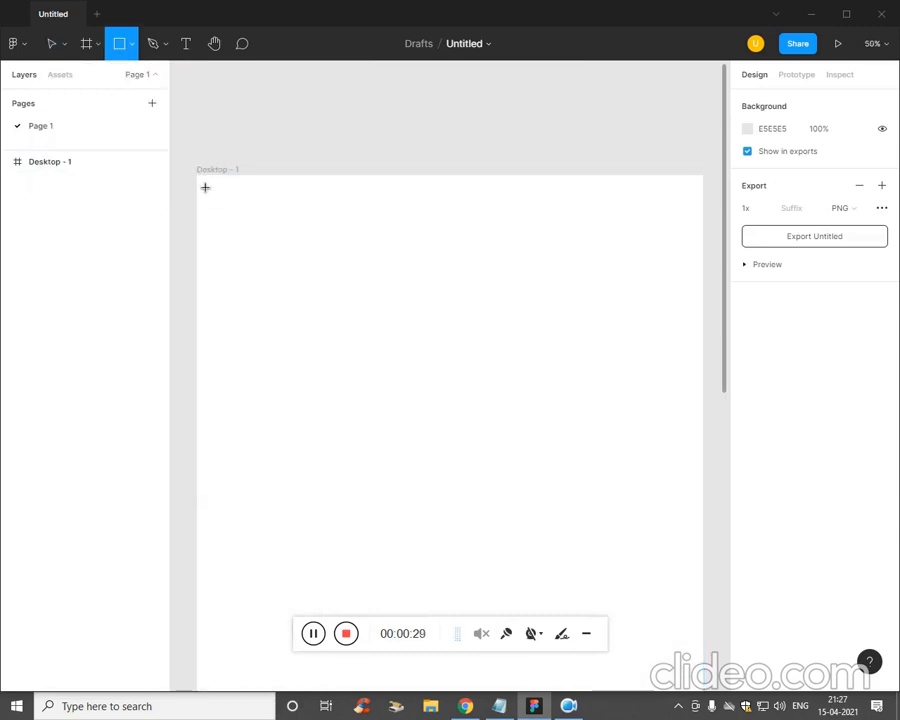
left_click_drag(198, 176, 704, 211)
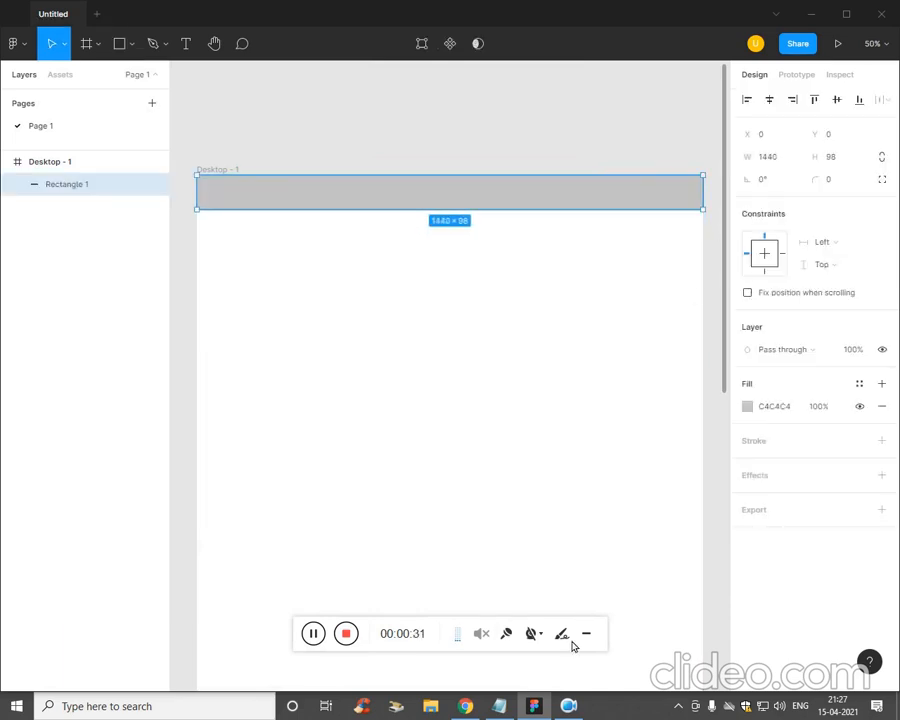
- Fill the top bar with red #FF041B copied from the notes
key("alt+Tab")
left_click_drag(594, 343, 555, 345)
key("ctrl+c")
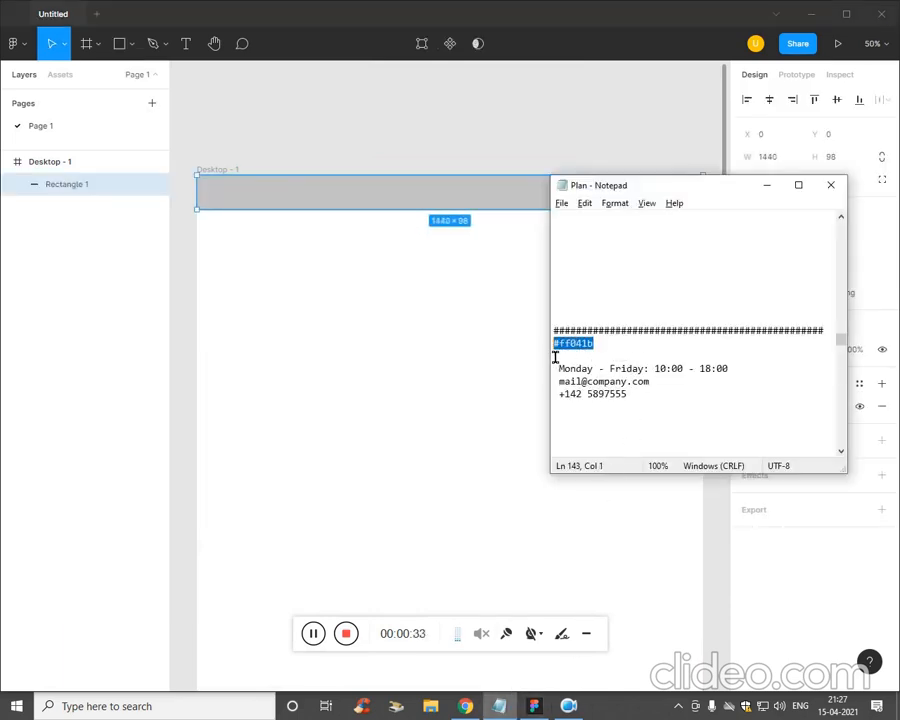
key("alt+Tab")
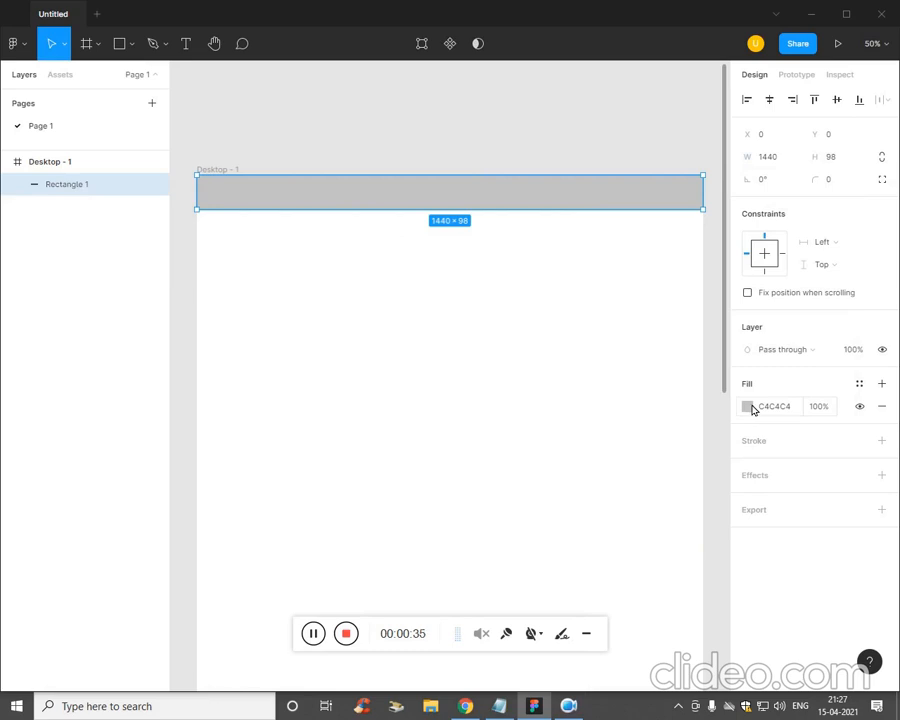
left_click(749, 407)
key("ctrl+v")
key("Return")
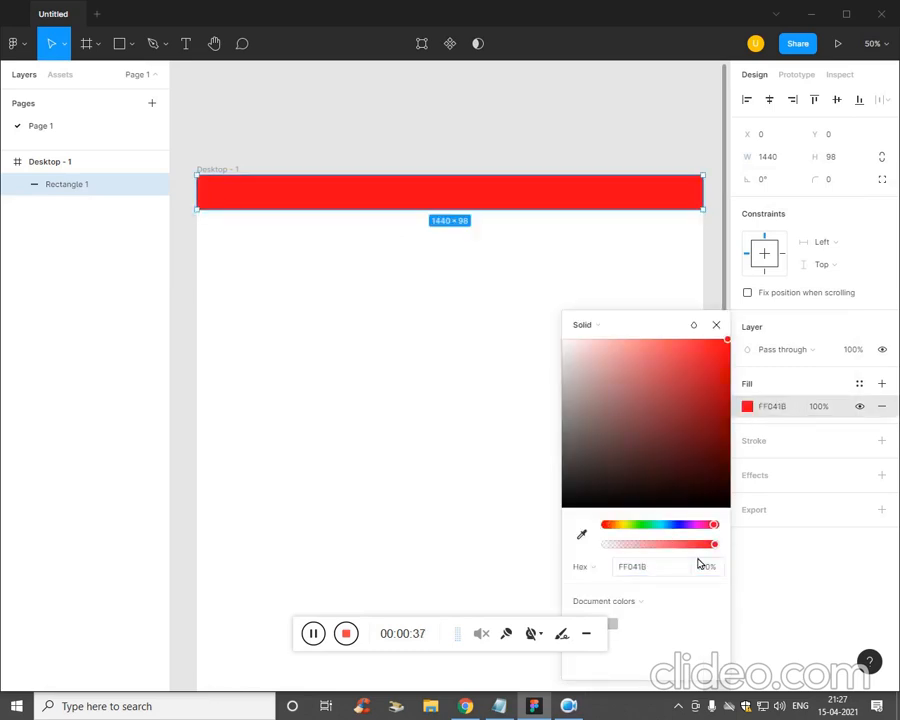
left_click(408, 425)
scroll(382, 342, "up", 2)
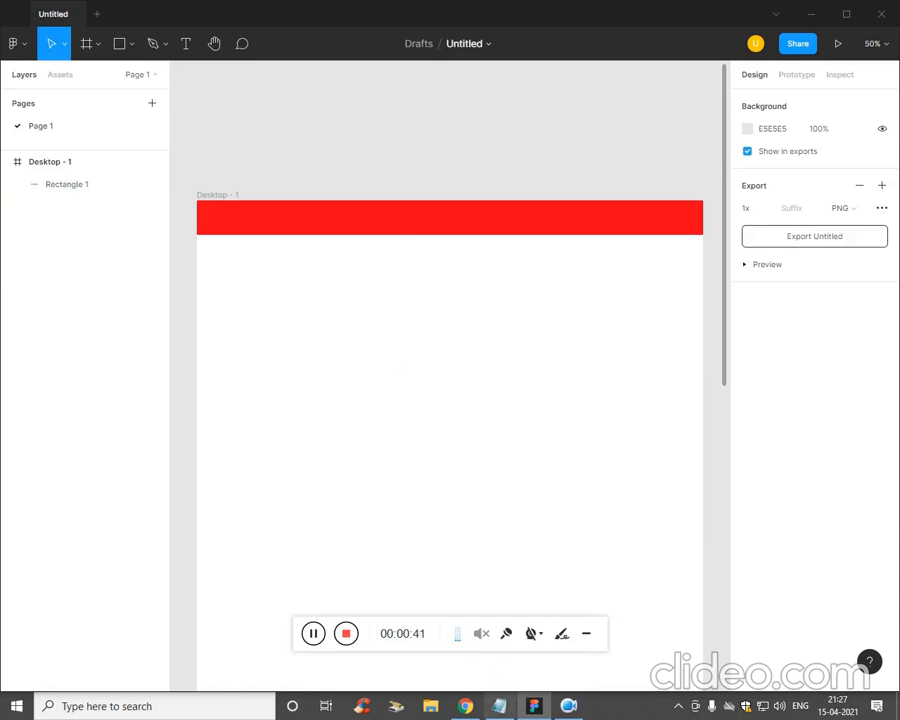
key("alt+Tab")
left_click(589, 368)
- Paste the 'Monday - Friday: 10:00 - 18:00' hours text onto the red bar
left_click_drag(745, 370, 552, 376)
key("ctrl+c")
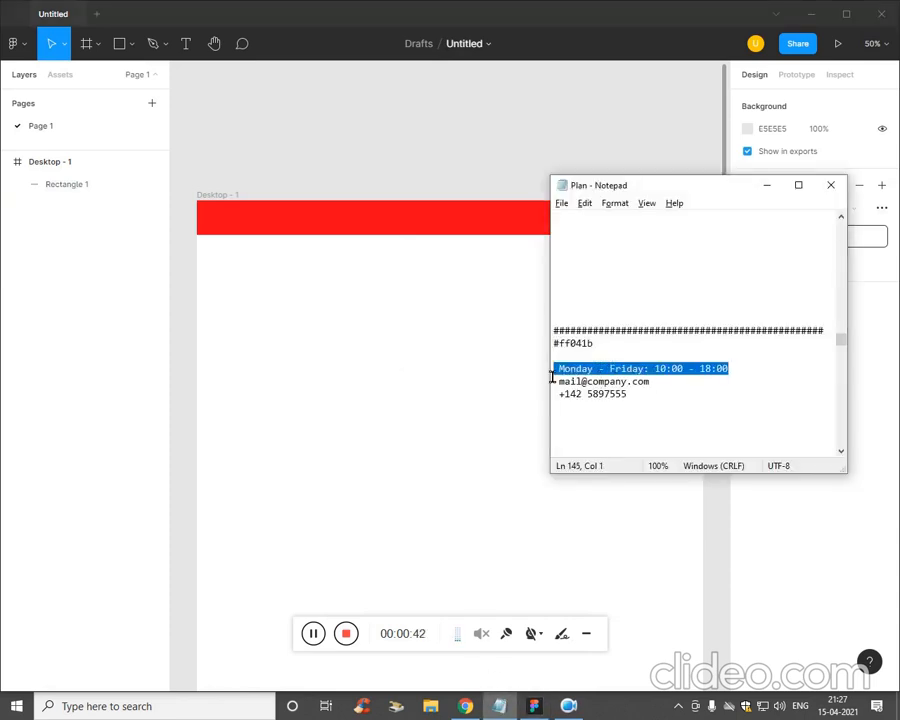
left_click(544, 379)
key("t")
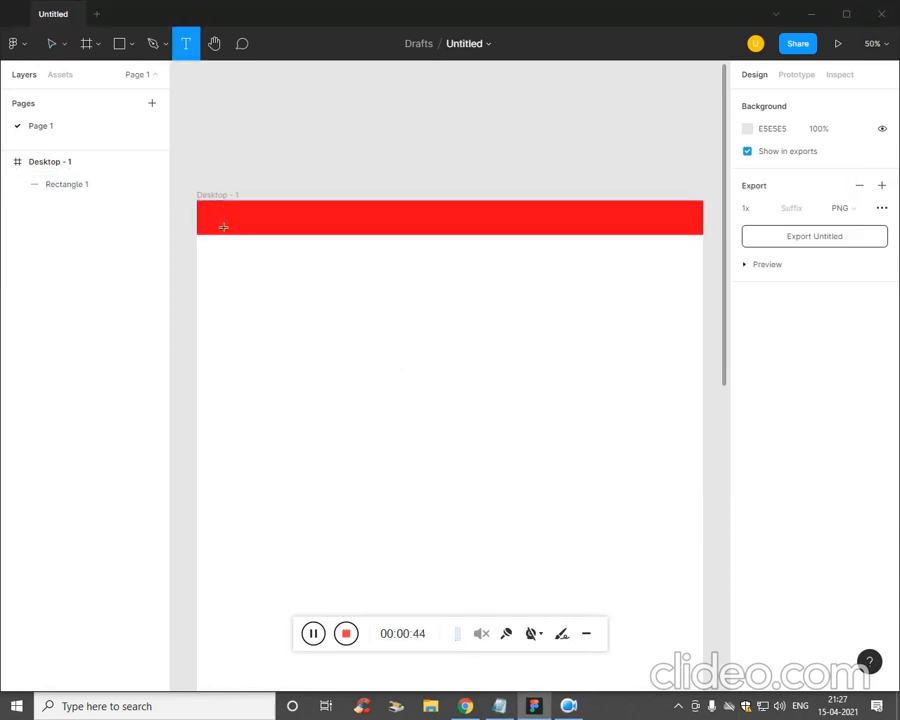
left_click(255, 228)
key("ctrl+v")
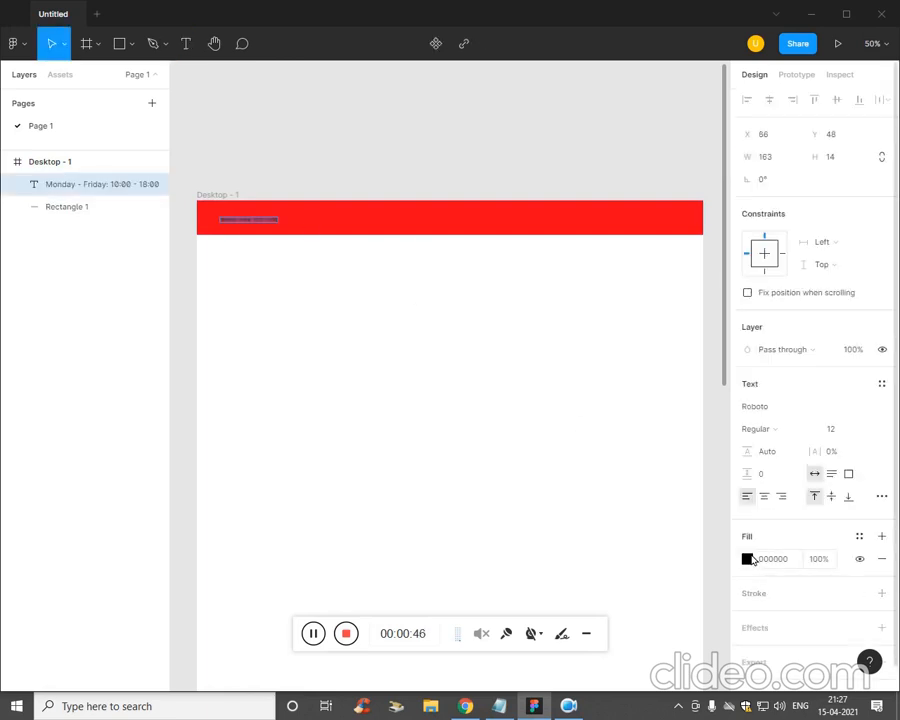
- Make the opening hours text white
left_click(747, 559)
left_click_drag(620, 322, 555, 212)
left_click_drag(570, 327, 479, 206)
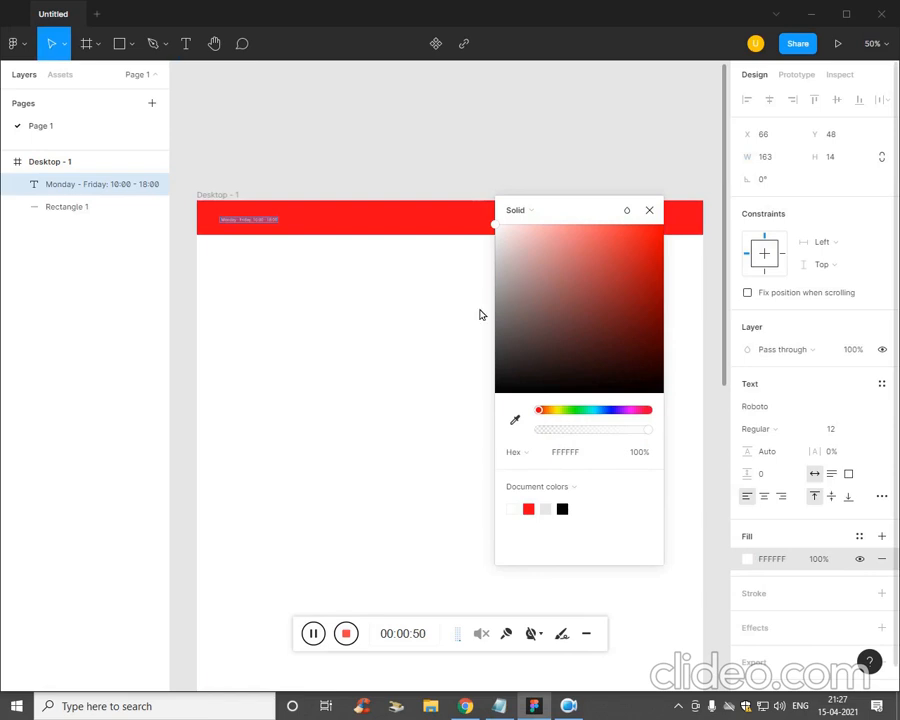
left_click_drag(530, 311, 495, 412)
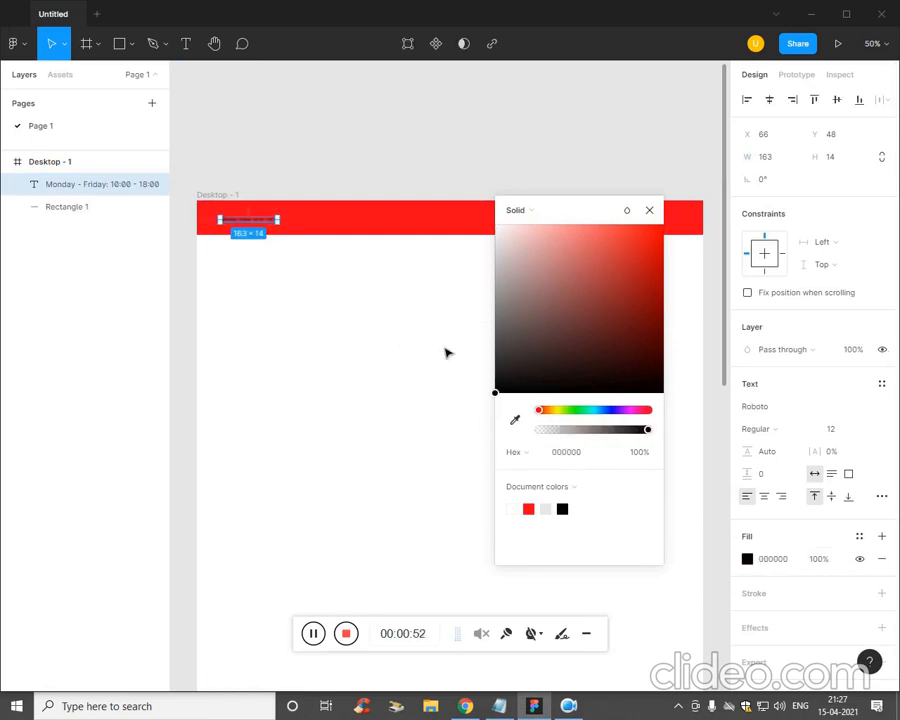
left_click_drag(498, 330, 490, 222)
left_click(363, 370)
key("shift+0")
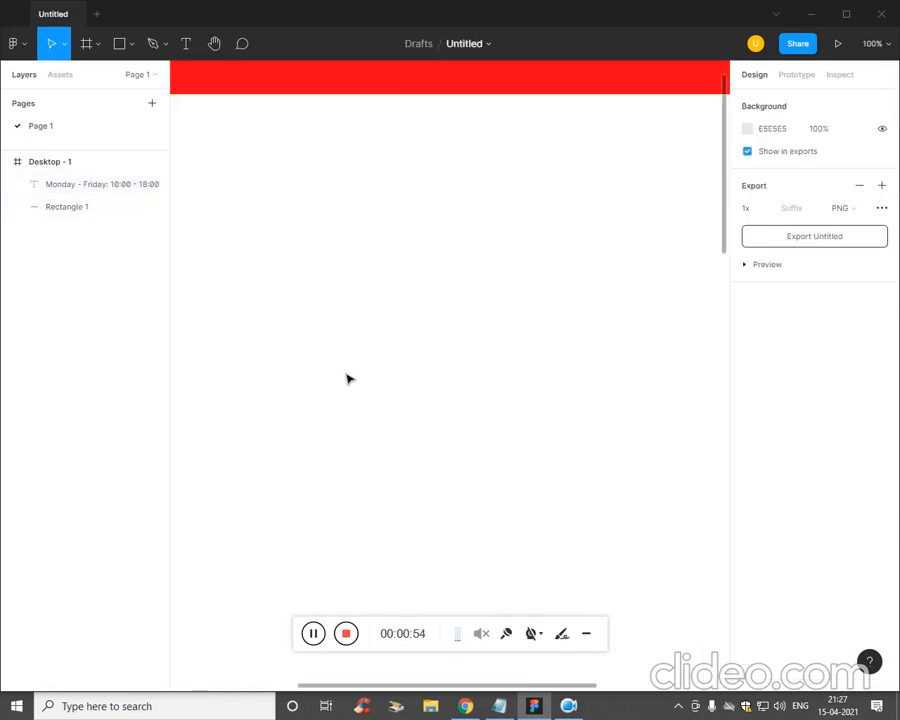
key("minus")
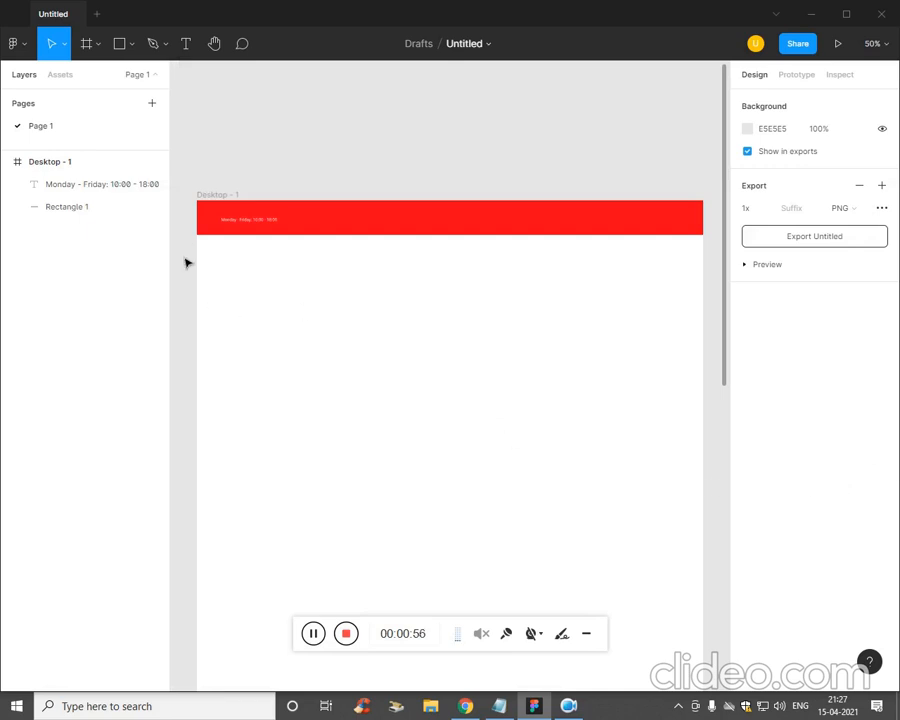
- Set the hours text to font size 21 and Bold weight
left_click(104, 182)
left_click(846, 430)
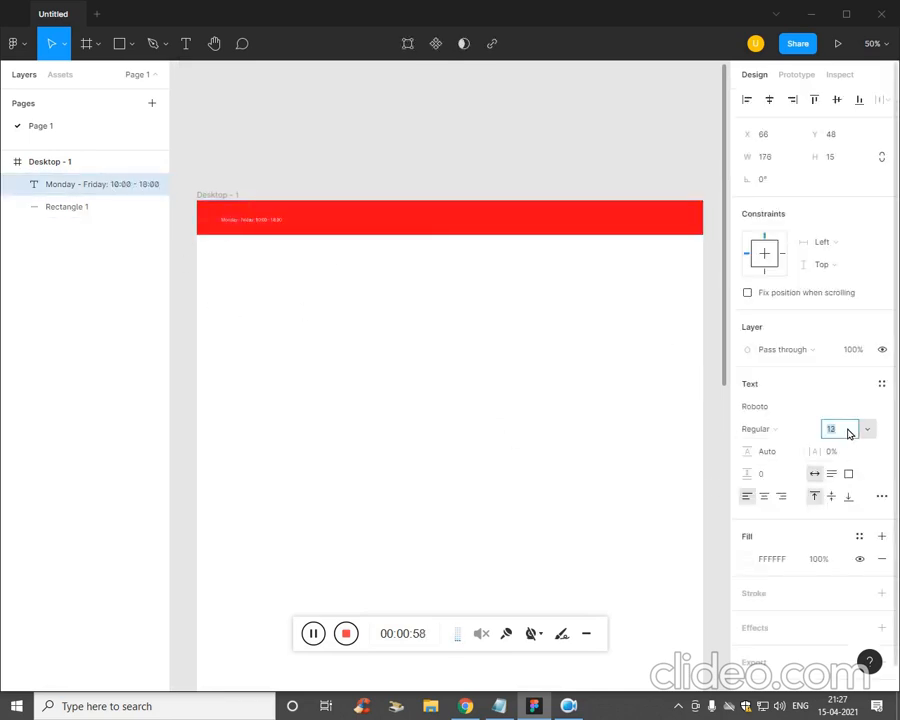
key("Up")
key("Up")
key("Up")
key("Up")
key("Up")
key("Up")
key("Up")
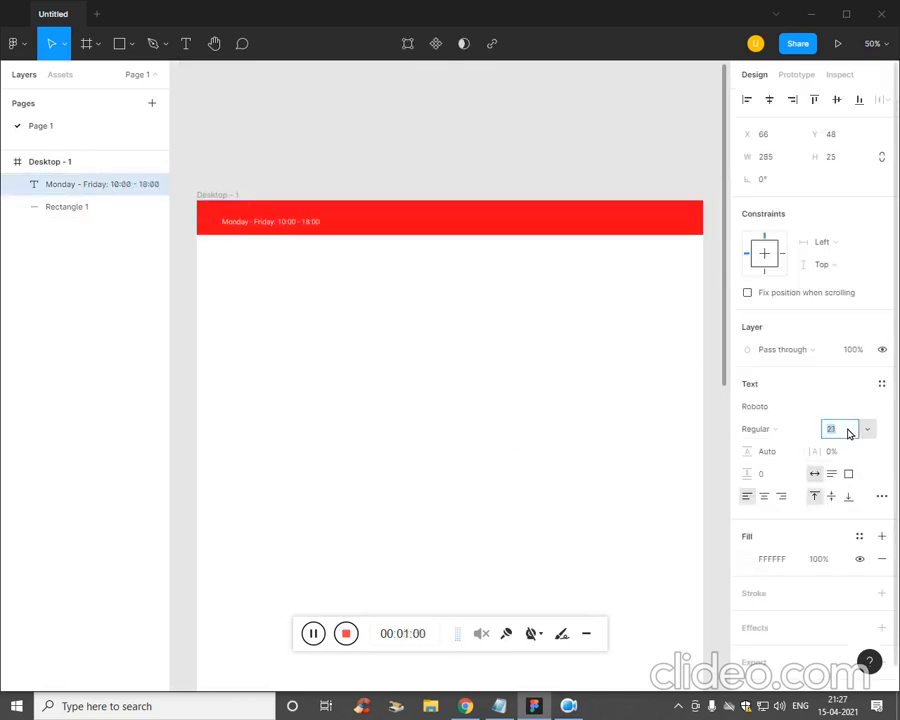
left_click(527, 438)
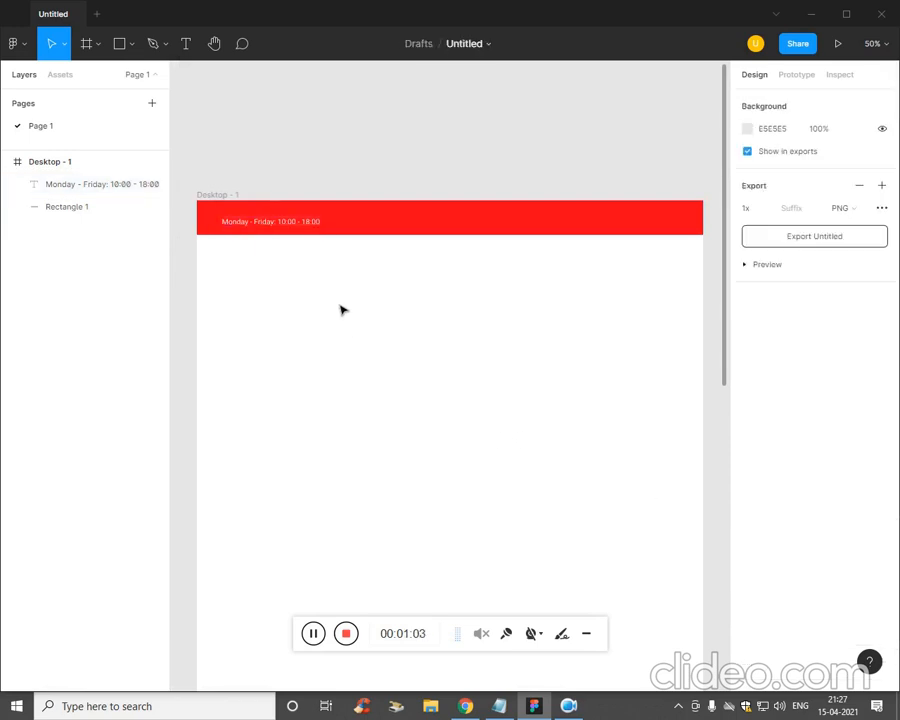
left_click(299, 234)
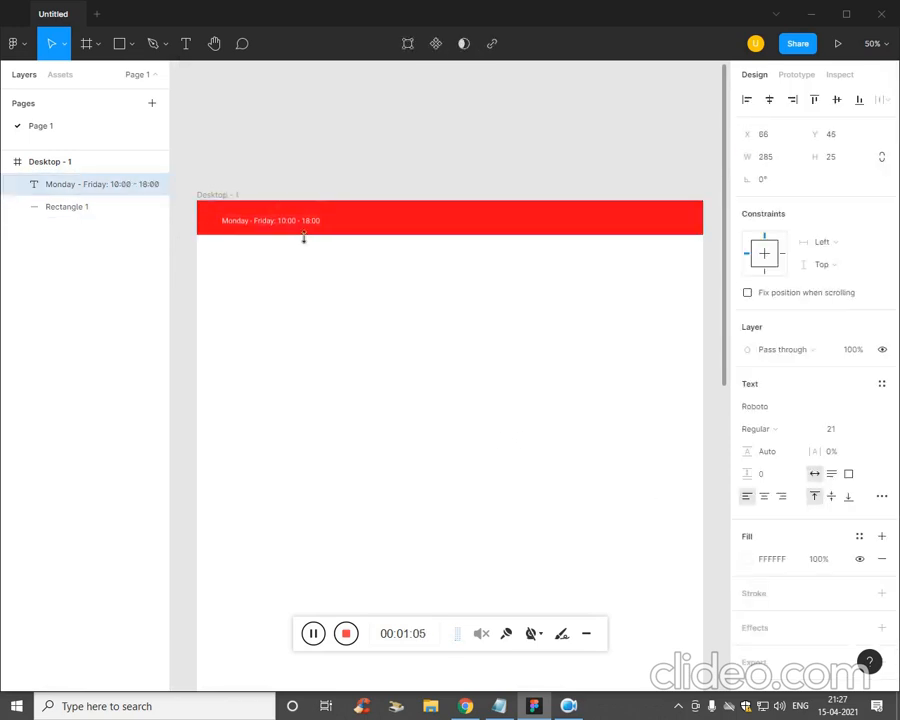
left_click(773, 429)
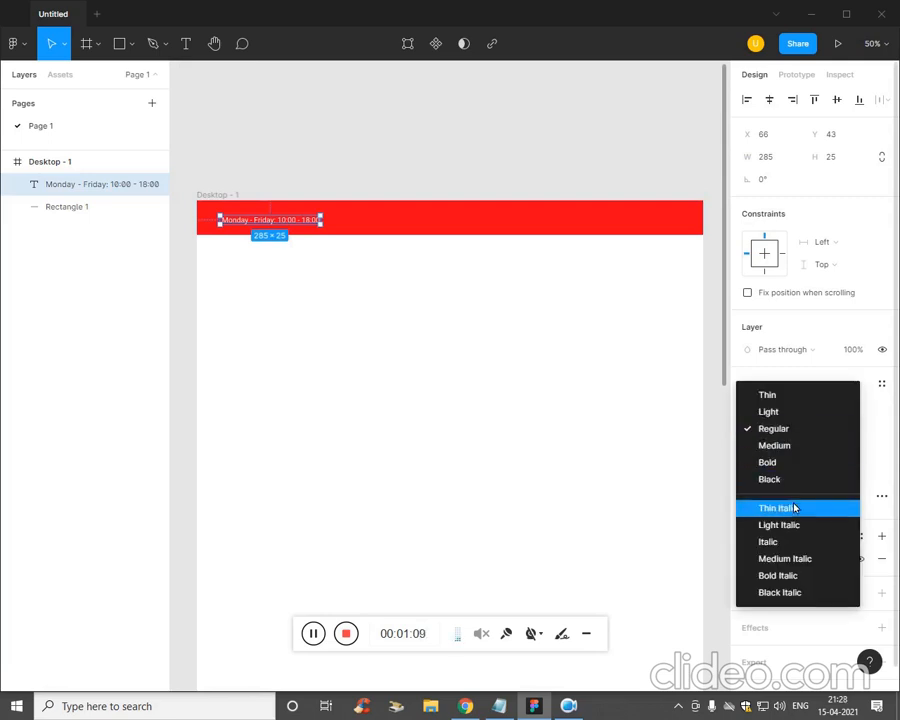
left_click(794, 478)
left_click(491, 437)
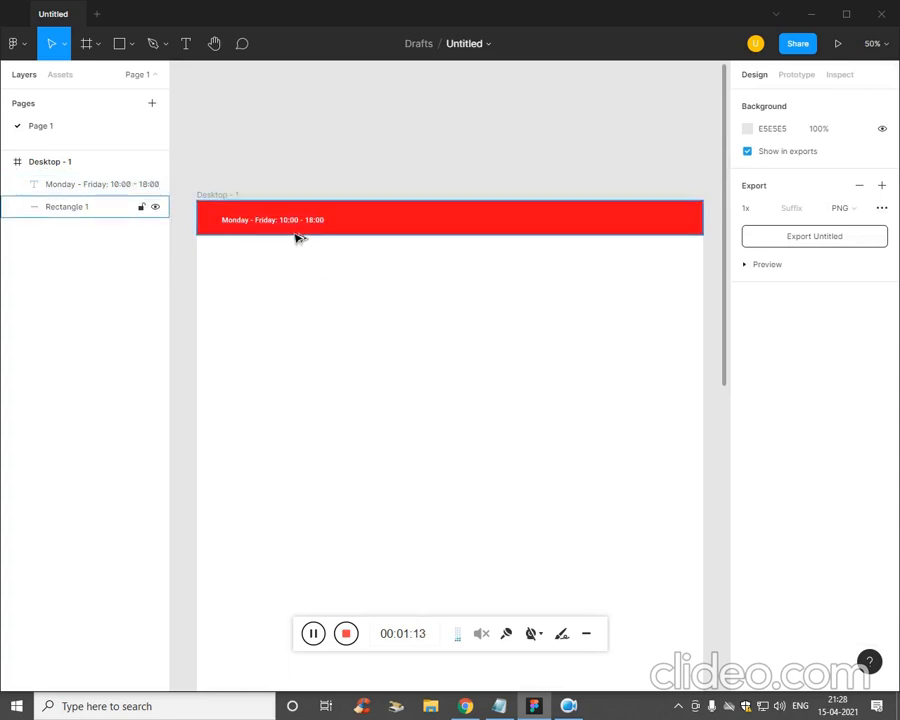
- Duplicate the hours text to its right and replace it with the contact e-mail from the notes
left_click_drag(297, 233, 420, 235)
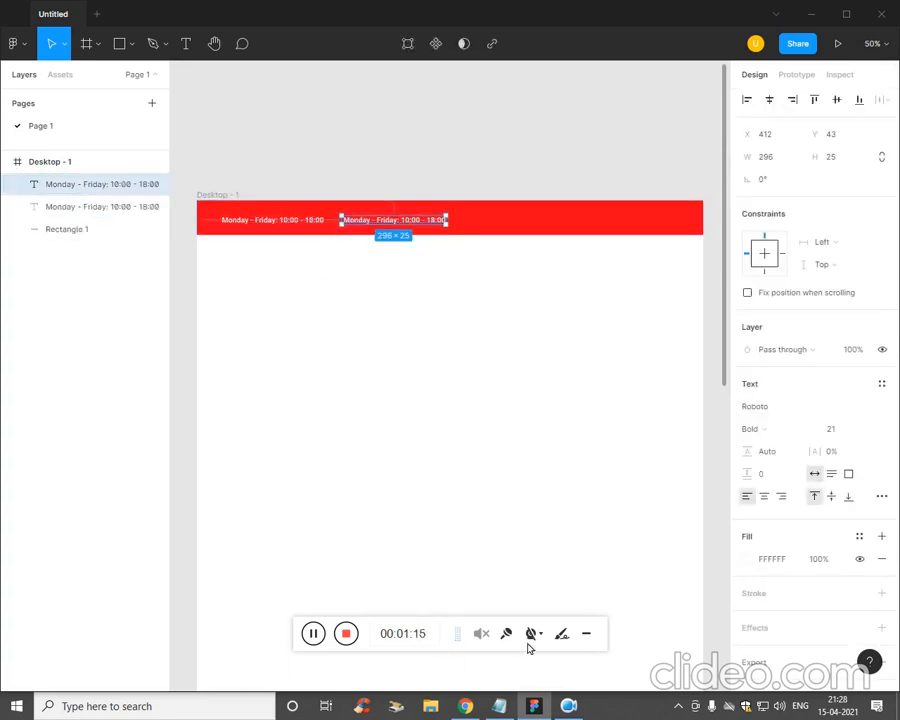
key("alt+Tab")
left_click_drag(658, 407, 617, 381)
left_click(697, 384)
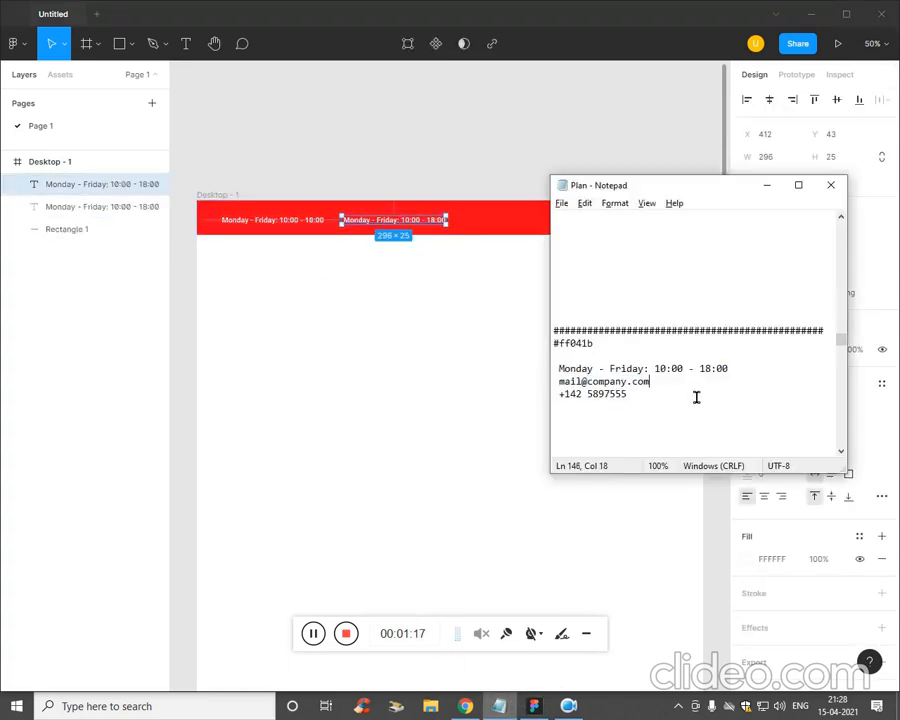
key("shift+Home")
key("shift+Left")
key("ctrl+c")
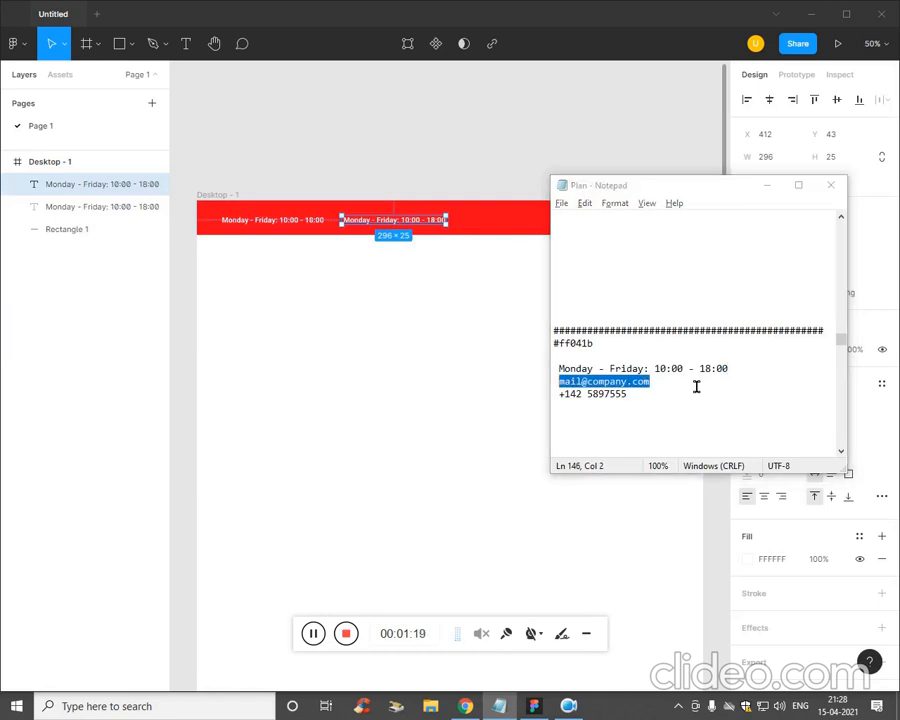
key("alt+Tab")
double_click(426, 230)
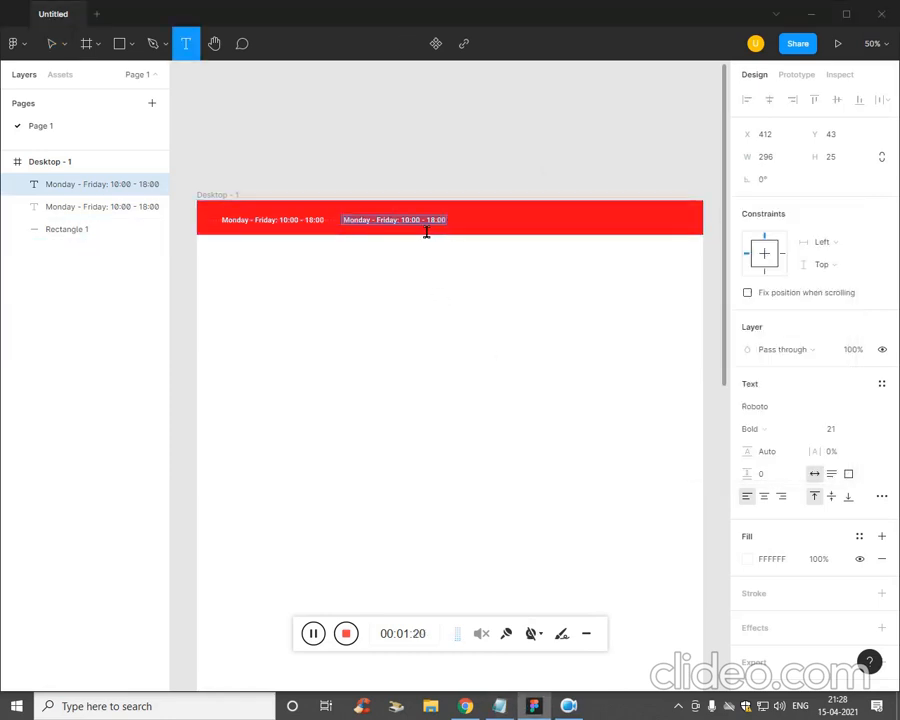
key("ctrl+k")
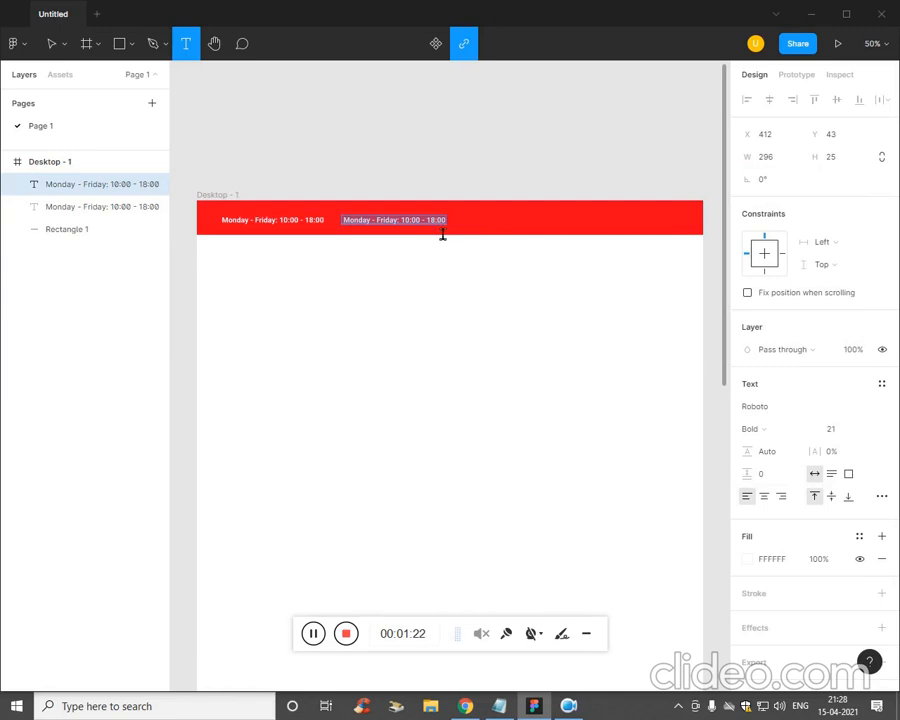
key("BackSpace")
key("ctrl+v")
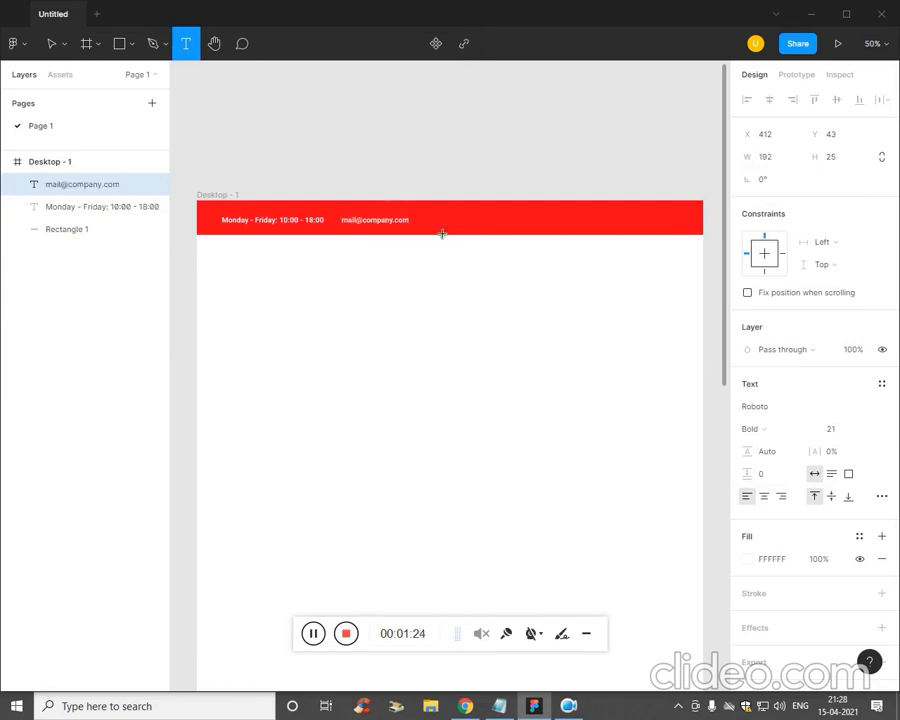
left_click(474, 302)
- Duplicate the e-mail text further right and replace it with the phone number
key("alt+Tab")
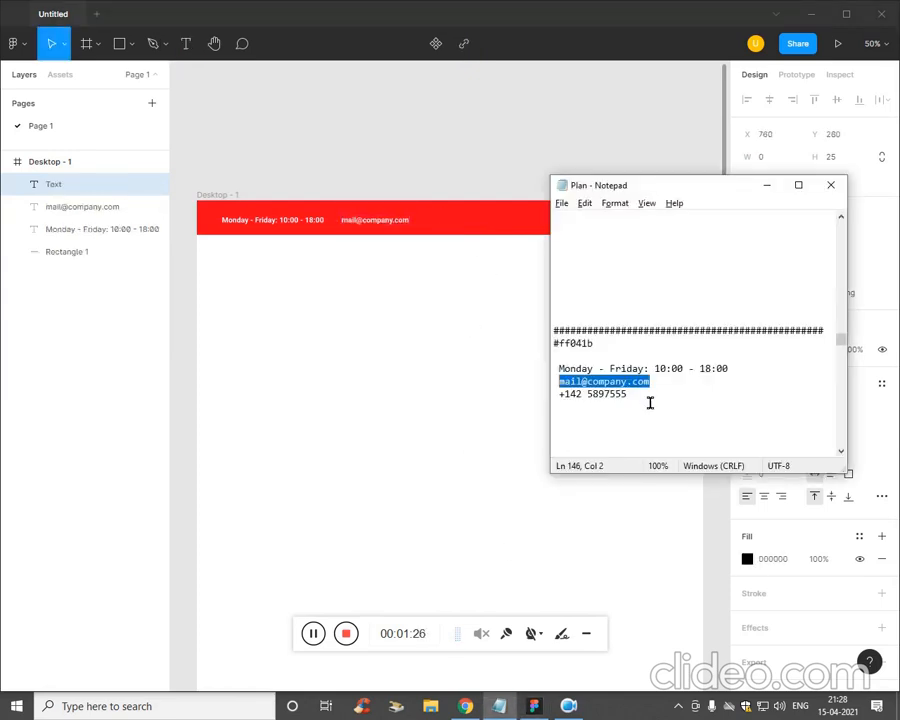
left_click_drag(650, 403, 571, 408)
key("ctrl+c")
left_click(445, 417)
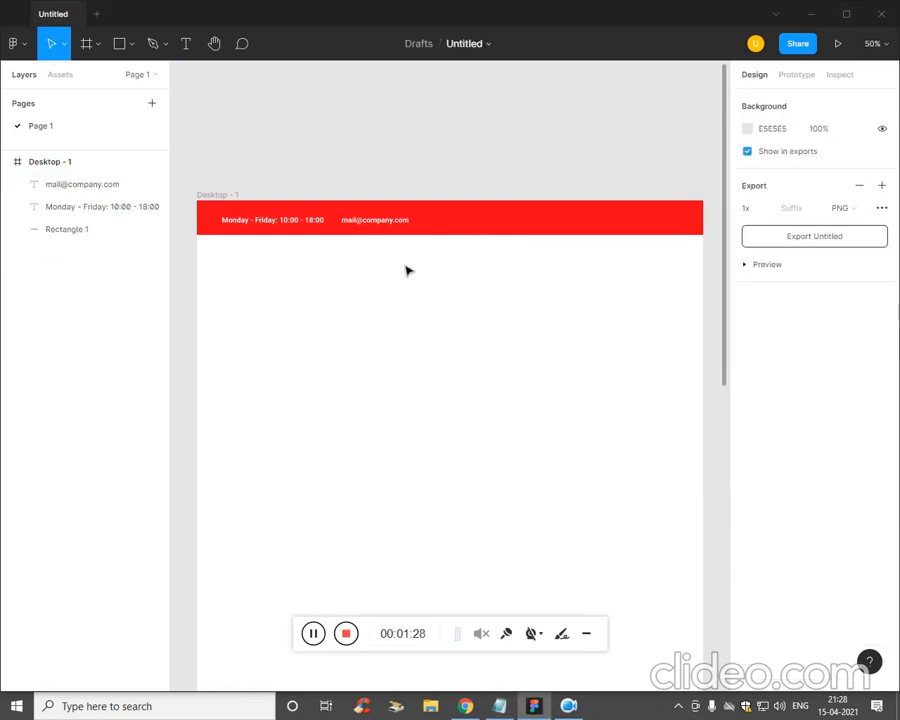
left_click(384, 221)
left_click_drag(383, 220, 466, 231)
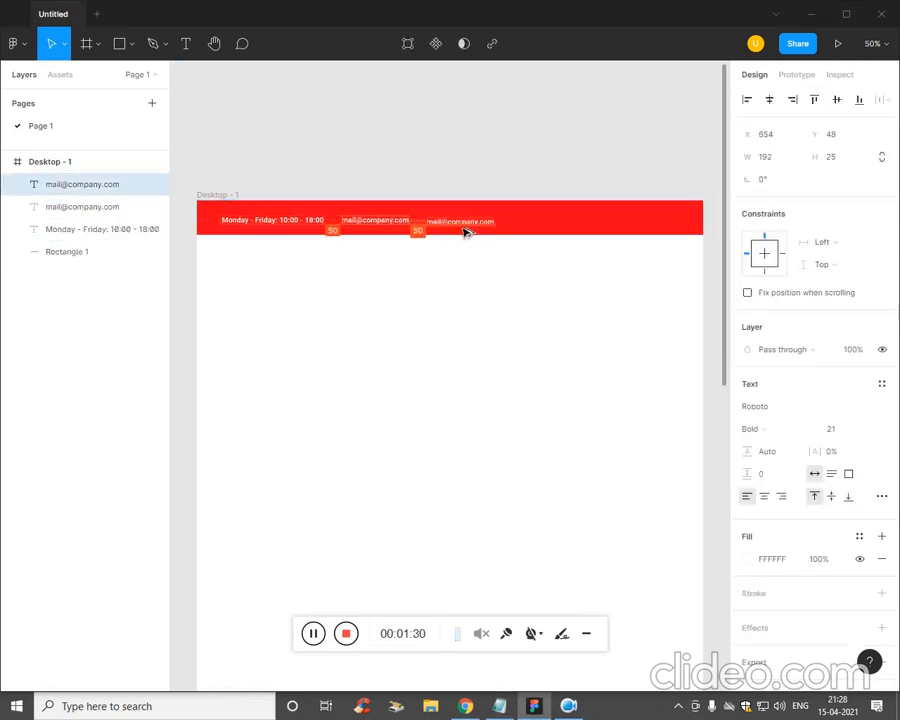
key("Return")
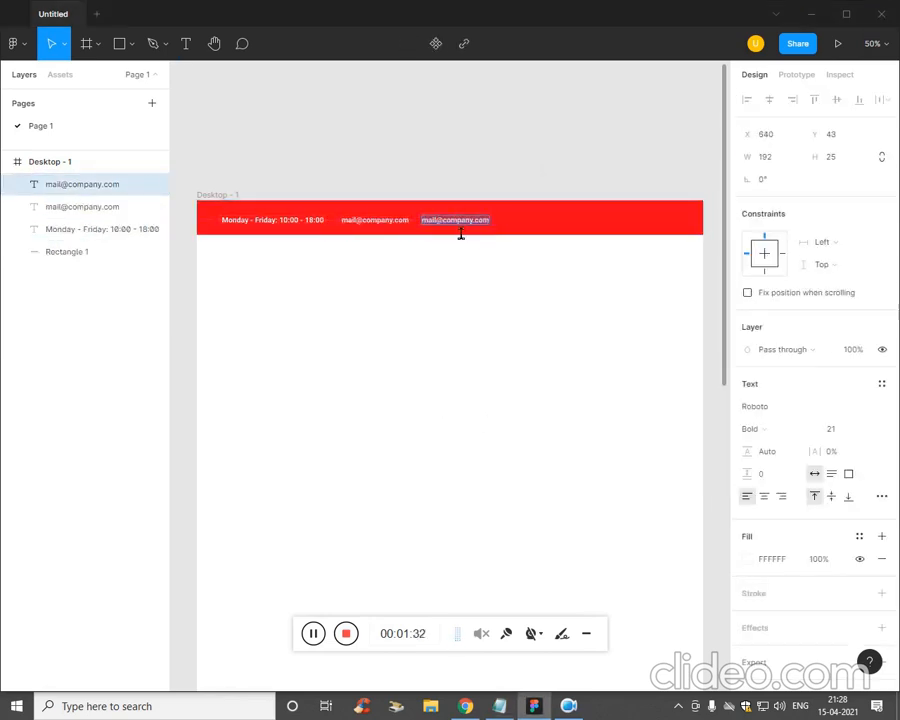
key("ctrl+v")
key("Escape")
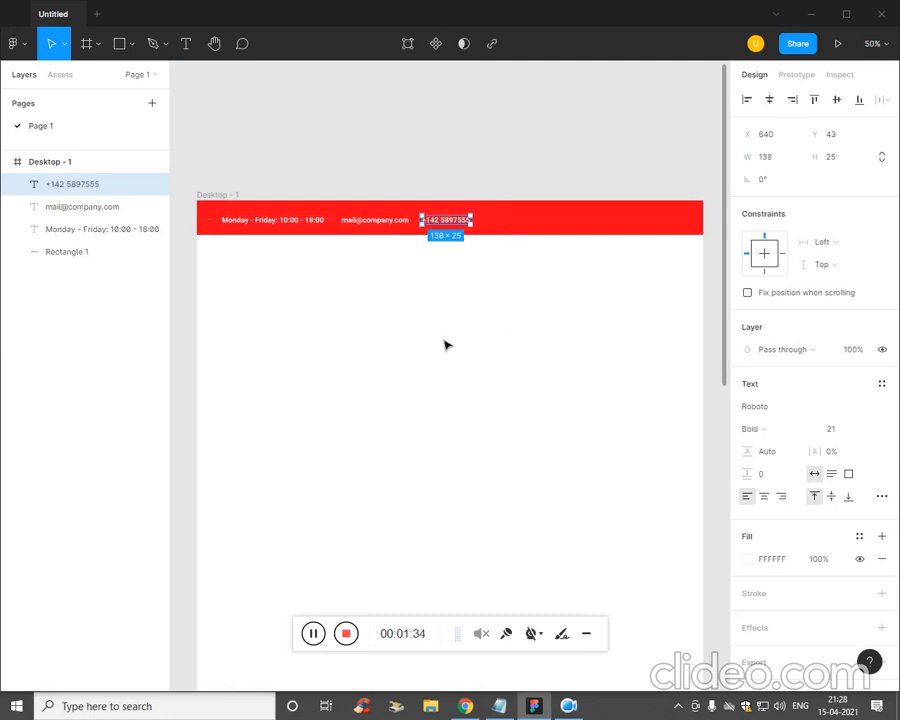
left_click(354, 347)
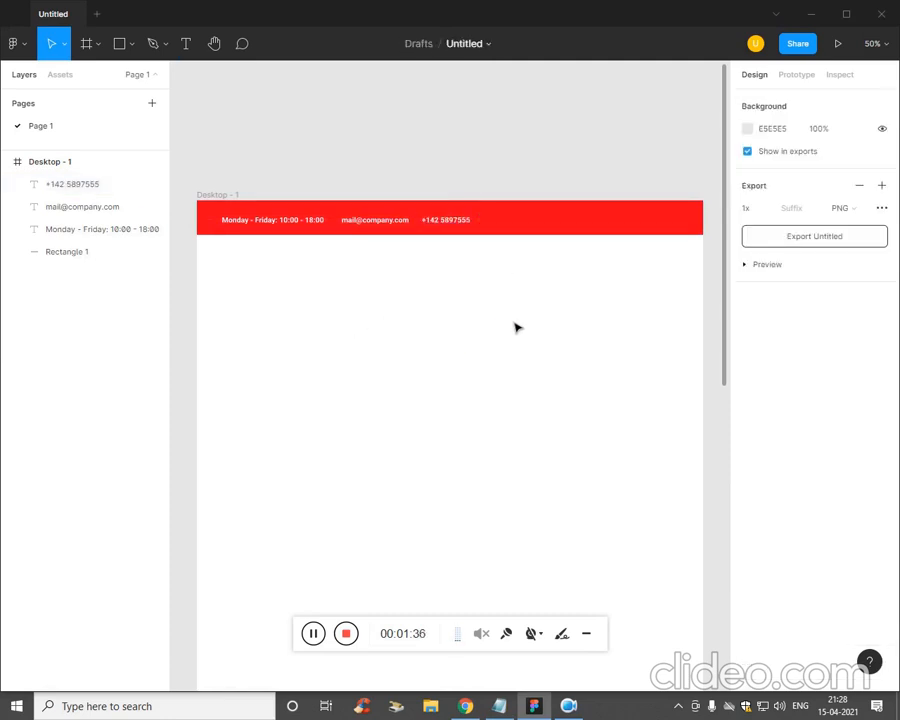
left_click(24, 52)
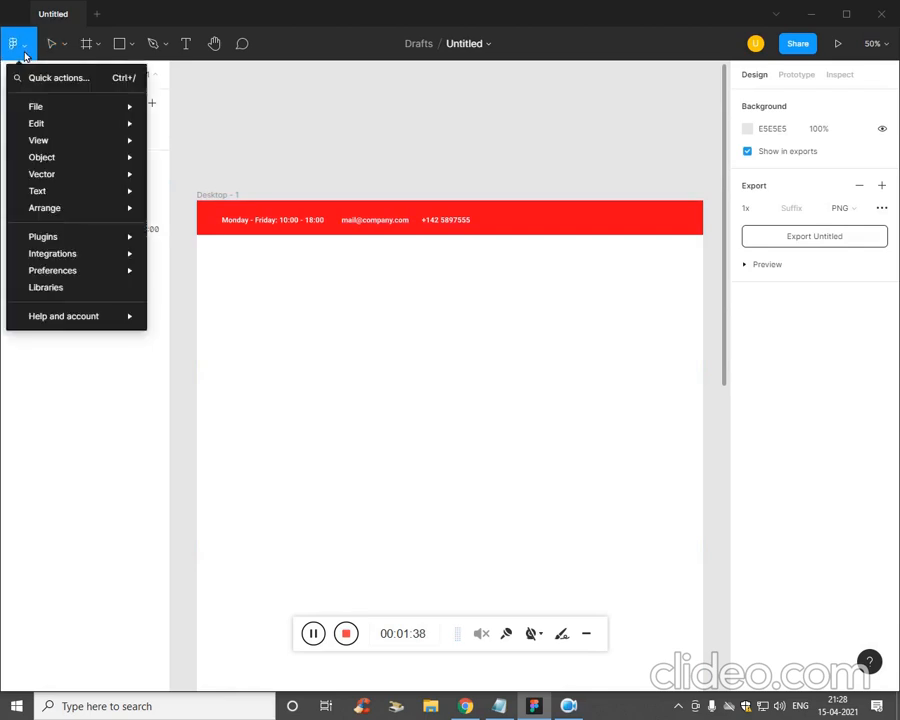
- Launch the Iconify plugin and place an email envelope icon on the red header
mouse_move(62, 258)
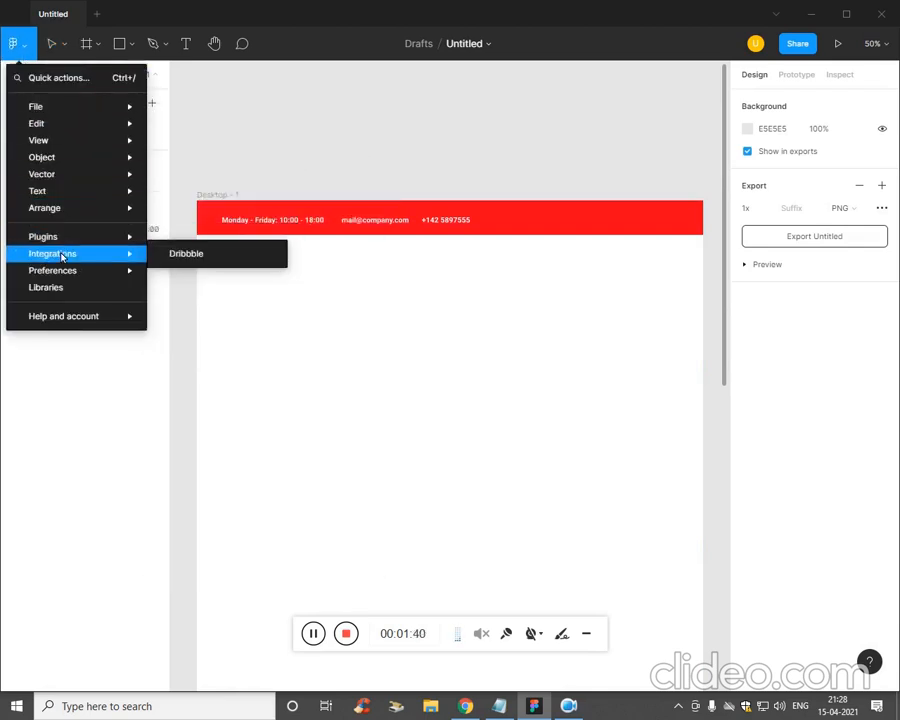
left_click(159, 247)
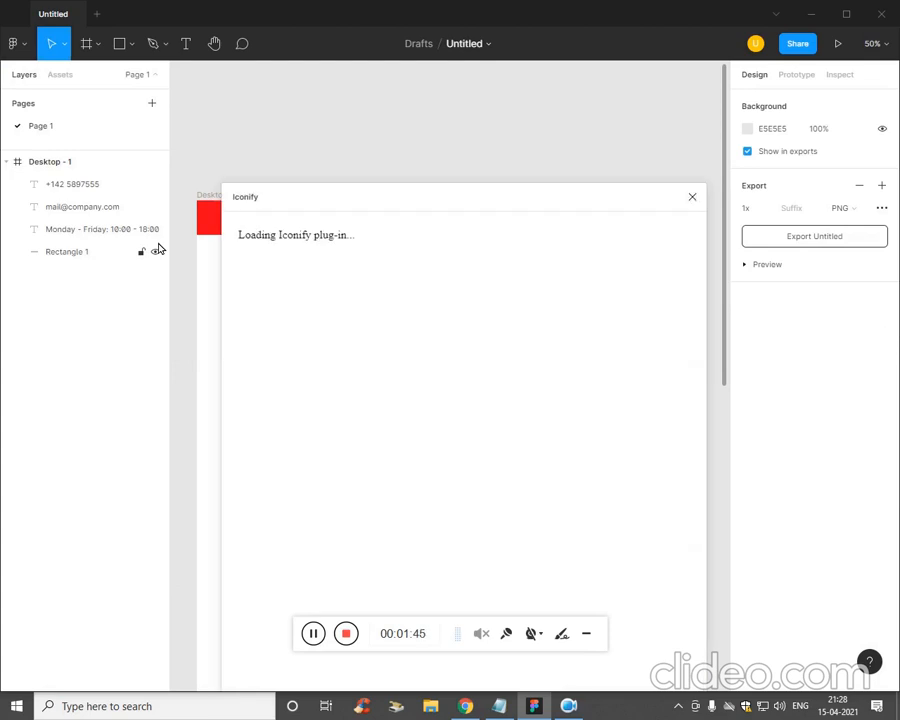
left_click(594, 276)
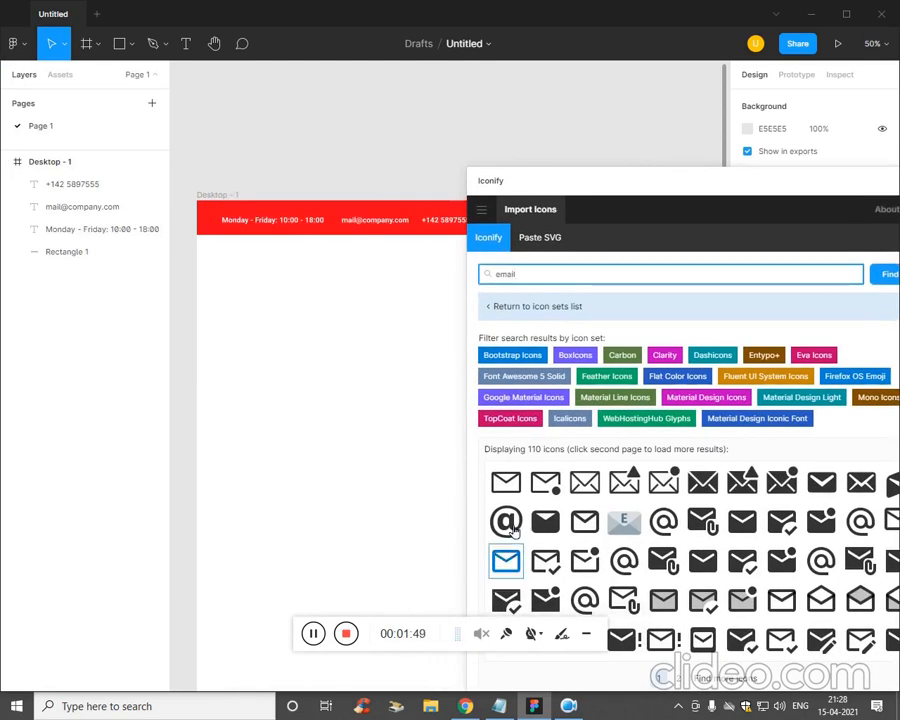
left_click_drag(505, 482, 300, 238)
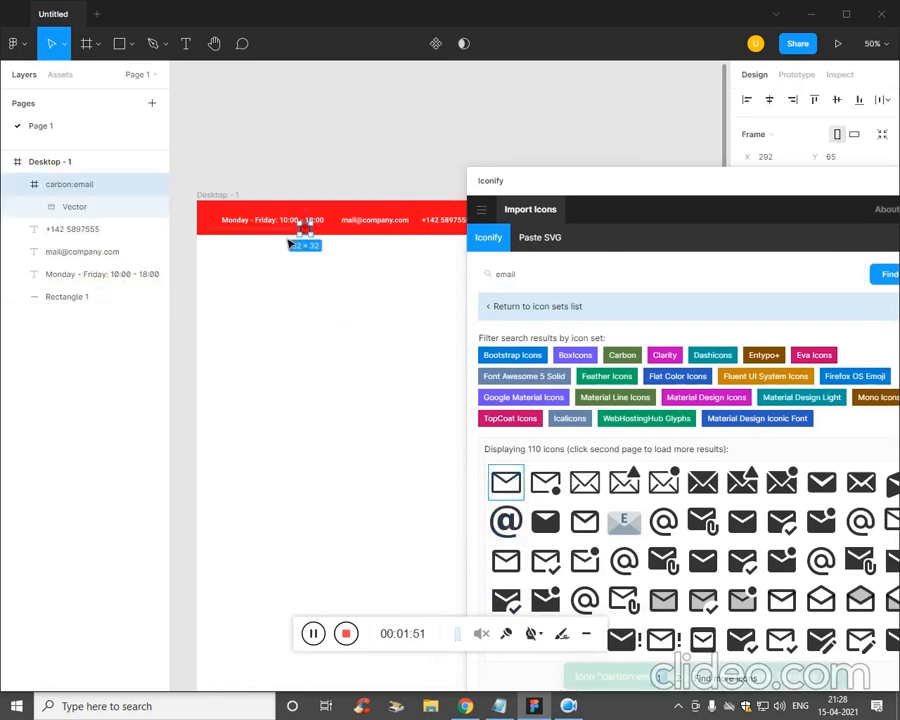
left_click(585, 308)
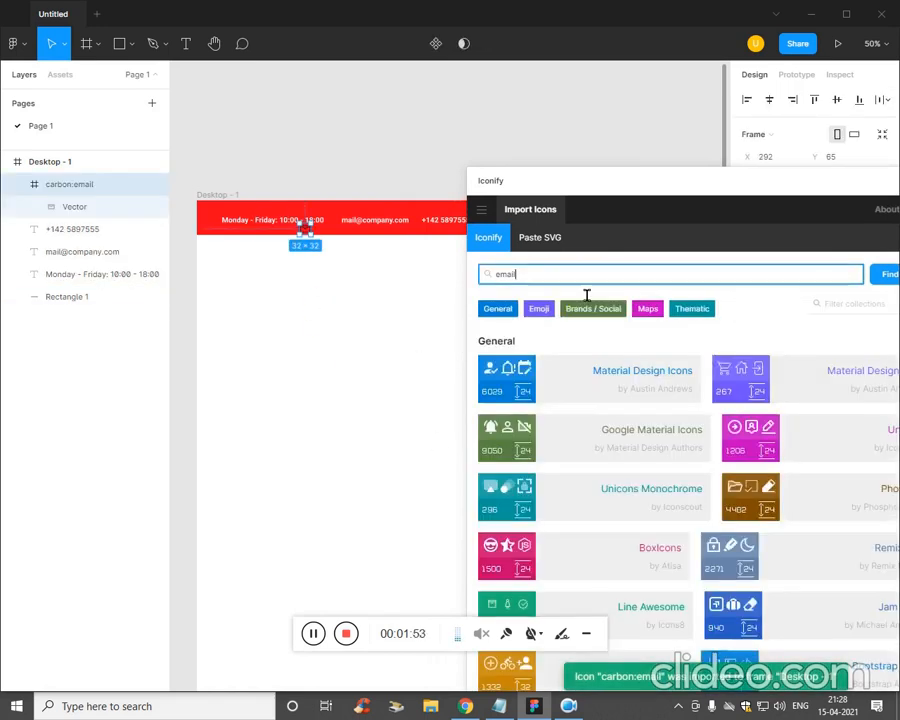
left_click(554, 241)
left_click(499, 242)
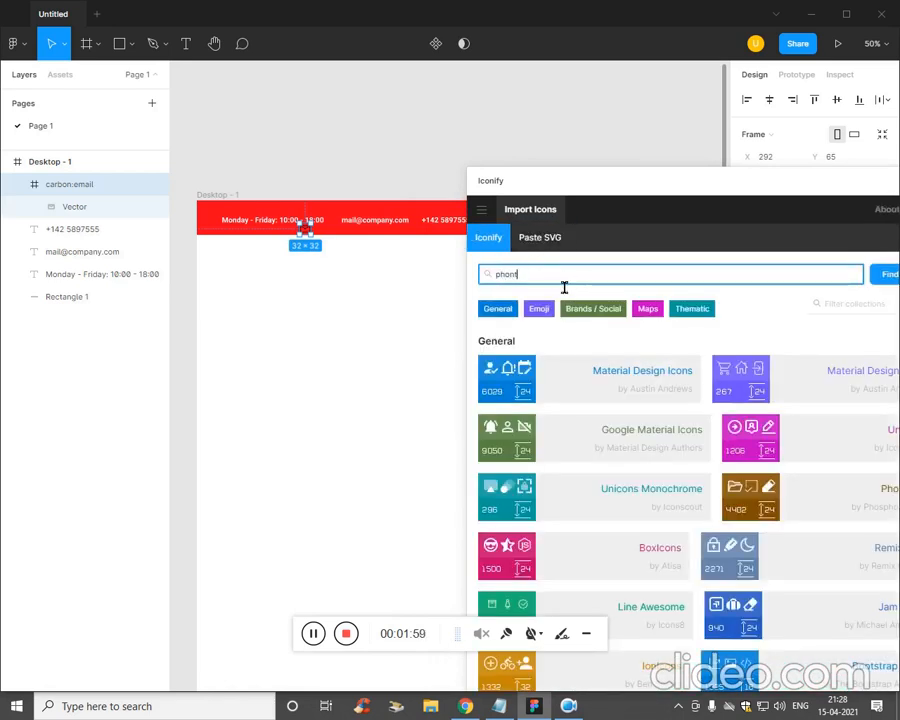
- Search Iconify for 'phone' and place the phone icon on the page
left_click(564, 287)
type("phone")
key("Return")
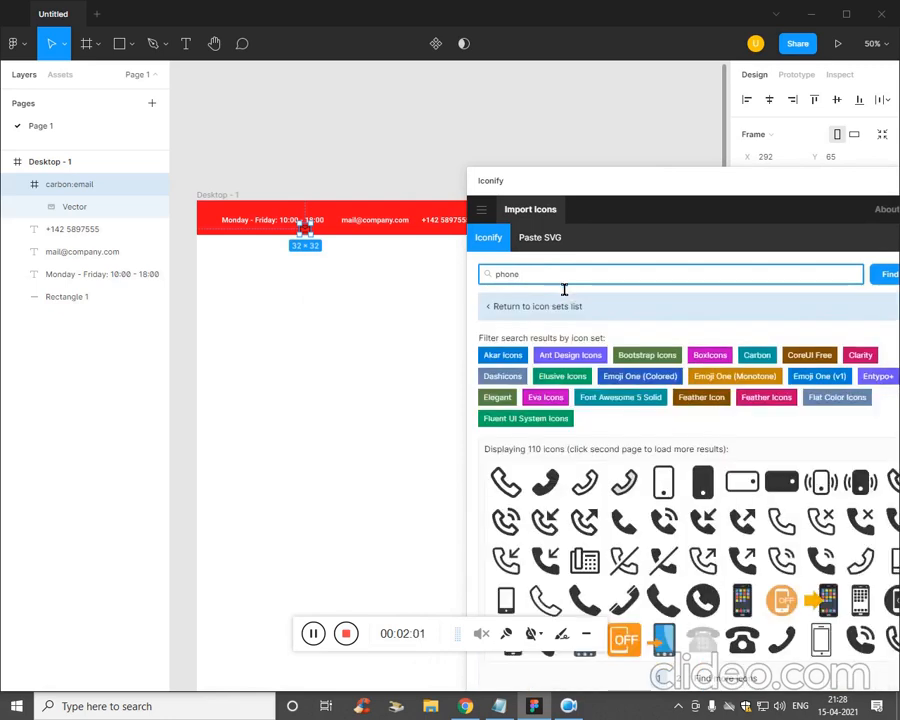
left_click_drag(509, 489, 373, 305)
left_click(306, 378)
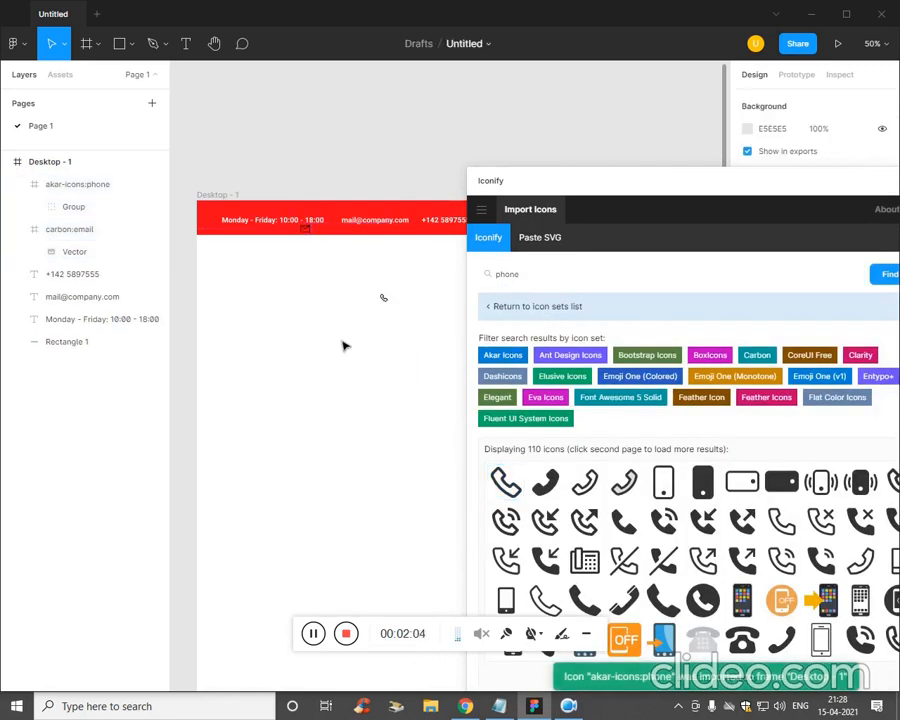
- Search for 'location', place the location pin icon, and close the Iconify plugin
left_click(537, 306)
key("ctrl+a")
type("location")
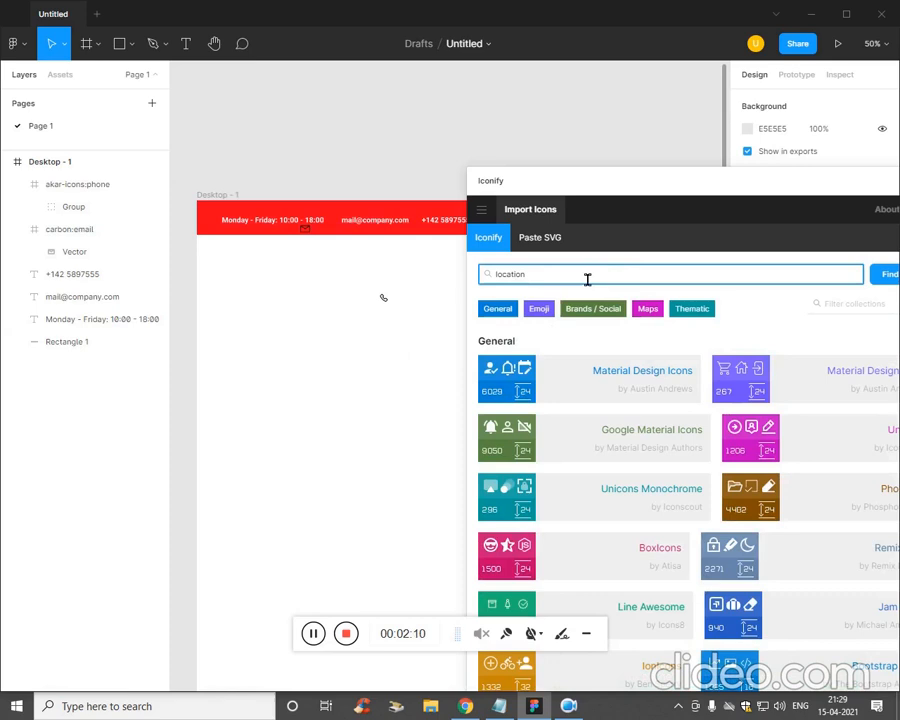
key("Return")
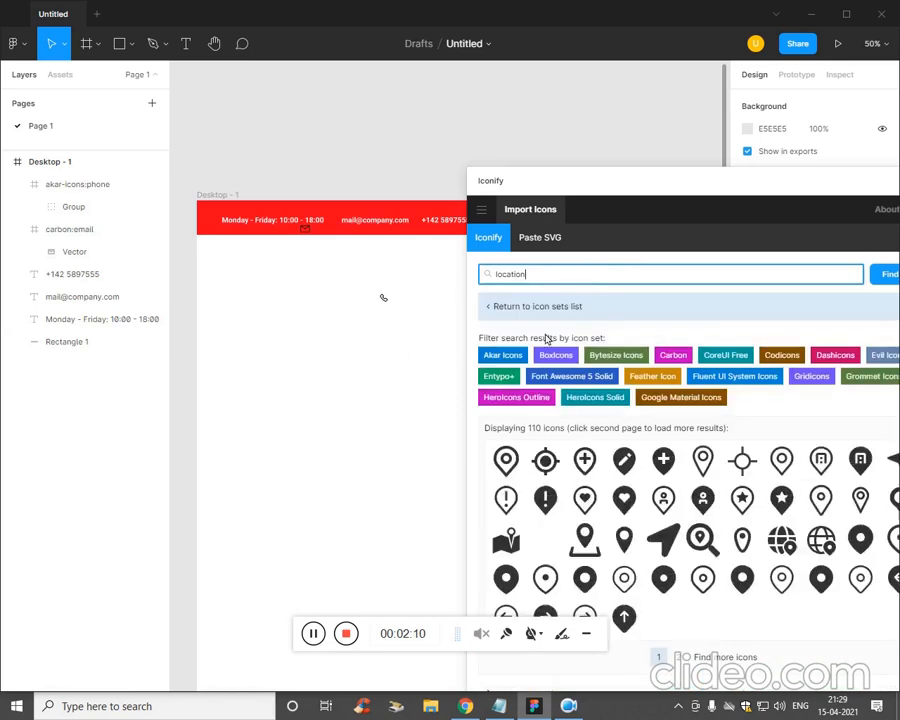
left_click_drag(505, 459, 340, 300)
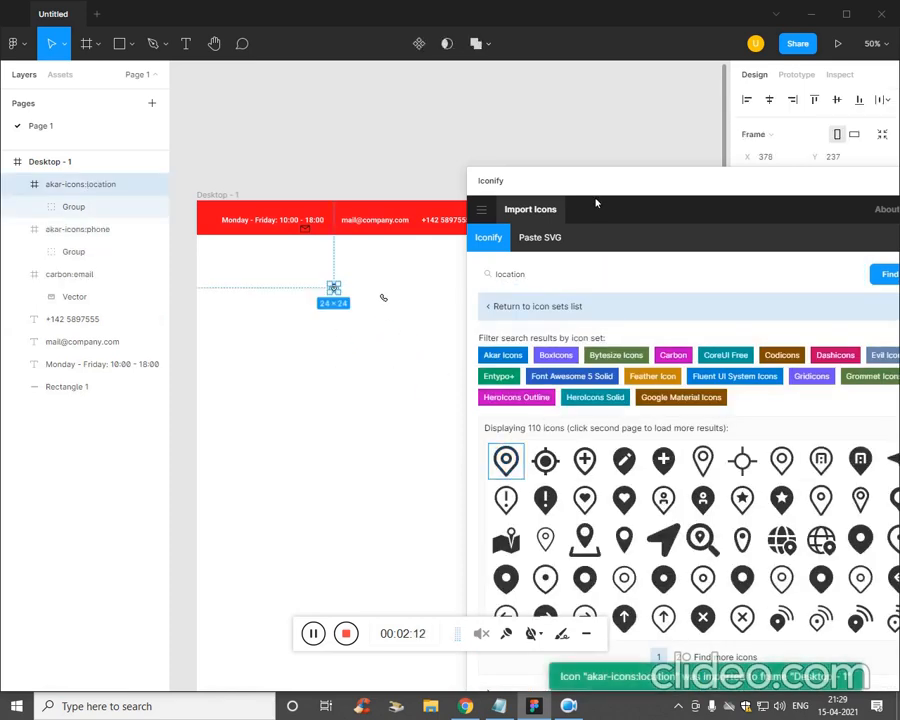
left_click_drag(604, 186, 384, 191)
left_click(717, 188)
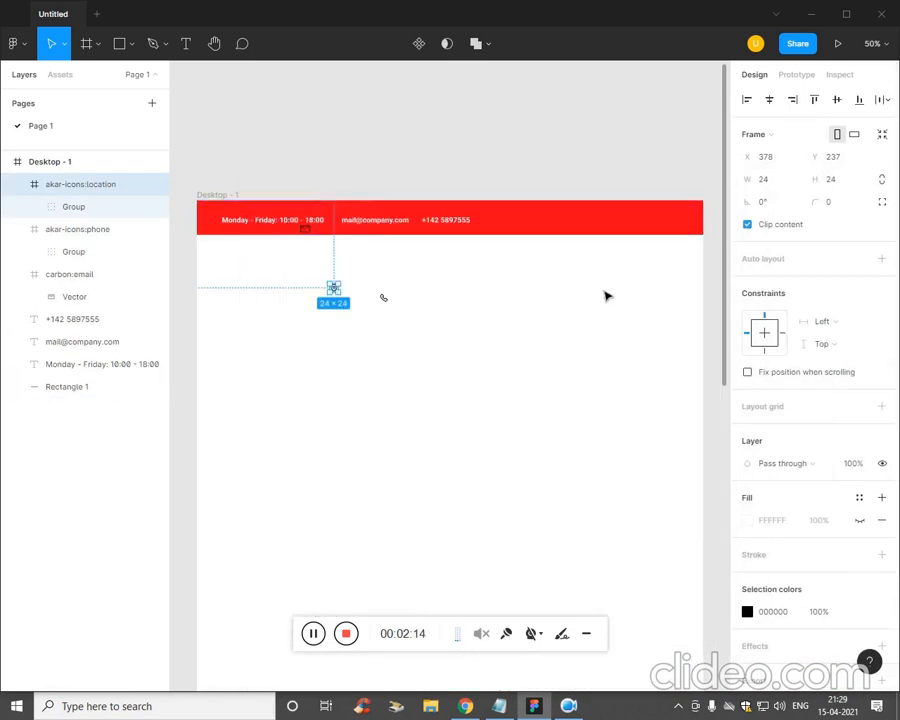
- Move the envelope, location pin and phone icons into the red bar beside their text items
left_click(607, 295)
left_click_drag(306, 236, 338, 224)
left_click(368, 263)
left_click_drag(334, 288, 218, 234)
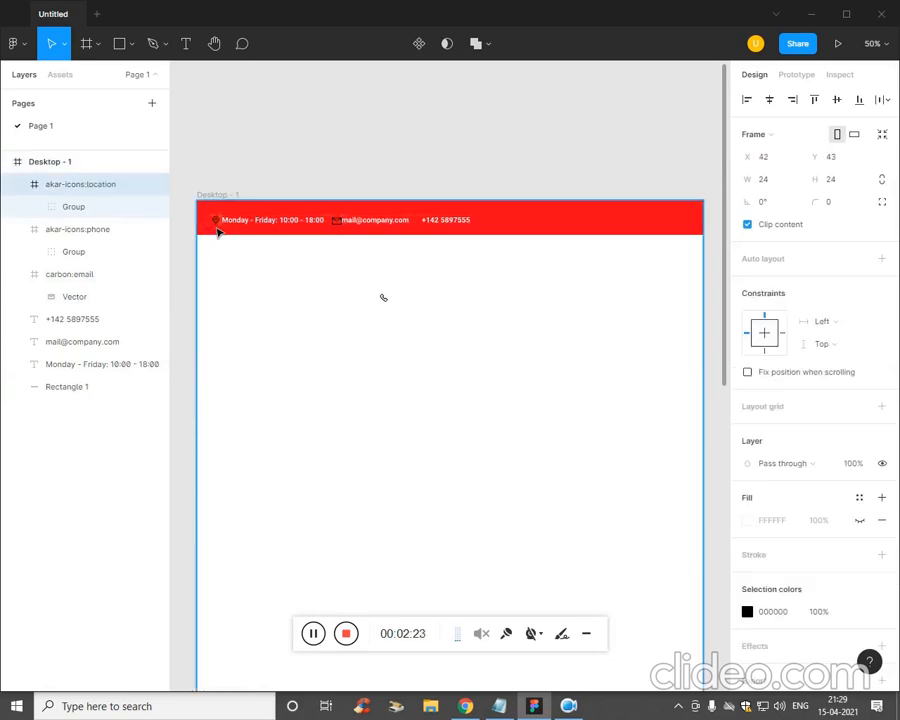
left_click_drag(394, 309, 428, 233)
left_click(468, 325)
scroll(466, 329, "up", 5)
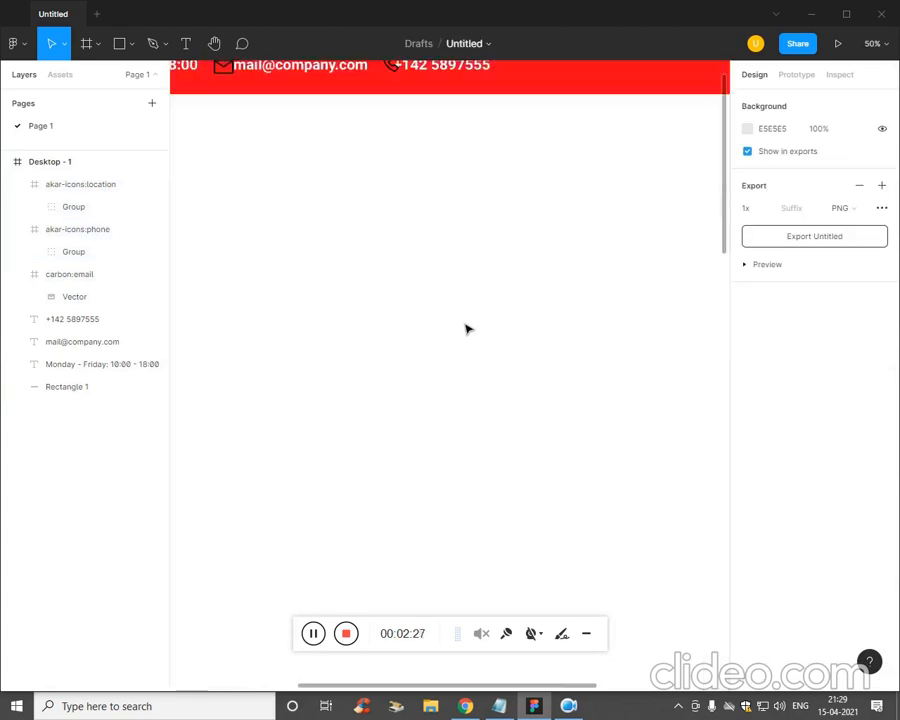
- Make the location pin and envelope icons white (FFFFFF)
left_click_drag(416, 432, 659, 522)
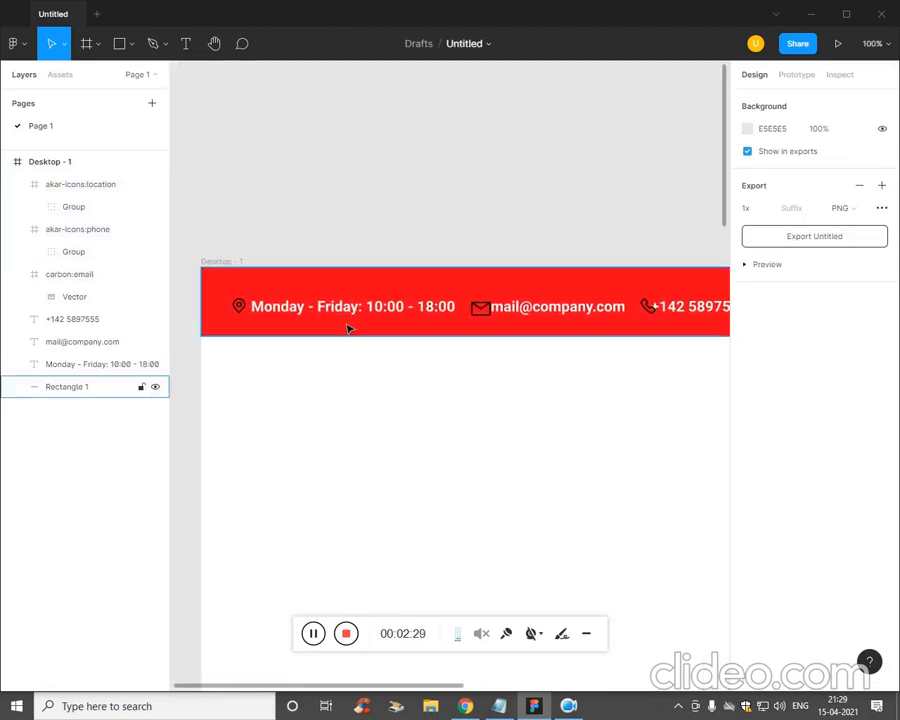
left_click(348, 328)
left_click(242, 310)
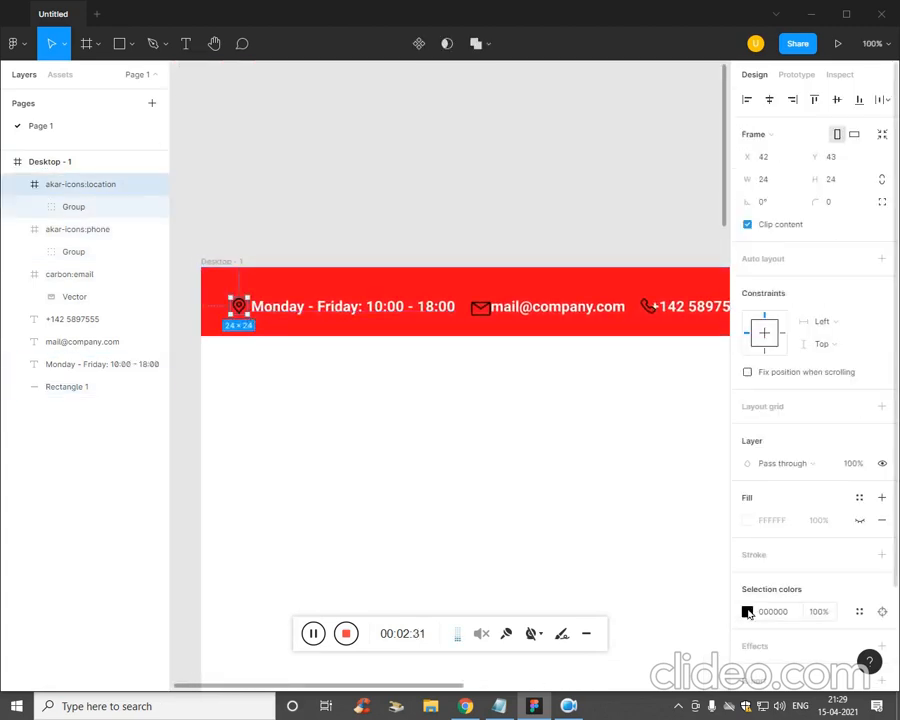
left_click(748, 614)
left_click_drag(600, 430, 562, 322)
left_click(350, 474)
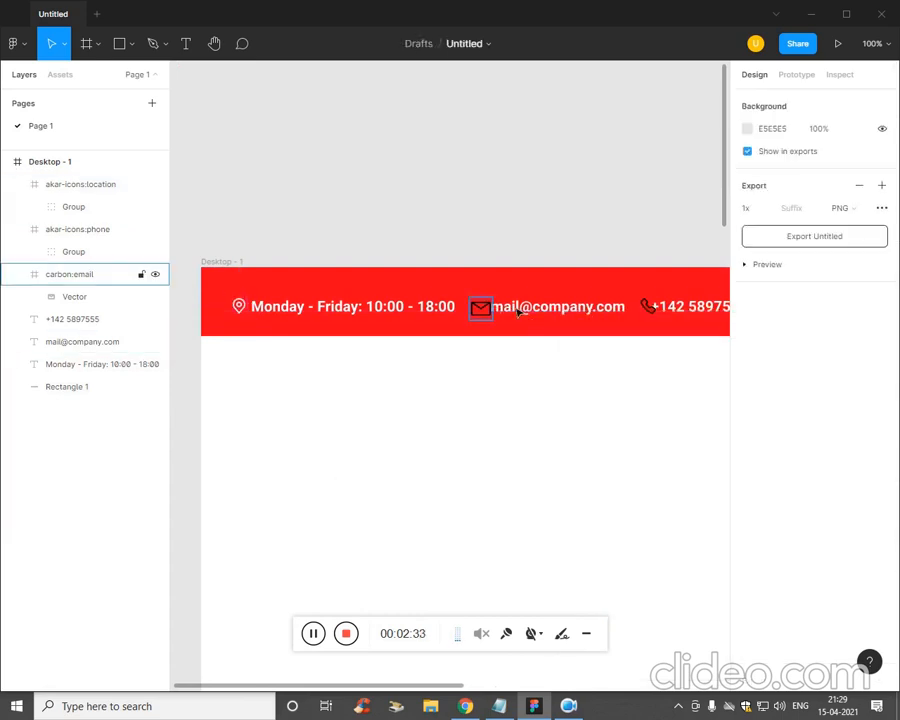
left_click(481, 318)
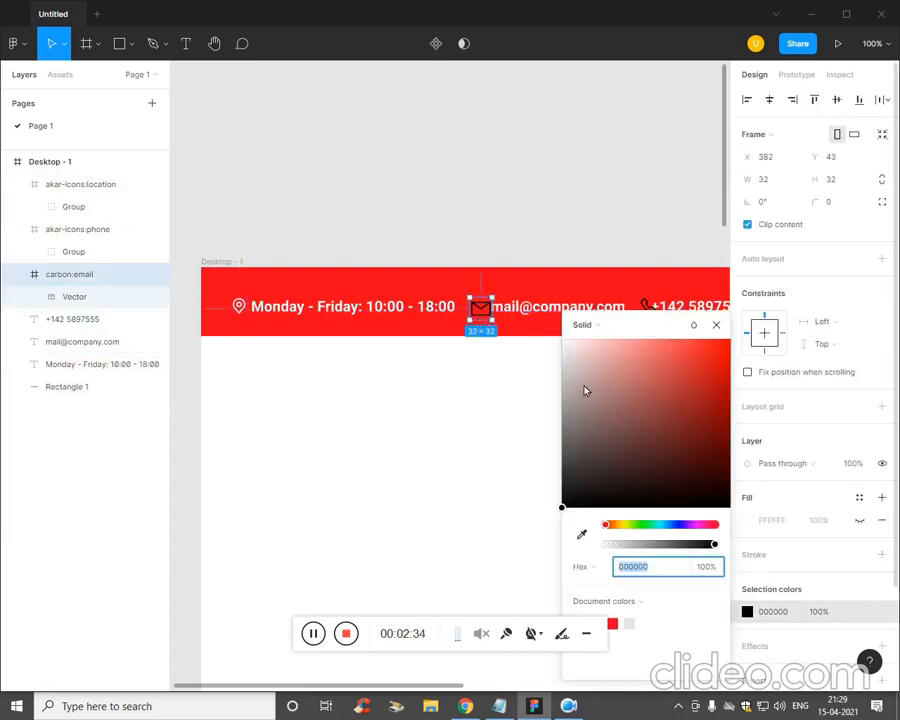
type("ffffff")
key("Escape")
key("Escape")
- Nudge the e-mail text, phone number and phone icon right for even spacing
left_click(548, 310)
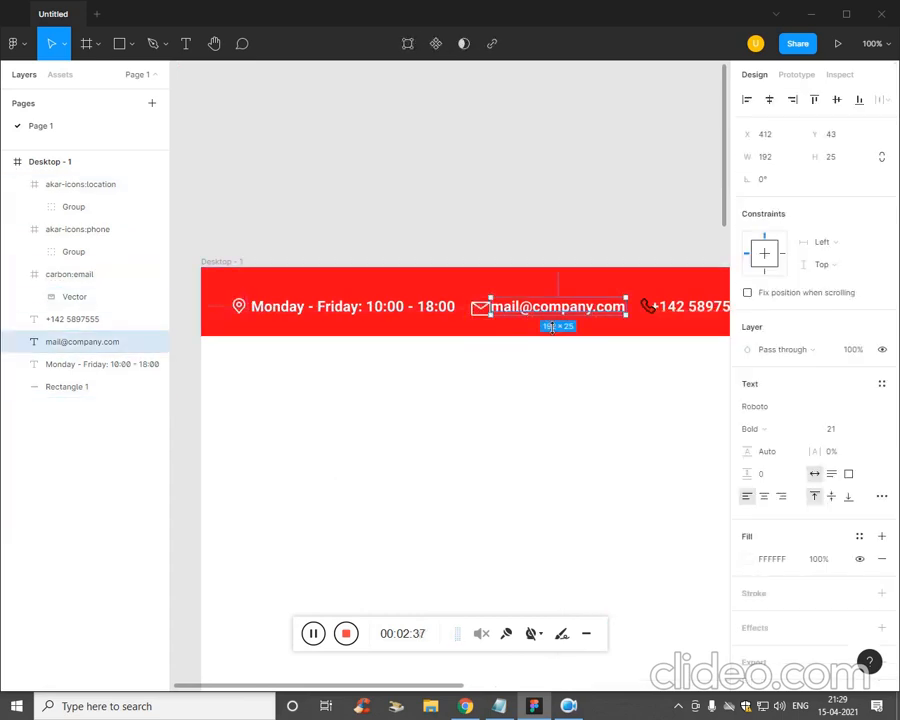
key("Right")
key("Right")
key("Right")
key("Right")
key("Right")
key("Right")
key("Right")
key("Right")
key("Right")
key("Right")
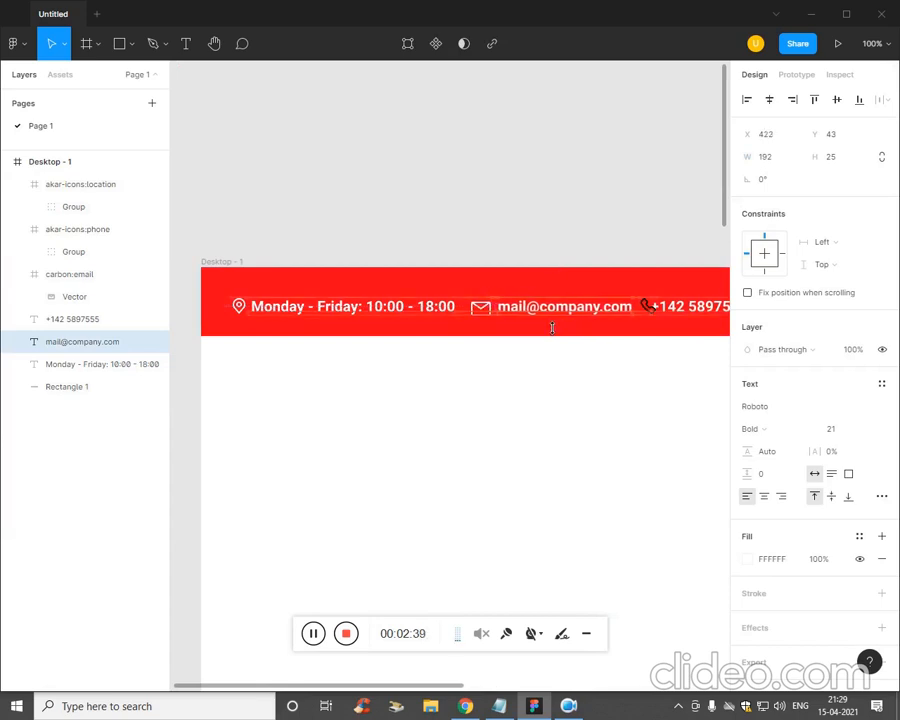
left_click(558, 382)
left_click(668, 318)
key("Right")
key("Right")
key("Right")
key("Right")
key("Right")
key("Right")
key("Right")
key("Right")
key("Right")
key("Right")
key("Right")
key("Right")
key("Right")
key("Right")
key("Right")
key("Right")
key("Right")
key("Right")
key("Right")
key("Right")
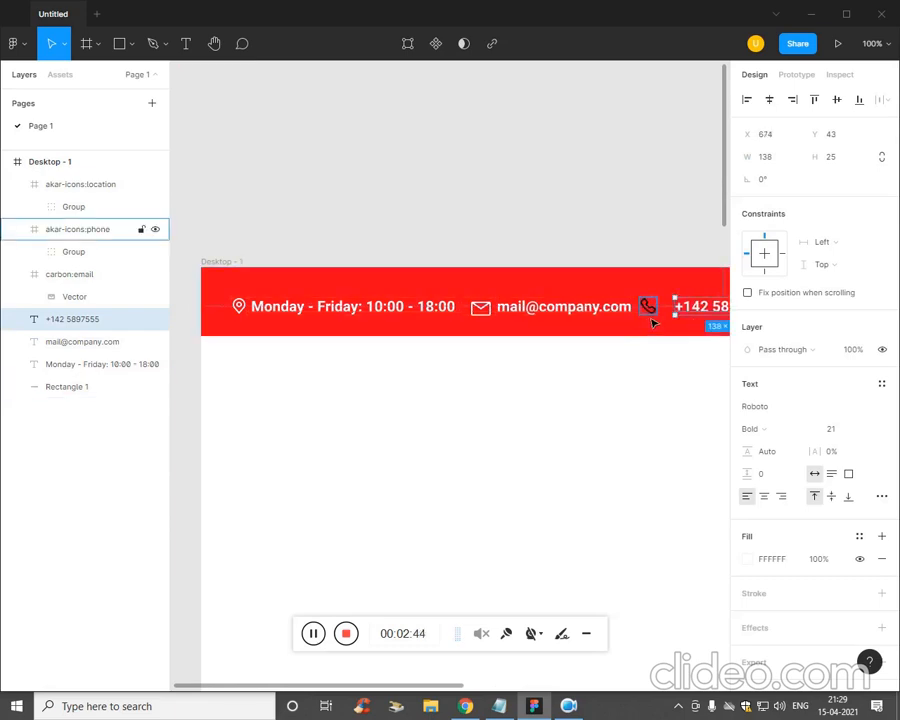
left_click(646, 306)
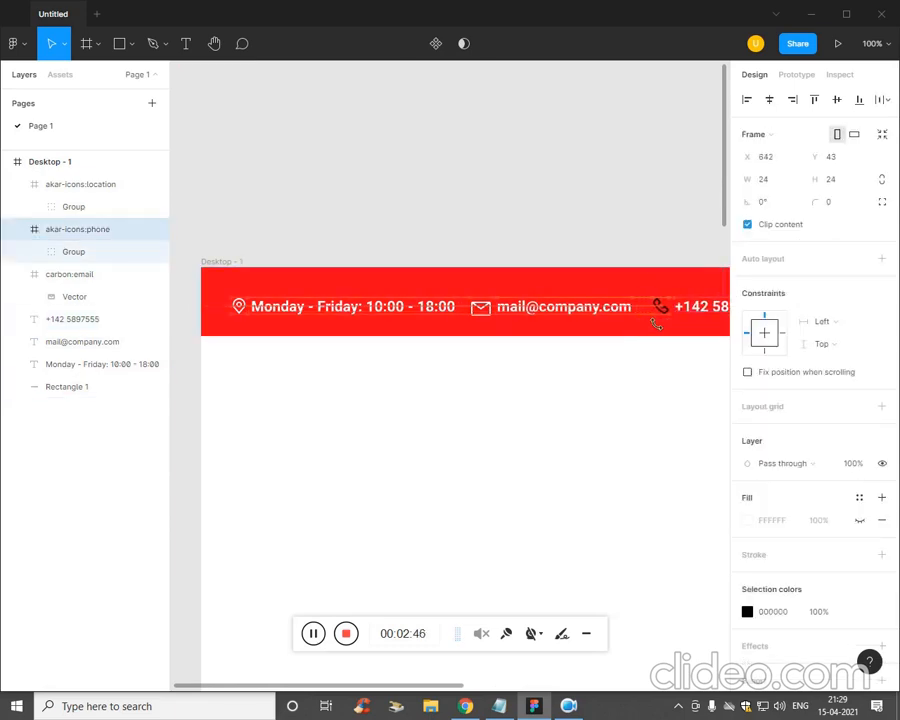
key("Right")
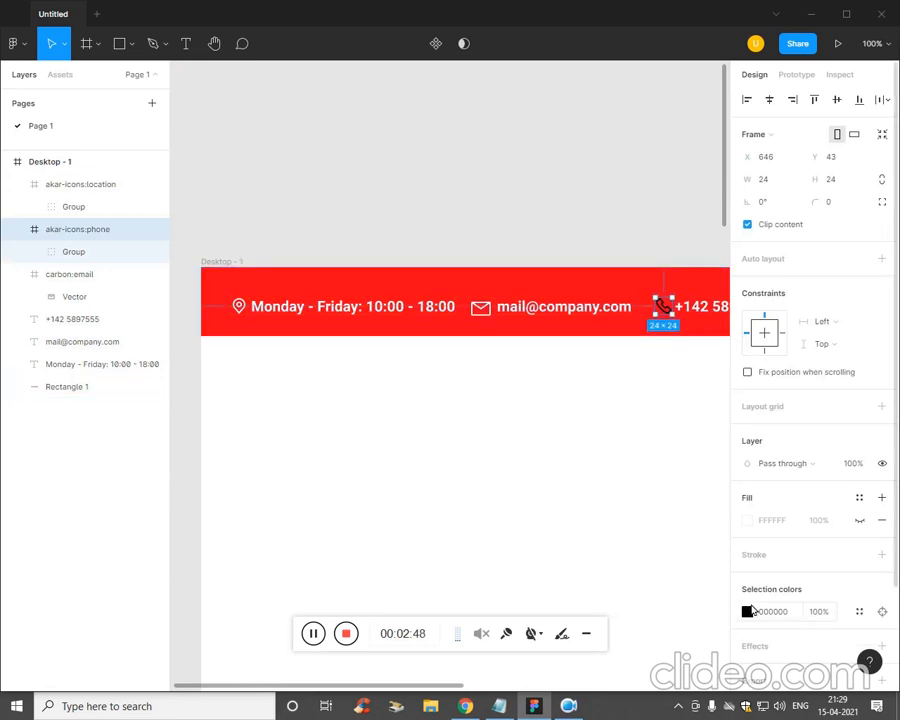
- Make the phone icon white and check the right end of the bar
left_click(748, 611)
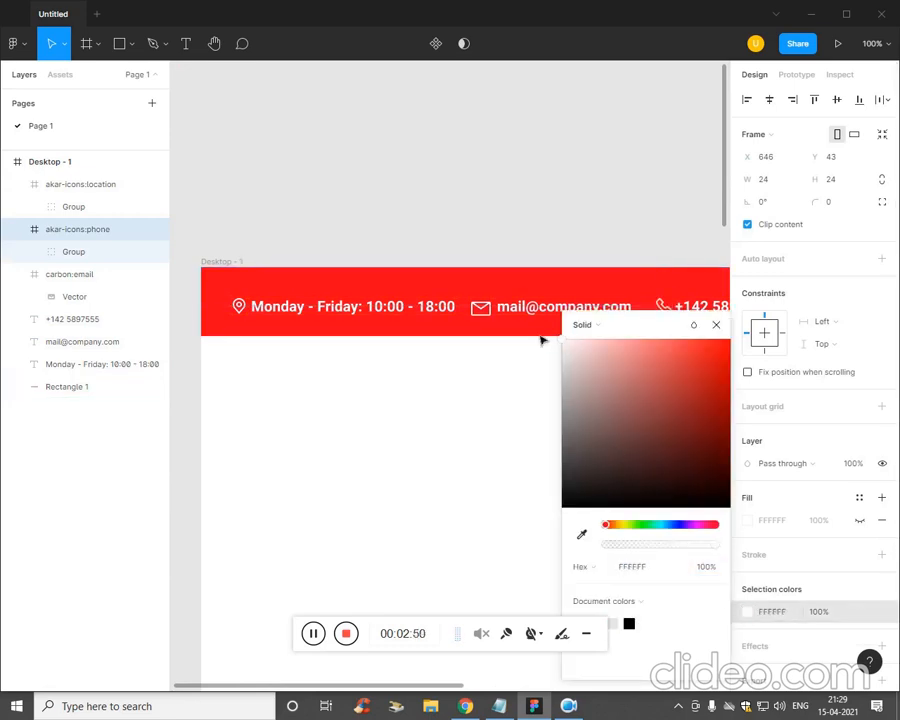
left_click(426, 472)
scroll(425, 472, "down", 2)
scroll(426, 472, "right", 4)
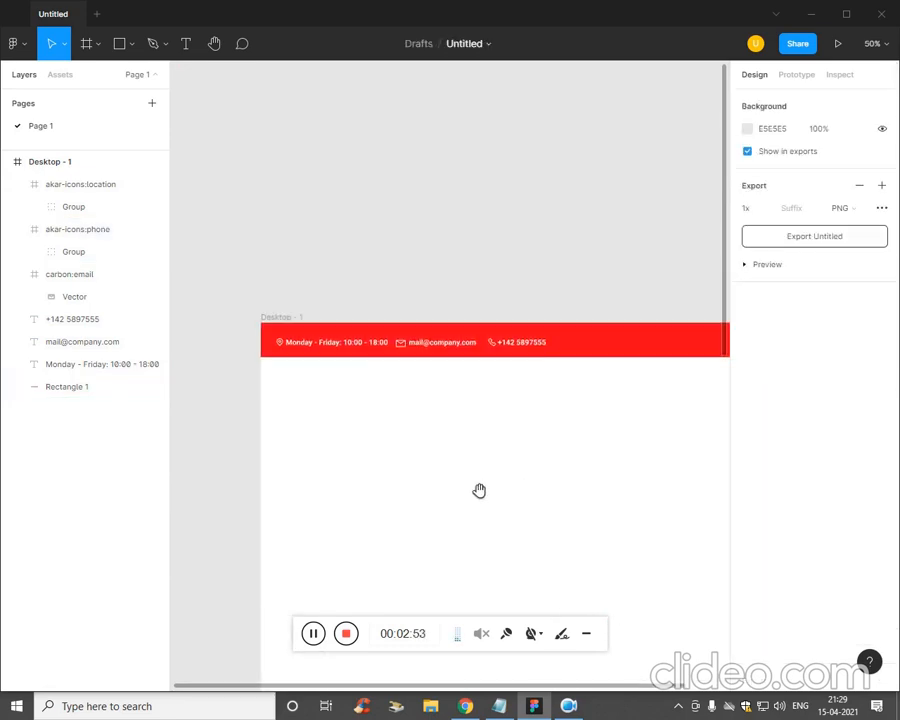
scroll(422, 476, "up", 3)
left_click_drag(422, 478, 600, 460)
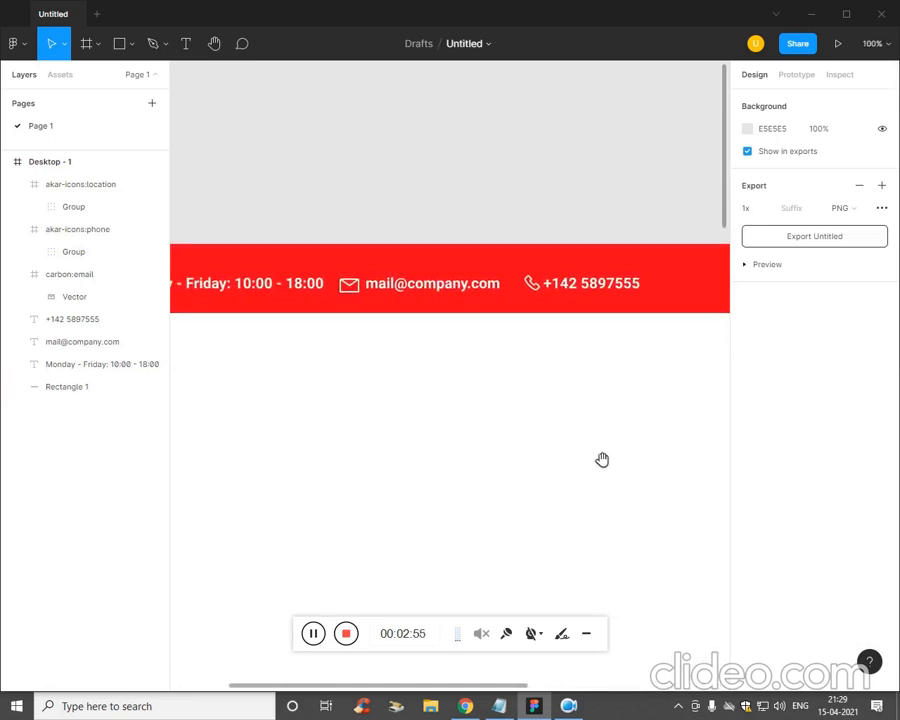
scroll(590, 459, "down", 2)
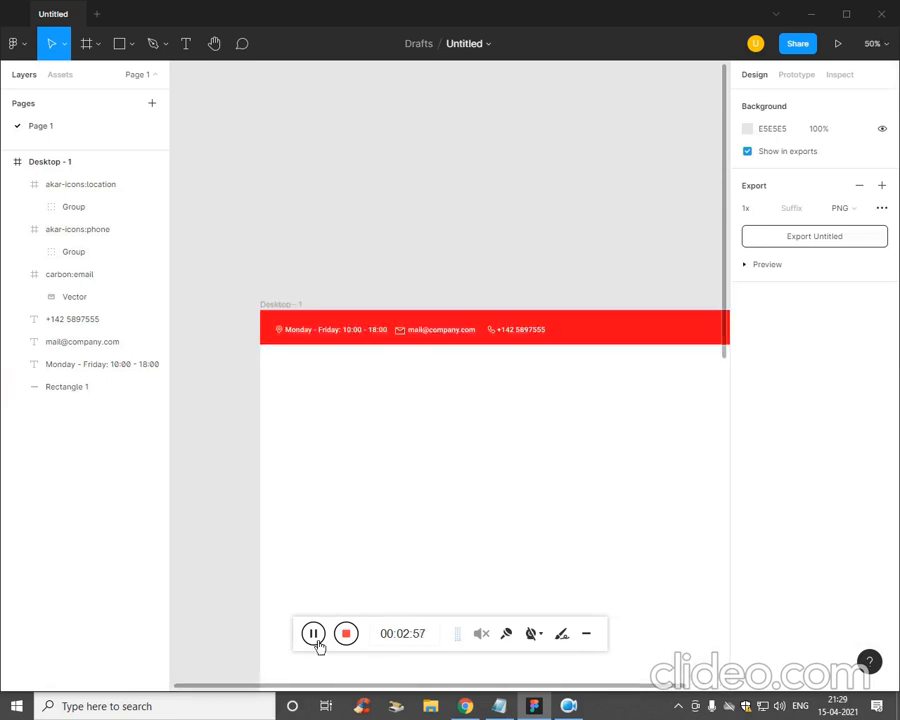
- Launch the Iconify plugin, search for Facebook, and drag the filled Facebook icon into Desktop - 1
left_click(30, 46)
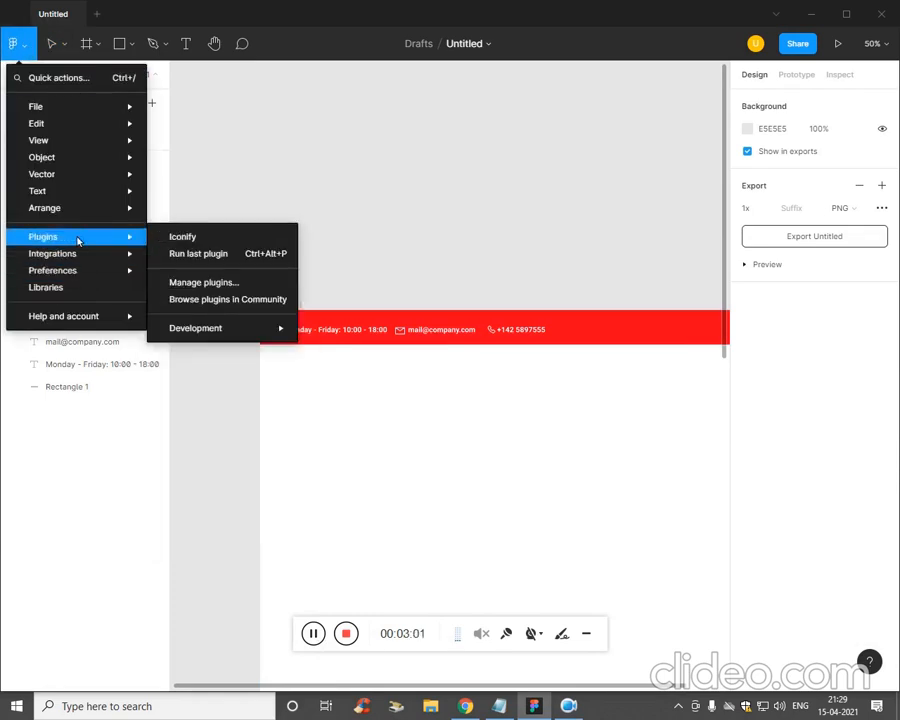
left_click(203, 241)
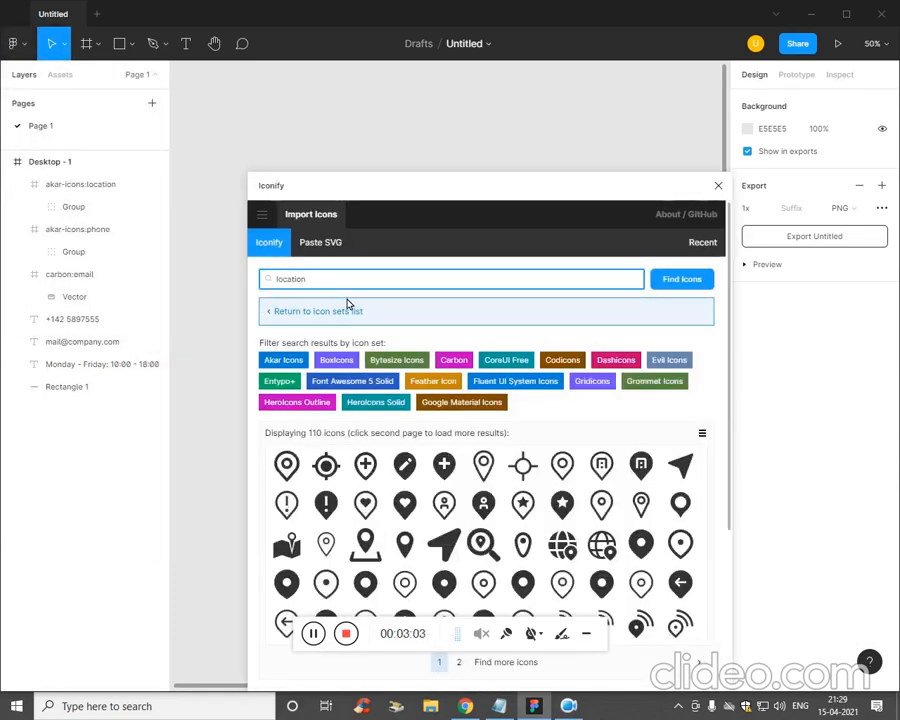
type("v")
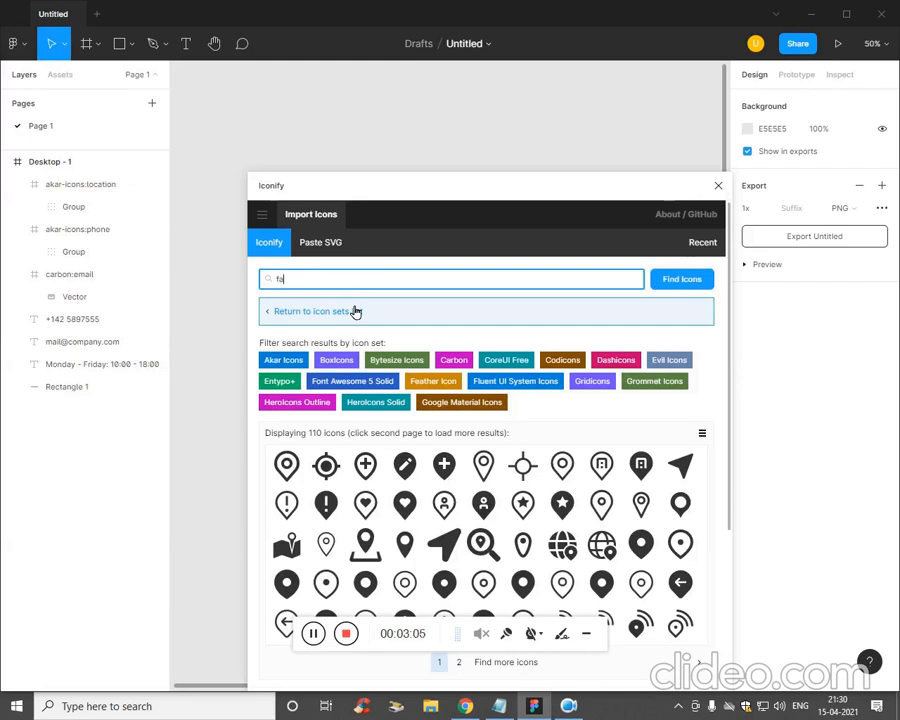
key("Return")
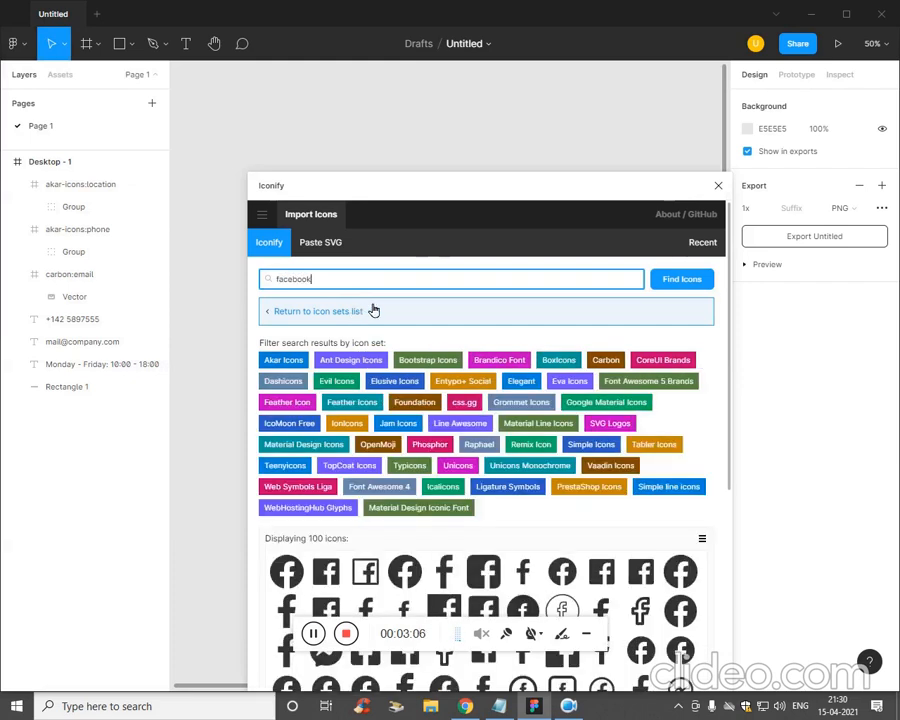
left_click_drag(580, 186, 890, 212)
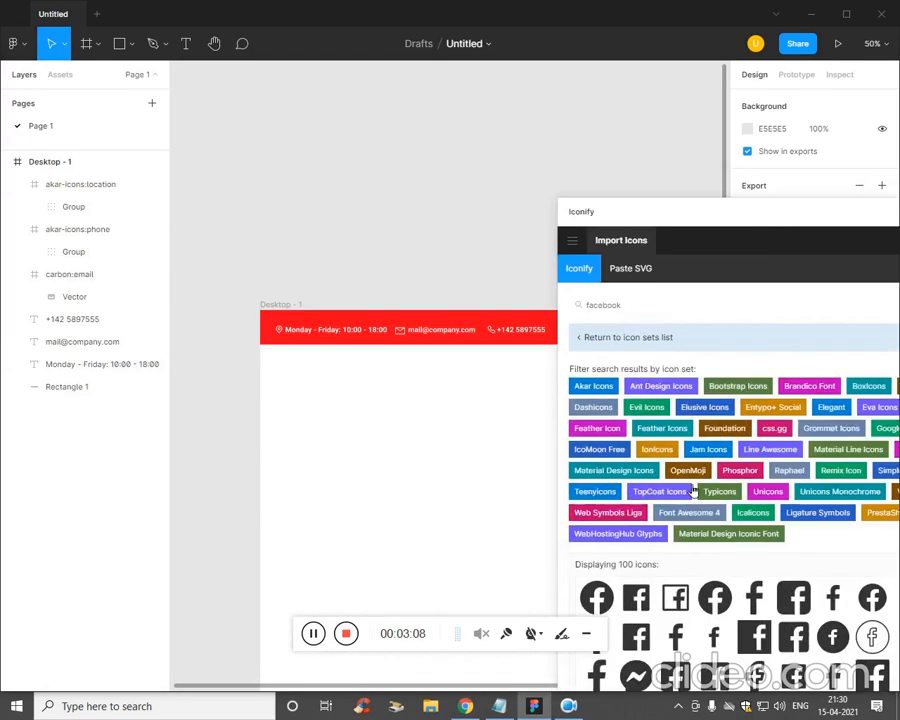
left_click_drag(636, 597, 470, 535)
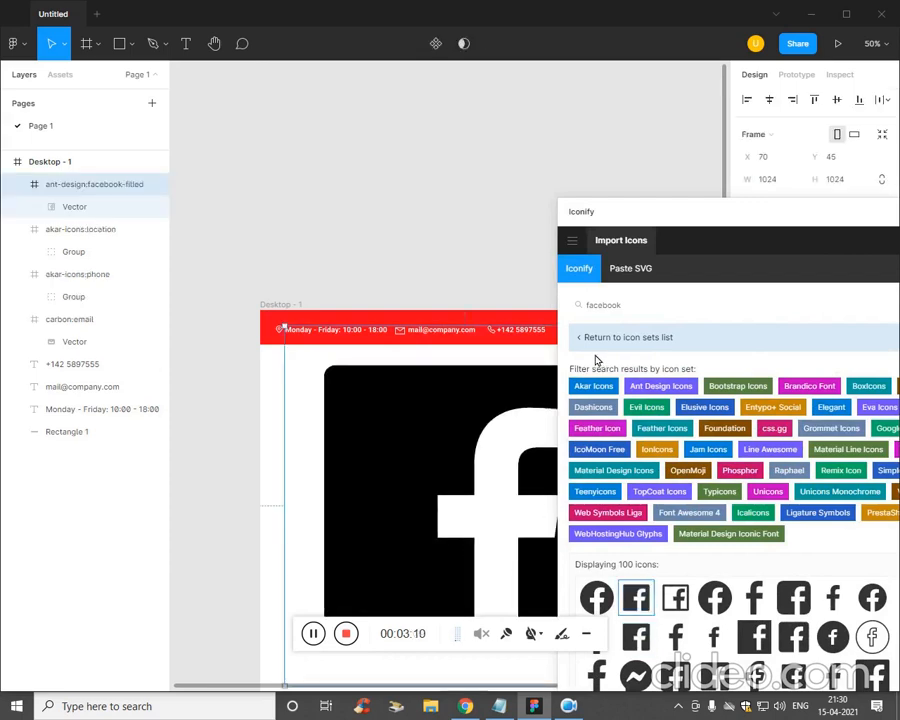
- Search Iconify for Twitter and Instagram and drag the first icon of each onto the canvas
left_click(642, 312)
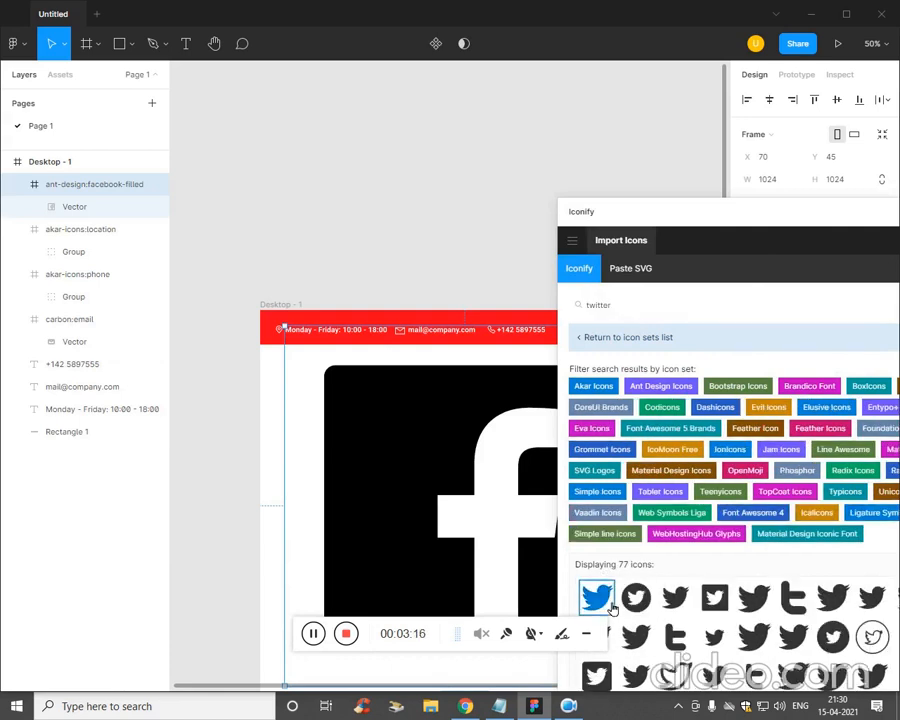
left_click_drag(597, 597, 464, 222)
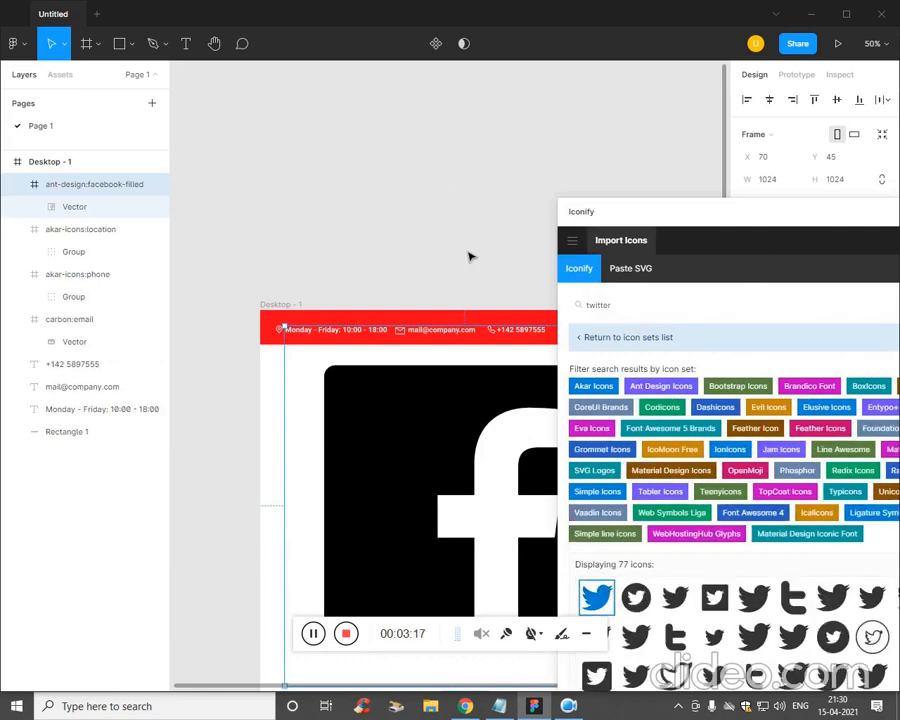
left_click(645, 343)
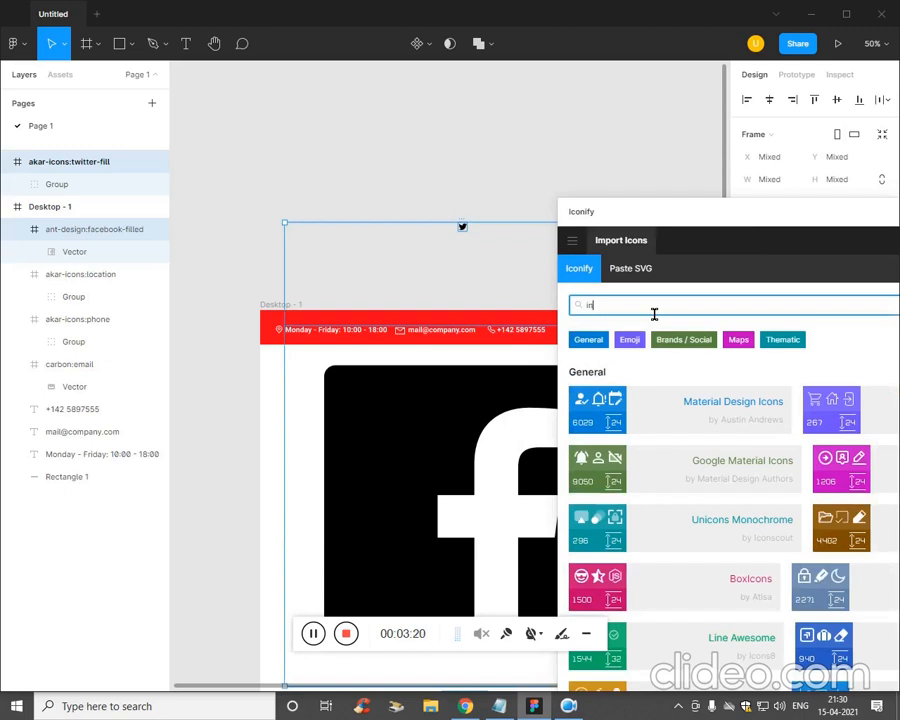
key("Return")
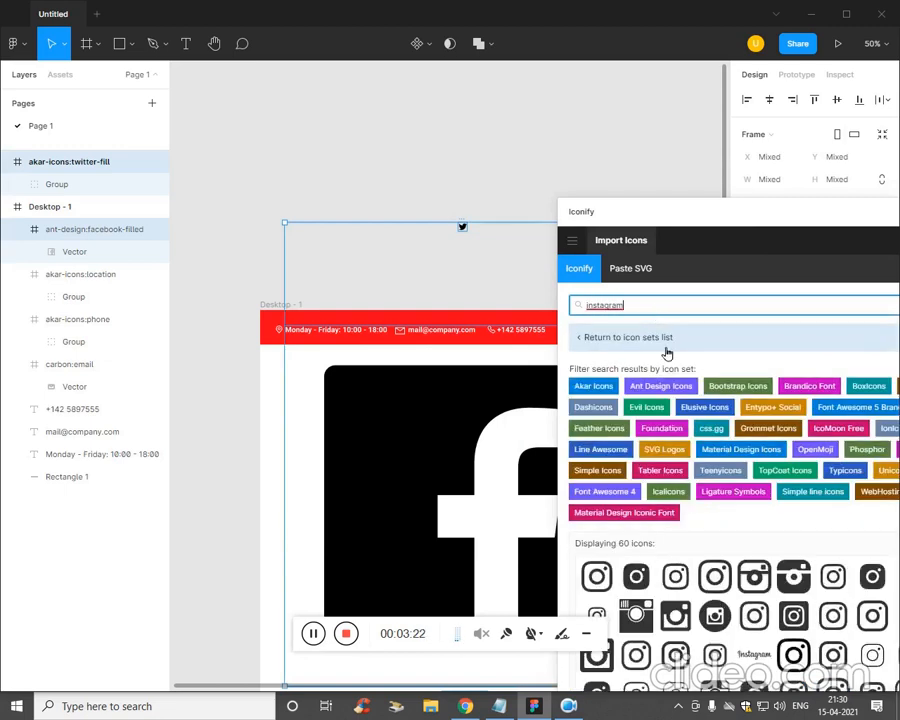
left_click_drag(596, 586, 439, 252)
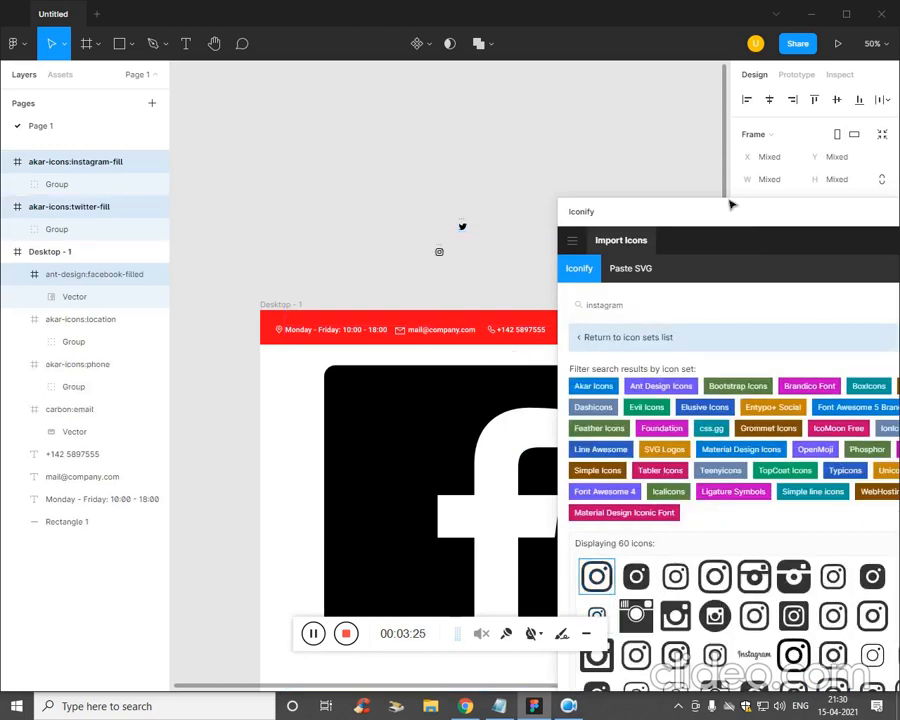
left_click_drag(703, 221, 763, 243)
- Shrink the Facebook icon to about 26×27 and move it up into the red top bar
left_click(864, 217)
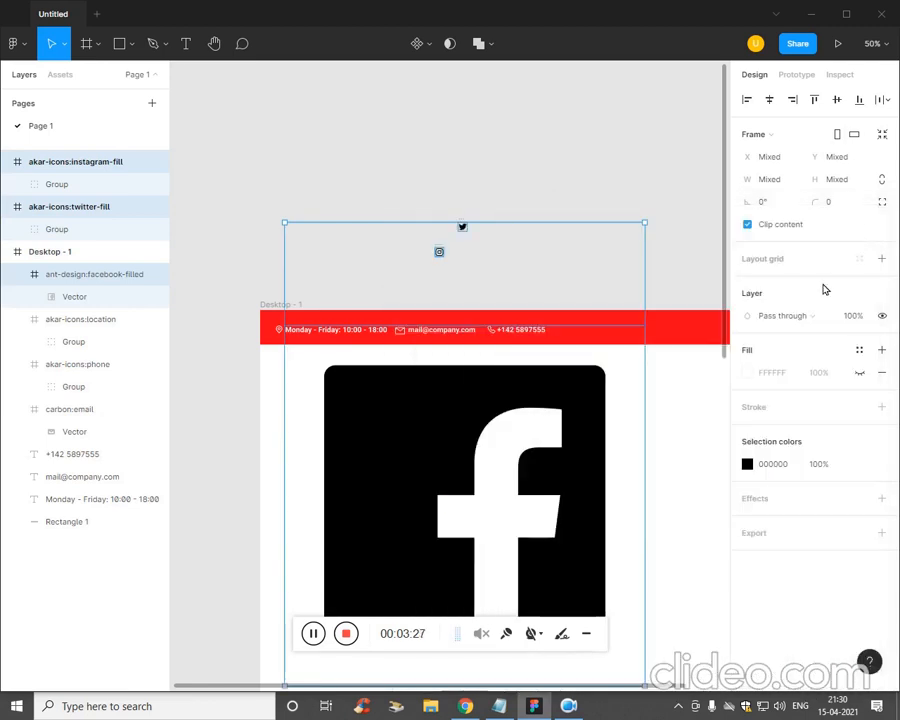
left_click(589, 422)
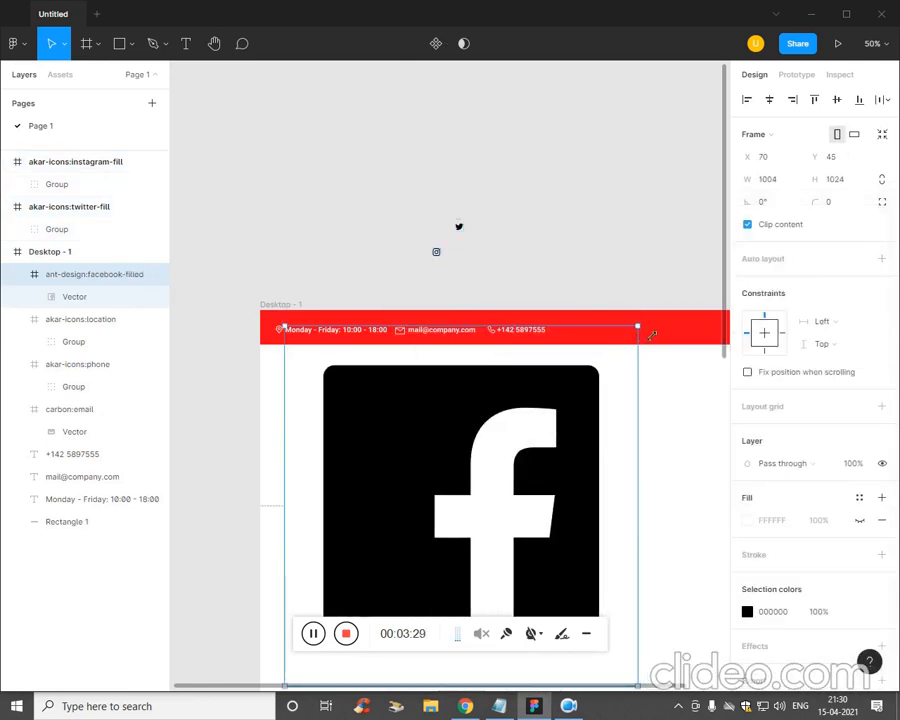
left_click_drag(651, 336, 422, 542)
left_click_drag(410, 597, 631, 402)
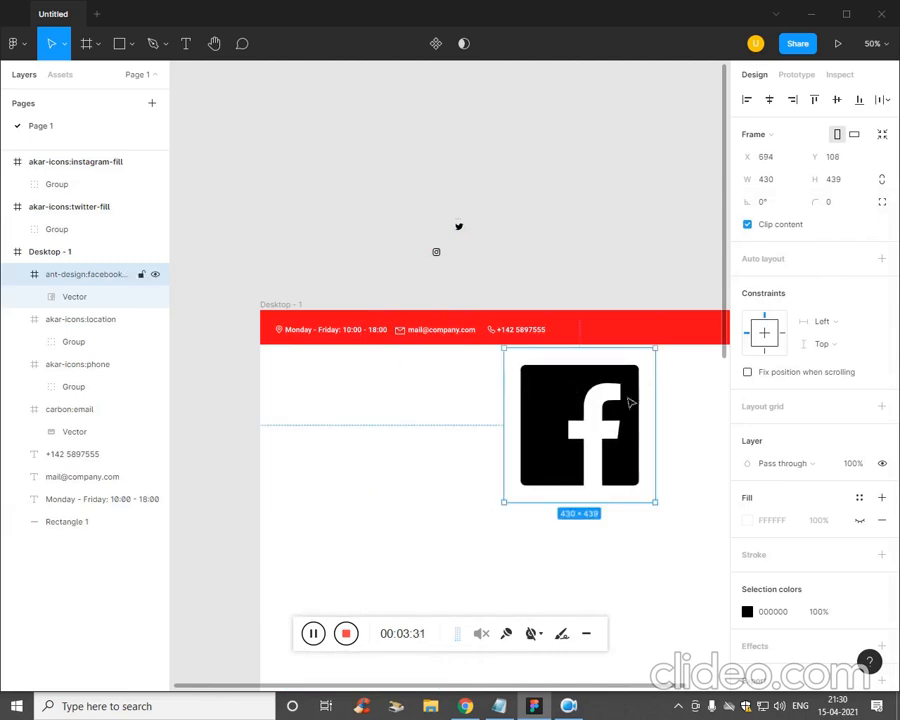
left_click_drag(667, 359, 537, 470)
left_click(586, 447)
left_click(527, 489)
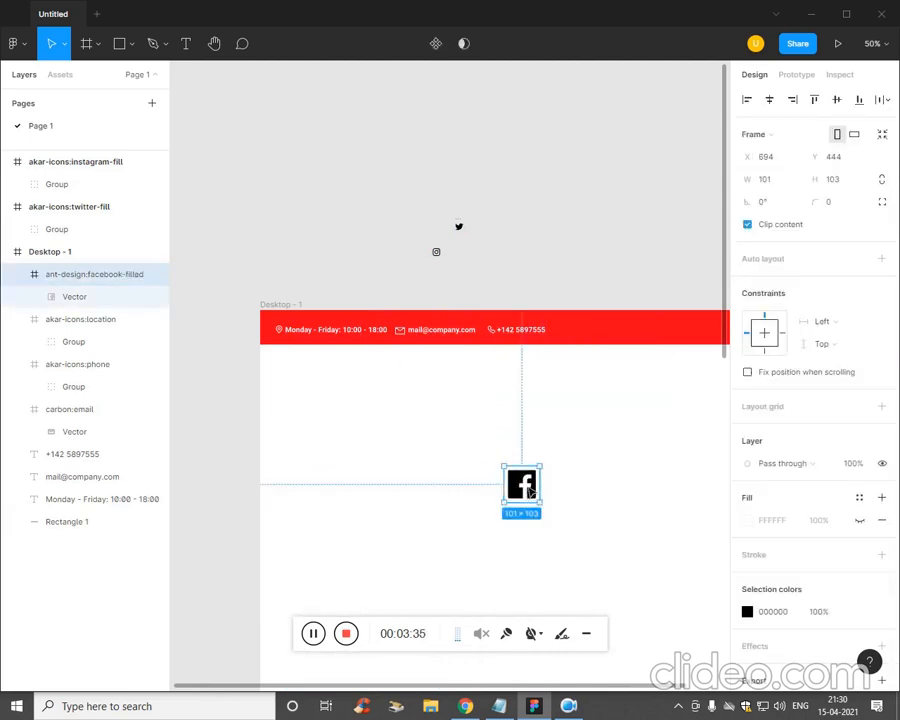
left_click_drag(552, 479, 526, 505)
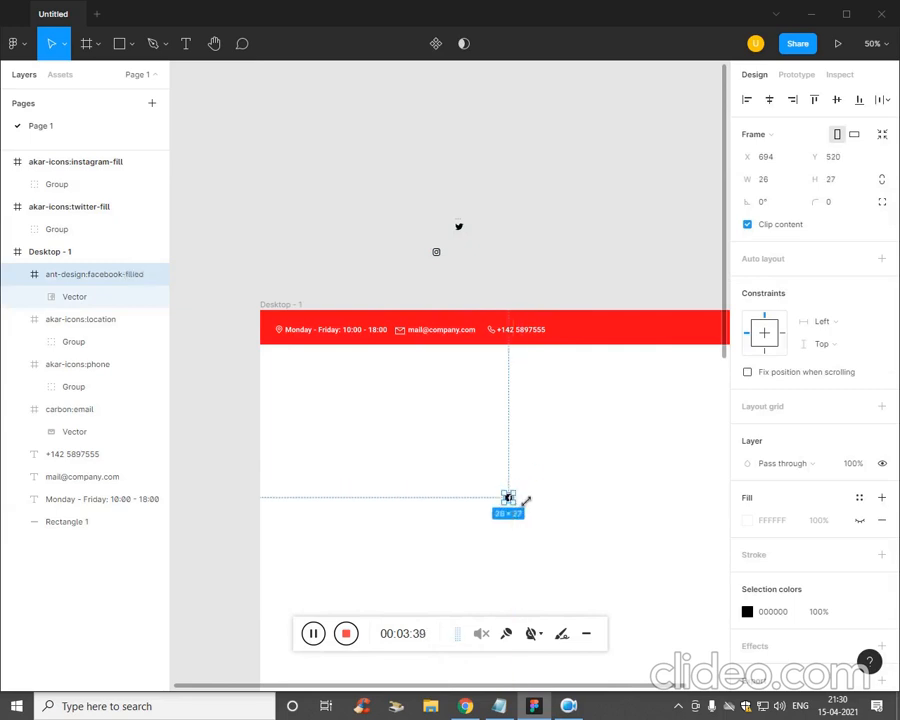
left_click(540, 472)
scroll(556, 472, "right", 3)
scroll(547, 483, "left", 1)
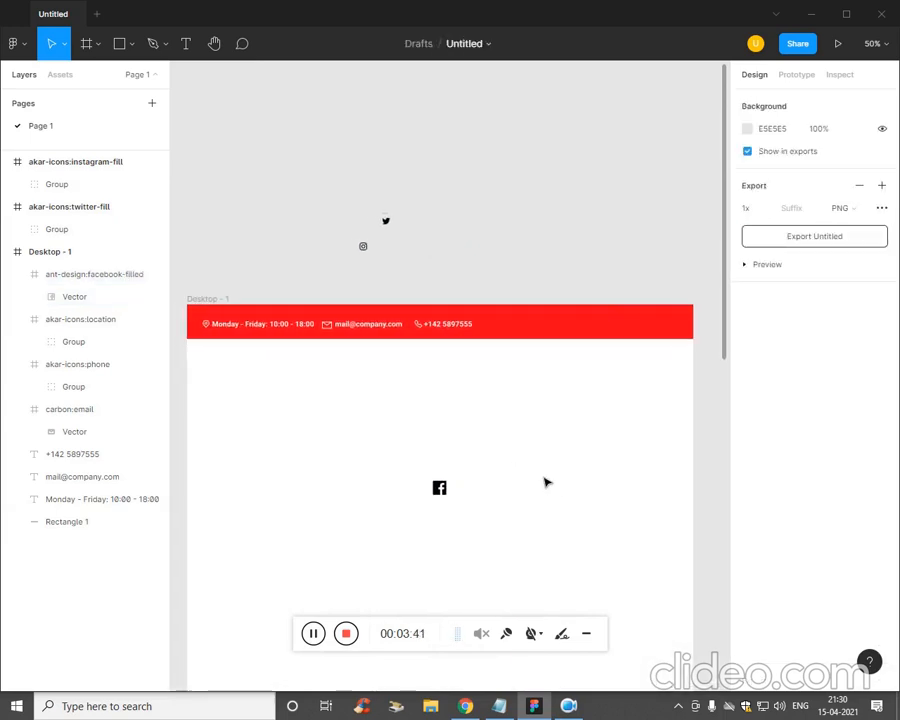
left_click_drag(443, 492, 596, 322)
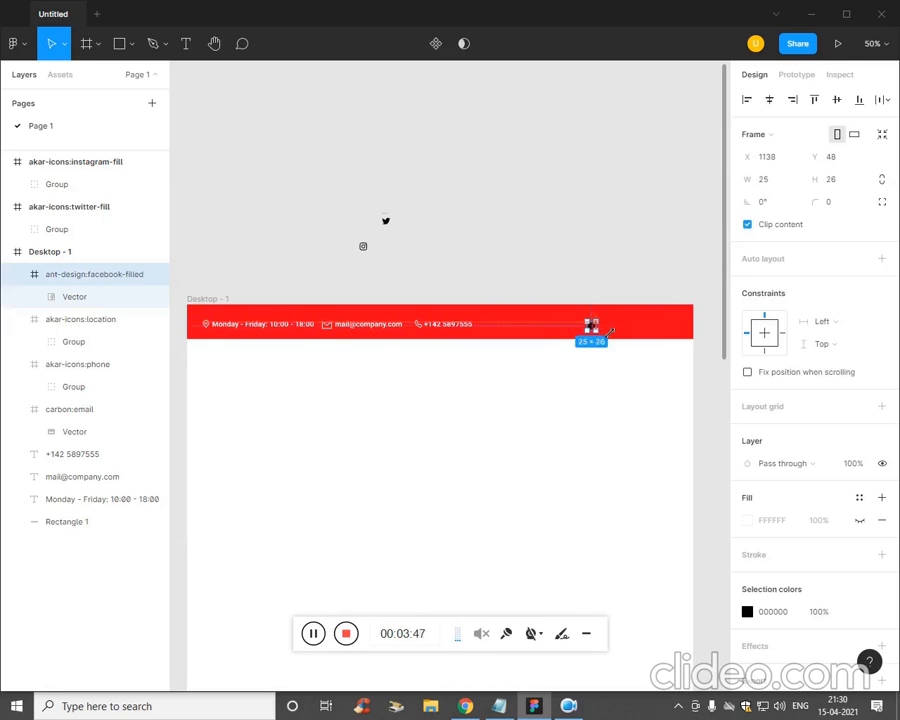
left_click(594, 392)
- Enlarge the Facebook icon to 32×33 and set its colour to white FFFFFF
key("shift+0")
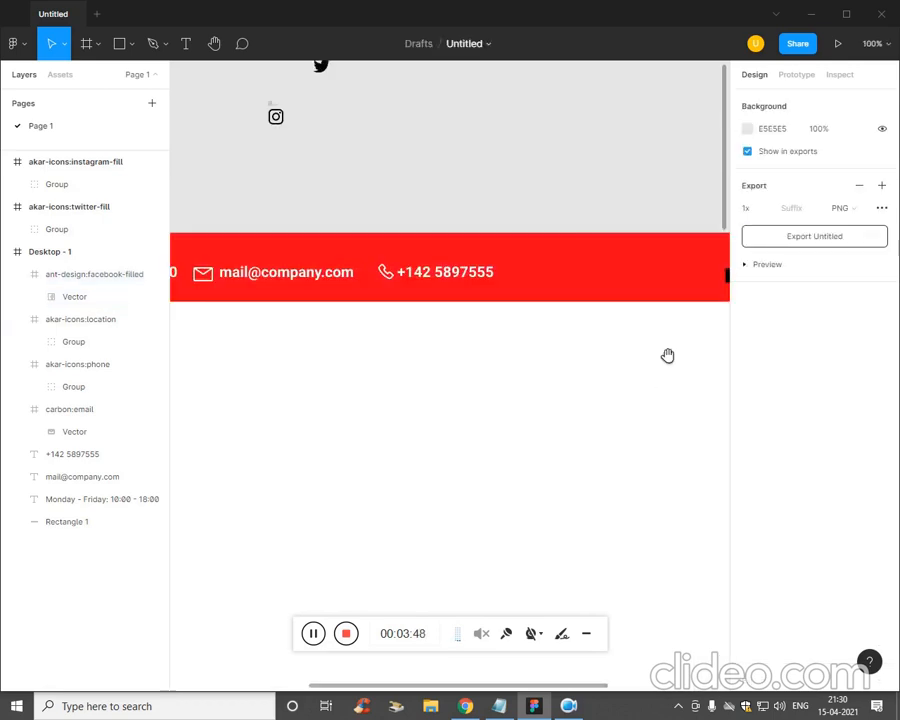
left_click_drag(669, 356, 486, 402)
left_click(556, 326)
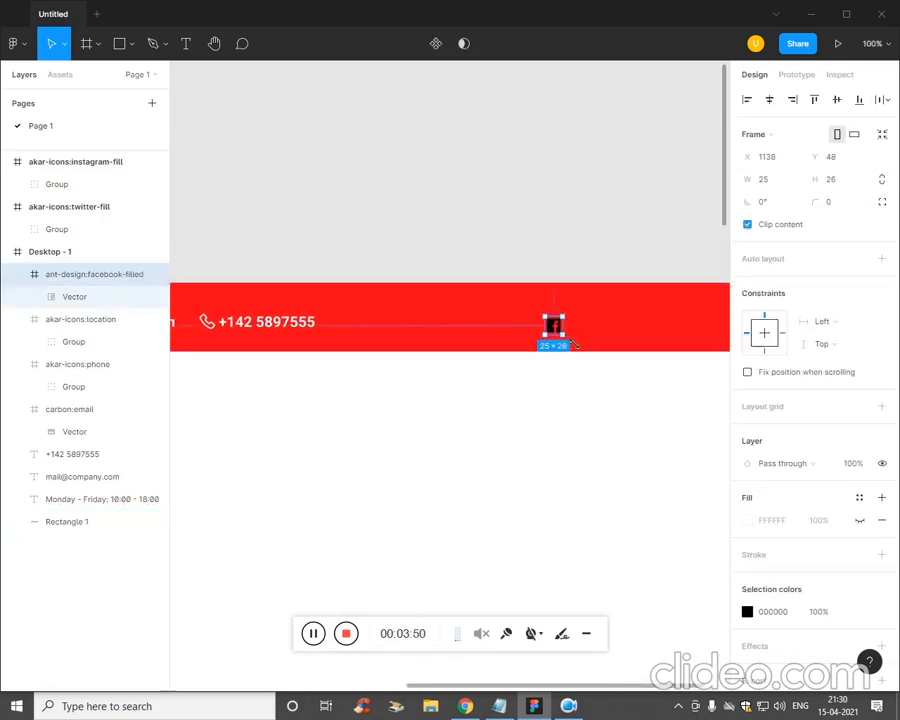
mouse_move(563, 334)
left_mouse_down()
mouse_move(576, 325)
mouse_move(571, 333)
left_mouse_up()
left_click(748, 611)
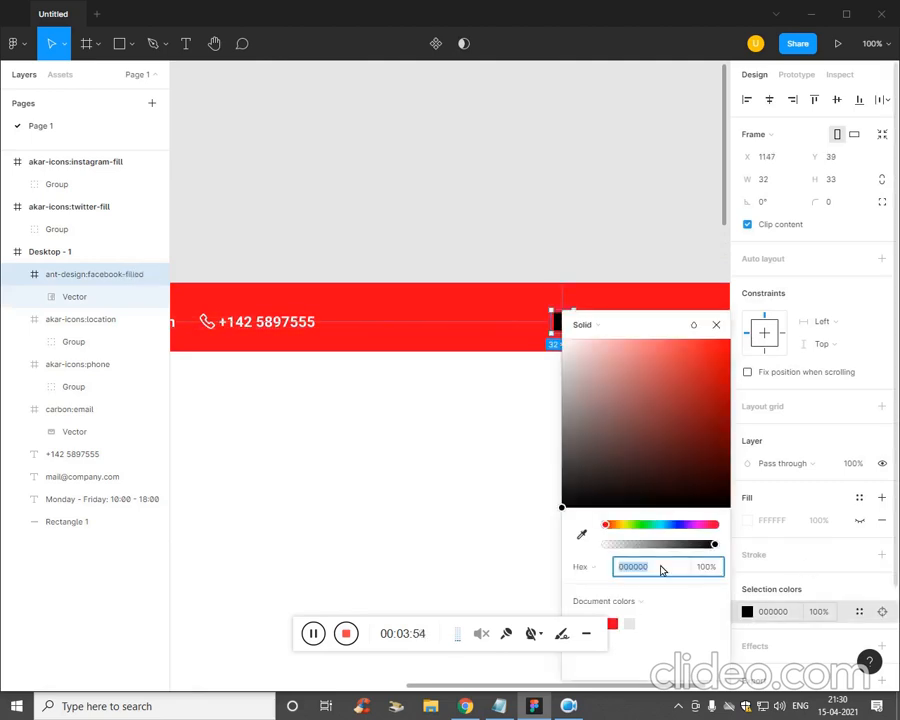
type("FFFFFF")
key("Return")
left_click(448, 460)
- Move the Instagram icon onto the red bar beside the Facebook icon
left_click_drag(368, 476, 478, 553)
left_click(207, 242)
left_click_drag(207, 242, 700, 404)
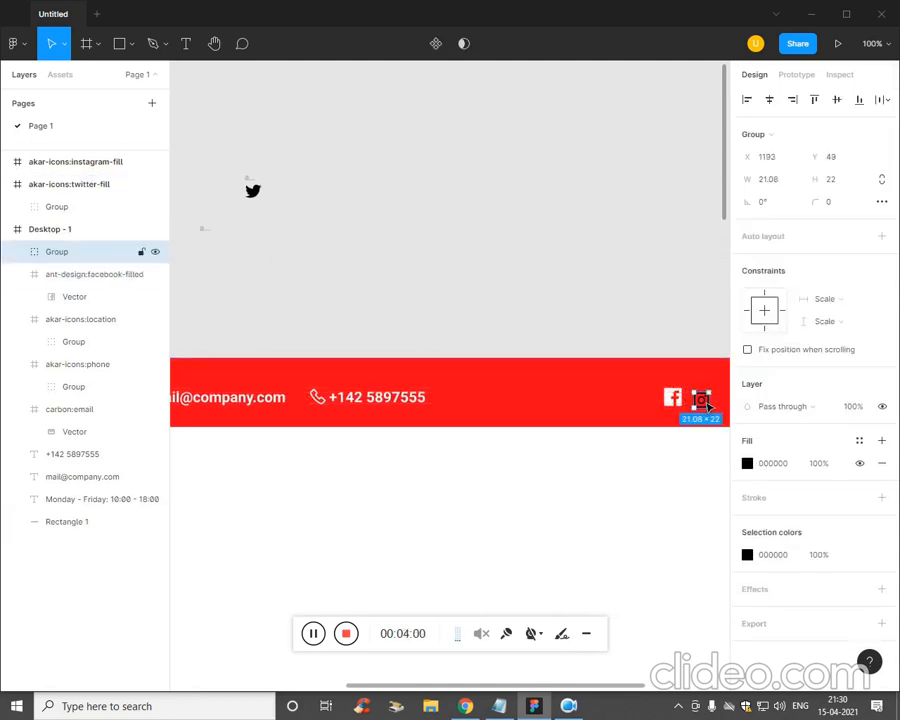
- Place the Twitter icon on the red bar right of Instagram and nudge Instagram into line
left_click(355, 458)
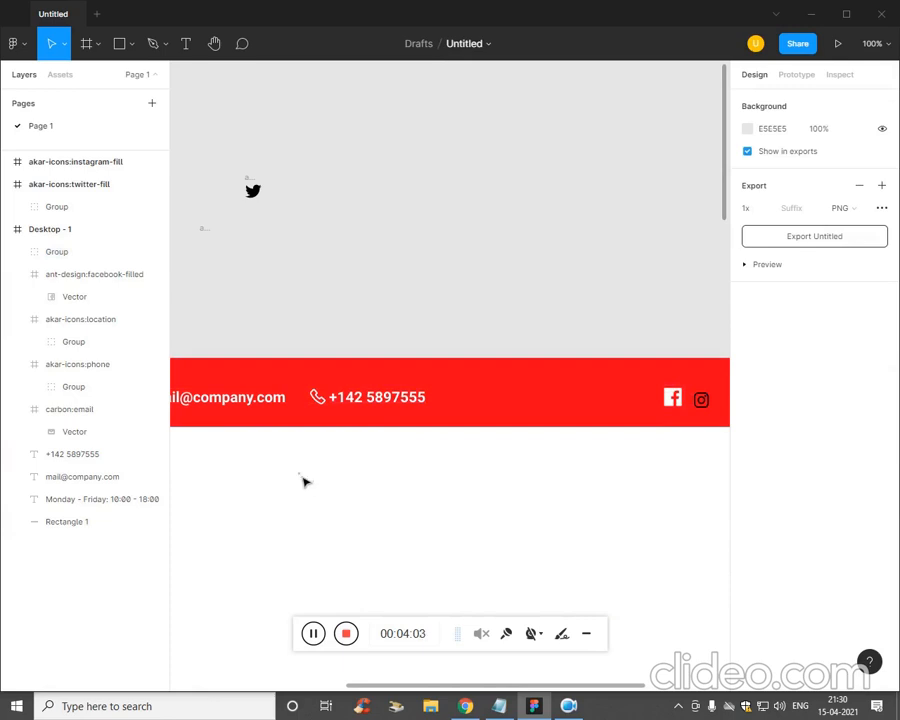
left_click_drag(255, 197, 694, 410)
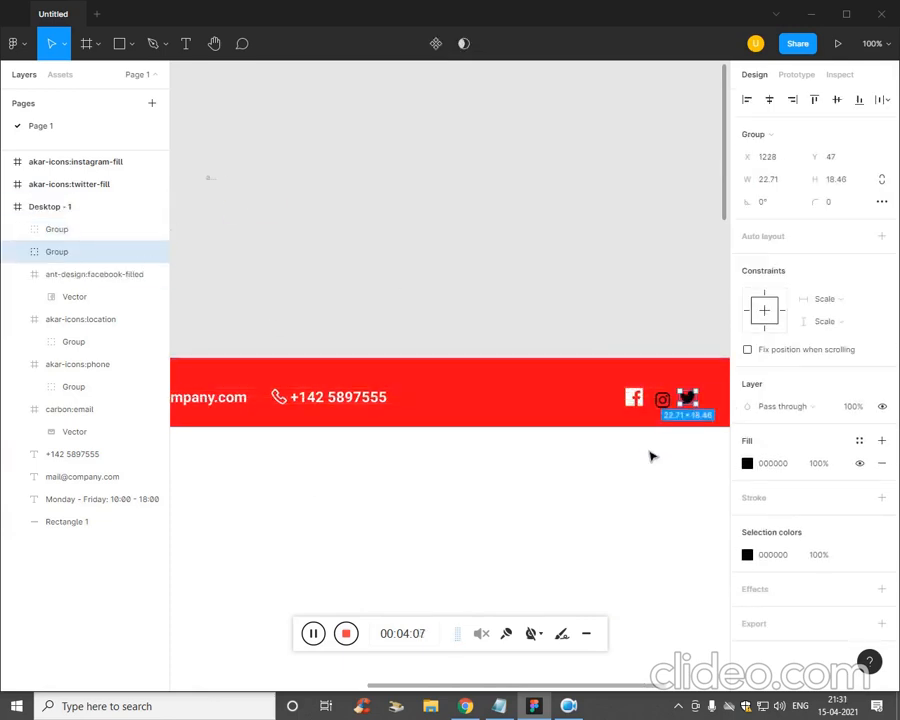
left_click(650, 454)
left_click(665, 406)
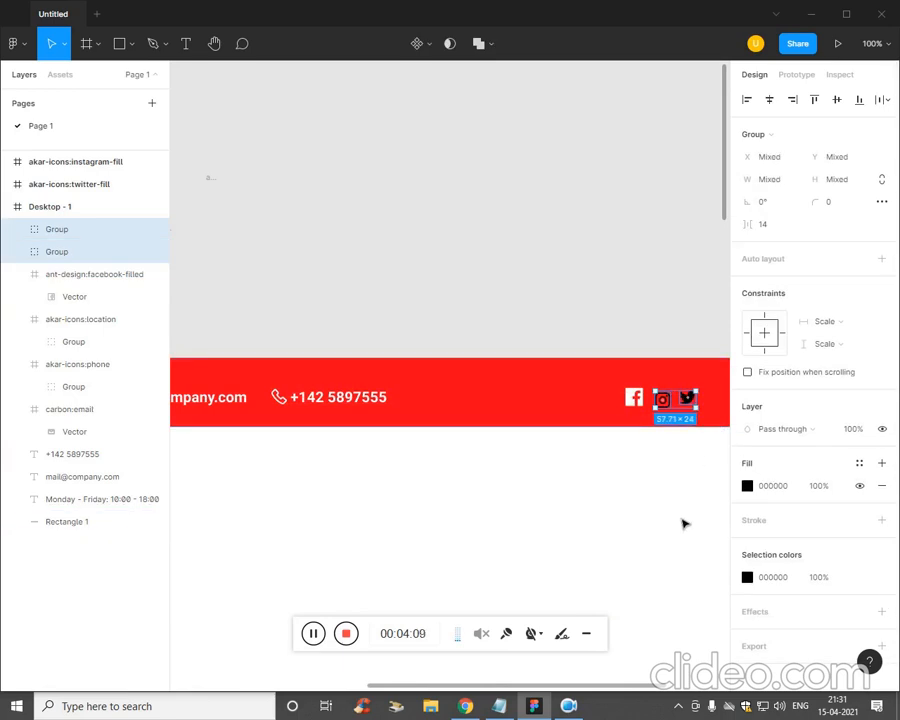
left_click(665, 428)
left_click(665, 428)
left_click(662, 400)
left_click_drag(662, 400, 688, 434)
- Turn the Instagram and Twitter icons white (FFFFFF)
left_click(747, 463)
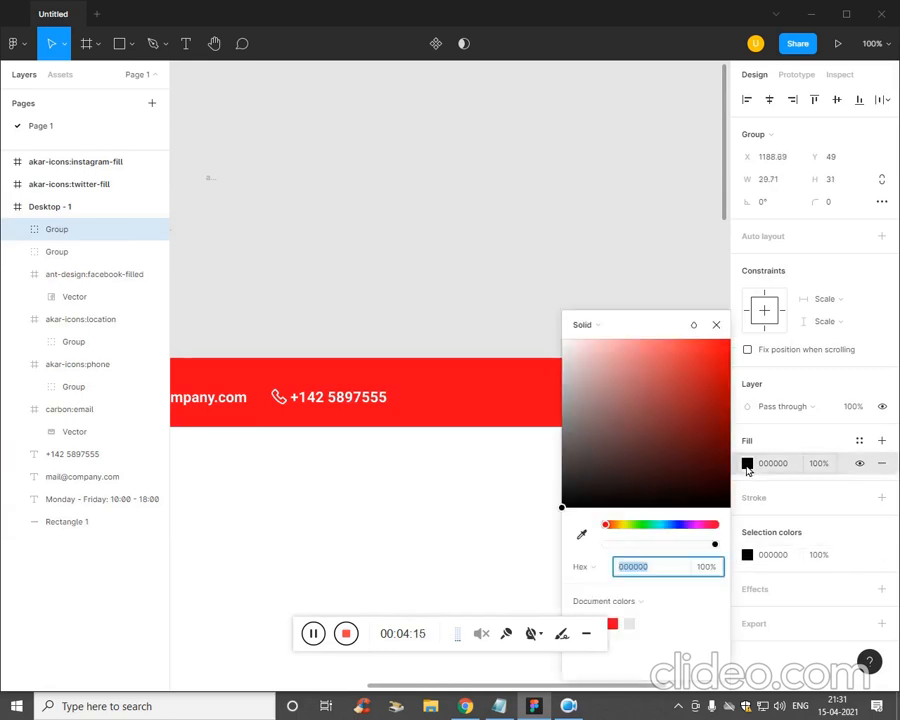
left_click_drag(600, 434, 514, 402)
left_click(620, 500)
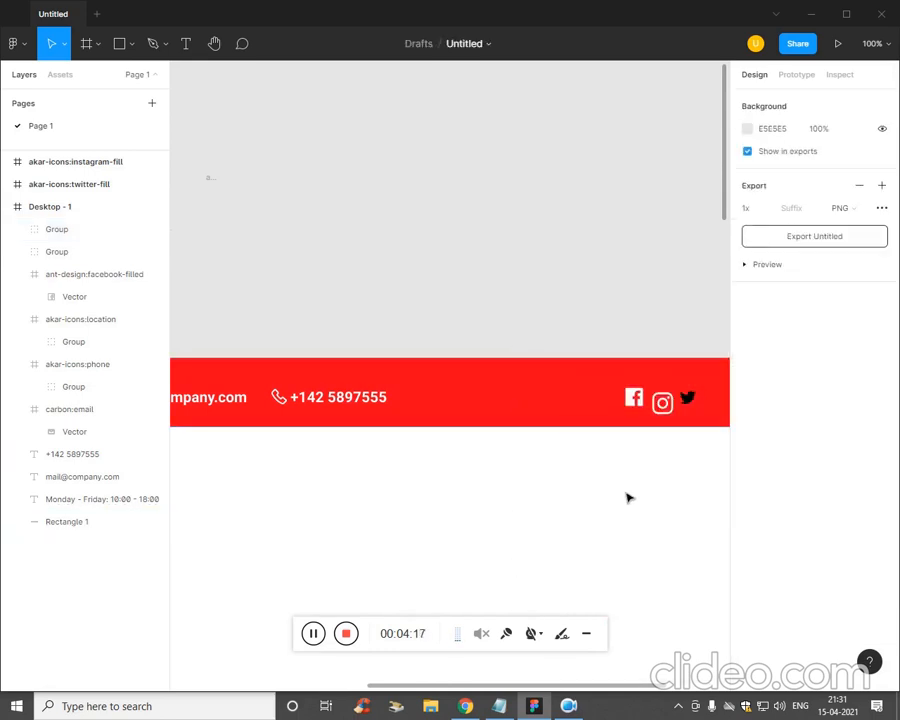
left_click(670, 410)
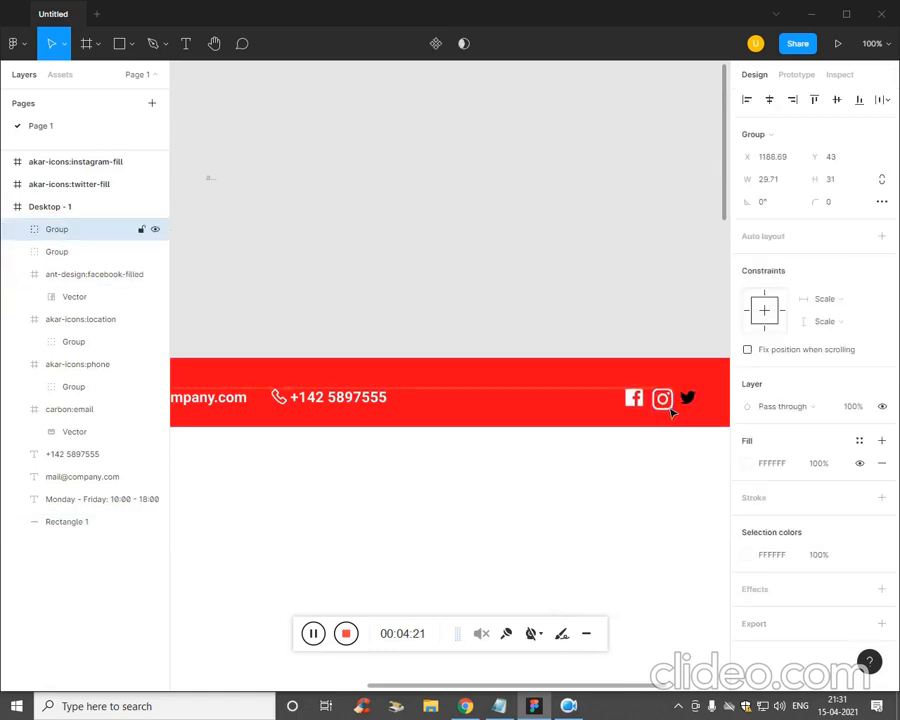
left_click(698, 454)
left_click(687, 405)
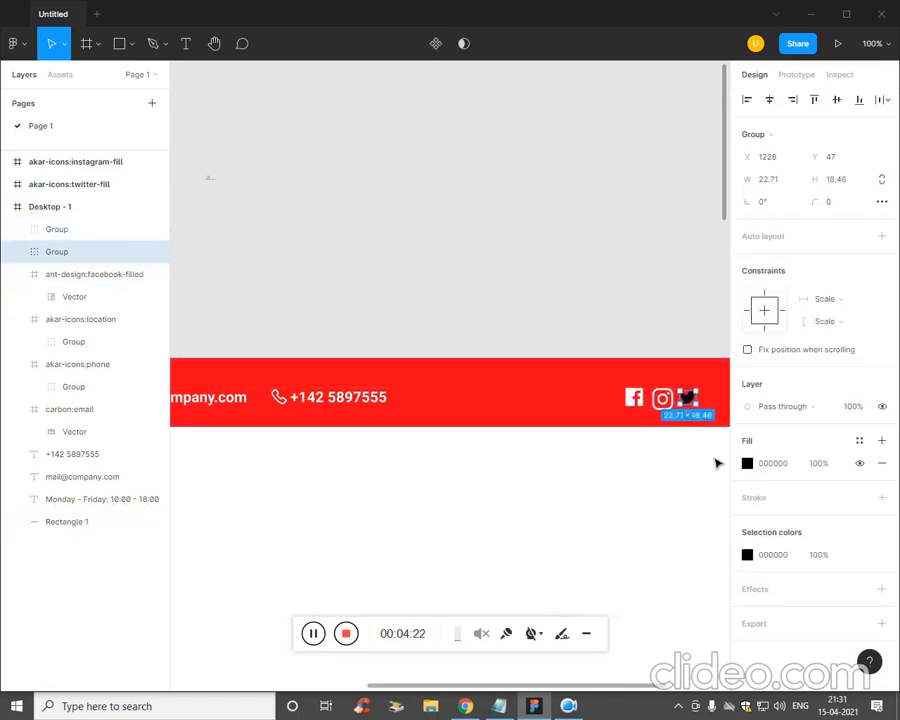
left_click(750, 468)
type("FFFFFF")
key("Return")
left_click(500, 474)
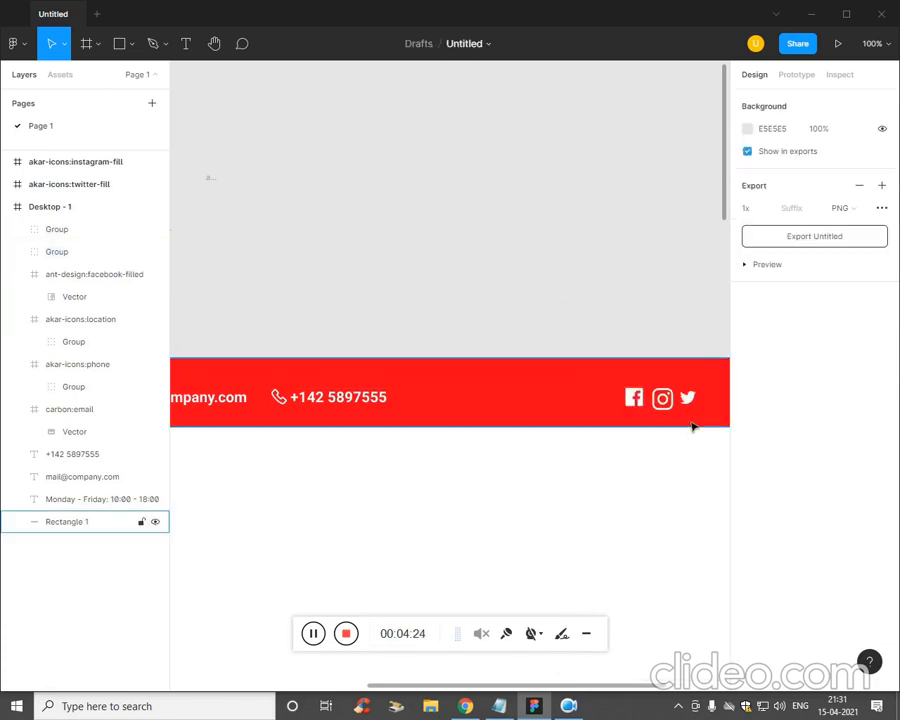
- Enlarge the Twitter icon to 33×26.83 and the Facebook icon to 34×35
left_click(695, 414)
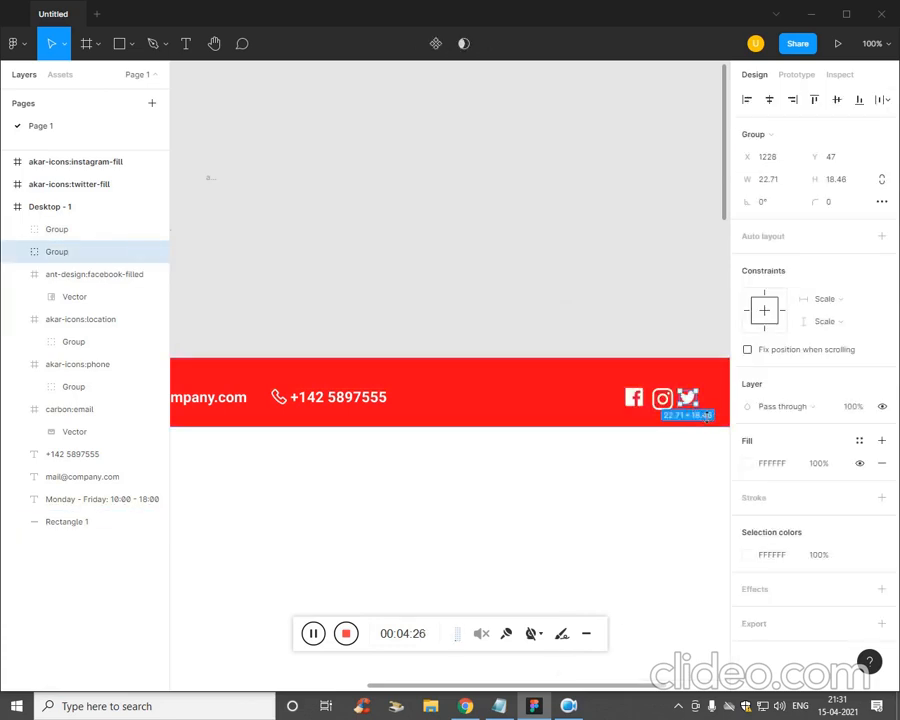
left_click_drag(709, 414, 714, 421)
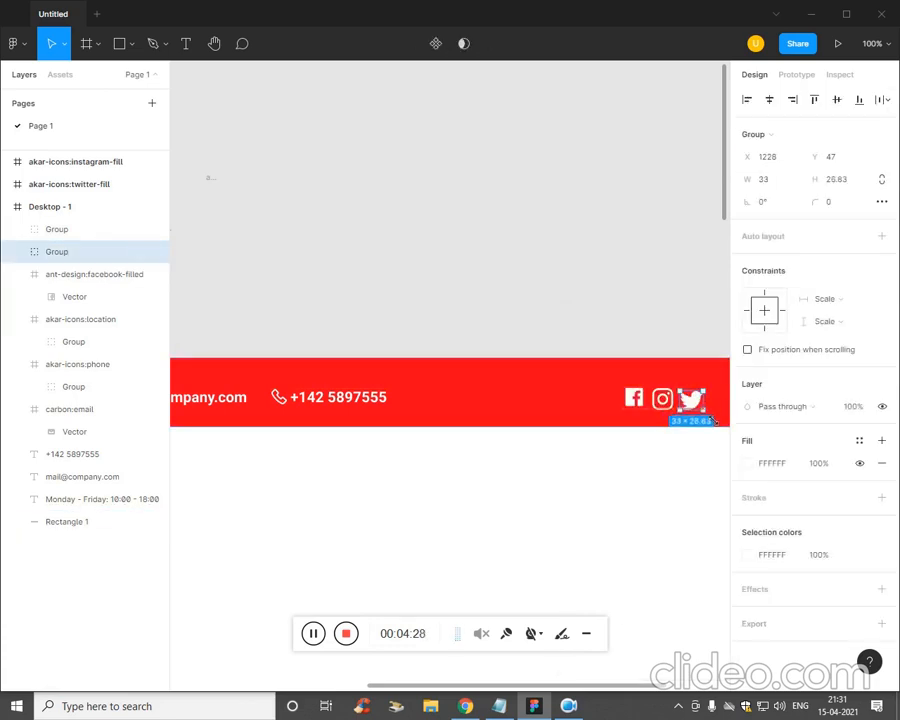
left_click(641, 493)
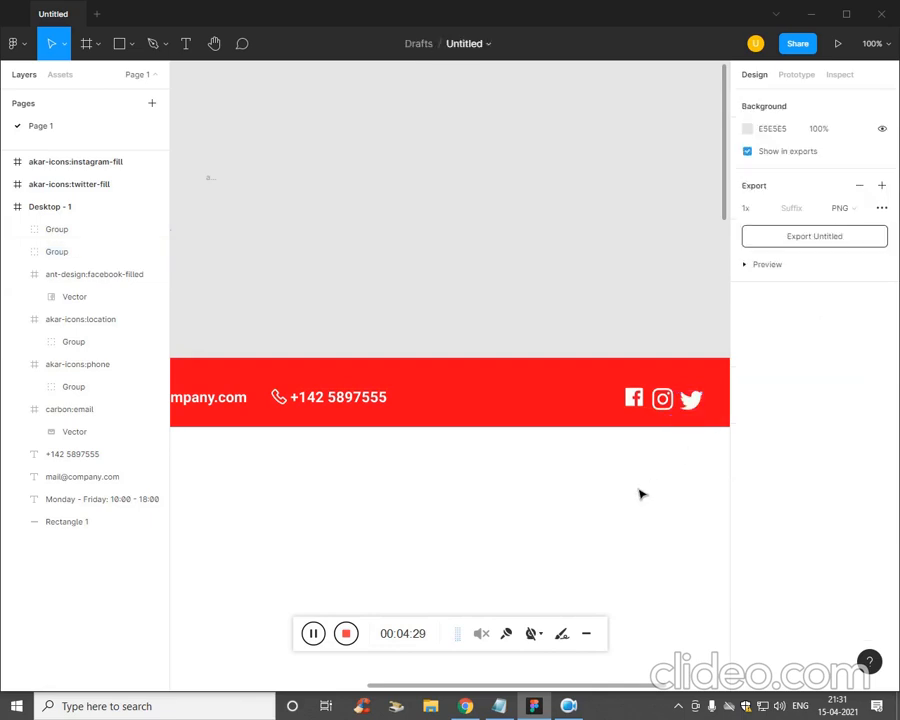
left_click(641, 399)
left_click_drag(655, 420, 657, 421)
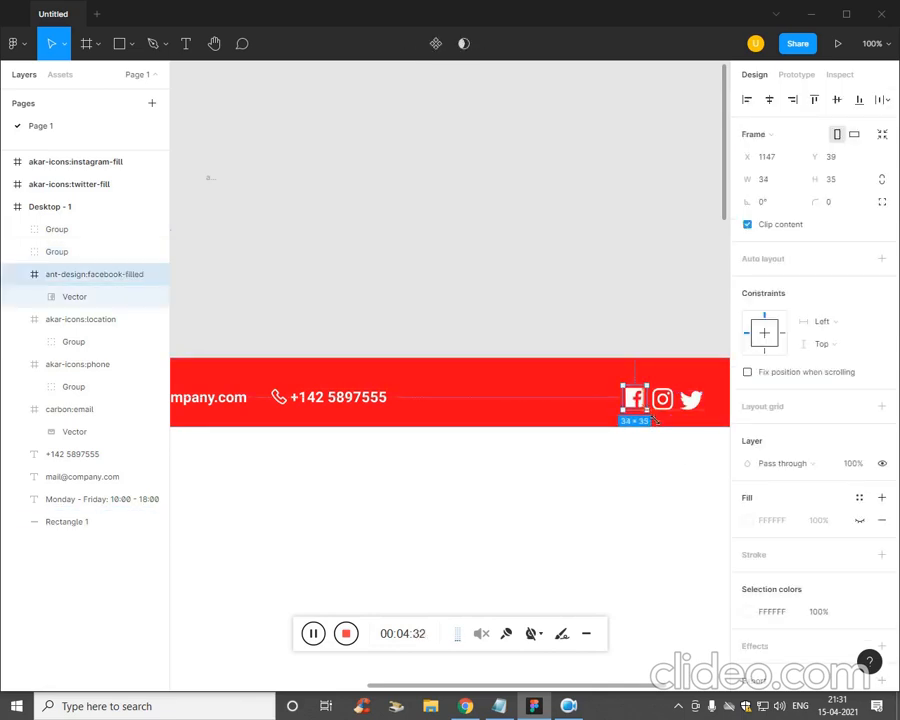
left_click(685, 438)
- Nudge the Twitter and Instagram icons right with arrow keys to space the three evenly
left_click(672, 404)
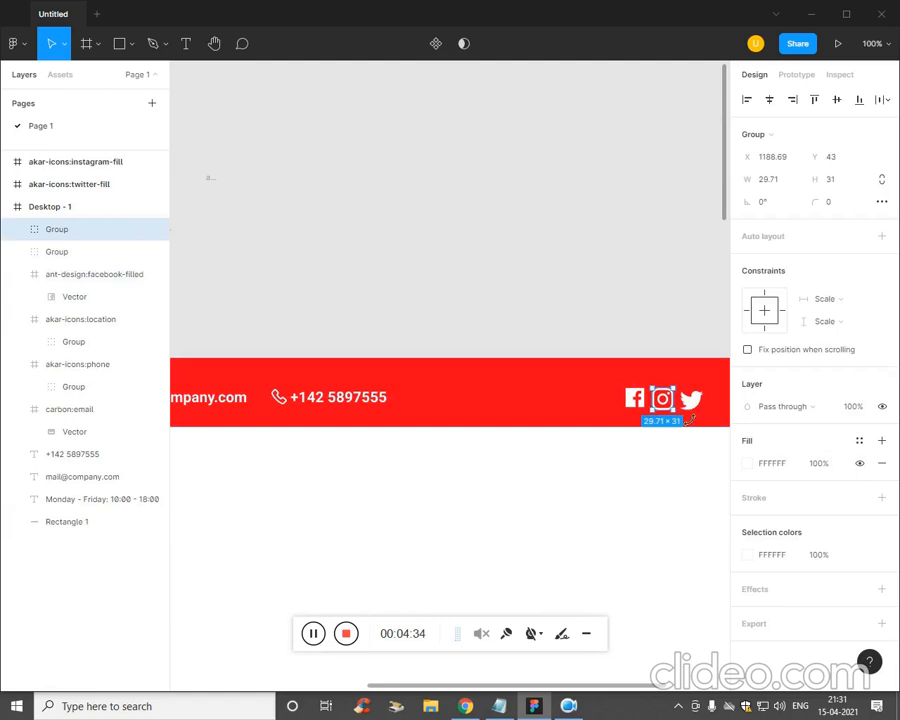
left_click(691, 399)
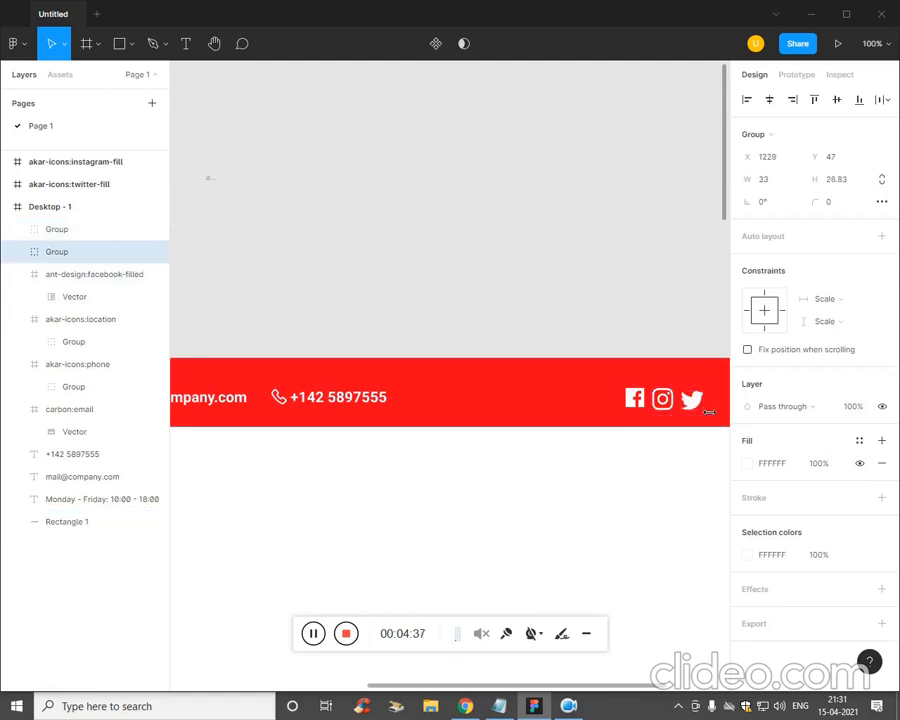
key("Right")
key("Right")
key("Right")
key("Right")
key("Right")
key("Right")
key("Right")
key("Right")
key("Right")
key("Right")
key("Right")
key("Right")
key("Right")
key("Right")
key("Right")
key("Right")
key("Right")
key("Right")
key("Right")
key("Right")
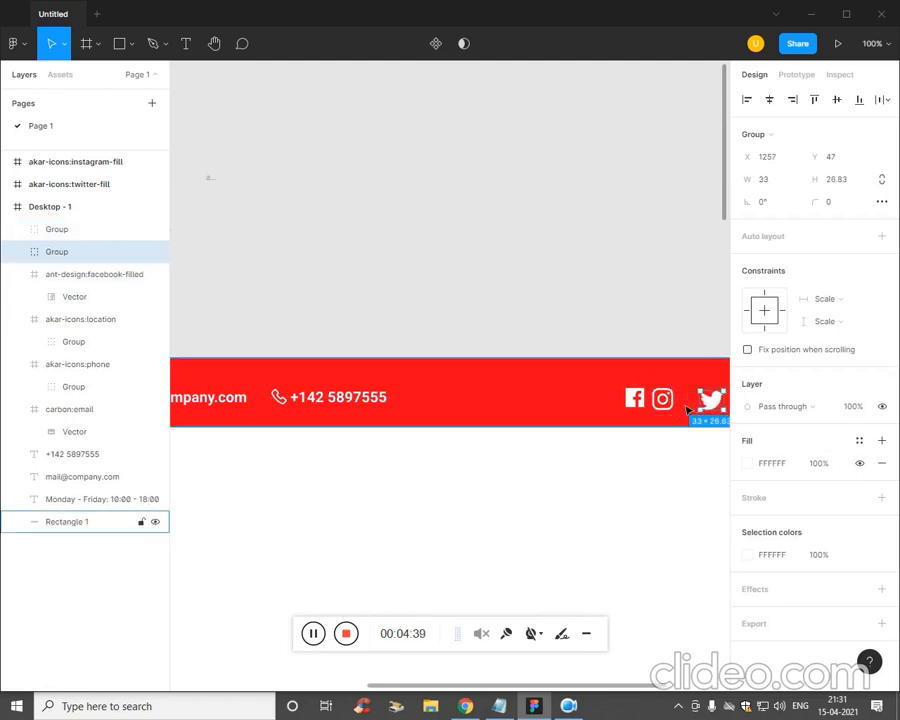
left_click(664, 400)
key("Right")
key("Right")
key("Right")
key("Right")
key("Right")
key("Right")
key("Right")
key("Right")
key("Right")
key("Right")
key("Right")
key("Right")
key("Right")
key("Right")
key("Right")
key("Right")
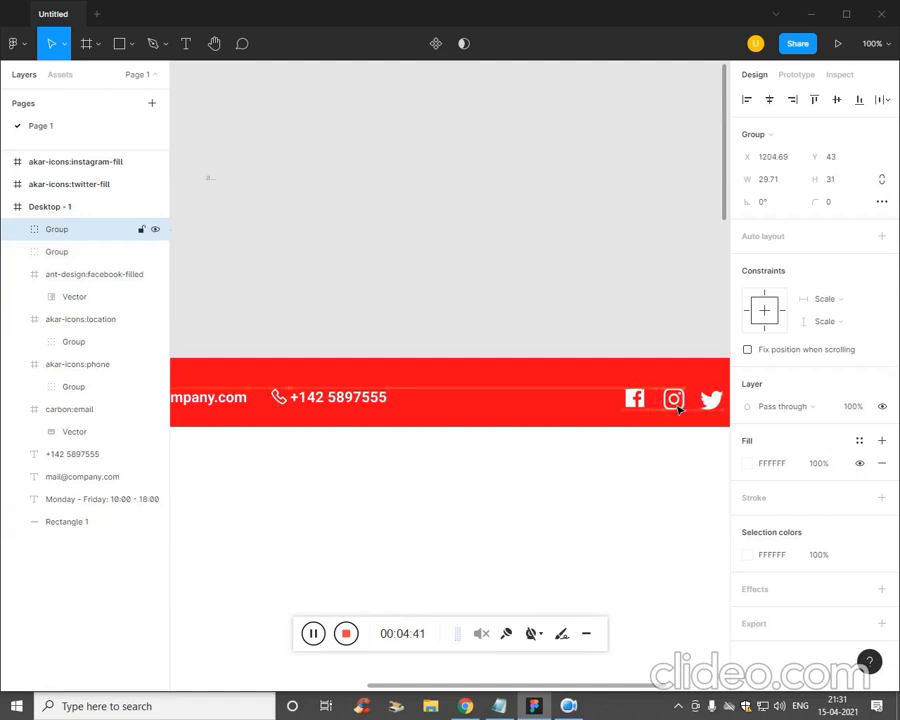
key("Right")
key("Right")
key("Right")
key("minus")
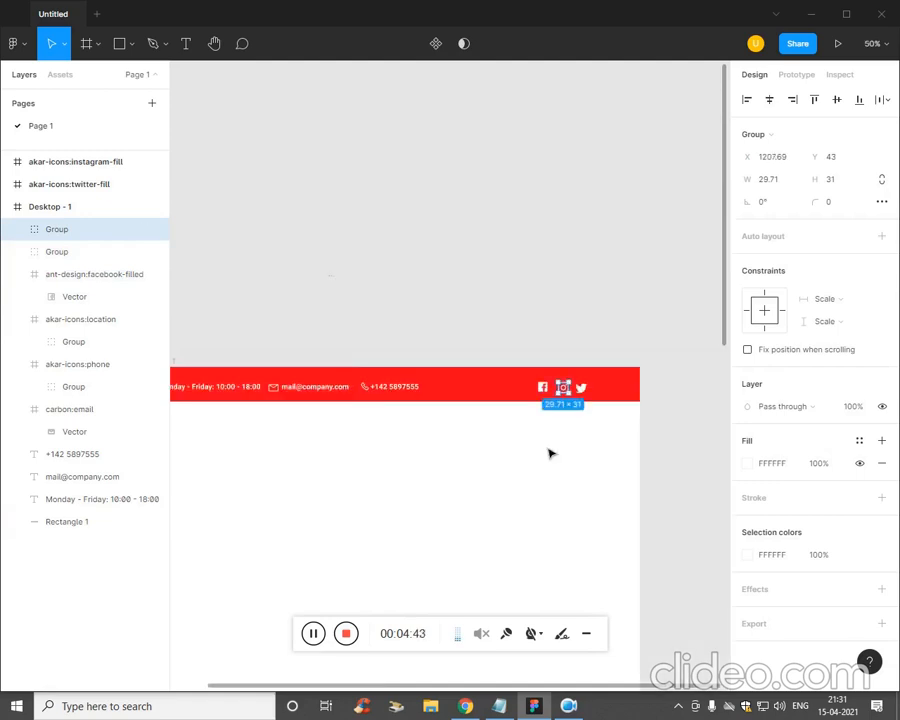
- Select the Twitter, Instagram and Facebook icons together and shift them right with Shift+Right
left_click(549, 454)
left_click(584, 418)
left_click(591, 483)
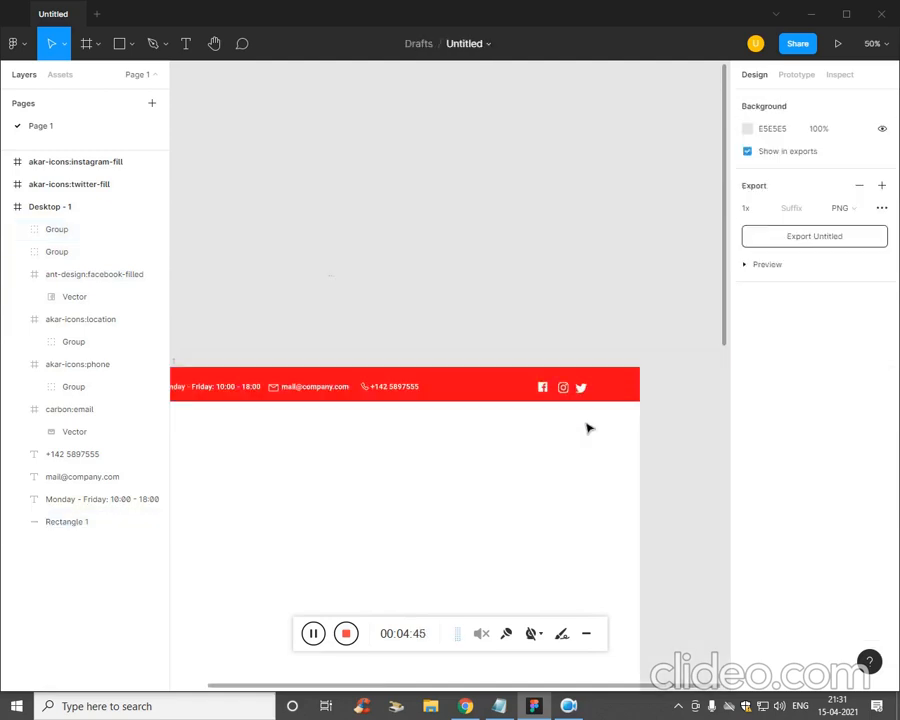
left_click(581, 388)
left_click(562, 386, "shift")
left_click(544, 391, "shift")
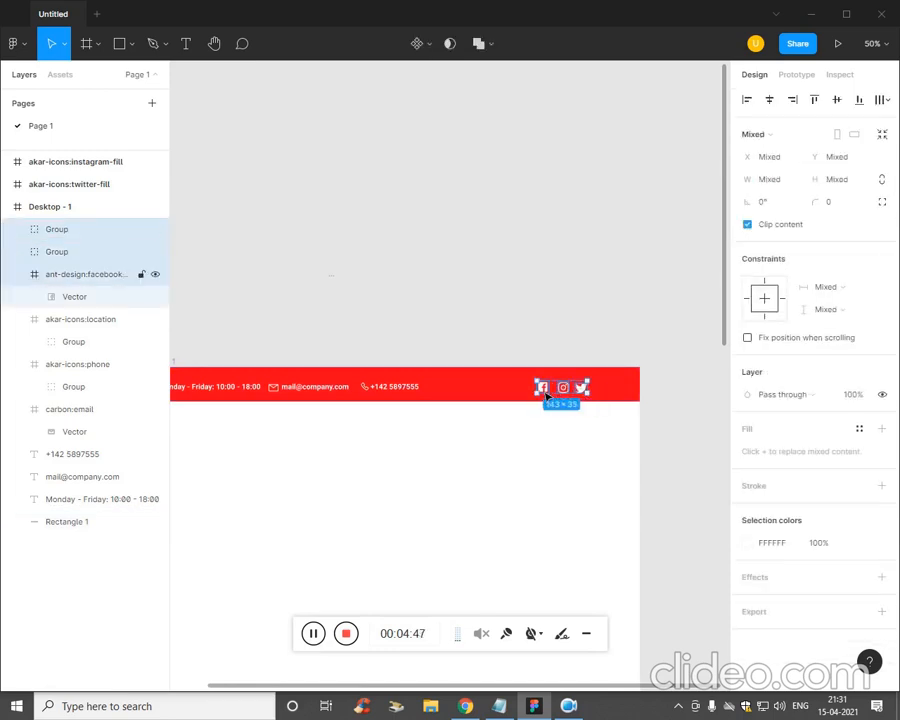
left_click(617, 388, "shift")
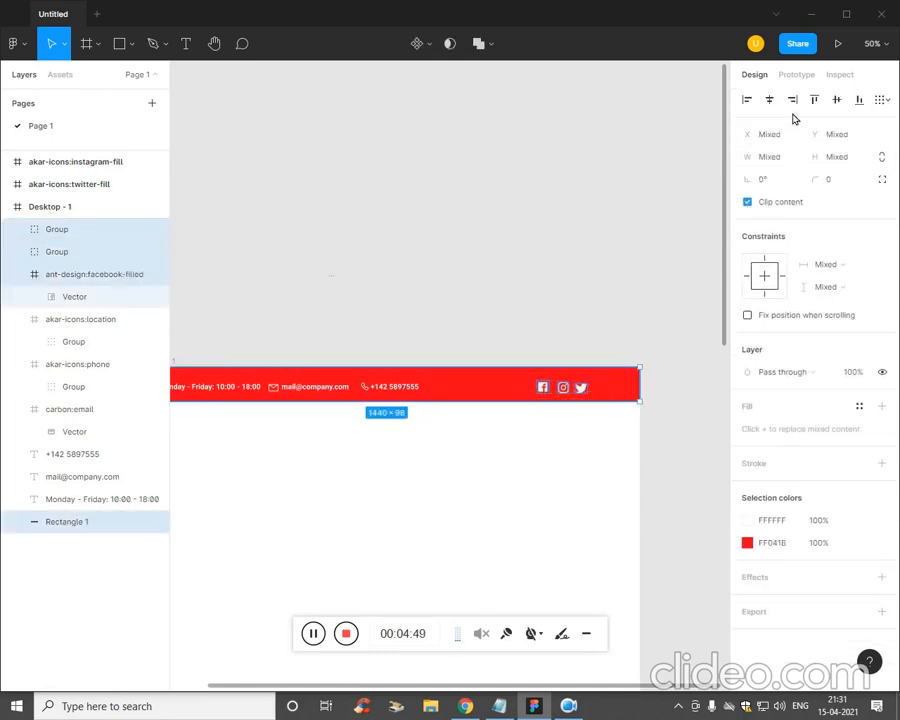
left_click(573, 452)
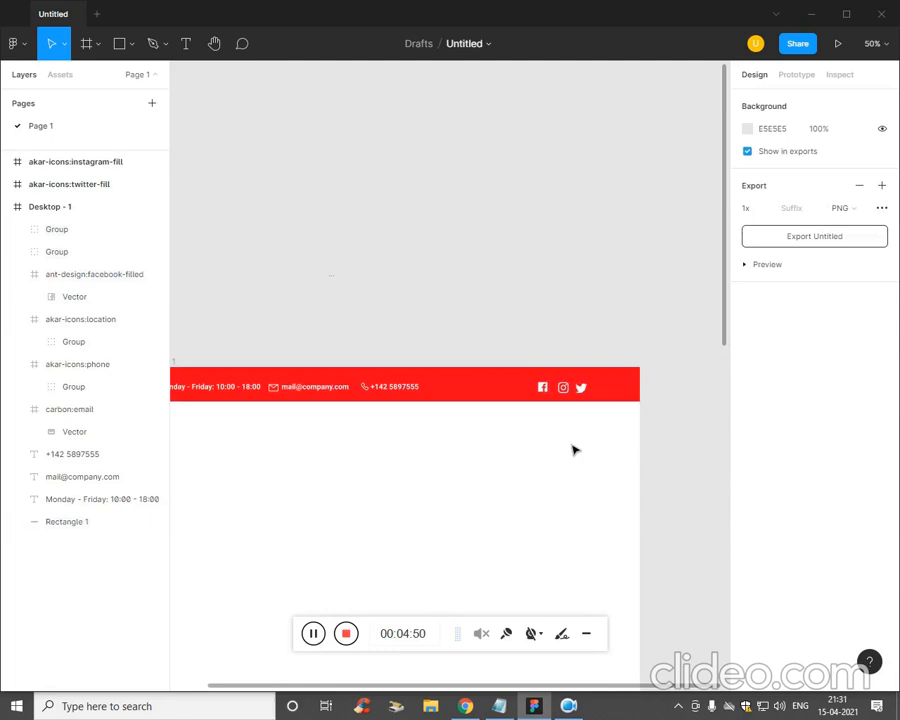
left_click(581, 388)
left_click(562, 387, "shift")
left_click(543, 388, "shift")
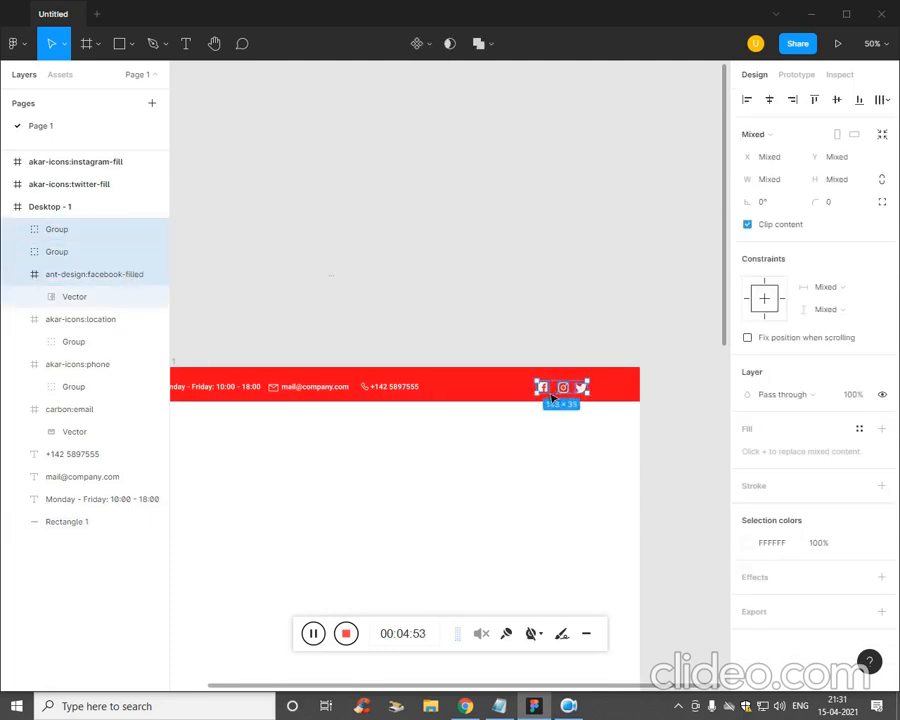
key("shift+Right")
key("shift+Right")
key("shift+Right")
key("shift+Right")
key("shift+Right")
- Zoom out and centre the Desktop frame in view
left_click(530, 484)
key("ctrl+minus")
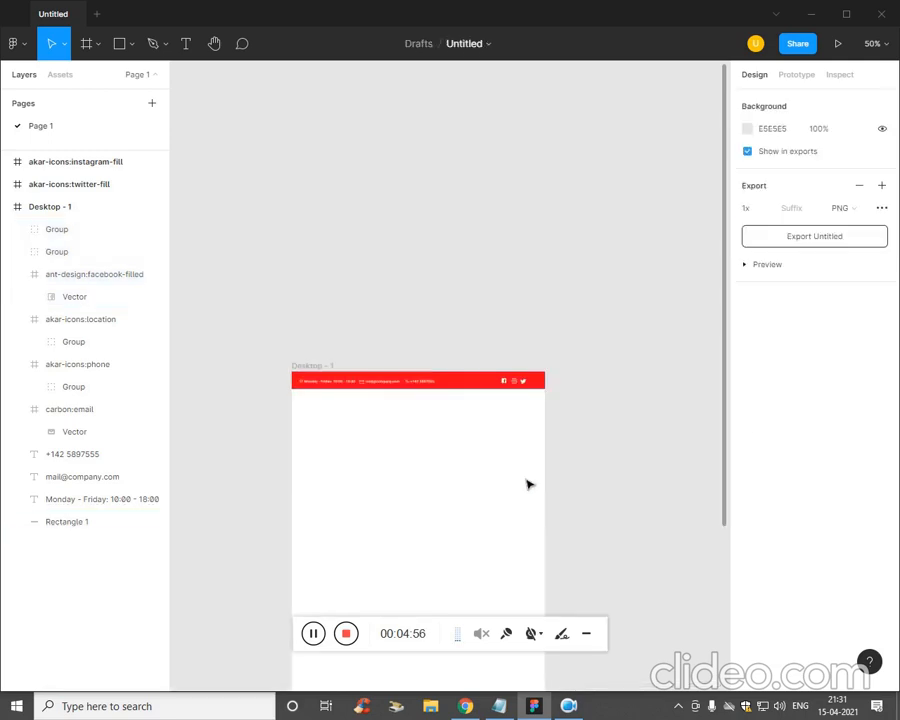
left_click_drag(507, 471, 564, 442)
scroll(564, 442, "up", 5)
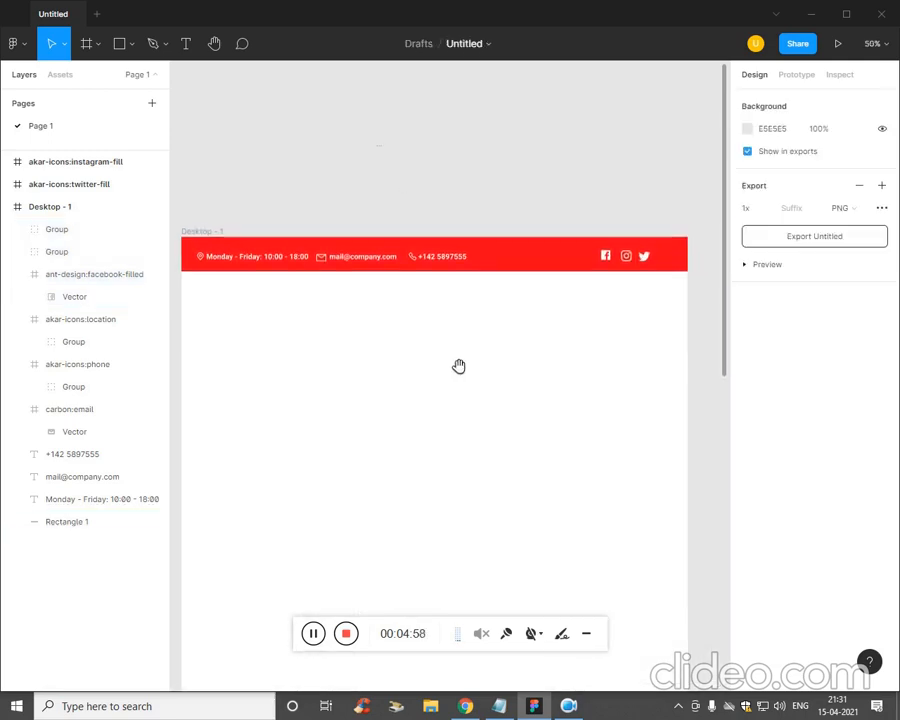
left_click_drag(458, 366, 472, 358)
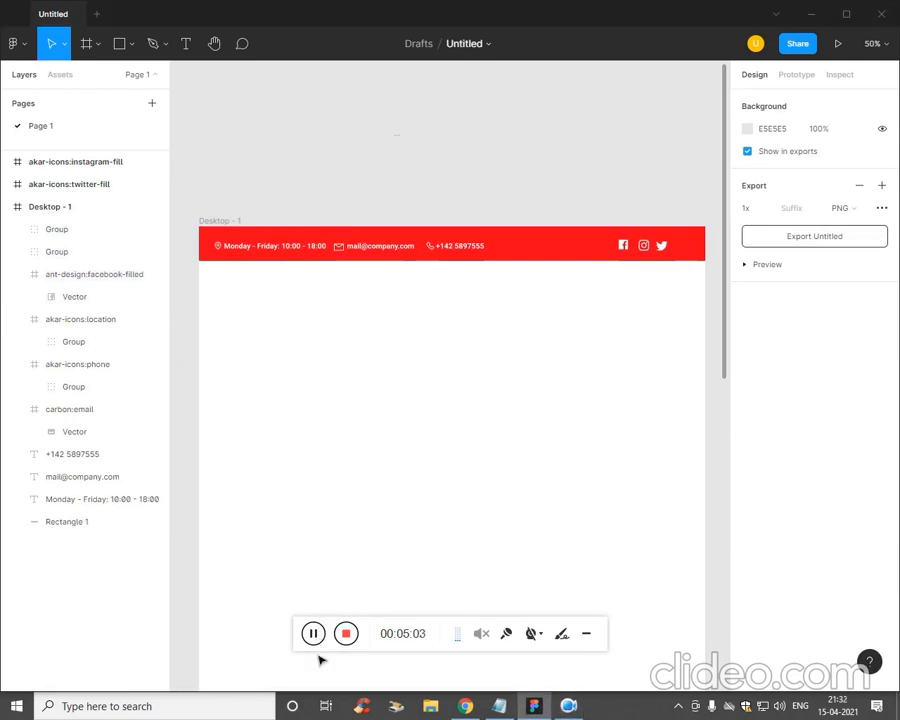
- Draw a 1440×914 grey C4C4C4 rectangle spanning the frame just below the red top bar
left_click(120, 43)
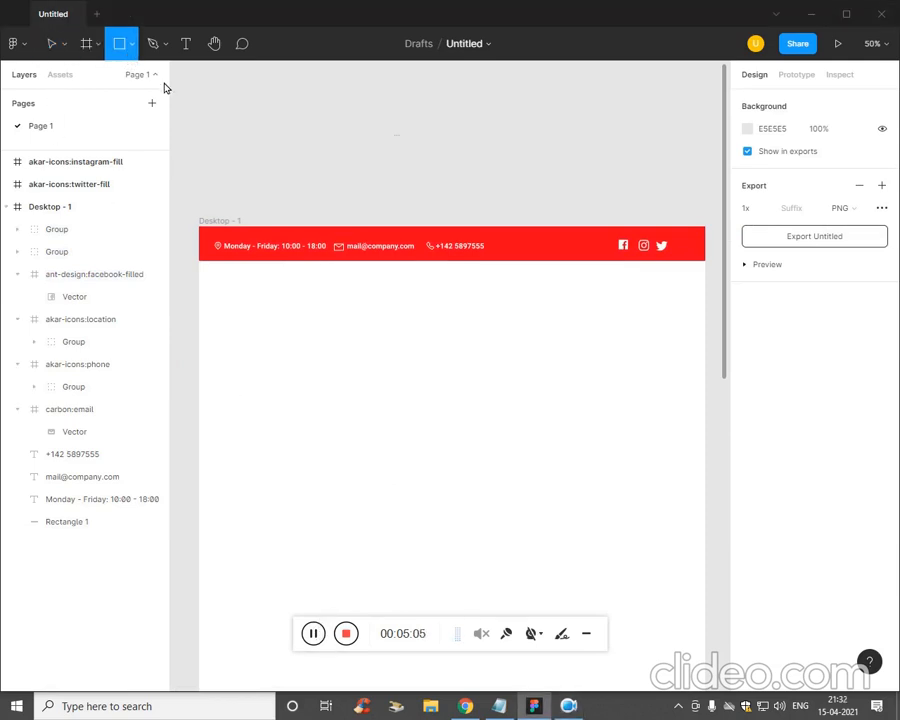
left_click(131, 44)
left_click(129, 79)
mouse_move(210, 268)
left_mouse_down()
mouse_move(374, 410)
mouse_move(698, 544)
mouse_move(704, 611)
mouse_move(697, 574)
left_mouse_up()
double_click(682, 563)
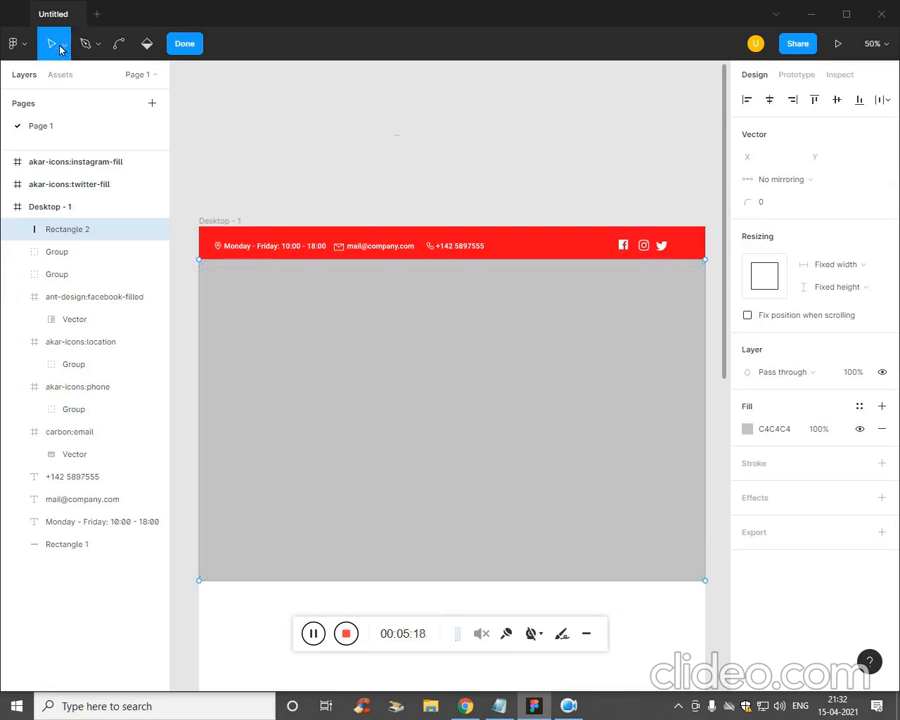
left_click(180, 52)
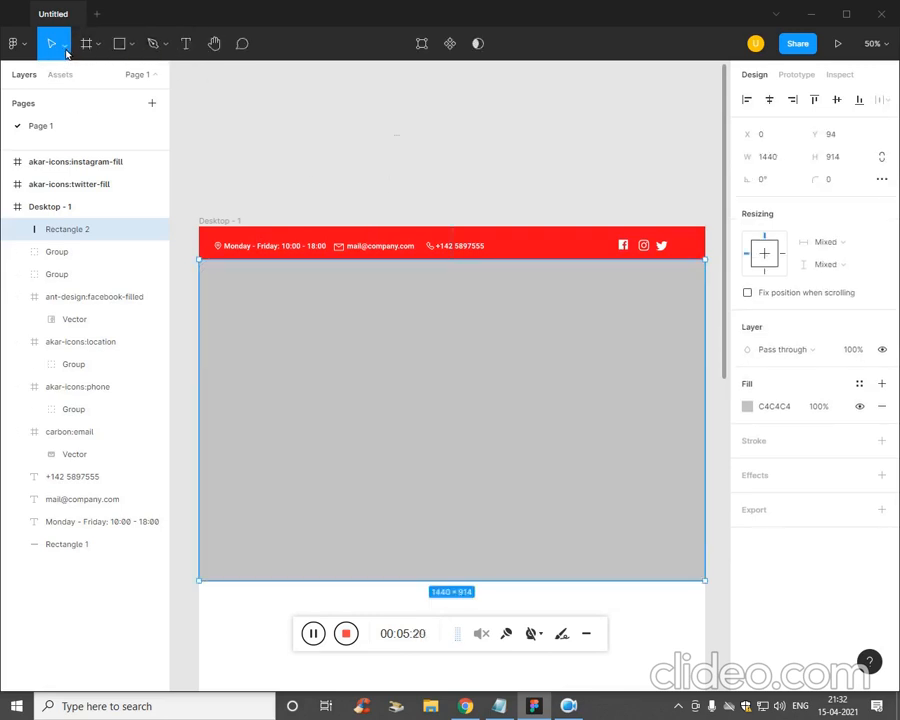
left_click(66, 54)
left_click(84, 50)
- Place the z1 cleaning photo from ThinkBar > imgs as the hero rectangle's image fill
left_click(127, 46)
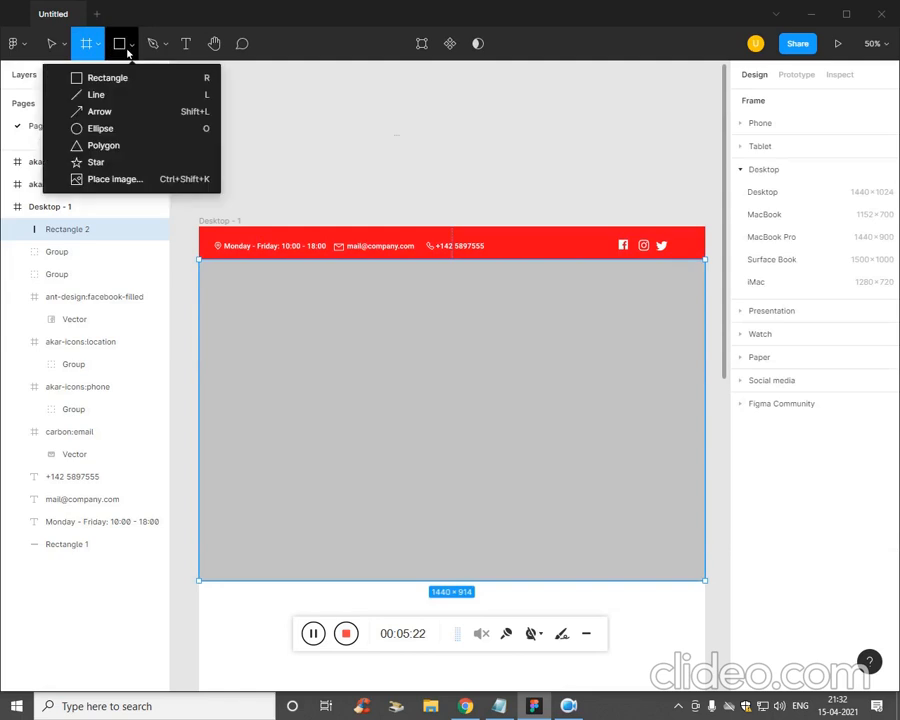
left_click(134, 178)
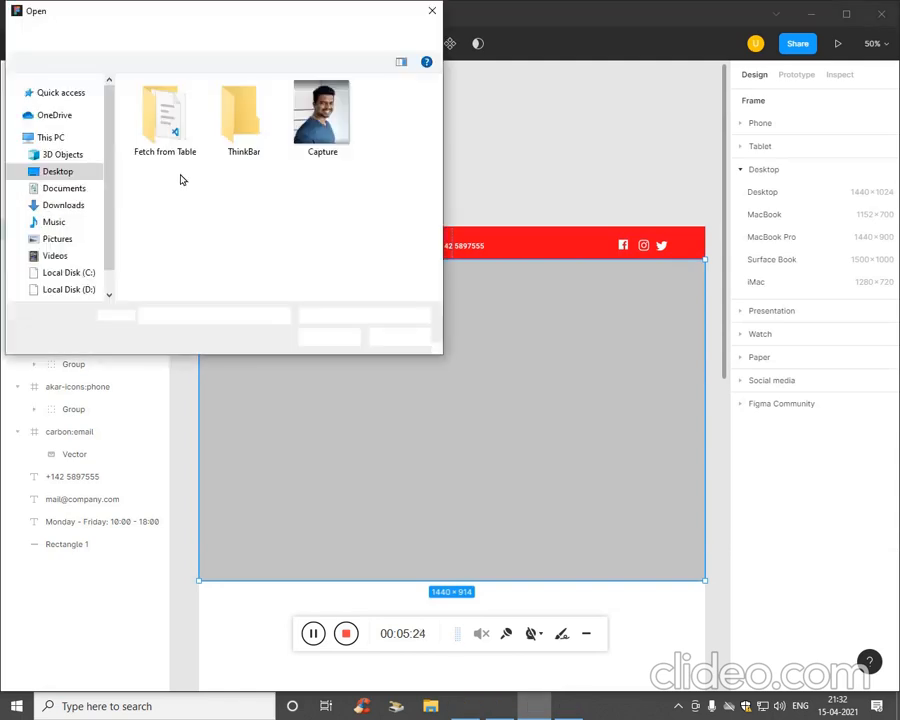
double_click(240, 112)
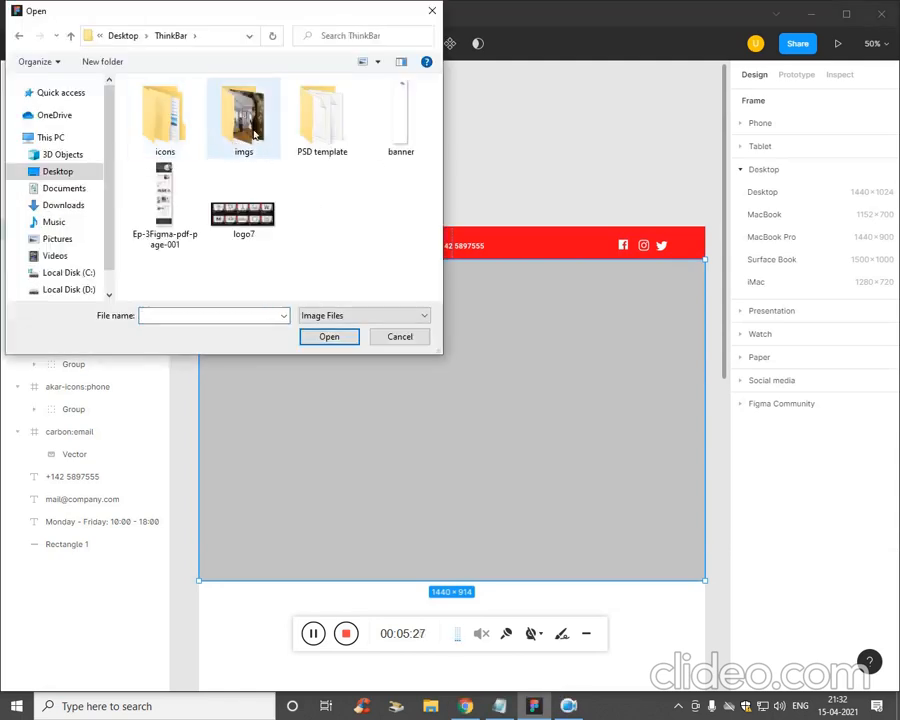
double_click(243, 112)
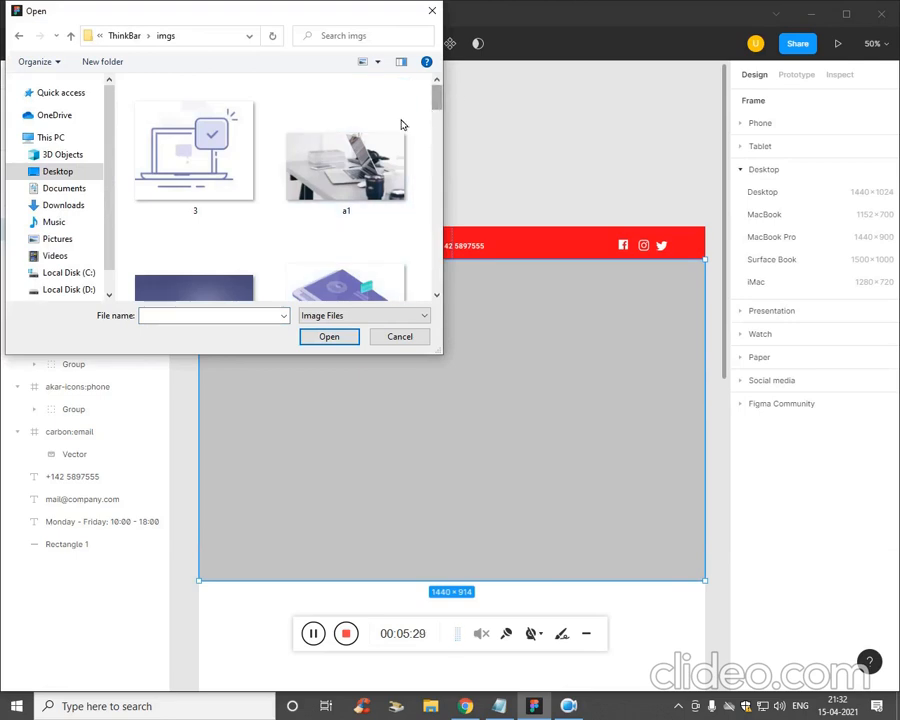
left_click(372, 141)
scroll(374, 140, "down", 10)
left_click(375, 139)
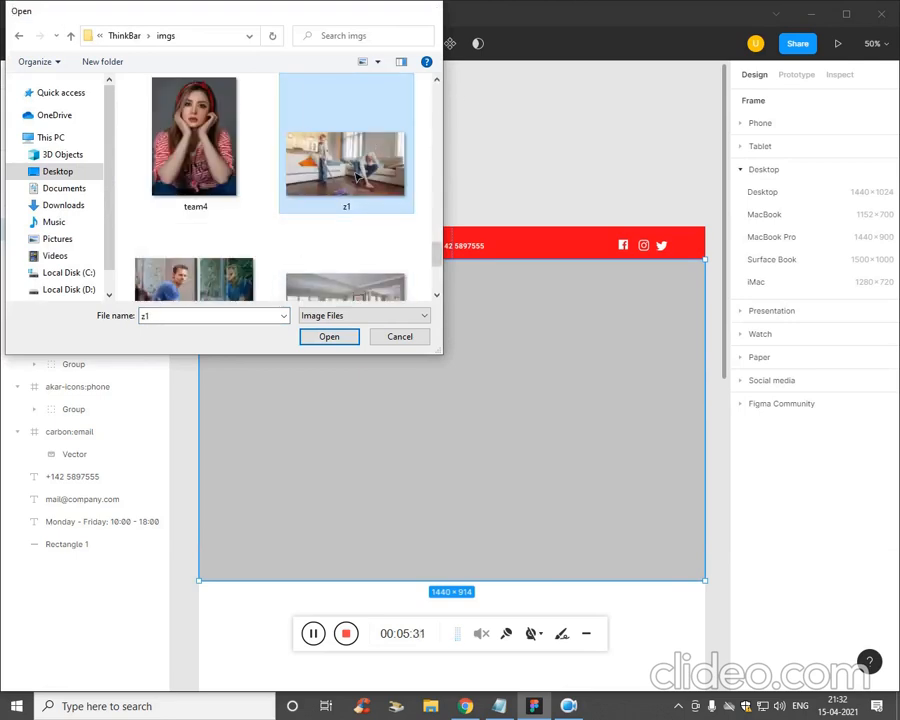
key("Return")
left_click(372, 392)
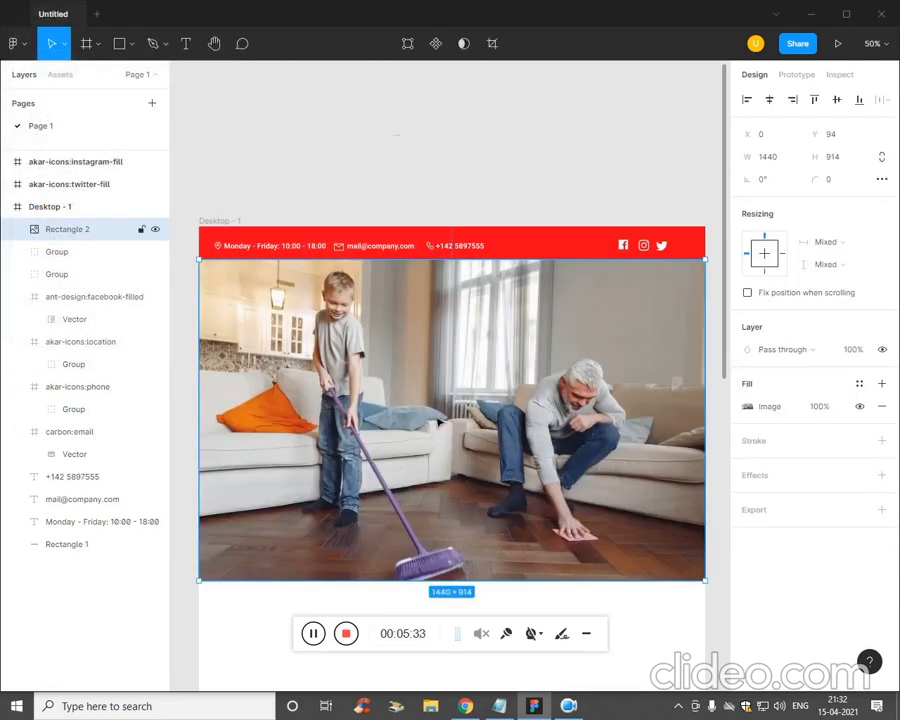
key("minus")
- Cover the hero photo with a 1B1A1A rectangle at 57% opacity and make it a component
left_click(508, 126)
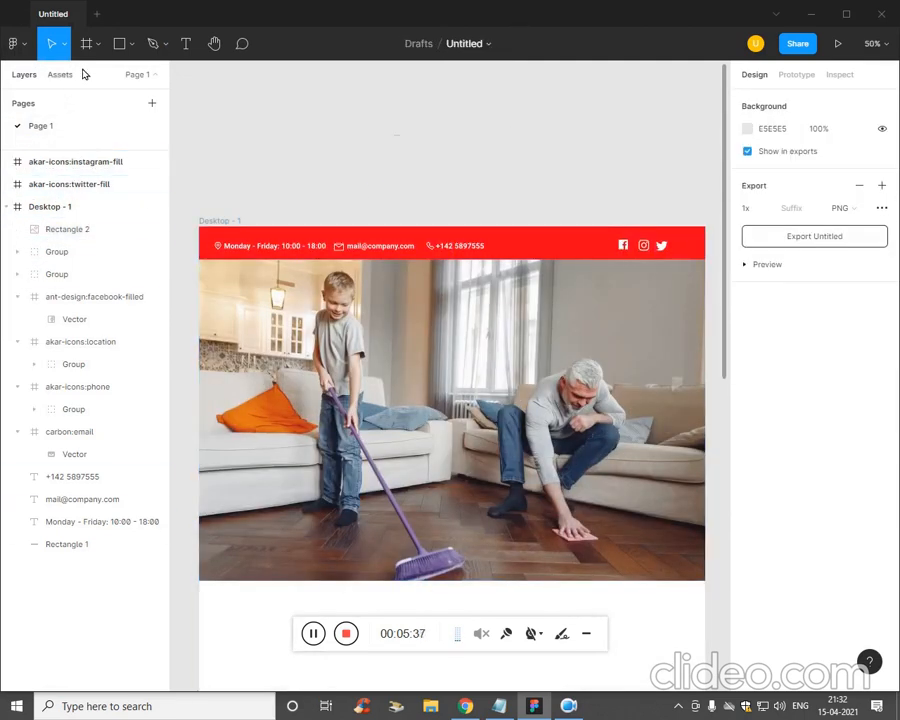
left_click(131, 43)
left_click(100, 76)
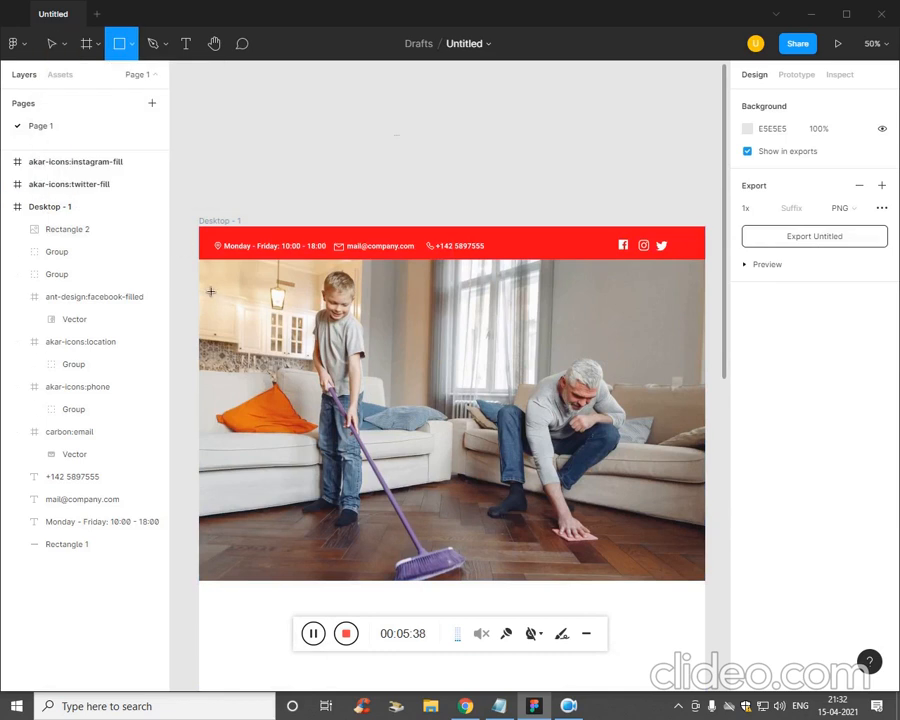
mouse_move(199, 257)
left_mouse_down()
mouse_move(476, 460)
mouse_move(706, 587)
left_mouse_up()
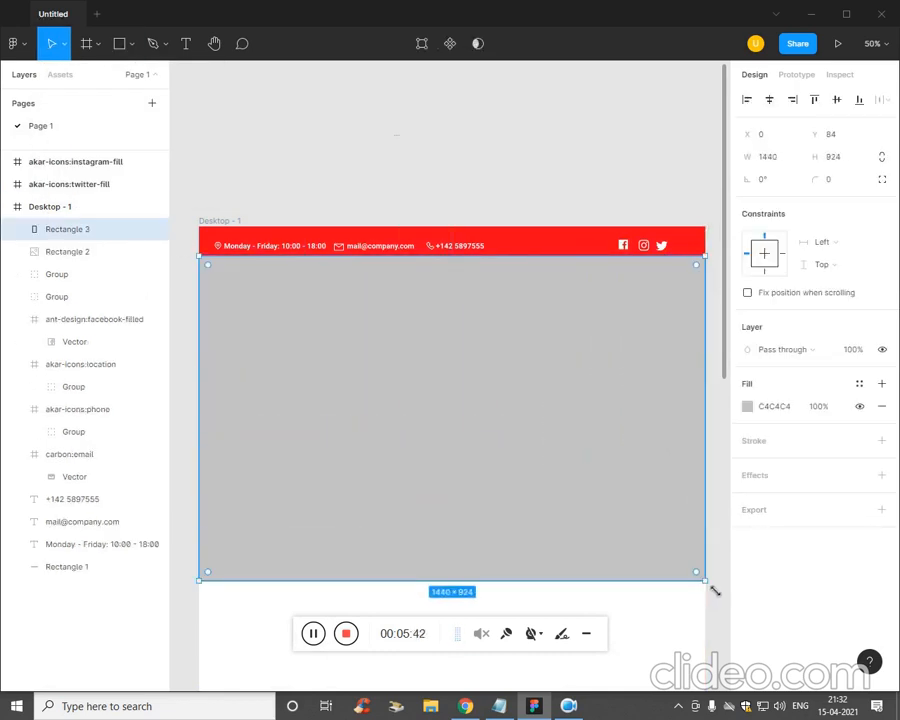
left_click(747, 406)
left_click(568, 492)
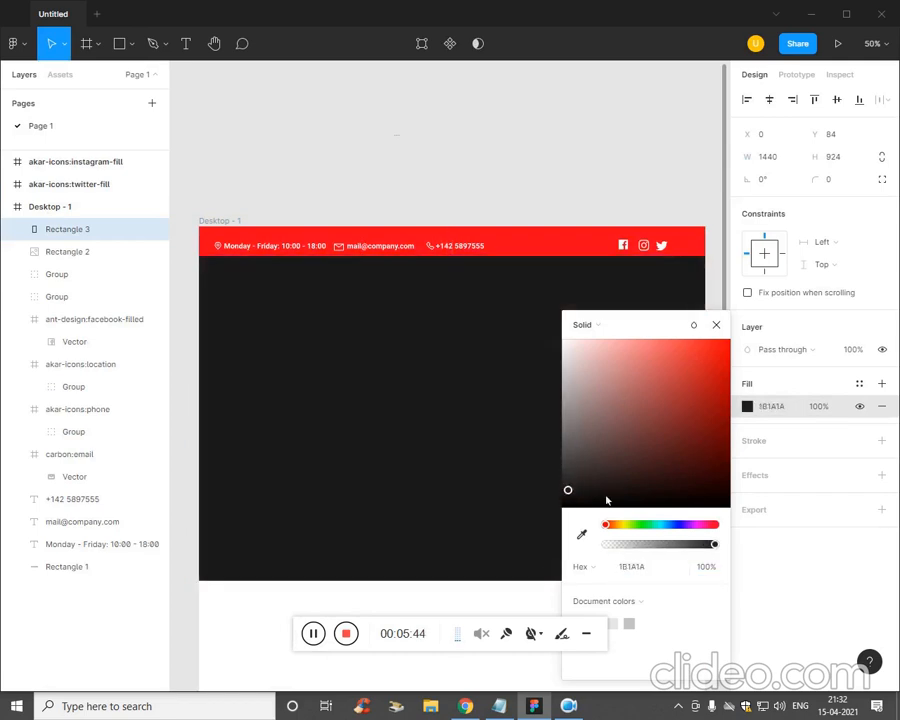
left_click_drag(713, 545, 663, 548)
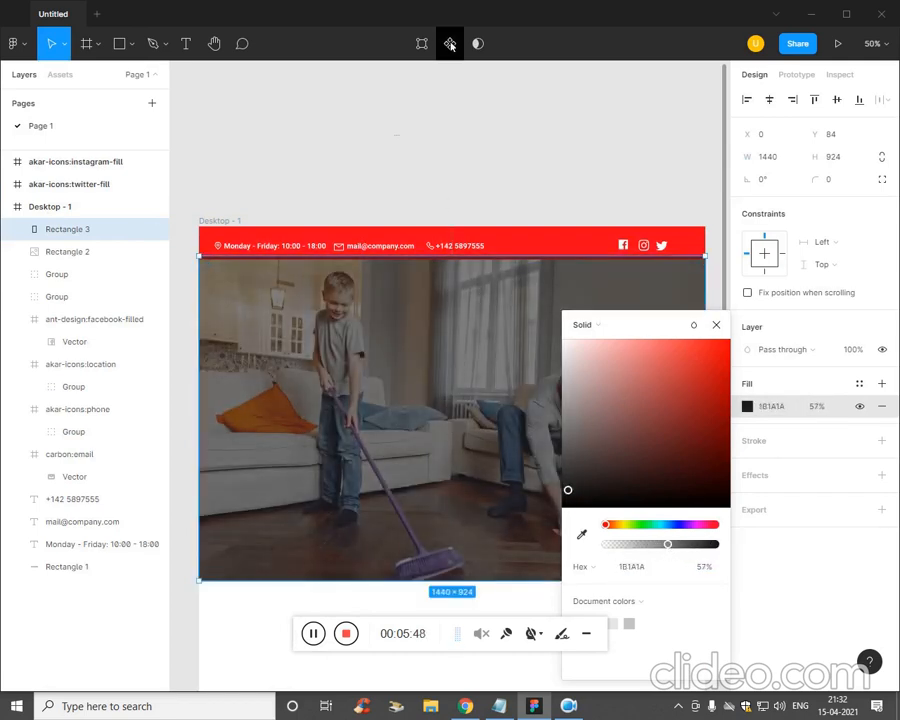
left_click(449, 43)
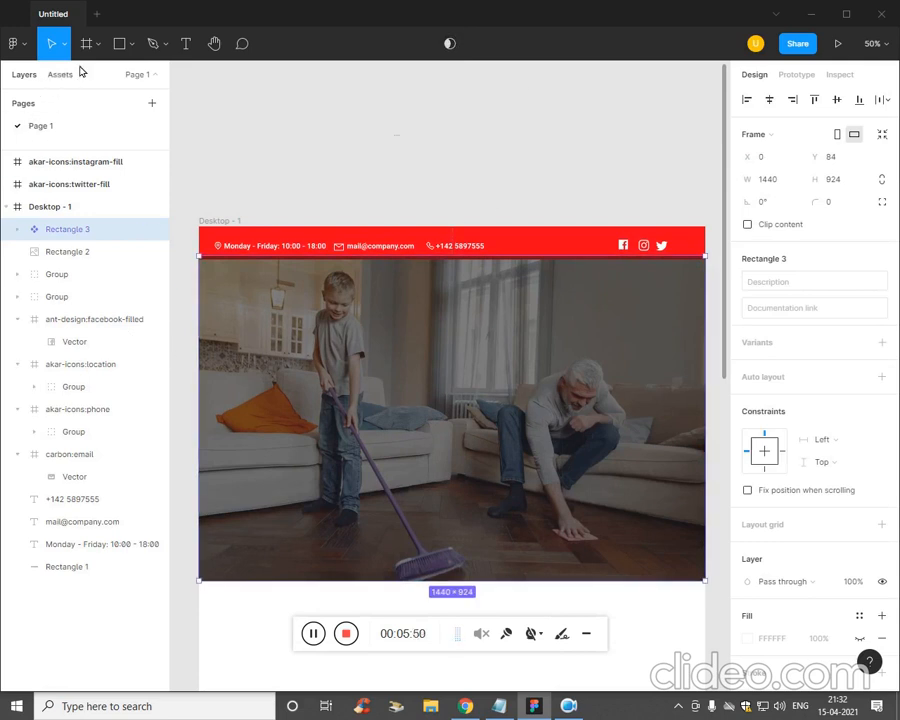
left_click(126, 46)
left_click(127, 78)
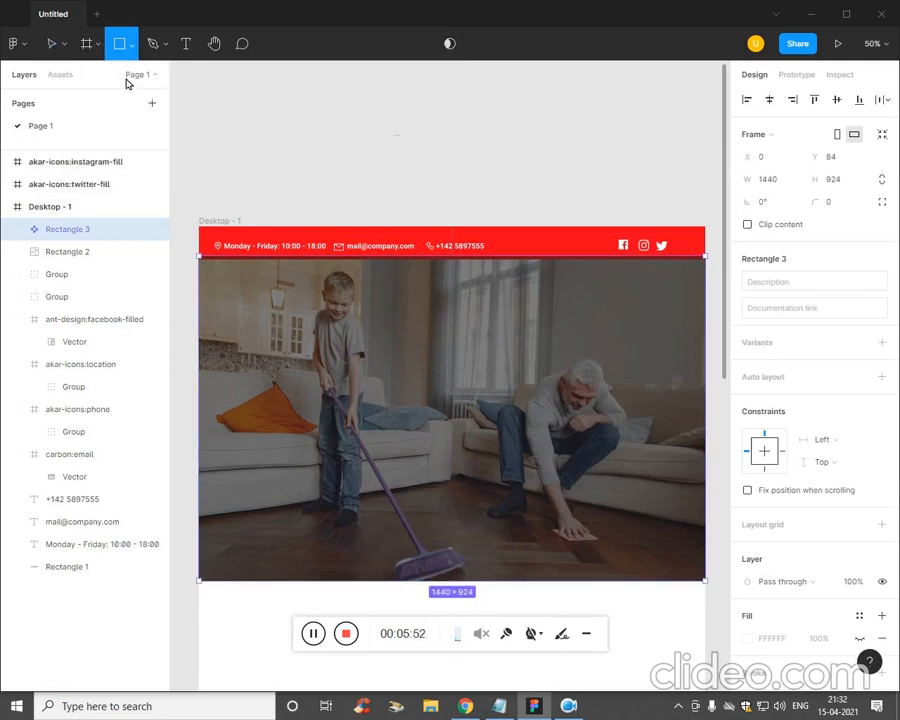
left_click(202, 291)
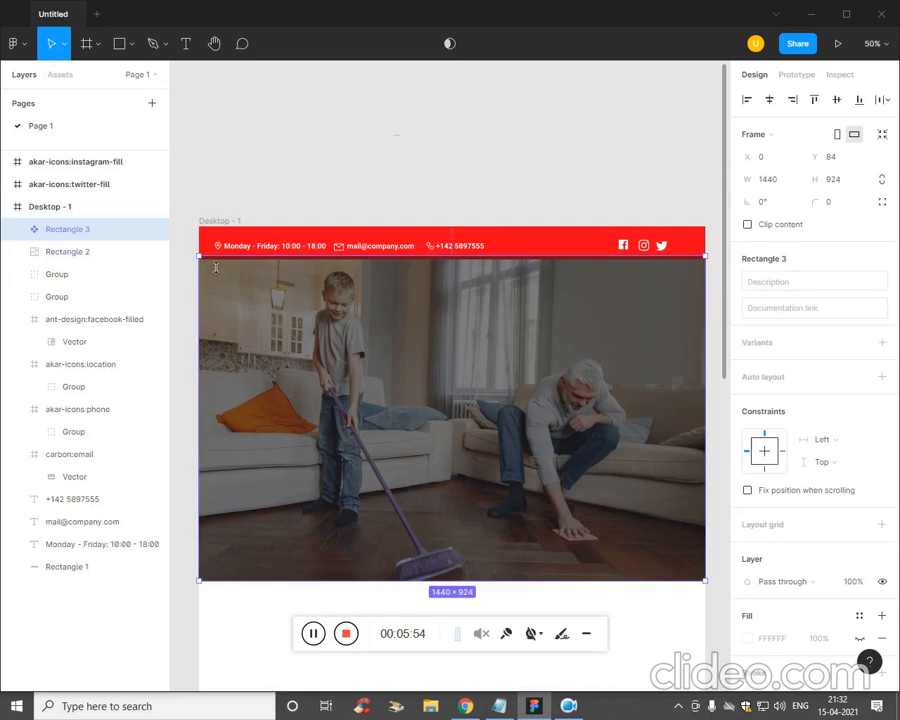
left_click(190, 282)
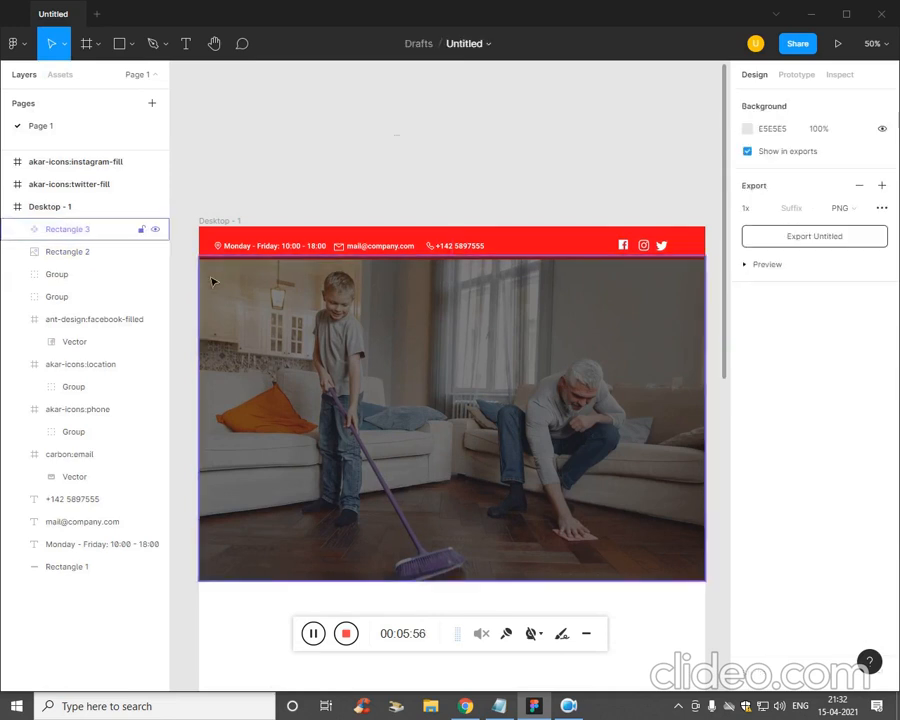
- Draw a 1420×70 white (FFFFFF) strip directly beneath the red top bar
left_click(118, 43)
left_click(132, 45)
left_click(108, 76)
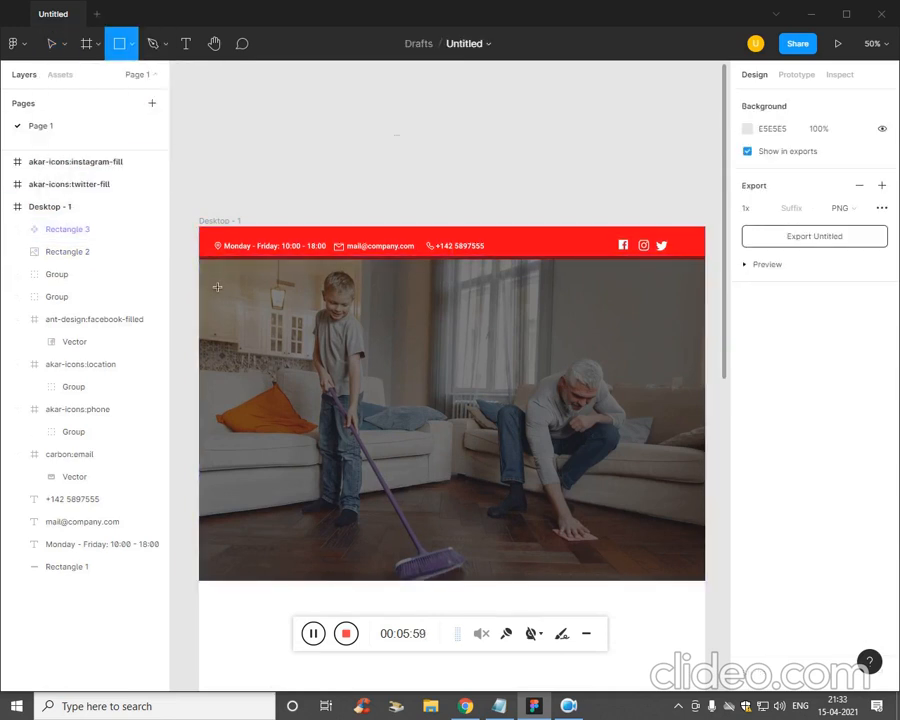
mouse_move(200, 258)
left_mouse_down()
mouse_move(330, 281)
mouse_move(688, 275)
mouse_move(704, 292)
left_mouse_up()
left_click(744, 386)
left_click_drag(566, 388, 562, 331)
left_click(416, 133)
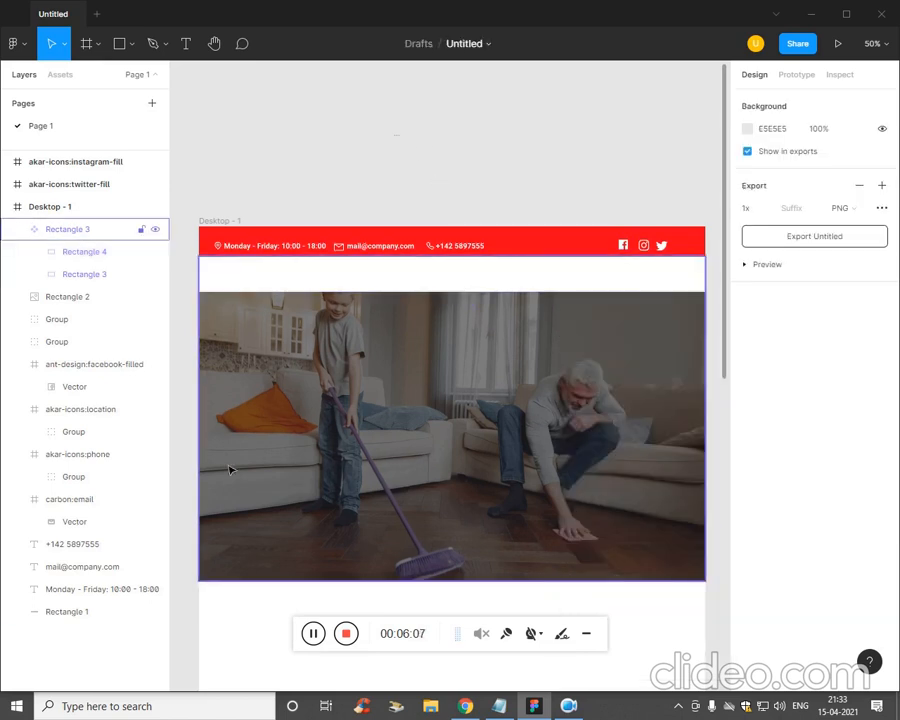
- Add a 'UI MONK' logo in Roboto Bold 36 at the strip's left and nudge it up
key("t")
left_click(221, 280)
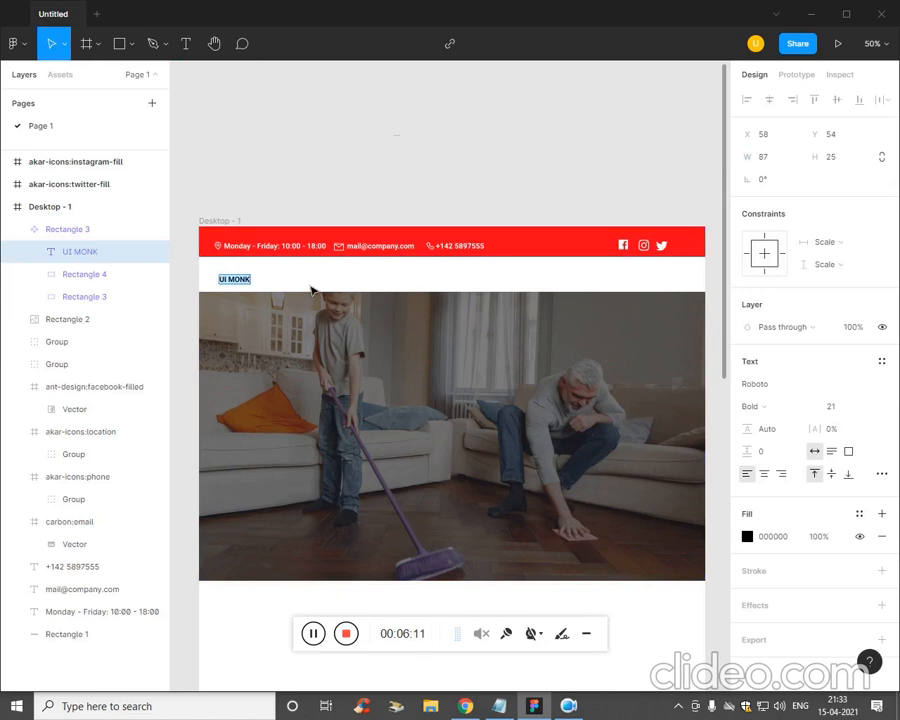
left_click(821, 414)
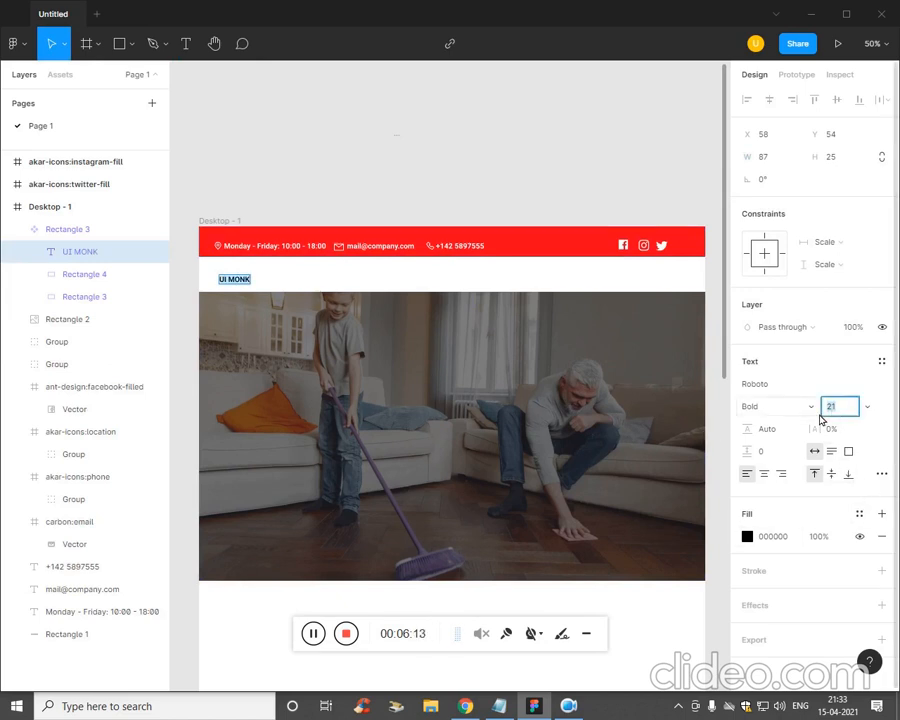
key("Up")
key("Up")
key("Up")
key("Up")
key("Up")
key("Up")
key("Up")
key("Up")
key("Up")
key("Up")
key("Up")
key("Up")
key("Up")
key("Up")
key("Up")
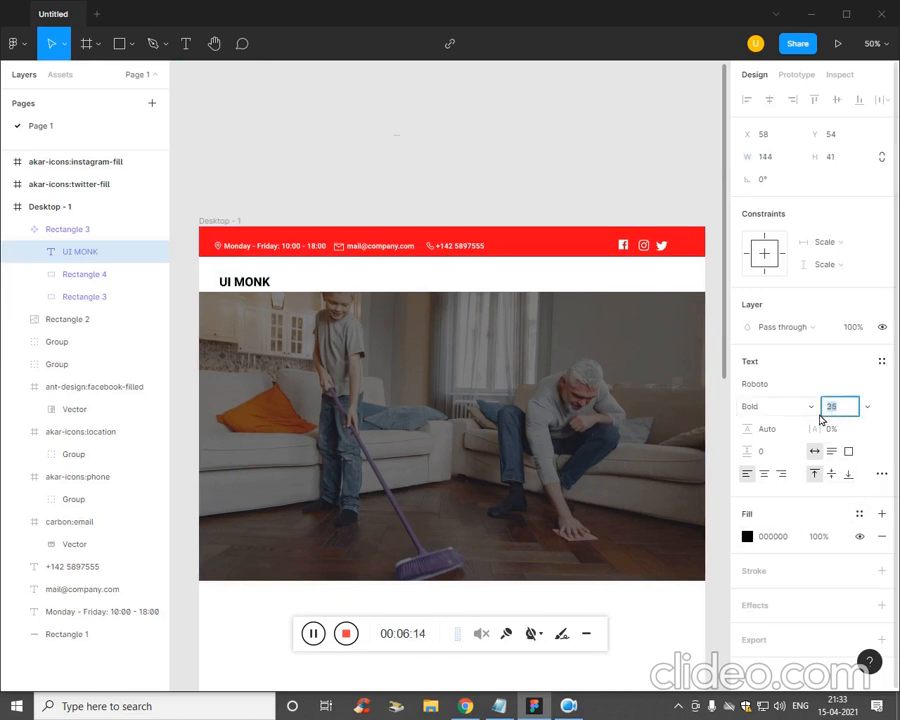
key("Return")
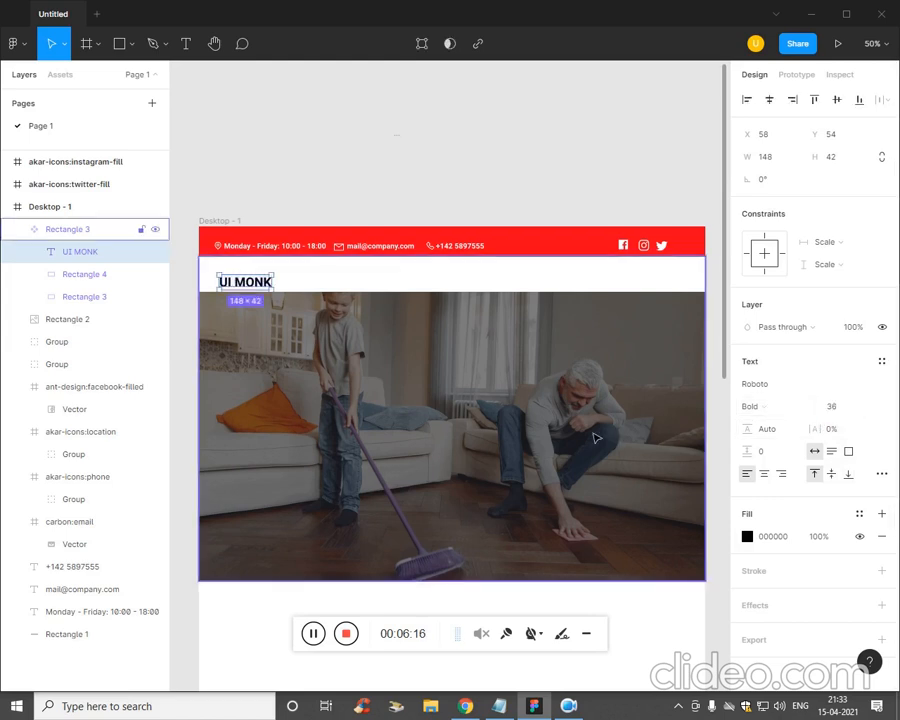
key("Up")
key("Up")
key("Up")
key("Up")
key("Up")
key("Up")
key("Up")
key("Up")
key("Up")
key("Up")
key("Up")
key("Up")
key("Up")
key("Up")
key("Up")
key("Up")
key("Up")
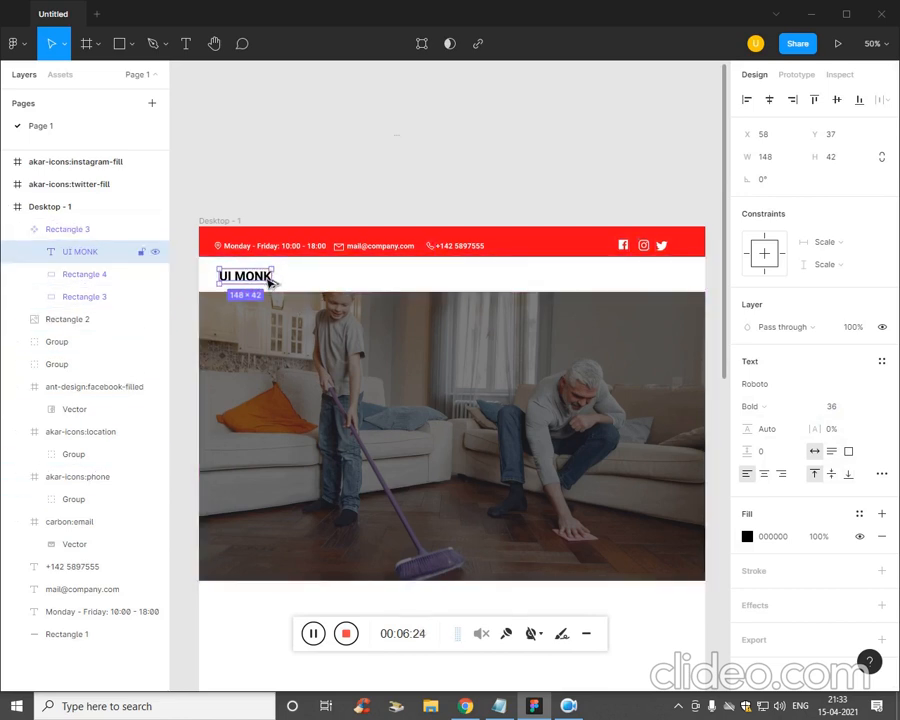
- Copy the UI MONK text to the right, shrink it to size 20 and retype it as Home
left_click_drag(270, 283, 446, 282)
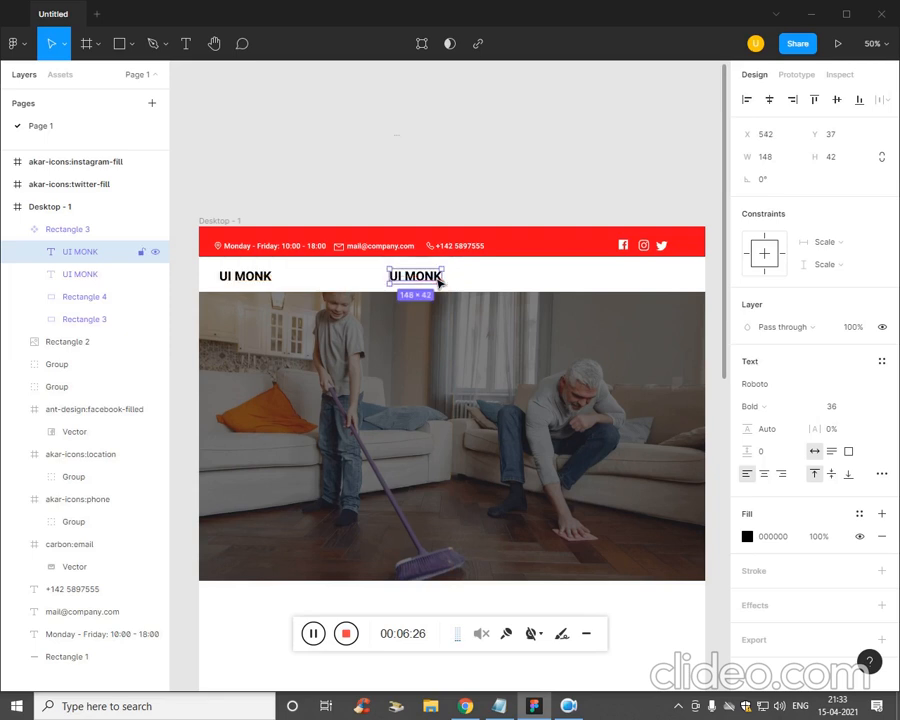
left_click(838, 406)
key("Down")
key("Down")
key("Down")
key("Down")
key("Down")
key("Down")
key("Down")
key("Down")
key("Down")
key("Down")
key("Down")
key("Down")
key("Down")
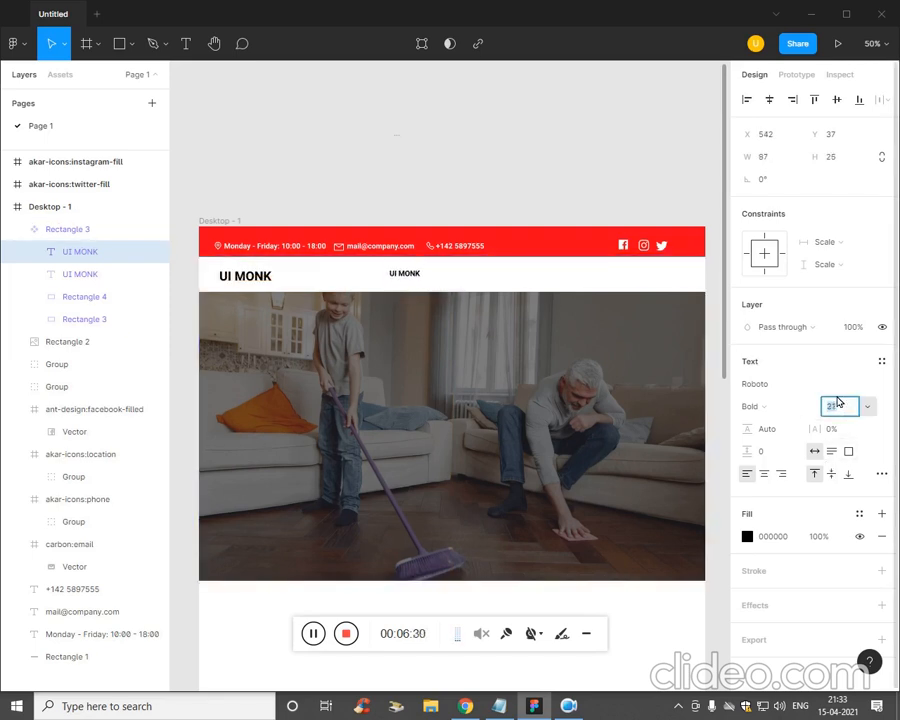
key("Down")
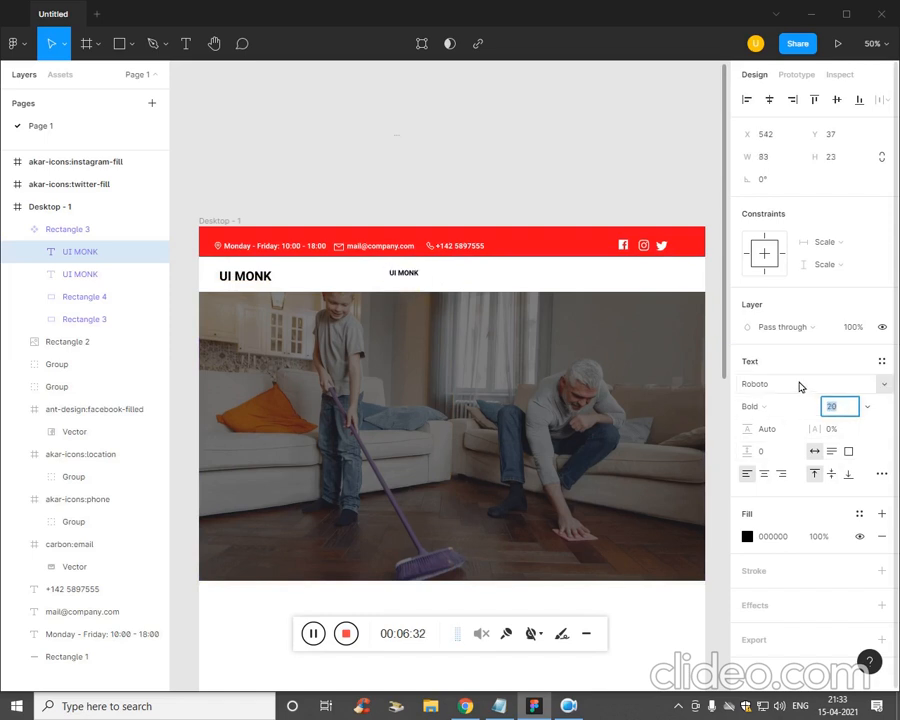
key("Return")
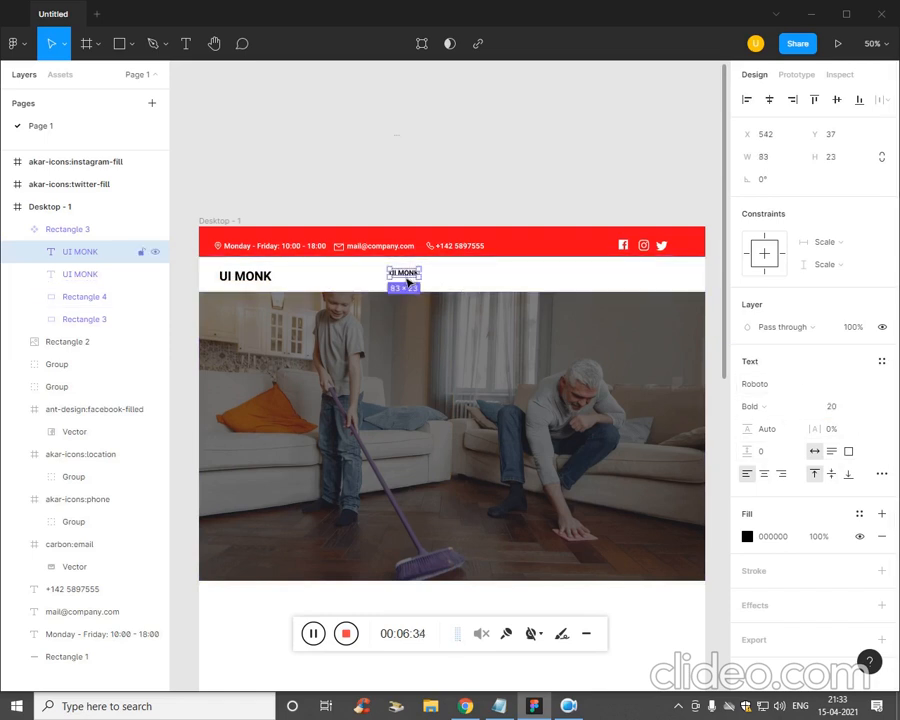
key("Return")
type("Home")
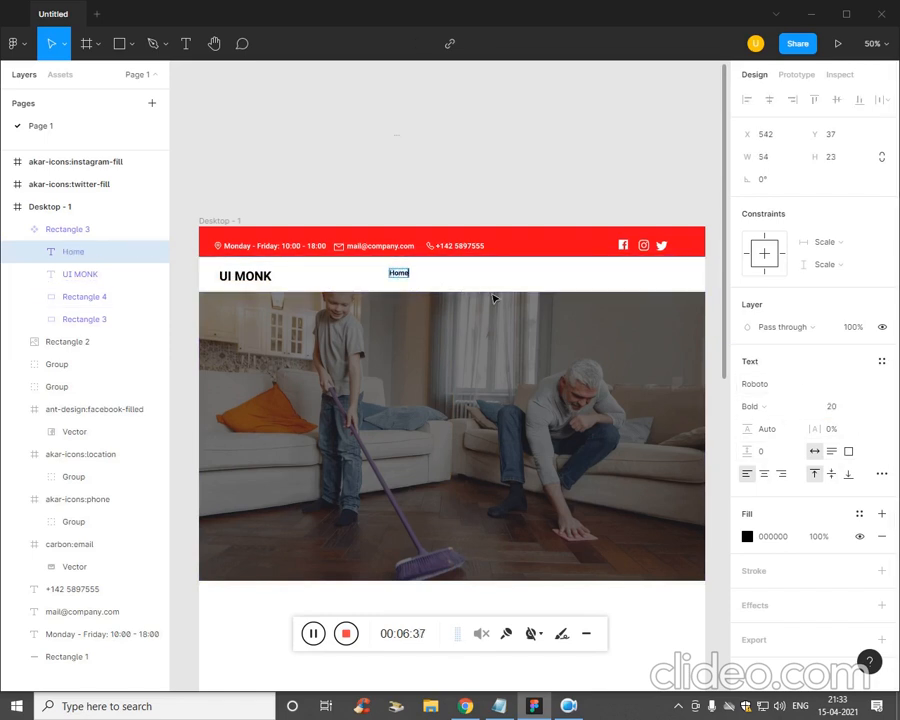
key("Escape")
- Move the Home link right and duplicate it into five nav items
left_click_drag(400, 276, 492, 283)
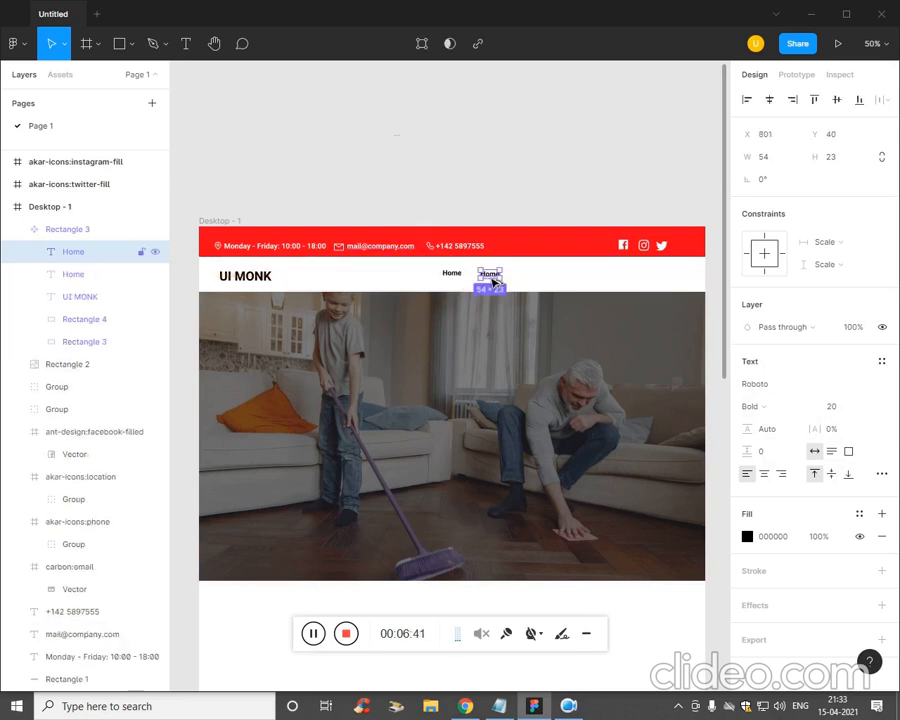
key("ctrl+d")
key("ctrl+d")
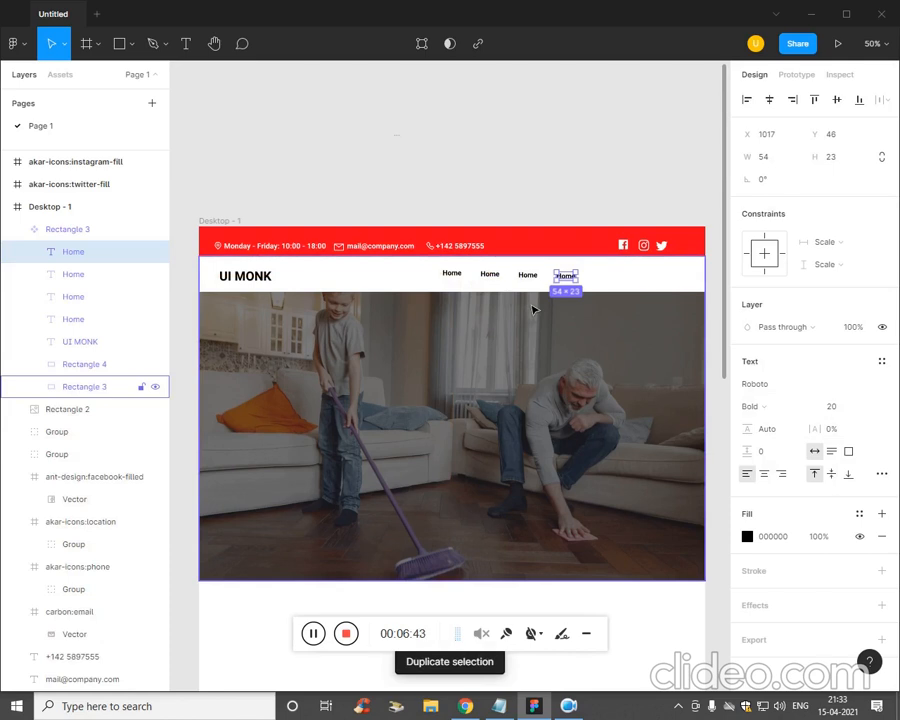
key("ctrl+d")
left_click(454, 183)
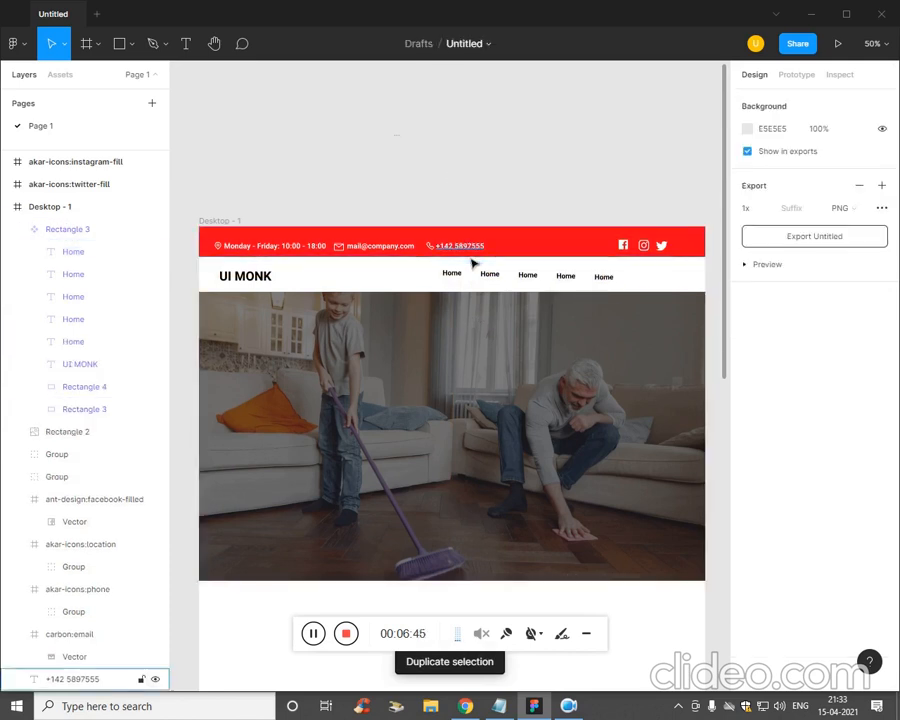
- Relabel the second, third and fourth Home items as About Us, Blog and Contact us
left_click(493, 286)
double_click(497, 284)
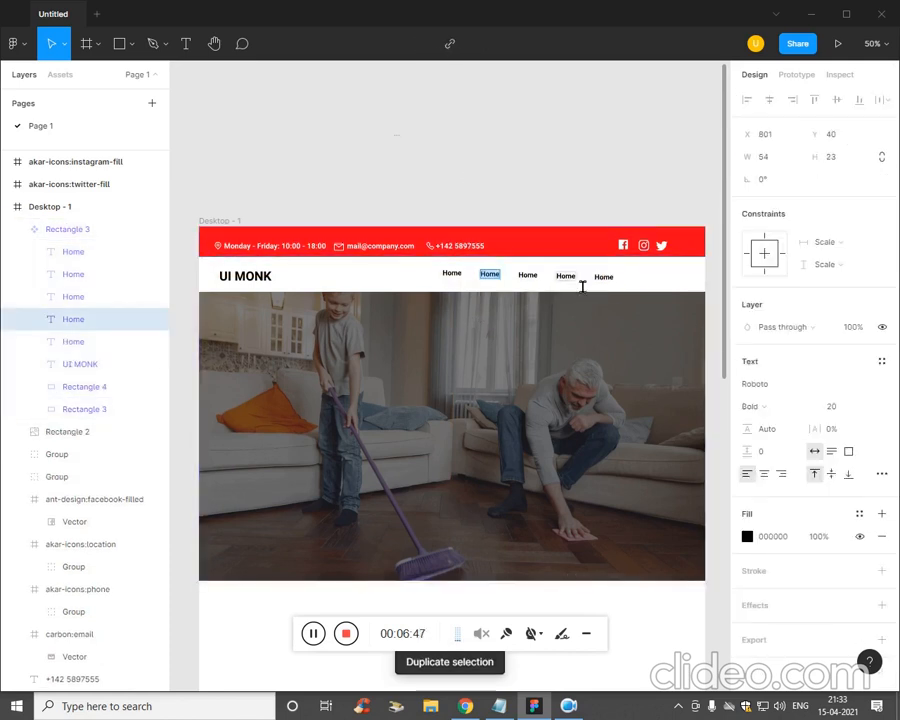
type("About Us")
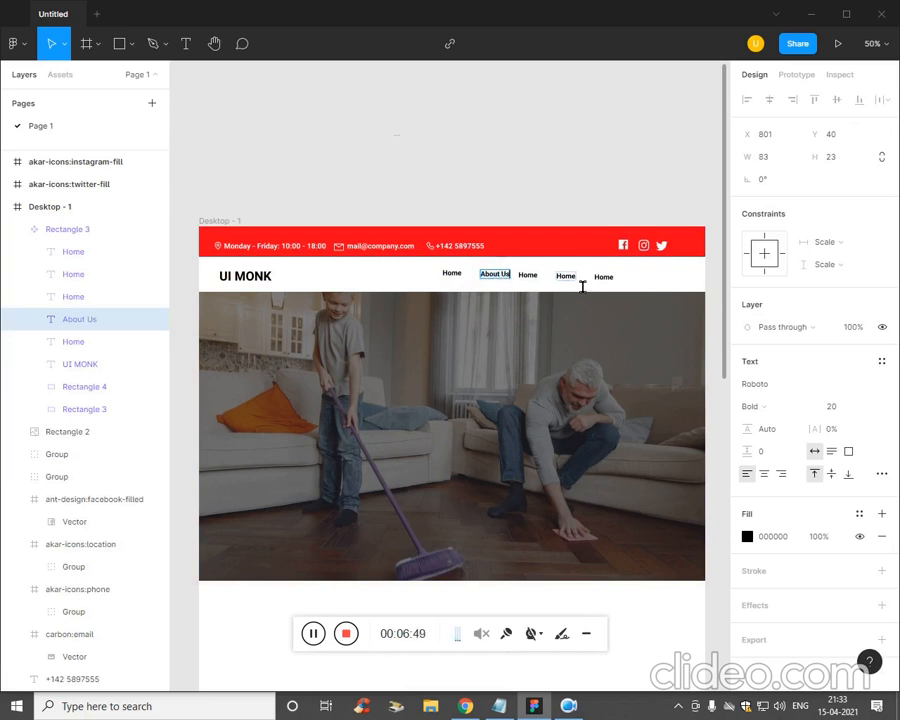
key("Escape")
left_click(528, 276)
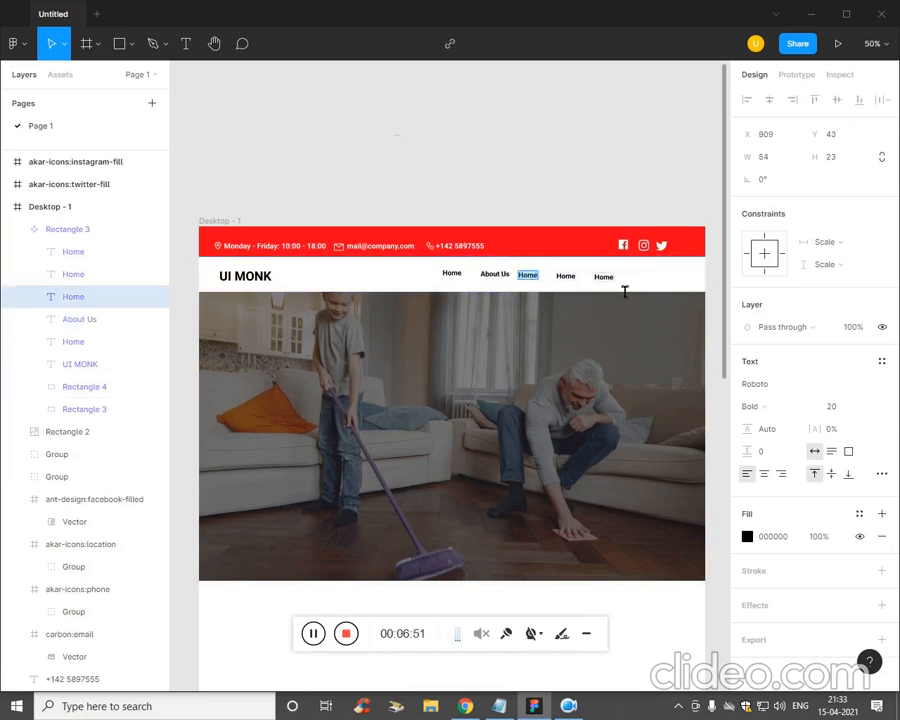
type("Blog")
key("Escape")
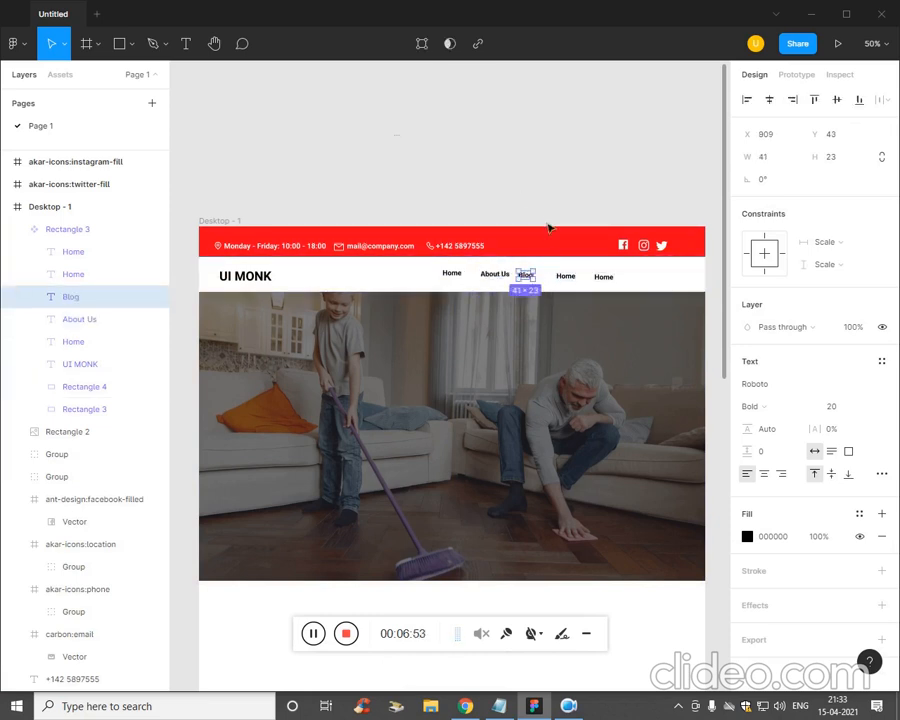
double_click(566, 277)
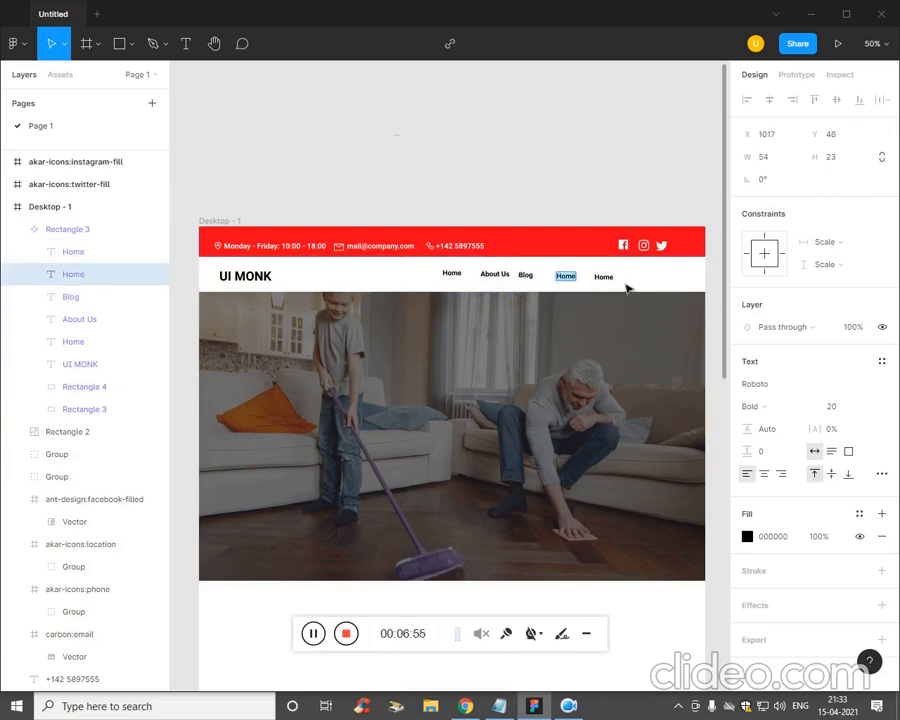
type("Contact us")
key("Escape")
- Delete the leftover Home link after Contact us
left_click(617, 289)
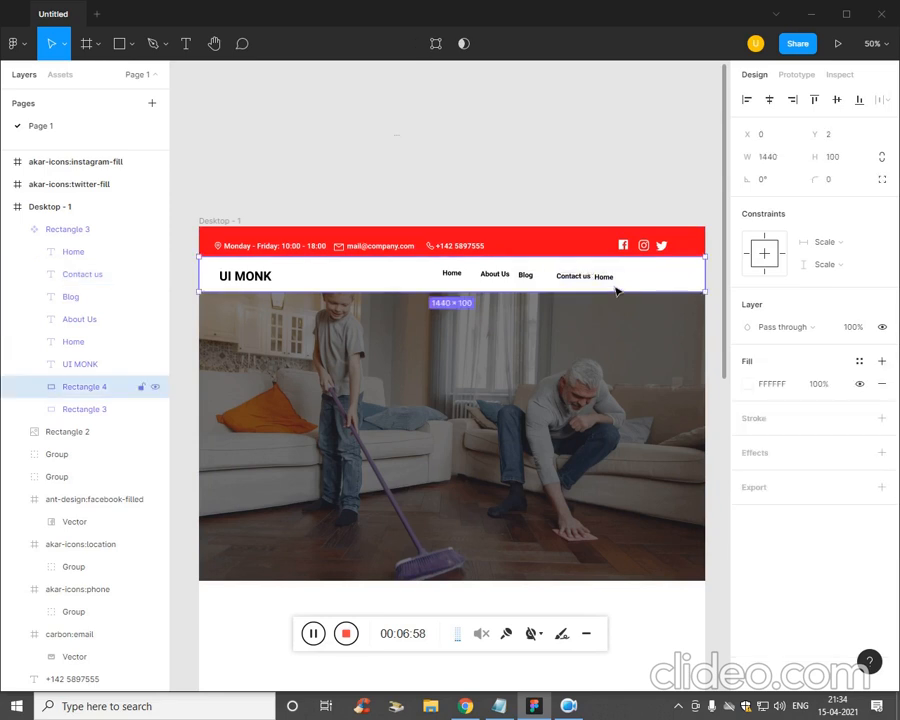
left_click(613, 284)
key("Delete")
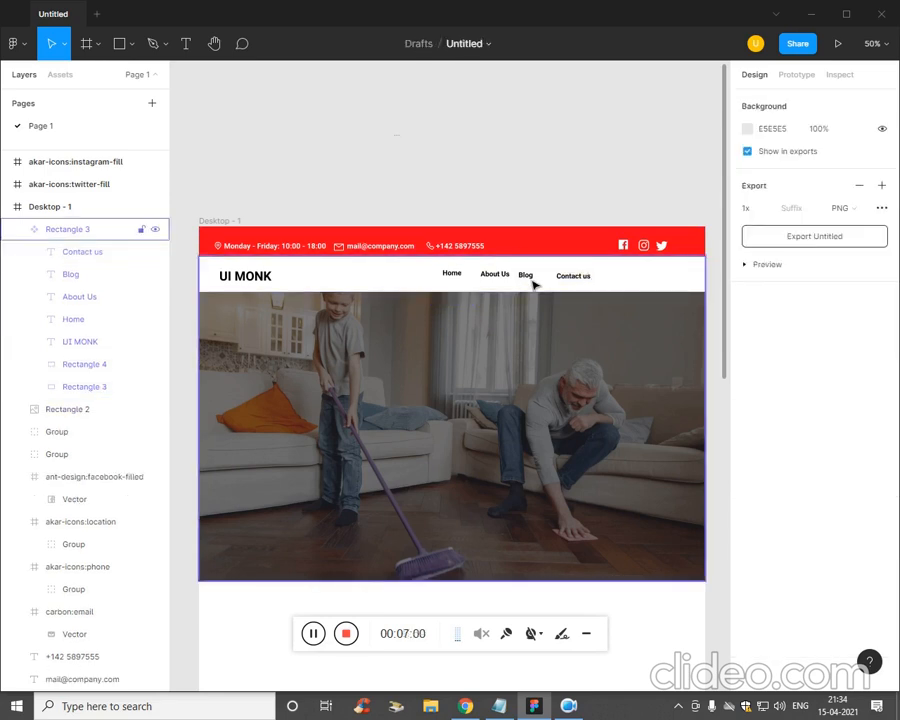
- Try nudging the Rectangle 3 group sideways, undo it, and clear the selection
left_click(533, 283)
key("Right")
key("Right")
key("Right")
key("Right")
key("Right")
key("Right")
key("Right")
key("Right")
key("Right")
key("Right")
key("Right")
key("Right")
key("Right")
key("Right")
key("Right")
key("Right")
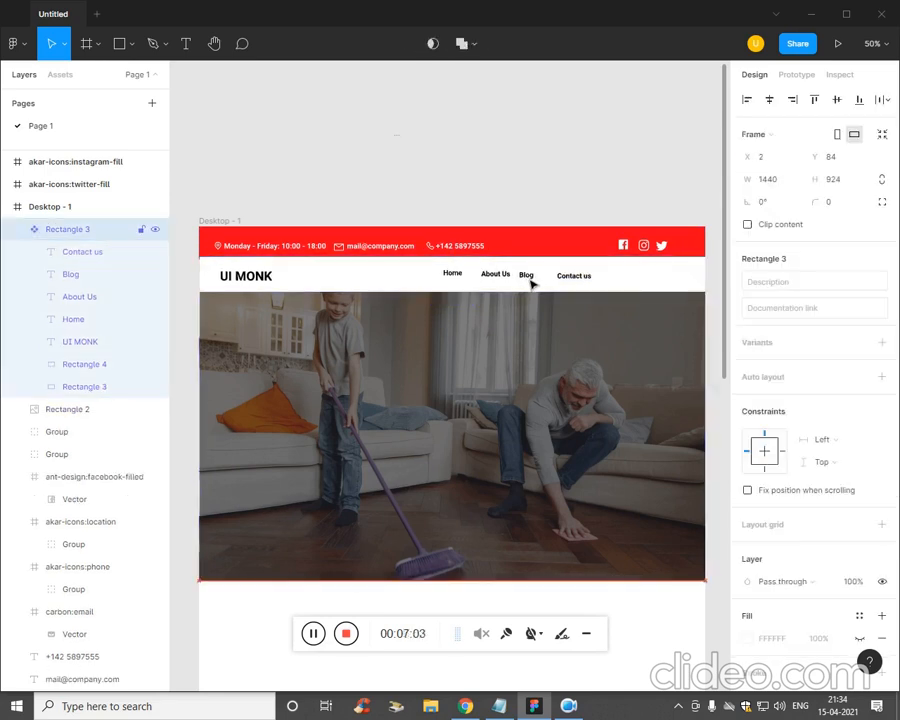
key("ctrl+z")
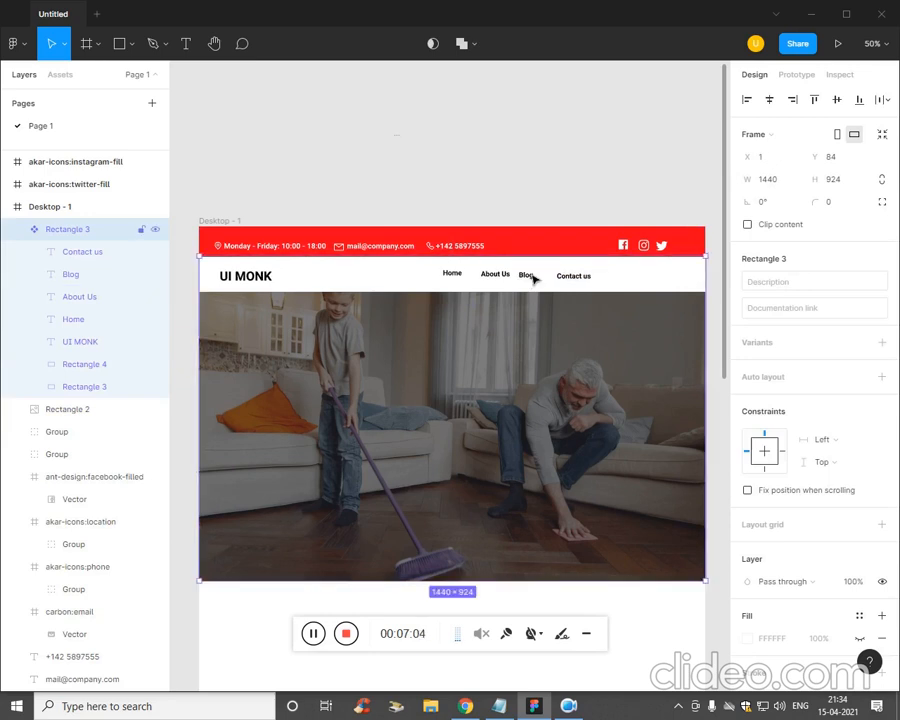
left_click(528, 158)
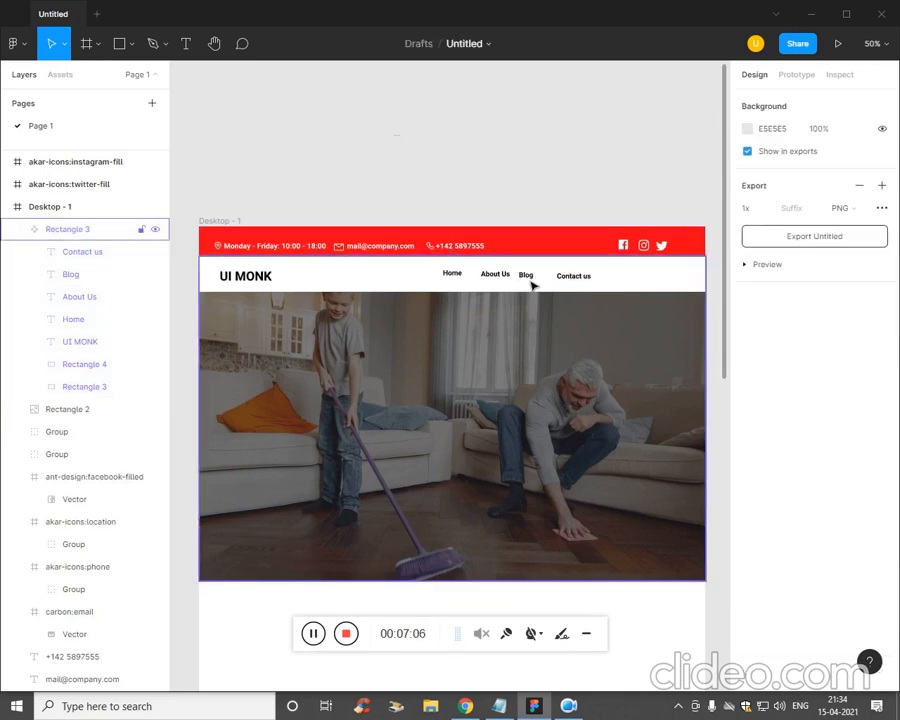
left_click(550, 285)
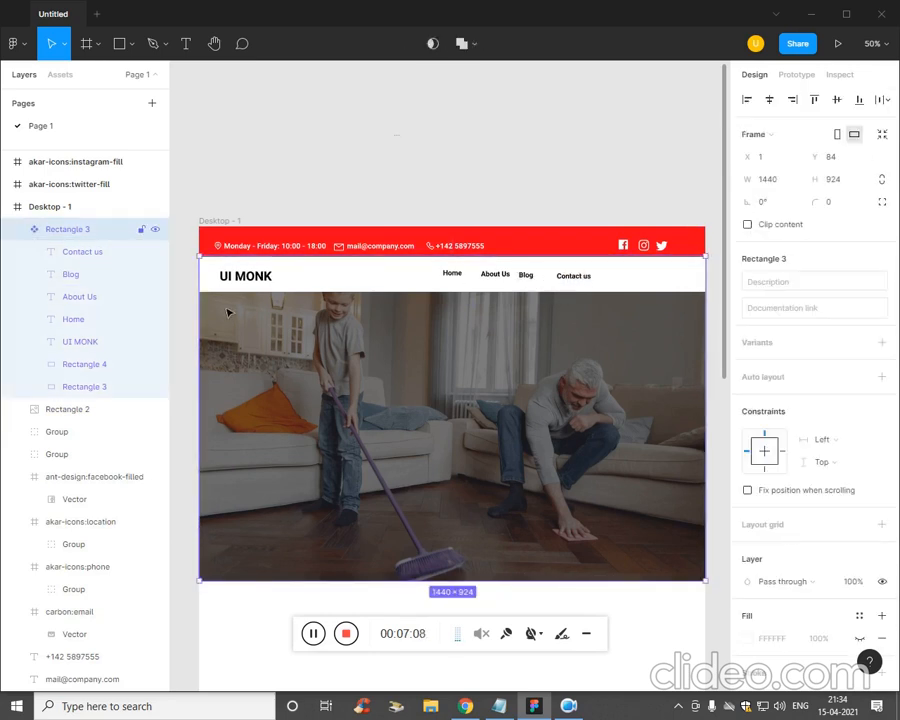
left_click(114, 364)
left_click(267, 157)
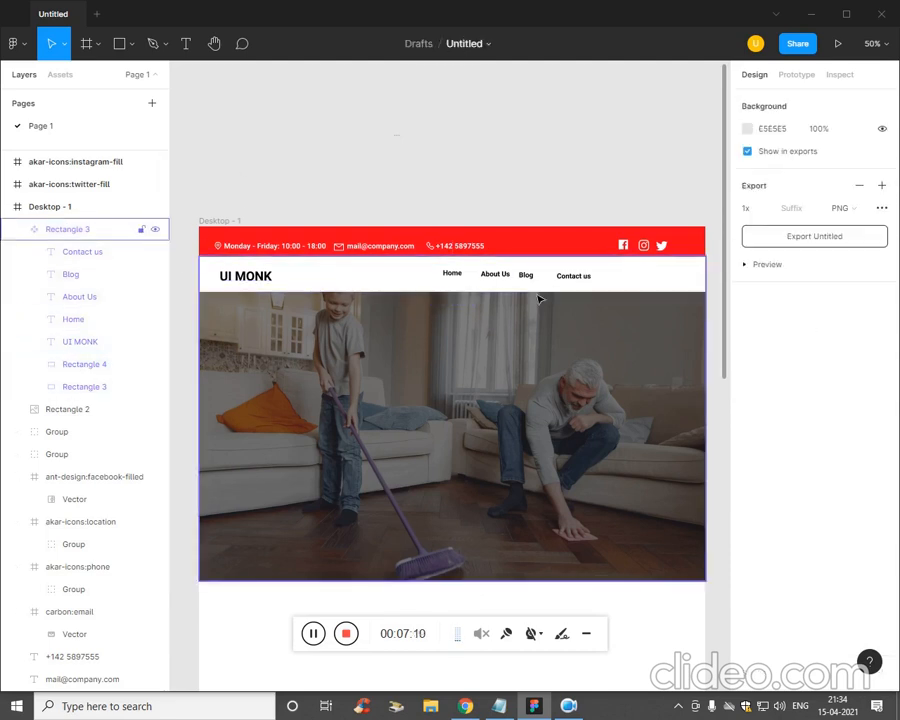
- Select each nav link in Layers, nudging About Us one pixel right
left_click(100, 320)
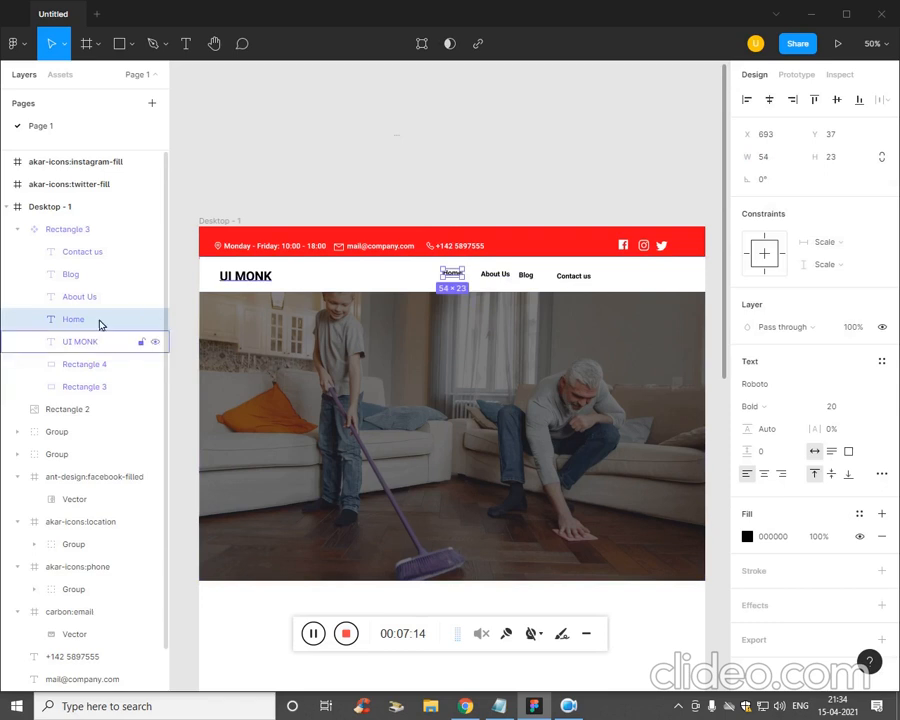
left_click(101, 298)
key("Right")
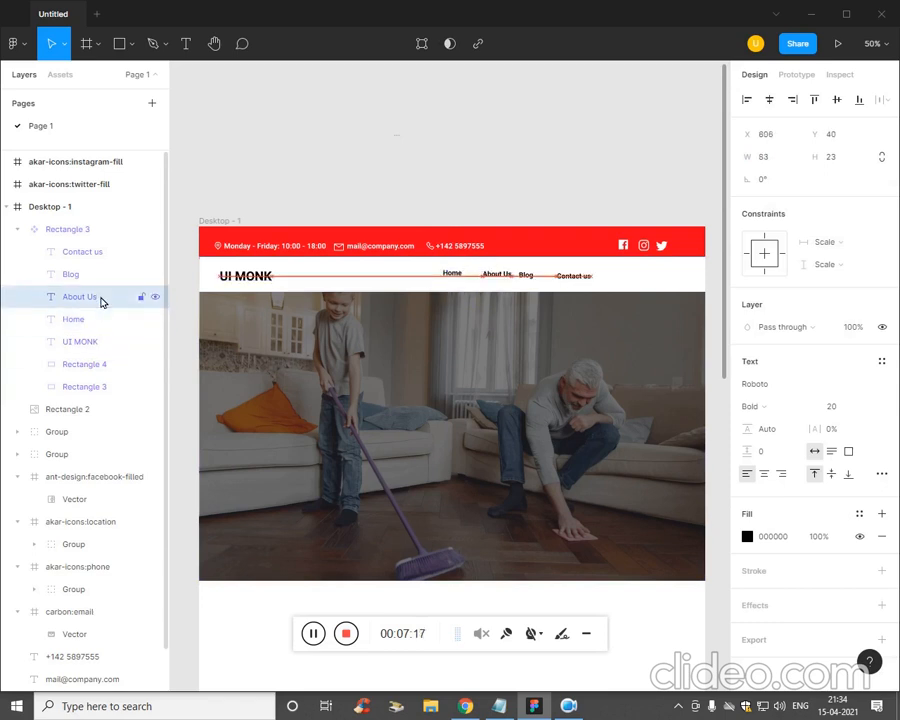
left_click(101, 274)
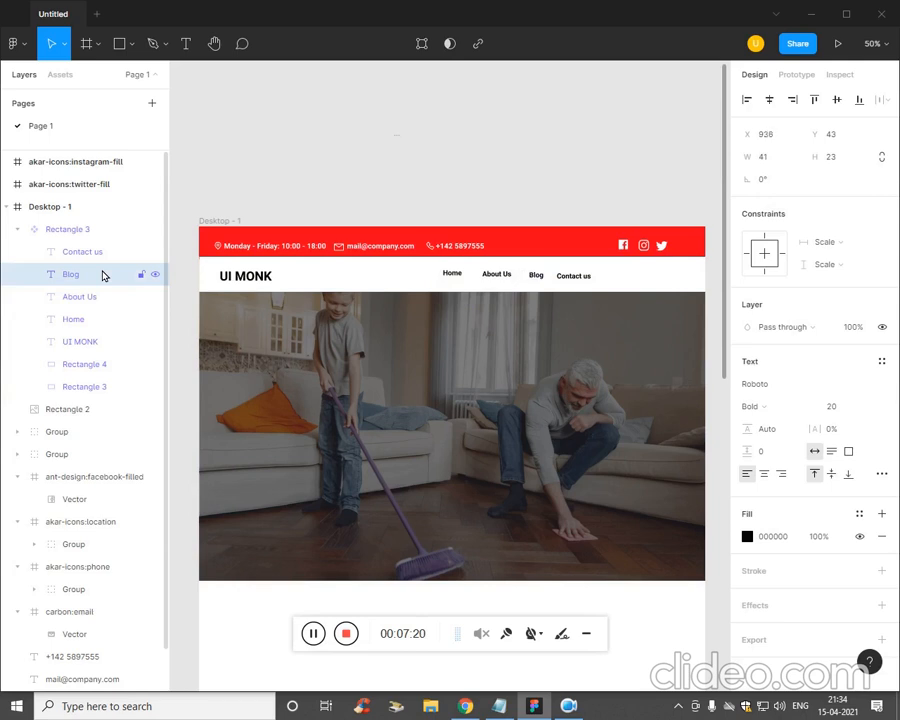
left_click(100, 258)
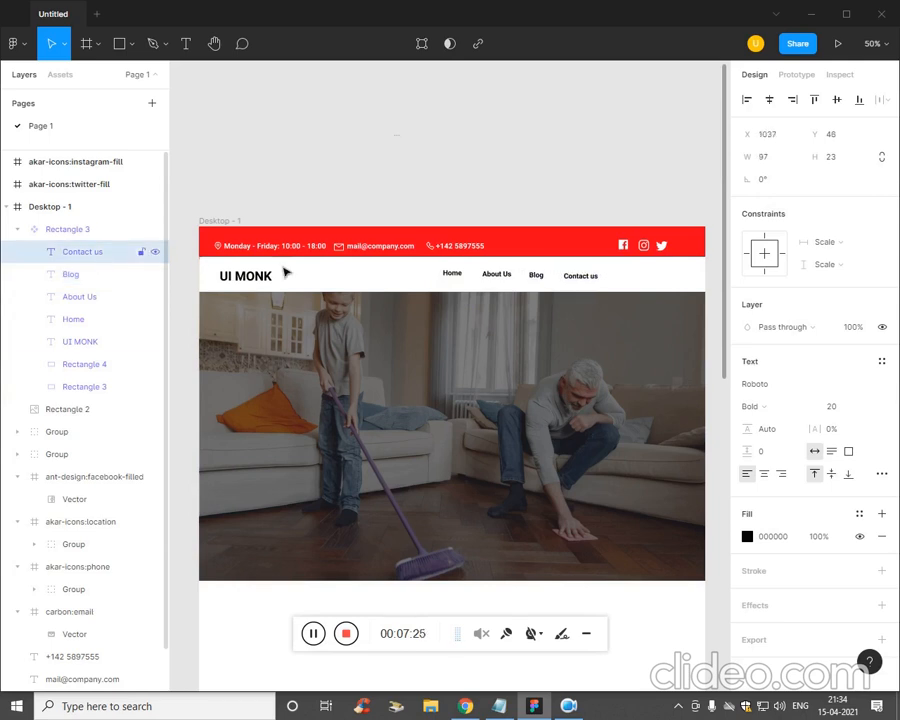
left_click(450, 168)
left_click(466, 285)
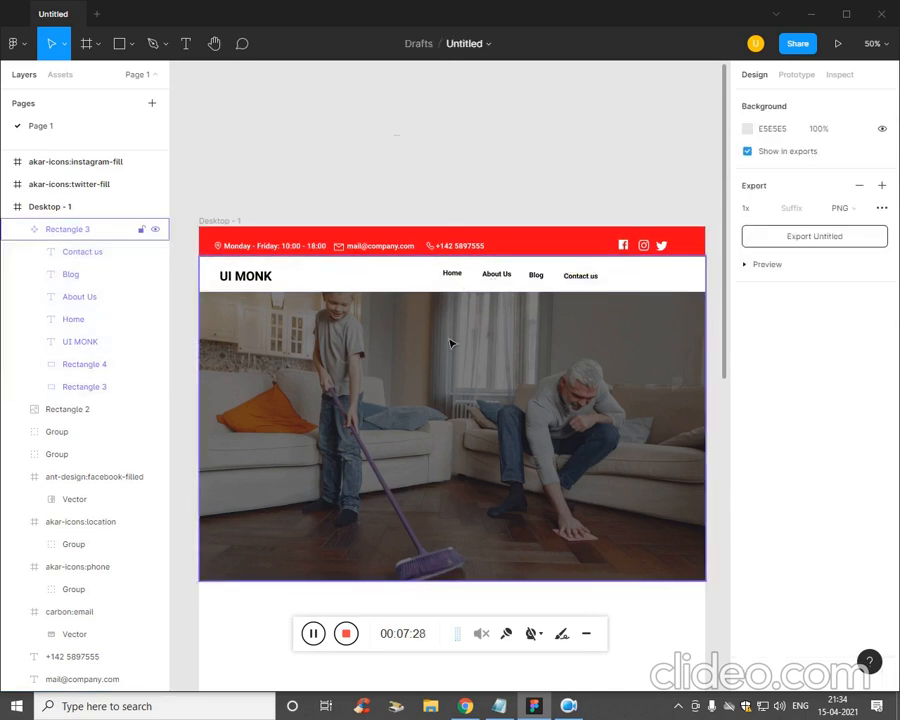
left_click(450, 341)
- Select Home, About Us, Blog and Contact us together and nudge them left
left_click(107, 277)
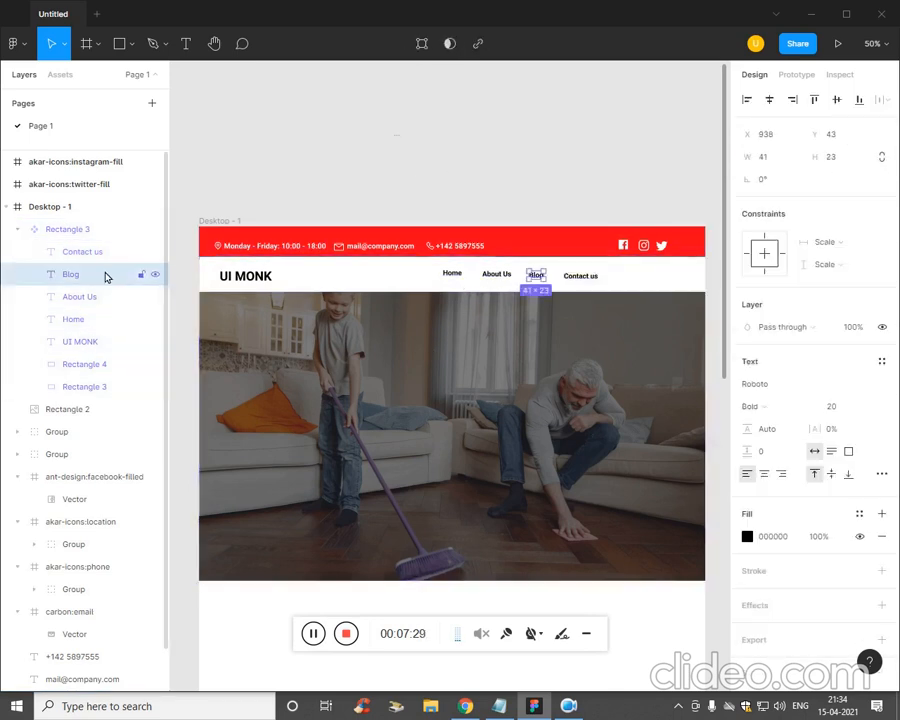
left_click(105, 296)
left_click(105, 319)
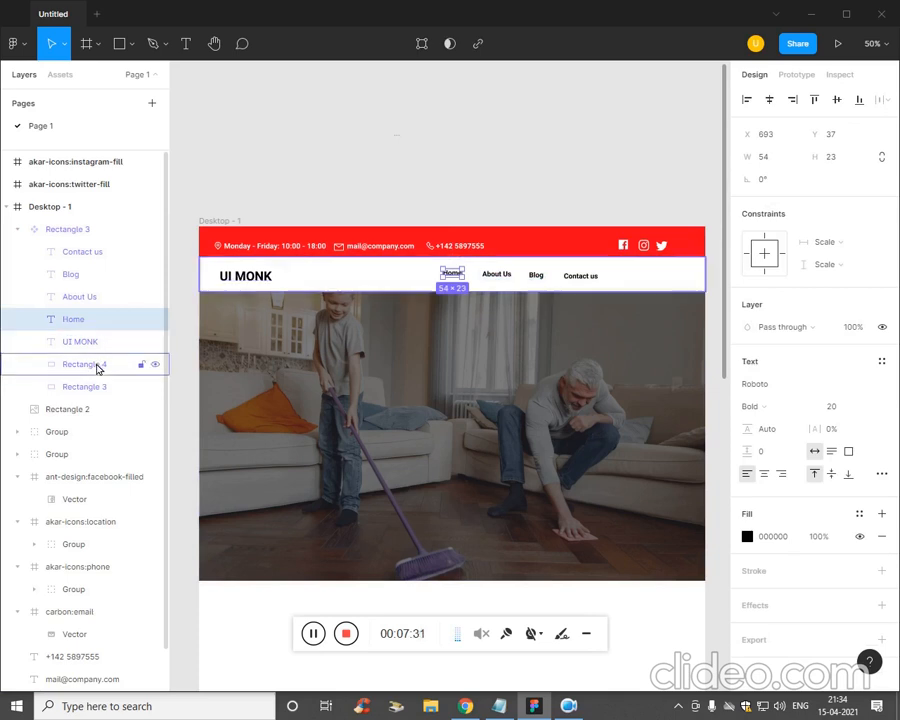
left_click(85, 277, "shift")
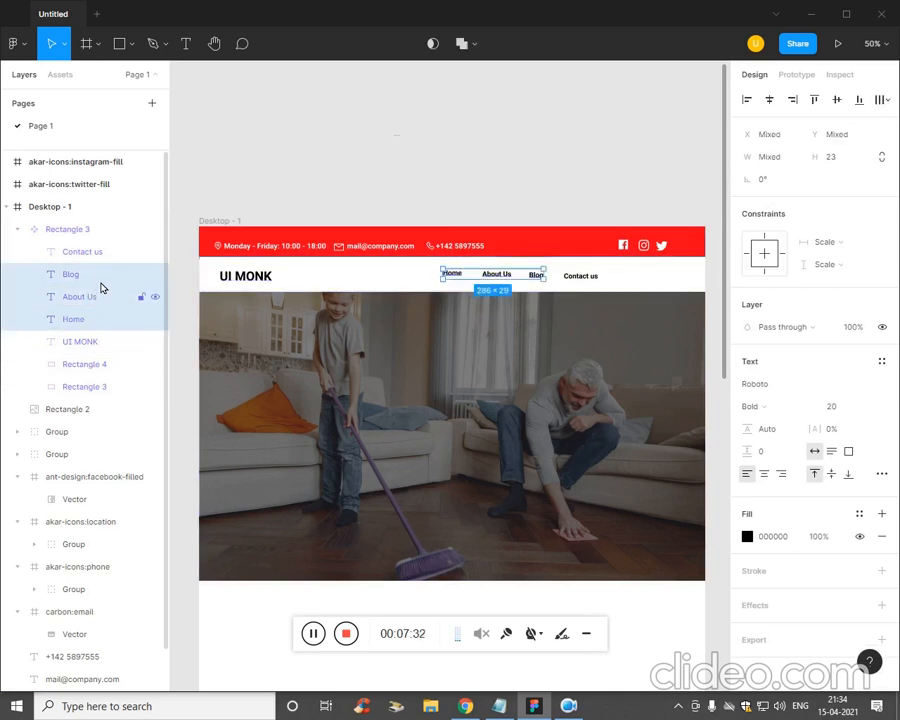
left_click(104, 254, "shift")
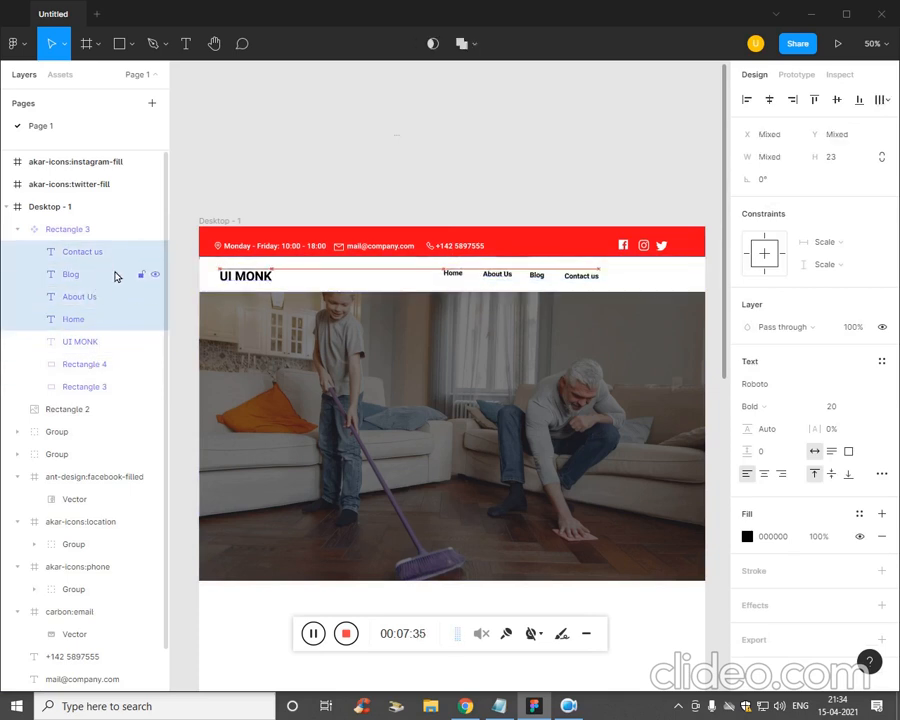
key("Left")
key("Left")
key("Left")
key("Left")
key("Left")
key("Left")
key("Left")
key("Left")
key("Left")
key("Left")
key("Left")
key("Left")
key("Left")
key("Left")
key("Left")
key("Left")
key("Left")
key("Left")
key("Left")
key("Left")
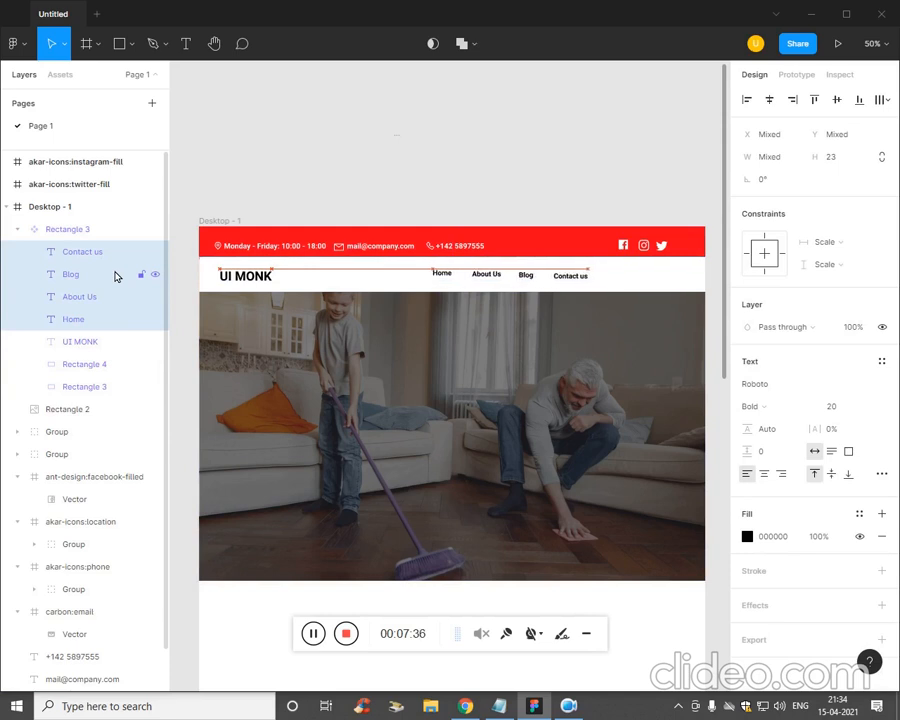
key("Left")
key("Left")
key("Left")
key("Left")
key("Left")
key("Left")
key("Left")
key("Left")
key("Left")
key("Left")
key("Left")
key("Left")
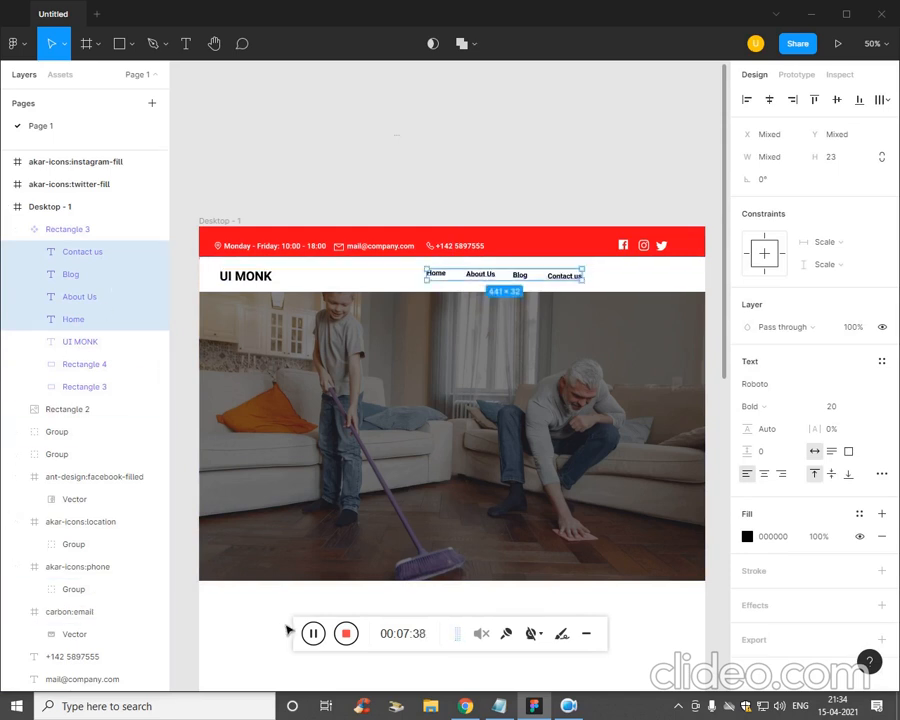
left_click(377, 155)
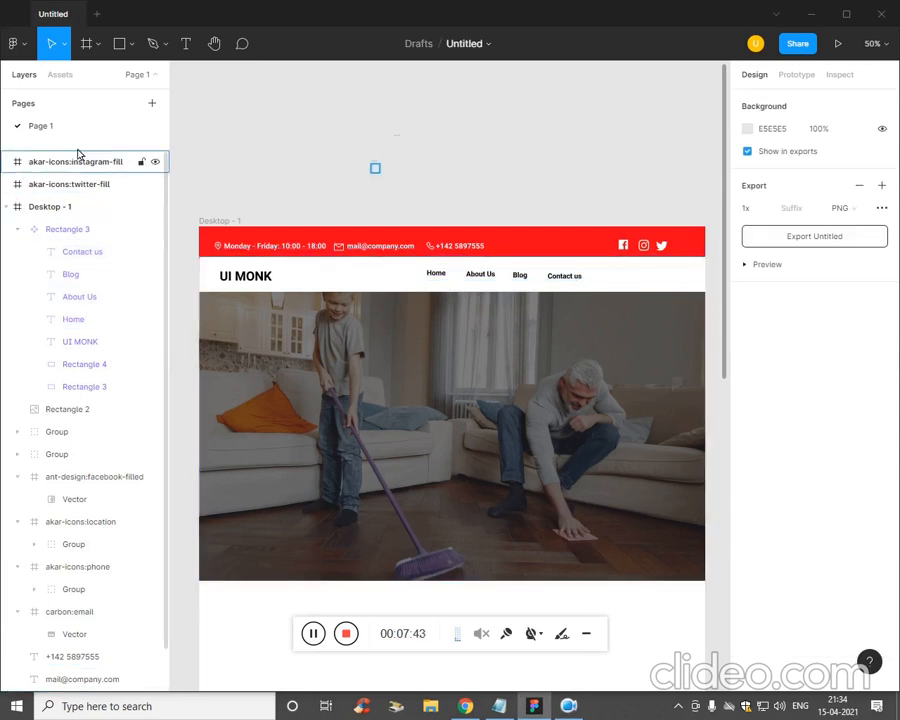
- Draw a 208×57 rectangle above the page frame and fill it with the document's red
left_click(131, 45)
left_click(140, 78)
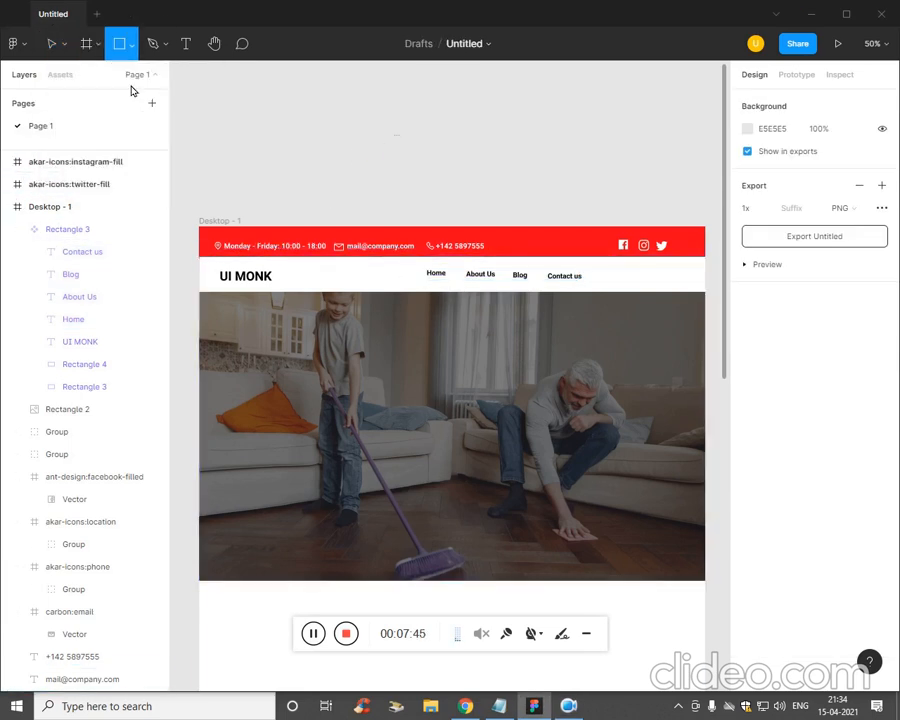
left_click_drag(356, 130, 429, 147)
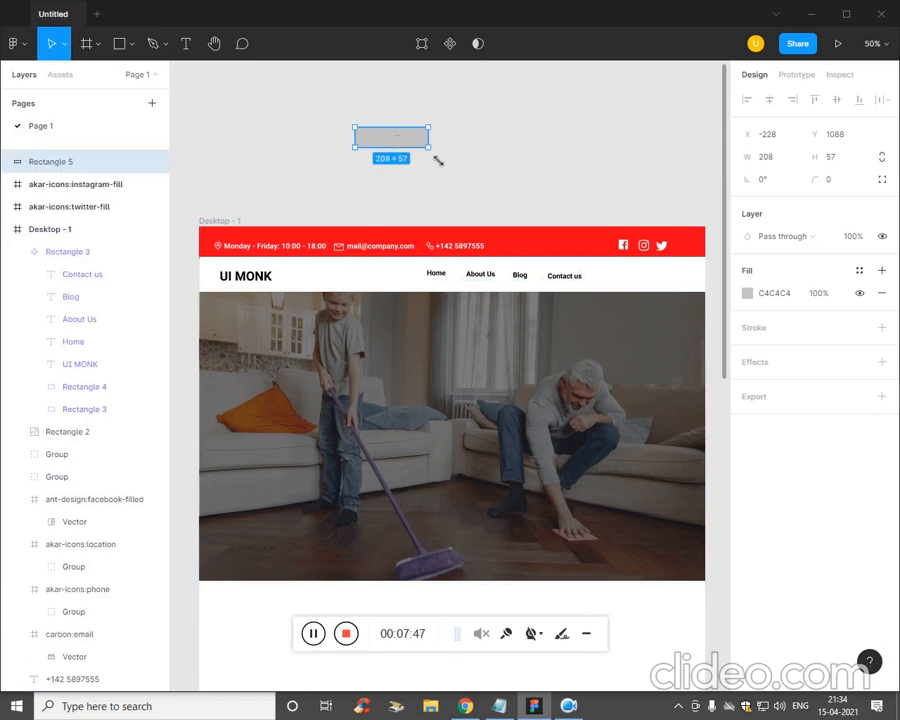
left_click(748, 293)
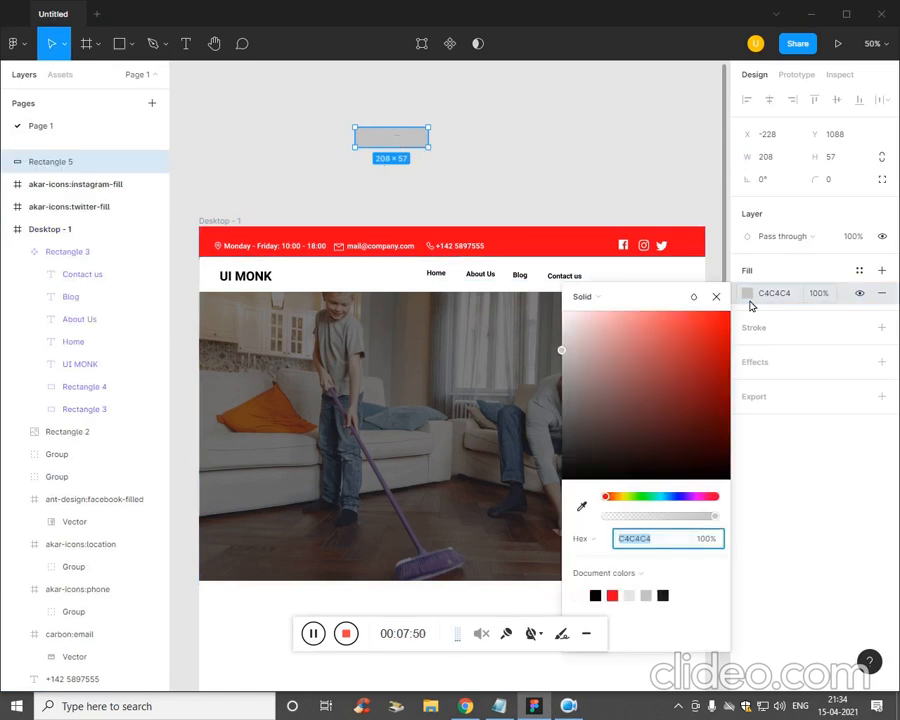
left_click(612, 595)
left_click(830, 418)
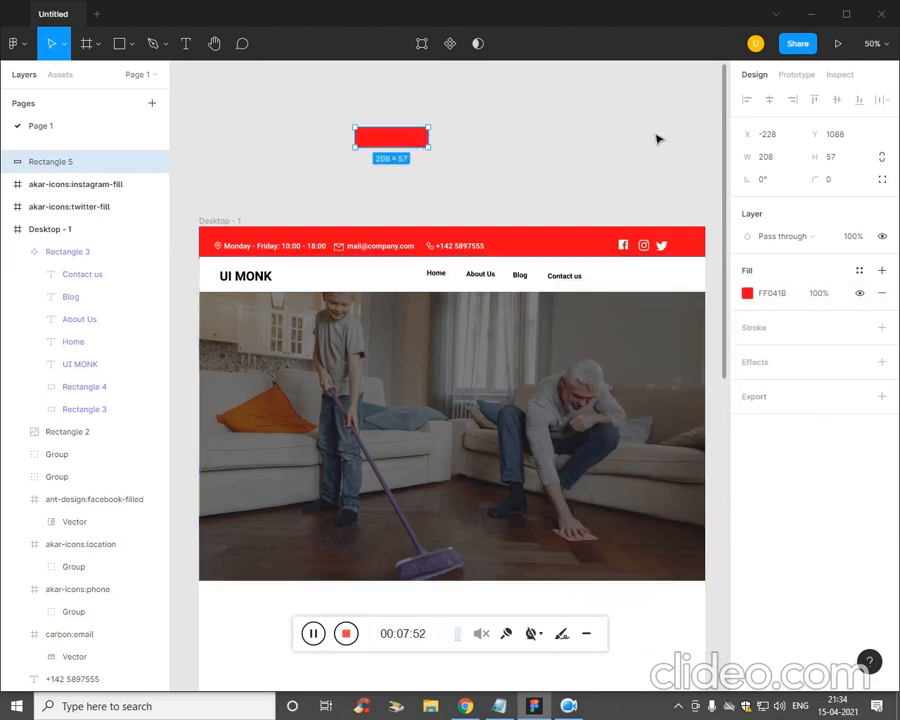
- Give the red rectangle a corner radius of 30
left_click(840, 177)
type("20")
key("Return")
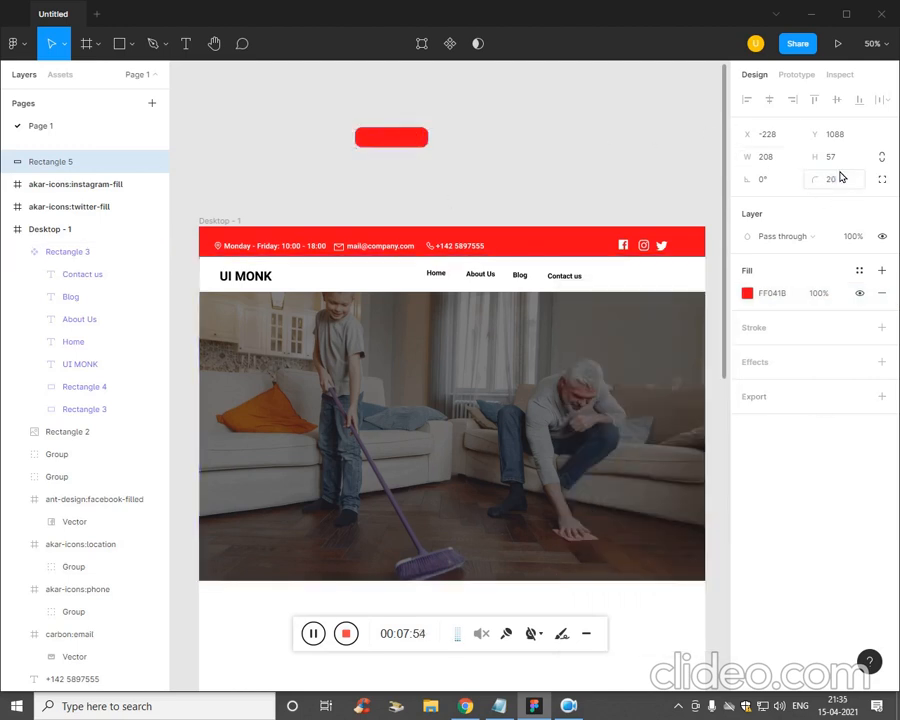
type("30")
key("Return")
left_click(491, 211)
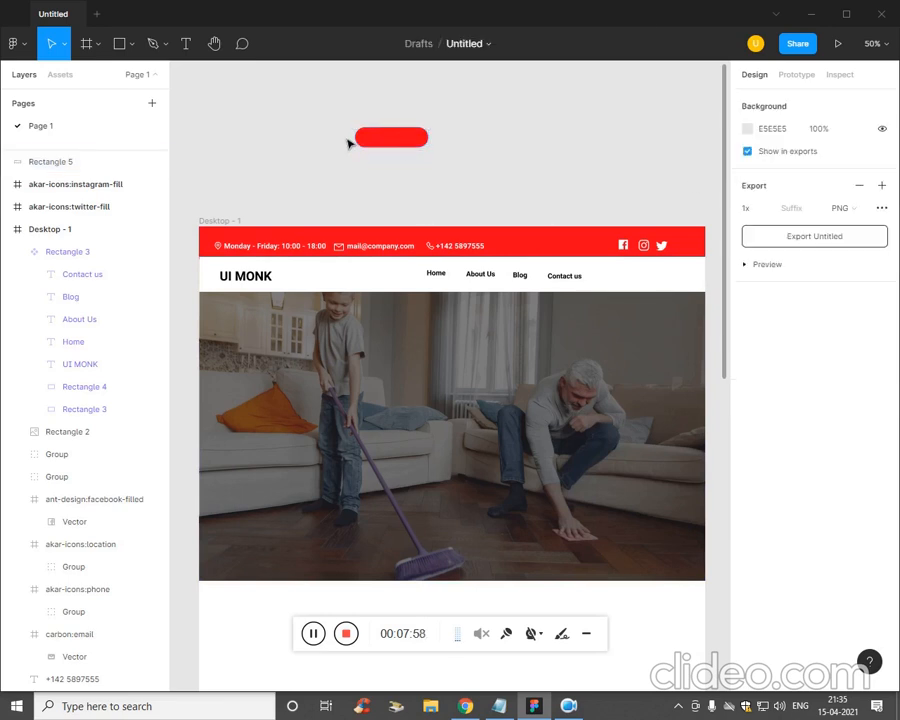
left_click(392, 139)
- Add white 'Get Started' text on the red button
key("t")
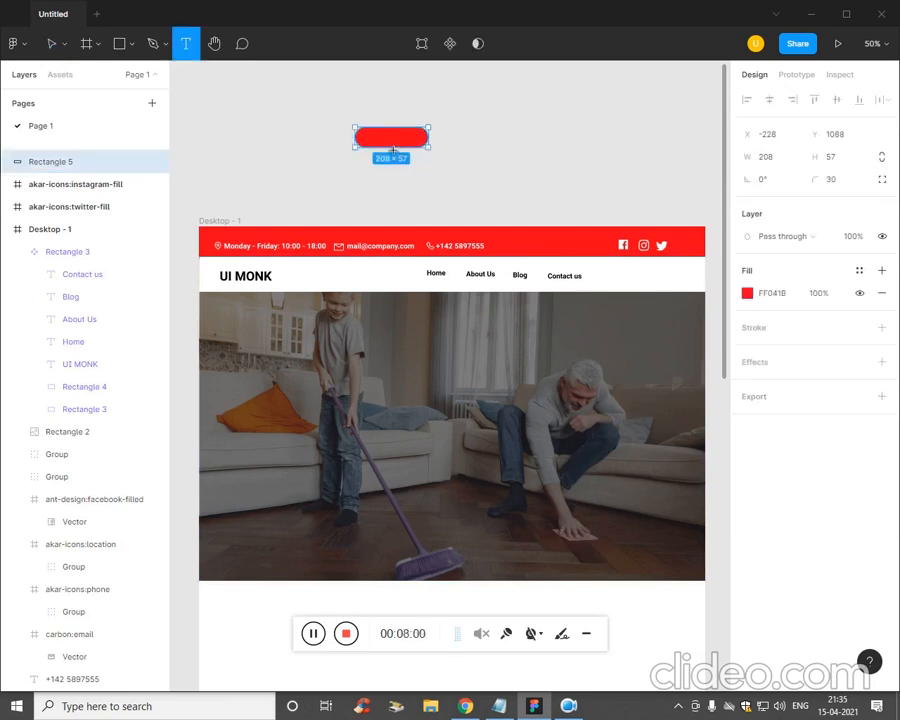
left_click(383, 146)
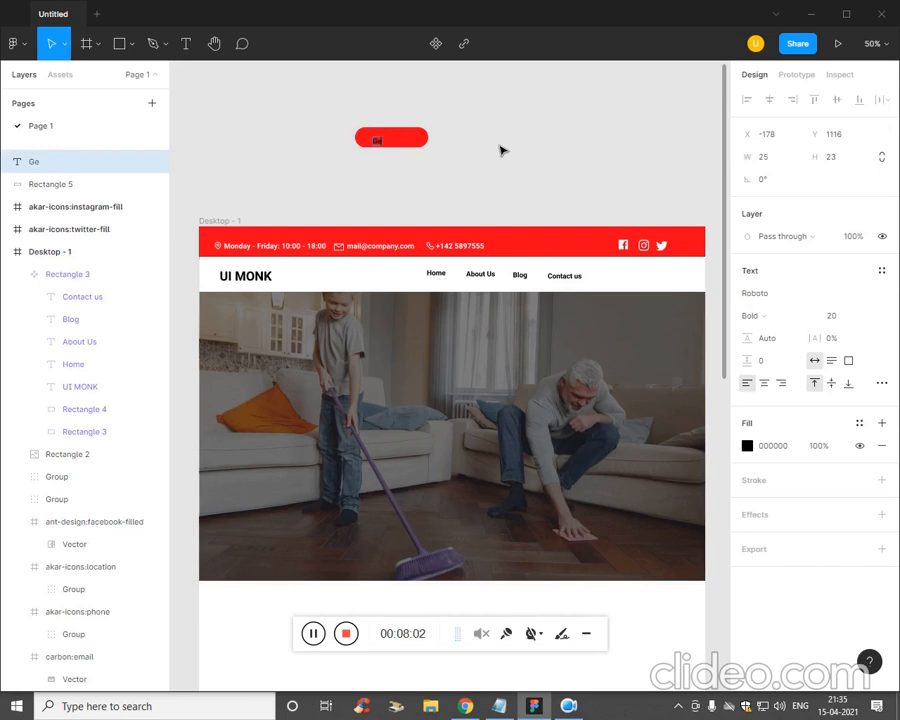
key("ctrl+a")
left_click(747, 445)
left_click_drag(562, 506, 562, 345)
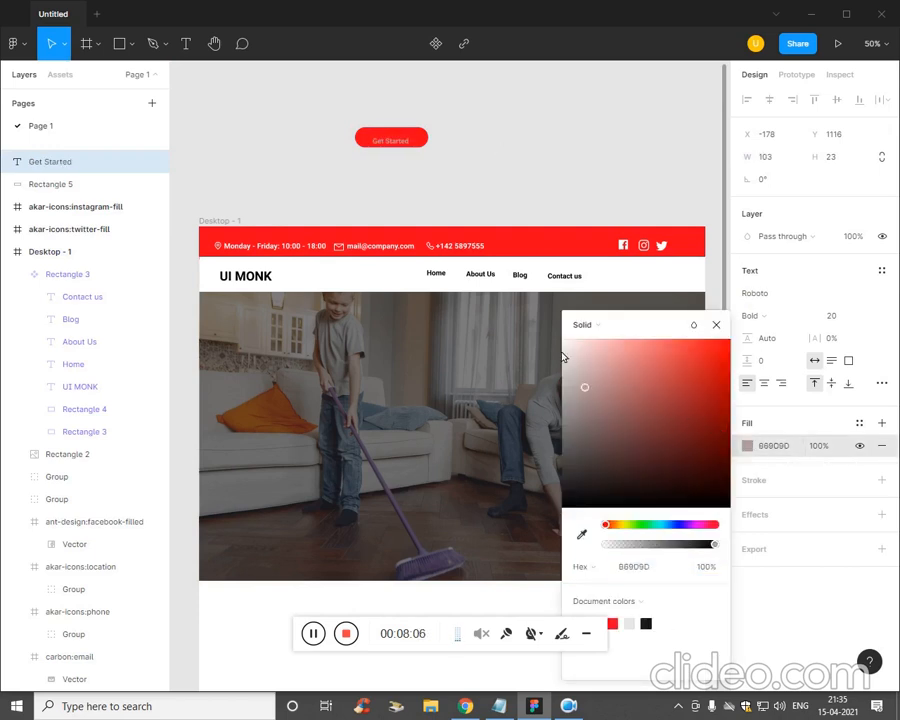
- At 100% zoom, centre the label on the button, narrow the button, and select both
key("shift+0")
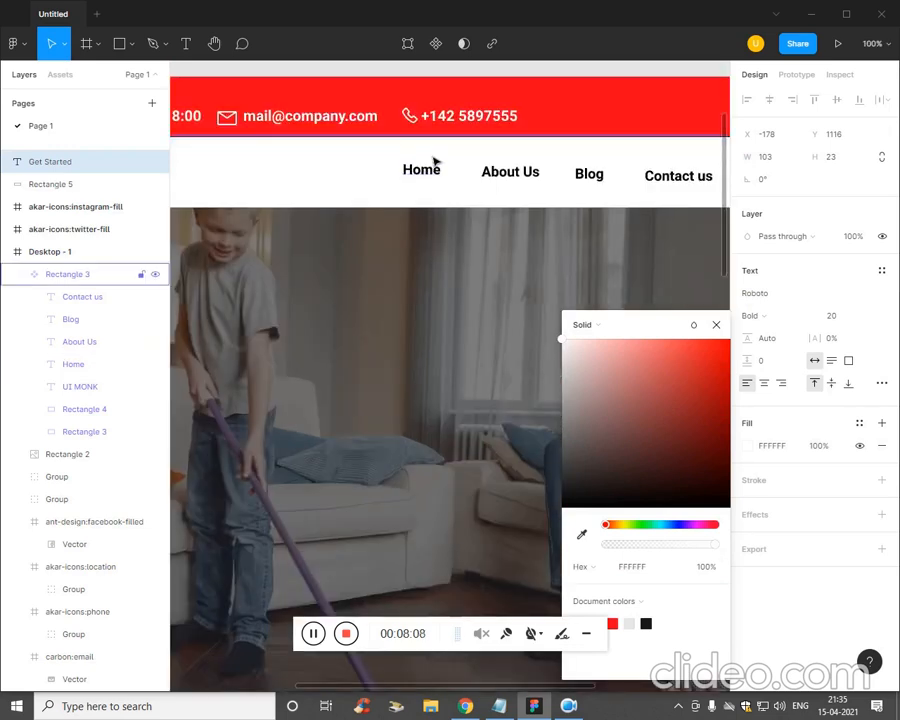
left_click_drag(435, 229, 437, 538)
left_click(402, 394)
left_click_drag(350, 292, 354, 289)
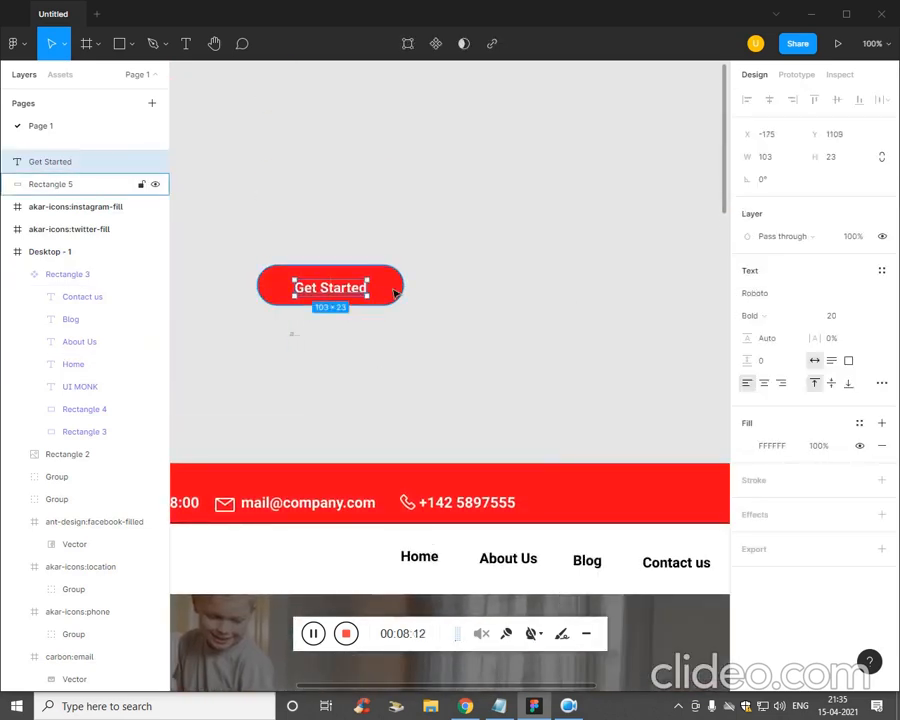
left_click(398, 293)
left_click_drag(410, 296, 238, 283)
key("minus")
left_click(440, 365)
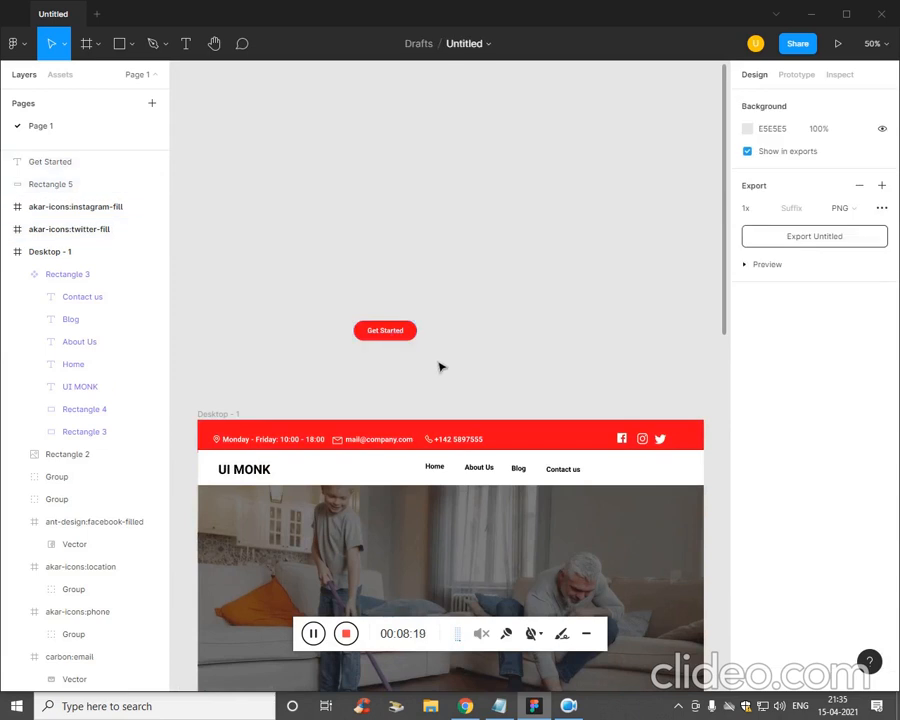
left_click_drag(440, 365, 345, 321)
- Group the button with its label and move it to the nav bar's right end
key("ctrl+g")
left_click(418, 354)
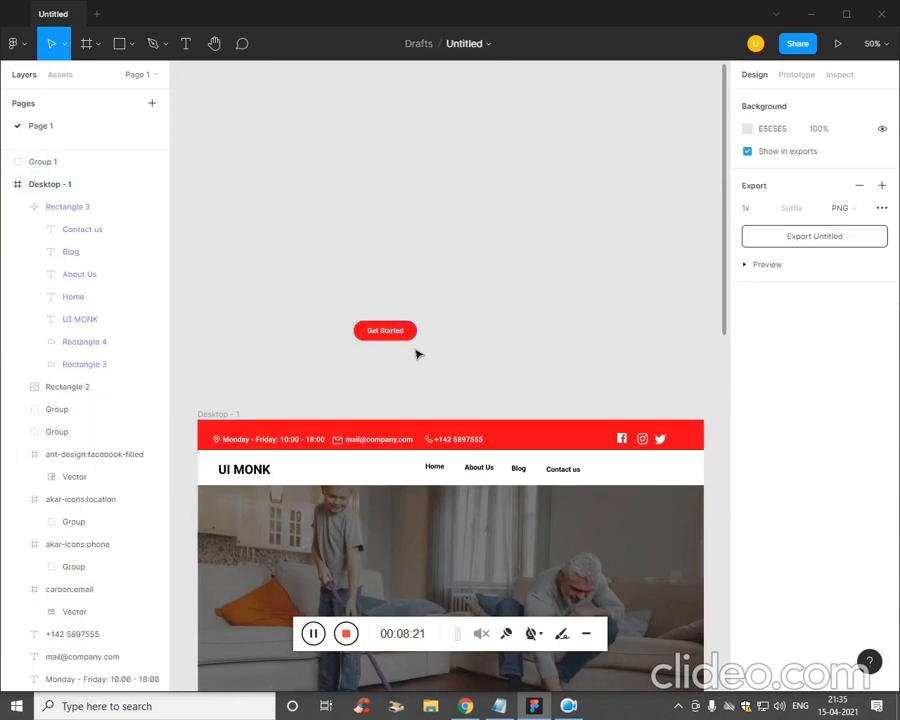
left_click(399, 340)
left_click_drag(399, 340, 657, 481)
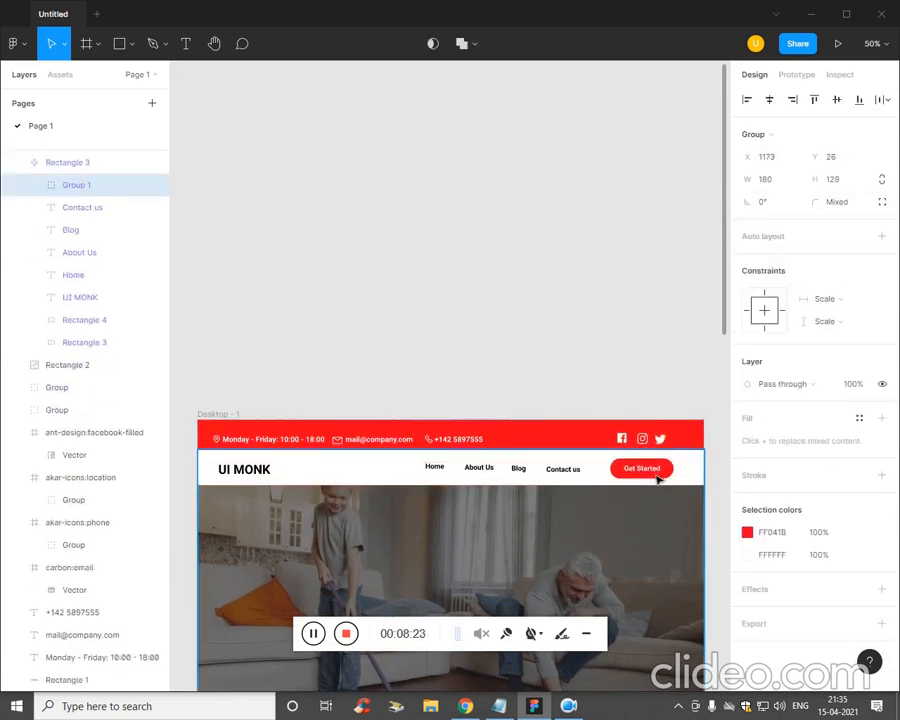
left_click(593, 305)
left_click_drag(593, 305, 558, 213)
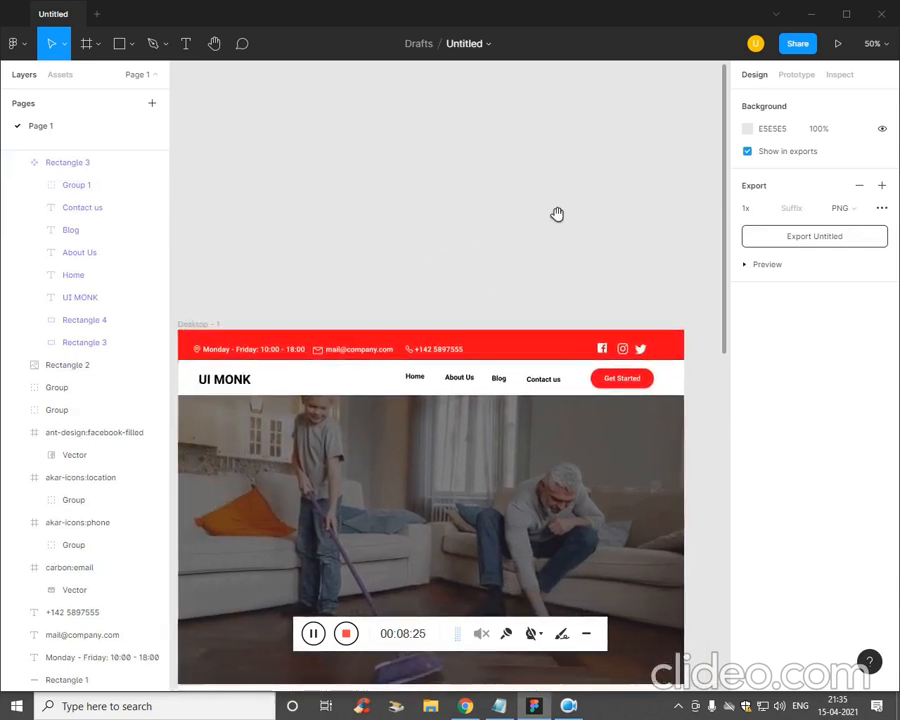
left_click_drag(514, 253, 518, 110)
left_click_drag(546, 174, 546, 163)
- Group every layer in the page frame and name the group 'Banner Section'
left_click(474, 281)
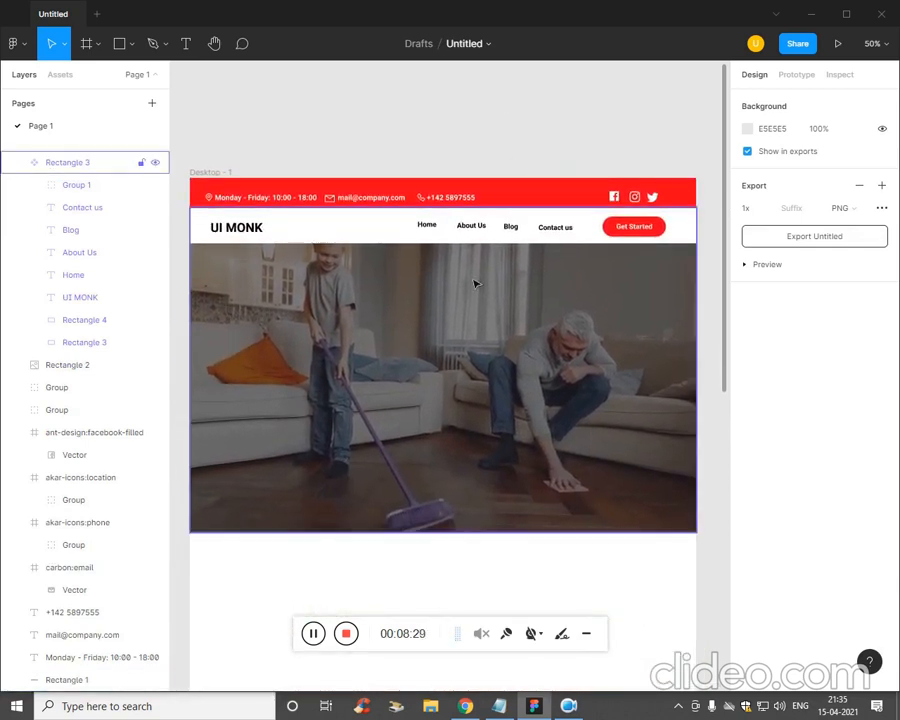
left_click_drag(190, 148, 686, 543)
key("ctrl+g")
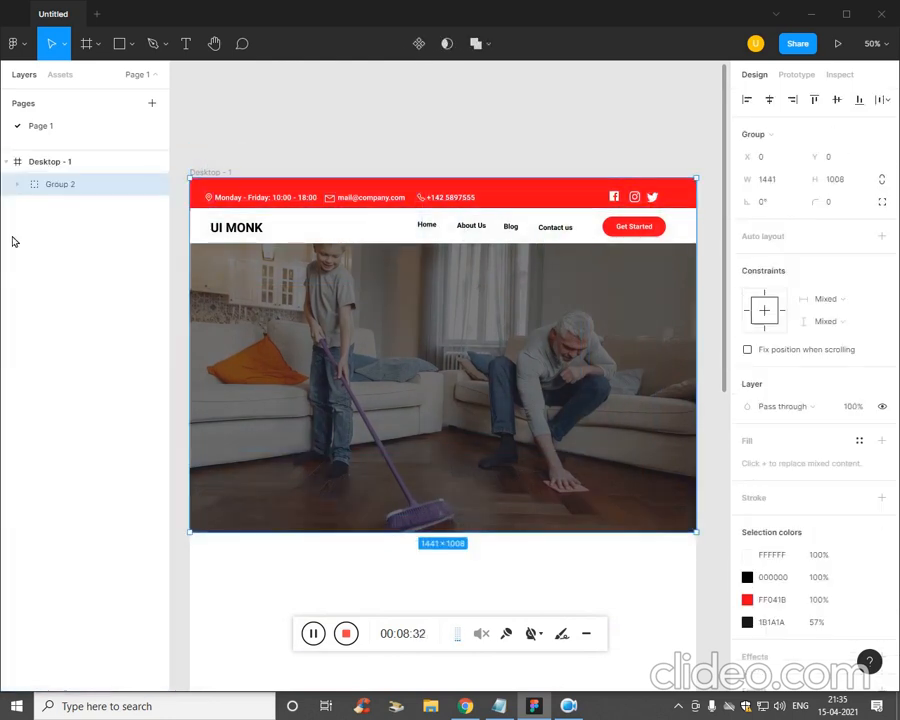
double_click(66, 186)
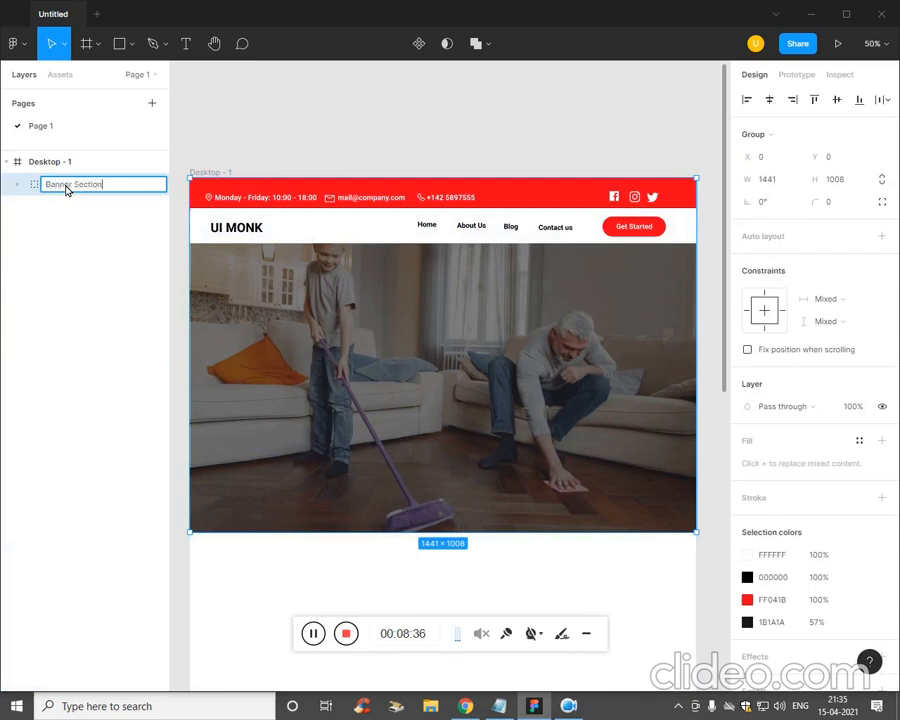
type("Banner Section")
left_click(55, 237)
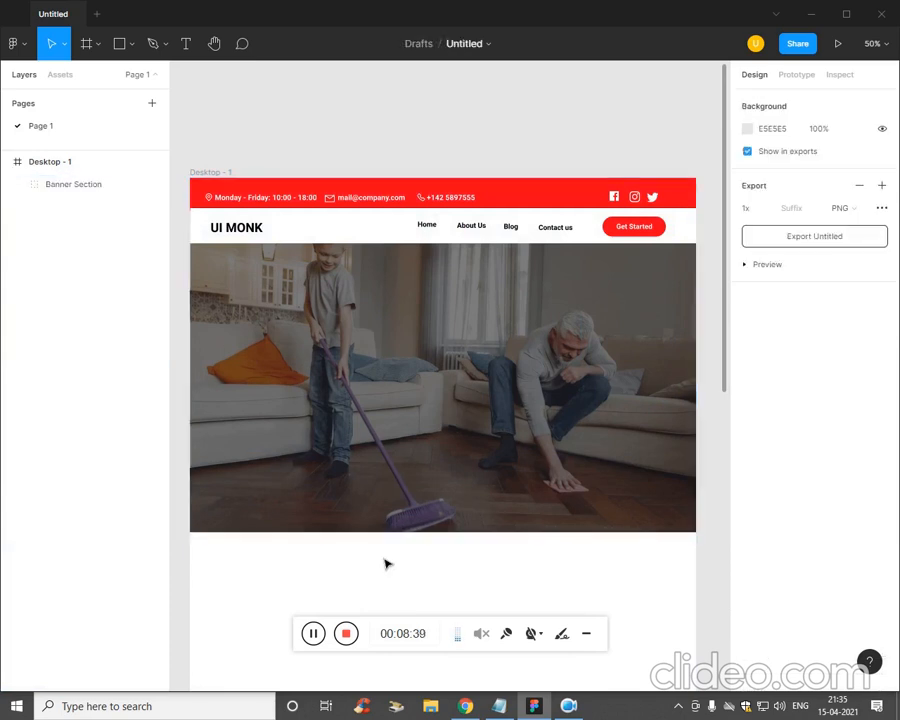
left_click_drag(382, 570, 386, 524)
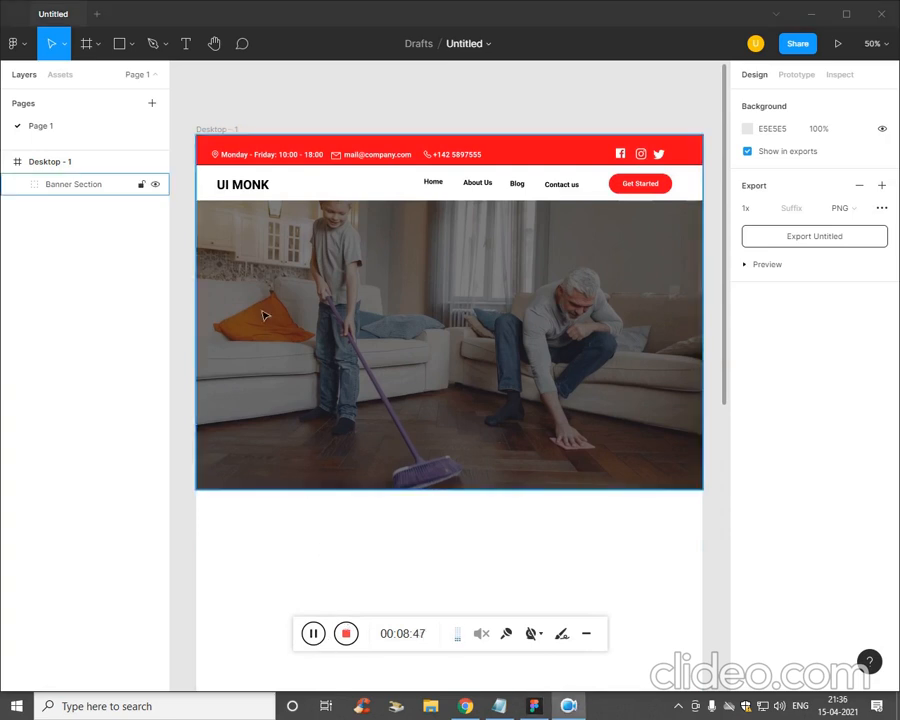
left_click(276, 342)
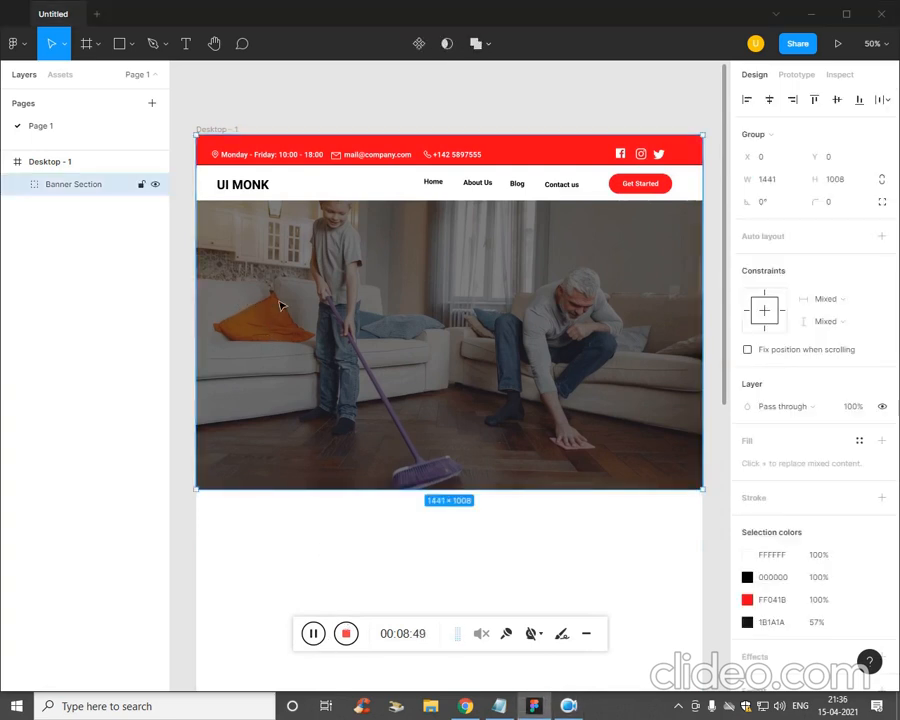
- Copy the headline line from the notes and paste it as new text in the design
left_click(499, 706)
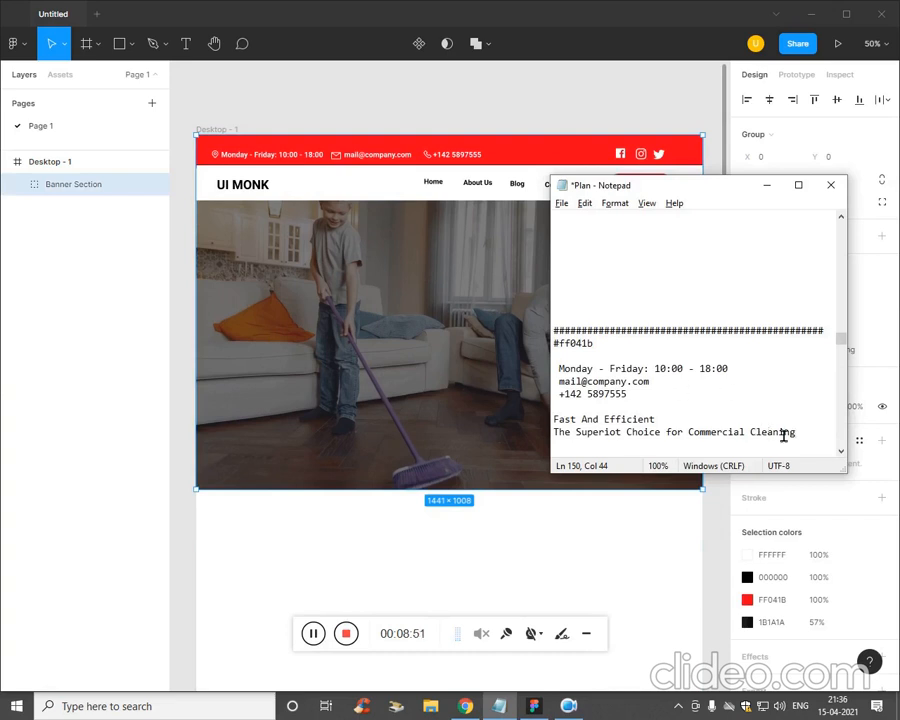
left_click_drag(656, 419, 557, 420)
left_click_drag(797, 433, 554, 433)
key("ctrl+c")
left_click(327, 355)
key("t")
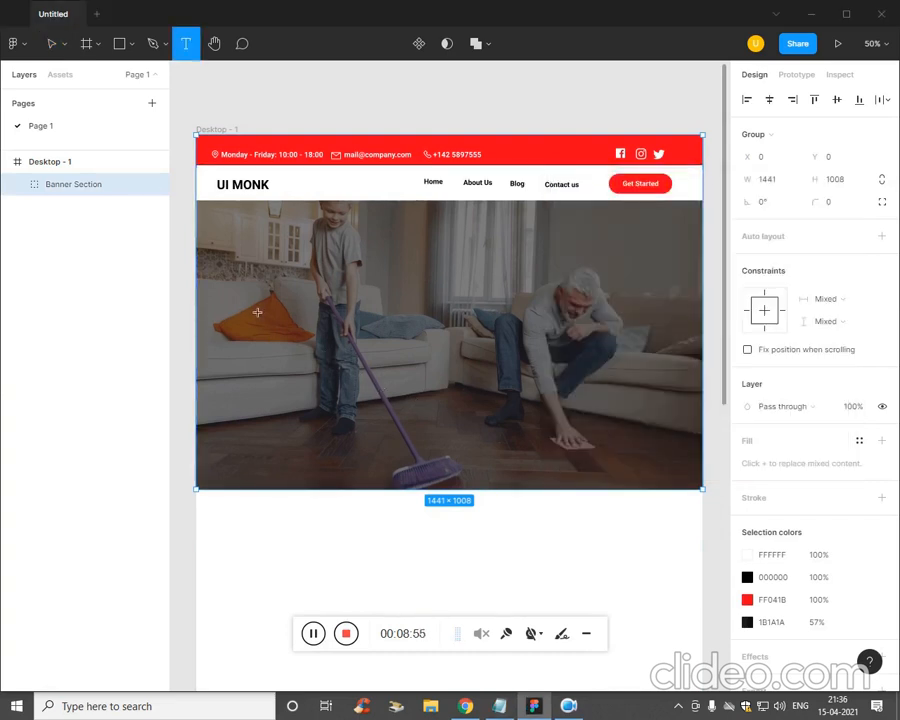
key("ctrl+v")
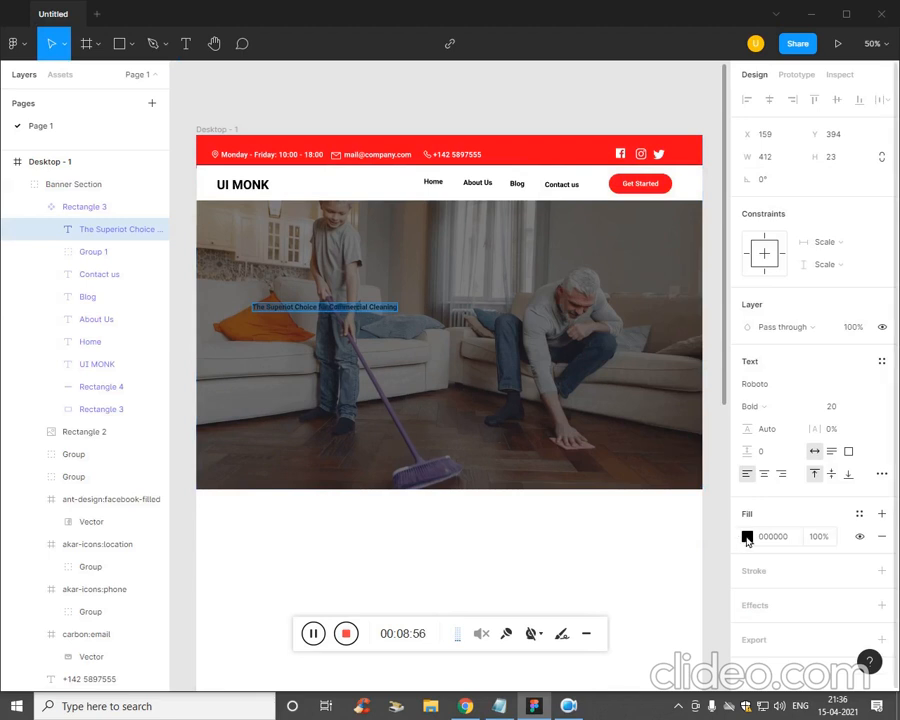
- Make the headline white (FFFFFF) and raise its font size to 40
left_click(747, 536)
left_click_drag(590, 453, 557, 343)
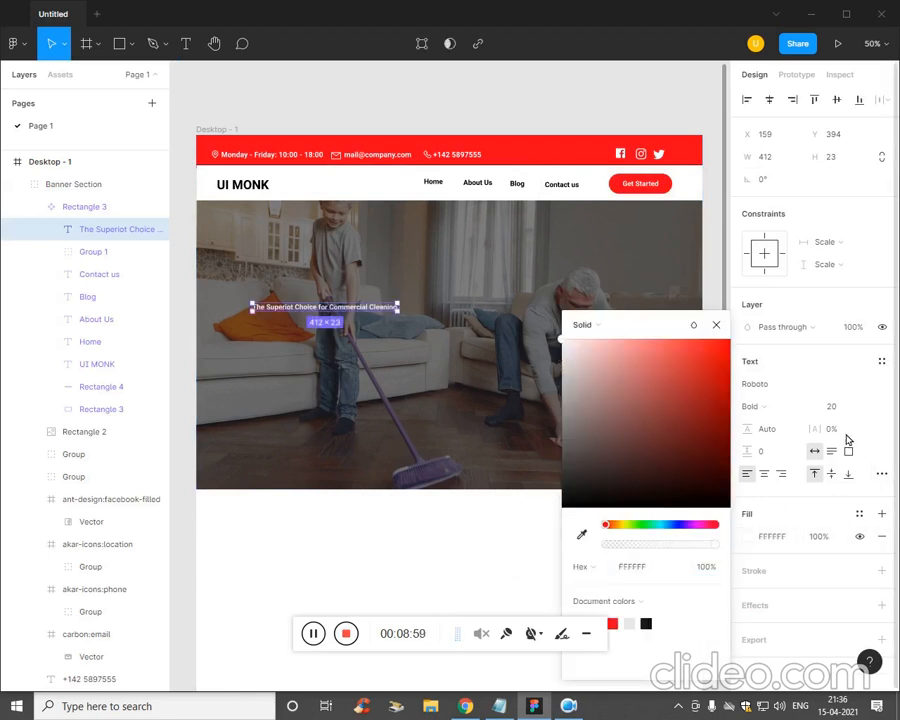
left_click(841, 408)
type("24")
key("Return")
key("Up")
key("Up")
key("Up")
key("Up")
key("Up")
key("Up")
key("Up")
key("Up")
key("Up")
key("Up")
key("Up")
key("Up")
key("Up")
key("Up")
key("Up")
key("Up")
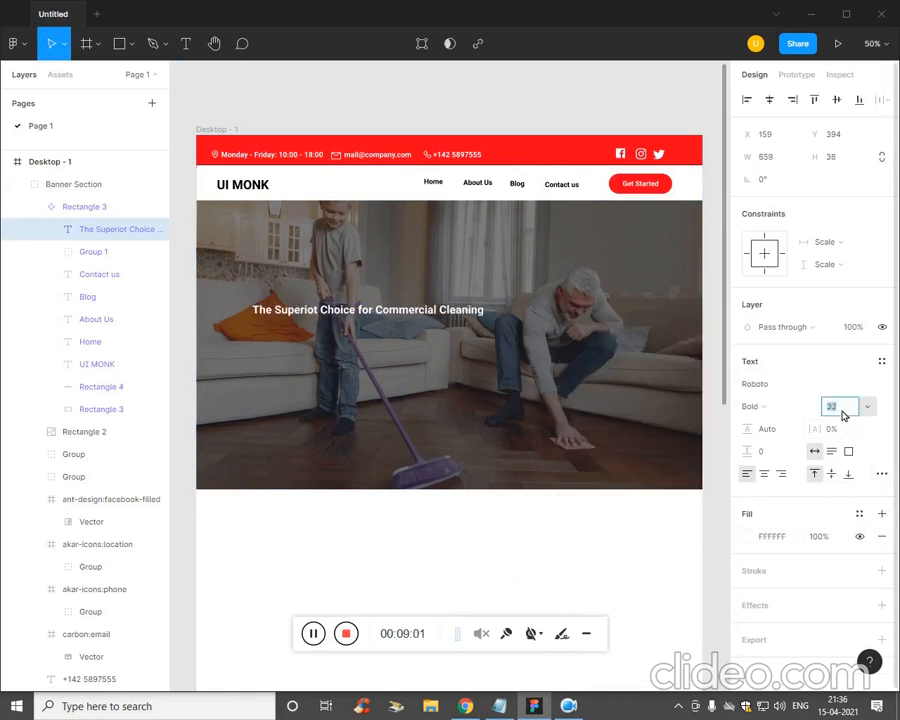
left_click(318, 642)
- Break the headline after 'Choice', enlarge the font further and move it up-left in the hero
double_click(399, 317)
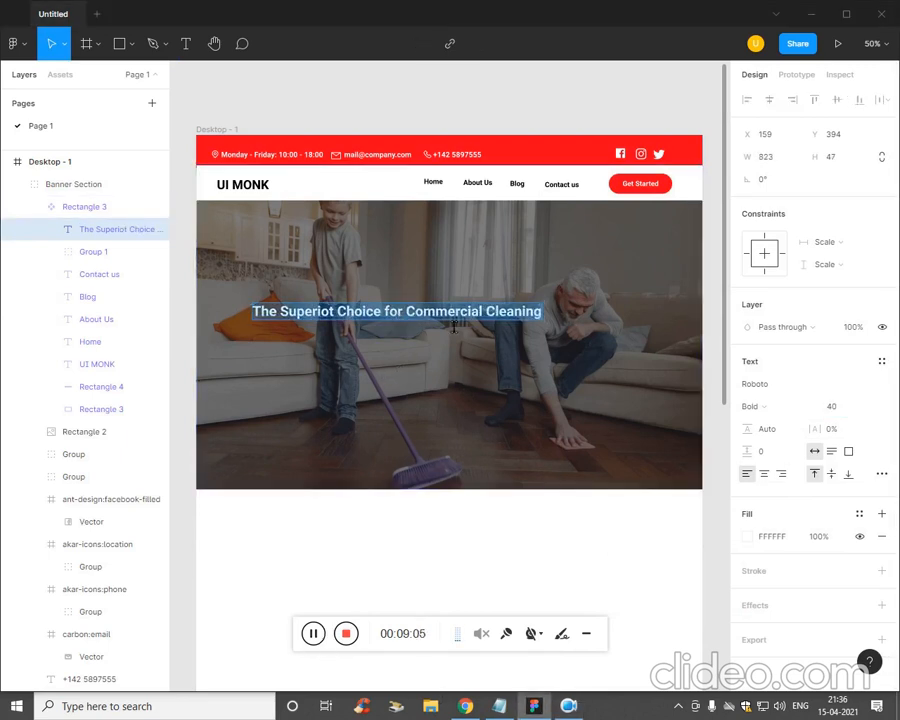
key("Escape")
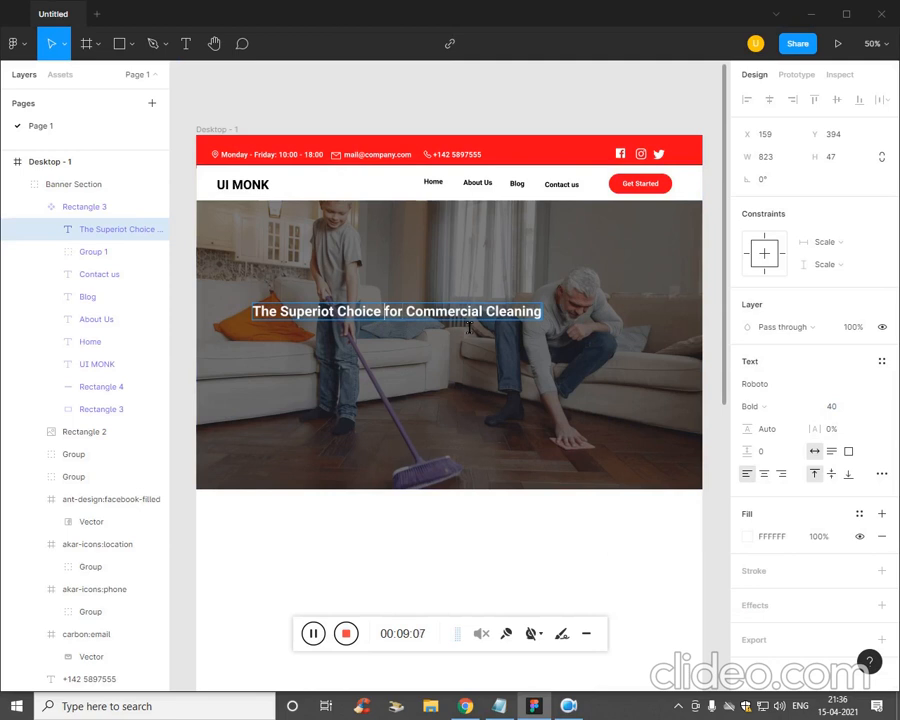
key("Return")
key("ctrl+a")
left_click(843, 410)
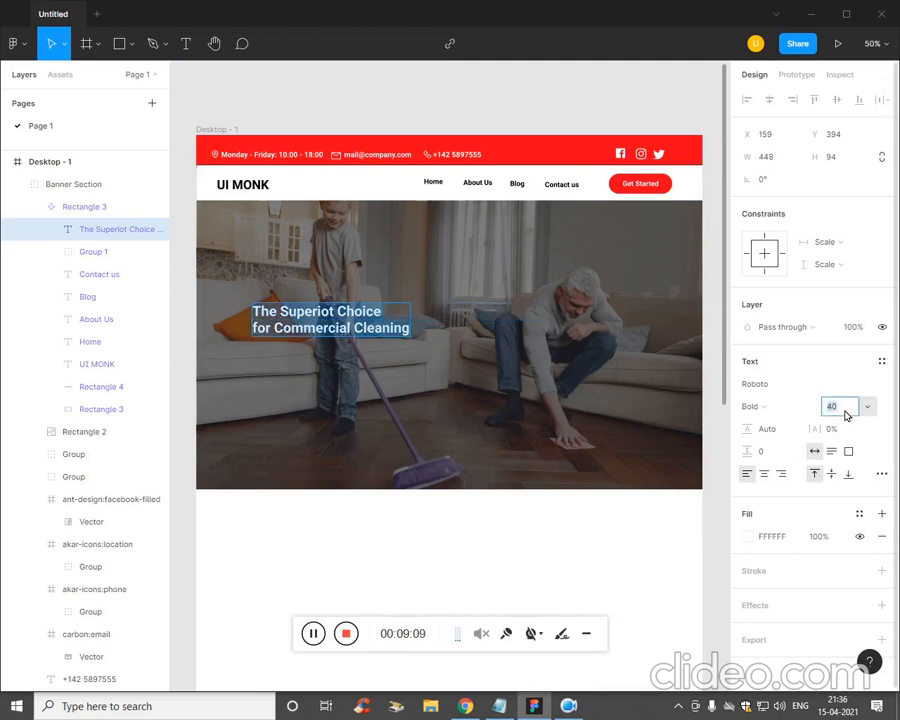
key("Up")
key("Up")
key("Up")
key("Up")
key("Up")
key("Up")
key("Up")
key("Up")
key("Up")
key("Up")
key("Up")
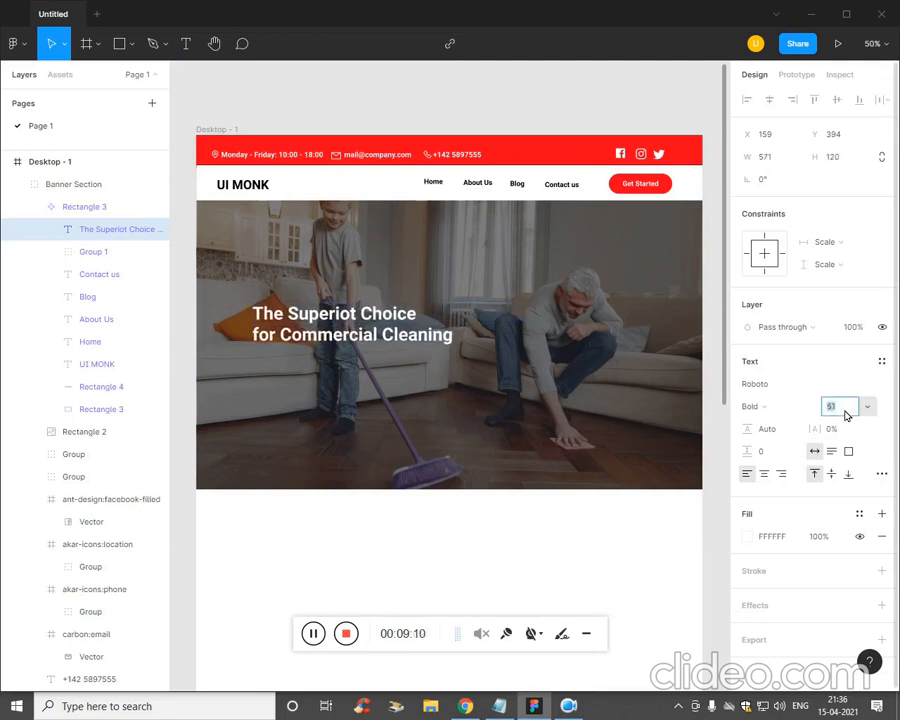
key("Up")
key("Up")
key("Up")
key("Up")
key("Up")
key("Up")
key("Up")
key("Up")
key("Up")
key("Up")
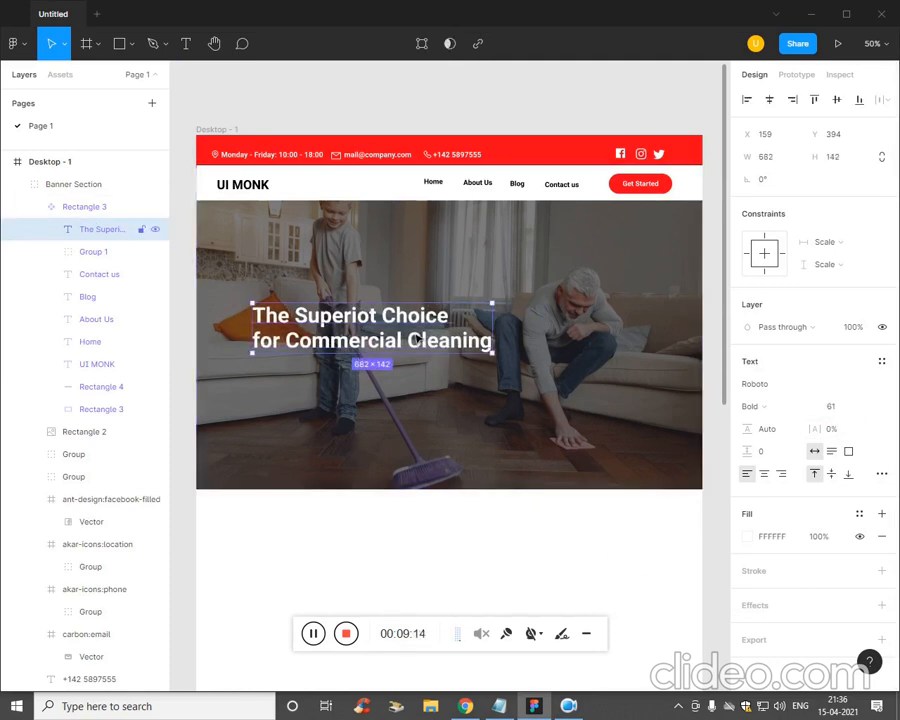
left_click_drag(370, 330, 350, 320)
left_click(414, 425)
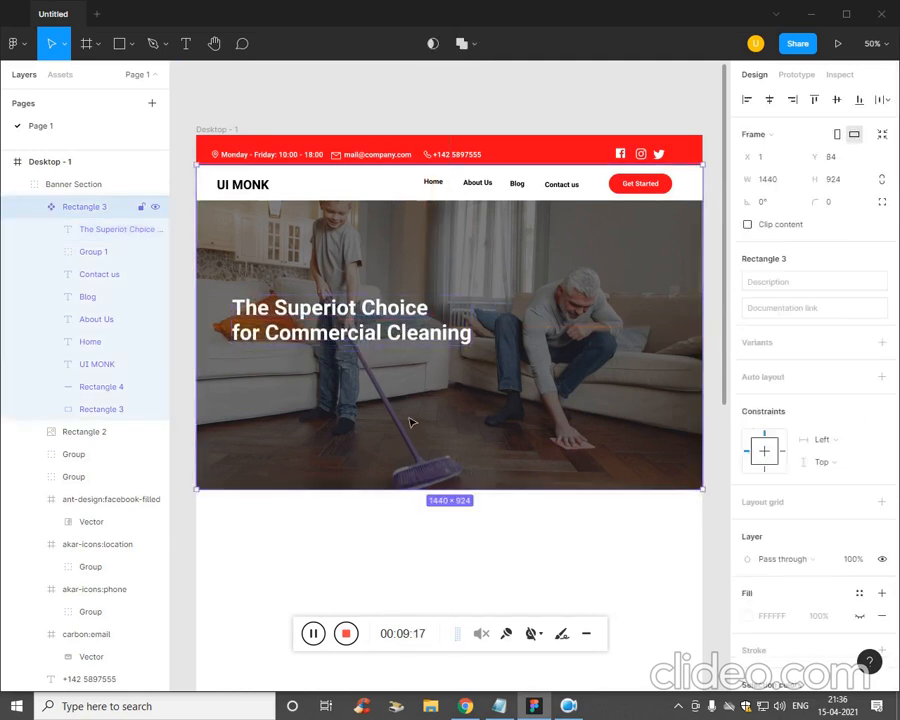
- Copy 'Fast And Efficient' from the notes and paste it as a new text box in the hero
key("t")
left_click(268, 287)
key("alt+Tab")
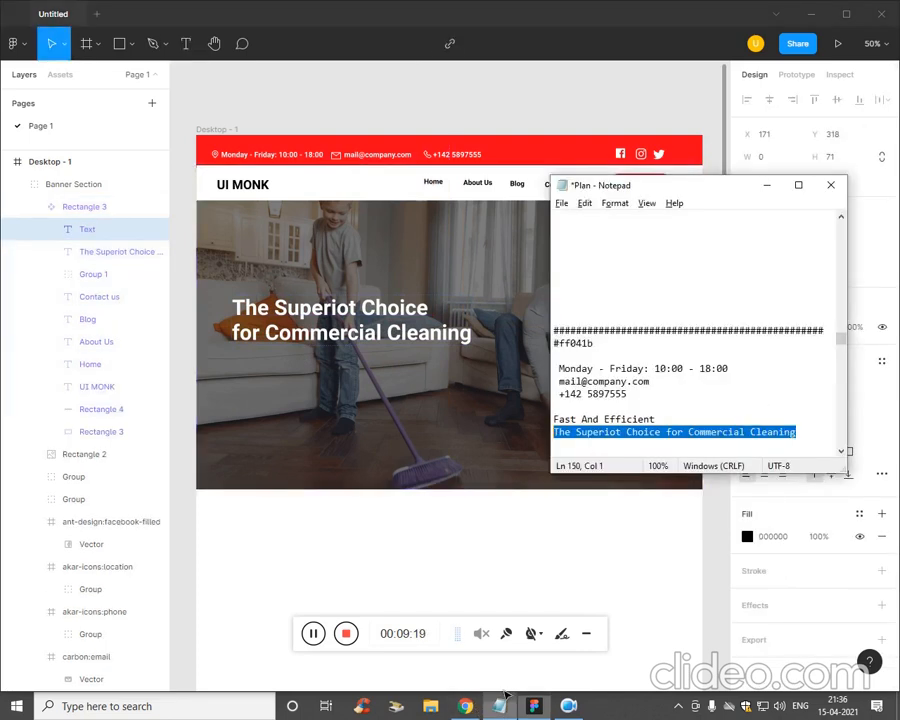
left_click_drag(656, 419, 553, 420)
key("ctrl+c")
key("alt+Tab")
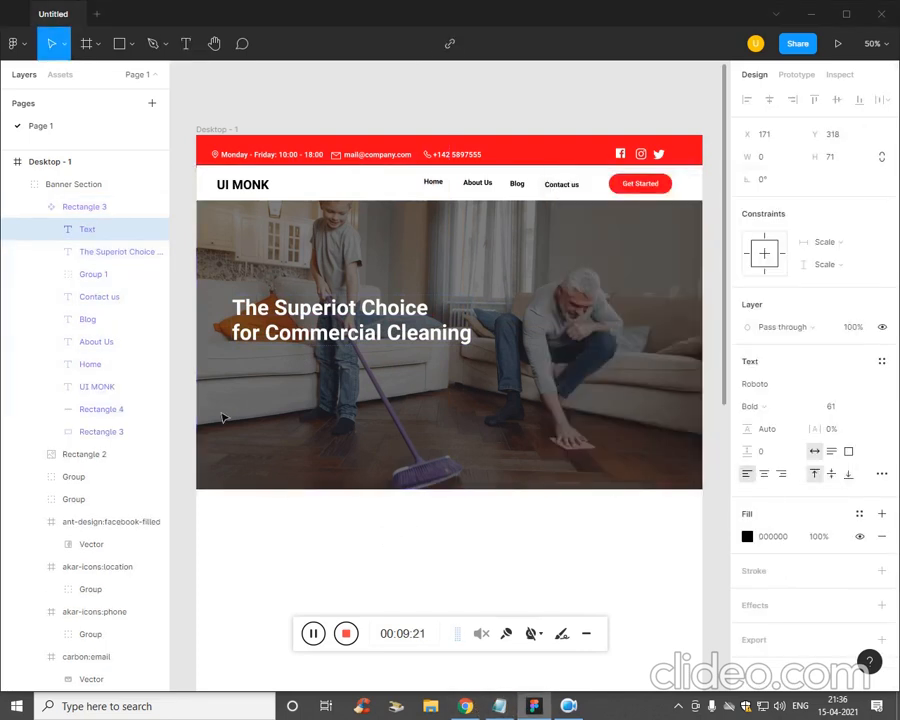
key("Escape")
key("t")
left_click(254, 293)
key("ctrl+v")
- Colour the tagline with the header's red FF041B and position it above the headline
key("ctrl+a")
left_click(747, 537)
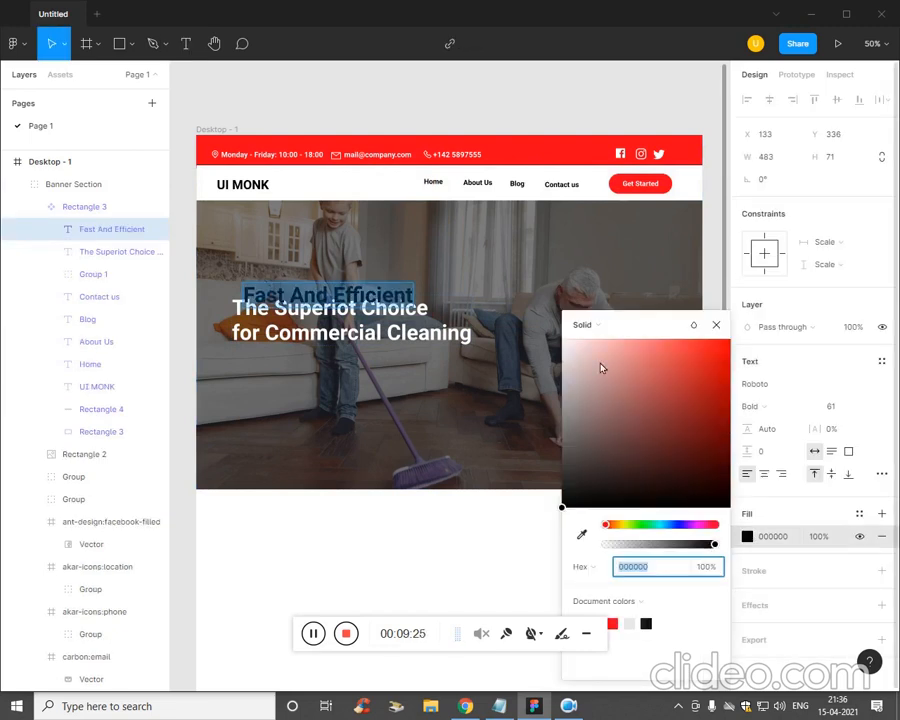
left_click(582, 532)
left_click(660, 140)
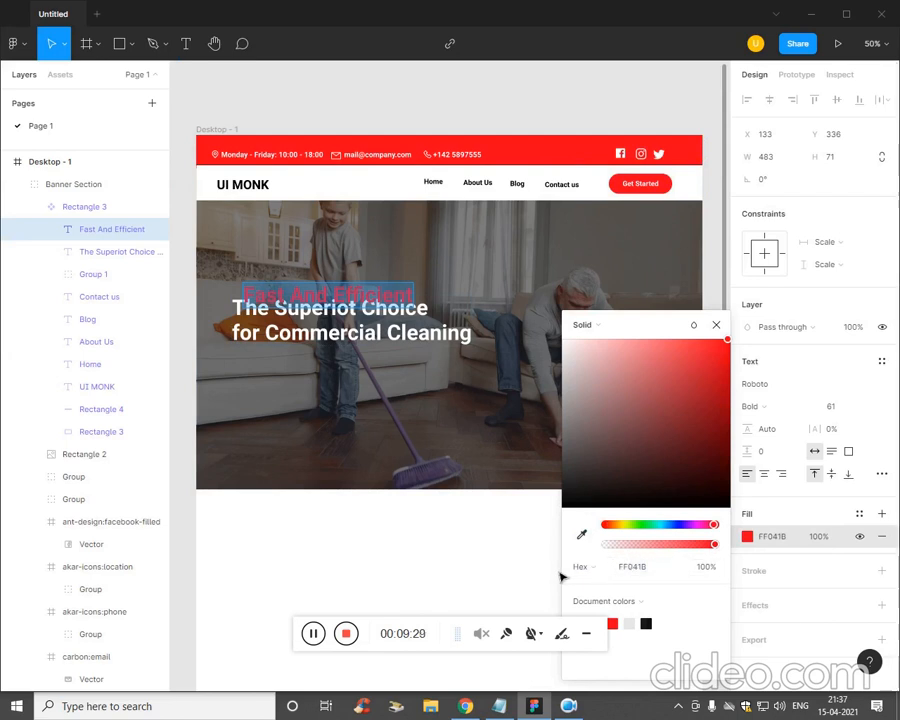
key("Escape")
left_click(560, 465)
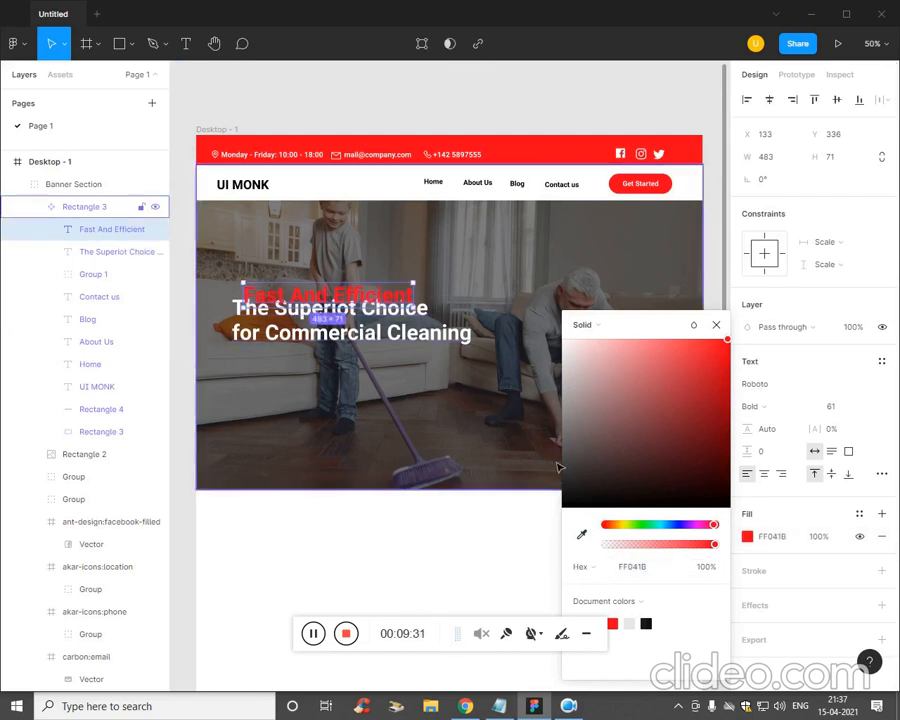
left_click_drag(405, 298, 393, 316)
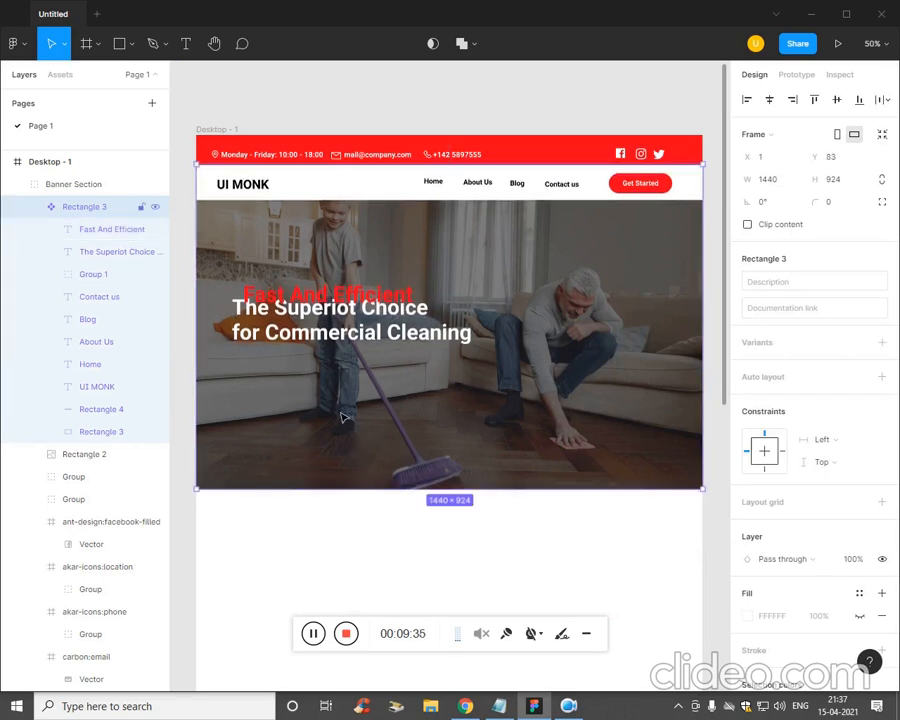
left_click(126, 229)
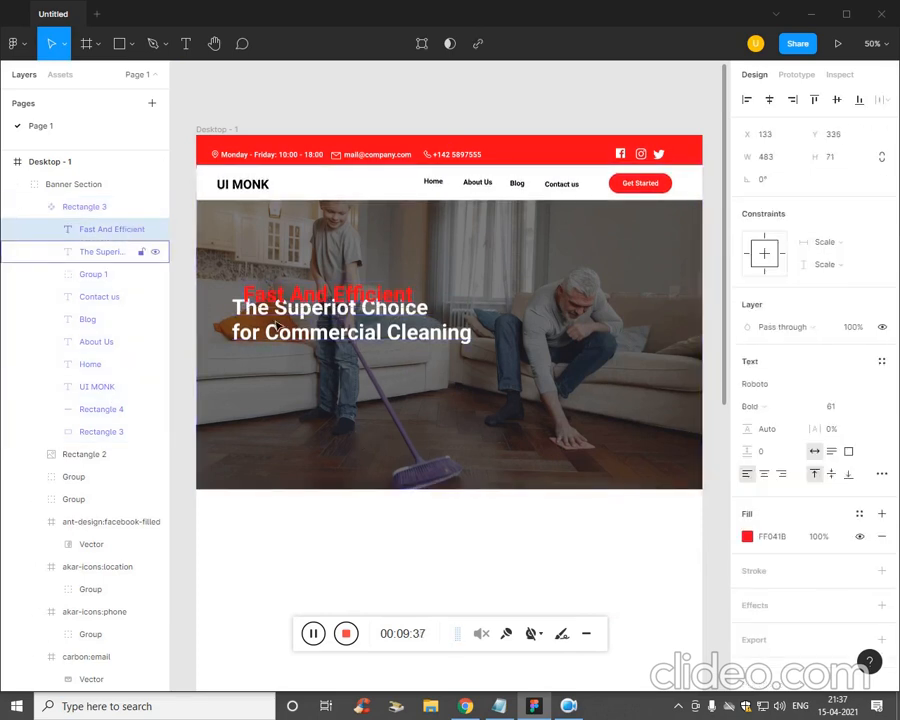
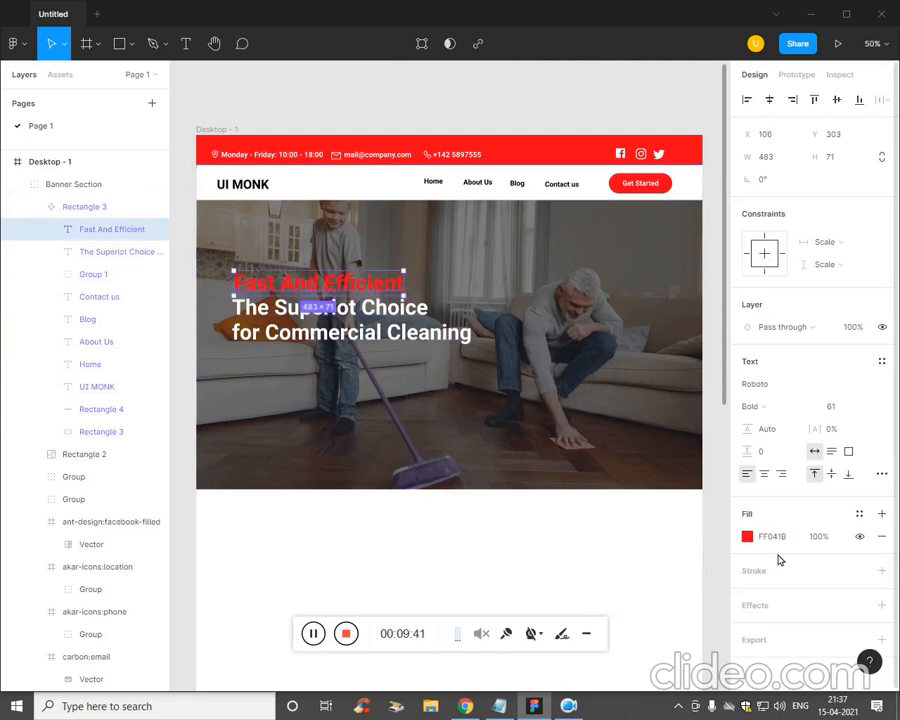
- Reduce the tagline's font size and turn its text white
left_click(848, 407)
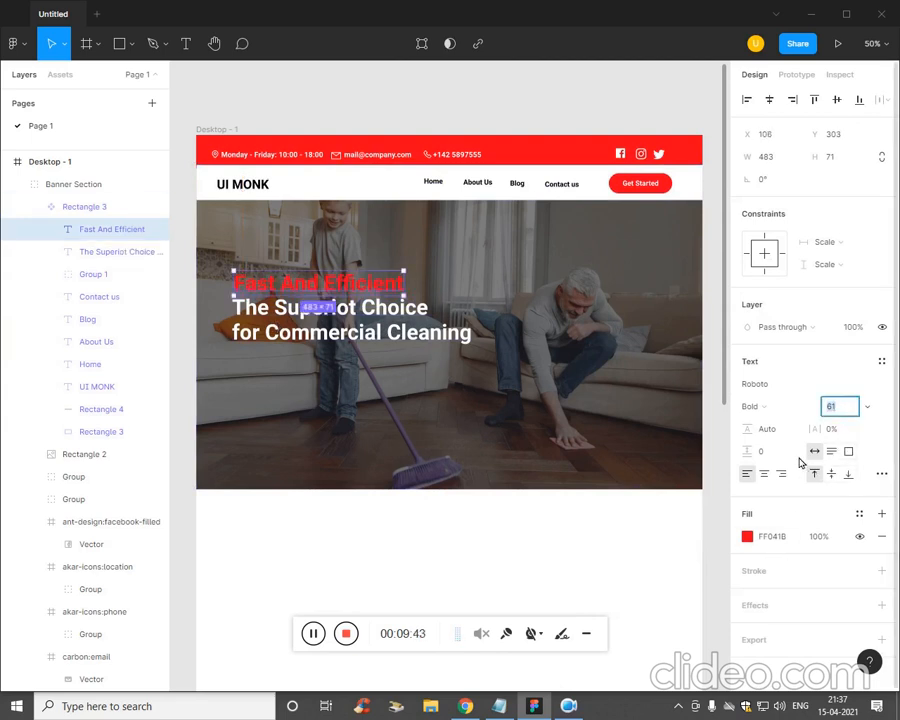
key("Down")
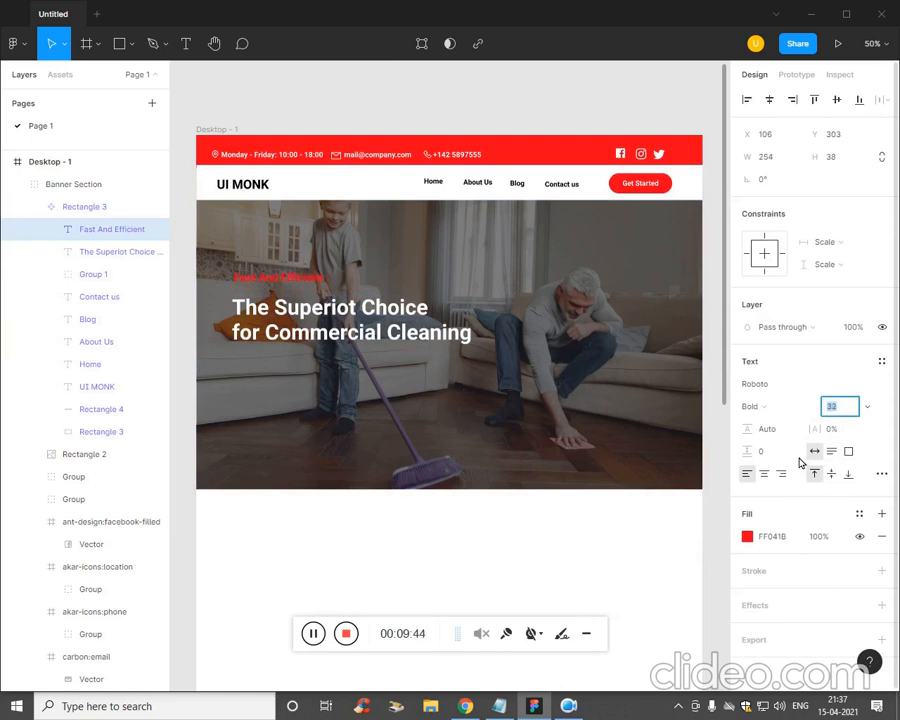
left_click(748, 538)
left_click_drag(629, 442, 550, 340)
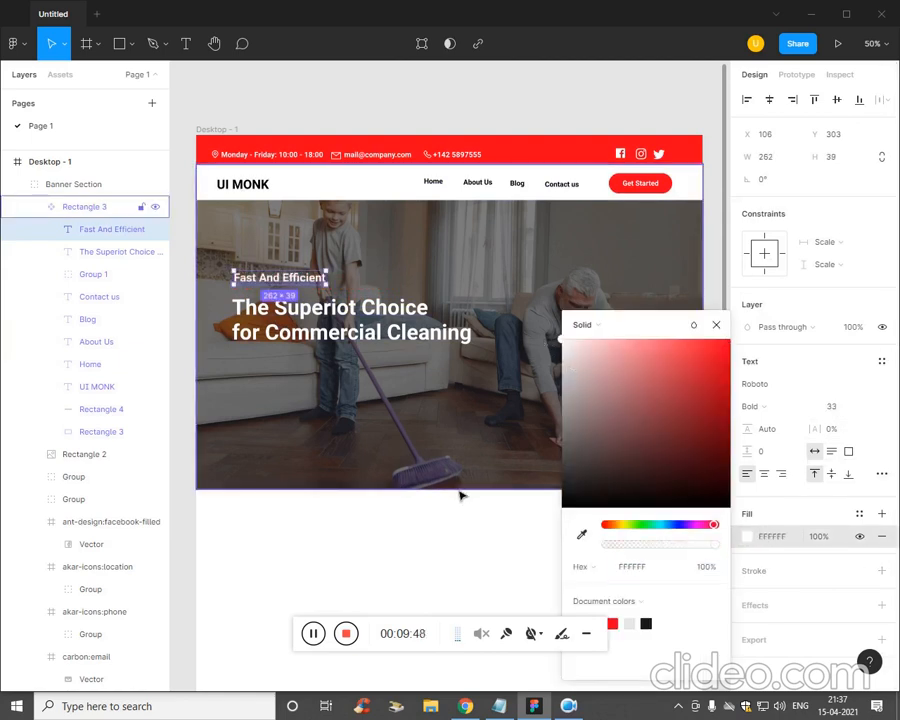
left_click(460, 495)
- Set the Fast And Efficient tagline's font size to 22, trying 30 and 25 first
left_click(307, 288)
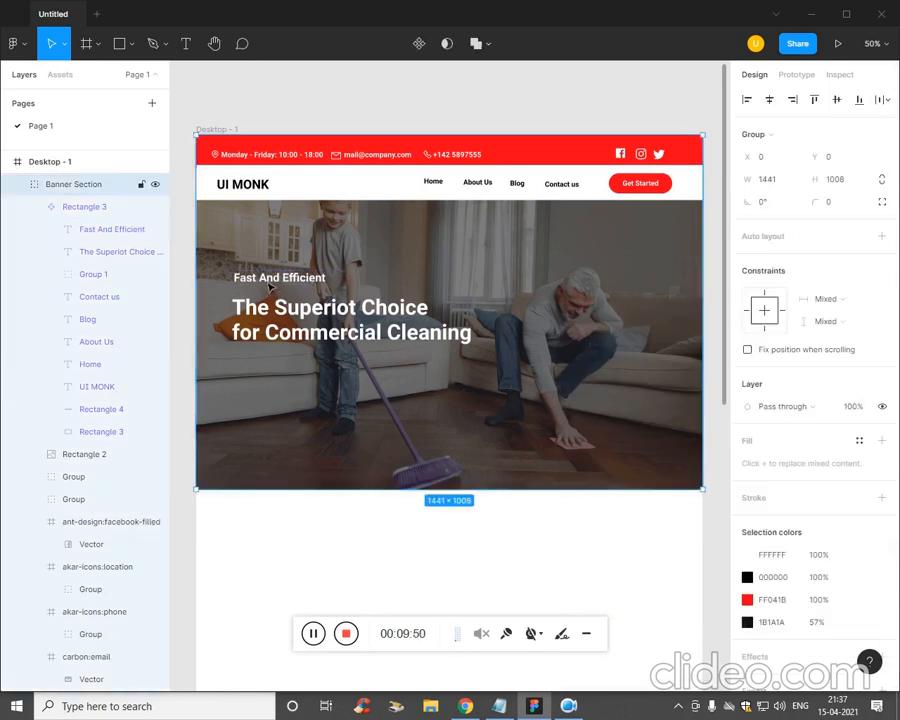
left_click(86, 230)
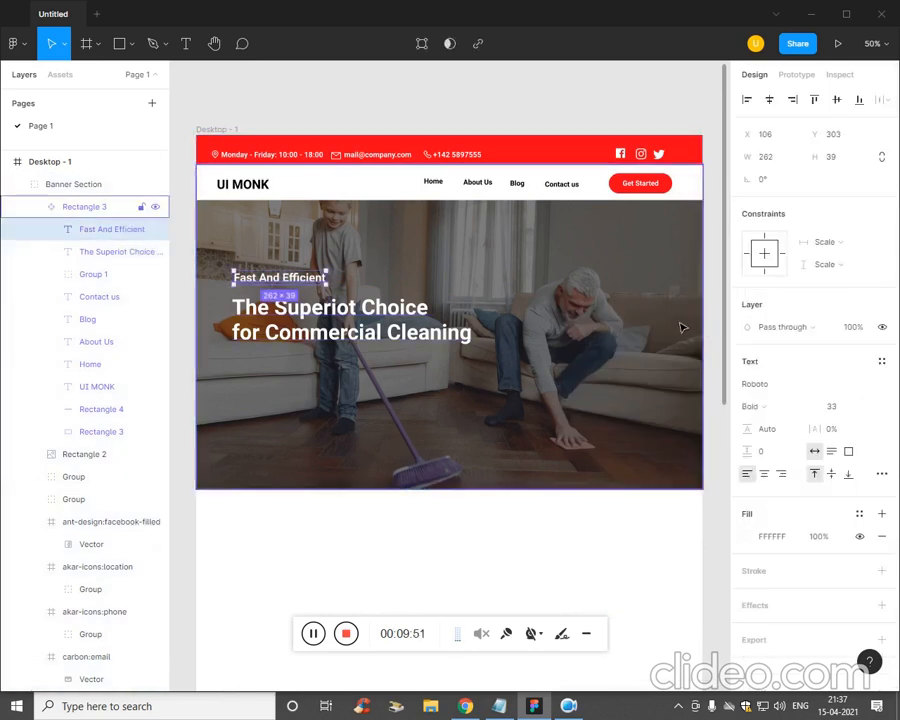
left_click(840, 414)
type("30")
key("Return")
type("25")
key("Return")
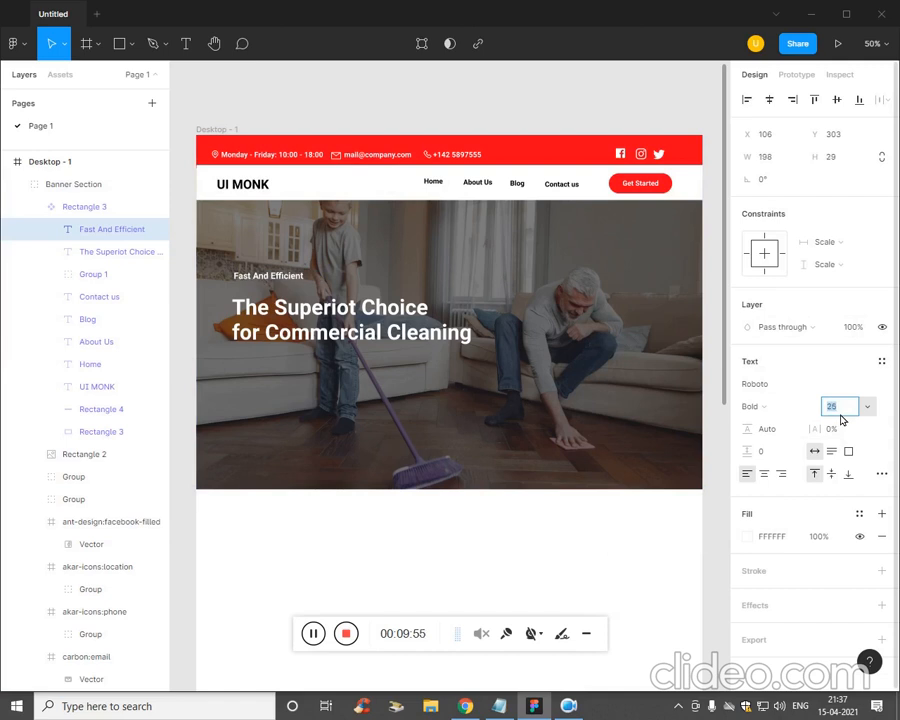
type("22")
key("Tab")
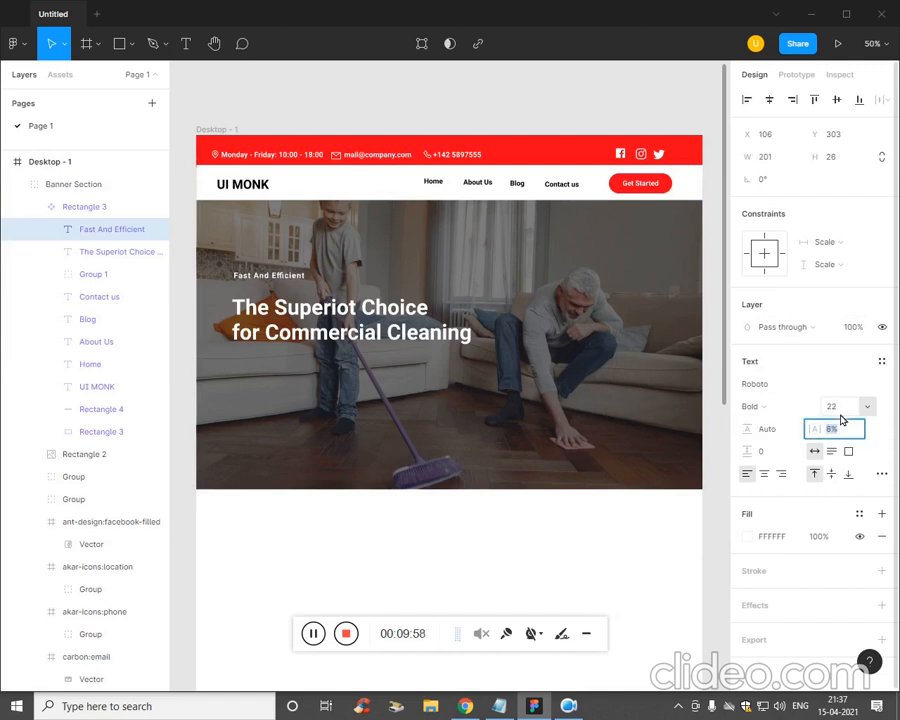
- Nudge the tagline slightly down and right, just above the headline
left_click(420, 580)
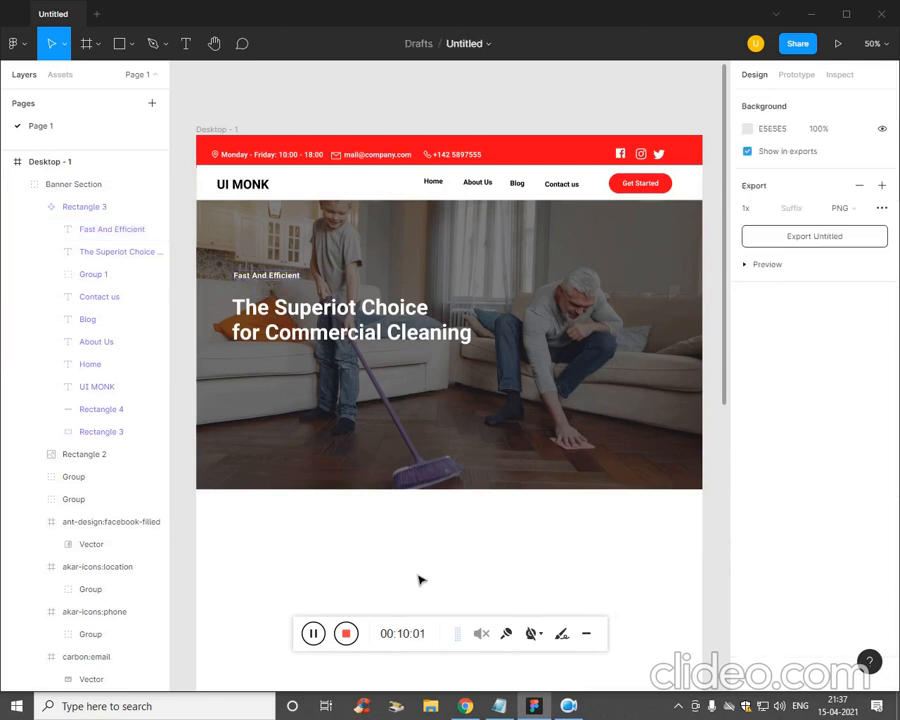
left_click(300, 280)
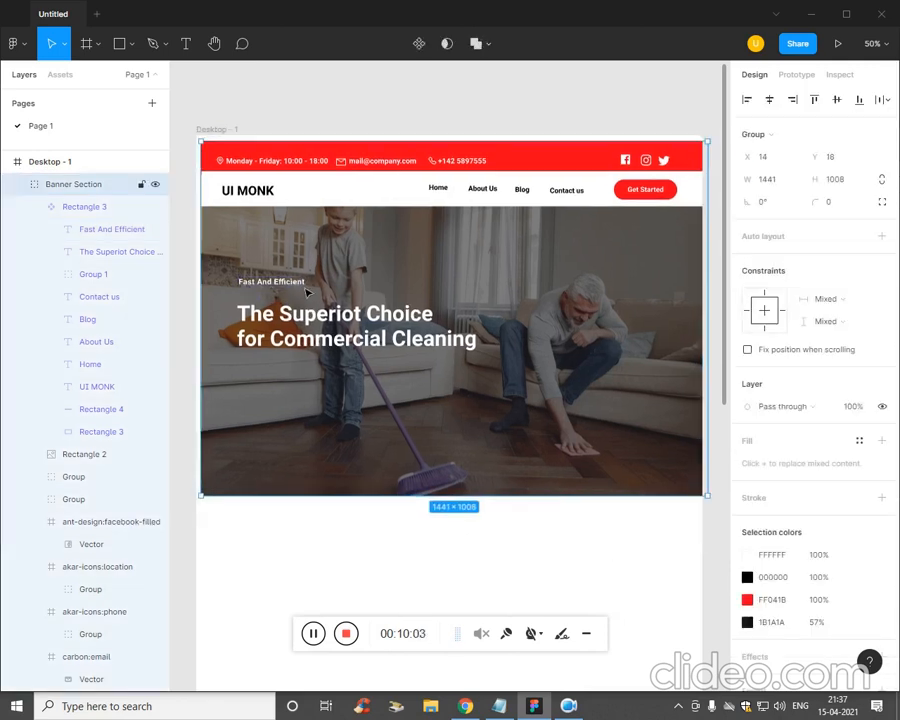
left_click(177, 362)
left_click(100, 229)
left_click_drag(276, 276, 280, 287)
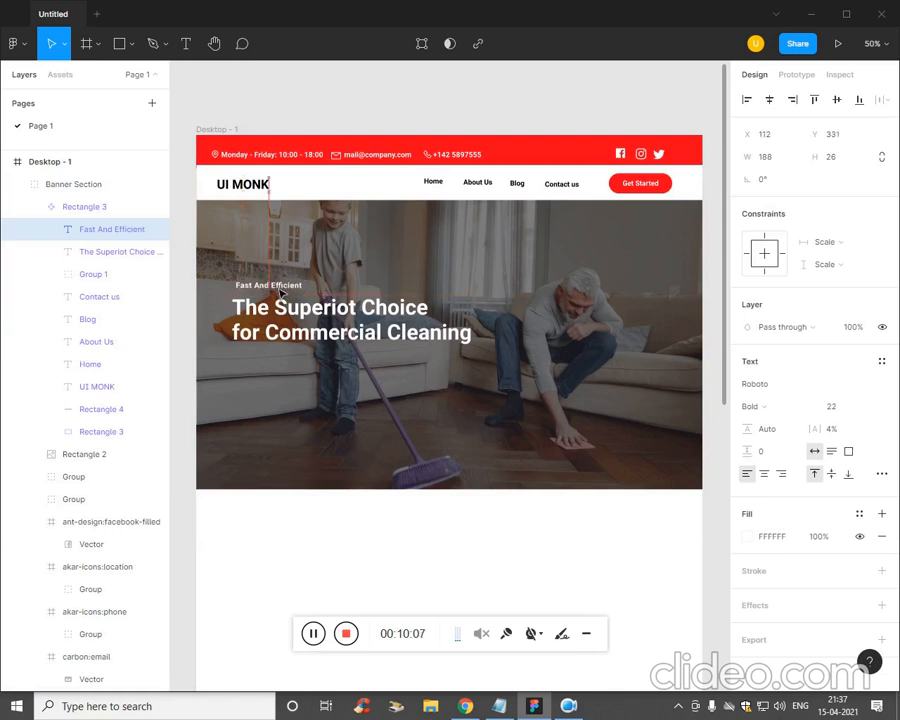
- Check the headline, hero frame Rectangle 3 and red top bar, then clear the selection
left_click(296, 317)
key("Right")
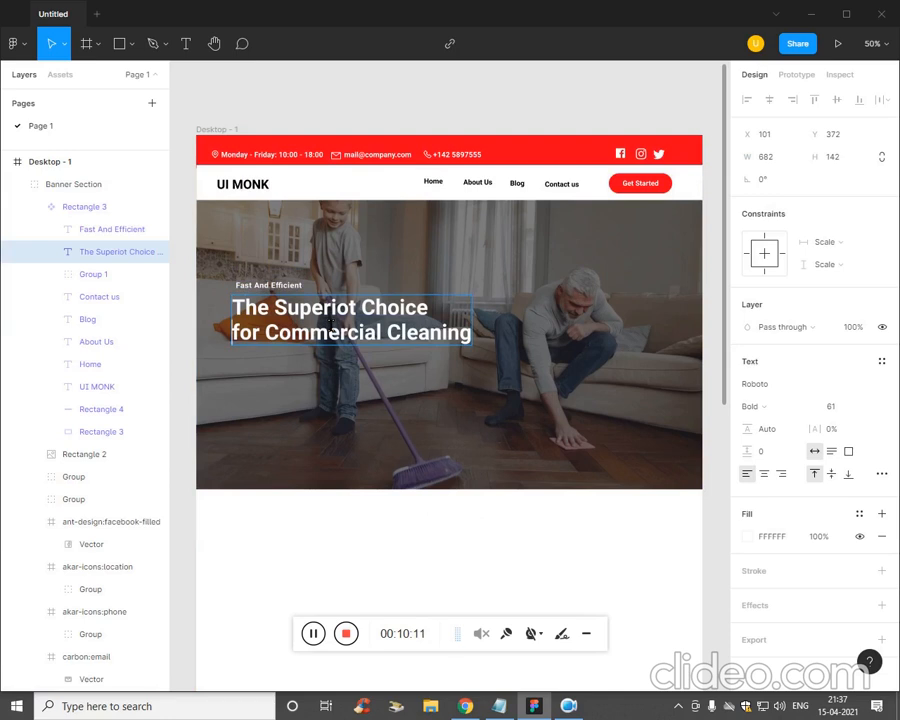
key("Escape")
left_click(418, 438)
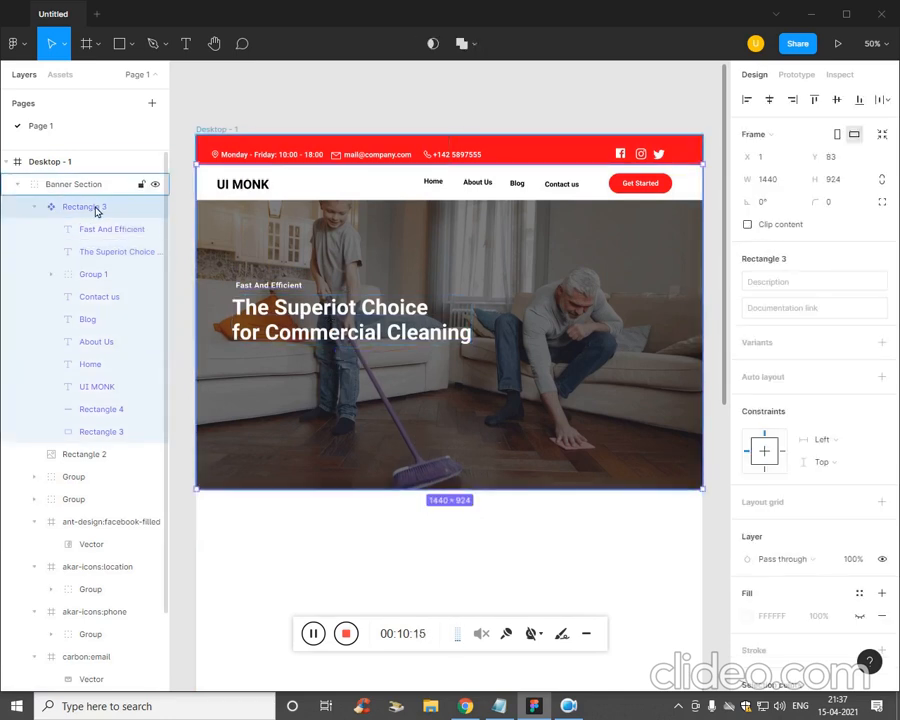
left_click(250, 150)
left_click(408, 550)
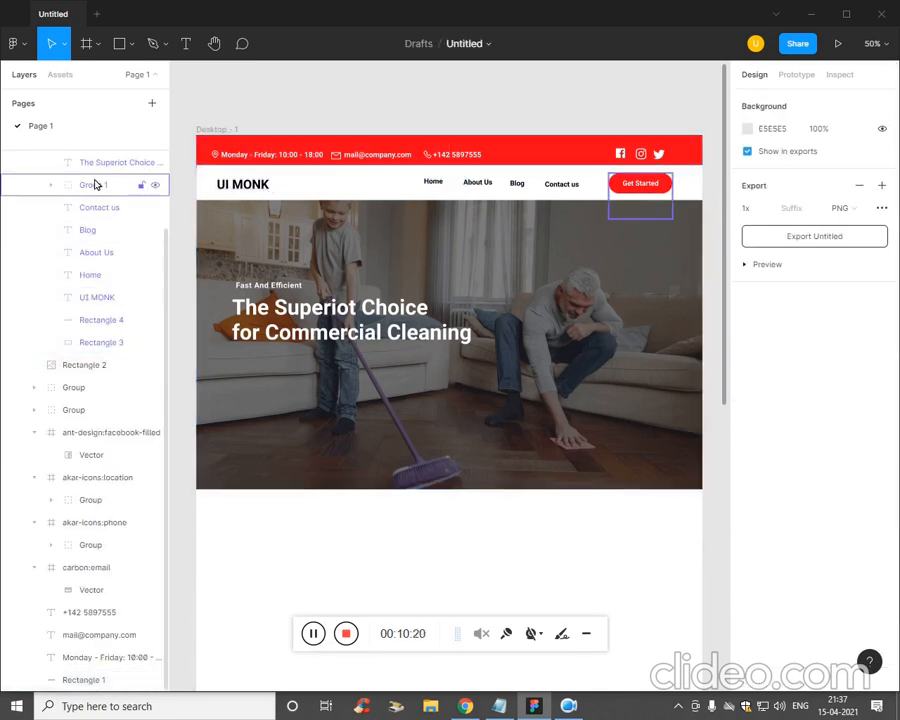
- Select the Desktop - 1 frame and switch to the Rectangle tool
scroll(117, 247, "up", 1)
scroll(117, 247, "up", 3)
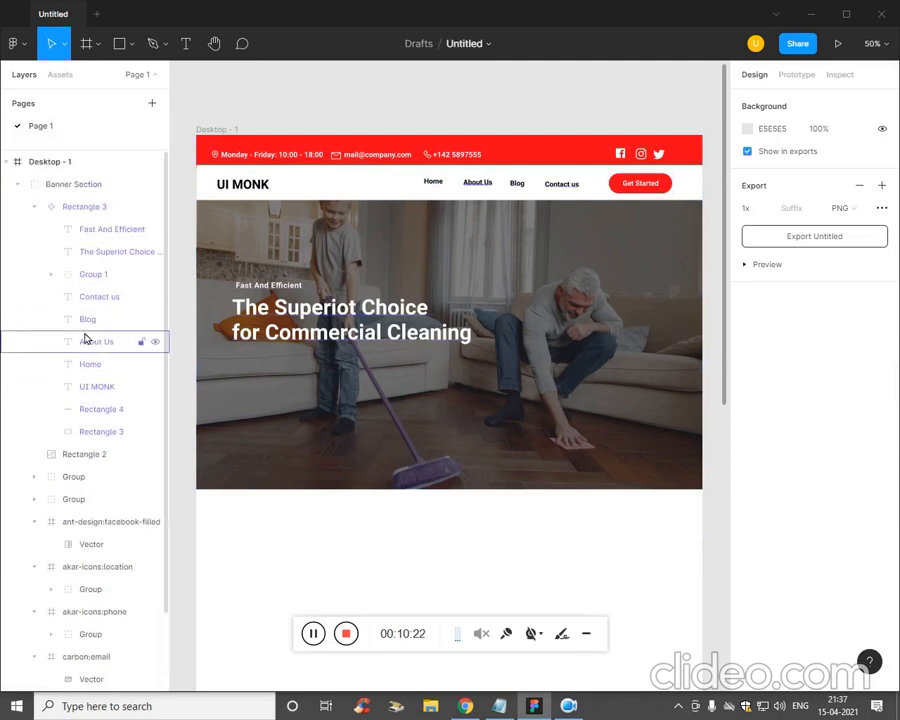
left_click(62, 162)
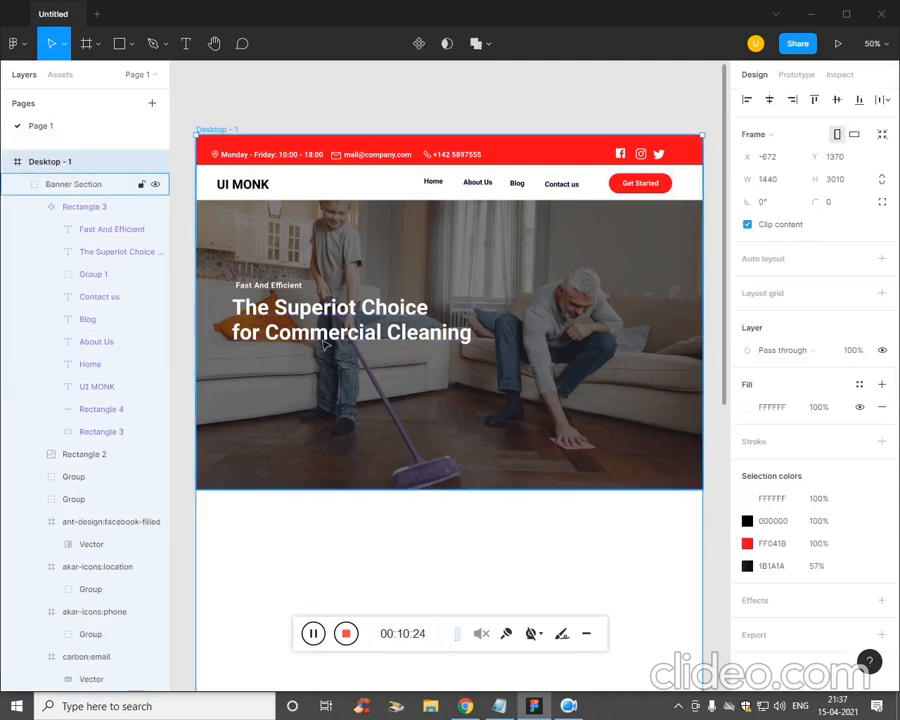
left_click(131, 44)
left_click(128, 79)
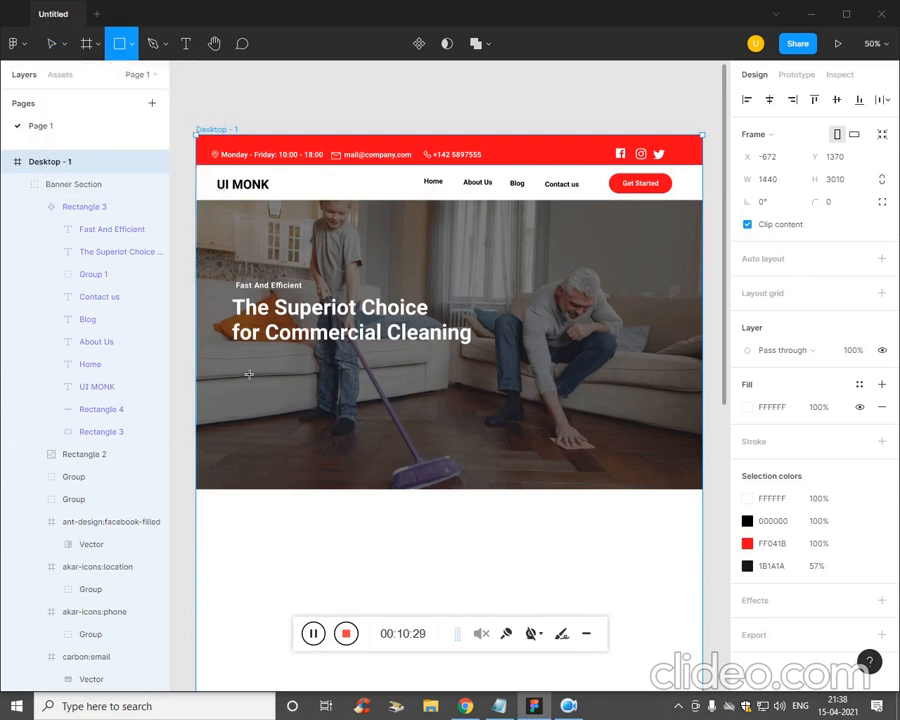
- Draw a rectangle below the headline and give it corner radius 50 to form a pill
left_click_drag(238, 364, 325, 400)
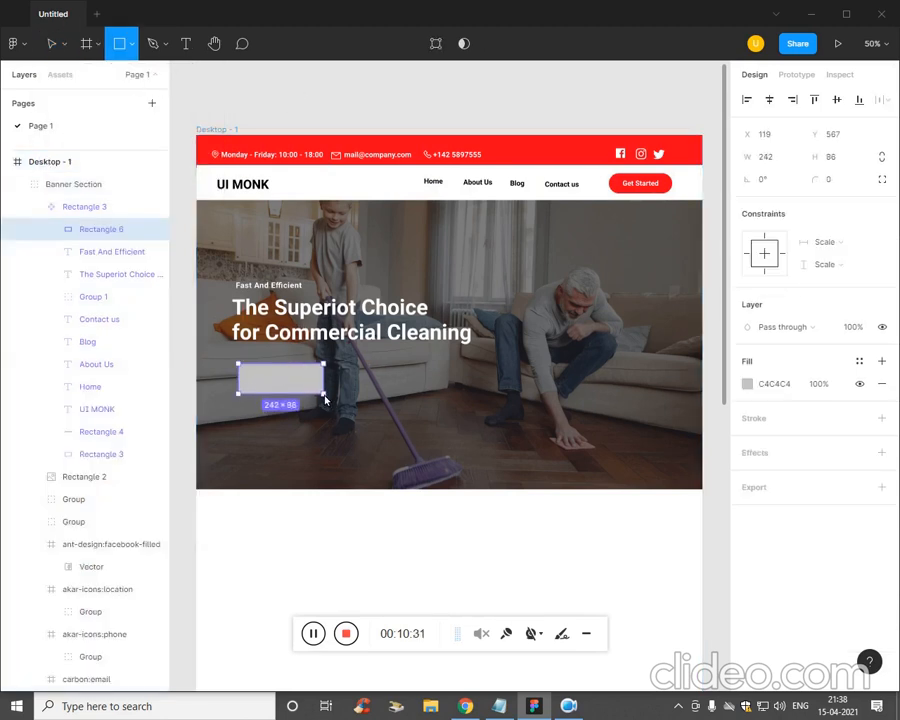
left_click(834, 179)
type("50")
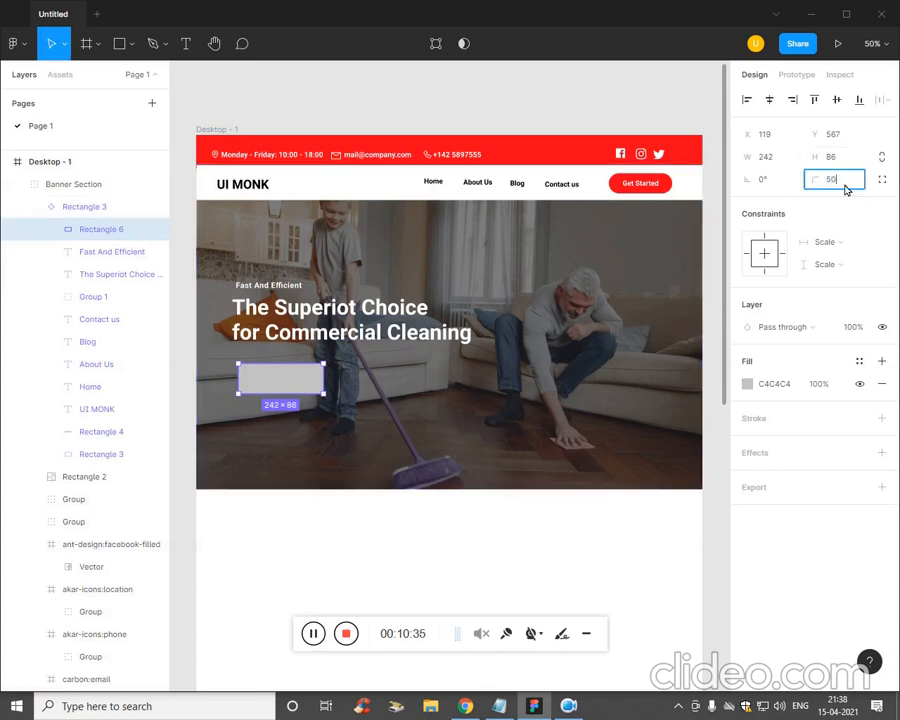
key("Return")
- Add 'Read More' text on the pill and colour it a light near-white
left_click(406, 440)
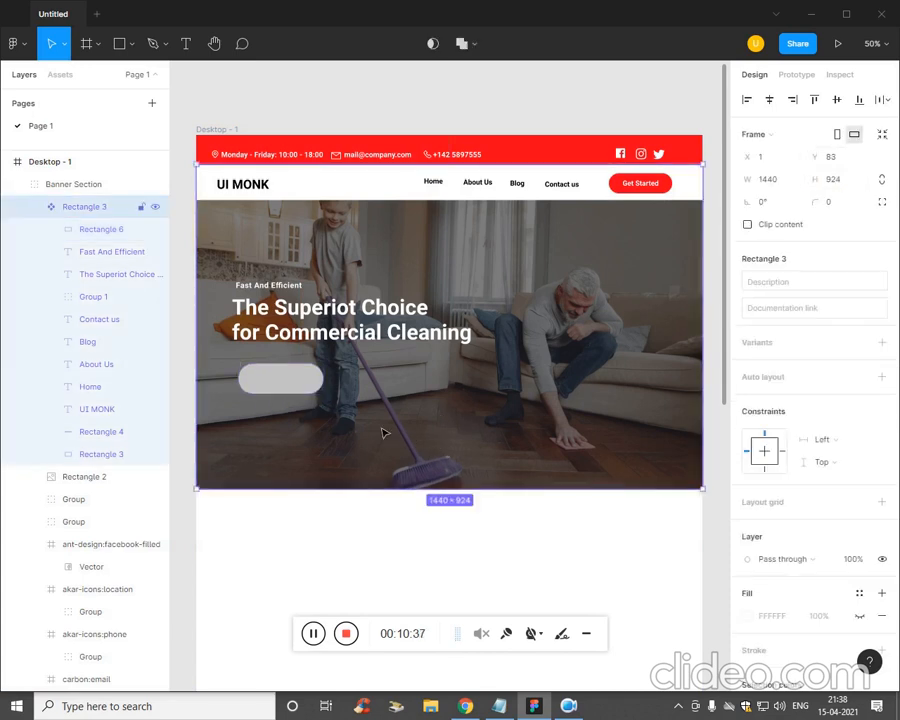
key("t")
left_click(276, 384)
type("R")
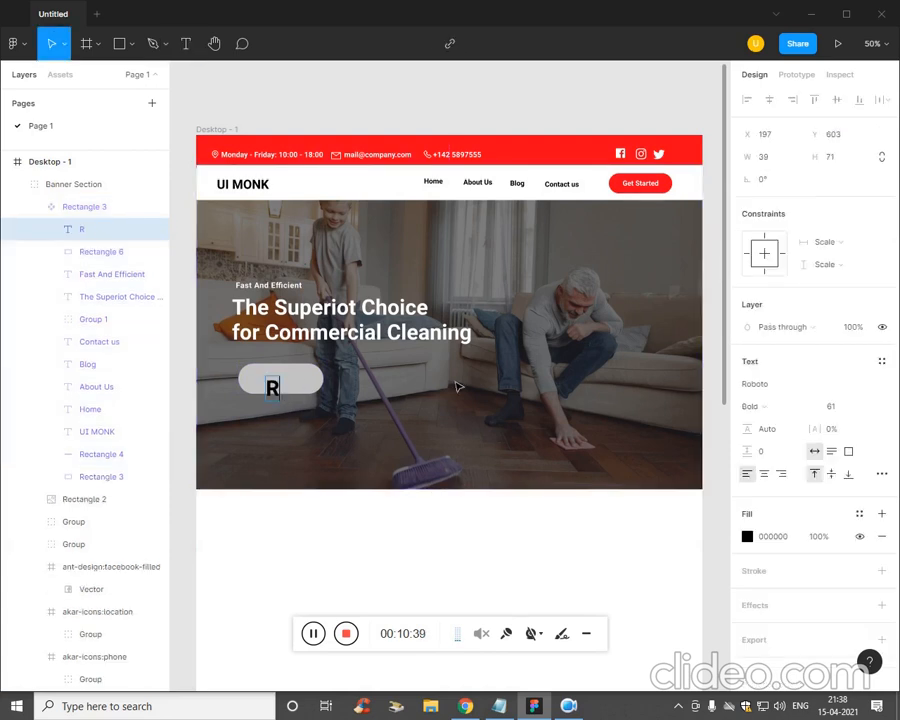
type("ead More")
key("ctrl+a")
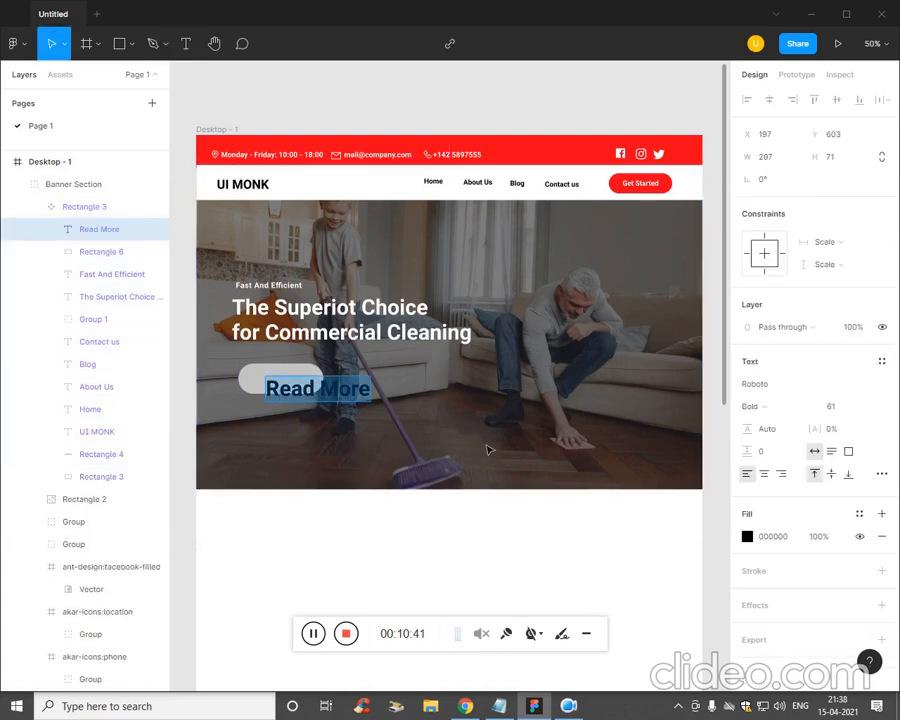
left_click(747, 536)
left_click_drag(629, 434, 563, 341)
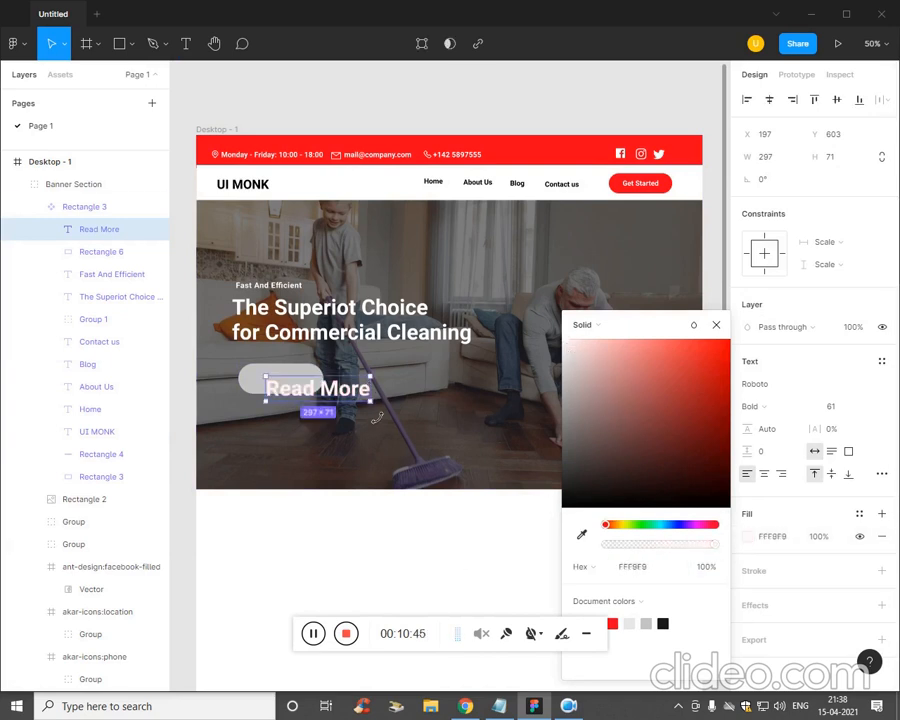
mouse_move(371, 389)
left_mouse_down()
mouse_move(352, 390)
mouse_move(371, 390)
left_mouse_up()
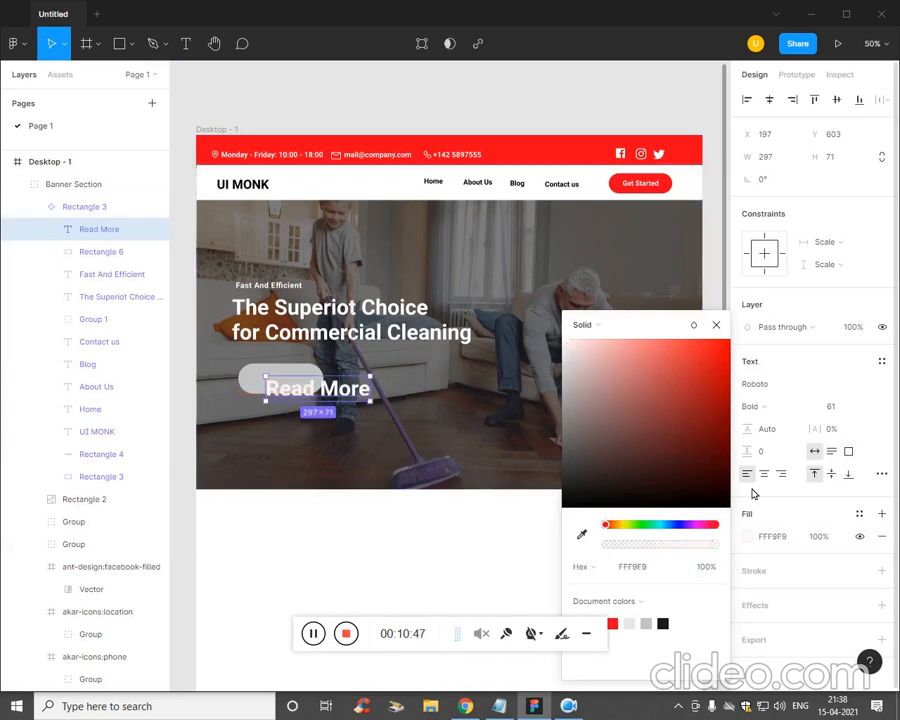
- Reduce the Read More font size to 37 and reselect its text layer
left_click(855, 407)
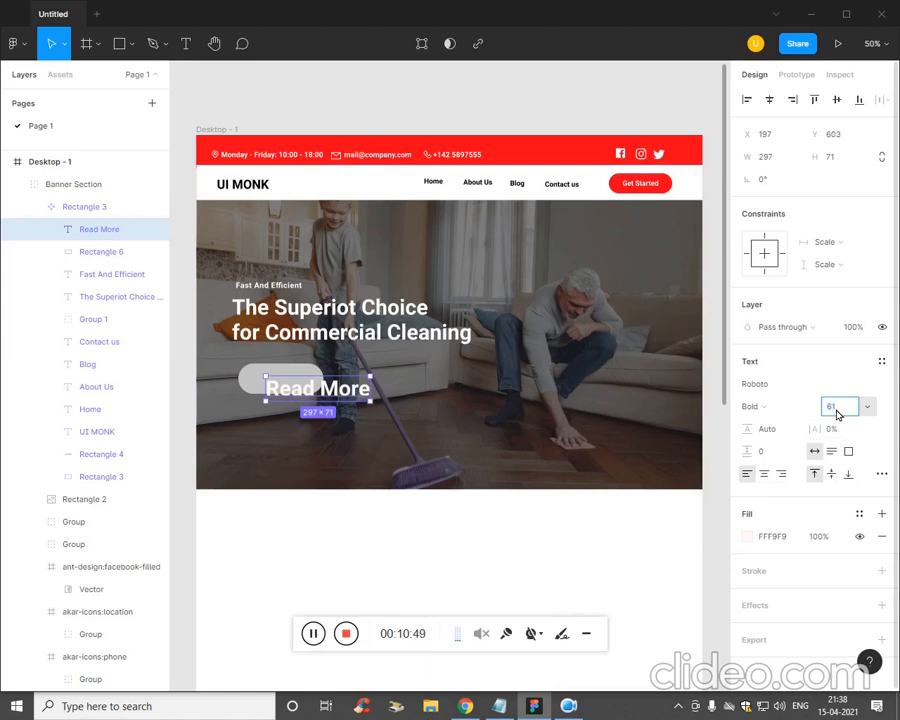
type("37")
key("Return")
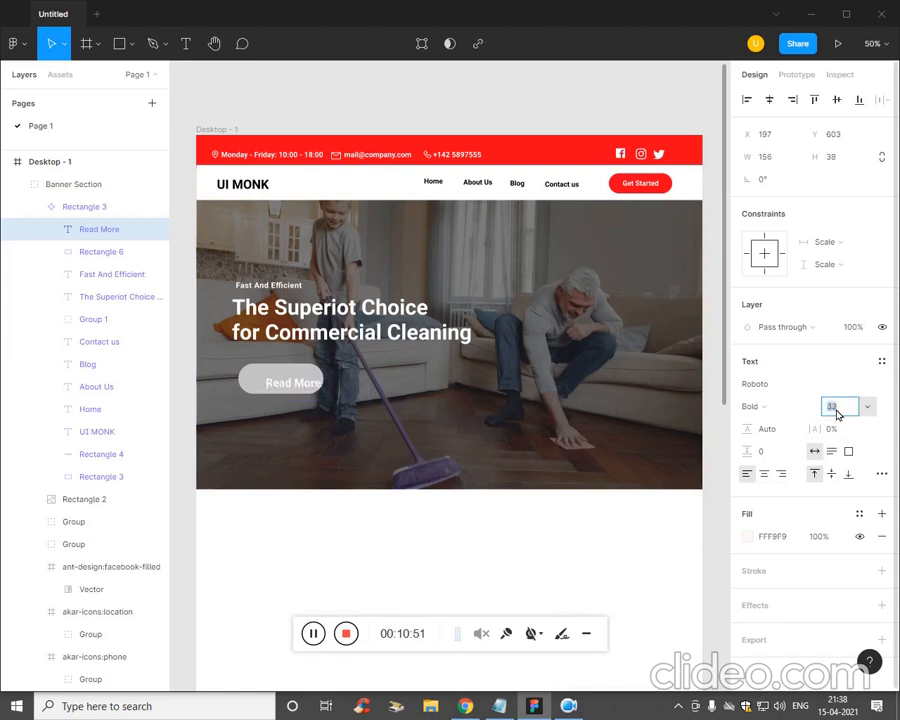
left_click(312, 403)
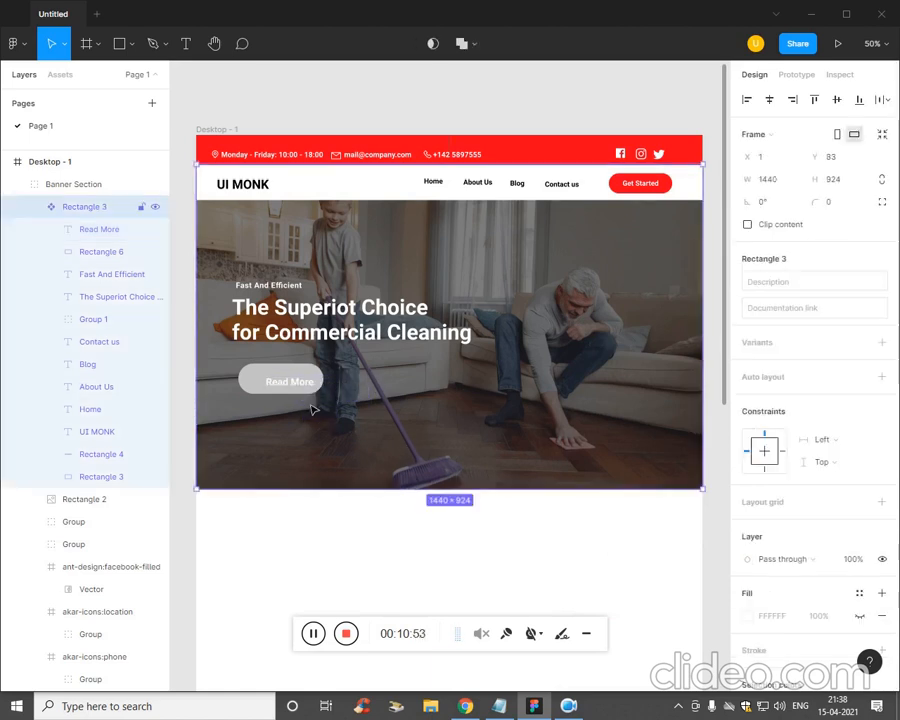
key("Escape")
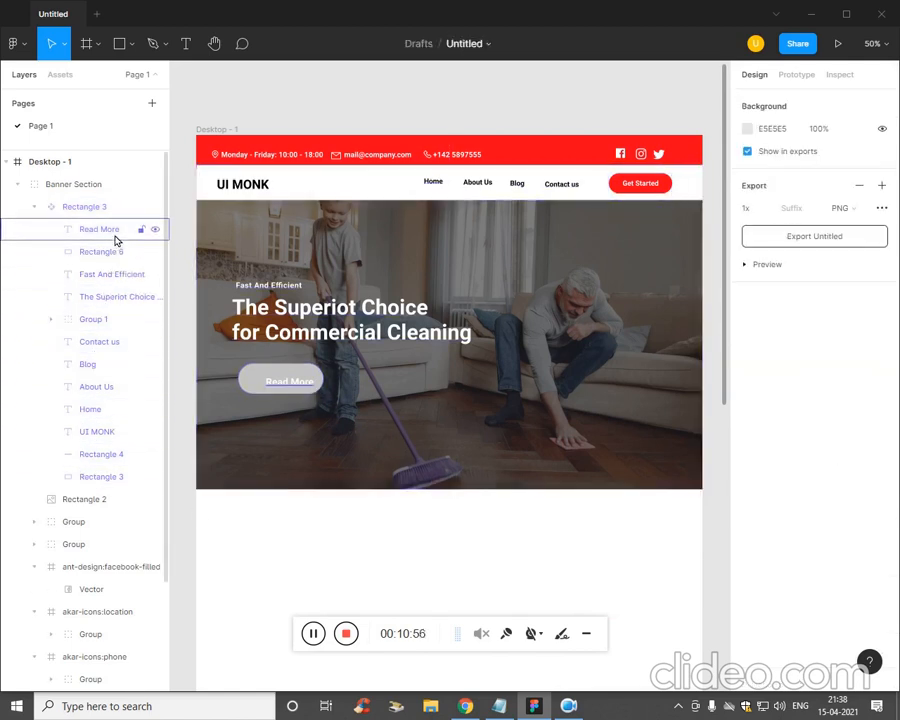
left_click(116, 234)
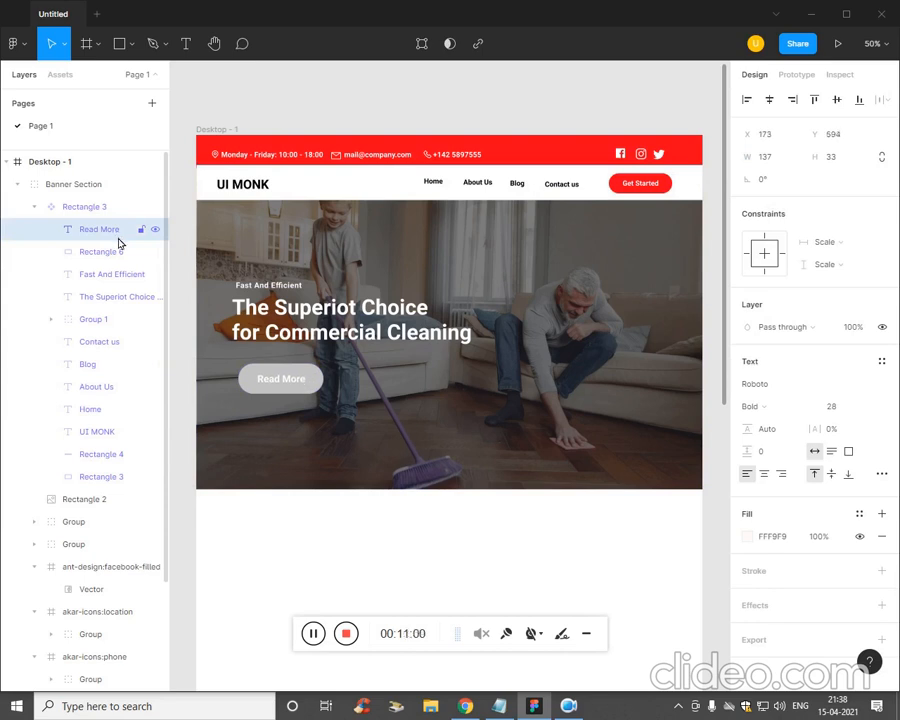
- Fill the Read More pill rectangle with the document's red
left_click(316, 400)
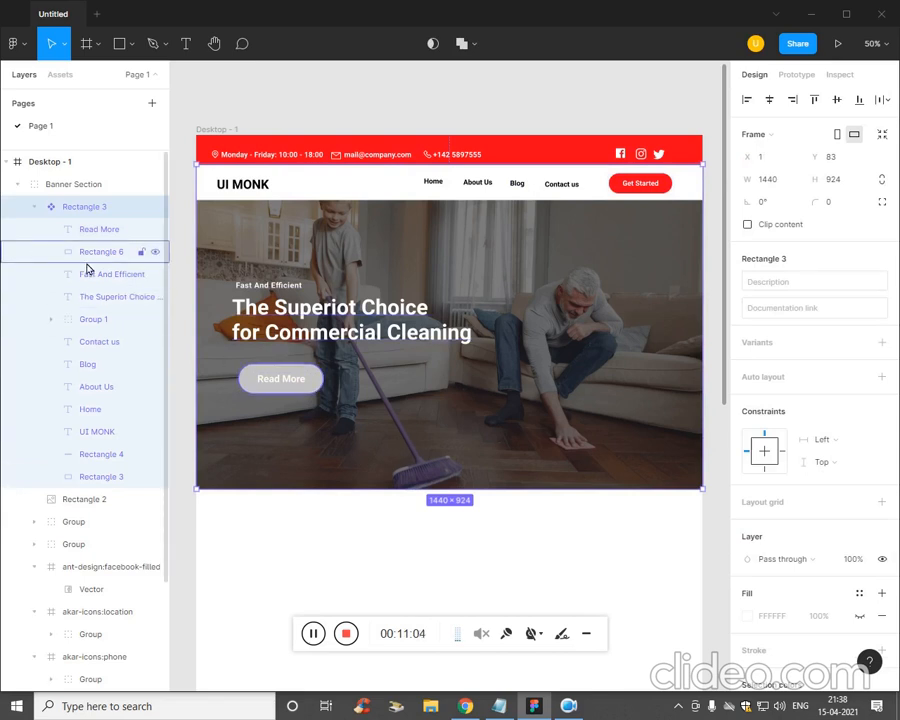
left_click(104, 233)
left_click(108, 254)
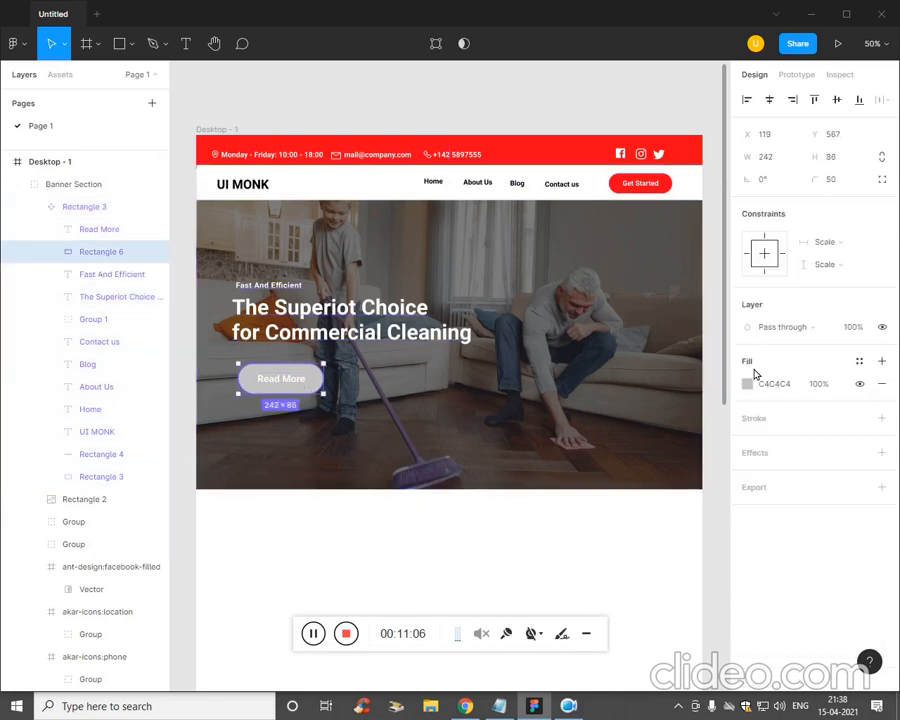
left_click(748, 385)
left_click(612, 624)
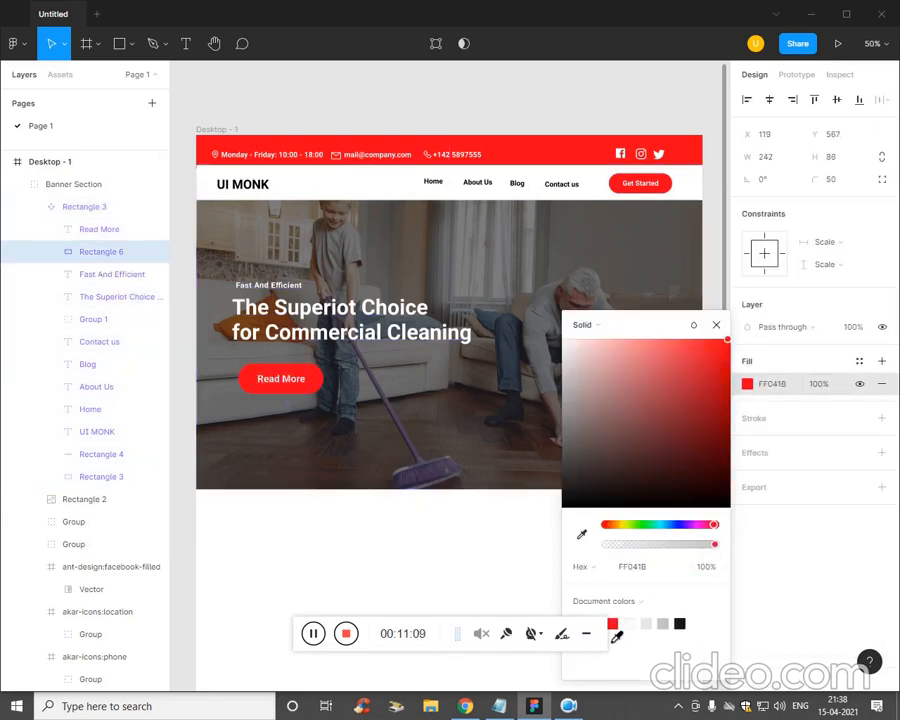
left_click(476, 574)
- Make the Read More button rectangle slightly shorter
left_click(328, 394)
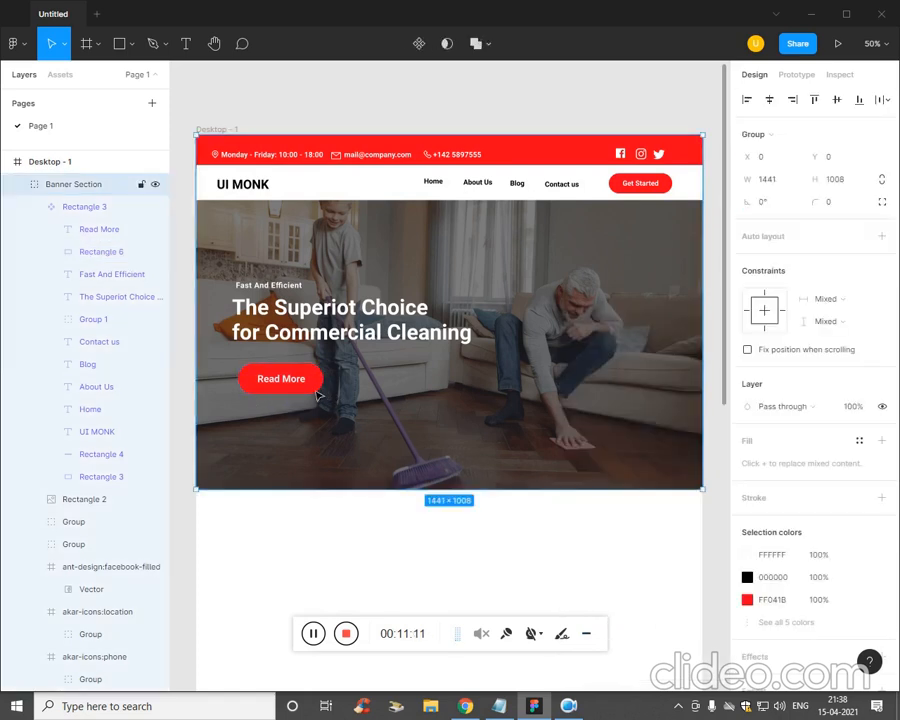
left_click(72, 247)
key("Escape")
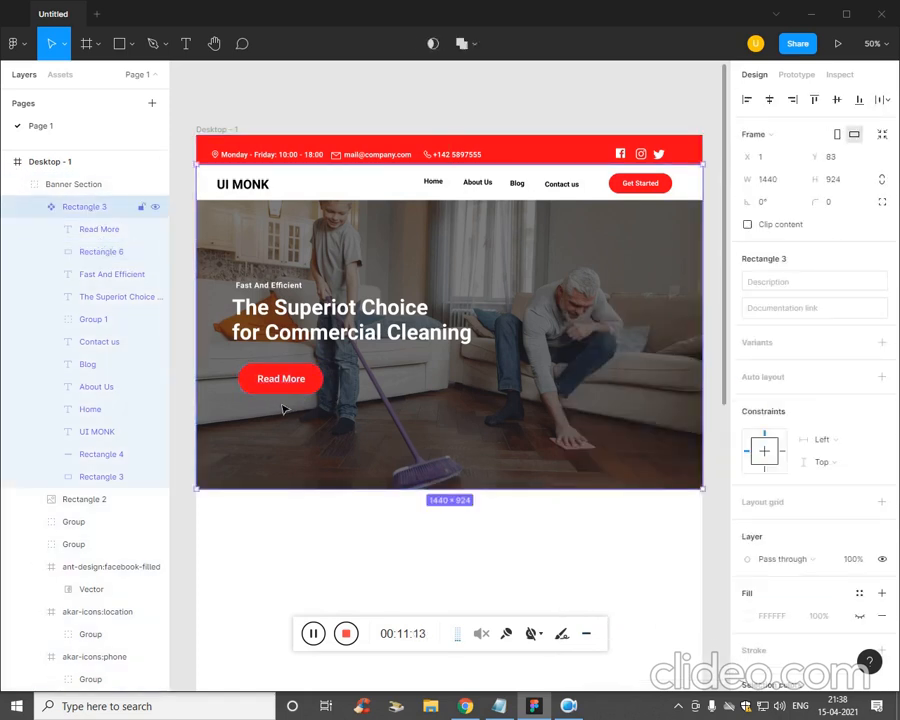
left_click(122, 252)
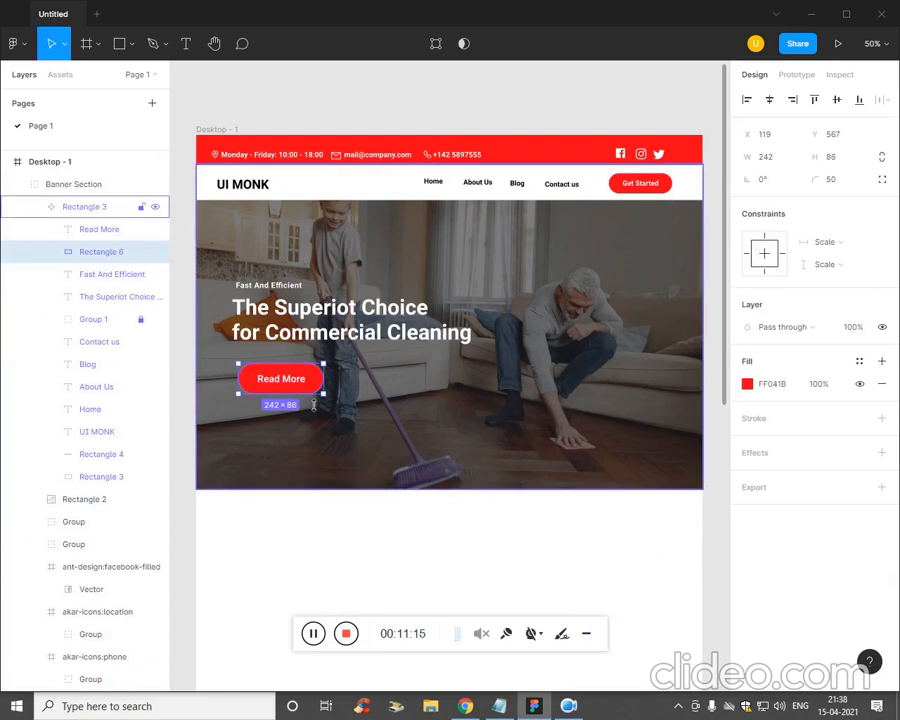
mouse_move(314, 404)
left_mouse_down()
mouse_move(317, 390)
mouse_move(328, 390)
left_mouse_up()
- Nudge the Read More label 1 px right on the button
left_click(121, 233)
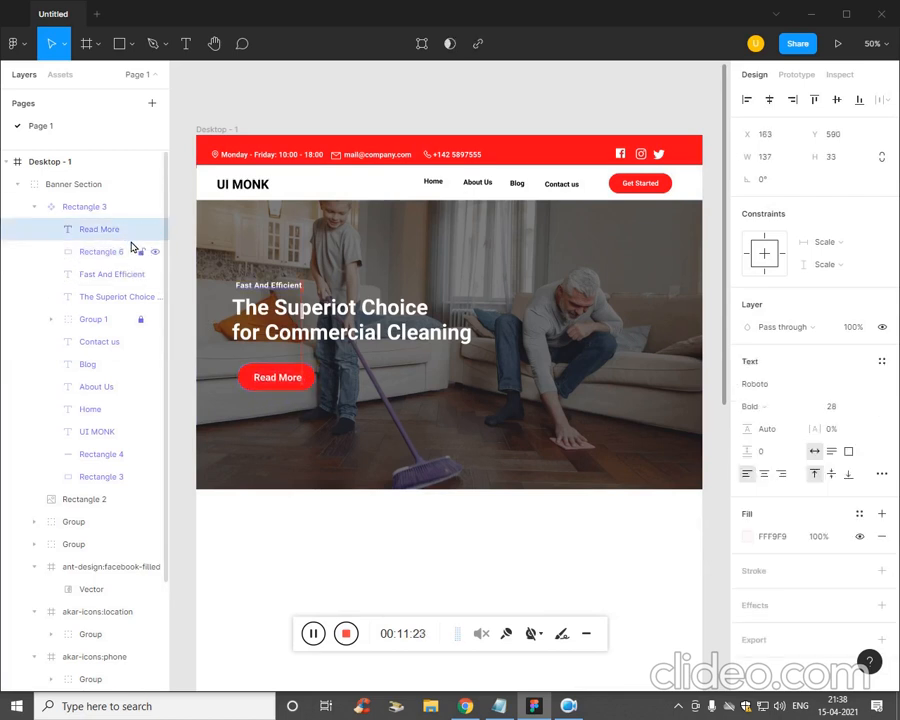
left_click(333, 405)
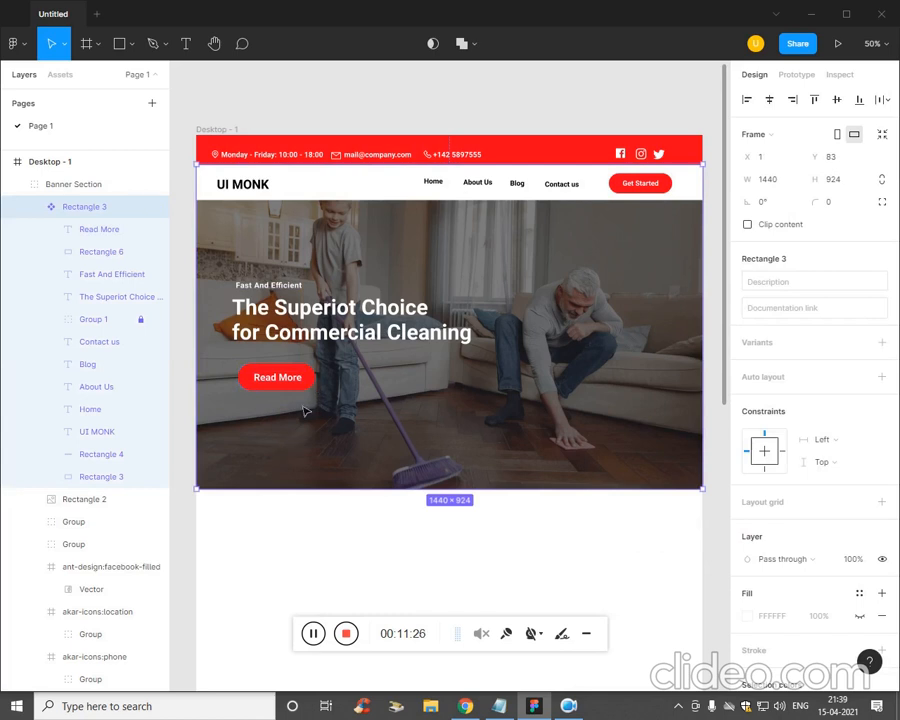
left_click(97, 256)
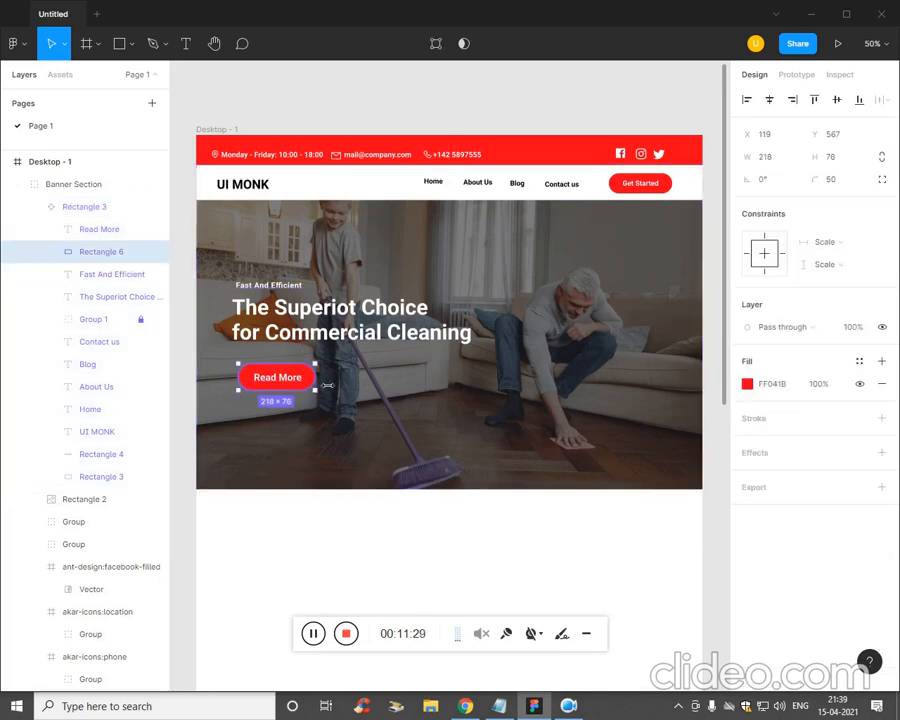
left_click(119, 237)
key("Right")
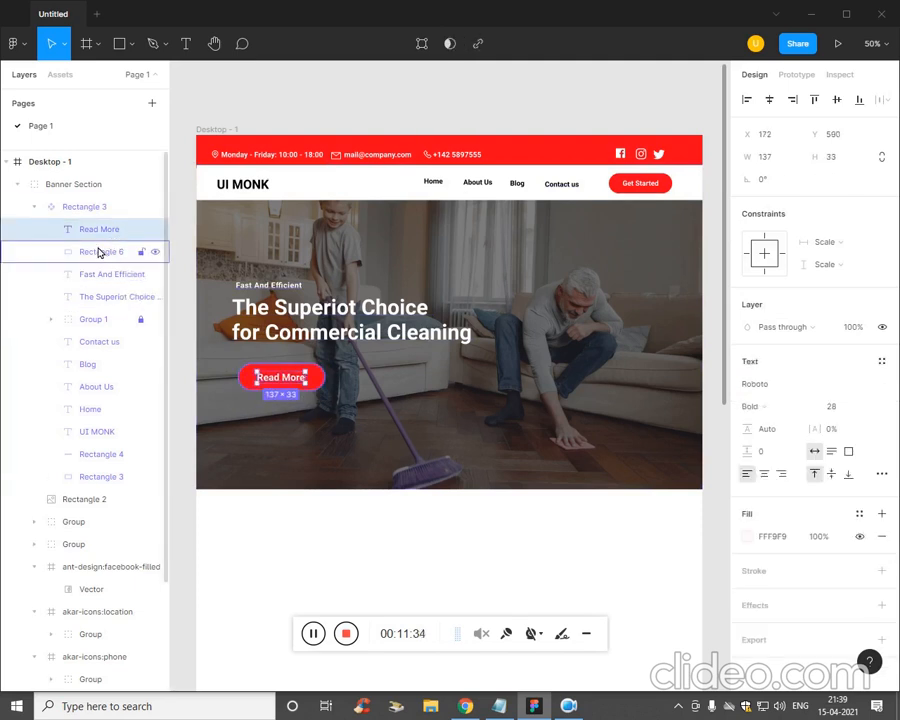
- Group the label and button as Group 2 and move it up-left under the headline
left_click(100, 258, "shift")
key("ctrl+g")
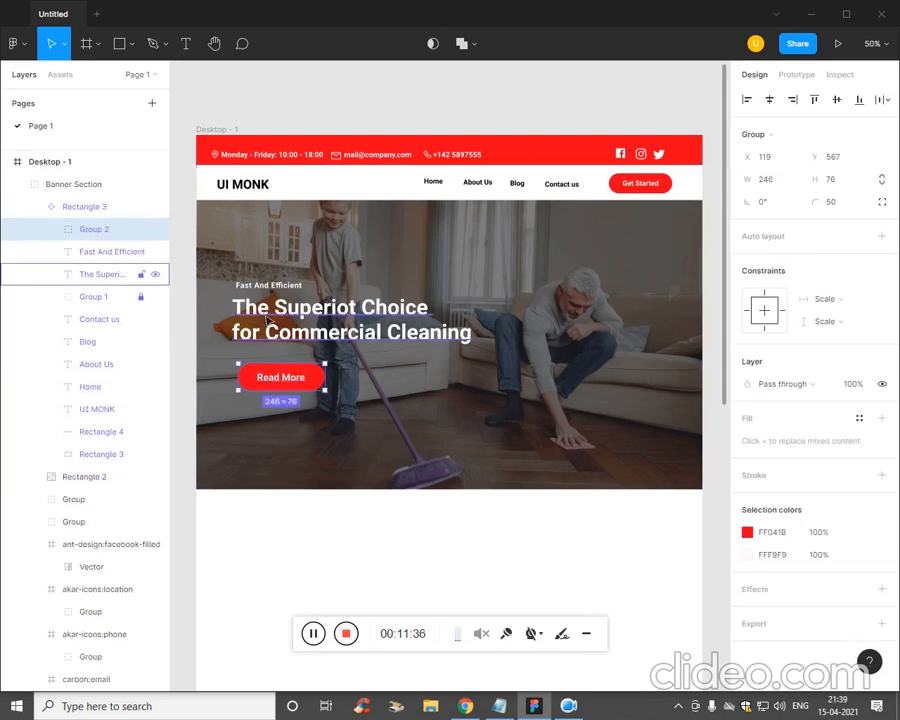
key("Up")
key("Up")
key("Up")
key("Up")
key("Up")
key("Up")
key("Up")
key("Up")
key("Up")
key("Up")
key("Up")
key("Up")
key("Up")
key("Up")
key("Up")
key("Up")
key("Up")
key("Up")
key("Up")
key("Up")
key("Left")
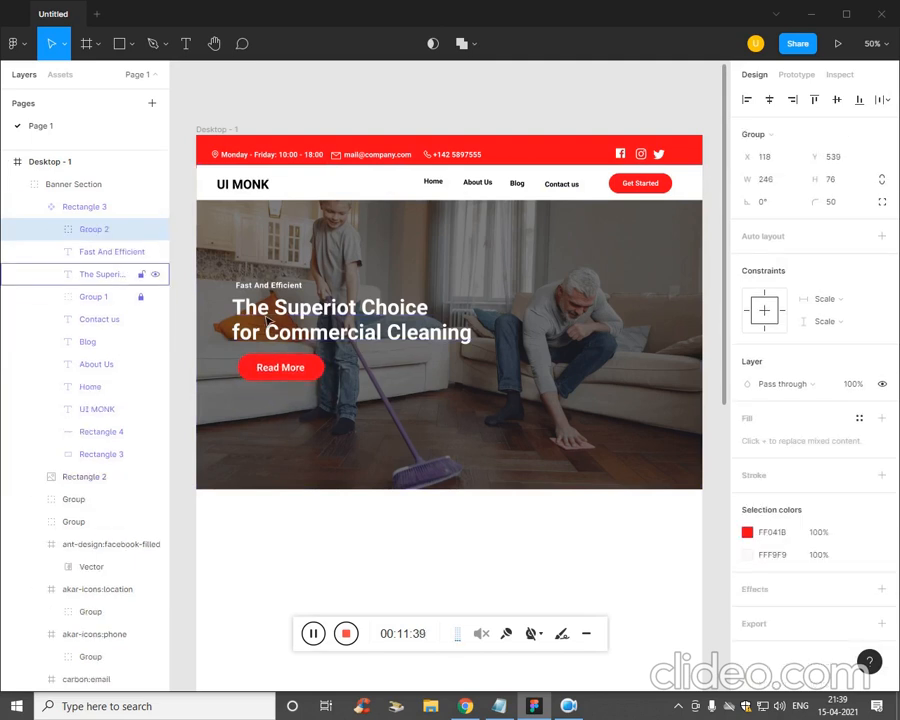
key("Left")
key("Left")
key("Left")
key("Left")
key("Left")
key("Left")
key("Left")
key("Left")
key("Left")
key("Left")
key("Left")
key("Left")
key("Left")
key("Left")
key("Left")
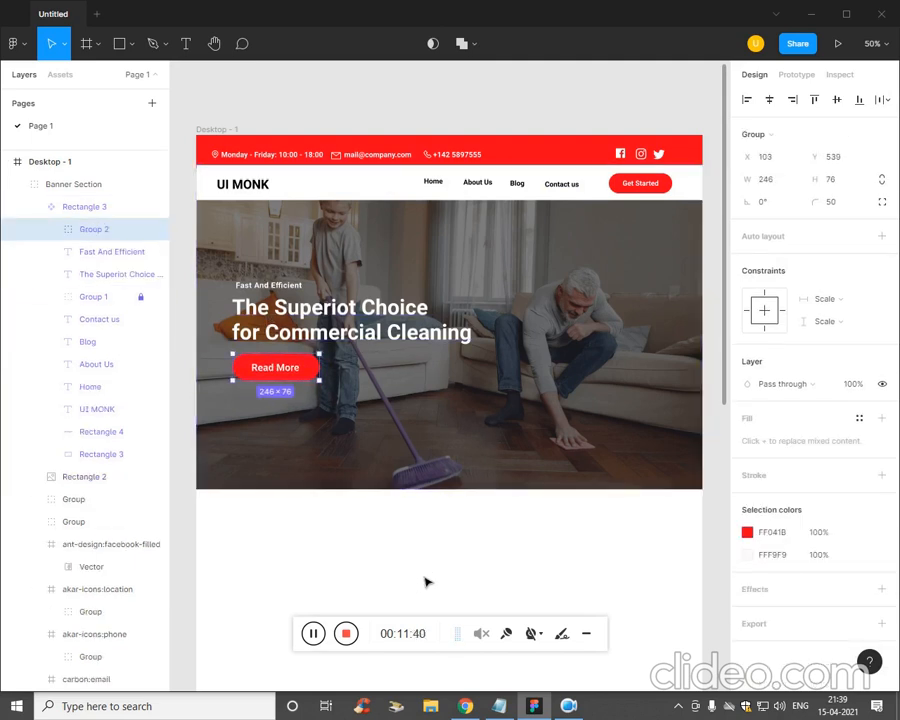
left_click(425, 582)
key("ctrl+minus")
key("ctrl+equal")
scroll(437, 509, "down", 1)
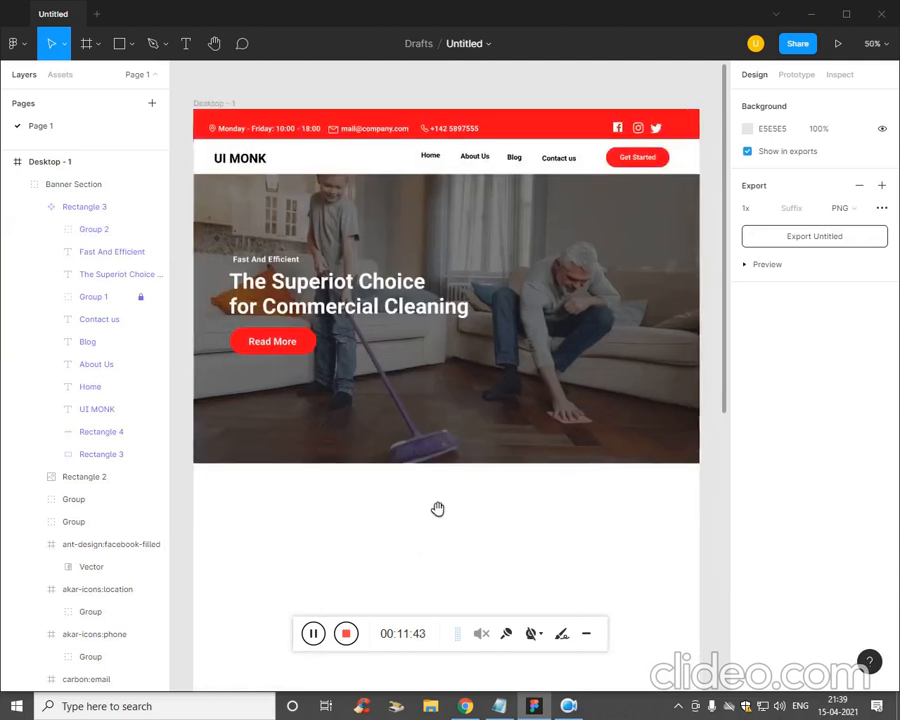
- Draw a card rectangle overlapping the hero's bottom edge
scroll(437, 509, "down", 2)
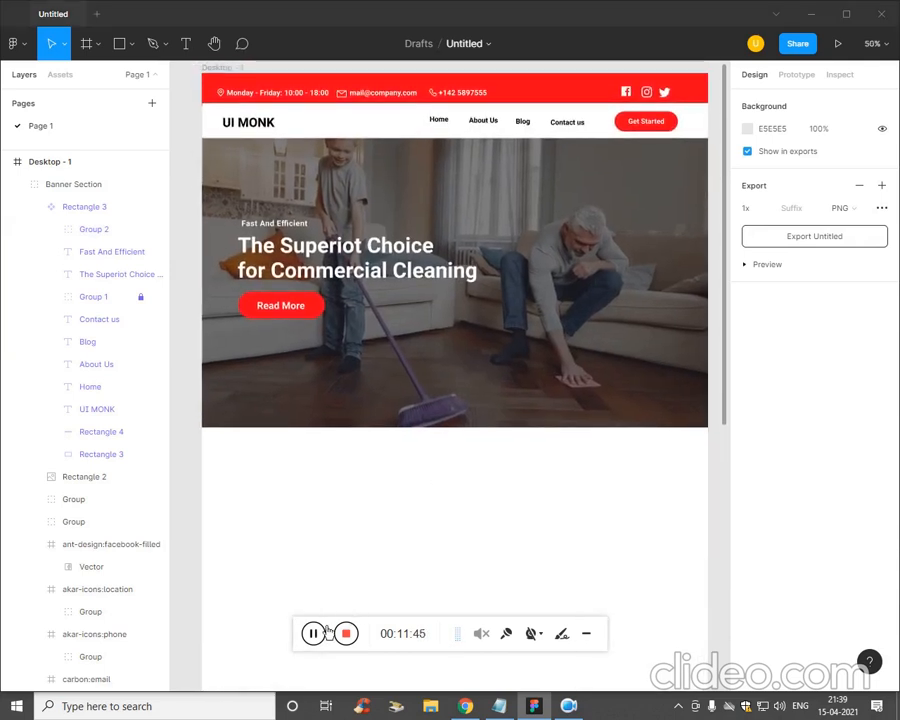
left_click(131, 44)
left_click(126, 80)
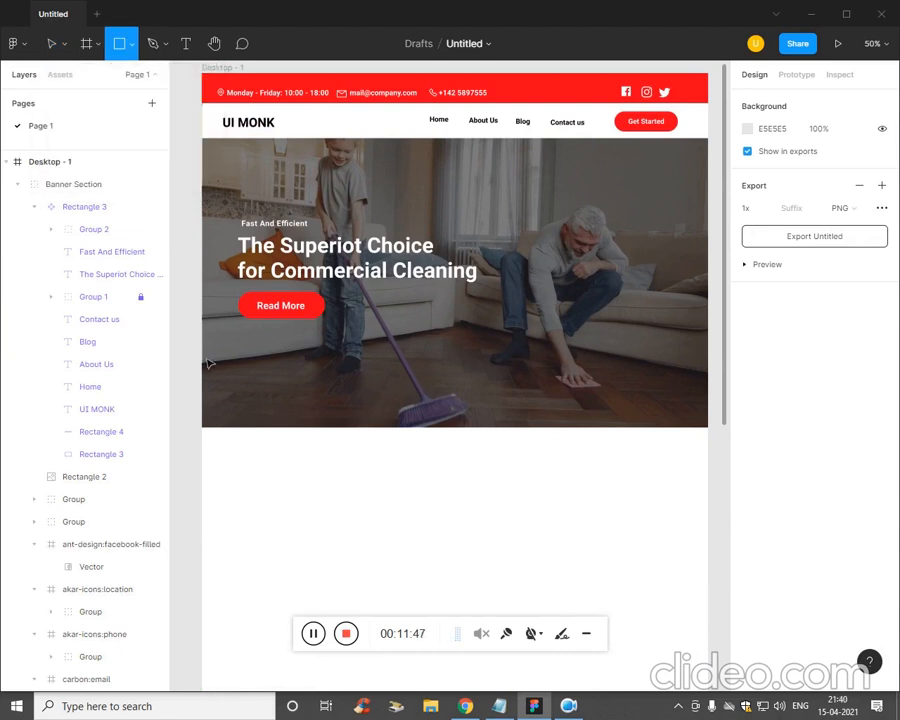
mouse_move(249, 386)
left_mouse_down()
mouse_move(406, 530)
mouse_move(404, 542)
mouse_move(392, 538)
mouse_move(395, 514)
left_mouse_up()
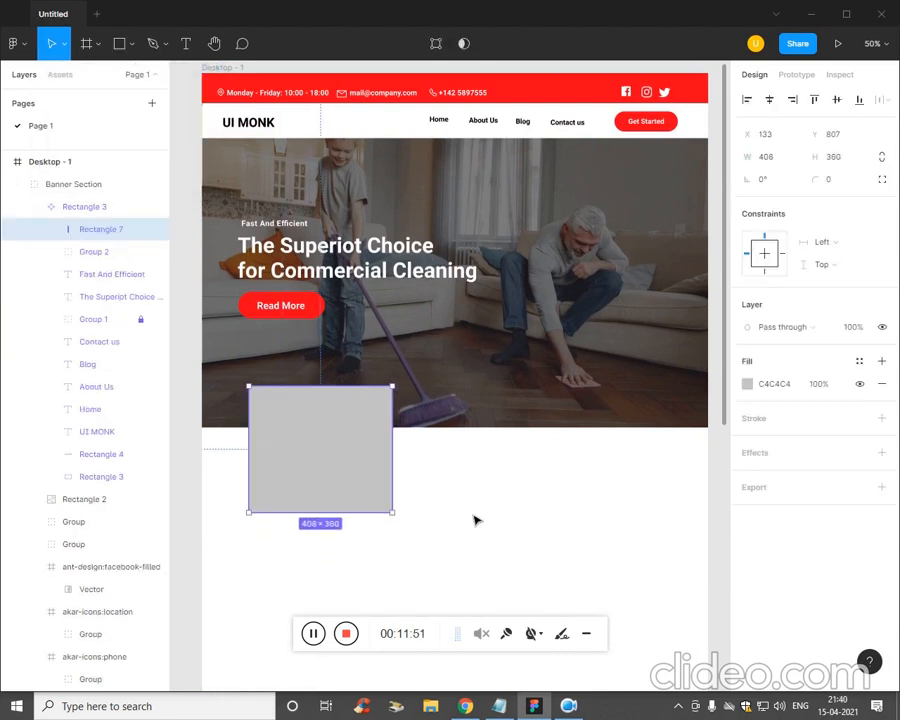
- Check the feature card text in the notes, then fill the rectangle with FFFFFF
left_click(499, 706)
left_click(643, 395)
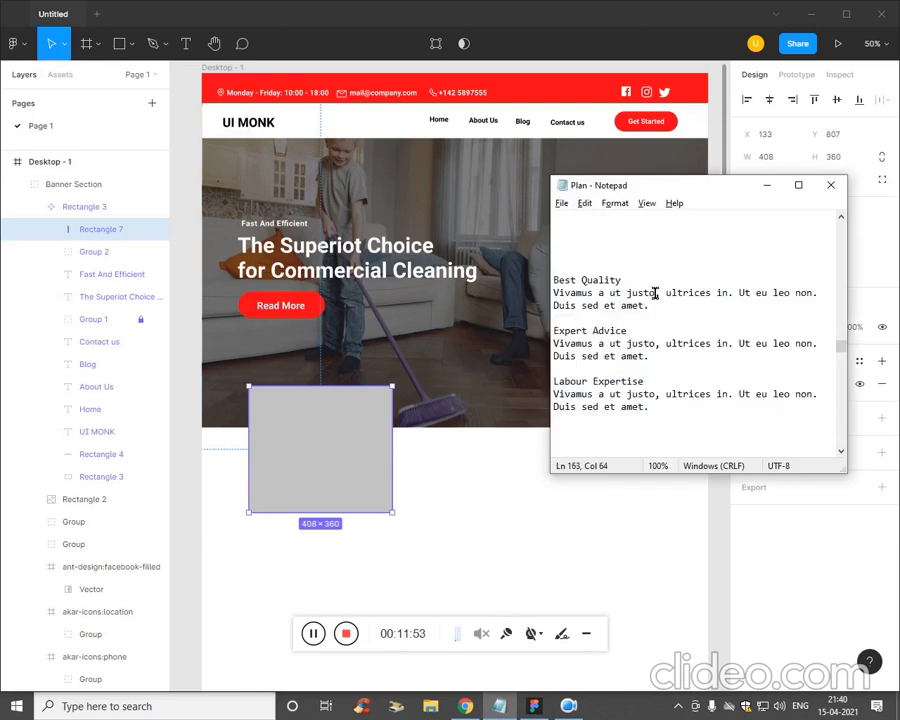
left_click(402, 518)
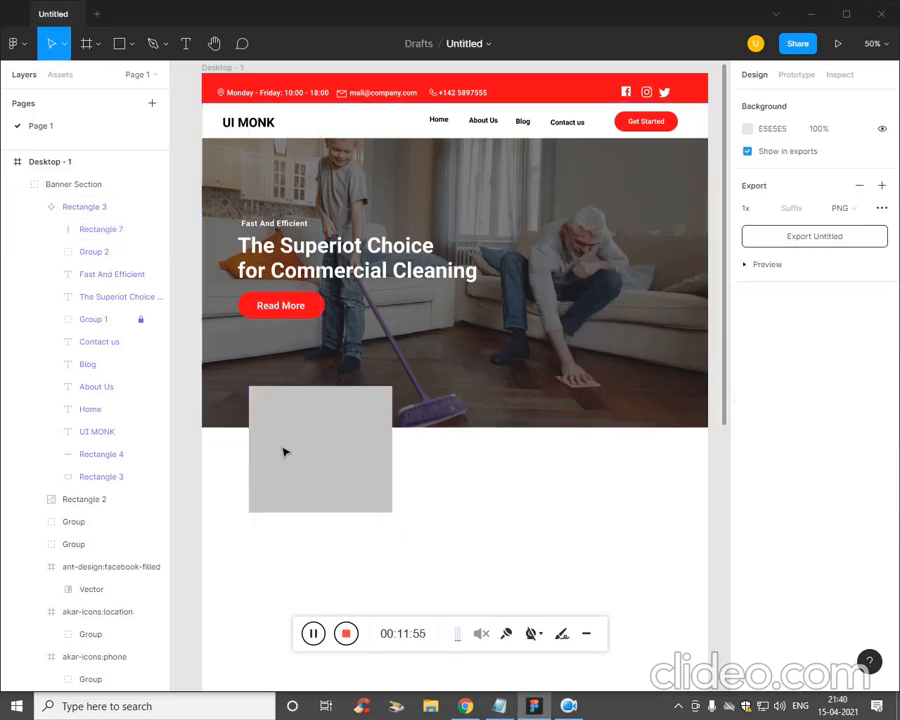
left_click(346, 468)
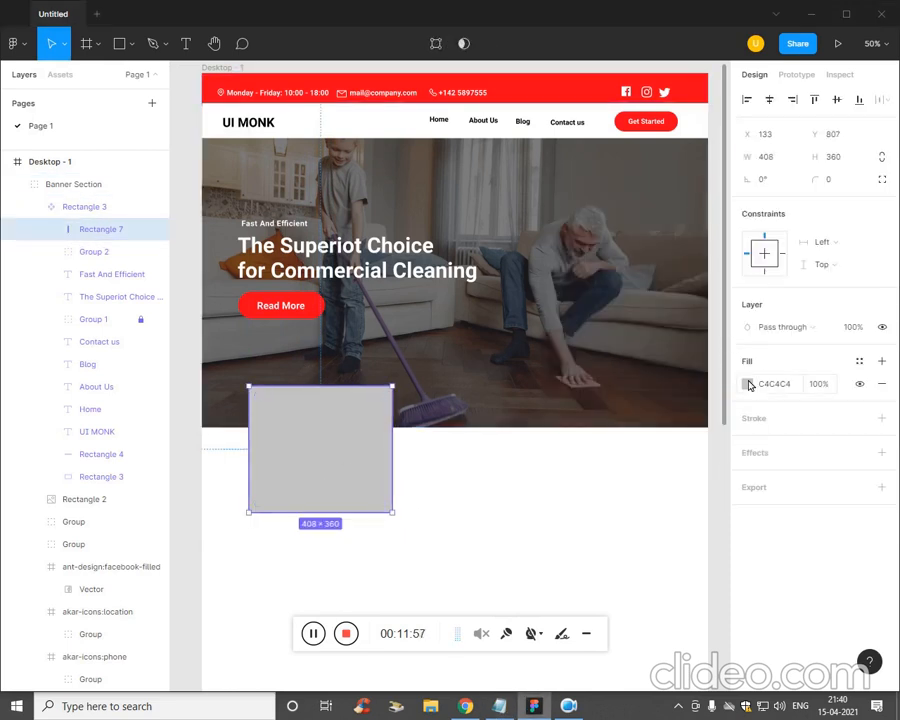
left_click(749, 385)
type("FFFFFF")
left_click(402, 524)
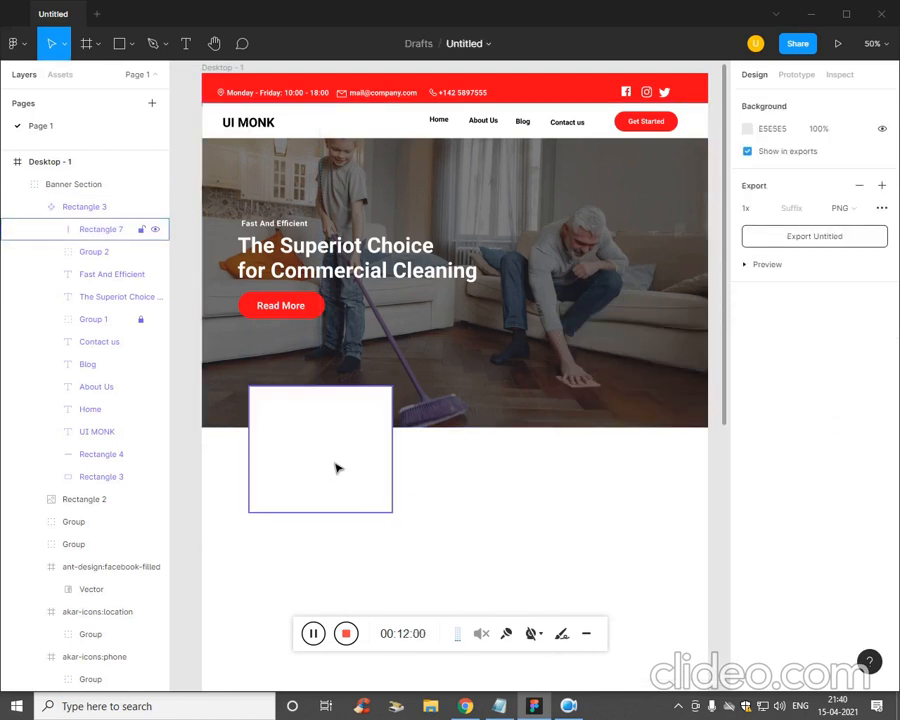
- Drop the clarity:process-on-vm-line icon from the Iconify plugin onto the white card
left_click(14, 43)
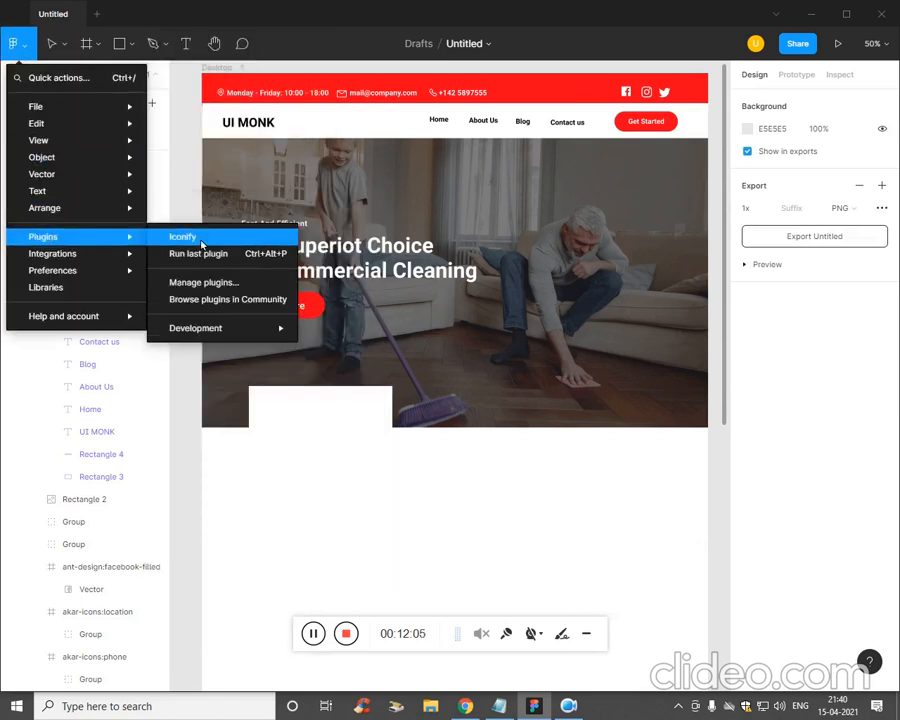
left_click(183, 237)
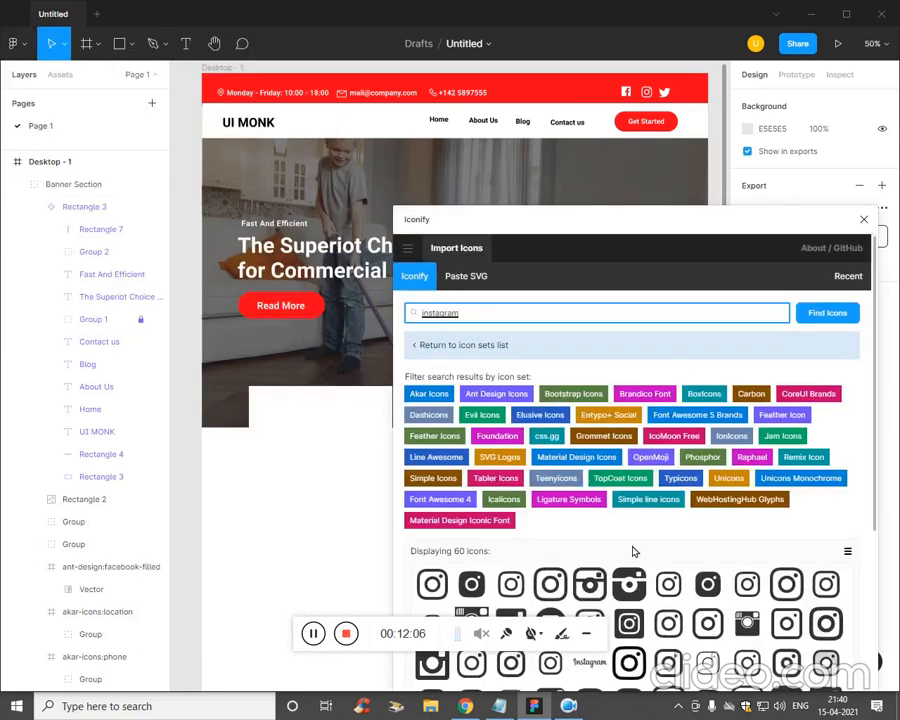
scroll(825, 502, "down", 5)
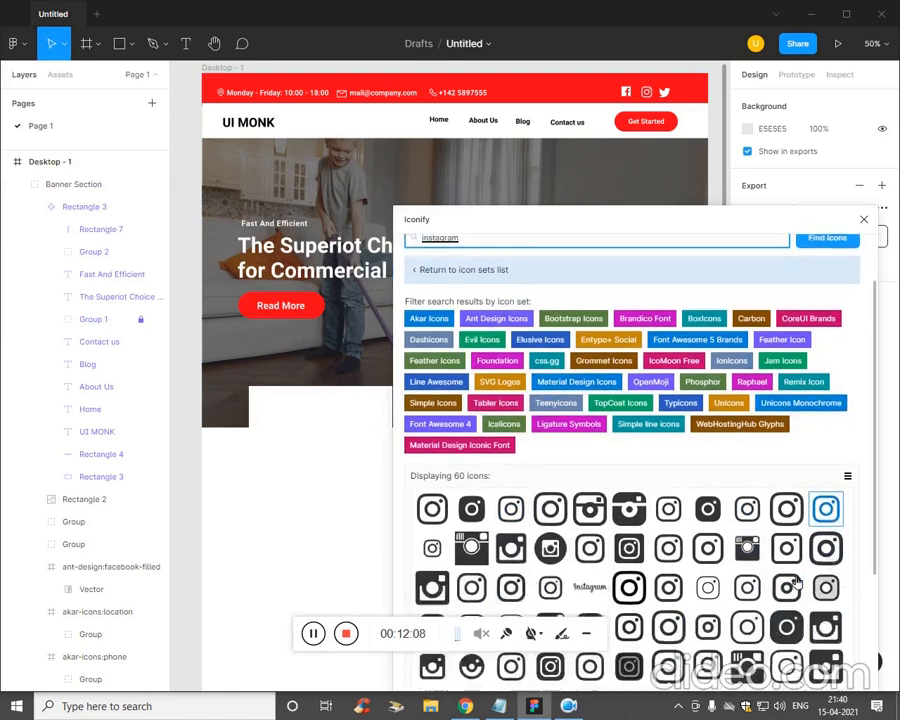
scroll(617, 527, "up", 1)
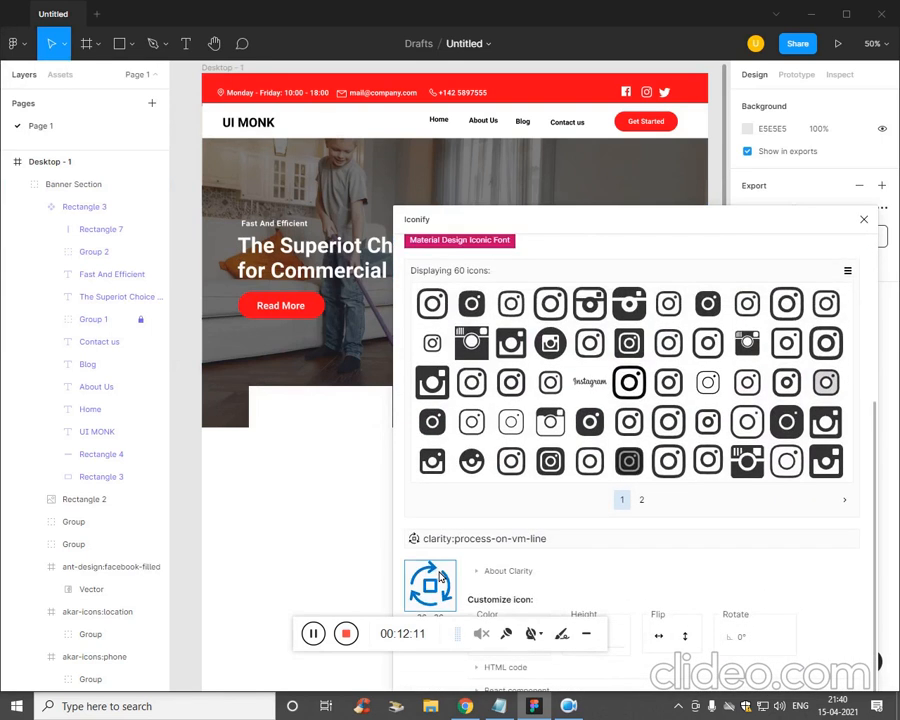
left_click_drag(436, 583, 350, 484)
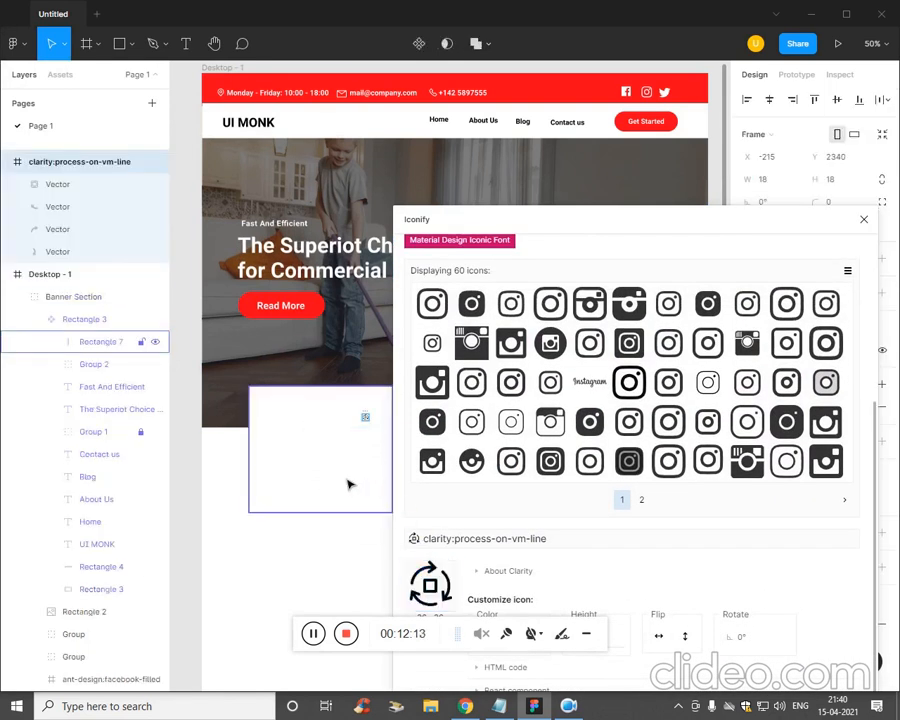
left_click(864, 219)
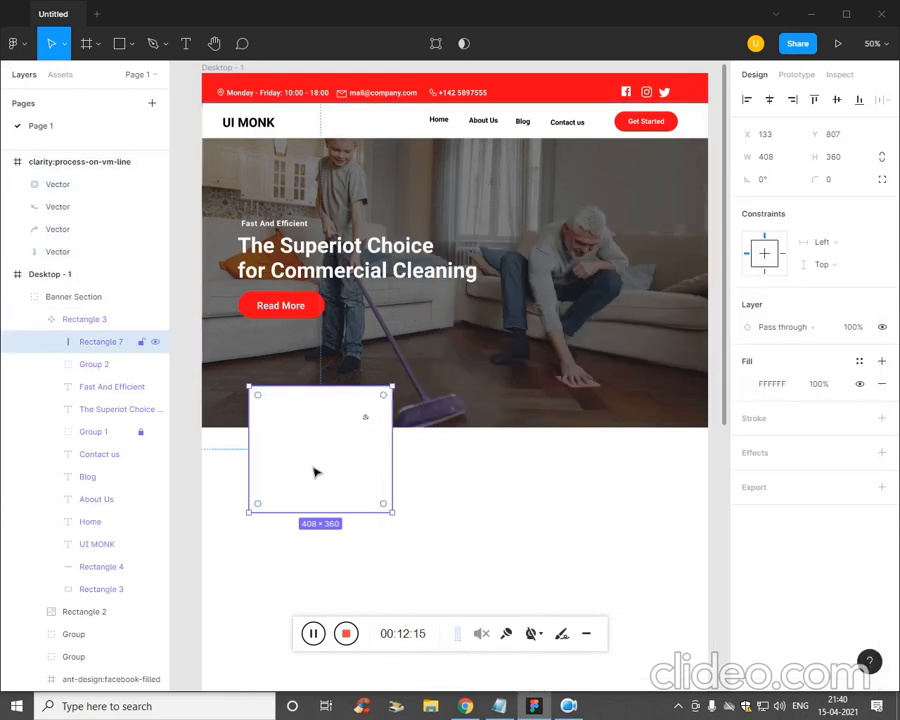
- Zoom in on the small process icon and begin enlarging its frame
left_click(370, 421)
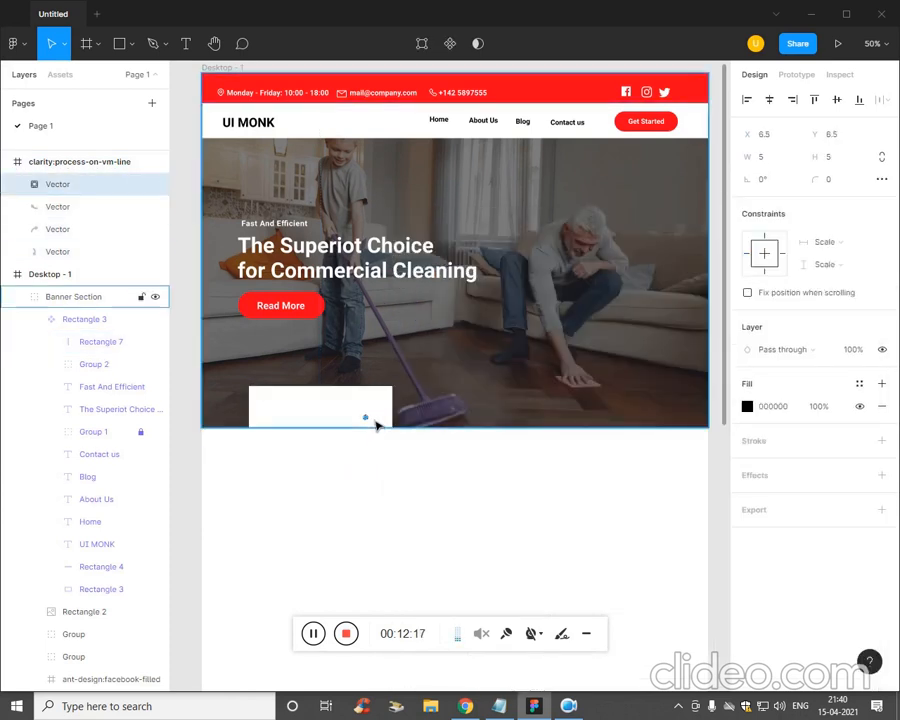
scroll(363, 430, "up", 6)
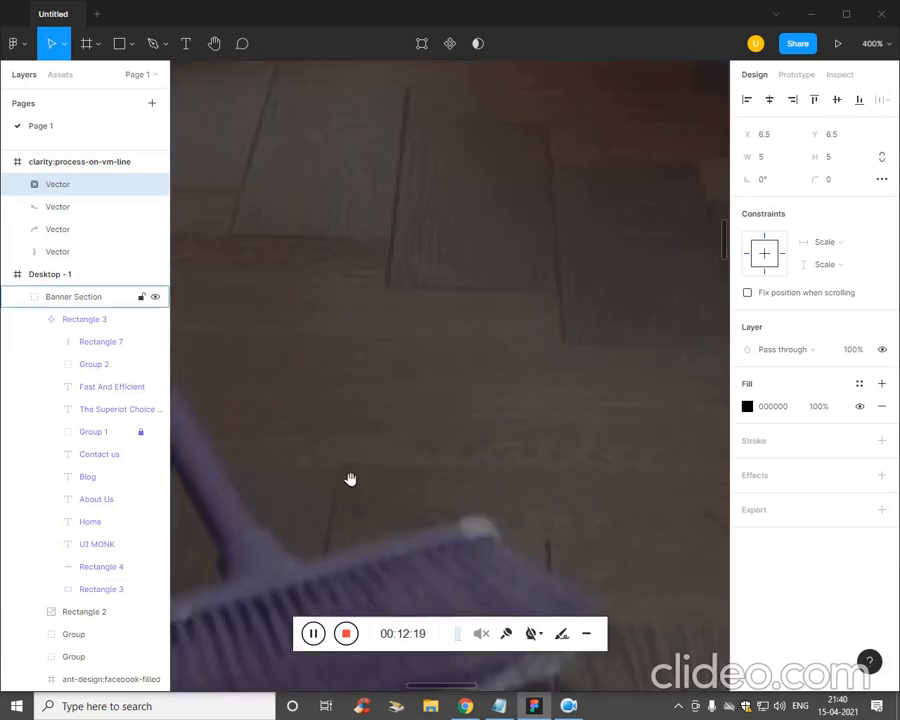
left_click_drag(348, 476, 628, 350)
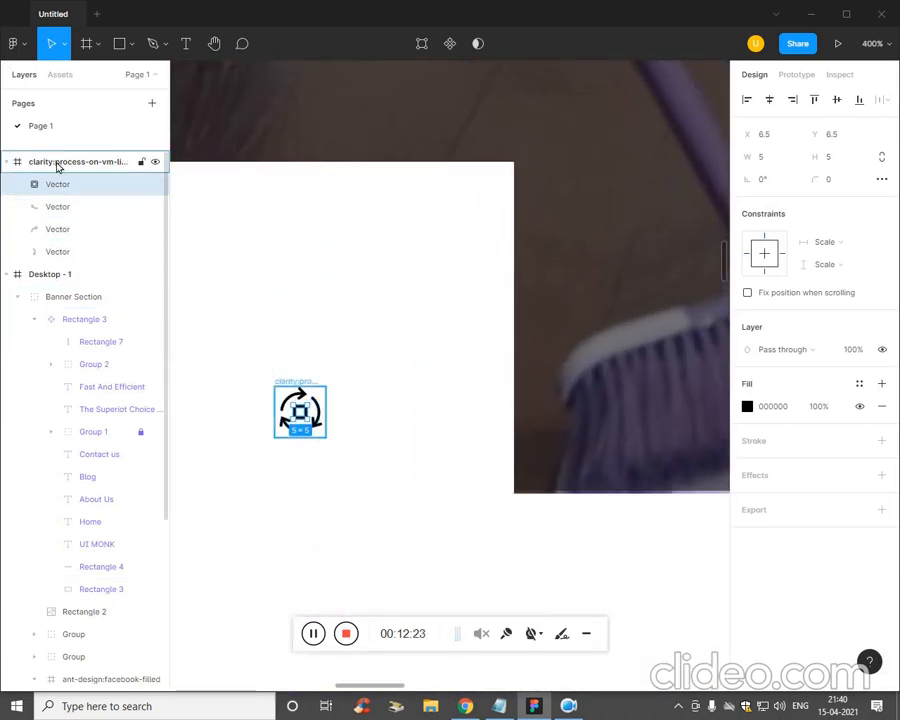
left_click(150, 161)
left_click_drag(337, 449, 420, 490)
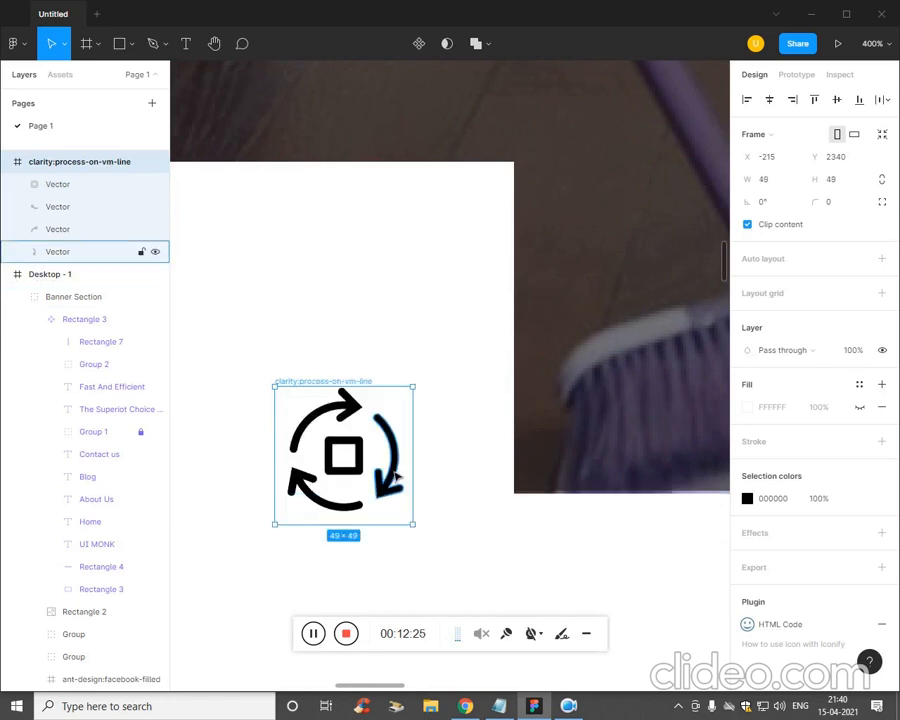
left_click(391, 472)
left_click(397, 458)
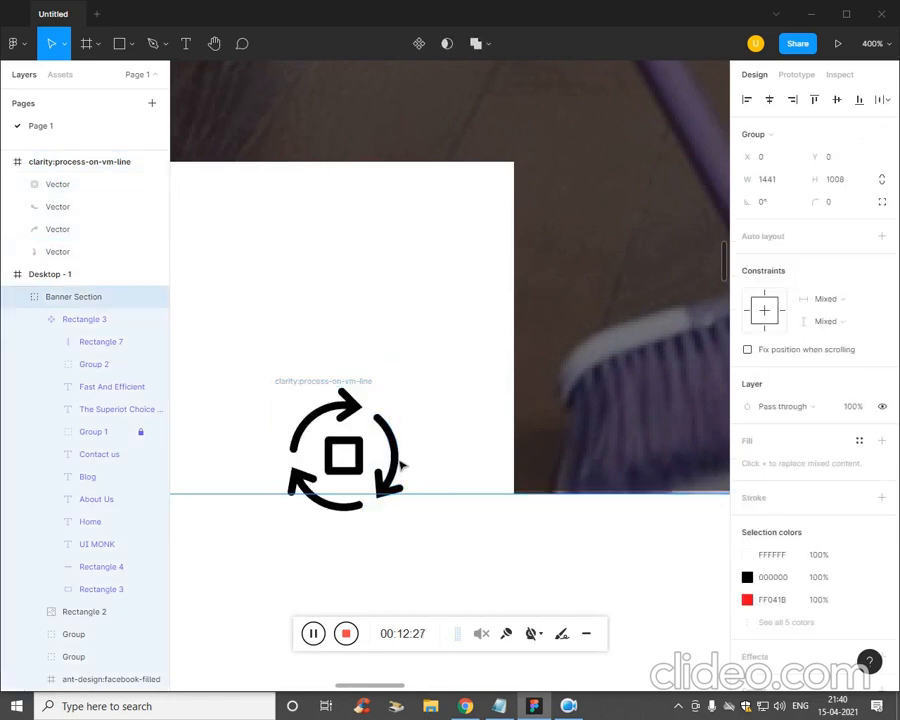
left_click(626, 540)
key("minus")
key("minus")
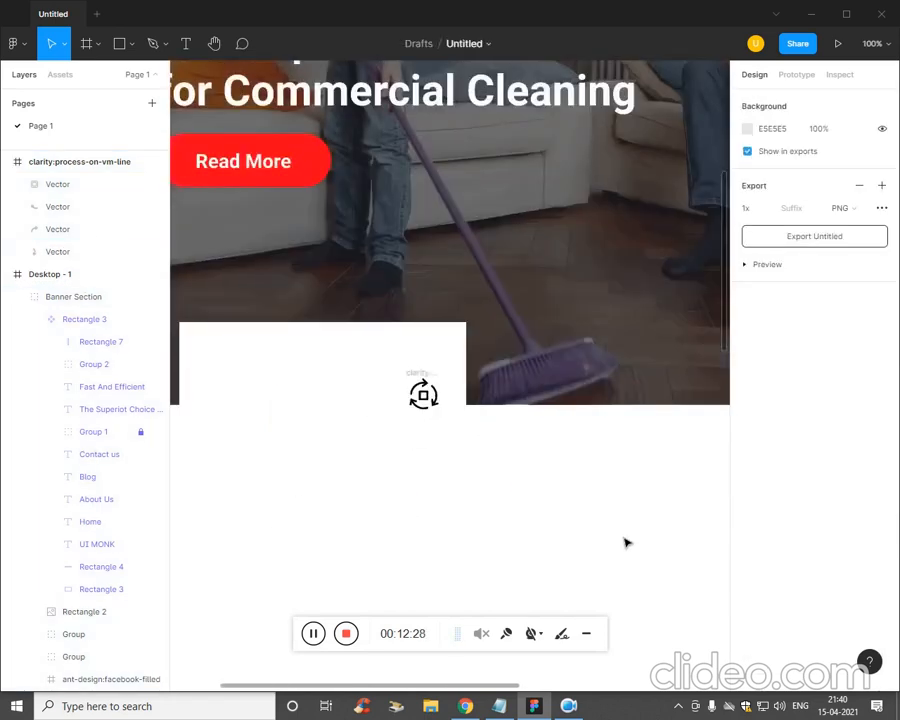
key("minus")
key("plus")
- Resize the process icon frame to 162×162, undoing a stray move of its inner square
left_click(422, 396)
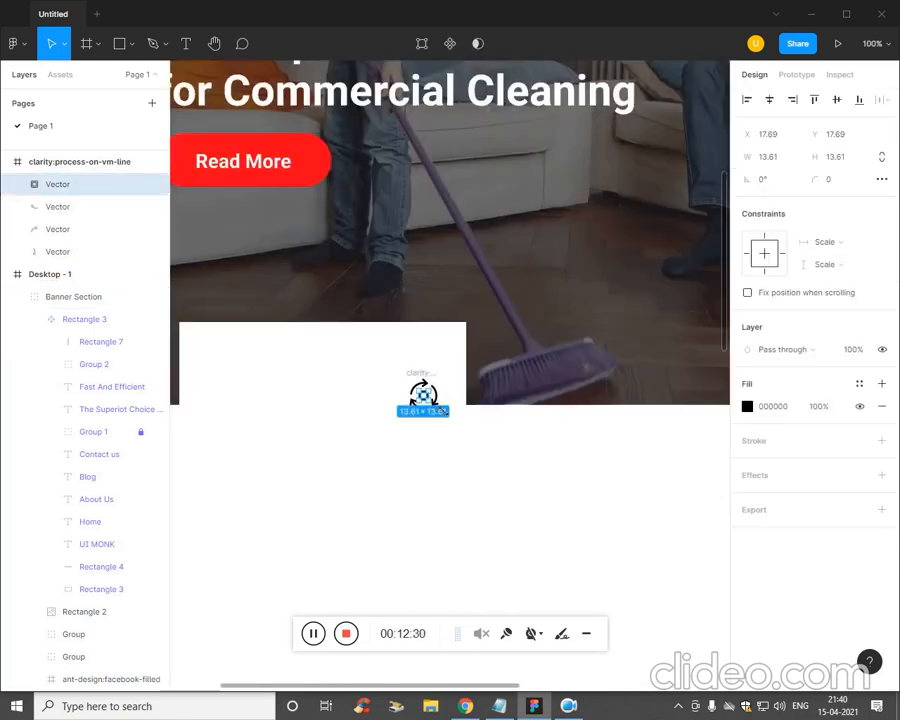
left_click(62, 161)
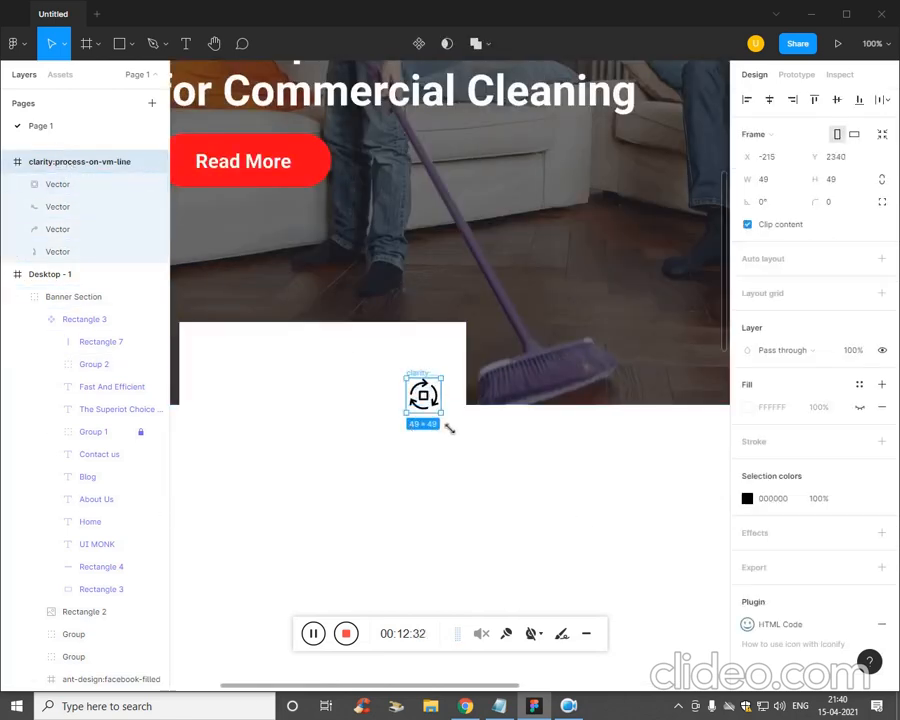
left_click_drag(477, 447, 530, 498)
left_click(513, 461)
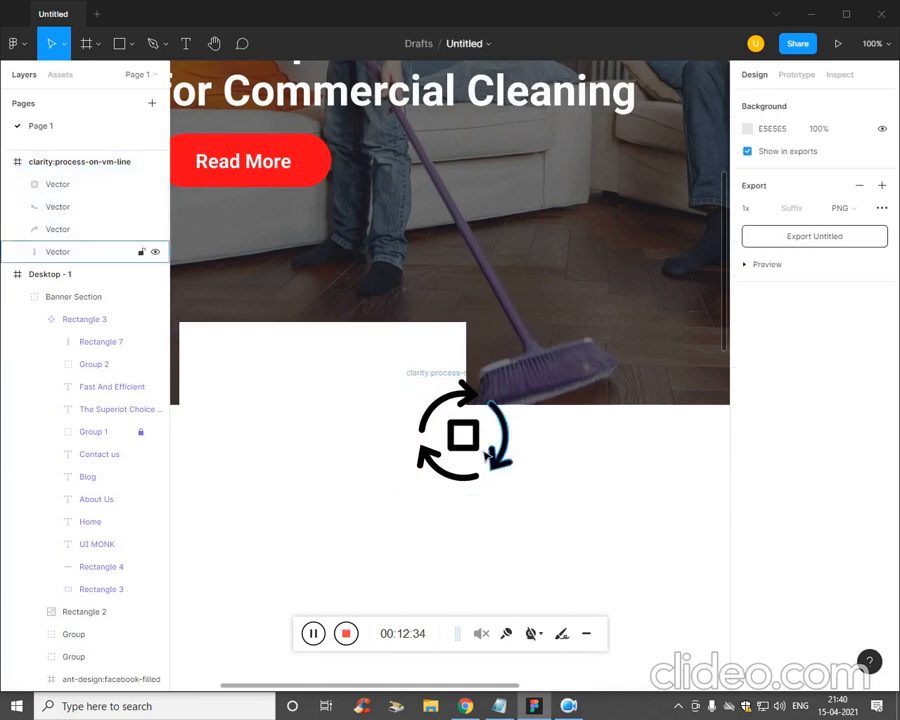
left_click_drag(474, 445, 391, 431)
key("ctrl+z")
- Move the icon to the top of the white feature card and zoom out to 50%
left_click(52, 162)
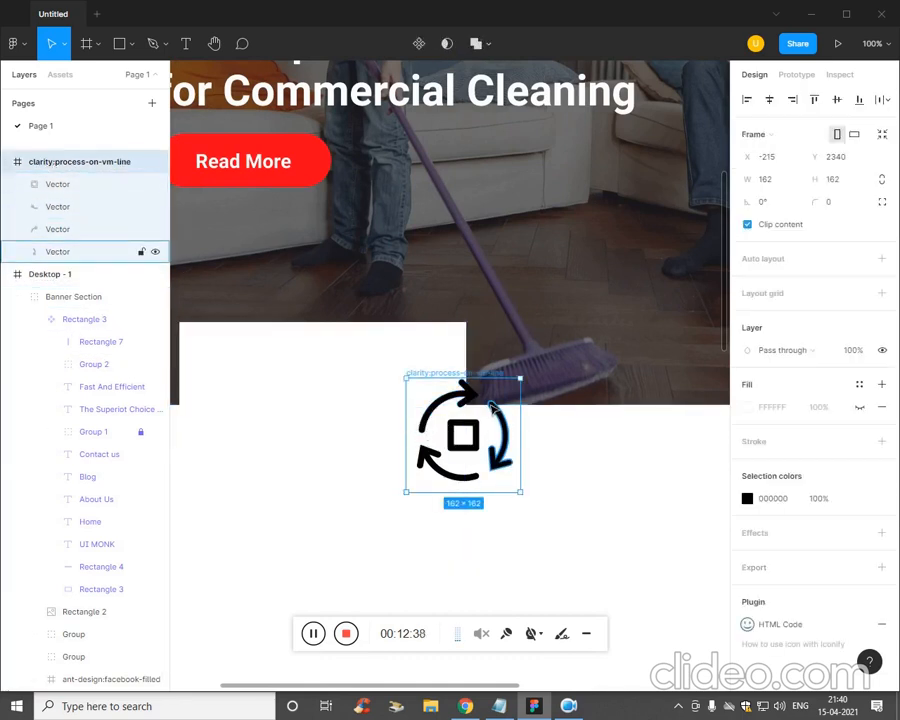
left_click_drag(457, 385, 312, 368)
key("ctrl+minus")
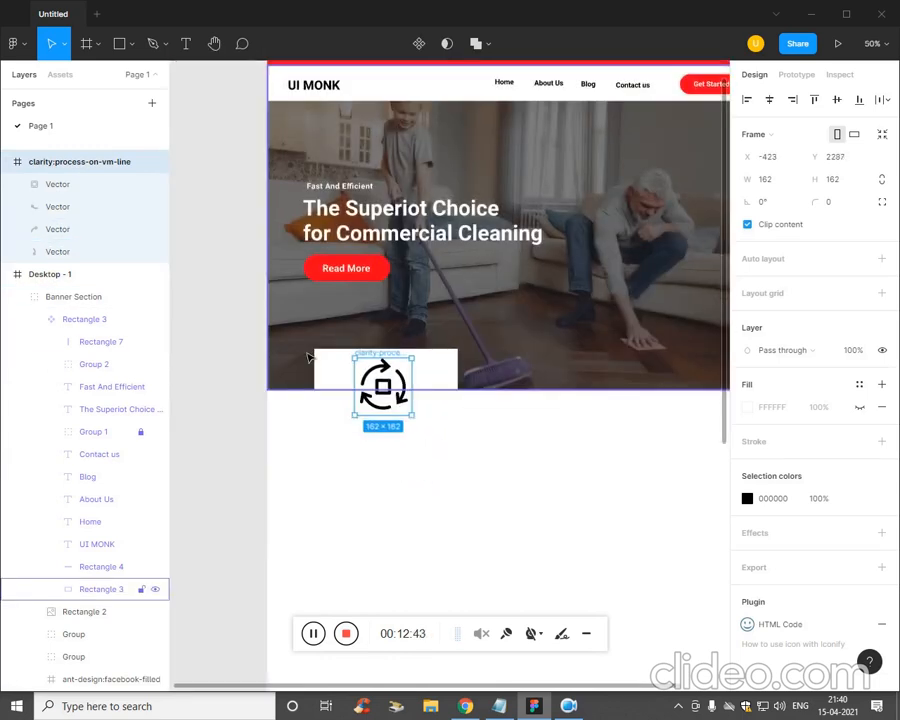
left_click(617, 476)
left_click(382, 402)
left_click(537, 488)
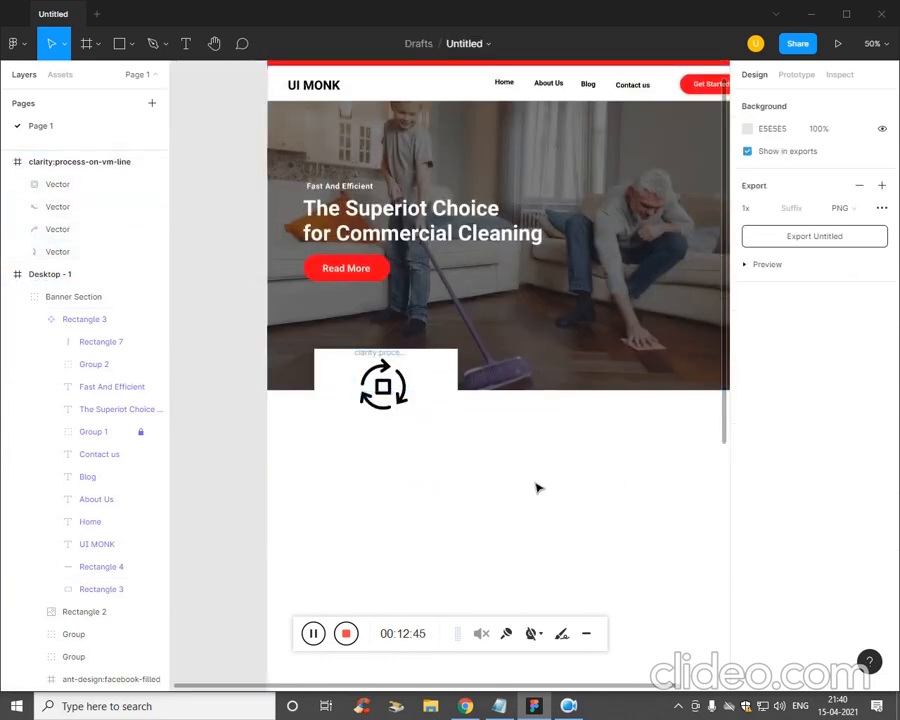
- Paste the Best Quality heading from the Notepad text plan onto the feature card
left_click(495, 709)
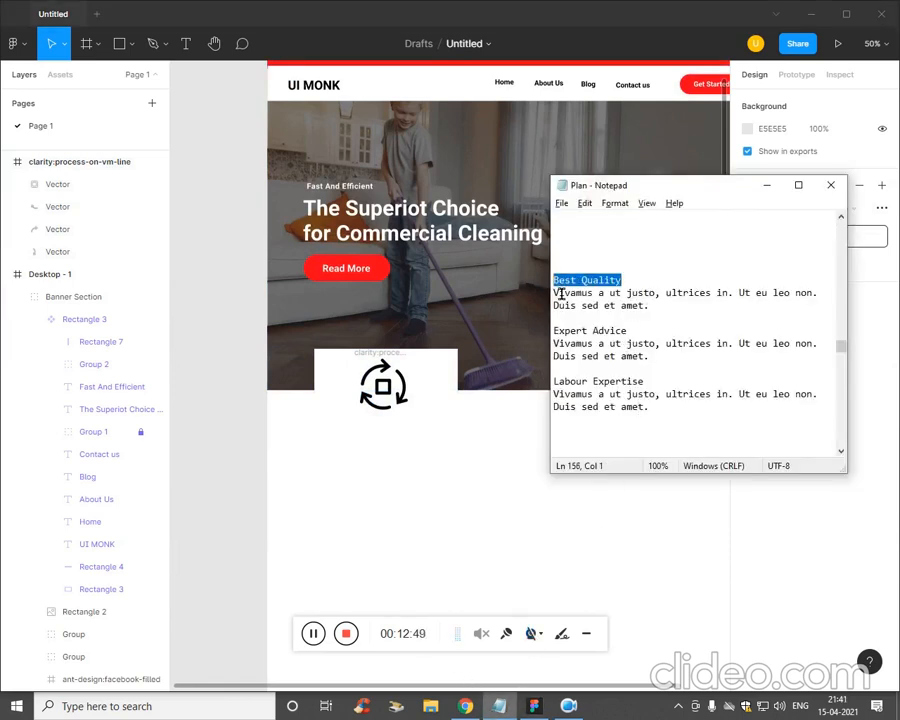
left_click(340, 430)
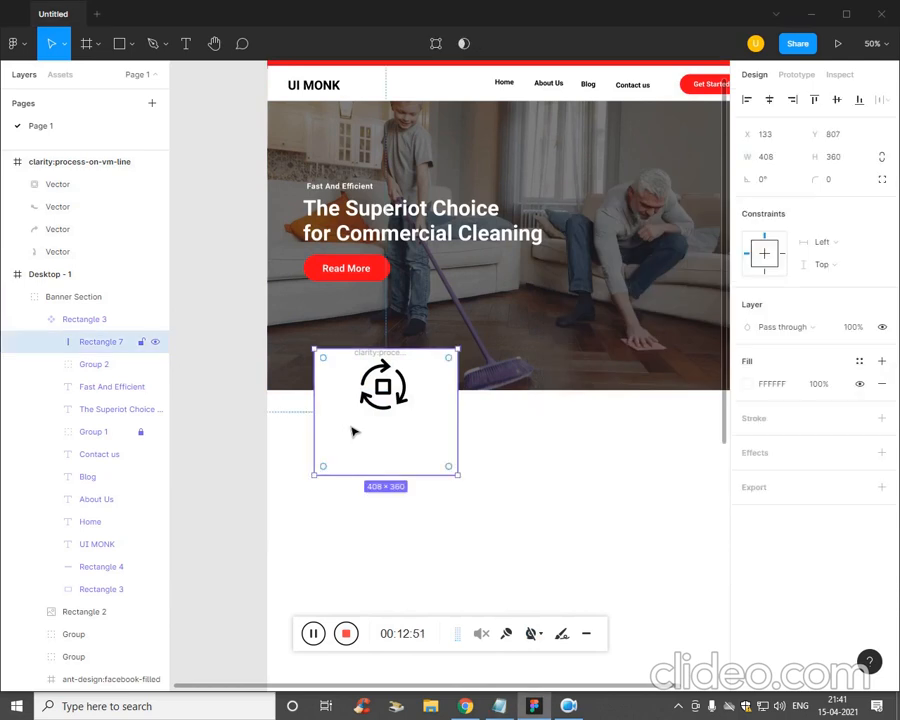
key("t")
left_click(354, 426)
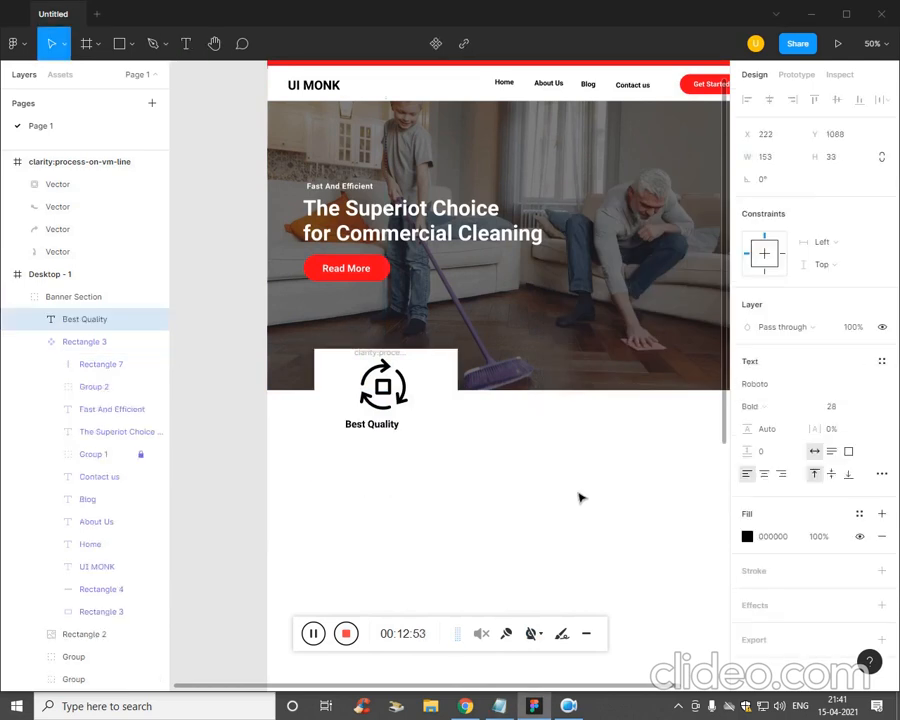
- Copy the description lines from Notepad and paste them into a text box under Best Quality
key("alt+Tab")
key("shift+Up")
key("shift+Up")
key("ctrl+c")
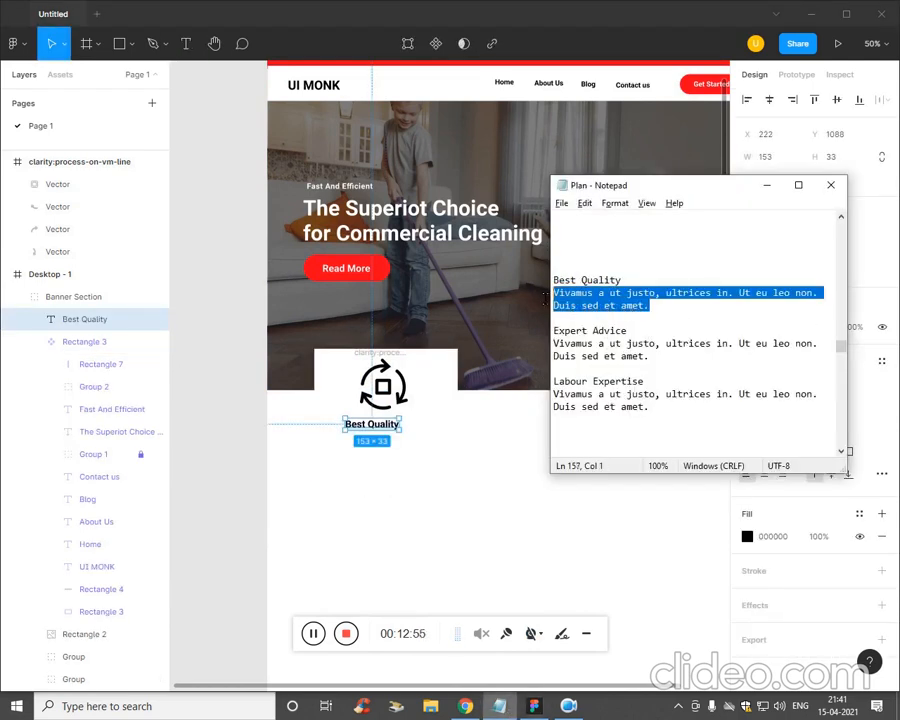
key("alt+Tab")
left_click(377, 505)
key("t")
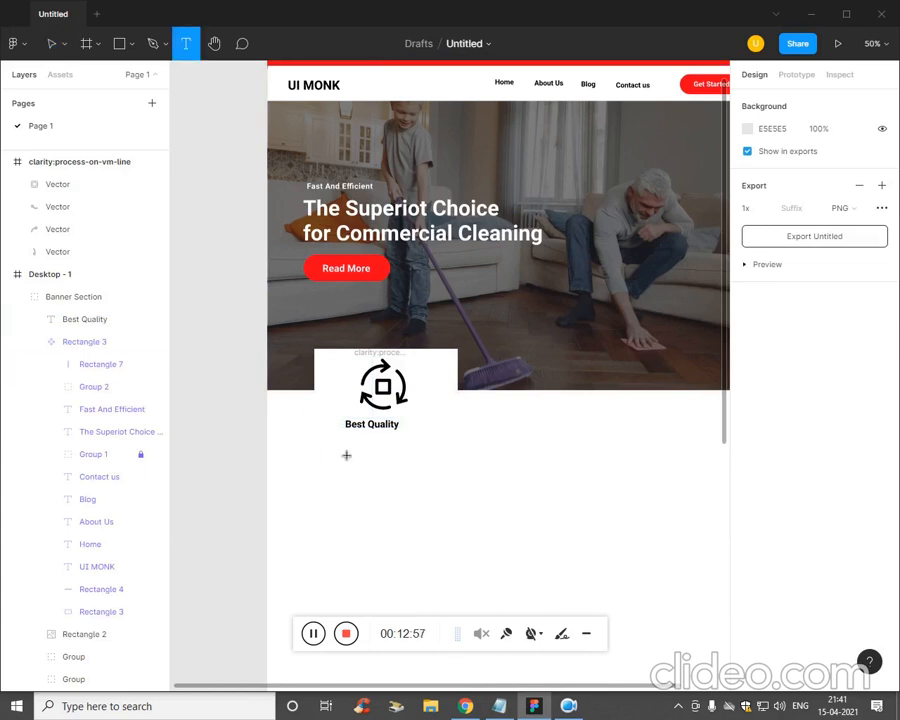
left_click_drag(331, 432, 438, 464)
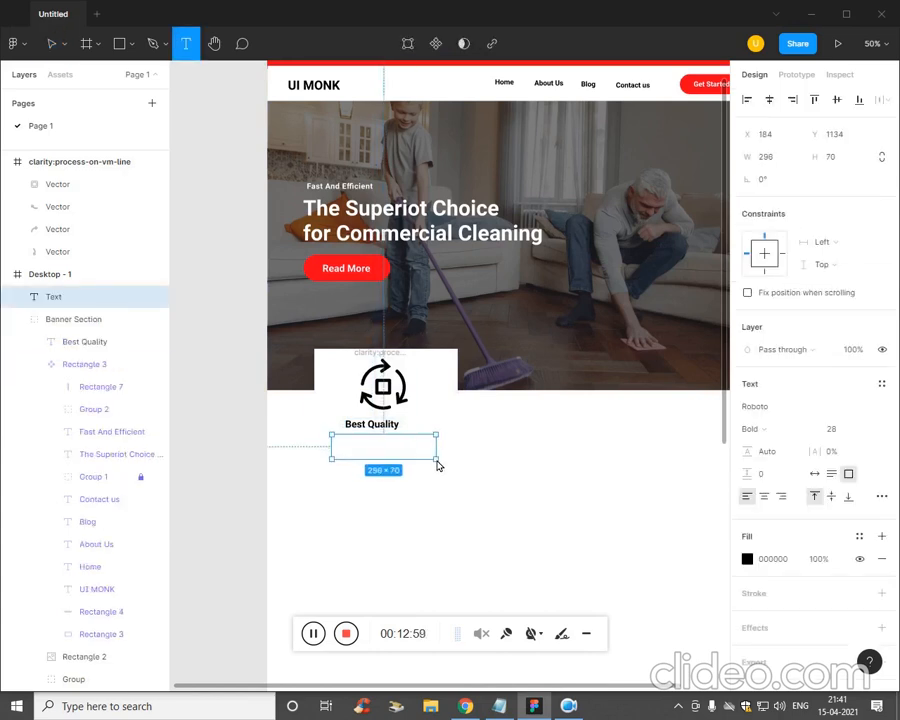
key("ctrl+v")
- Set the description to font size 23, centre-aligned, with a dark grey fill
key("ctrl+a")
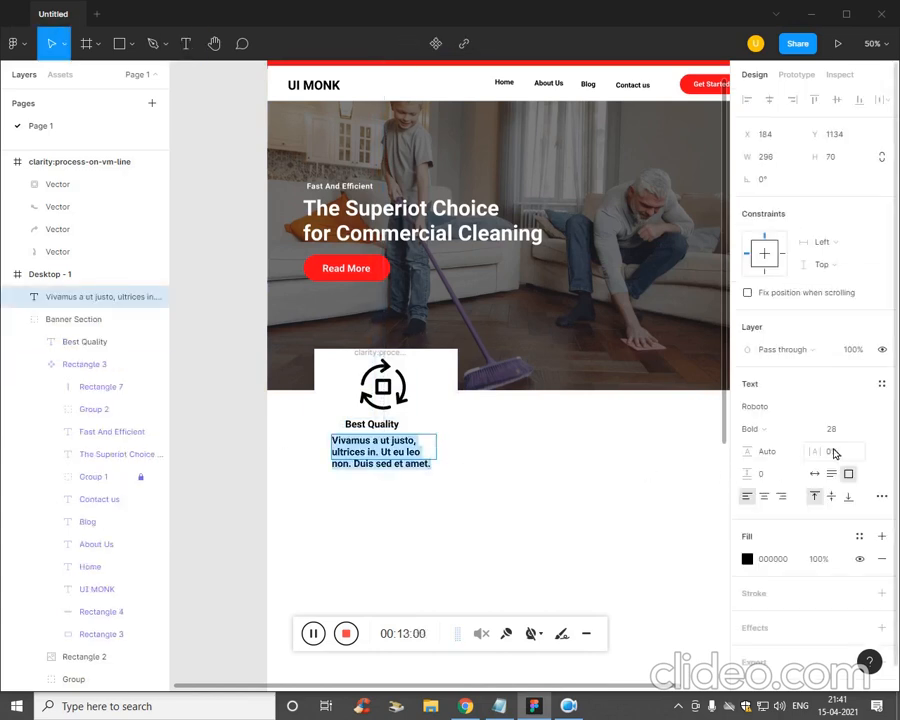
type("23")
key("Return")
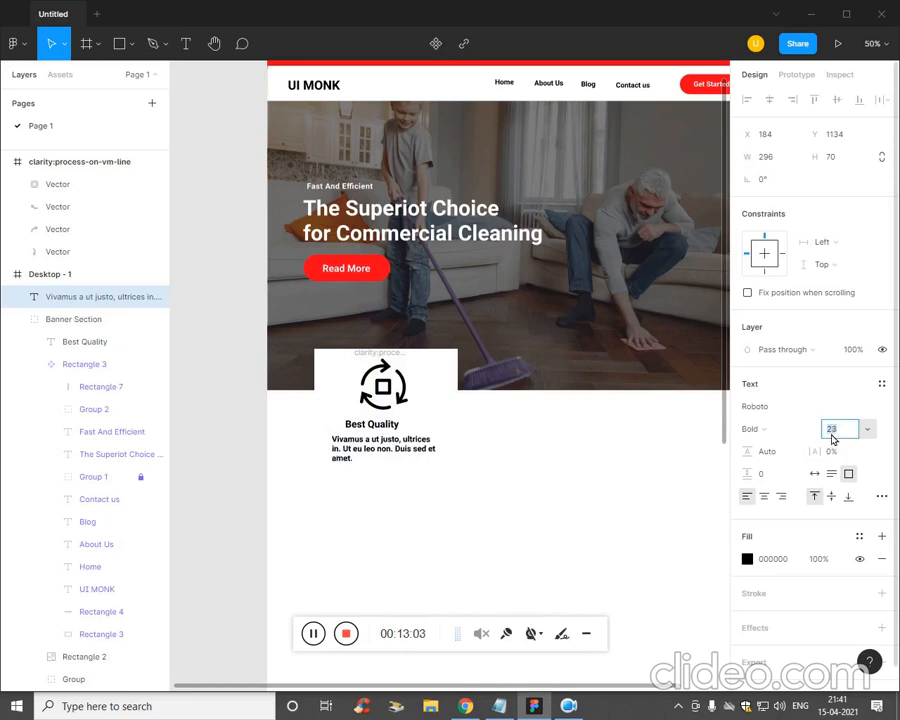
left_click(765, 499)
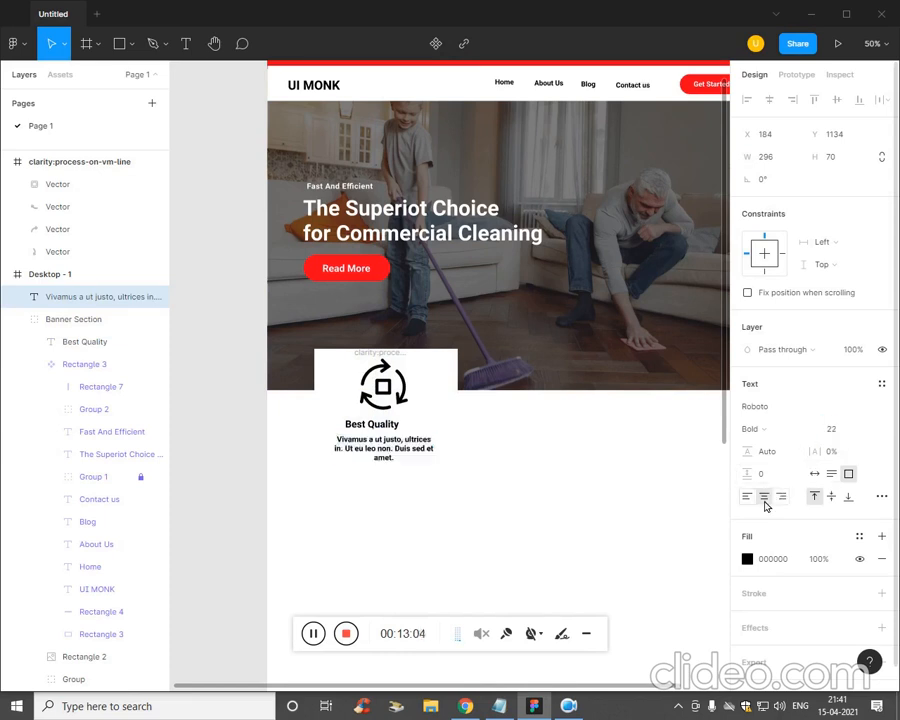
left_click(747, 559)
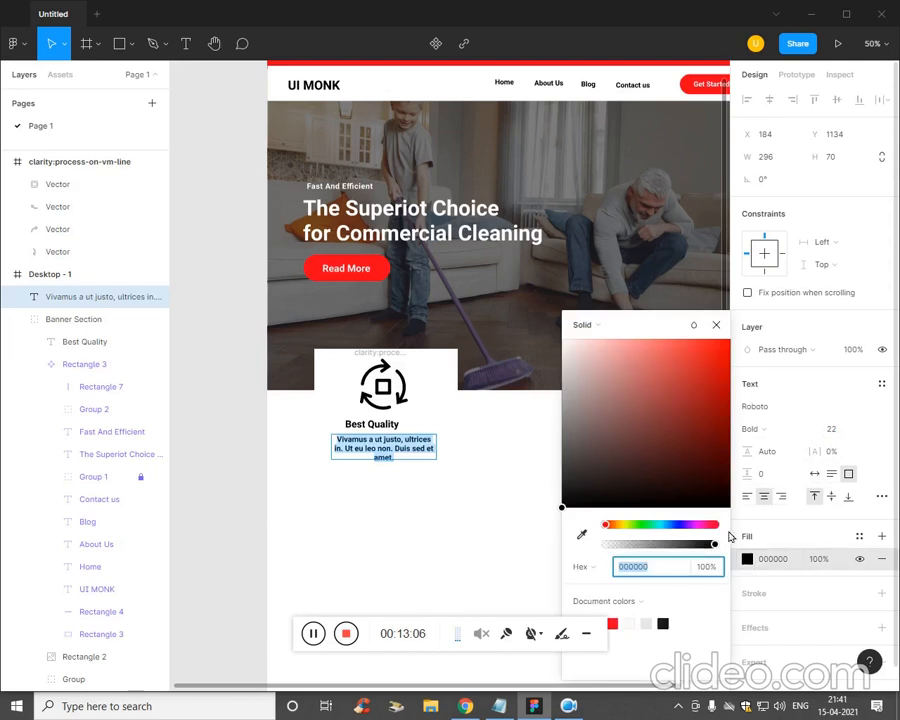
left_click(573, 394)
left_click_drag(562, 408, 562, 414)
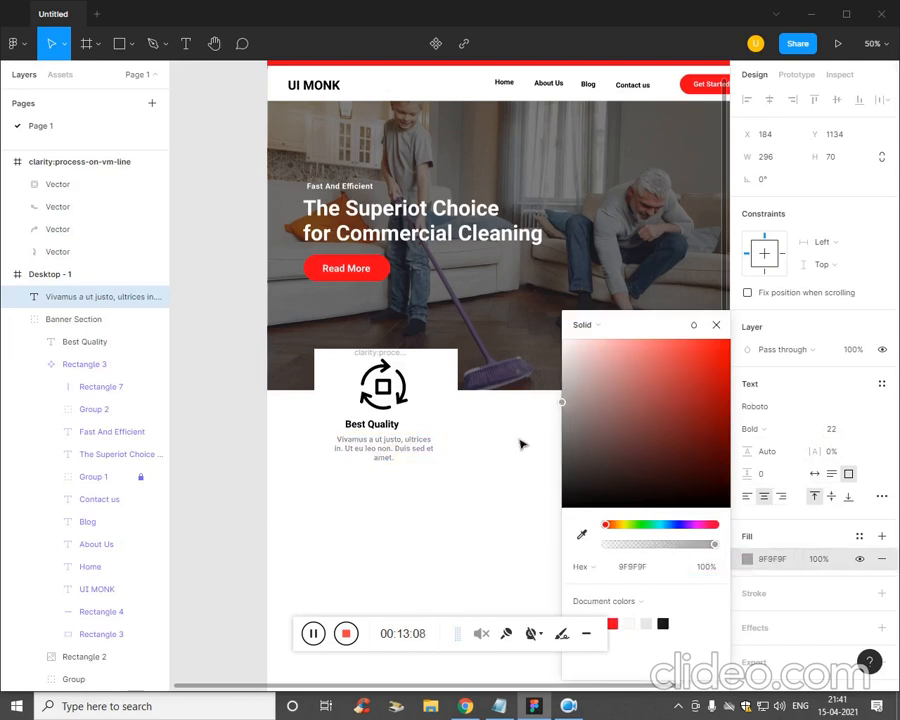
left_click(395, 428)
- Make the Best Quality heading grey, then select the icon and white card
left_click(470, 519)
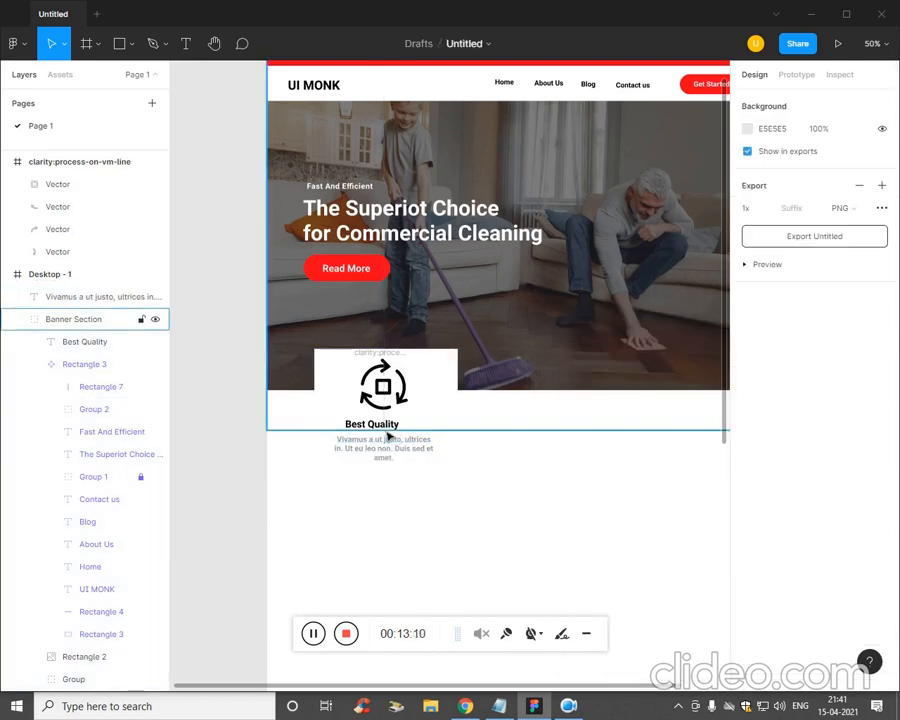
left_click(392, 437)
left_click(490, 462)
left_click(90, 341)
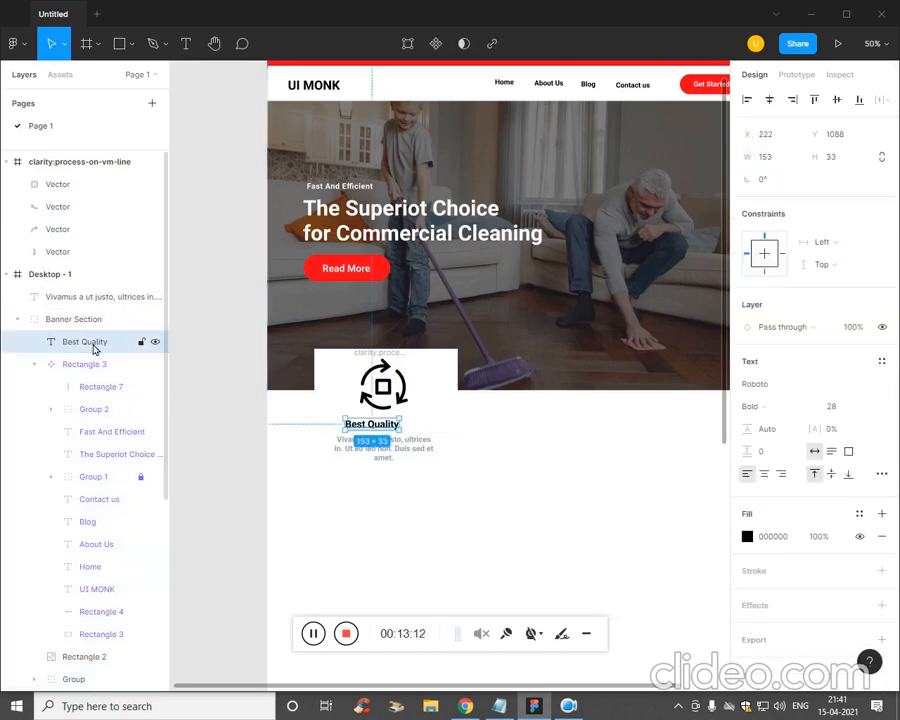
left_click(747, 537)
left_click(579, 396)
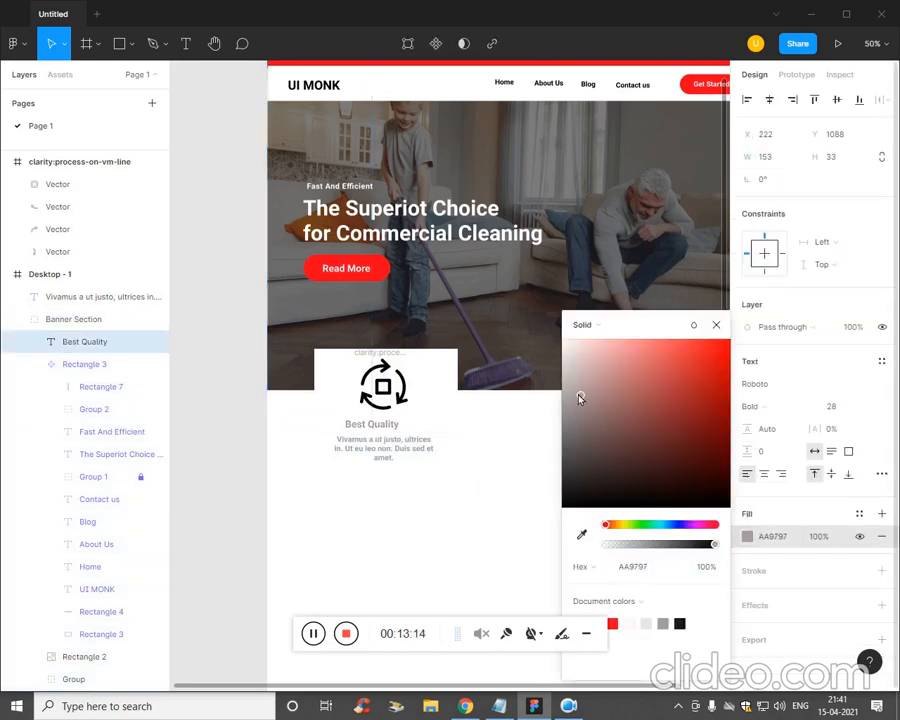
left_click(486, 474)
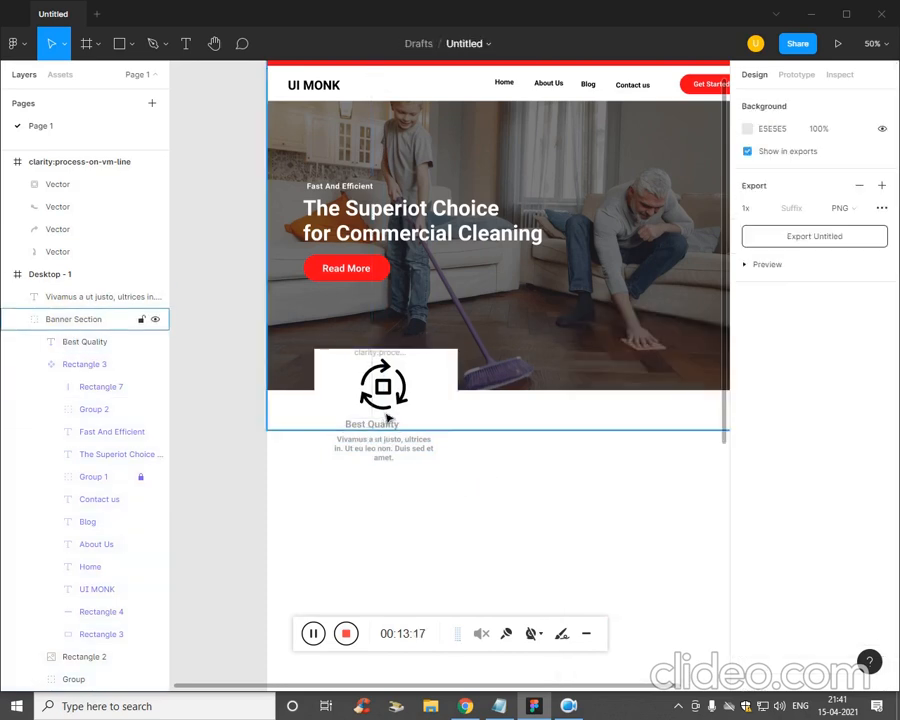
left_click(383, 388)
left_click(420, 470)
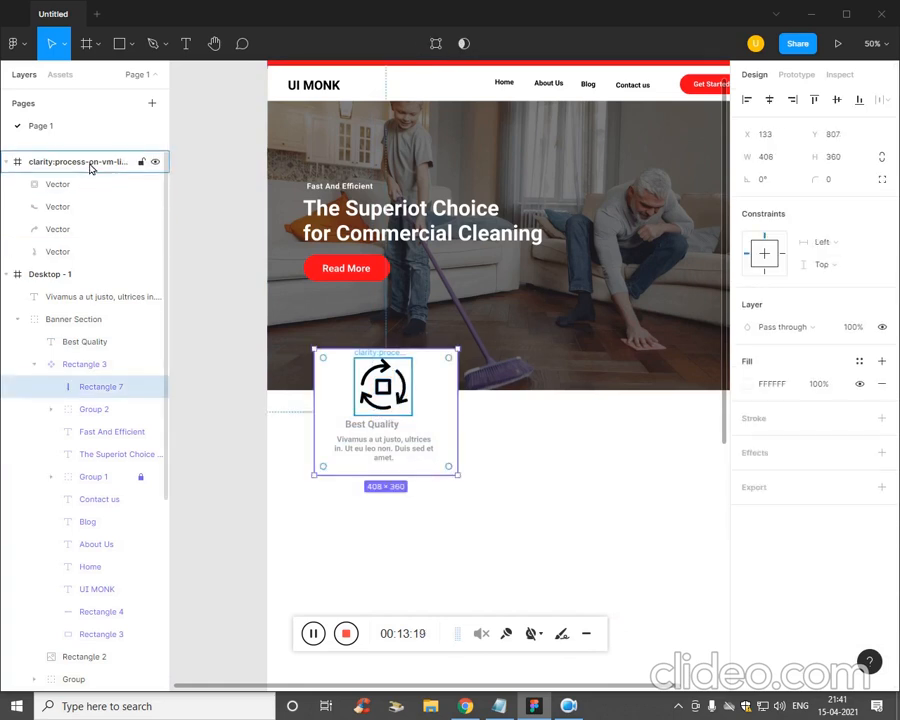
- Move the process icon and description layers into the Banner Section
left_click(418, 517)
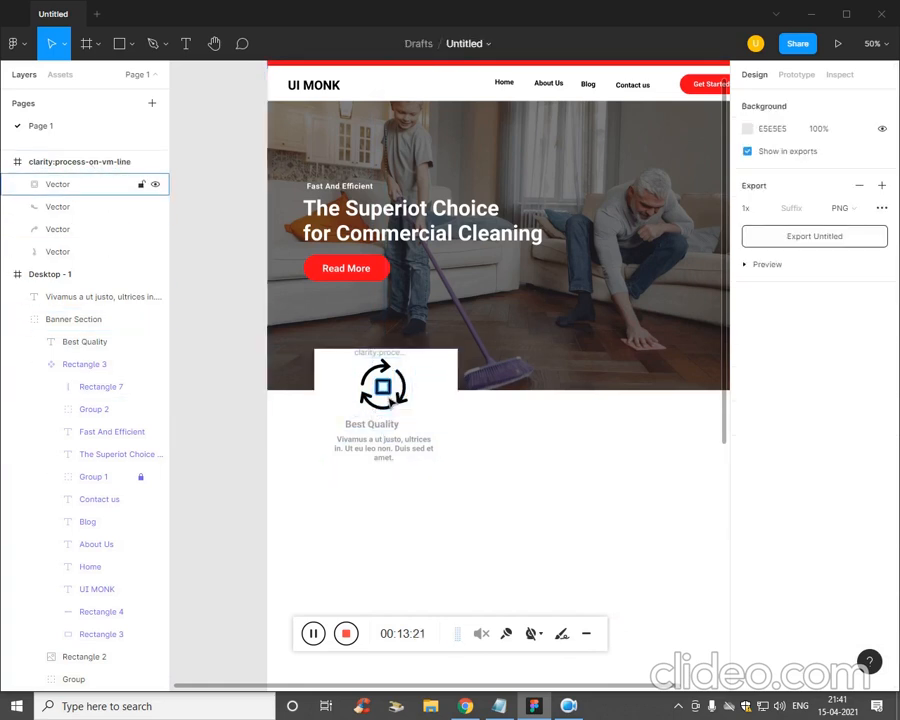
left_click(23, 165)
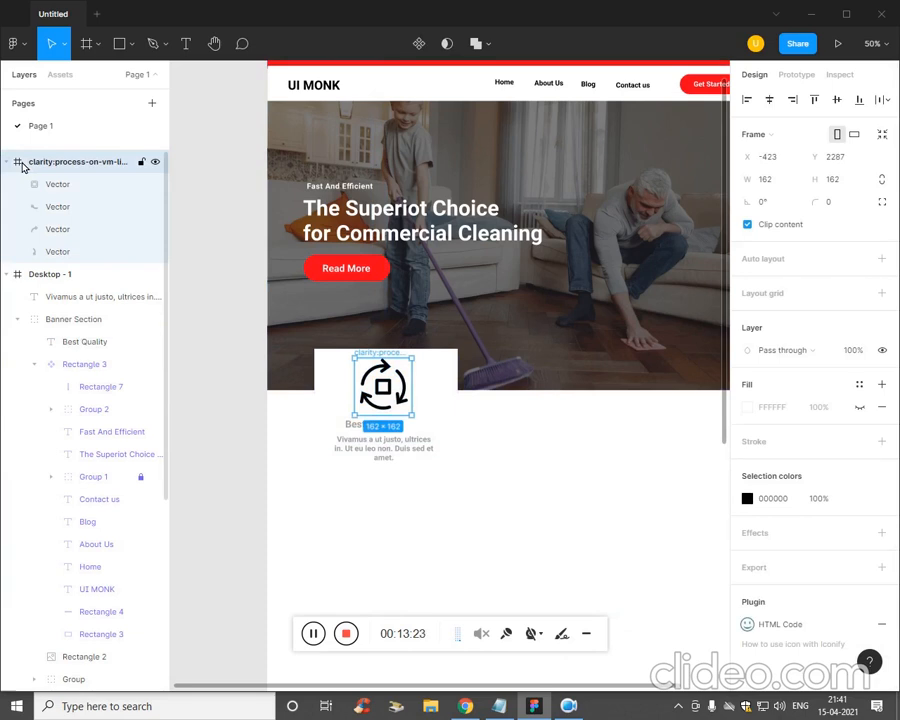
left_click_drag(66, 166, 82, 280)
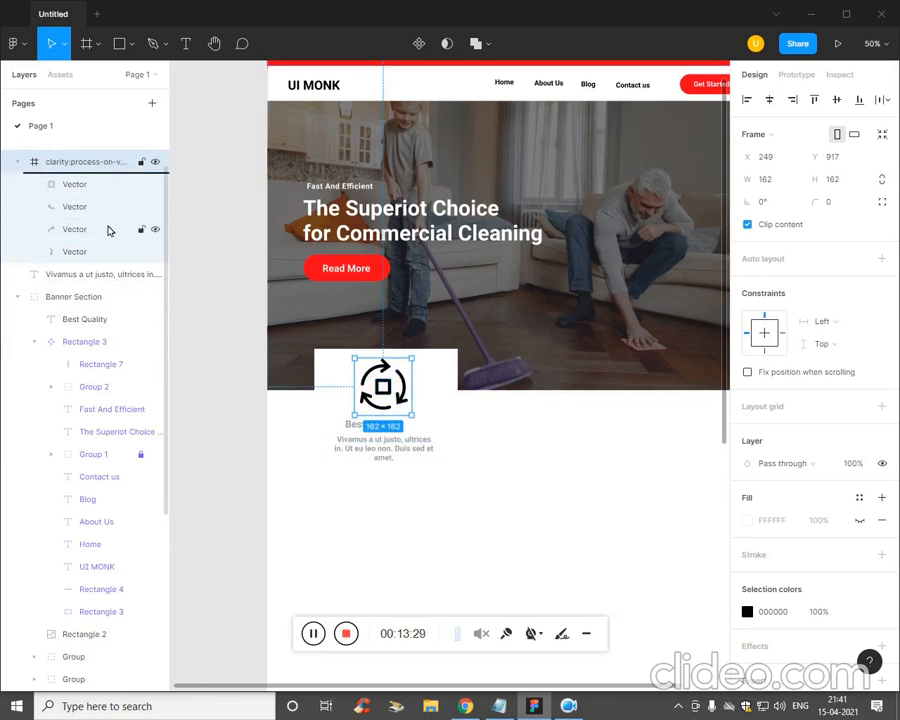
left_click_drag(107, 288, 104, 290)
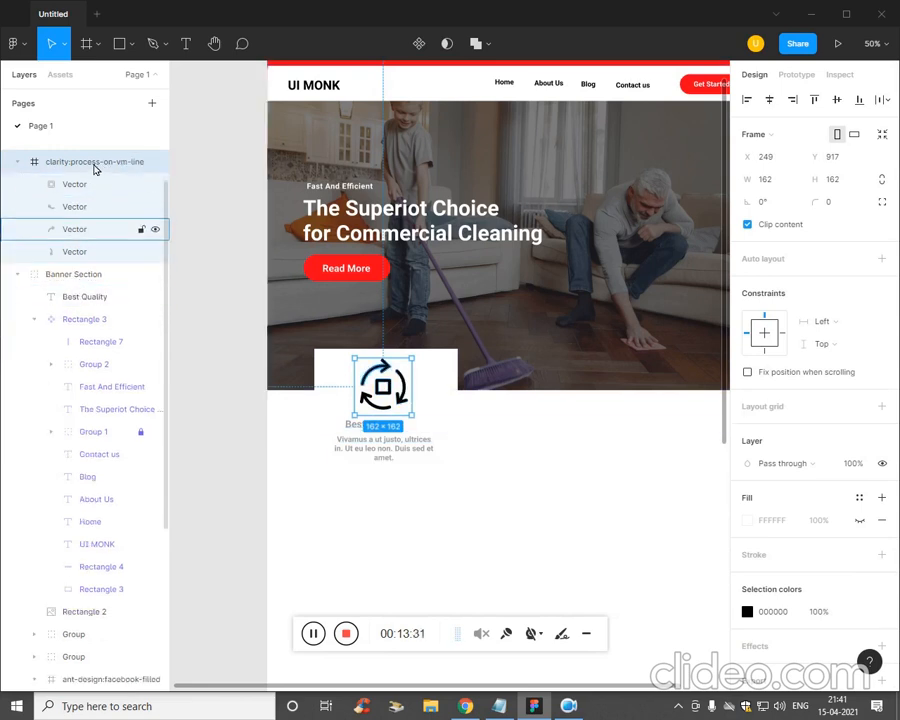
left_click_drag(93, 237, 90, 307)
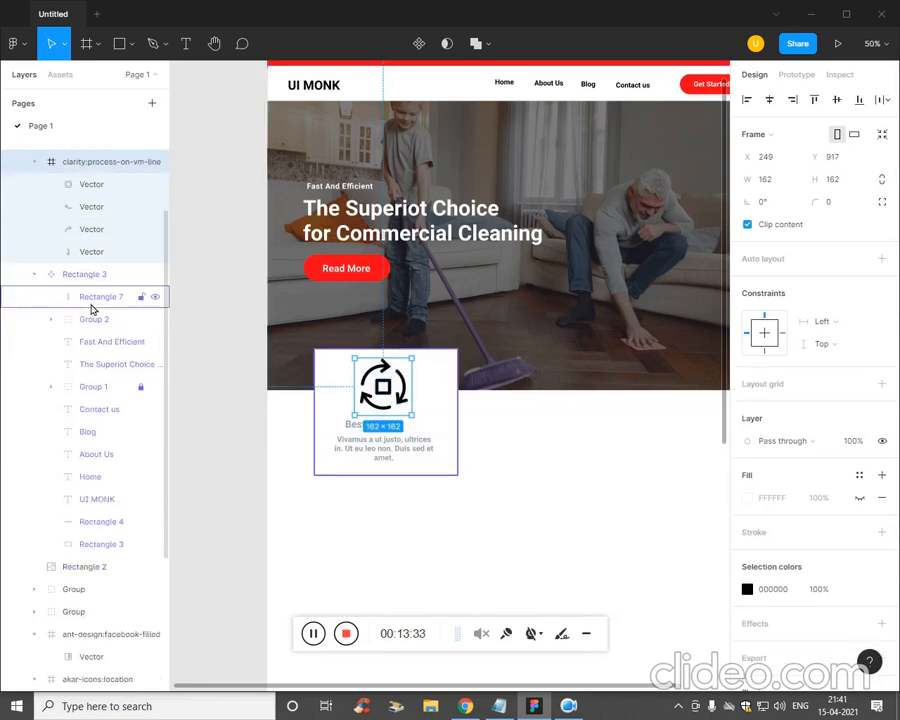
scroll(77, 281, "up", 2)
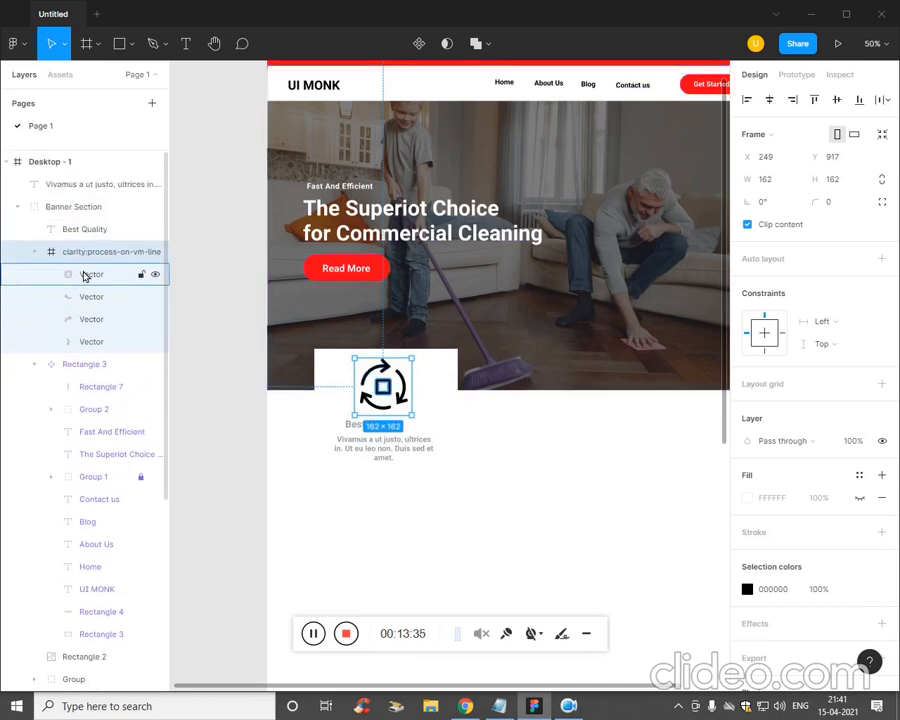
- Align the card background, icon, Best Quality heading and paragraph to horizontal centres
left_click(502, 516)
left_click(422, 412)
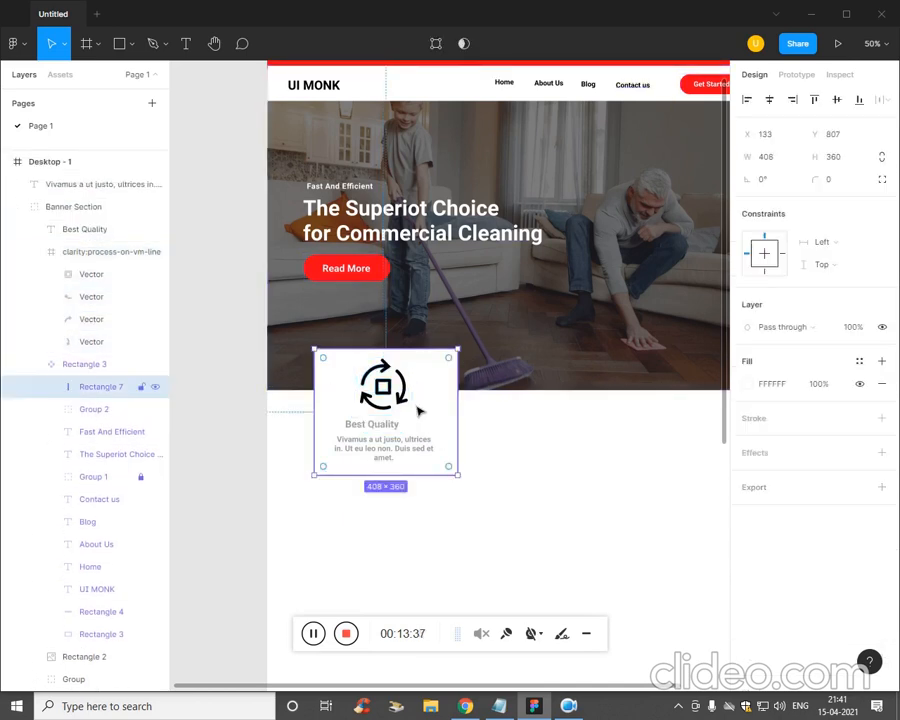
left_click(396, 382, "shift")
left_click(402, 424, "shift")
left_click(410, 455, "shift")
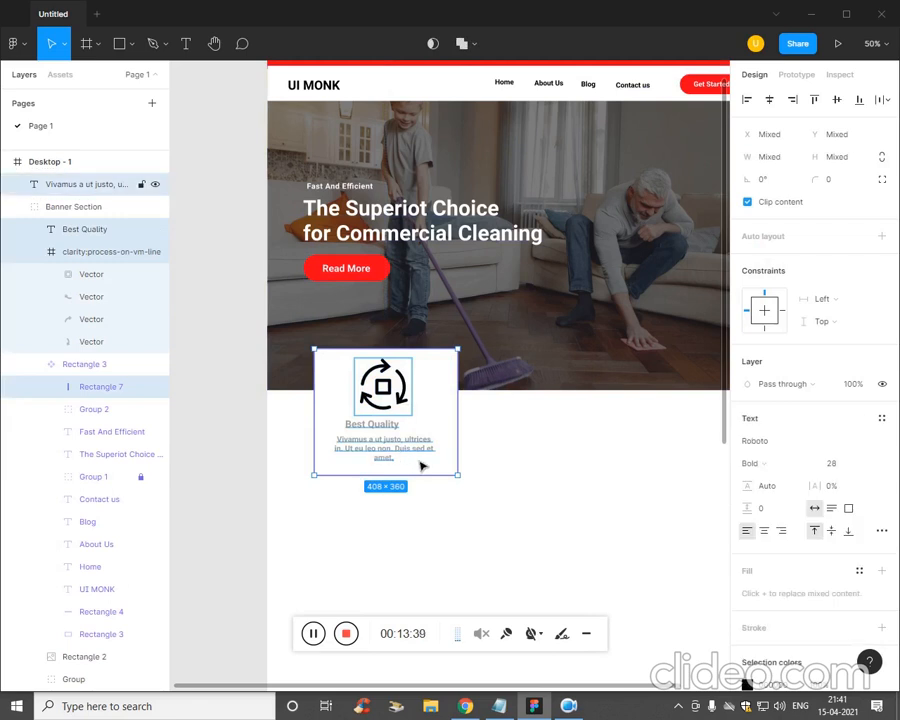
left_click(770, 100)
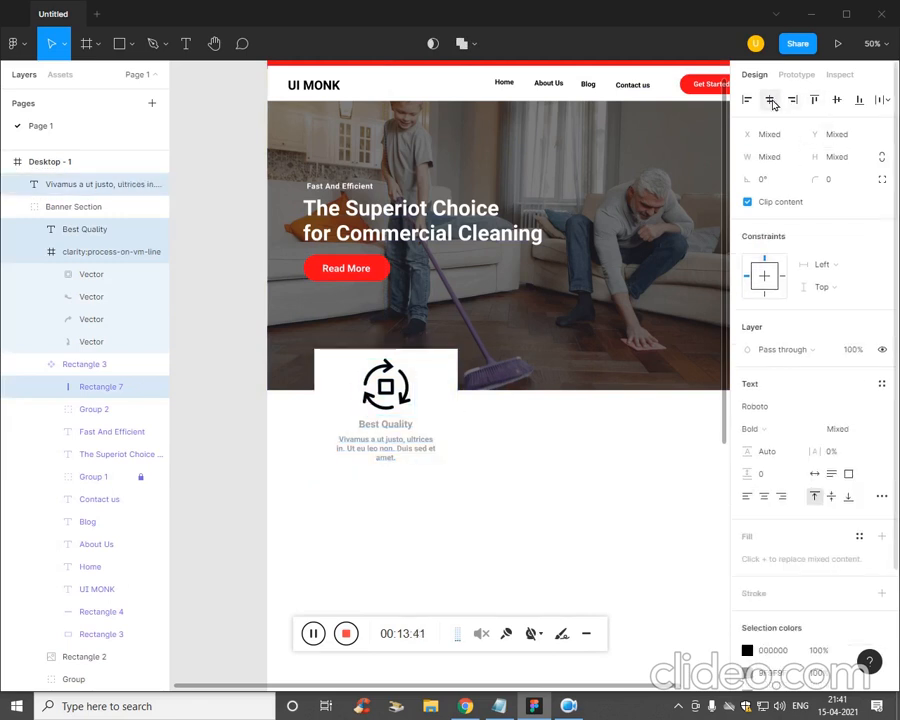
left_click(553, 538)
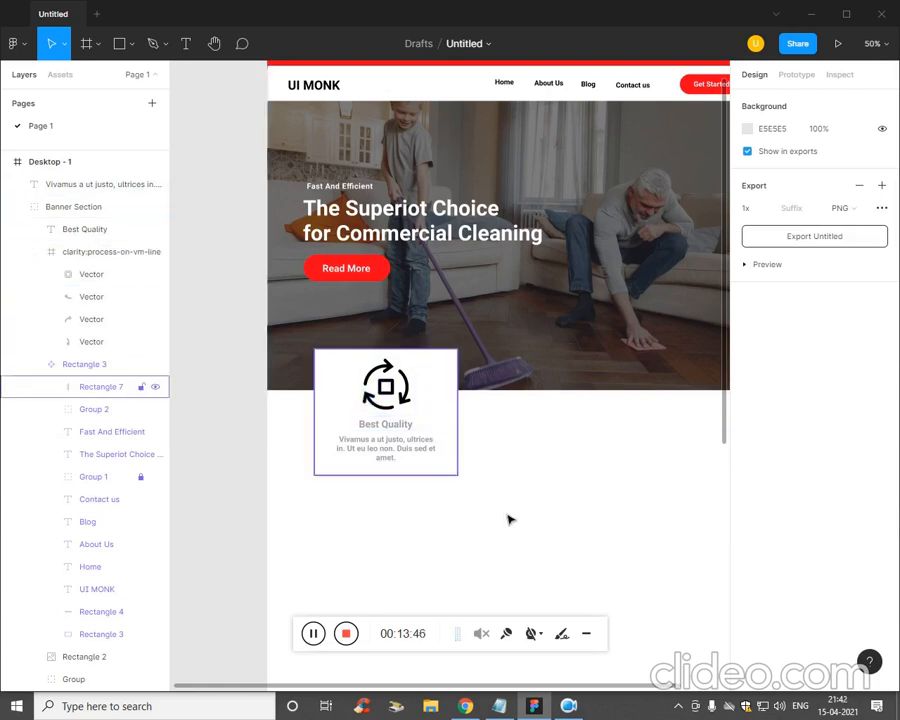
- Group the icon, Best Quality heading and paragraph with Ctrl+G and name the group Grid
left_click_drag(514, 518, 300, 418)
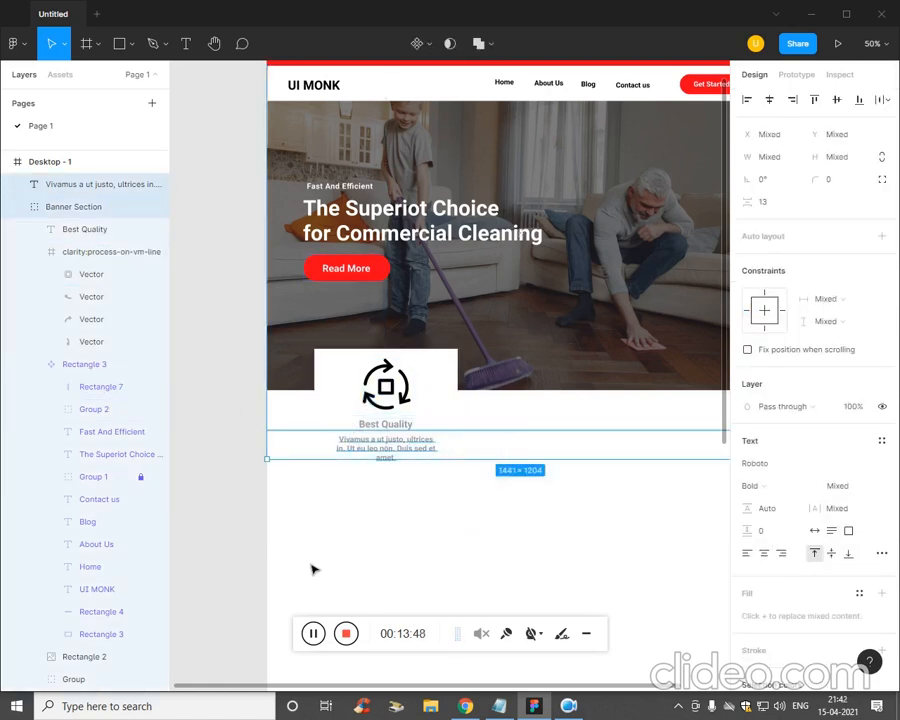
left_click(312, 569)
left_click(362, 377)
left_click(92, 258)
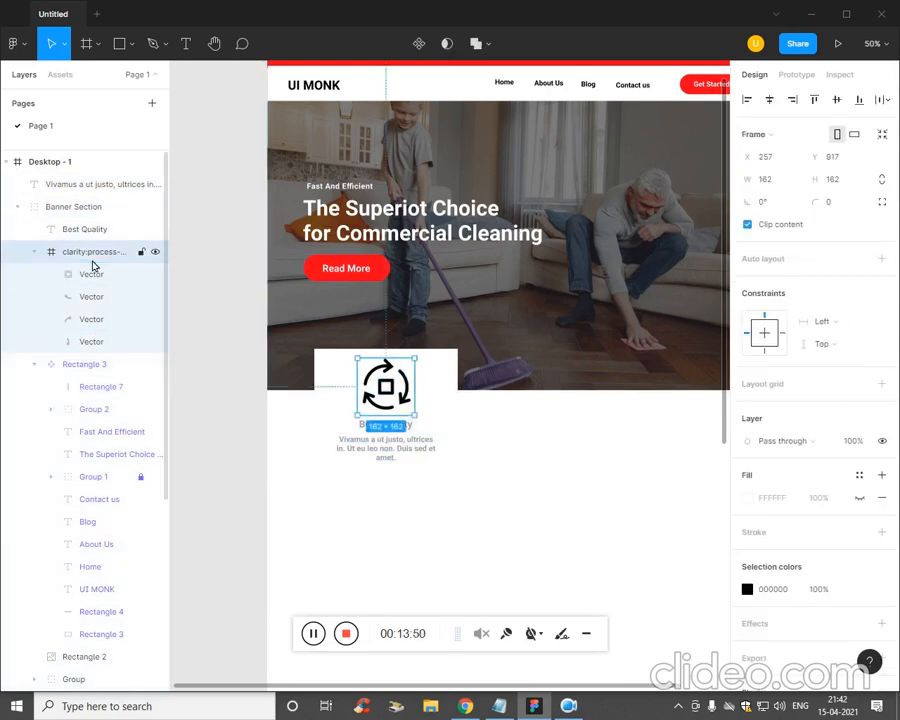
left_click(103, 232, "shift")
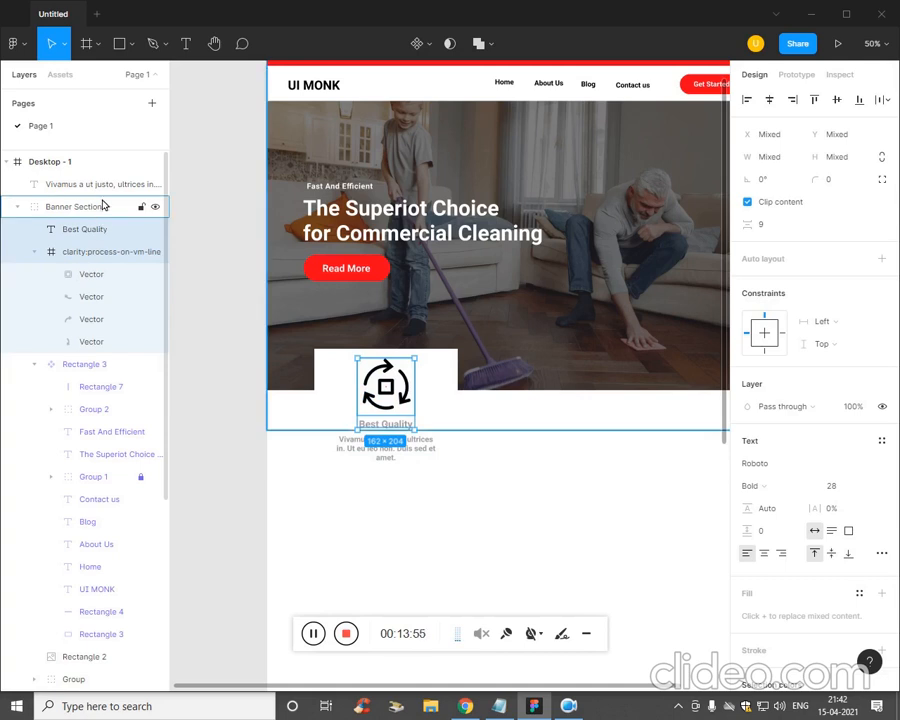
left_click(104, 194, "shift")
key("ctrl+g")
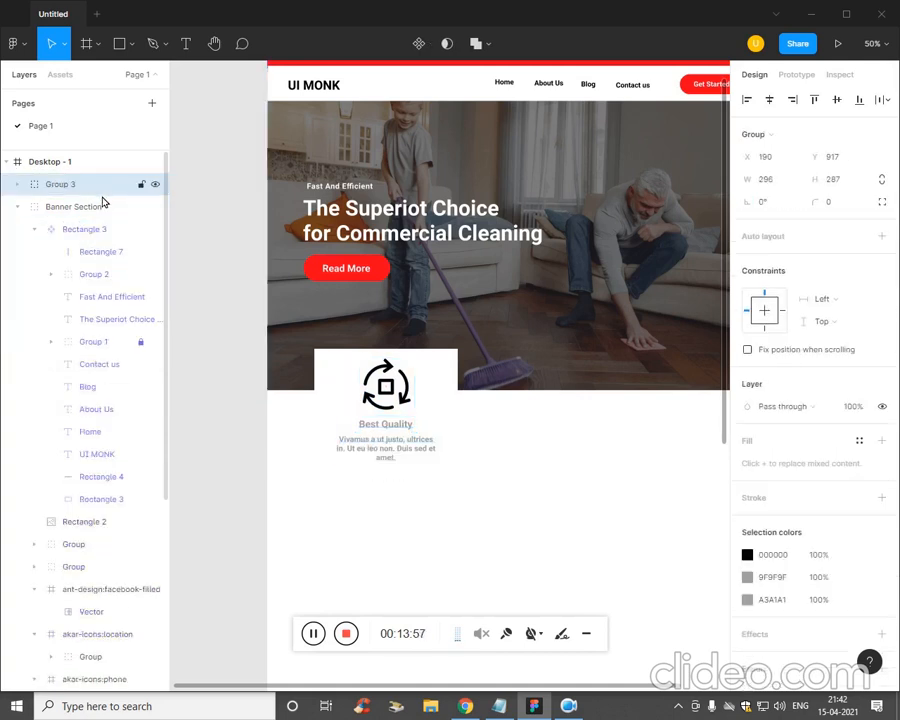
double_click(88, 186)
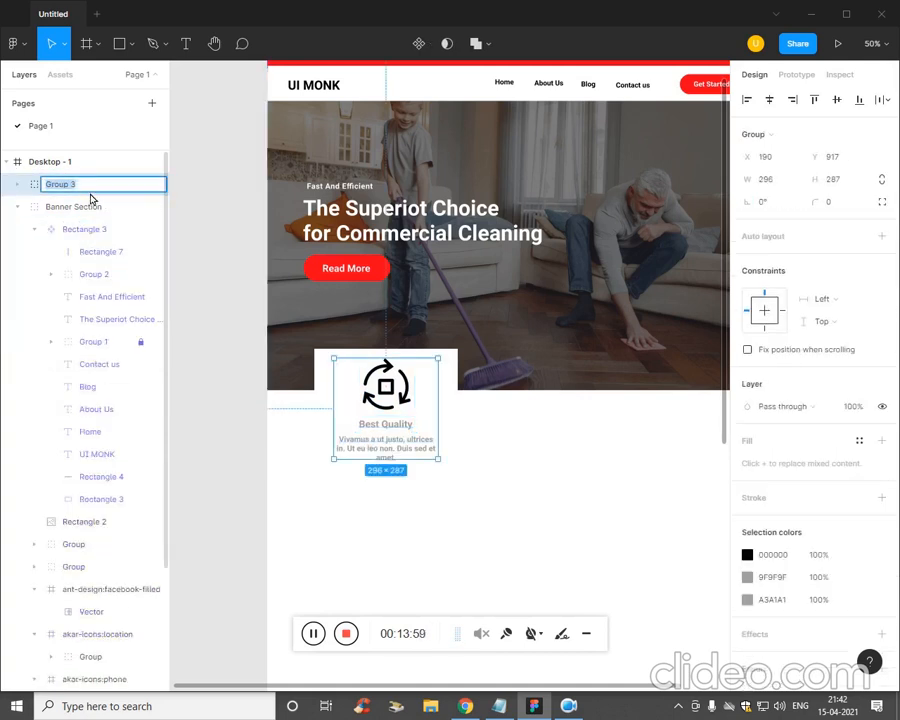
left_click(540, 536)
- Try placing a copy of the card background to the right, then undo it
left_click_drag(561, 517, 494, 511)
left_click(364, 436)
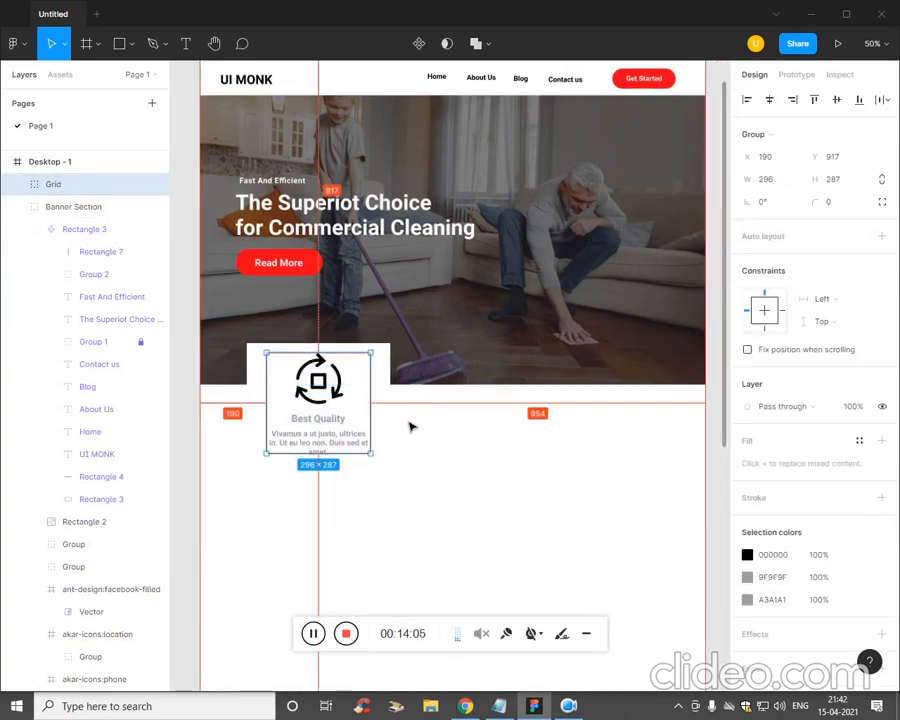
left_click_drag(393, 437, 549, 438, "alt")
key("ctrl+z")
key("ctrl+z")
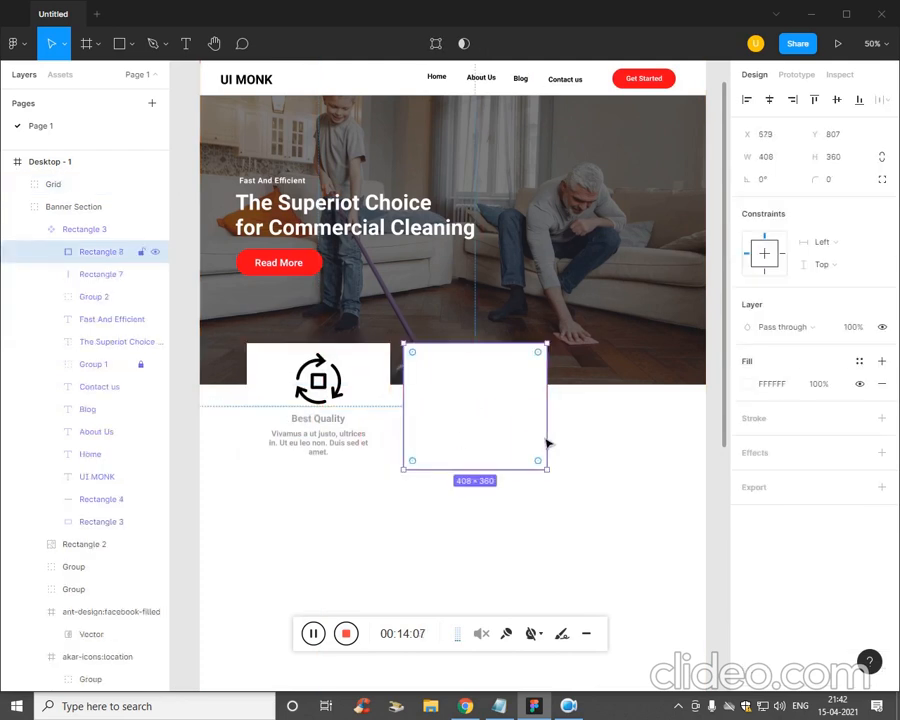
- Expand the Grid group, then discard an extra card background copy
left_click(310, 510)
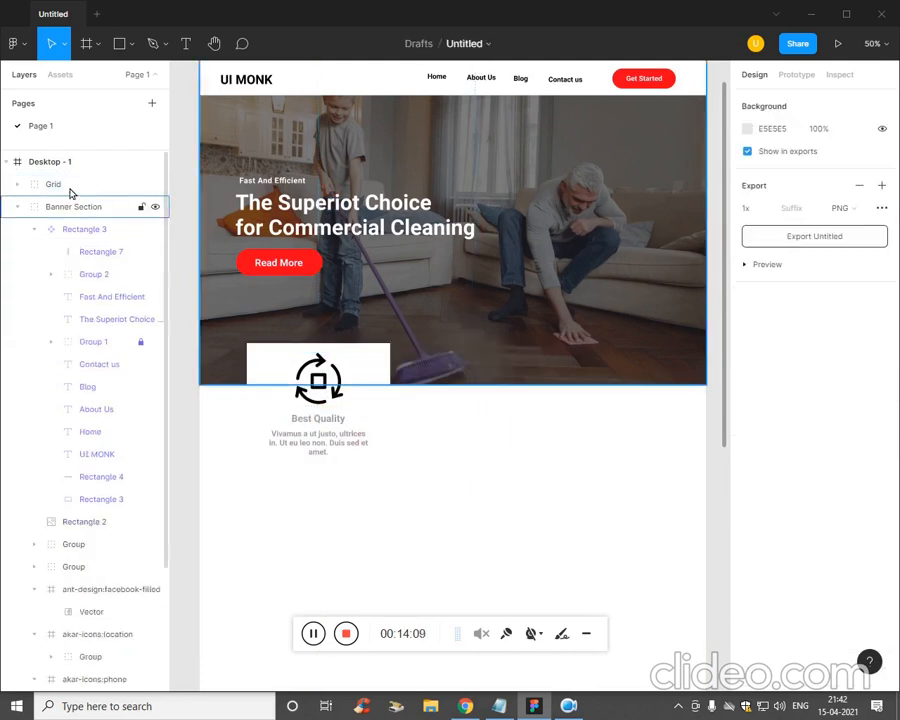
left_click(10, 190)
left_click(20, 186)
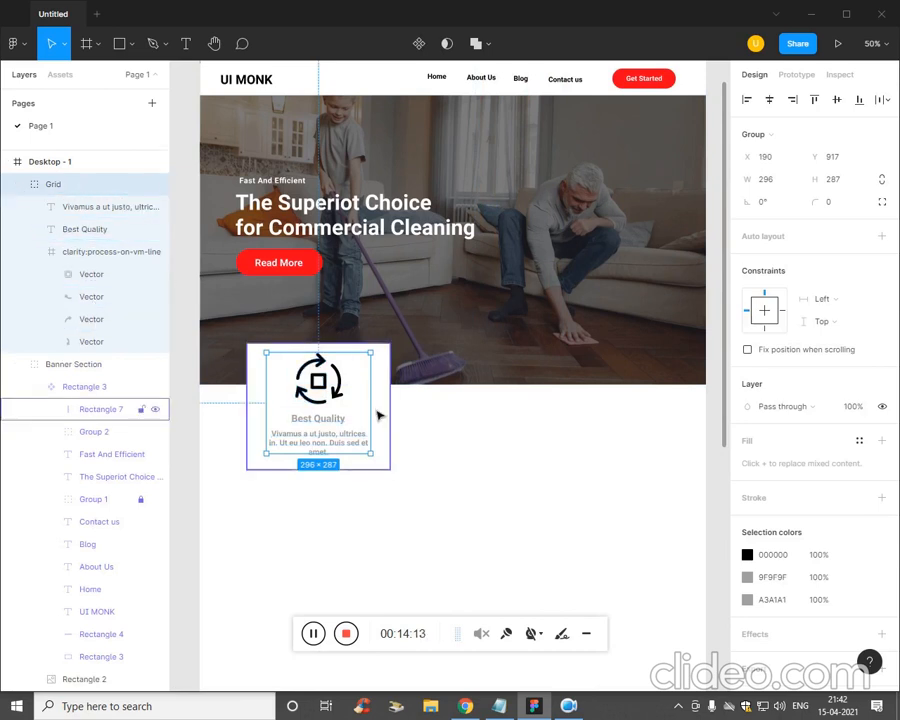
left_click_drag(384, 413, 545, 410)
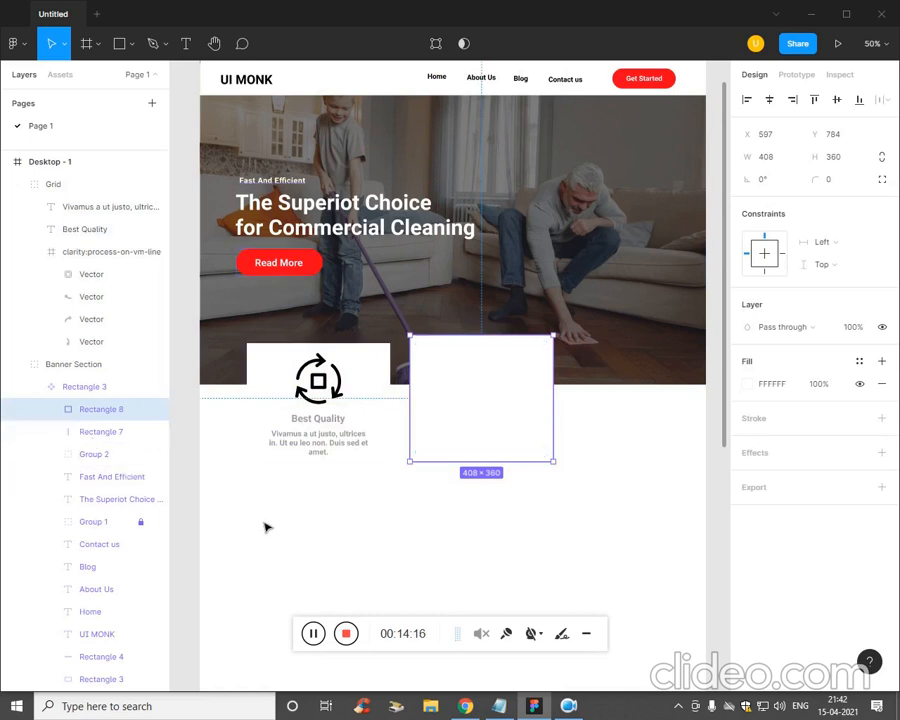
key("Delete")
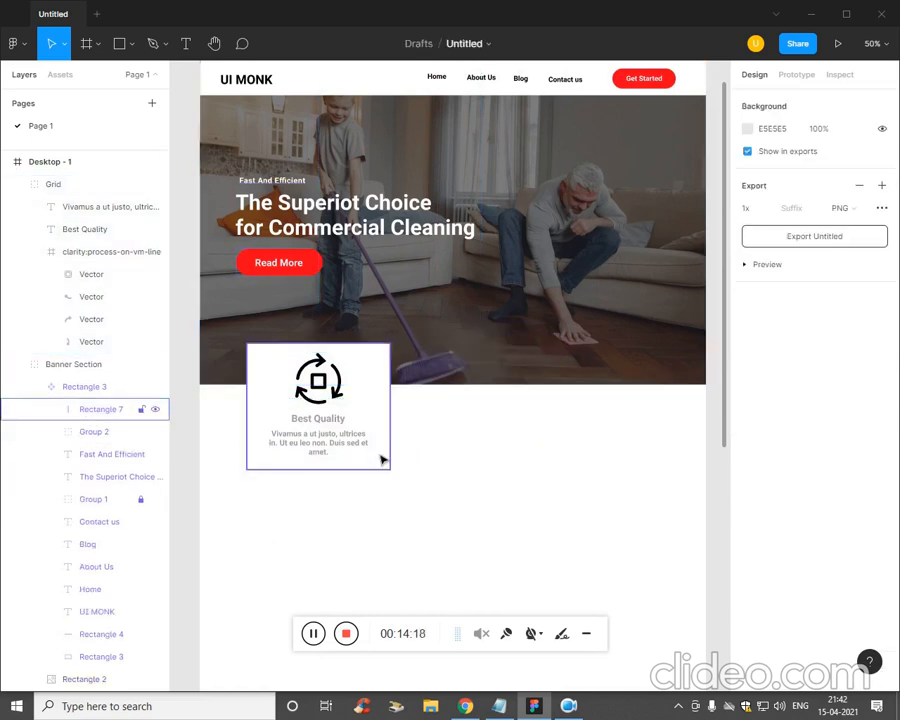
- Copy the Grid content and its card background to the right as a second card
left_click(382, 457)
left_click(66, 188)
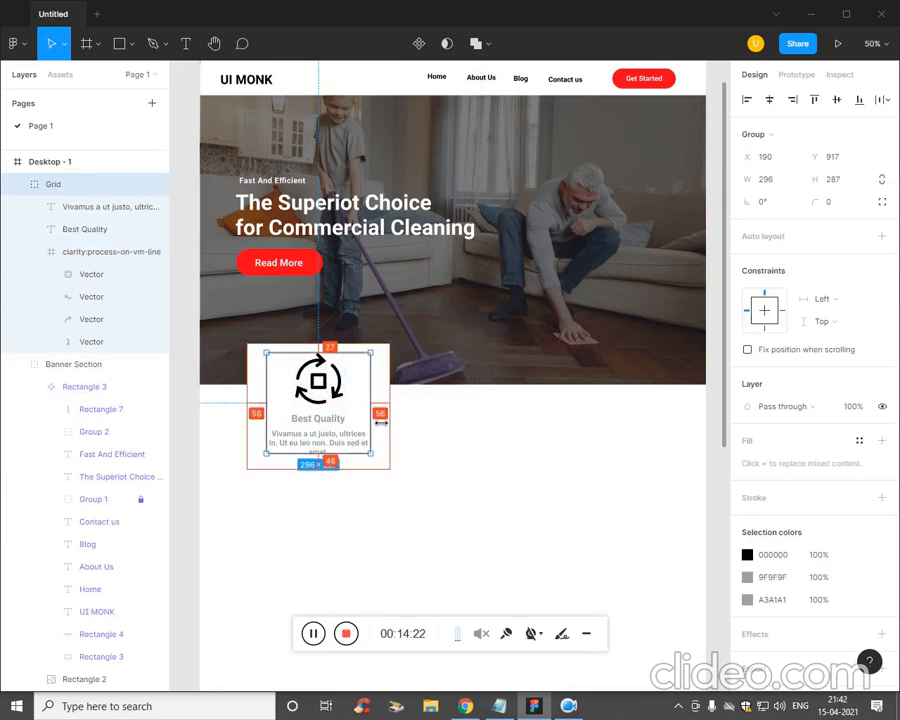
left_click_drag(367, 422, 521, 450, "alt")
left_click_drag(394, 460, 558, 465, "alt")
left_click(582, 462)
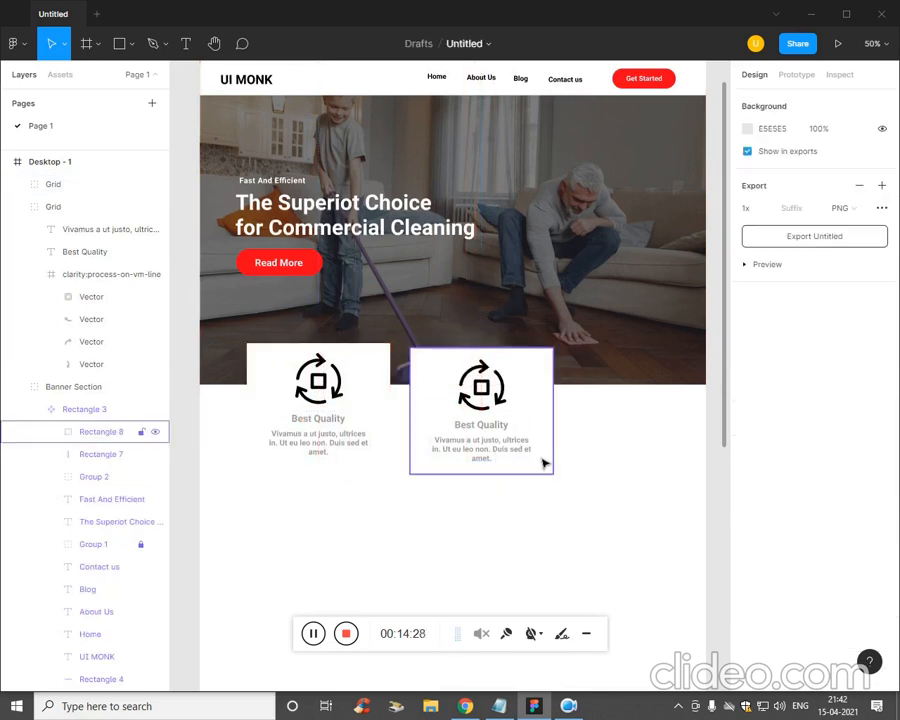
- Try moving the Rectangle 3 hero frame up the layers, undoing it and an accidental card stretch
left_click(84, 409)
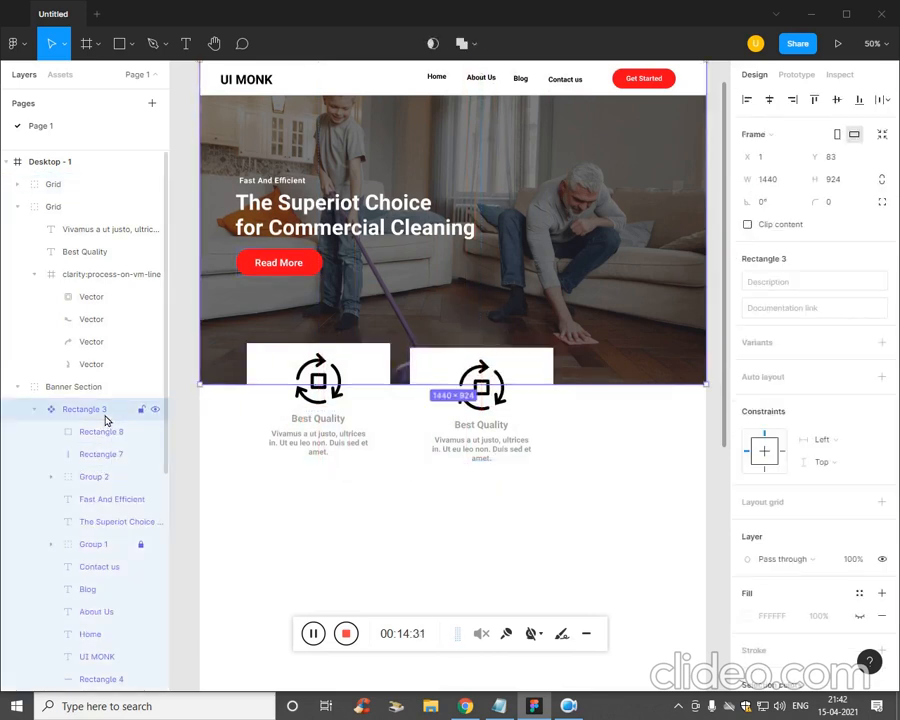
left_click_drag(105, 421, 92, 230)
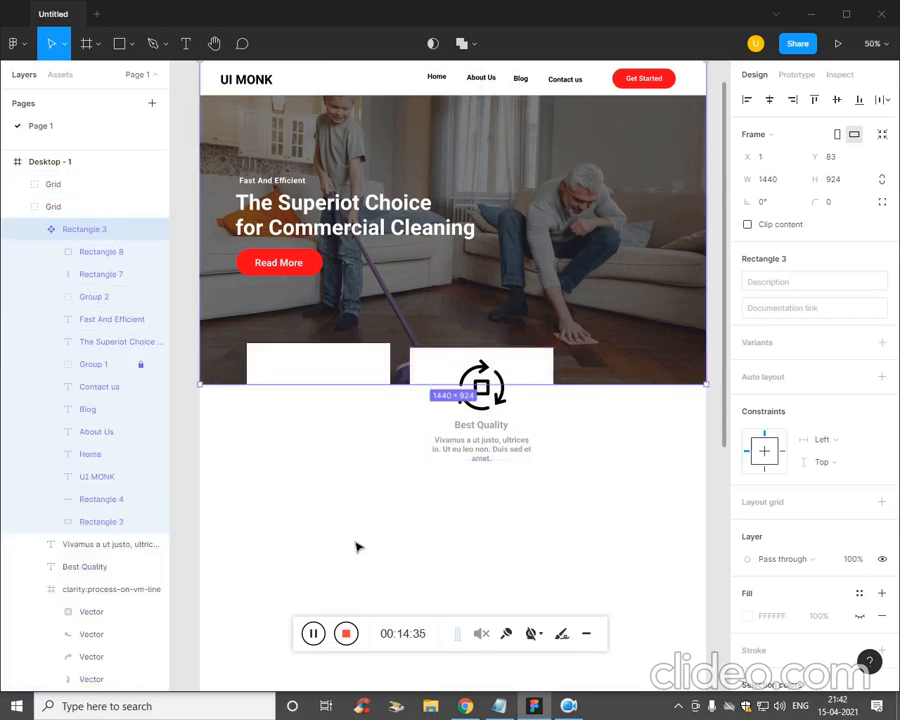
key("ctrl+z")
left_click(600, 414)
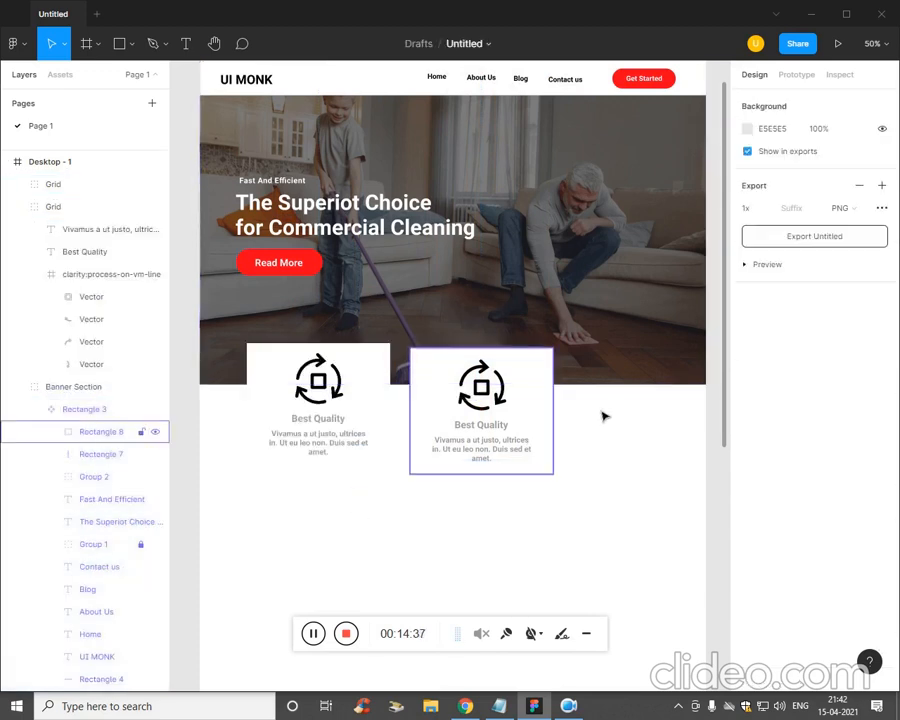
left_click_drag(578, 510, 665, 460)
key("ctrl+z")
- Duplicate the second card with Ctrl+D to place a third card on the right
key("ctrl+d")
key("Escape")
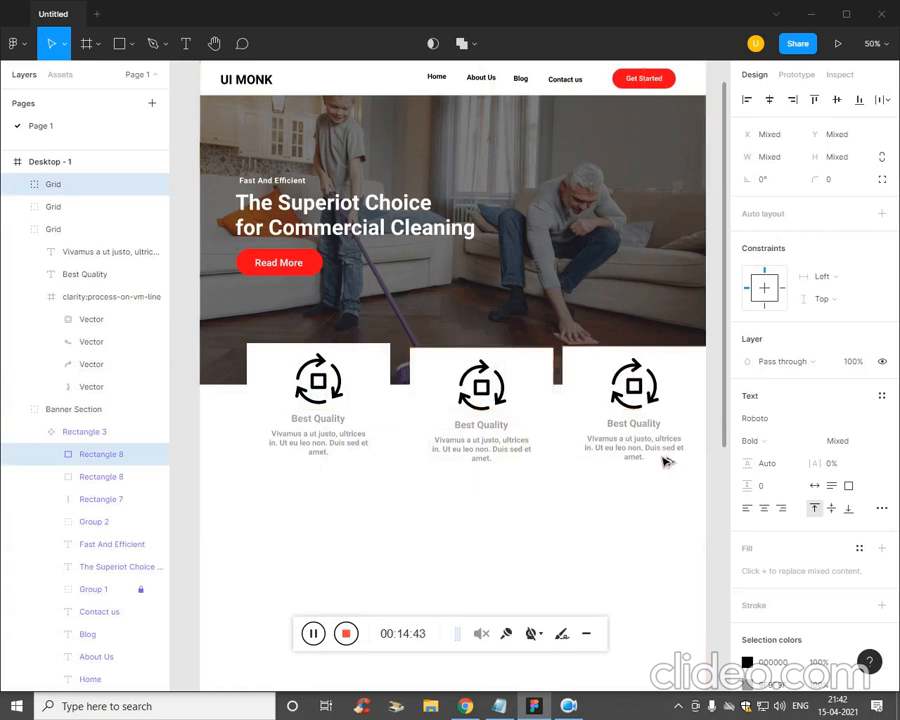
mouse_move(590, 557)
left_mouse_down()
mouse_move(568, 556)
mouse_move(590, 553)
left_mouse_up()
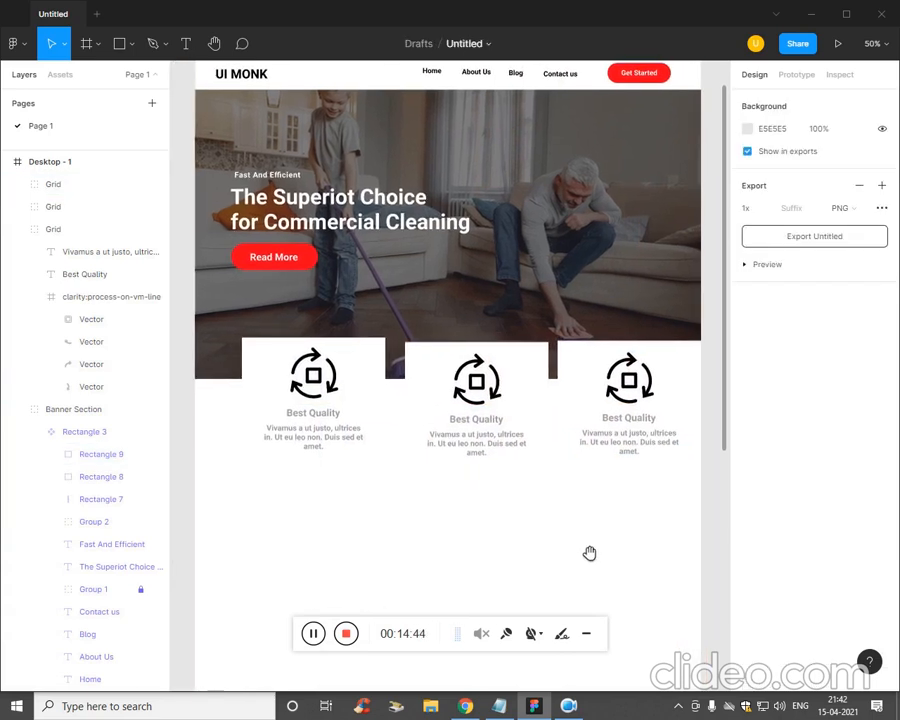
- Select all three cards and stretch them together to 1402×420 beneath the hero
left_click(322, 640)
left_click(415, 466)
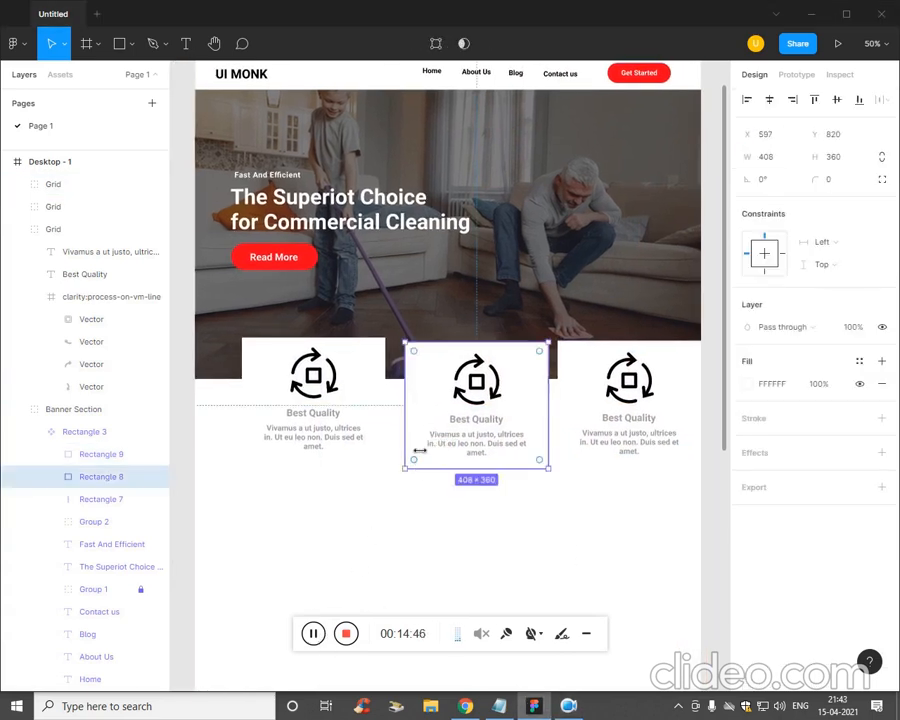
left_click(472, 568)
left_click_drag(550, 516, 453, 443)
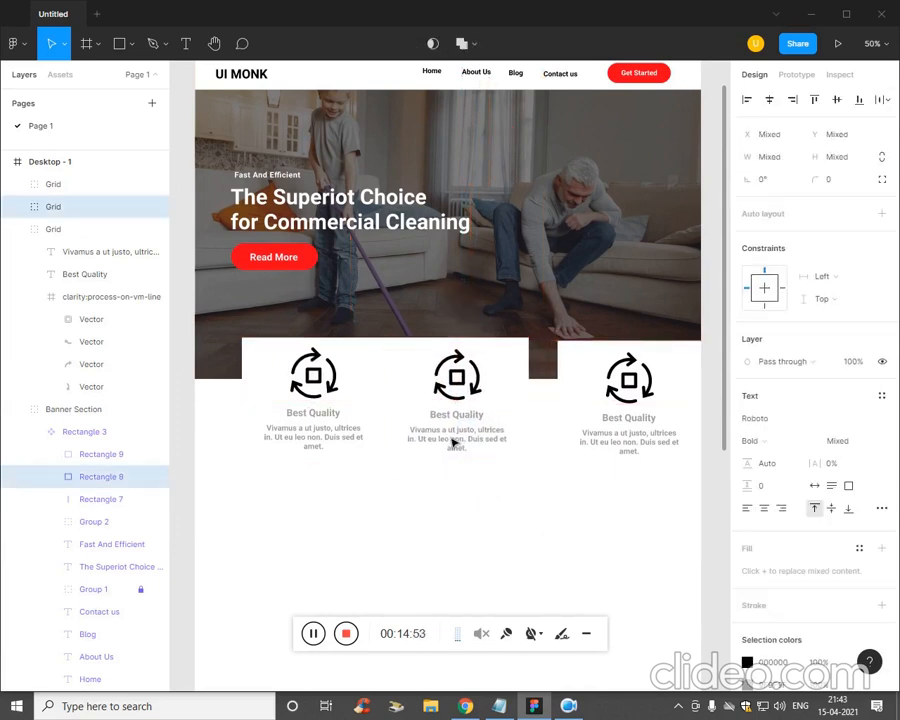
left_click(579, 432)
left_click_drag(562, 526, 590, 435)
left_click_drag(622, 528, 305, 425)
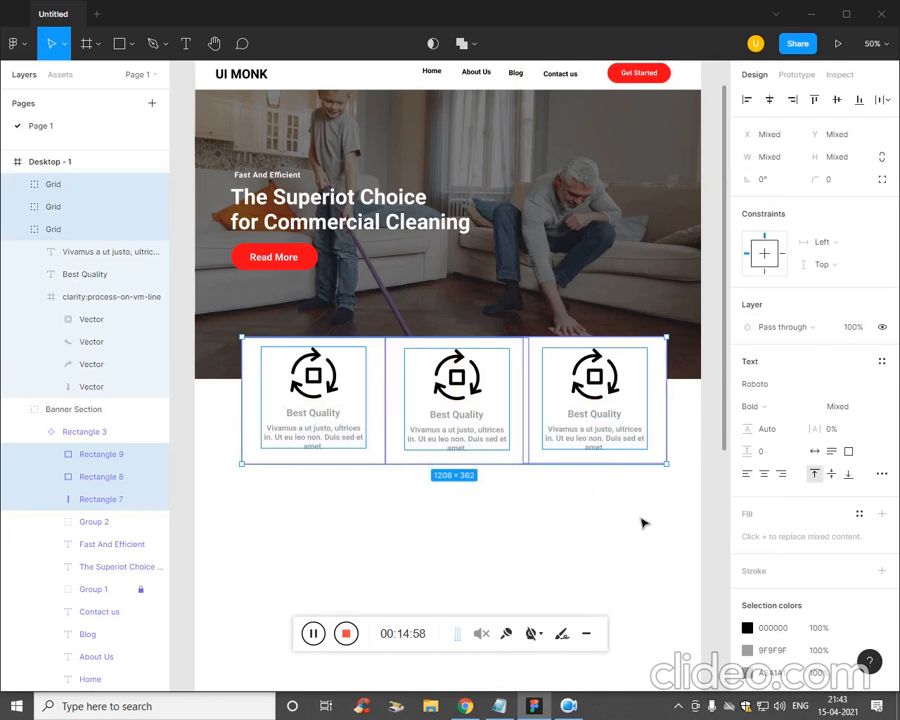
left_click_drag(676, 473, 553, 446)
left_click(540, 525)
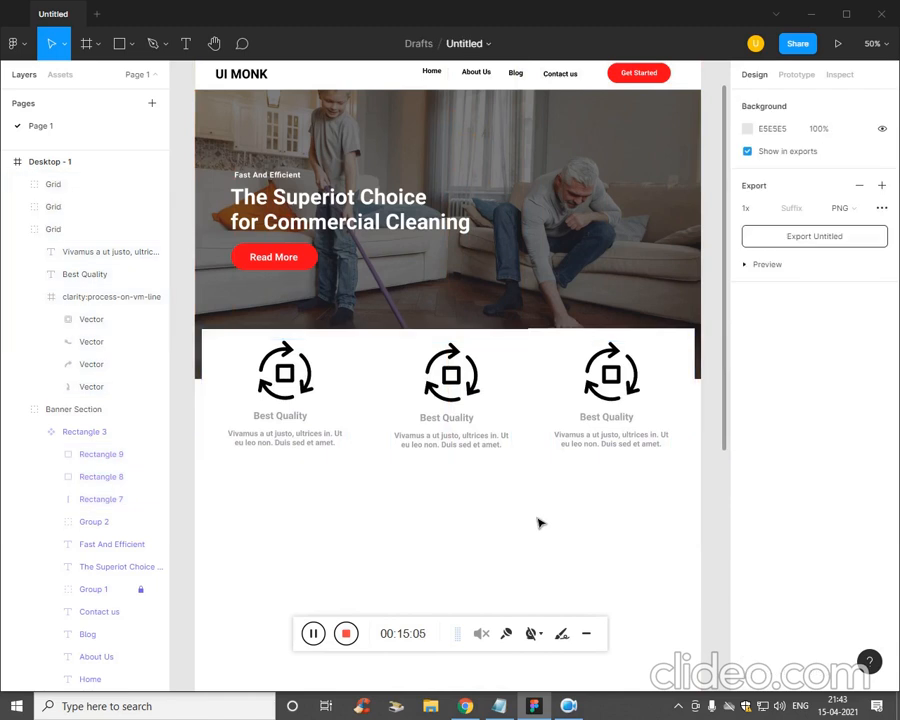
- Fill the middle feature card with the document red colour
left_click(530, 352)
left_click(485, 527)
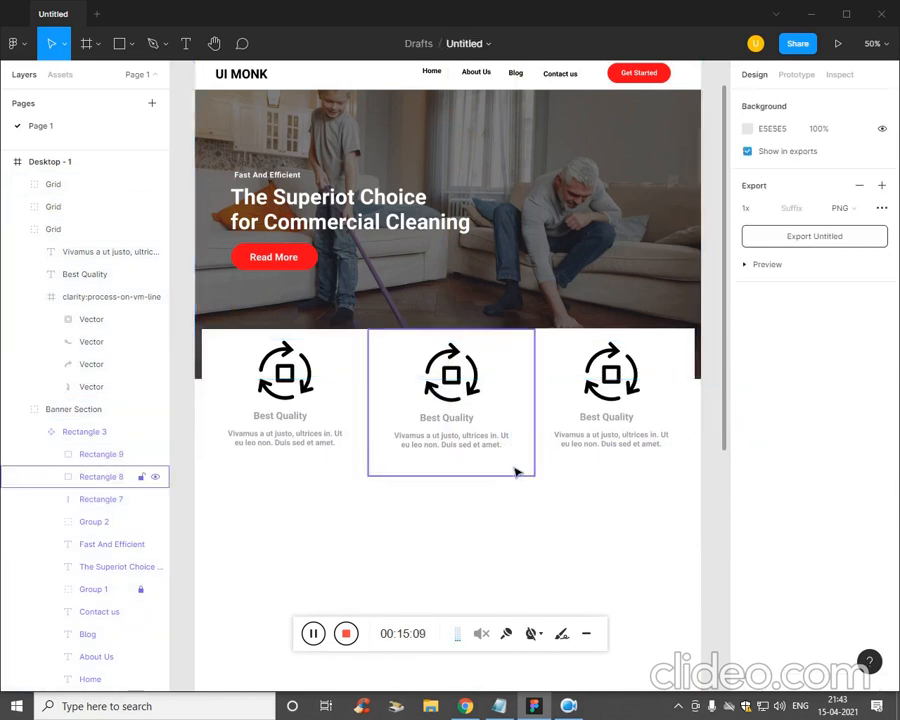
left_click(500, 472, "ctrl")
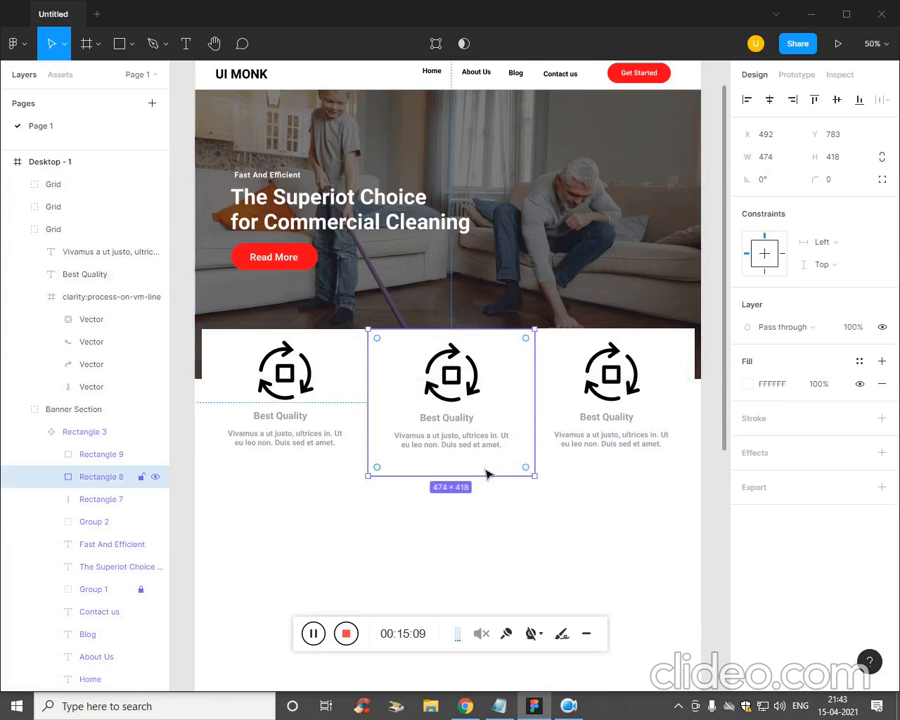
left_click(746, 387)
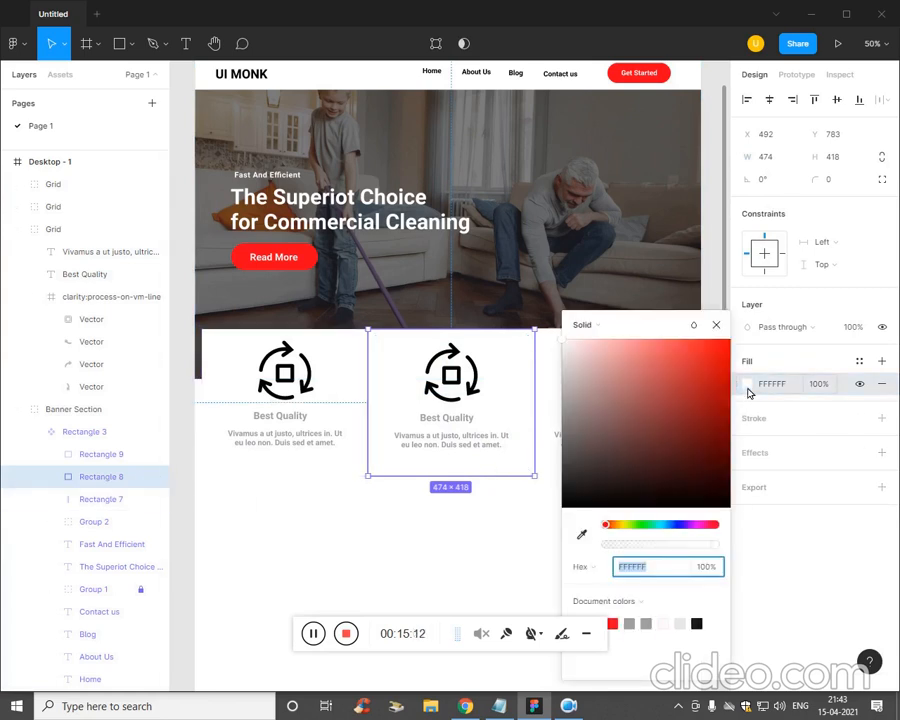
left_click(612, 623)
left_click(440, 535)
- Turn the middle card's Best Quality heading and description text white
left_click(453, 433)
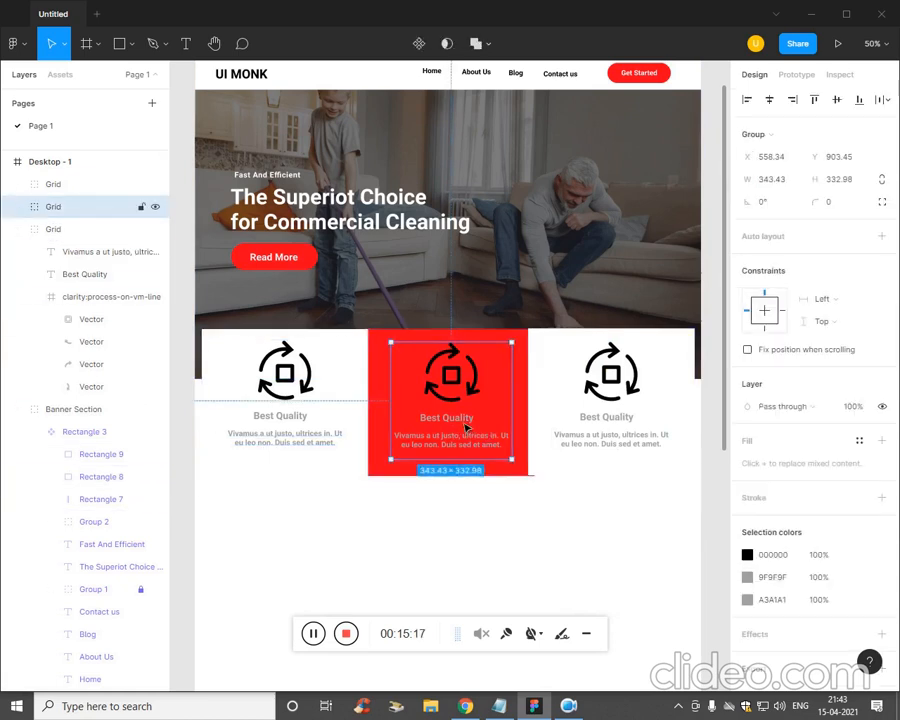
double_click(464, 427)
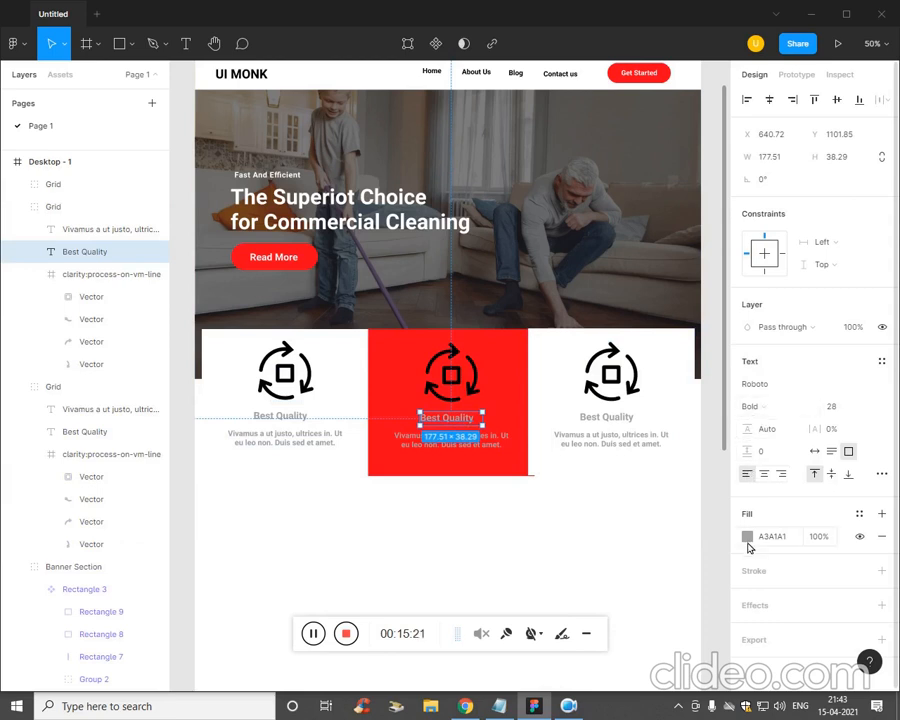
left_click(748, 546)
left_click_drag(560, 396, 538, 333)
left_click(500, 491)
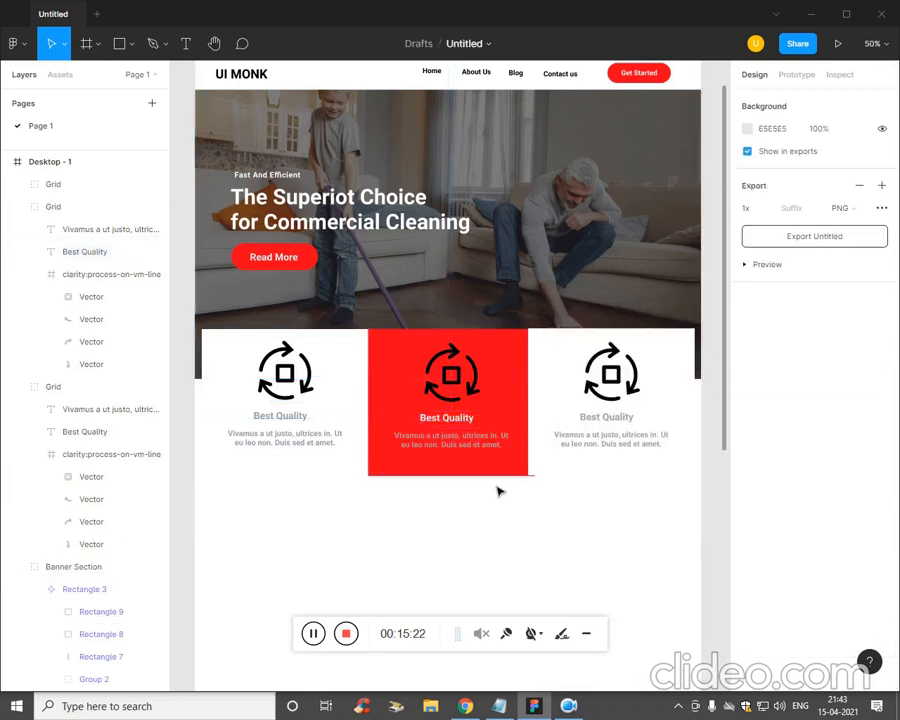
left_click(491, 455)
double_click(491, 451)
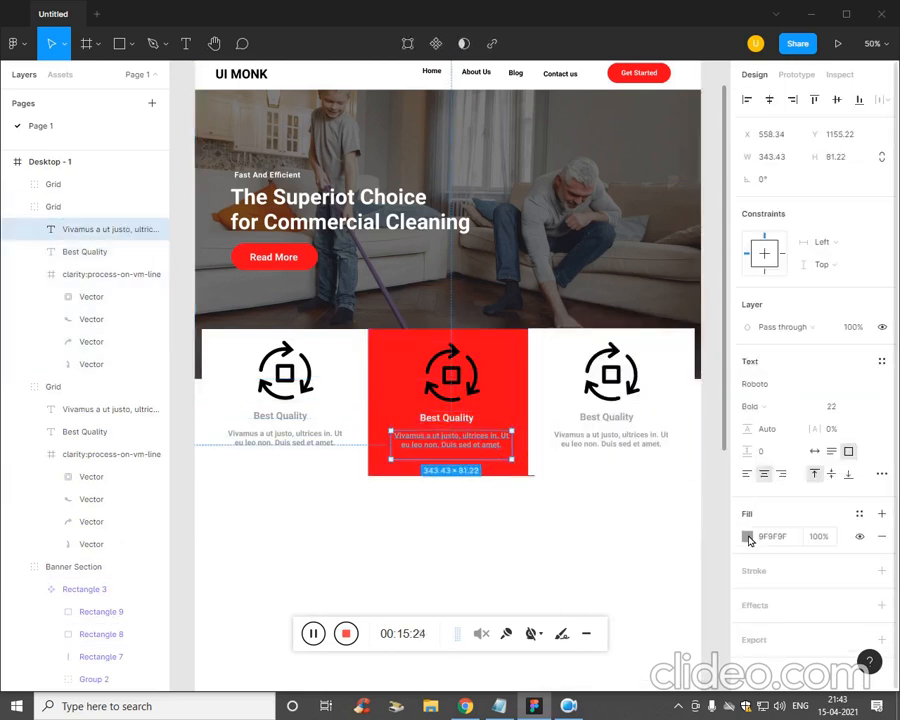
left_click(747, 536)
left_click_drag(562, 398, 548, 335)
left_click(503, 490)
- Recolour the middle card's process icon white and check the page at a different zoom
left_click(470, 378)
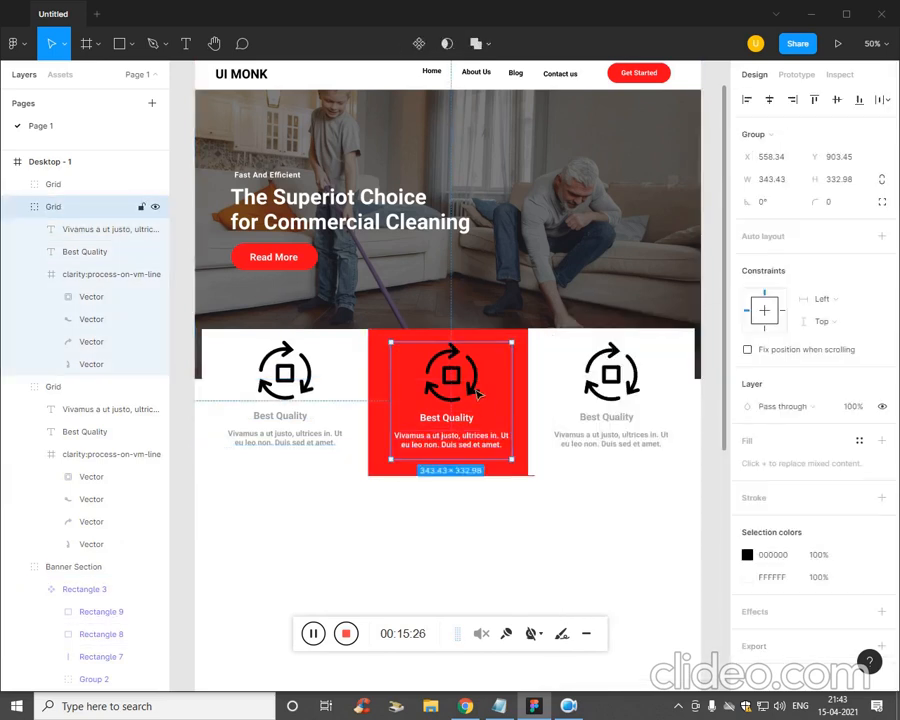
double_click(470, 378)
double_click(470, 378)
left_click(90, 276)
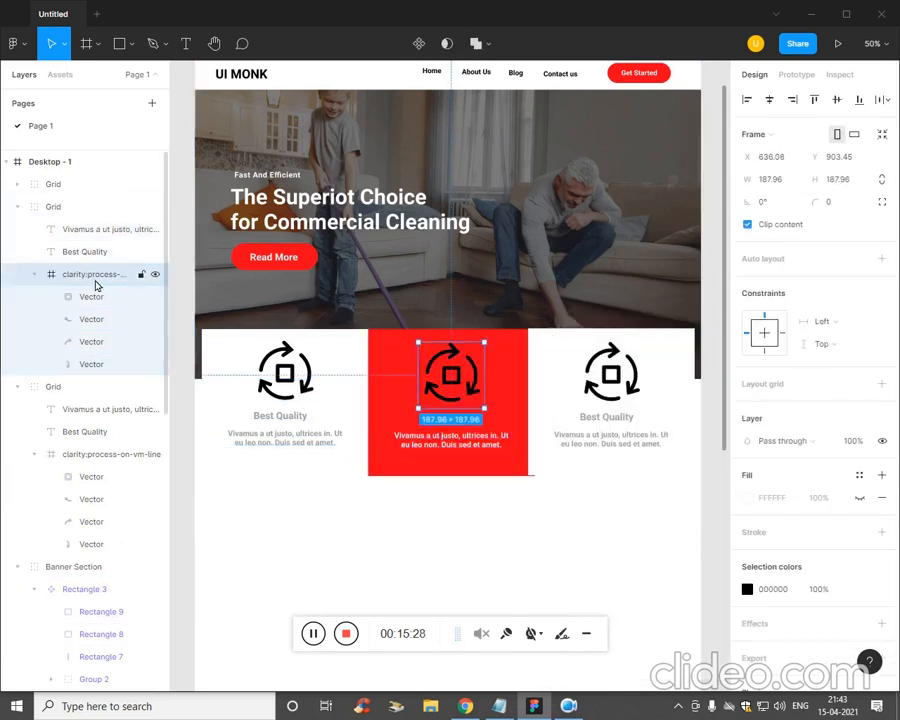
left_click(748, 592)
left_click_drag(713, 543, 518, 396)
left_click(462, 532)
key("ctrl+minus")
key("ctrl+plus")
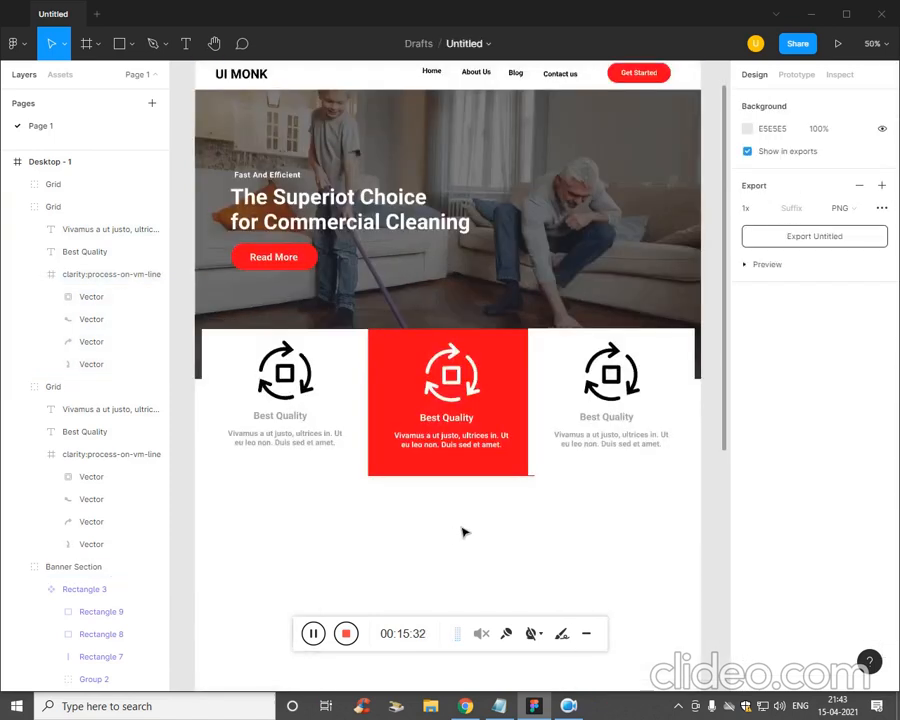
- Shrink the three feature cards together, undoing the accidental align and auto layout
left_click_drag(679, 508, 217, 396)
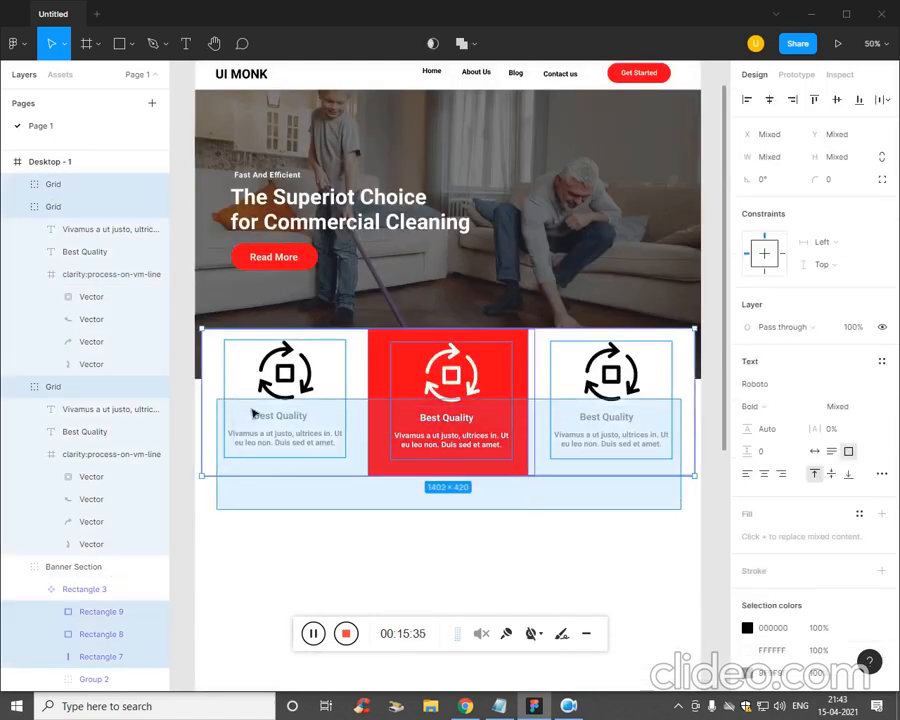
left_click_drag(705, 487, 565, 441)
left_click(559, 453)
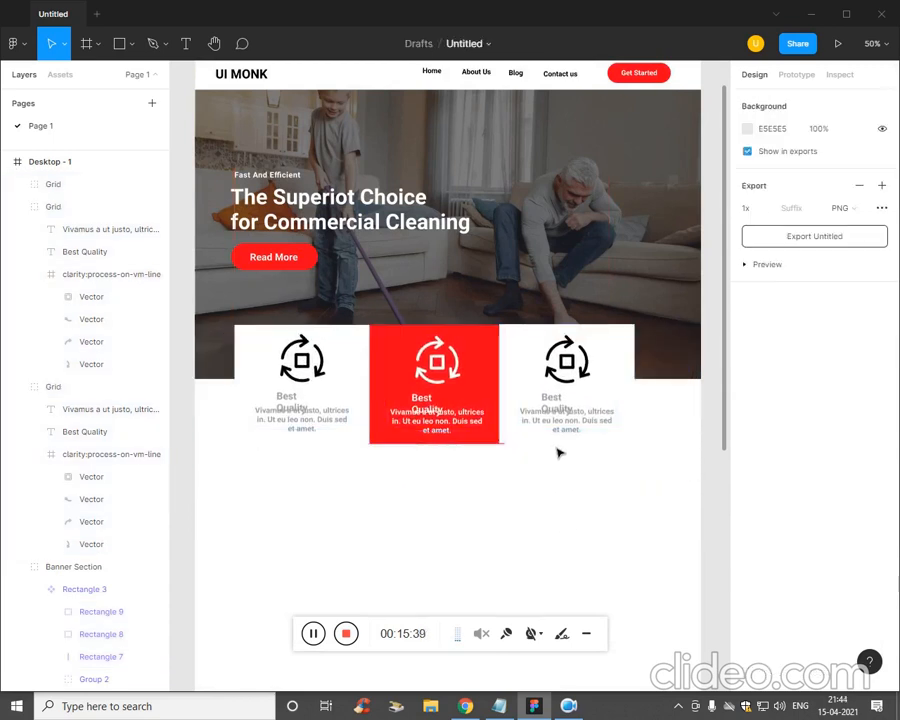
left_click_drag(654, 466, 222, 418)
left_click(573, 464)
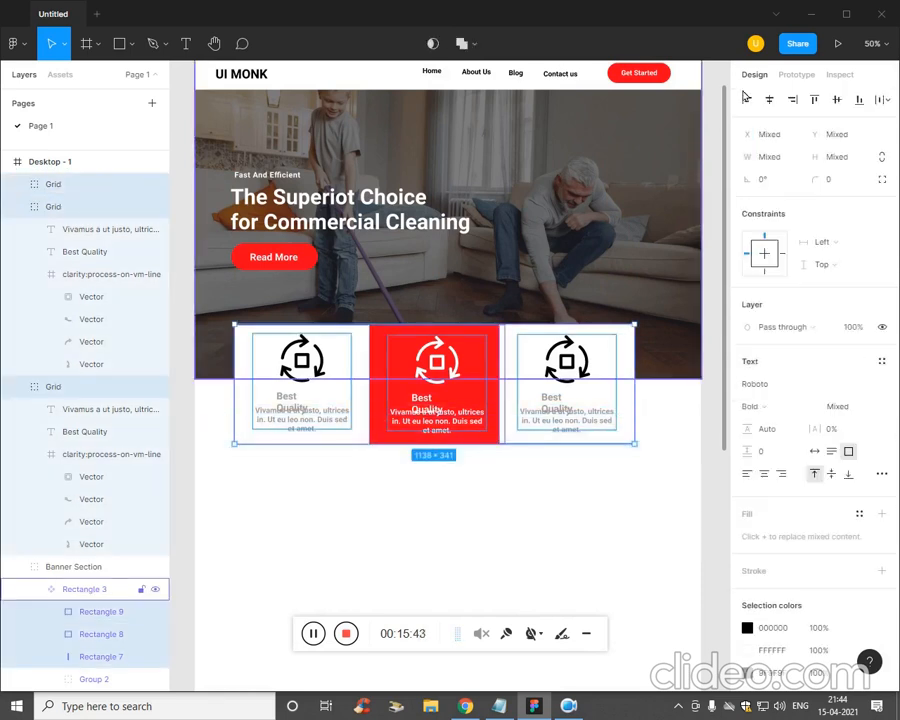
left_click(770, 99)
key("ctrl+z")
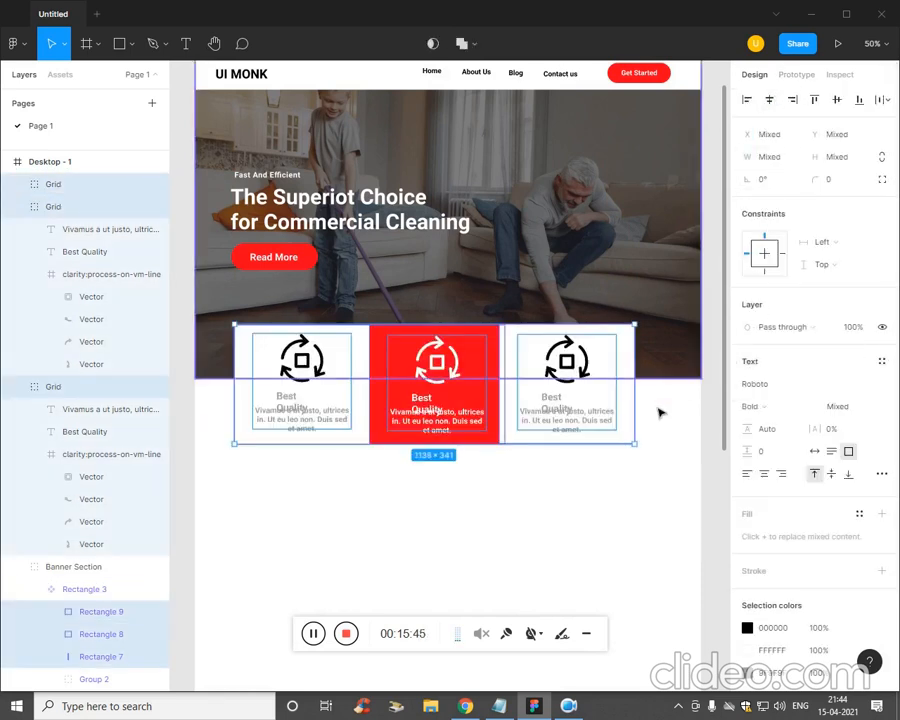
left_click(532, 462)
left_click_drag(645, 501, 264, 421)
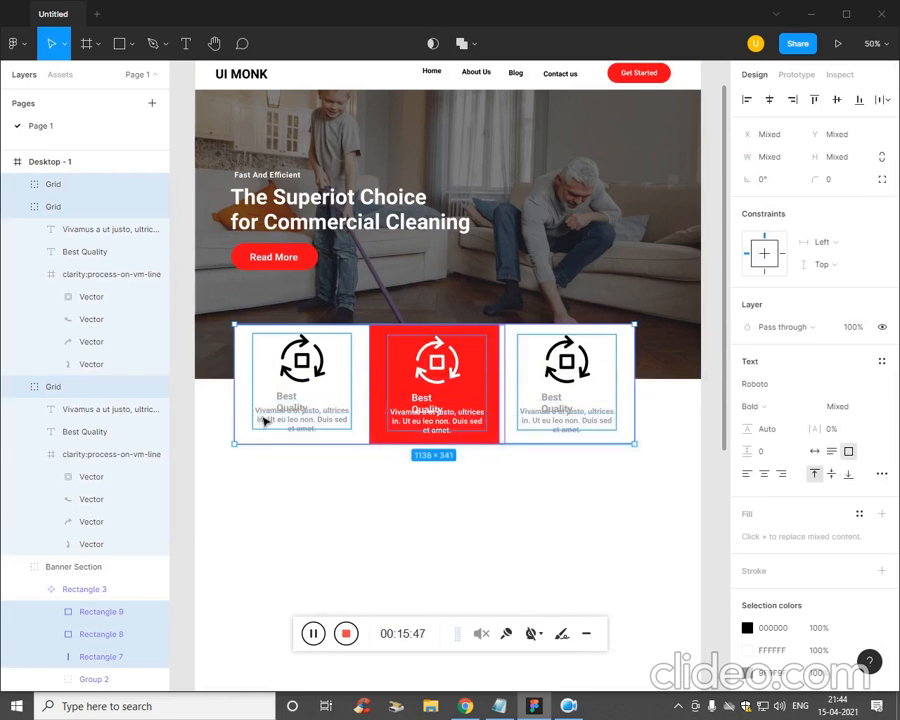
key("shift+a")
key("ctrl+z")
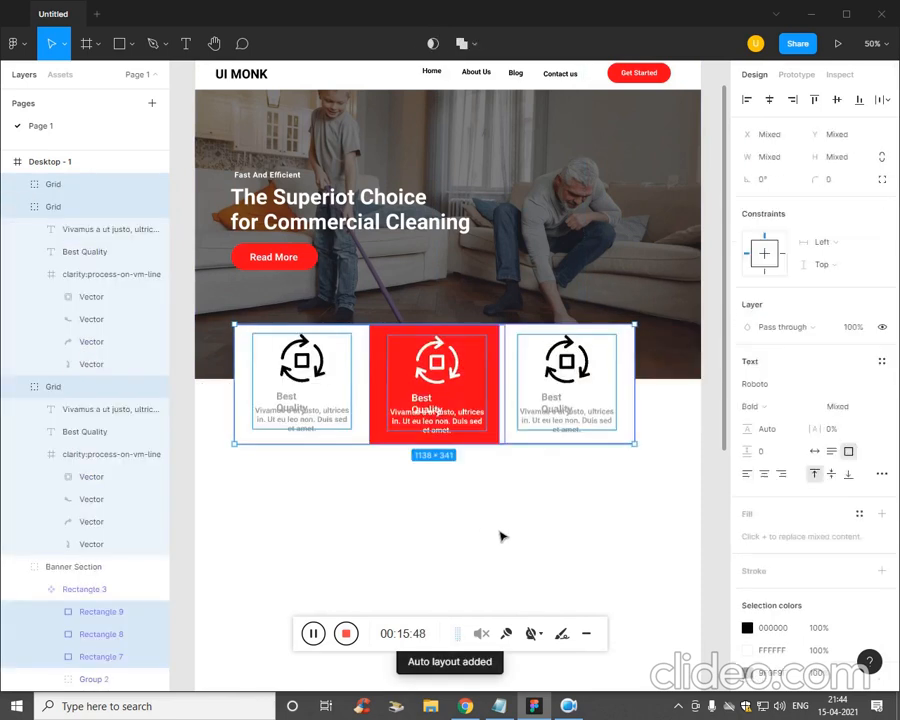
- Shift the three feature cards slightly right and down under the hero
left_click(651, 503)
left_click_drag(651, 503, 272, 400)
mouse_move(488, 424)
left_mouse_down()
mouse_move(502, 430)
mouse_move(493, 435)
left_mouse_up()
left_click(502, 498)
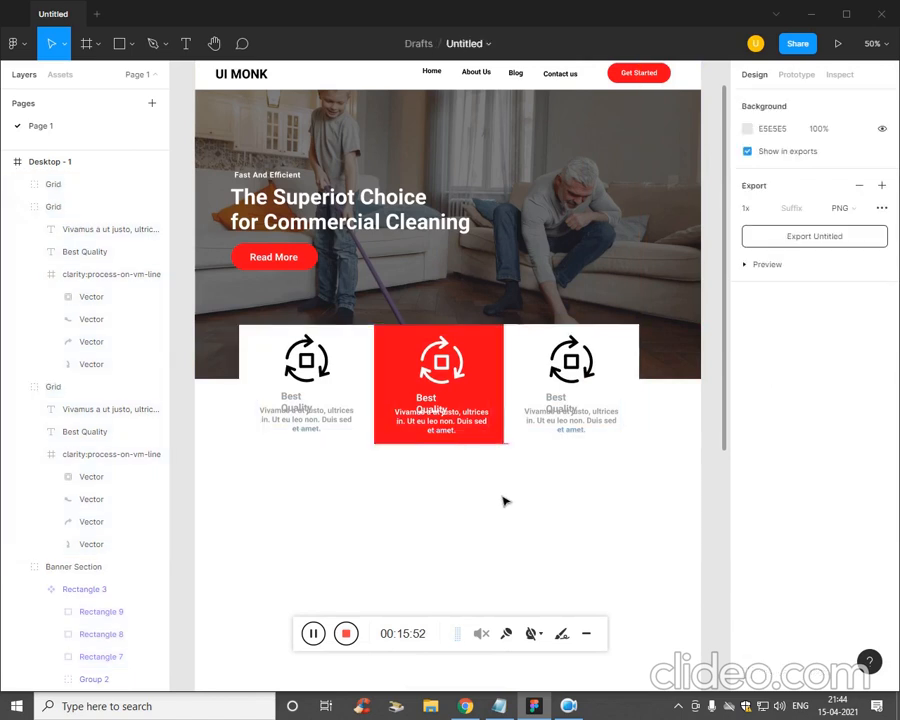
key("minus")
left_click_drag(367, 400, 370, 402)
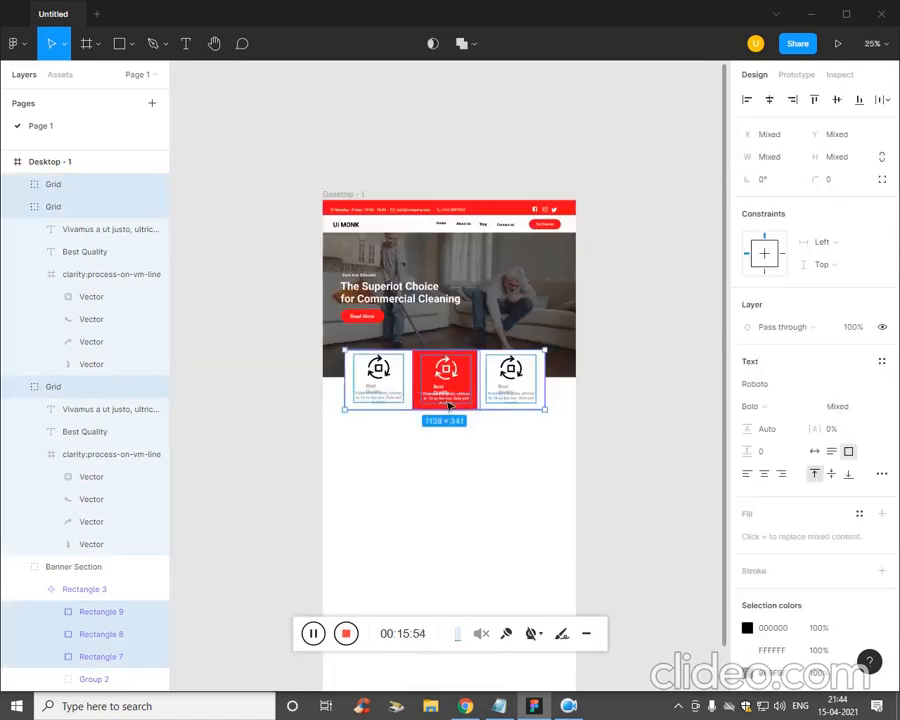
left_click_drag(452, 400, 460, 412)
left_click(498, 481)
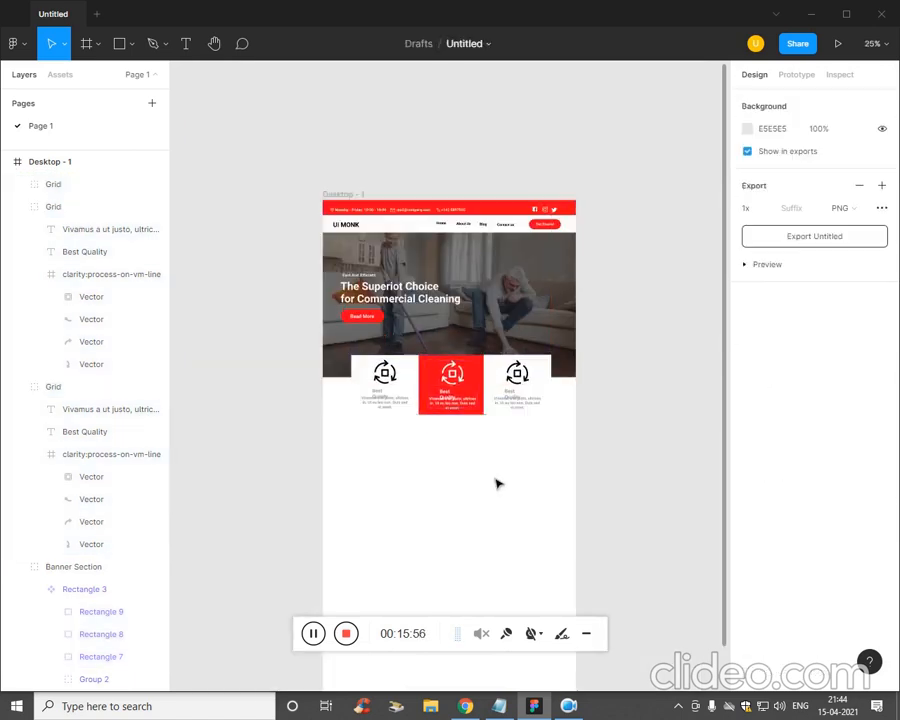
key("ctrl+plus")
mouse_move(475, 524)
left_mouse_down()
mouse_move(476, 476)
mouse_move(475, 525)
left_mouse_up()
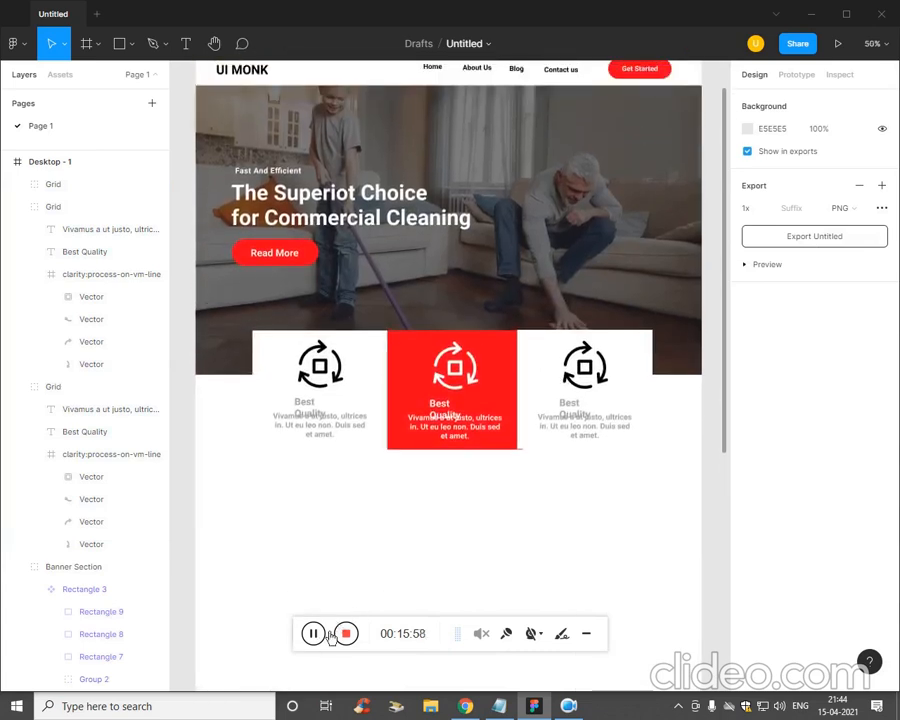
key("ctrl+z")
- Widen each card's heading text box so every heading fits on one line
left_click(363, 552)
double_click(311, 407)
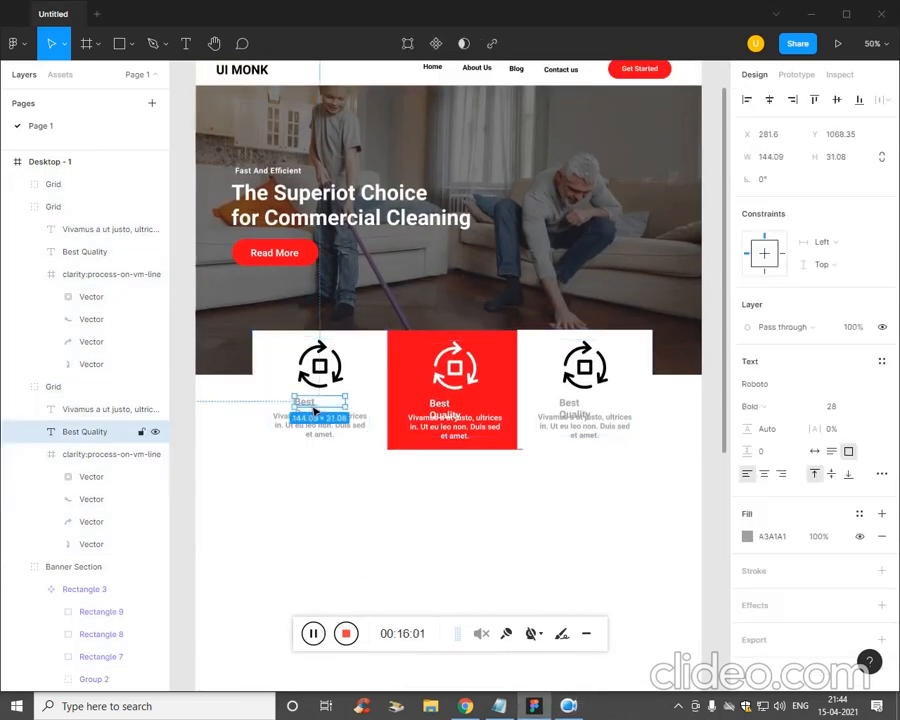
left_click_drag(346, 403, 368, 404)
left_click(436, 506)
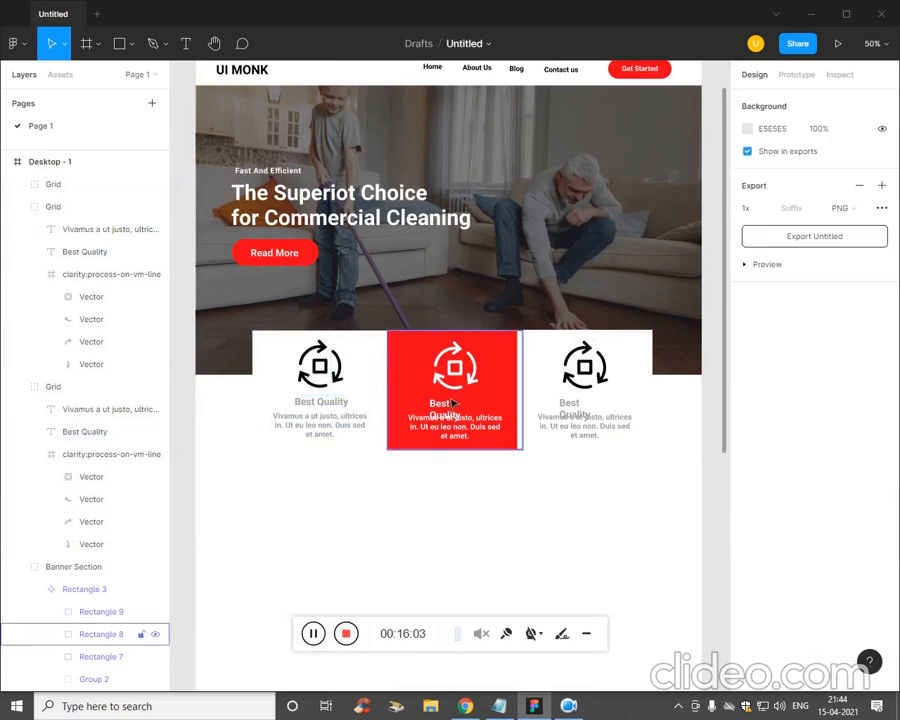
left_click(452, 402)
double_click(452, 402)
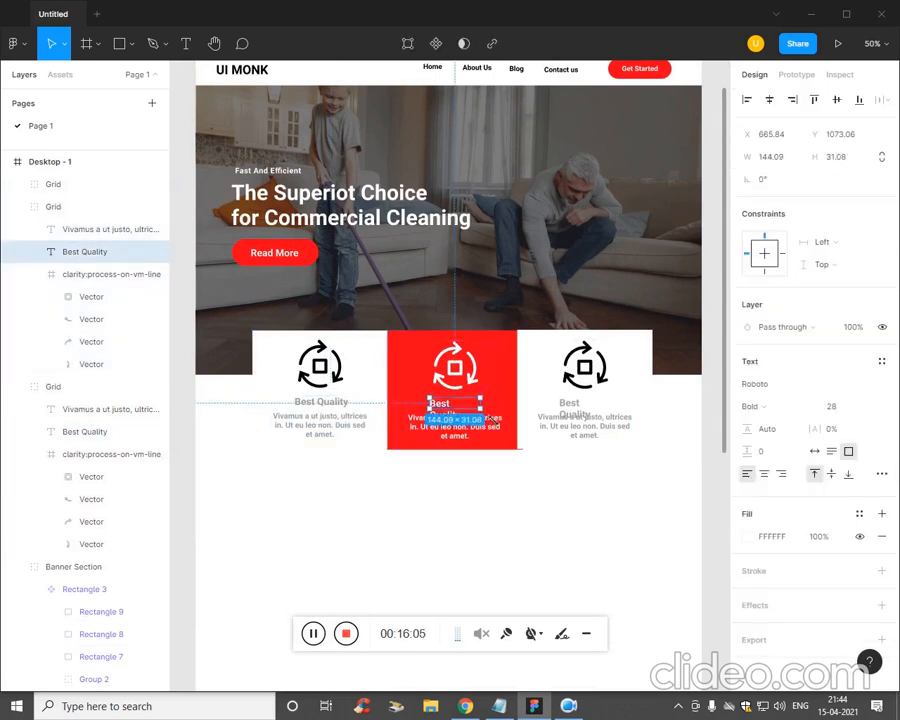
left_click_drag(480, 408, 503, 408)
double_click(585, 420)
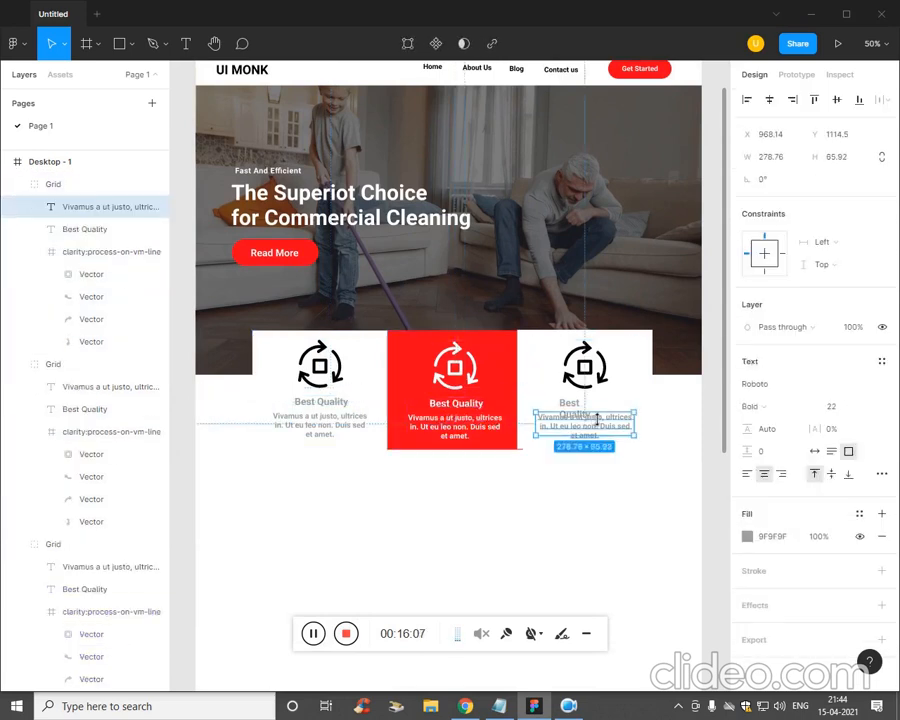
key("Escape")
left_click(582, 410)
double_click(572, 404)
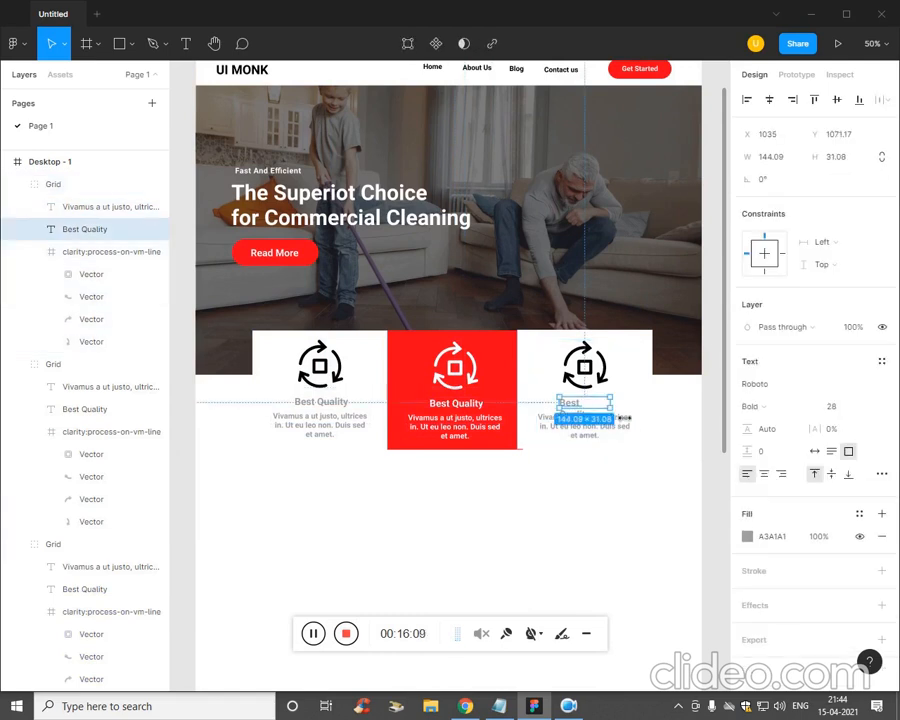
left_click_drag(622, 418, 631, 413)
left_click(575, 507)
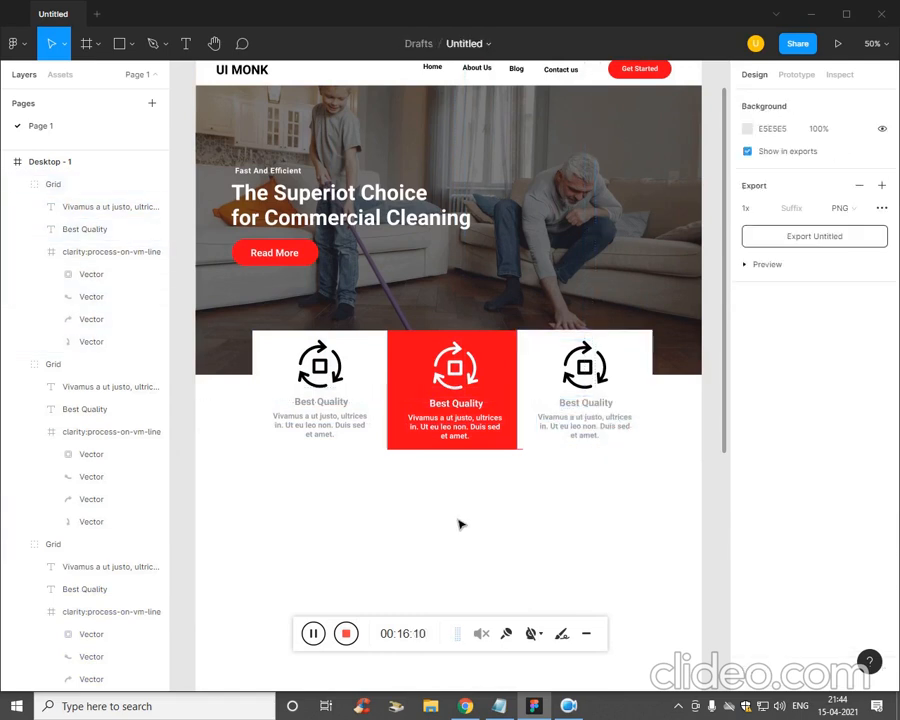
- Check the plan notes, then reselect all three feature cards
left_click_drag(616, 512, 291, 424)
left_click(409, 524)
key("alt+Tab")
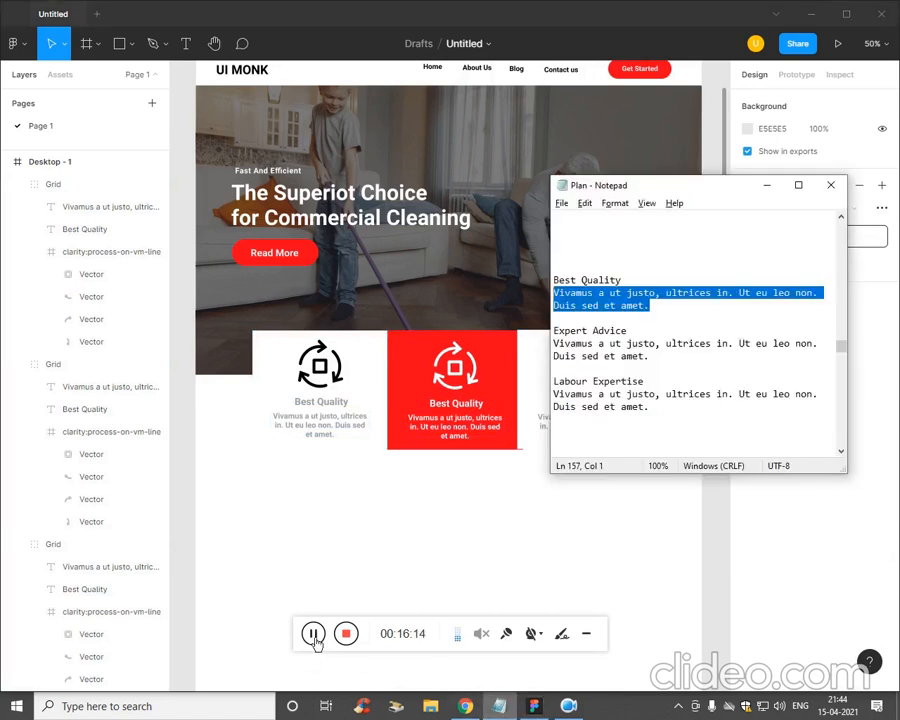
key("alt+Tab")
scroll(484, 564, "down", 1)
left_click_drag(666, 472, 281, 398)
- Group the three feature cards into Group 3
key("ctrl+g")
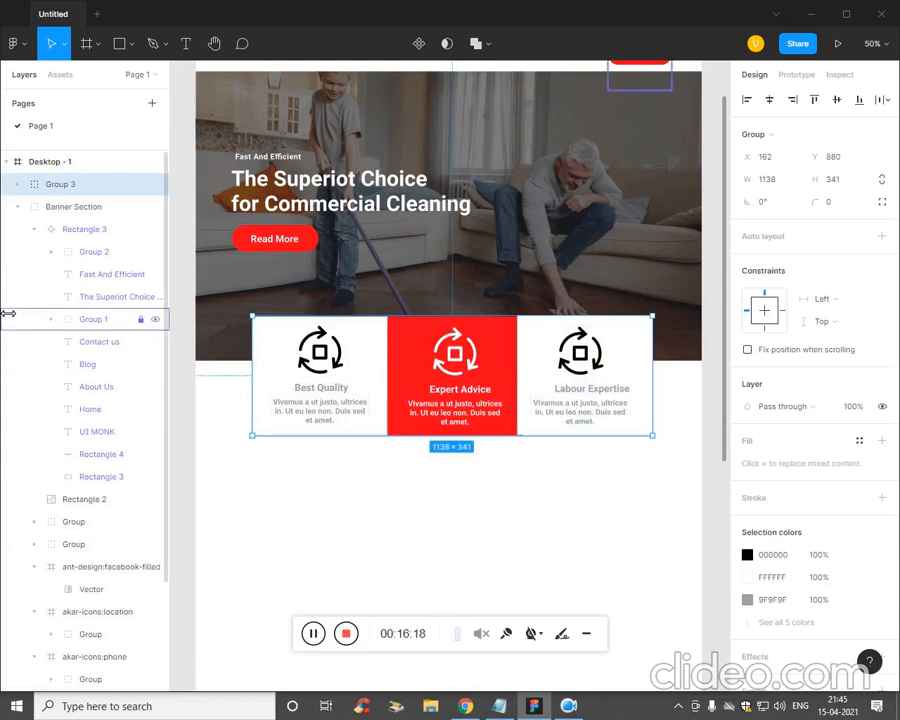
left_click(17, 188)
left_click(17, 188)
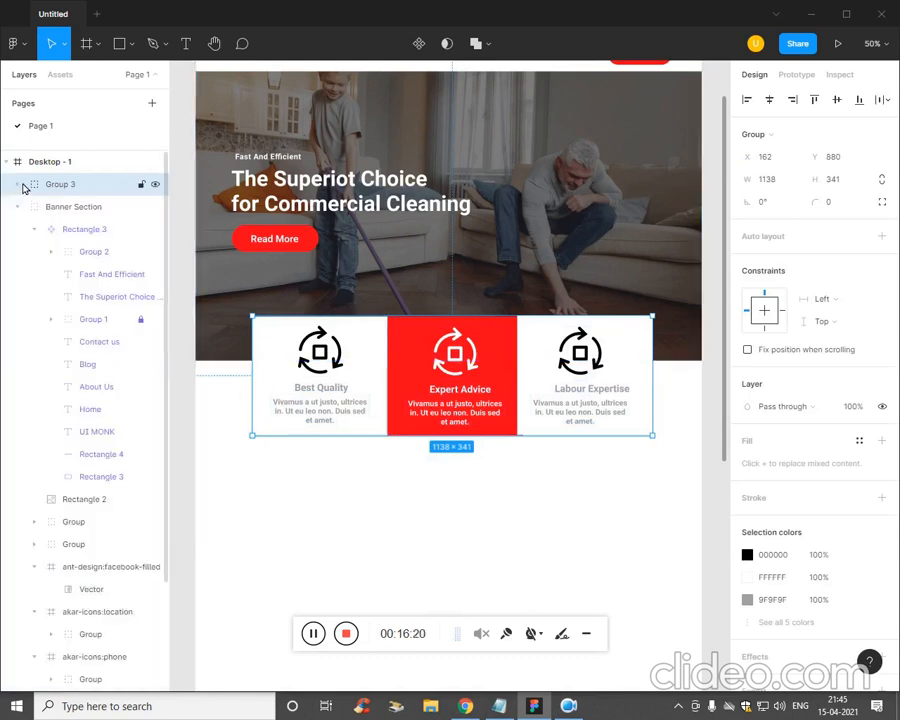
scroll(76, 240, "down", 3)
- Group the hero banner with the cards and rename the group Banner Section
left_click(515, 557)
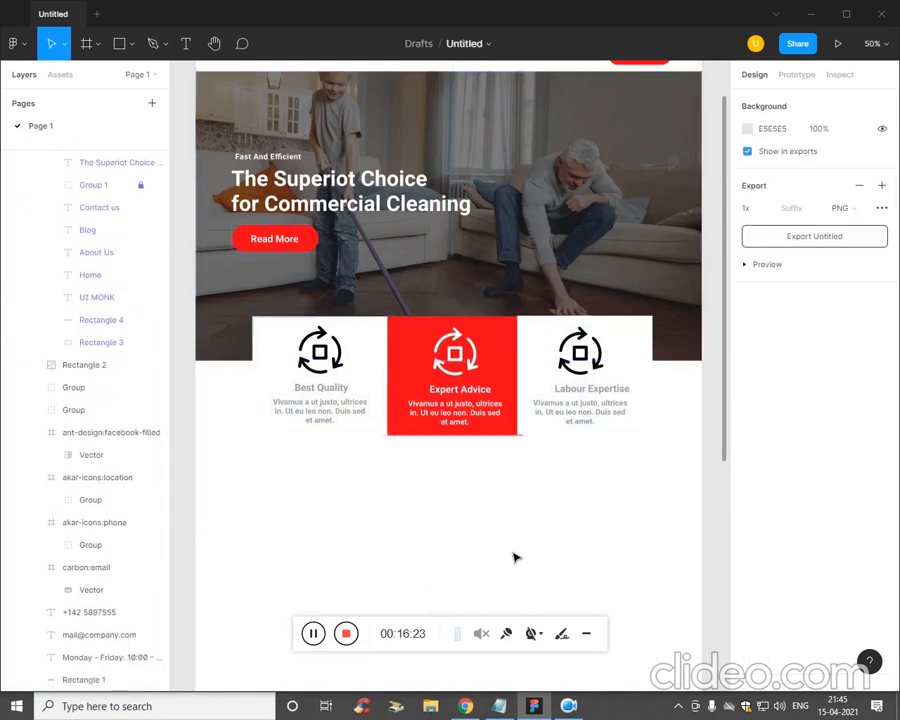
left_click_drag(672, 498, 230, 152)
key("ctrl+g")
key("alt+l")
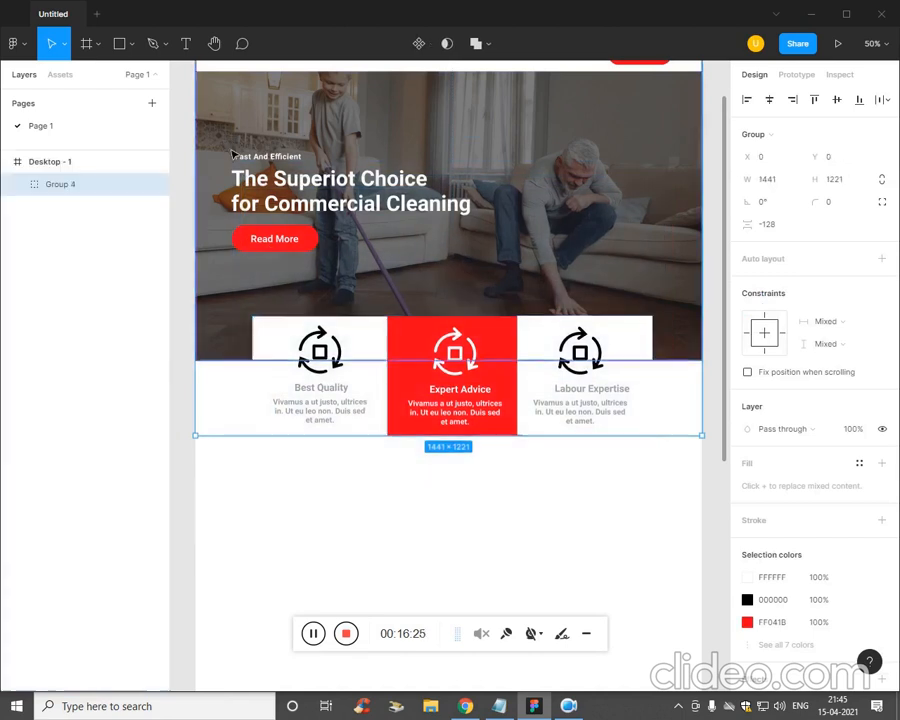
double_click(60, 188)
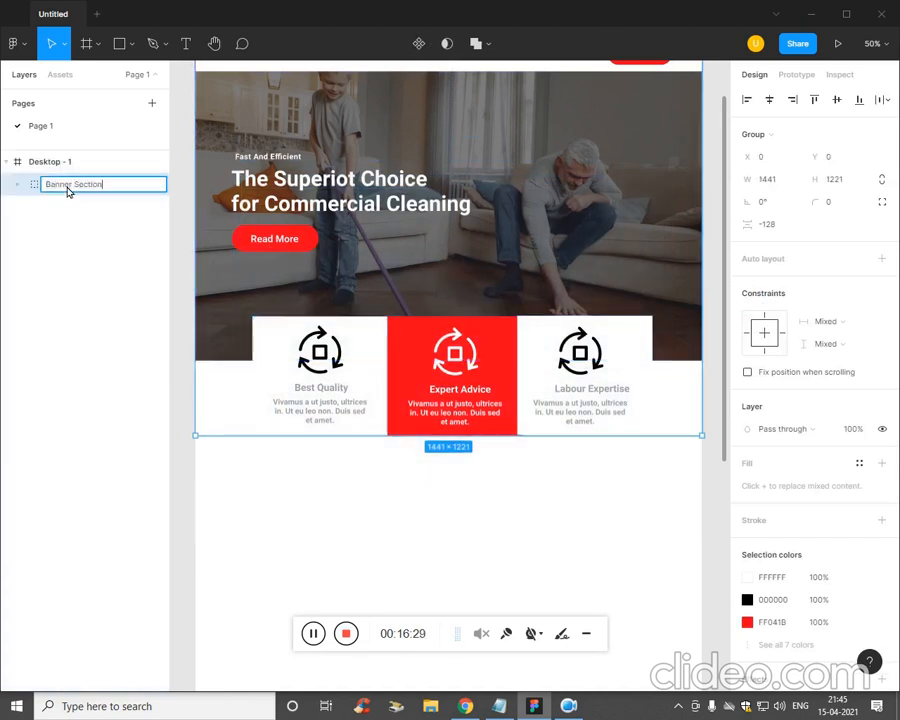
left_click(382, 485)
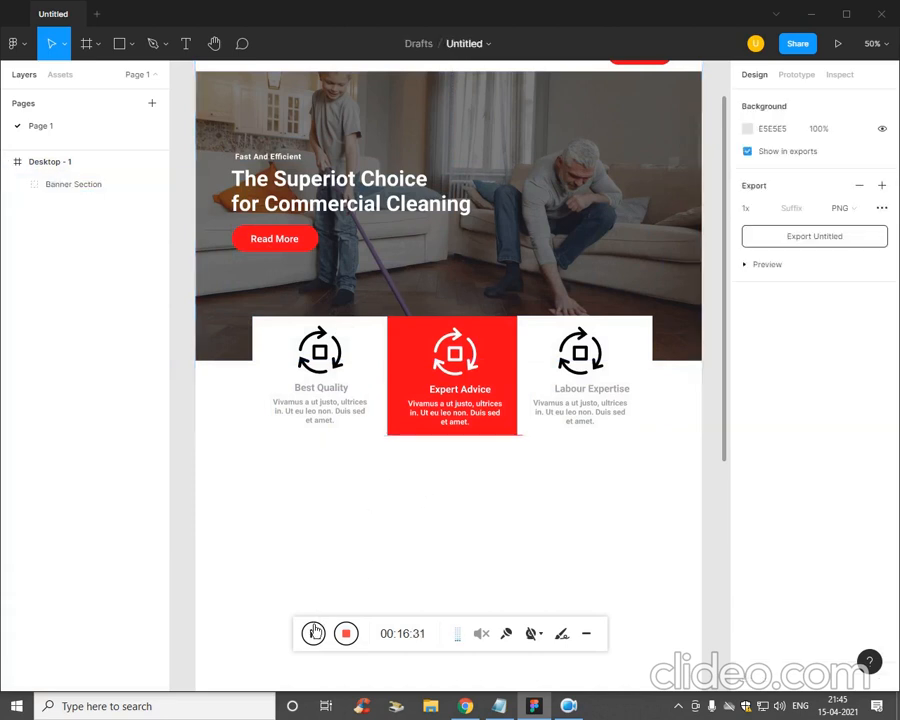
- Draw a rectangle below the feature cards on the left
left_click(128, 47)
left_click(132, 76)
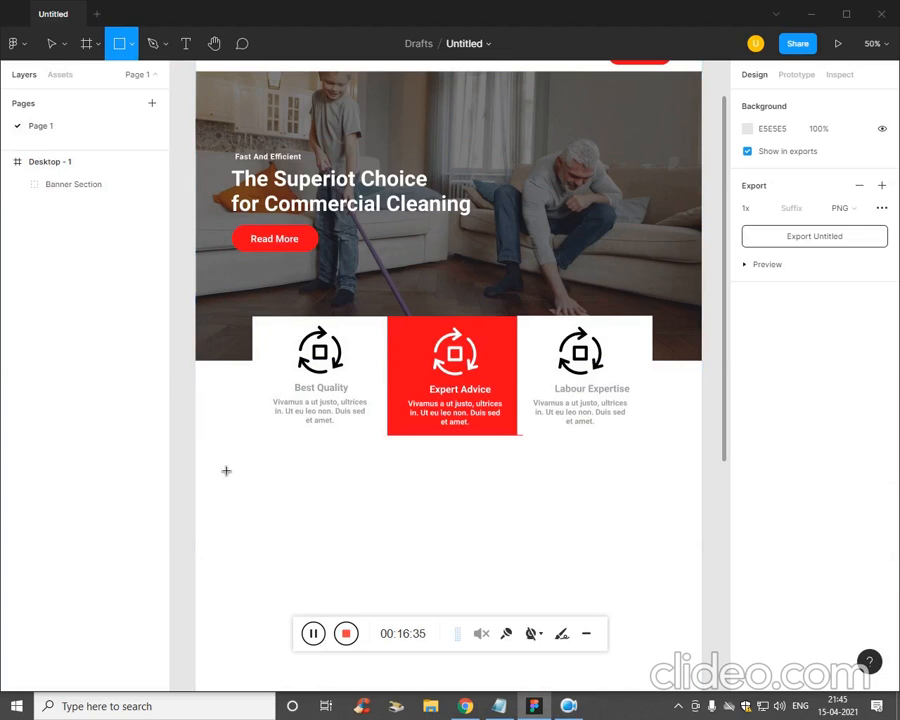
mouse_move(216, 460)
left_mouse_down()
mouse_move(370, 566)
mouse_move(428, 642)
left_mouse_up()
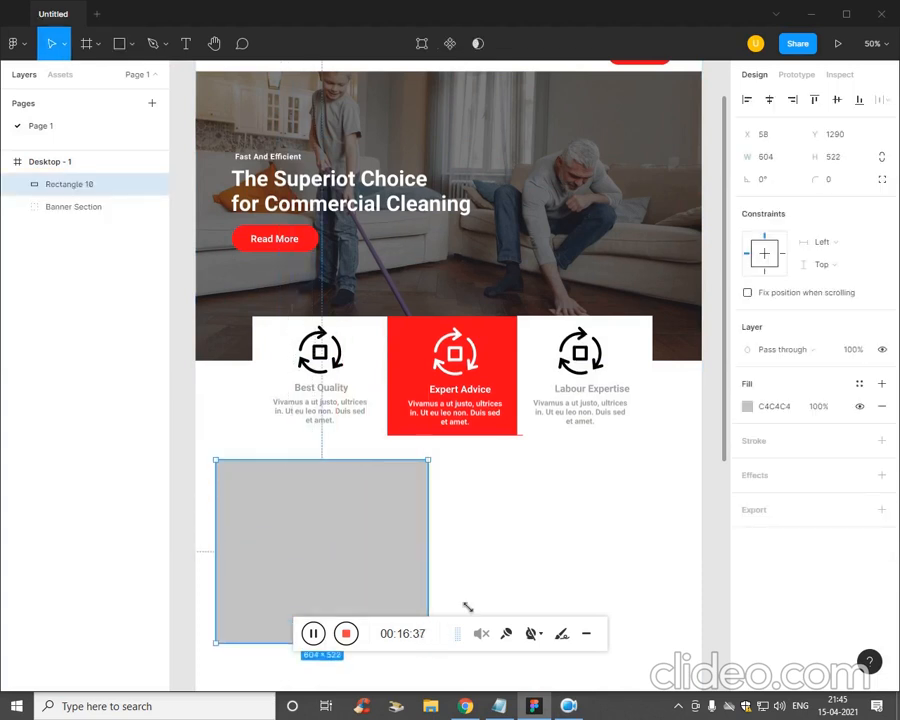
left_click_drag(516, 556, 514, 466)
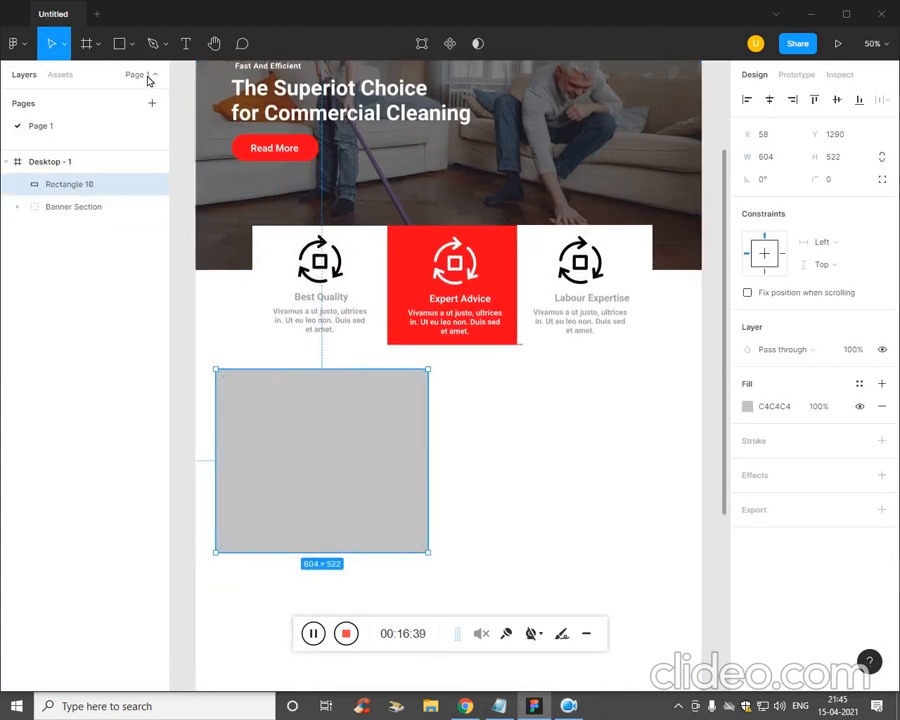
- Fill the rectangle with the z2 photo of a man cleaning a window
left_click(128, 45)
left_click(132, 179)
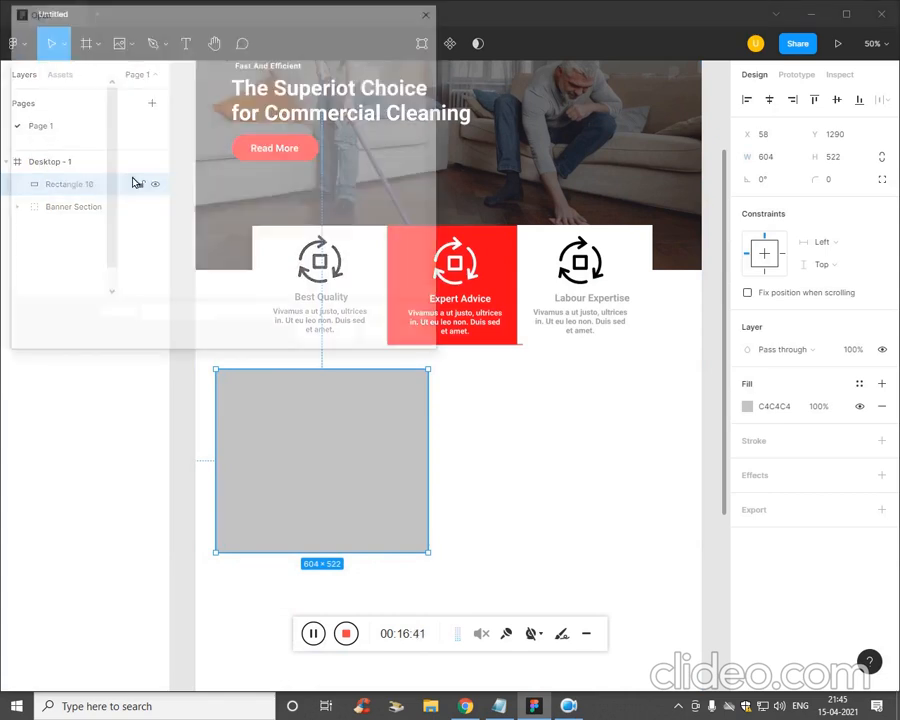
left_click_drag(434, 104, 440, 125)
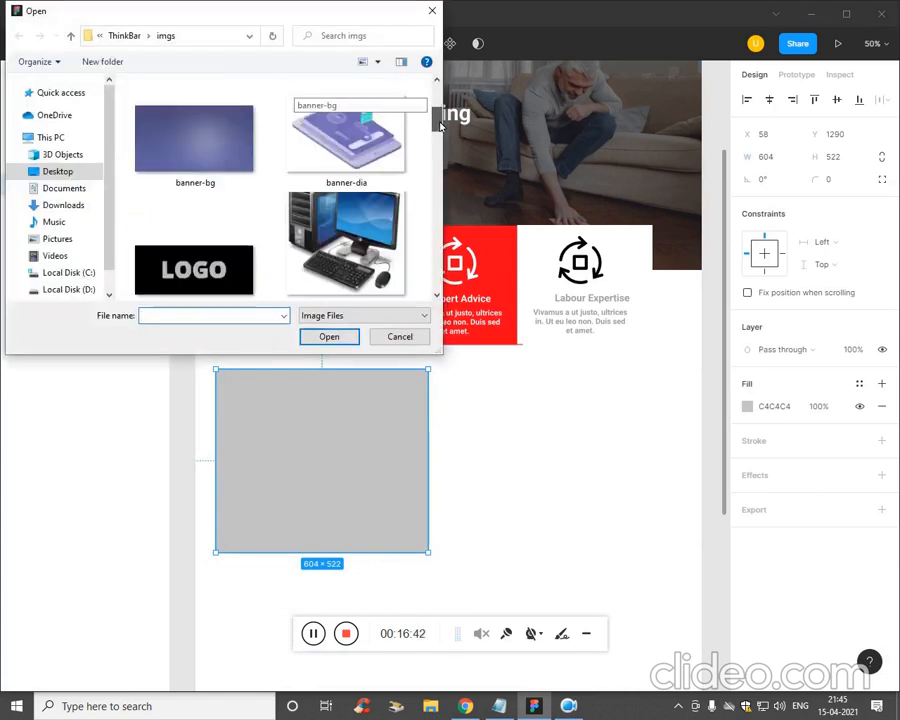
scroll(388, 173, "down", 5)
left_click(388, 173)
scroll(388, 173, "down", 10)
left_click(386, 173)
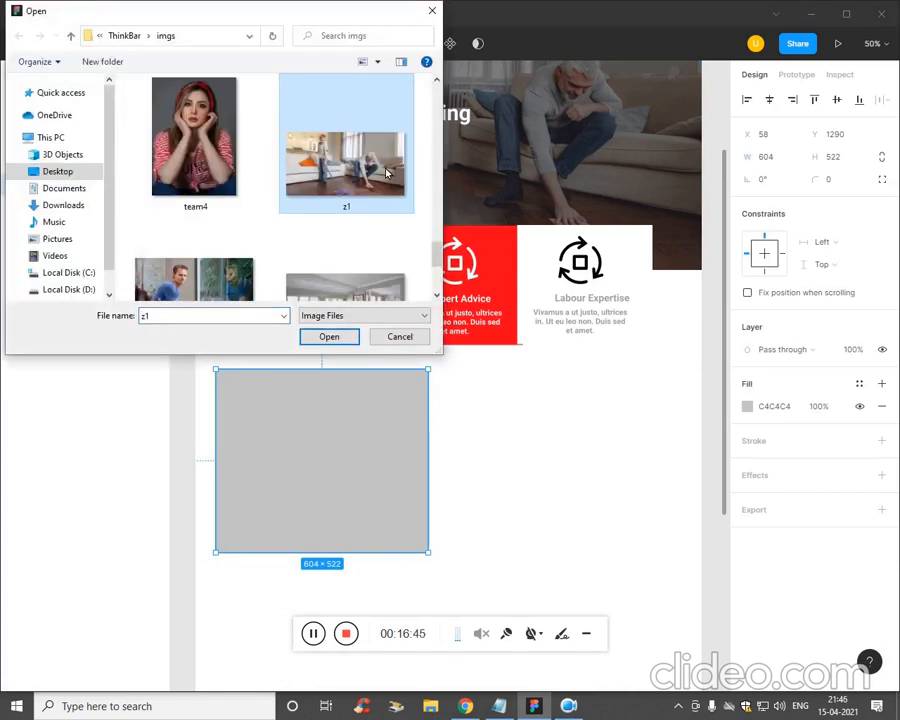
key("Right")
double_click(228, 183)
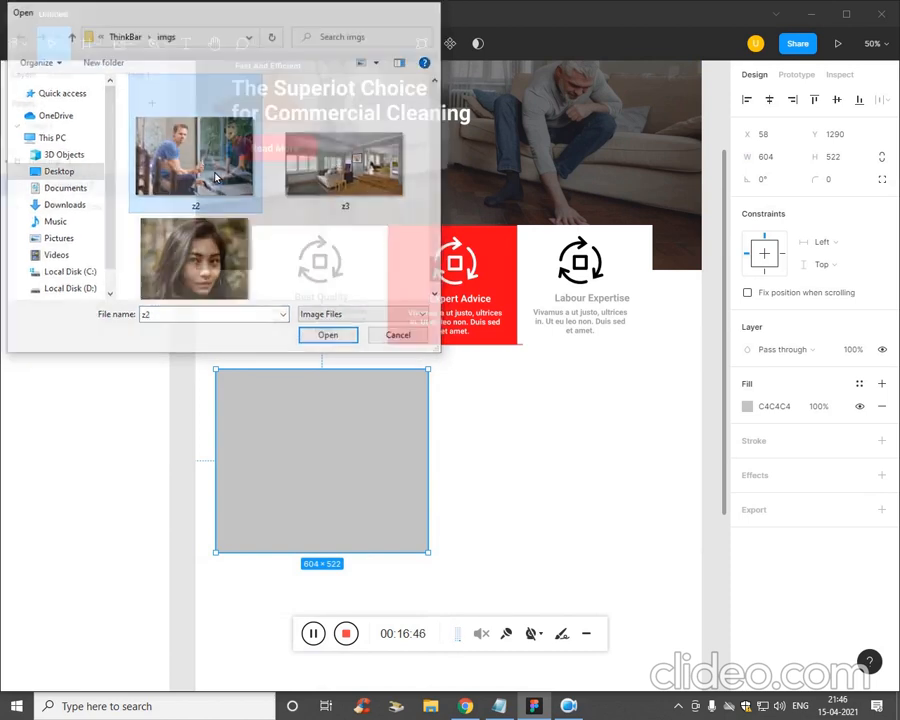
left_click(380, 455)
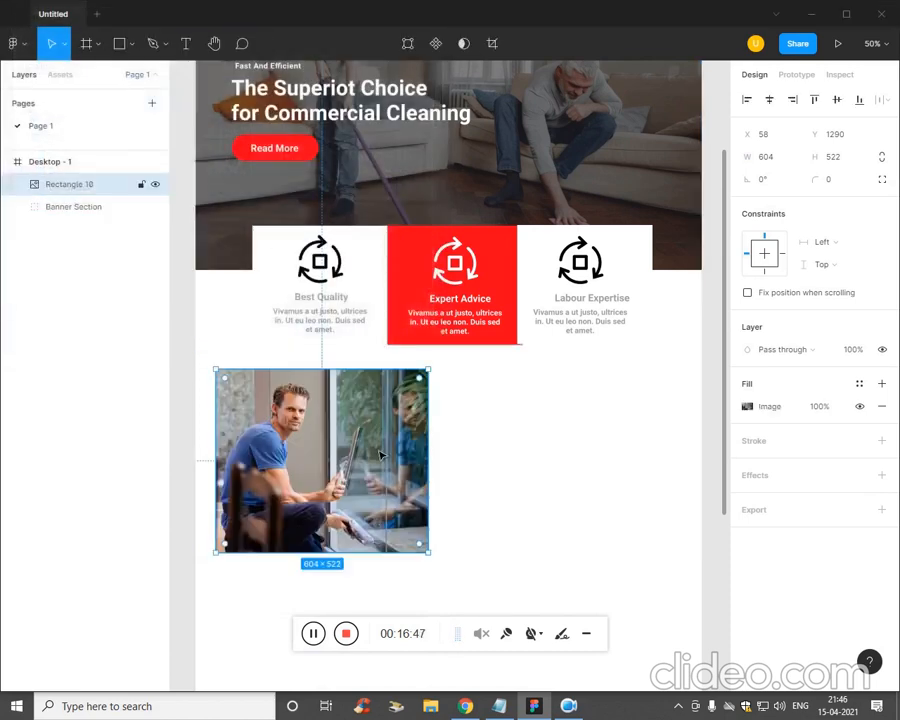
left_click(490, 500)
key("alt+Tab")
key("alt+Tab")
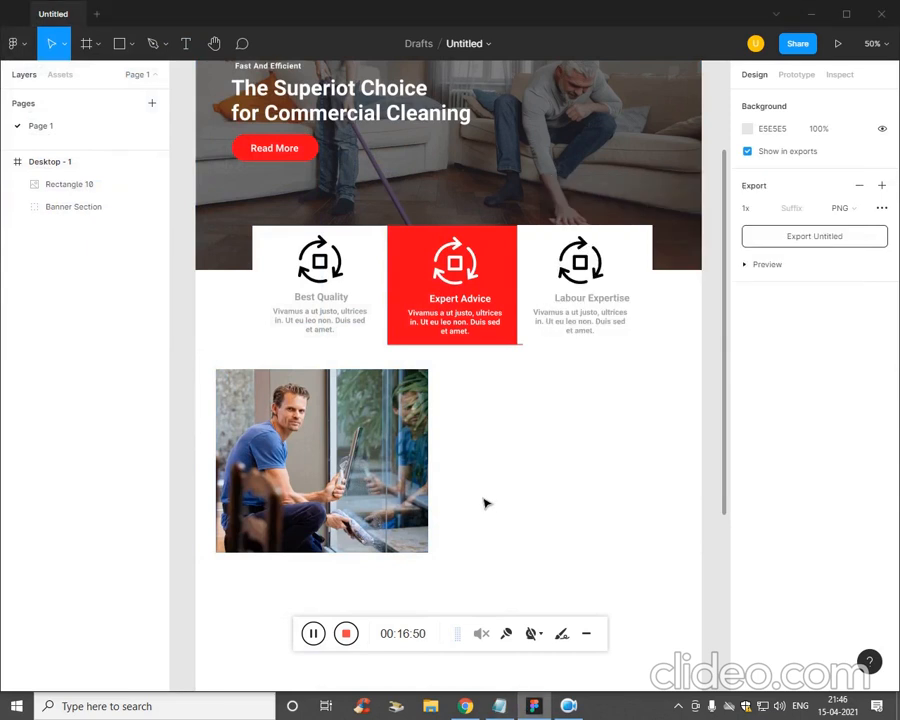
- Paste the WELCOME TO OUR CLEANFRESHLY heading from the notes beside the photo
key("t")
key("alt+Tab")
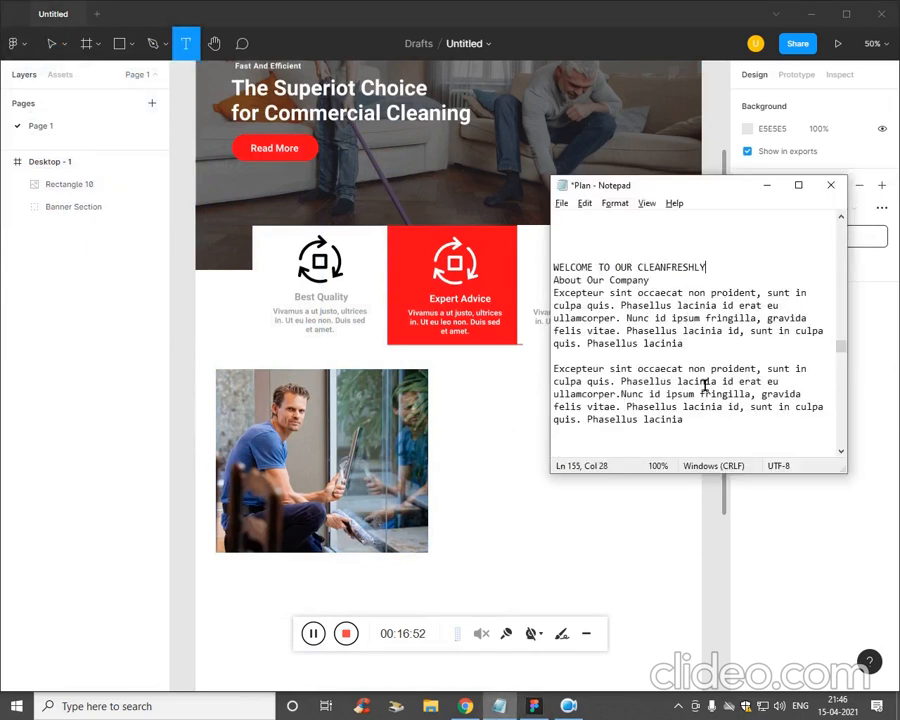
left_click_drag(706, 267, 545, 264)
key("ctrl+c")
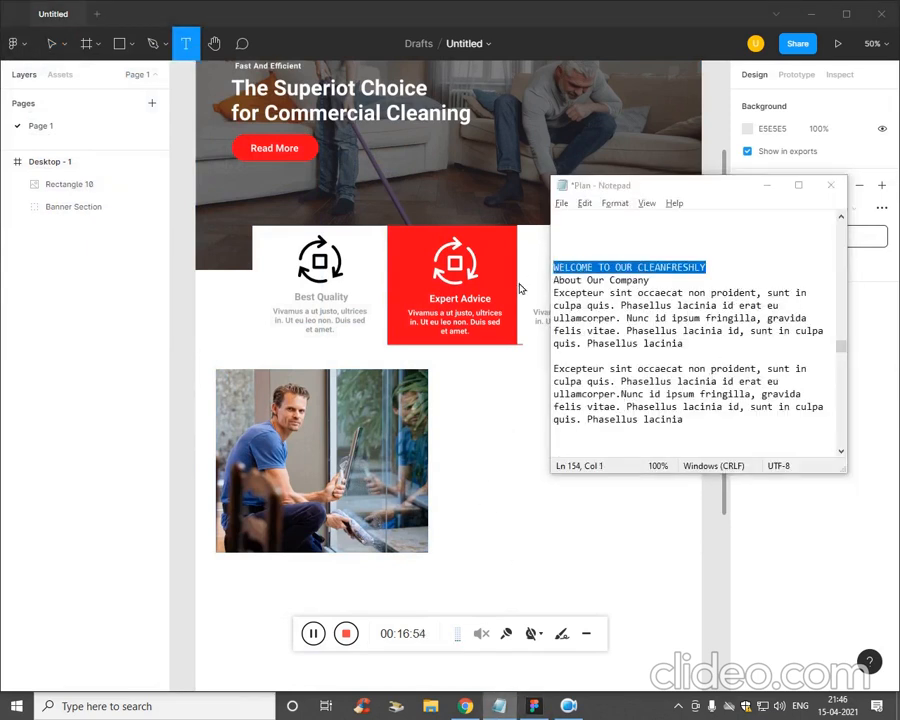
key("alt+Tab")
key("ctrl+v")
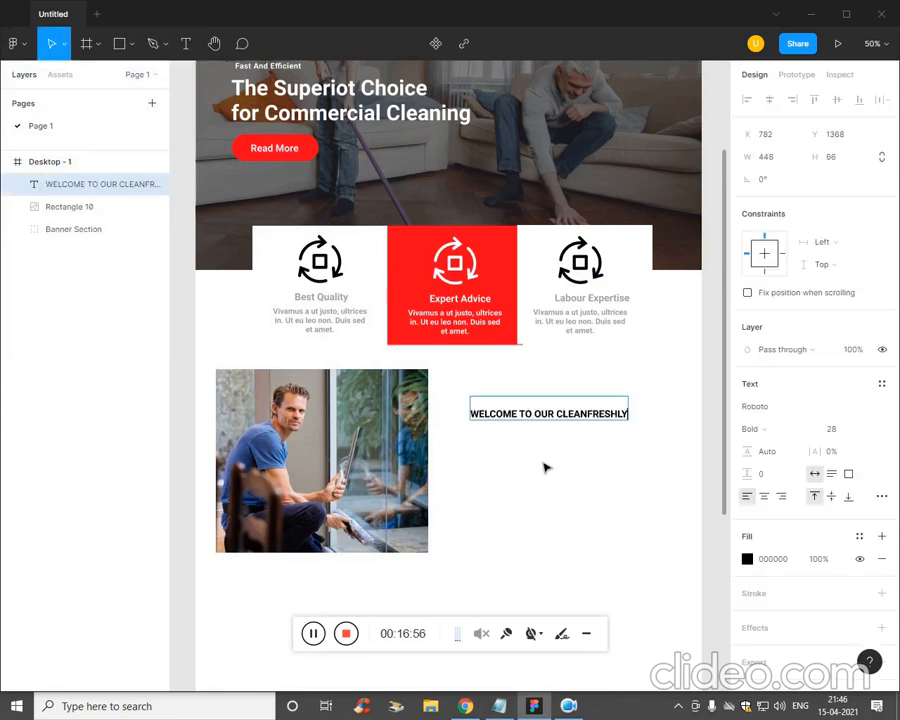
- Add the About Our Companytt subheading below the heading
key("alt+Tab")
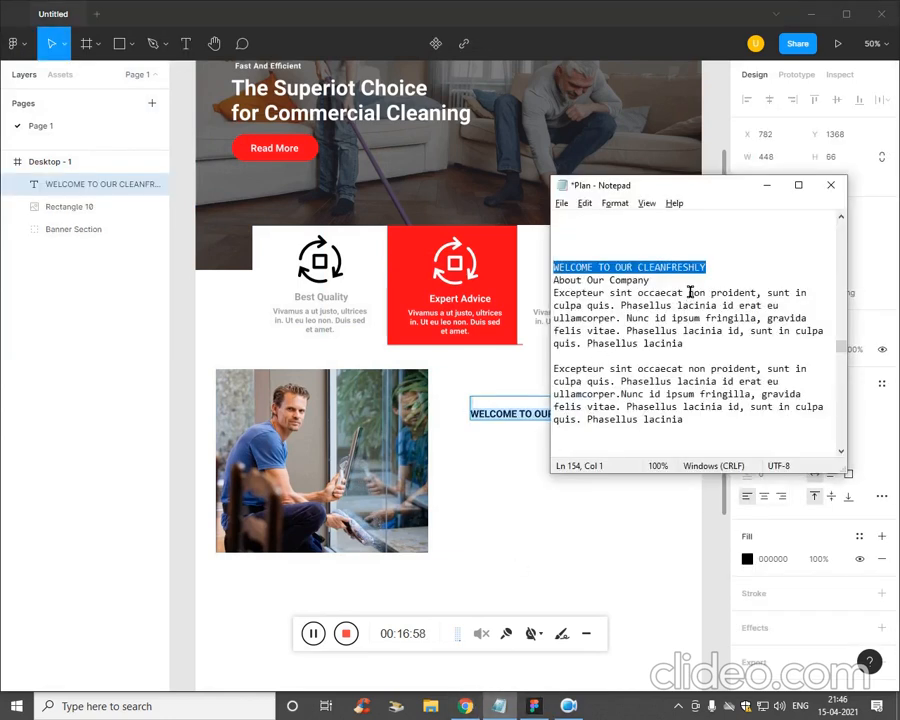
left_click_drag(650, 280, 553, 280)
key("ctrl+c")
key("alt+Tab")
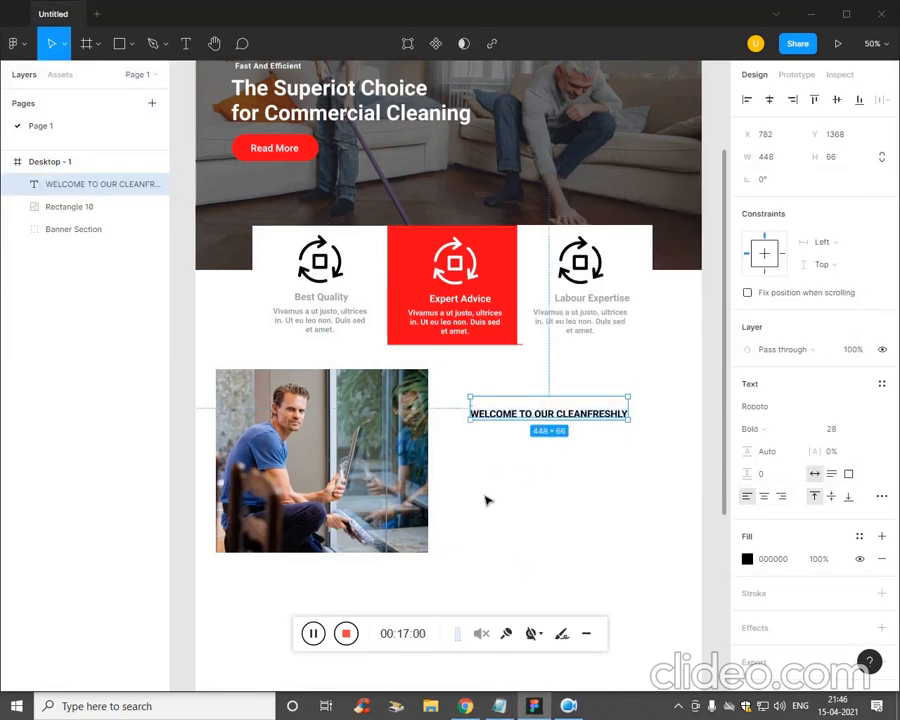
key("t")
left_click(477, 435)
key("ctrl+v")
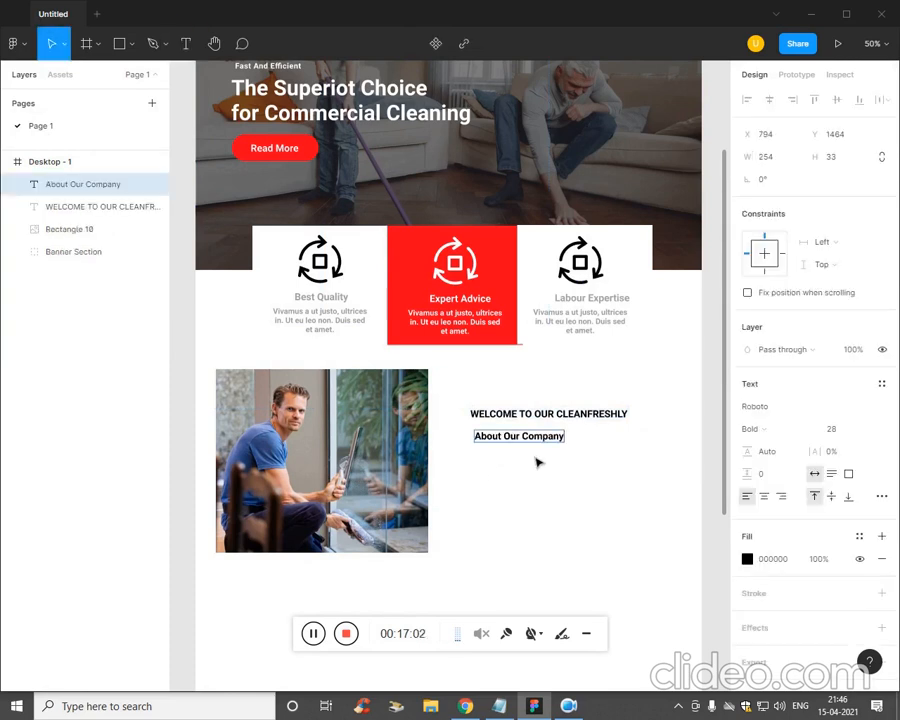
- Paste the two Excepteur paragraphs into a text box below the subheading
key("alt+Tab")
left_click_drag(688, 420, 550, 302)
key("ctrl+c")
key("alt+Tab")
left_click(476, 471)
key("t")
left_click_drag(468, 445, 688, 562)
key("ctrl+v")
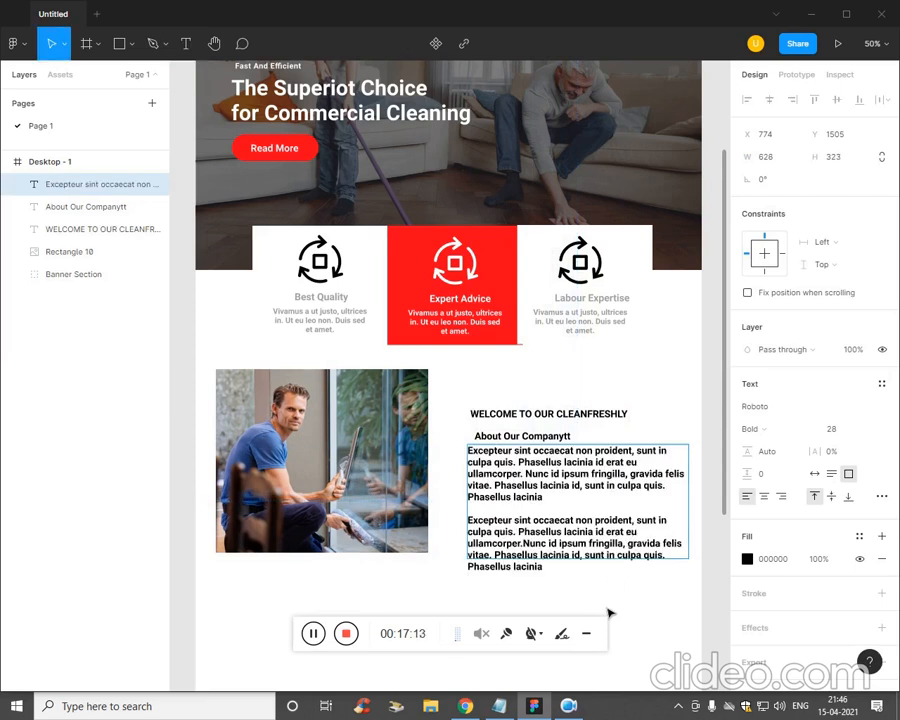
key("Escape")
left_click(652, 640)
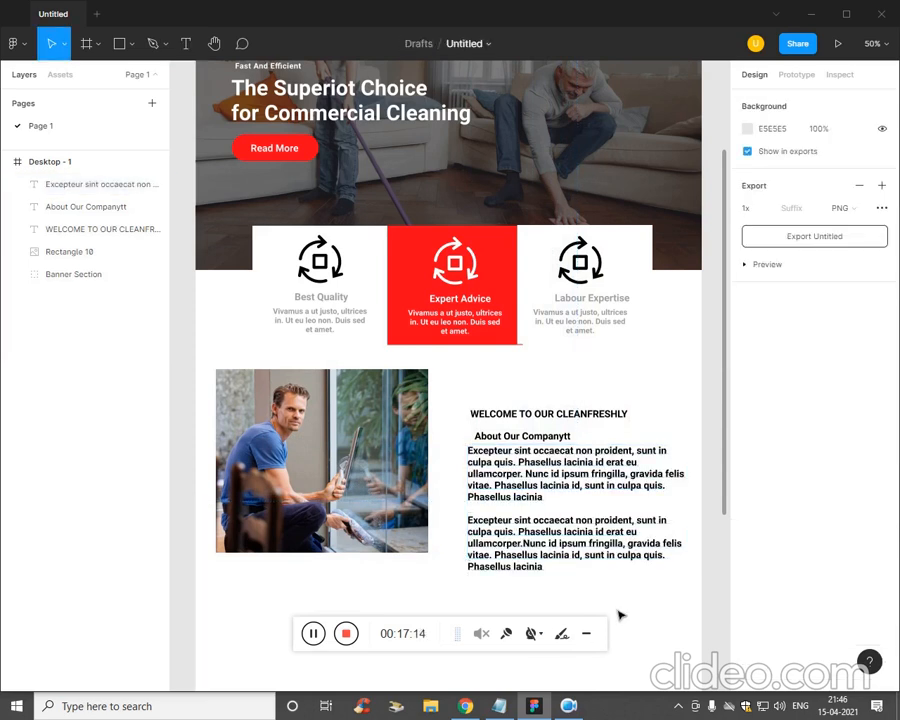
- Nudge all three about-section texts left and up toward the photo's top
left_click_drag(610, 612, 518, 413)
key("Left")
key("Left")
key("Left")
key("Left")
key("Left")
key("Left")
key("Left")
key("Left")
key("Left")
key("Left")
key("Left")
key("Left")
key("Left")
key("Left")
key("Left")
key("Left")
key("Left")
key("Left")
key("Left")
key("Left")
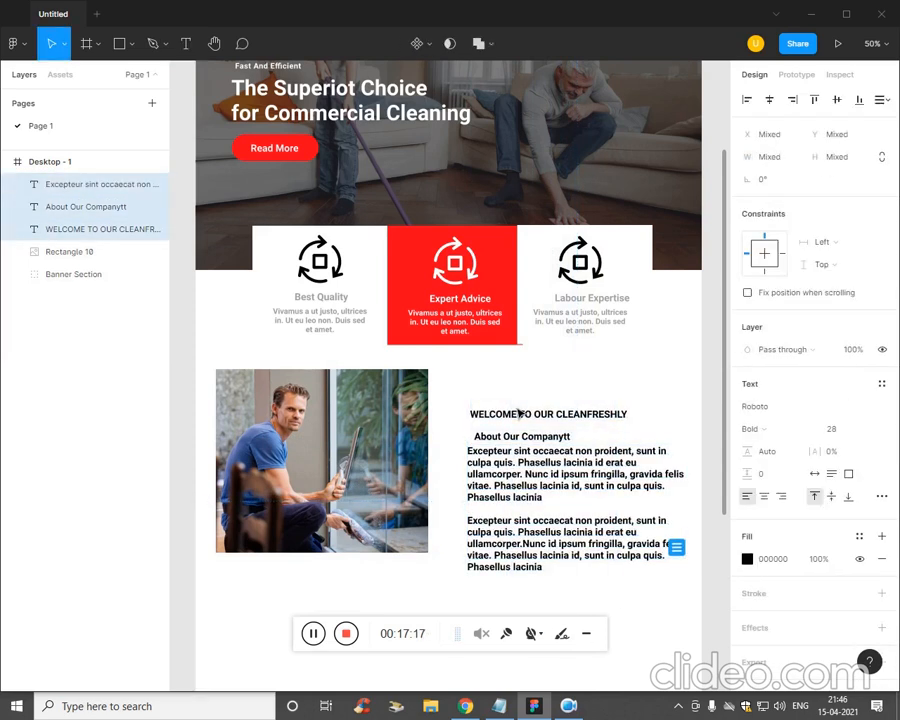
key("Up")
key("Up")
key("Up")
key("Up")
key("Up")
key("Up")
key("Up")
key("Up")
key("Up")
key("Up")
key("Up")
key("Up")
key("Up")
key("Up")
key("Up")
key("Up")
key("Up")
key("Up")
key("Up")
key("Up")
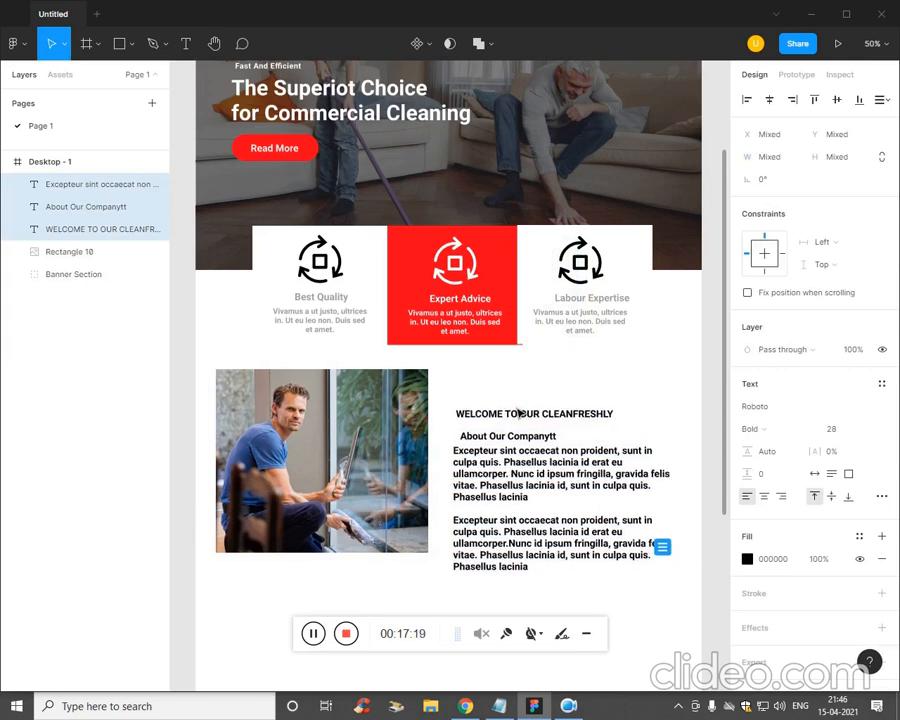
key("Up")
key("Up")
key("Up")
key("Up")
key("Up")
key("Up")
key("Up")
key("Up")
key("Up")
key("Up")
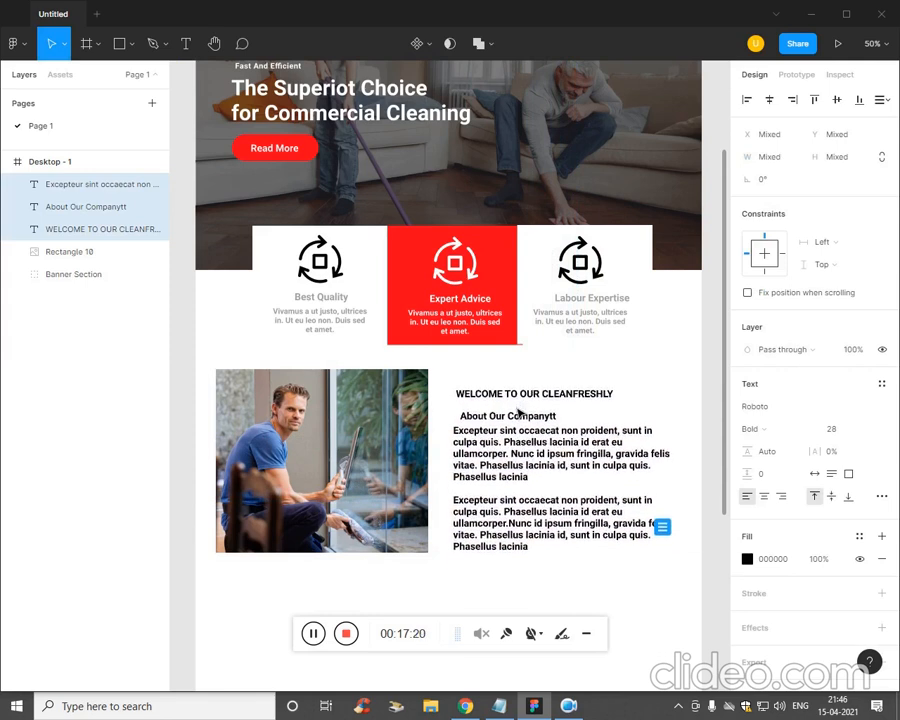
key("Escape")
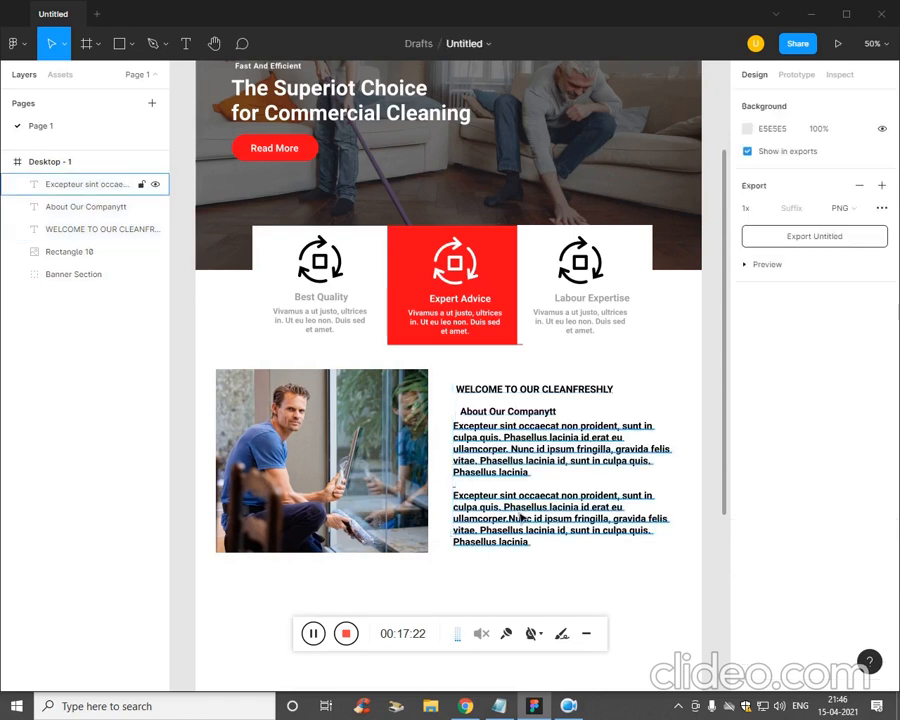
- Nudge the paragraphs down and the heading left to share one left edge
left_click(502, 482)
key("Down")
key("Down")
key("Down")
key("Down")
key("Down")
key("Down")
key("Down")
key("Down")
key("Down")
key("Down")
key("Down")
key("Down")
key("Down")
key("Down")
key("Down")
key("Down")
key("Down")
key("Down")
key("Down")
key("Down")
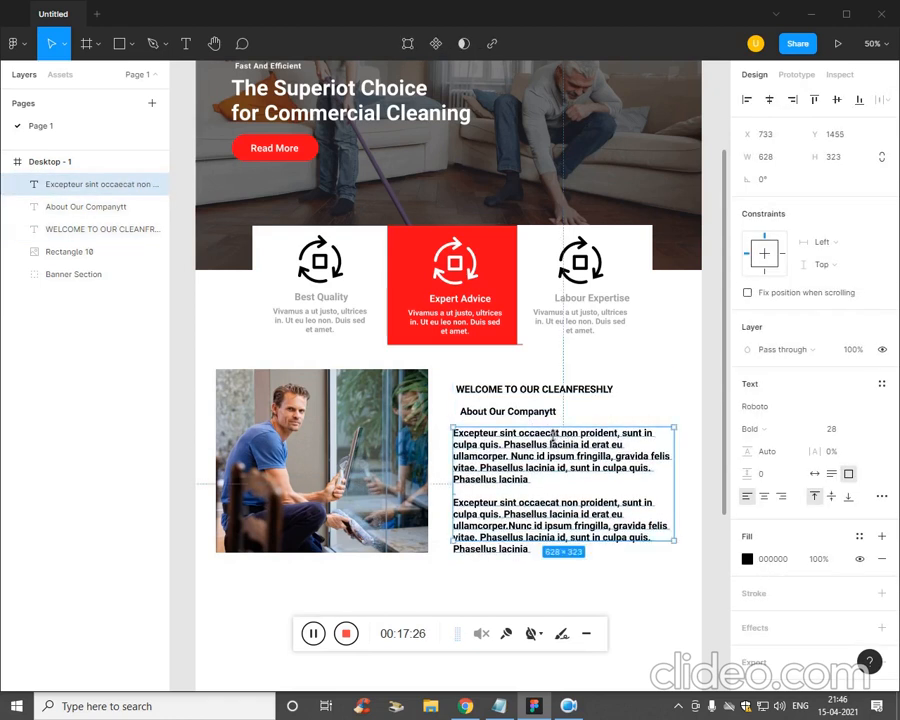
left_click(538, 413)
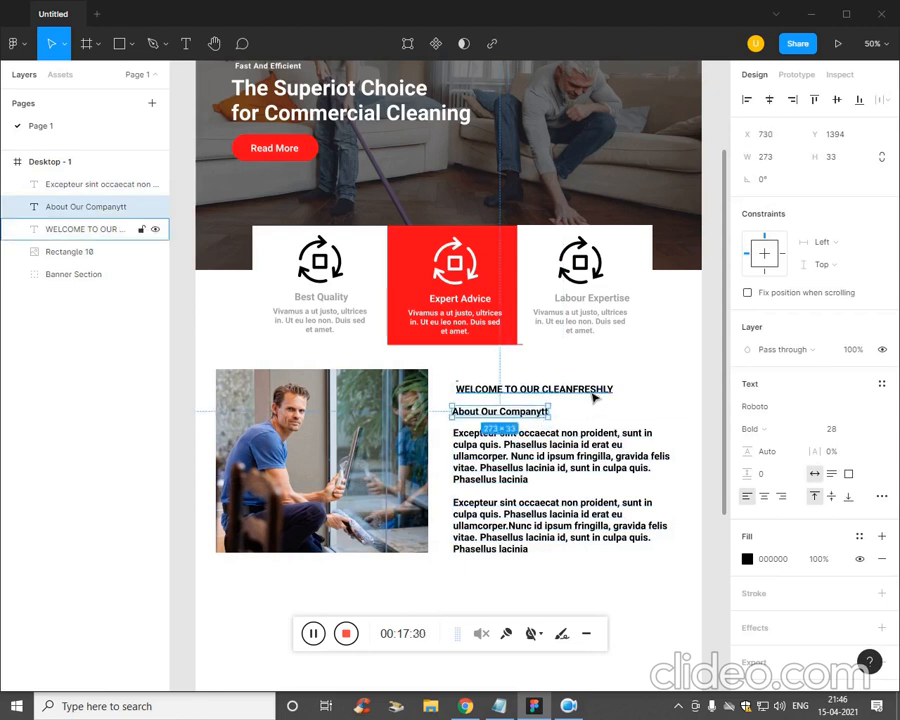
left_click(570, 392)
key("Left")
key("Left")
key("Left")
key("Left")
key("Left")
key("Left")
key("Left")
key("Left")
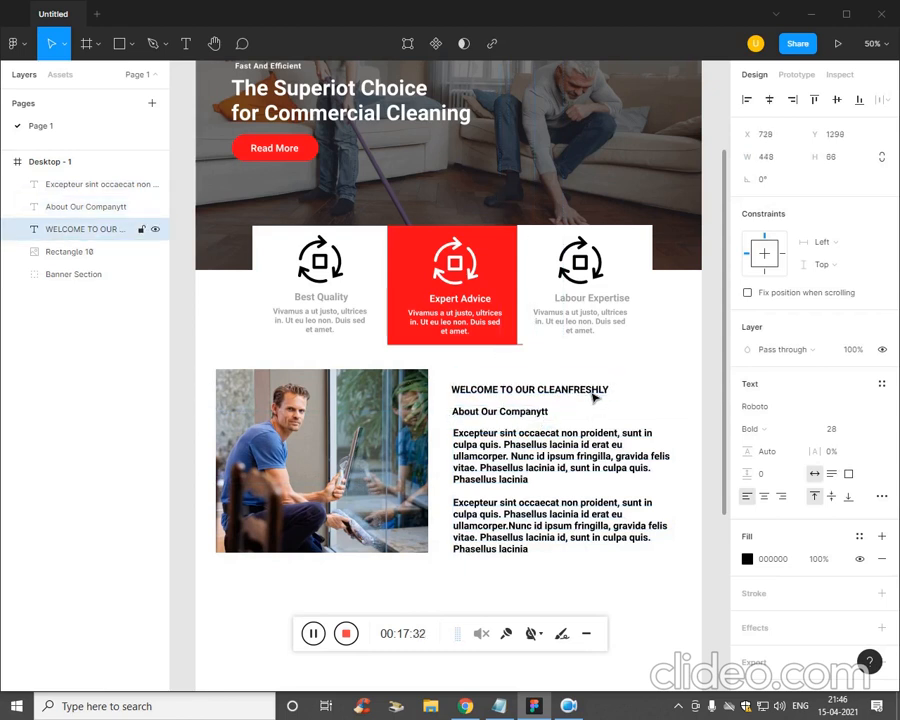
key("Down")
key("Down")
key("Down")
key("Down")
key("Down")
key("Down")
key("Down")
key("Down")
key("Down")
key("Down")
key("Down")
key("Down")
key("Down")
- Set the About Our Companytt heading's font size to 35
left_click(505, 411)
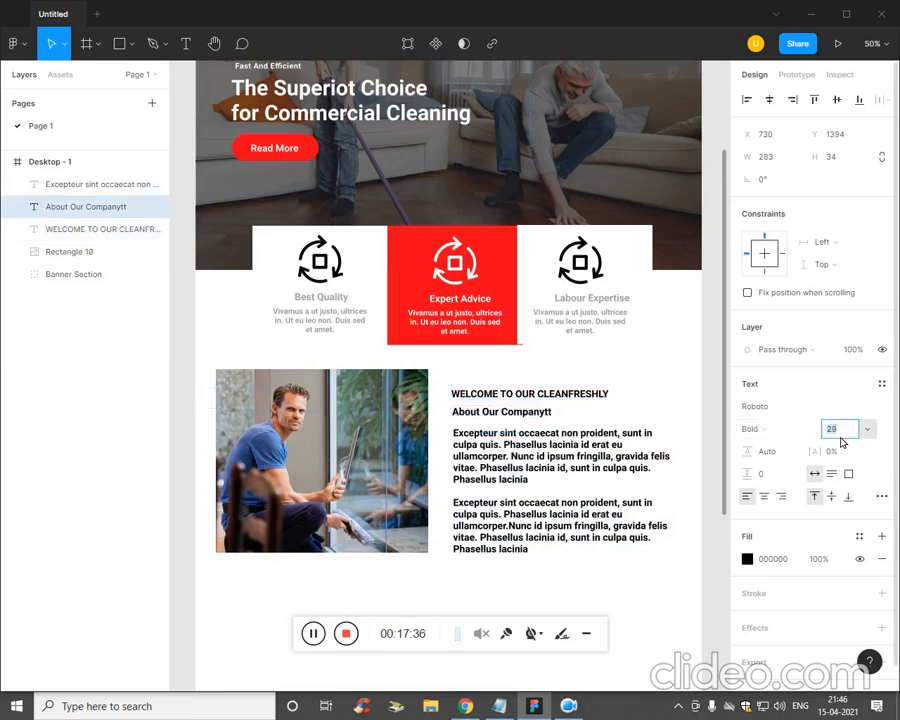
type("38")
key("Return")
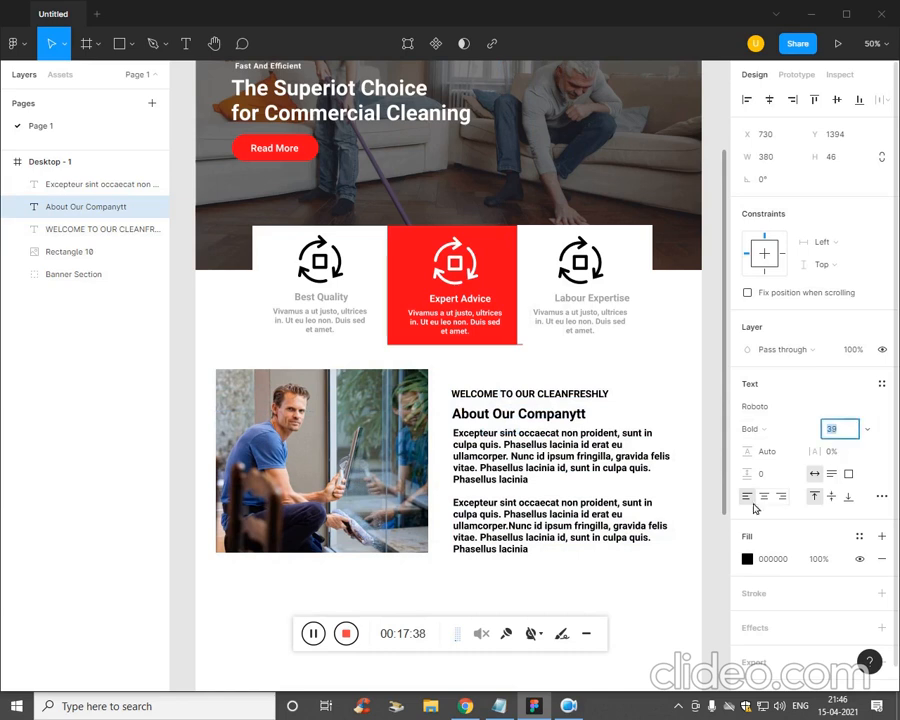
key("Down")
key("Down")
key("Down")
key("Down")
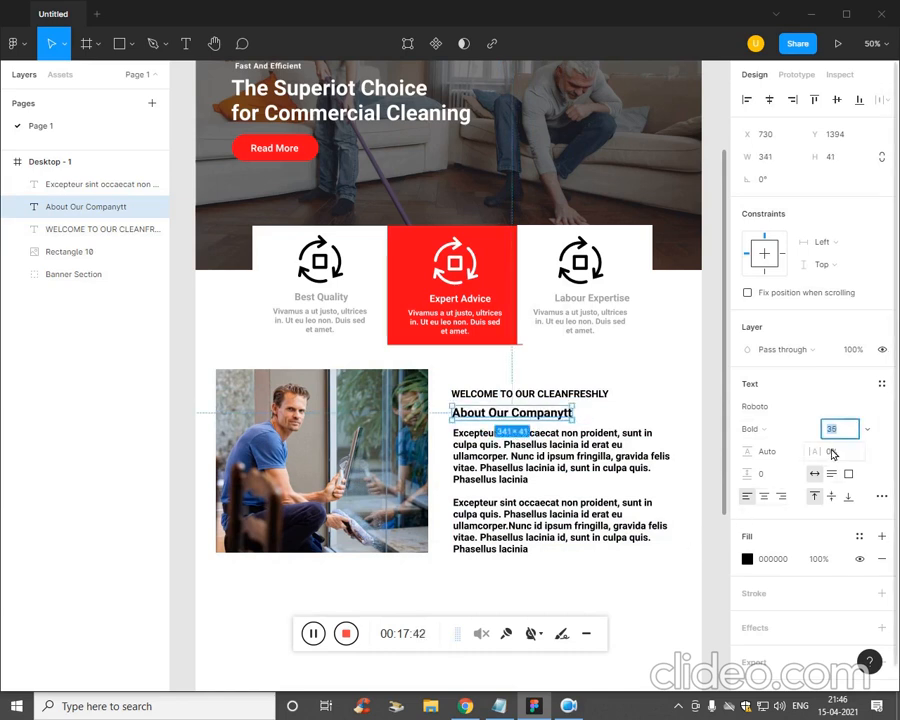
left_click(606, 392)
- Give the WELCOME line font size 16 and 11% letter spacing
left_click(600, 393)
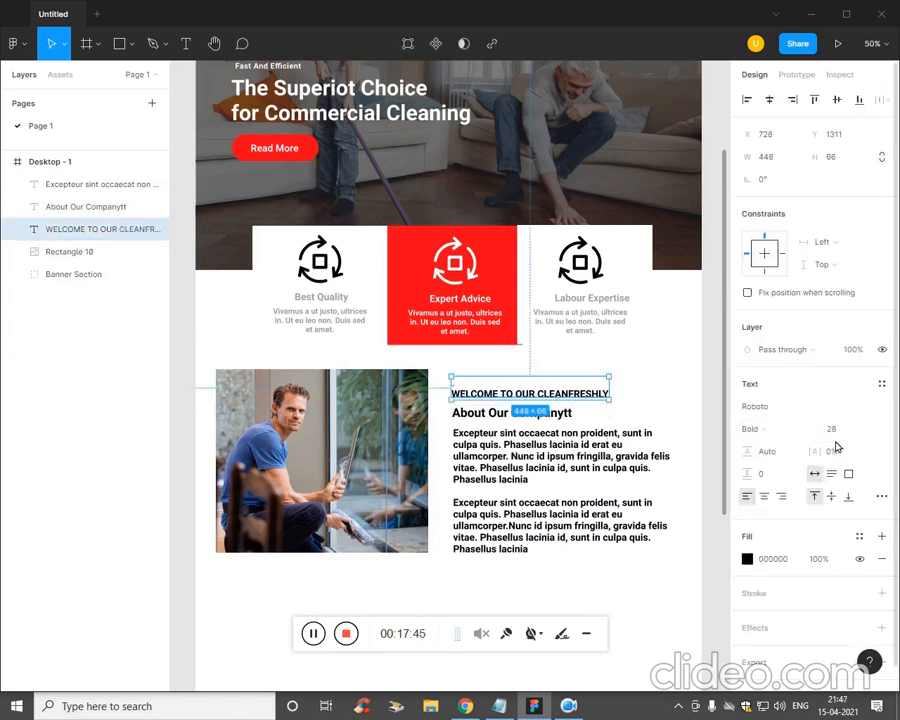
left_click(838, 436)
type("21")
key("Return")
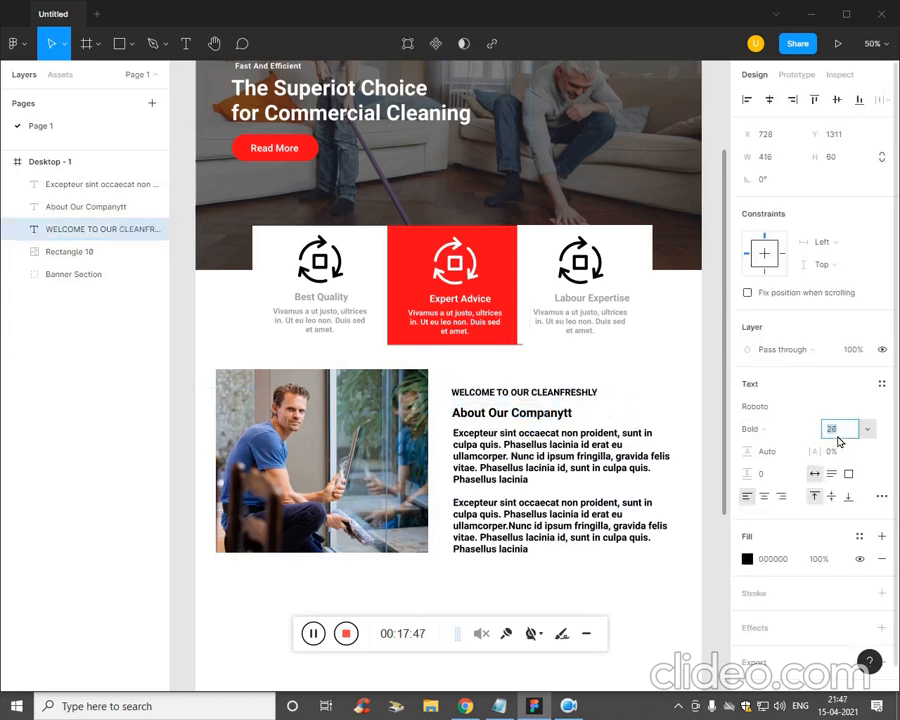
type("16")
key("Return")
key("Tab")
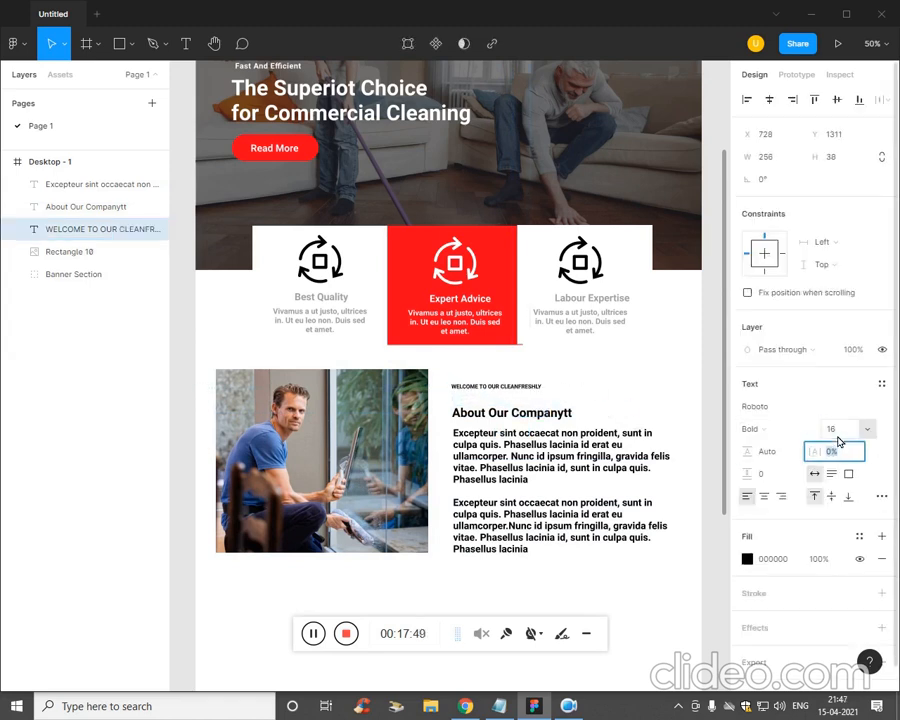
key("Up")
key("Up")
key("Up")
key("Up")
key("Up")
key("Up")
key("Up")
key("Up")
key("Up")
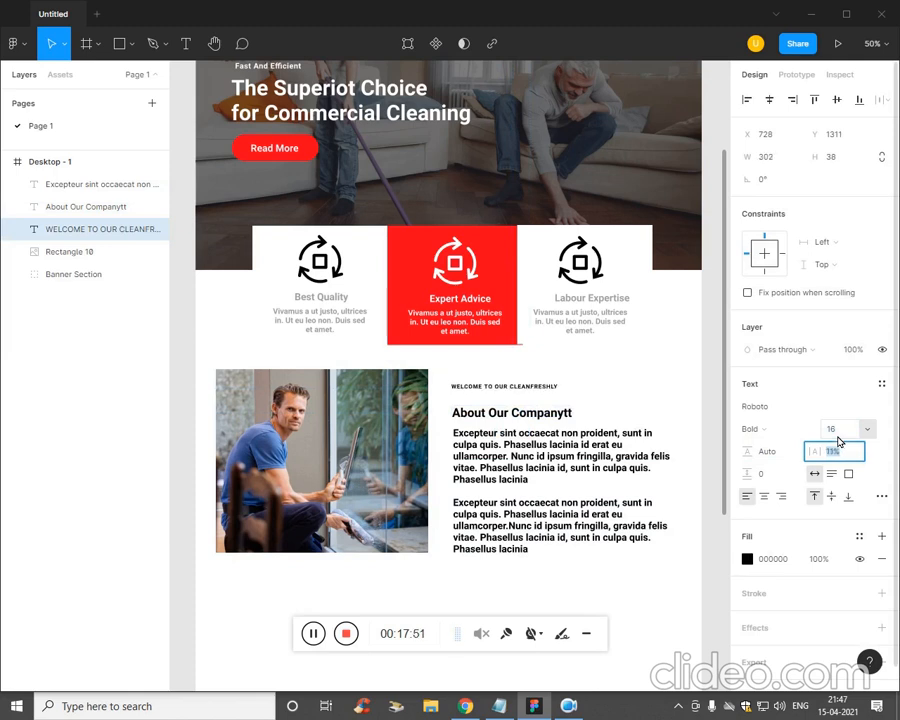
- Move the WELCOME line down above the heading and colour it red (FF041B)
left_click(95, 184)
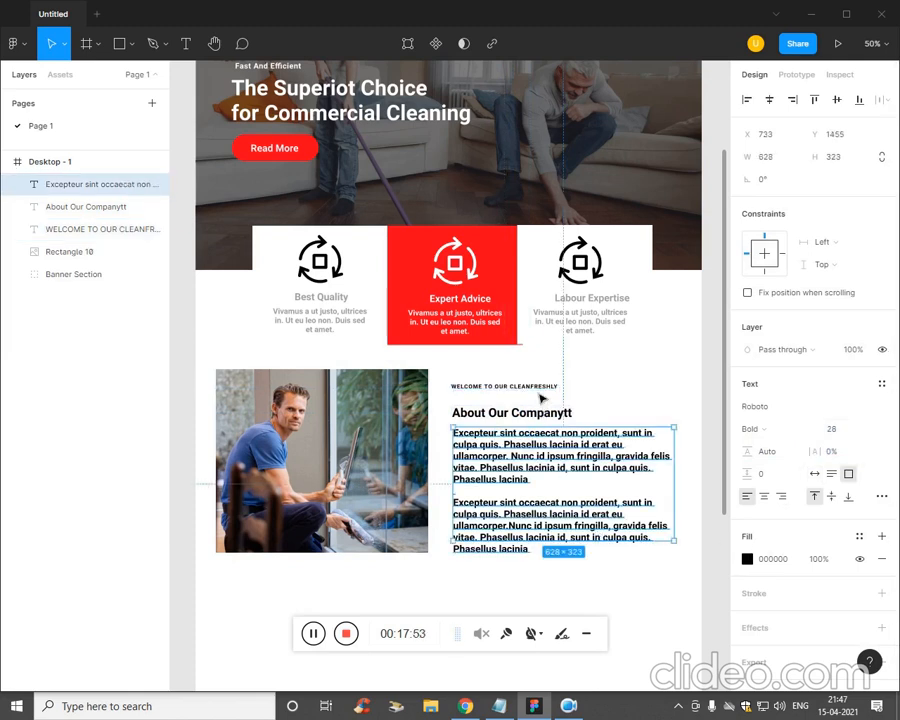
left_click(540, 390)
left_click_drag(540, 395, 546, 397)
left_click(747, 560)
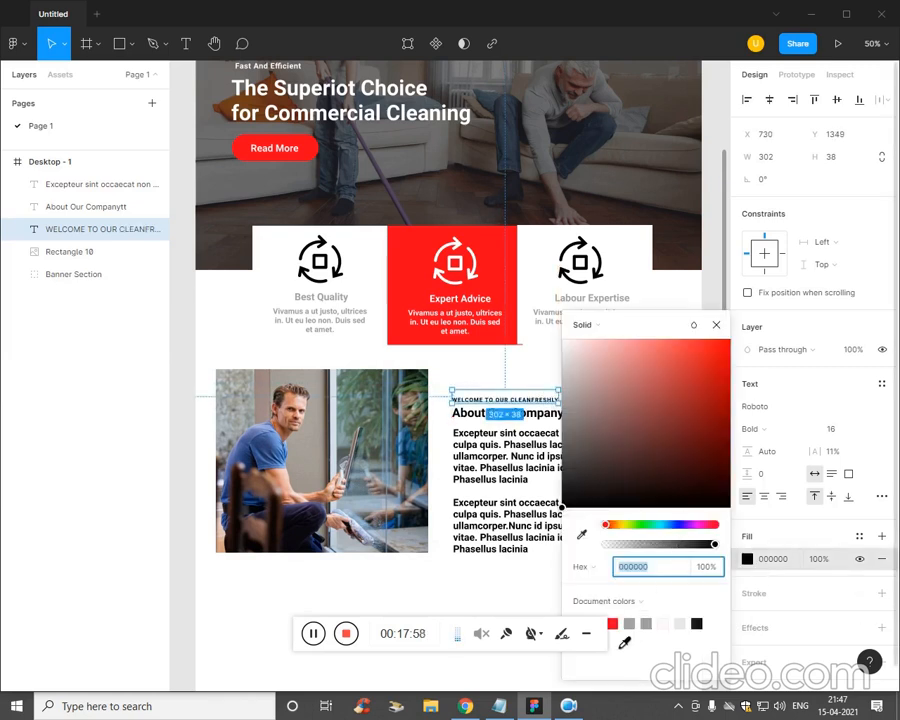
left_click(611, 624)
left_click(647, 523)
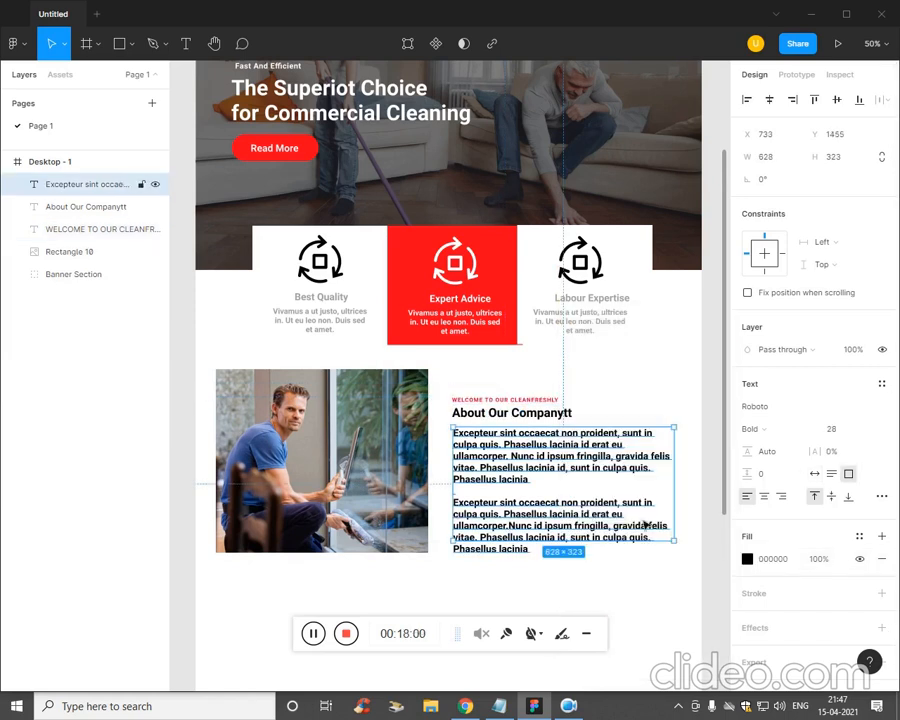
left_click(520, 413)
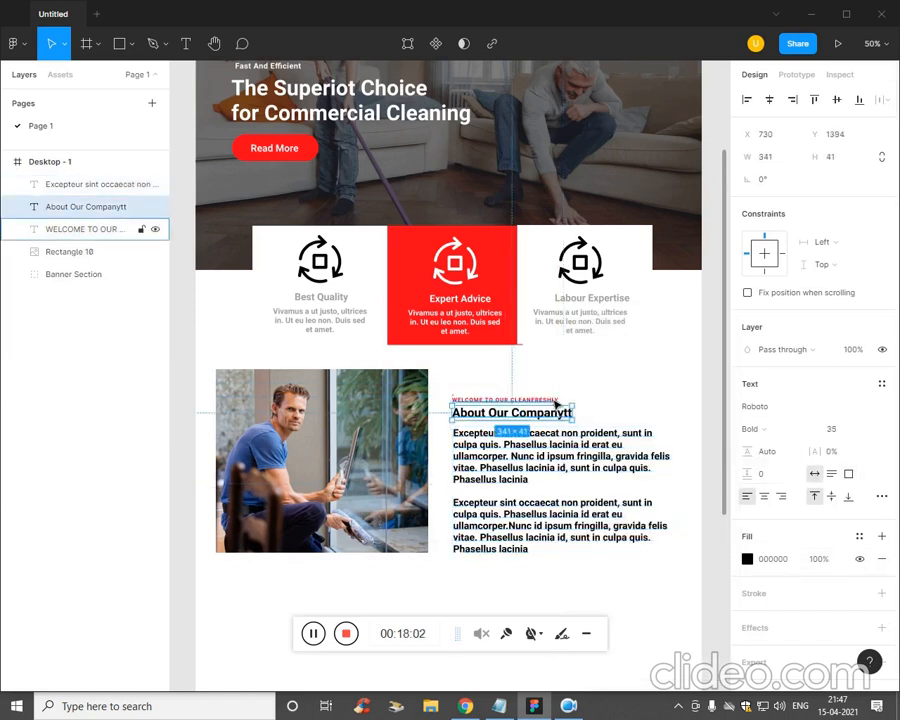
left_click(555, 400)
left_click(789, 408)
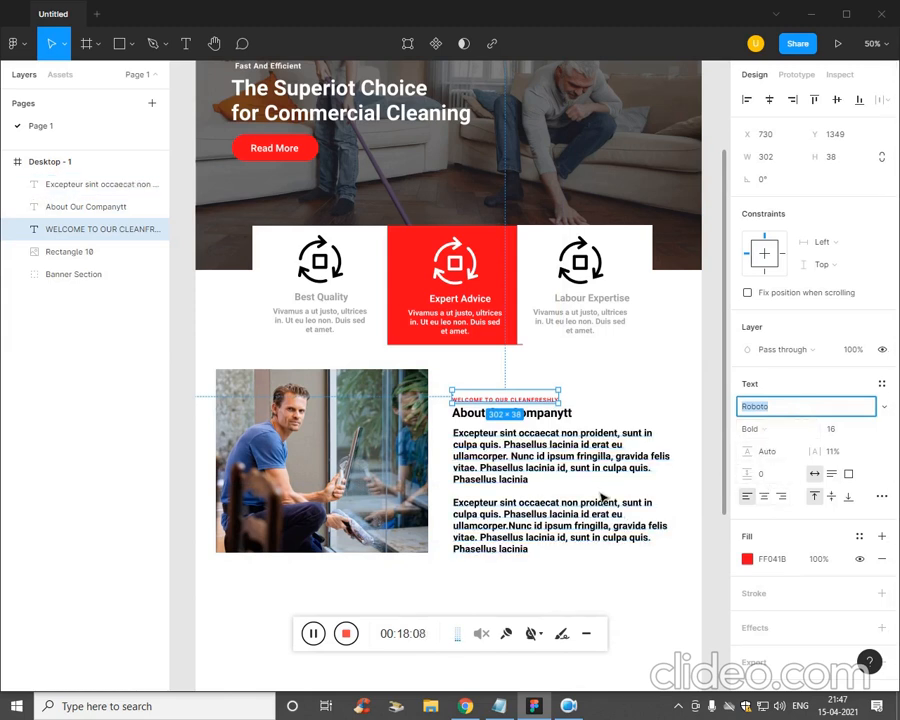
- Make the about paragraphs light grey B6B6B6 with Medium weight
key("Escape")
left_click(556, 462)
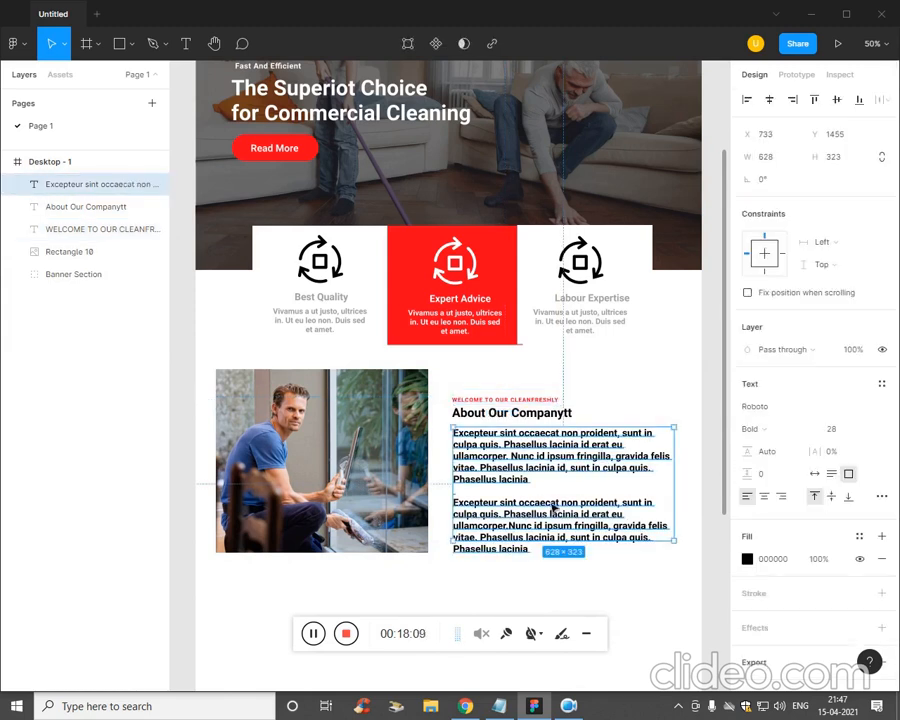
left_click(747, 559)
left_click_drag(634, 490, 563, 390)
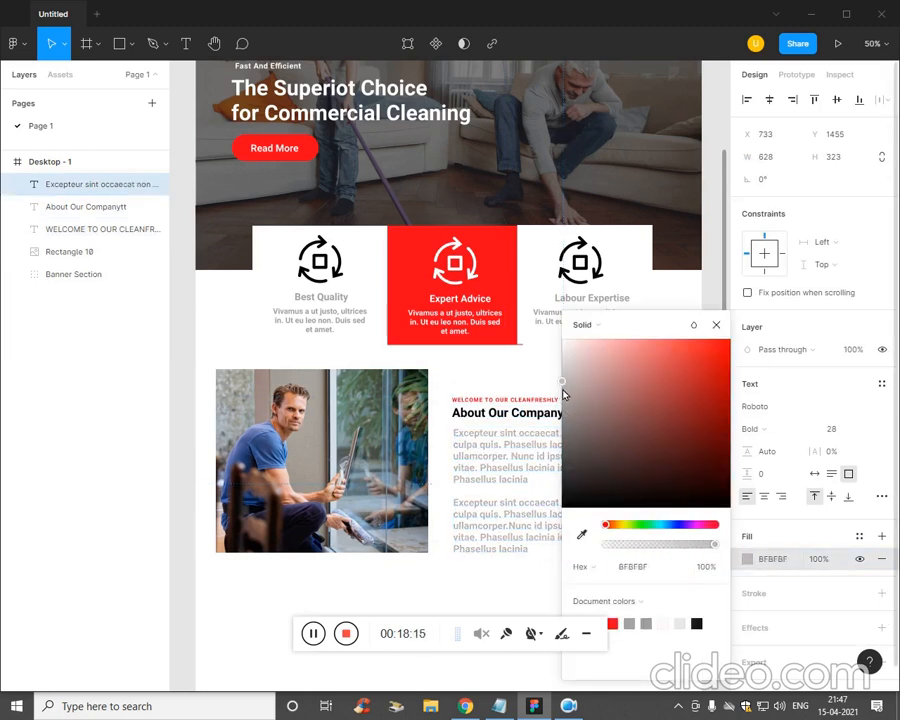
left_click(777, 427)
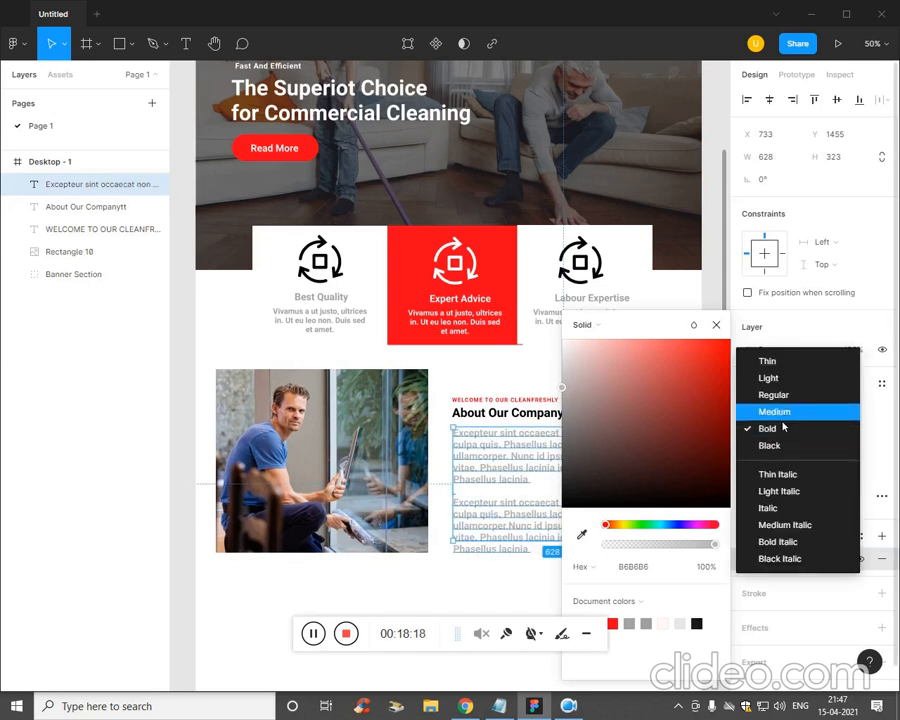
left_click(780, 412)
double_click(488, 522)
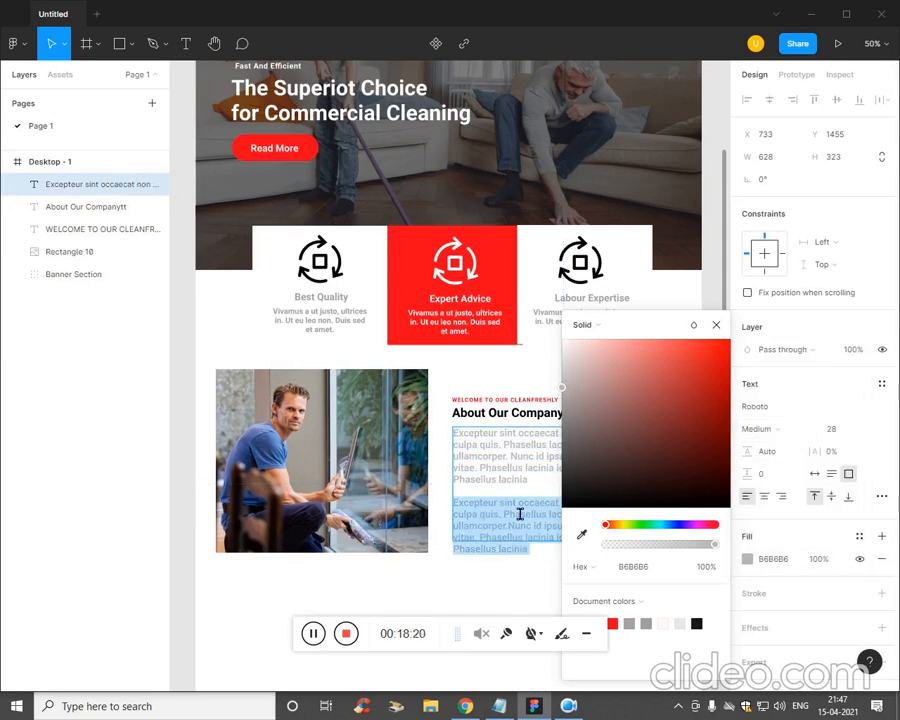
left_click(781, 434)
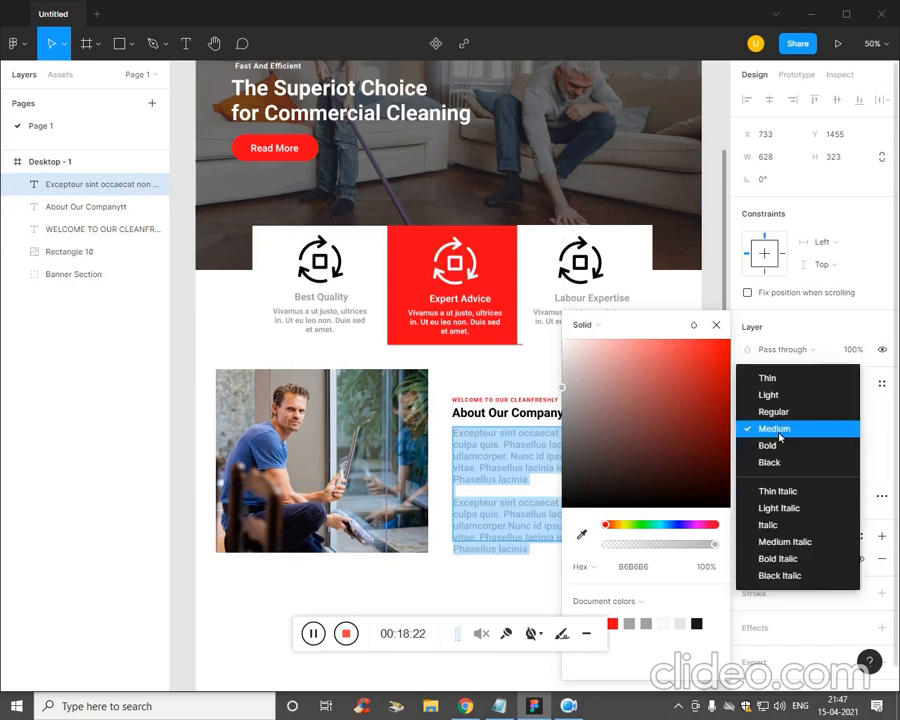
left_click(752, 428)
left_click(480, 585)
- Set the paragraph font to Poppins at size 21
left_click(547, 533)
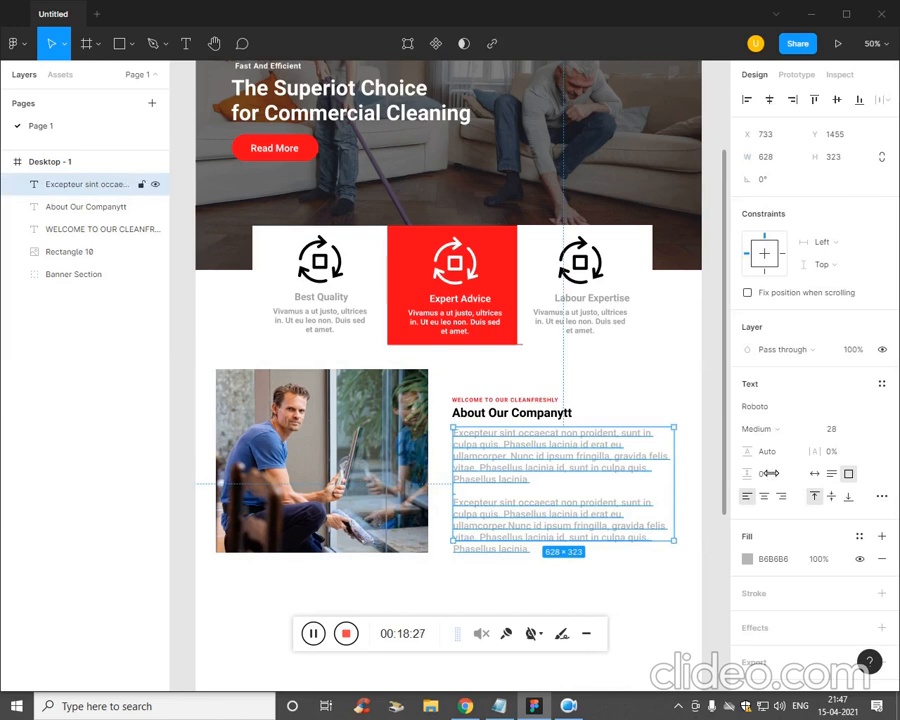
left_click(785, 414)
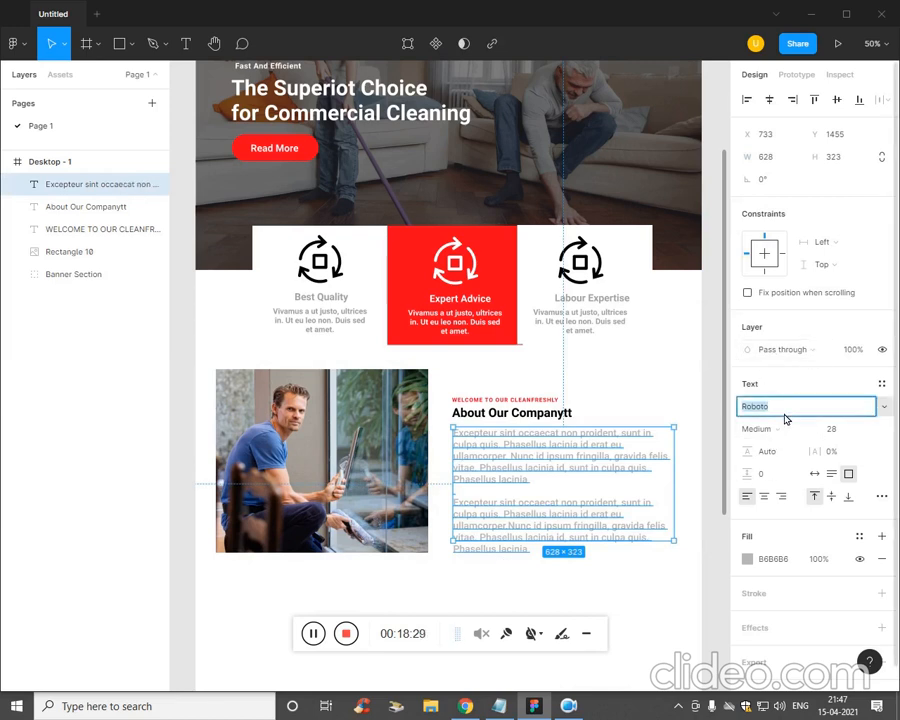
type("Poppins")
key("Tab")
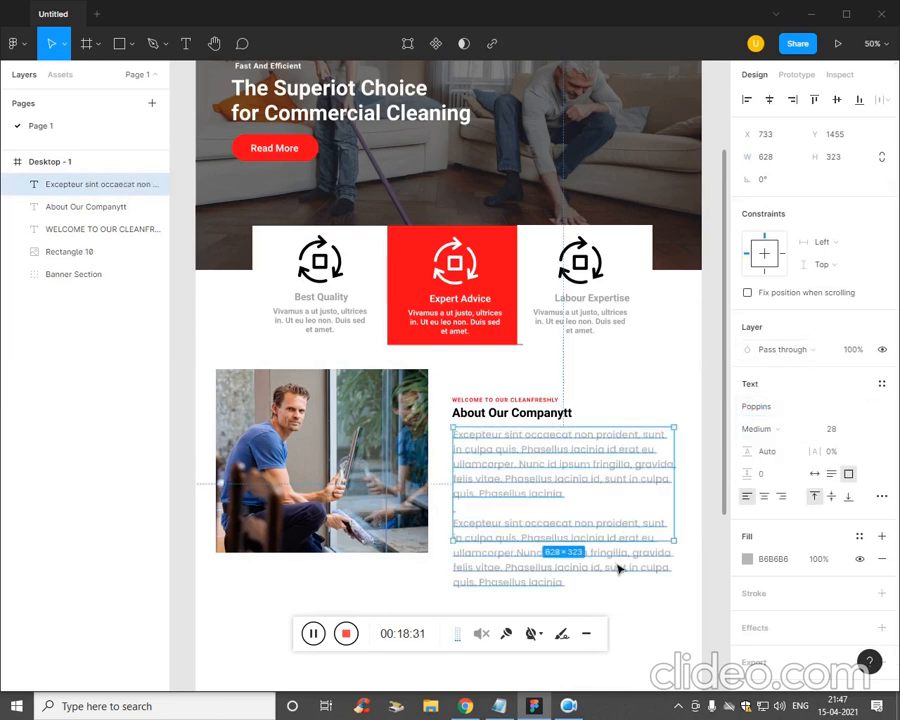
left_click(612, 612)
left_click(604, 537)
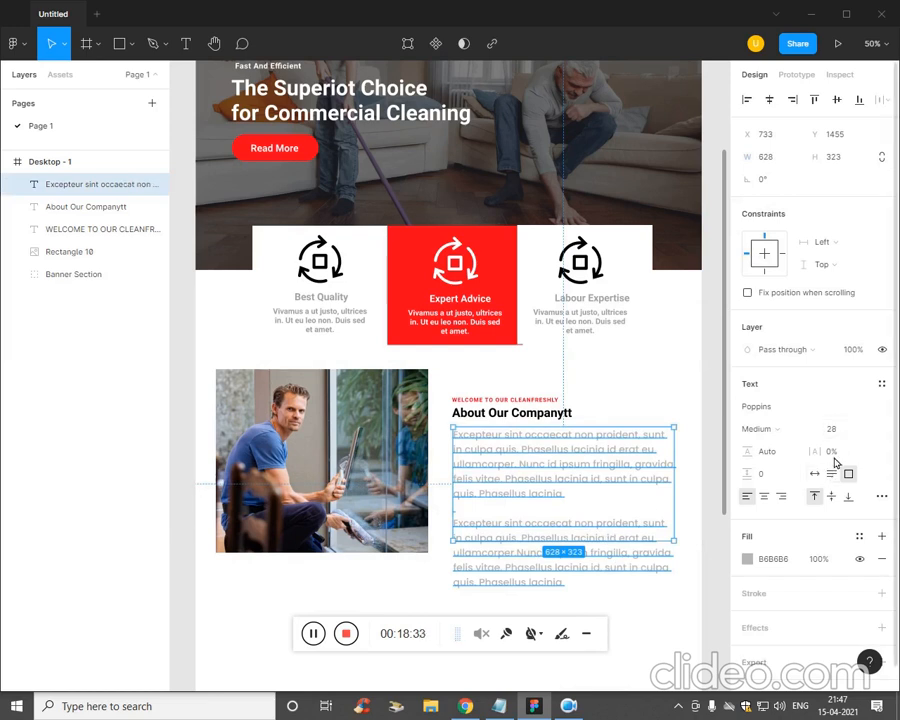
left_click(842, 431)
key("Down")
key("Down")
key("Down")
key("Down")
key("Down")
key("Down")
key("Down")
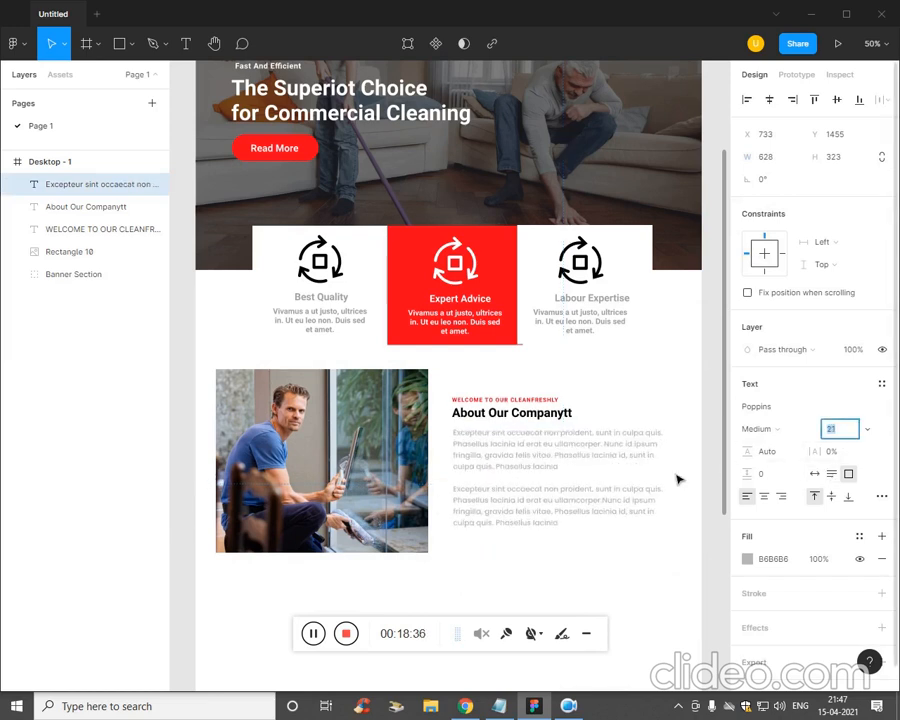
- Nudge the paragraphs slightly lower beneath the About heading
left_click(603, 605)
left_click_drag(527, 513, 527, 516)
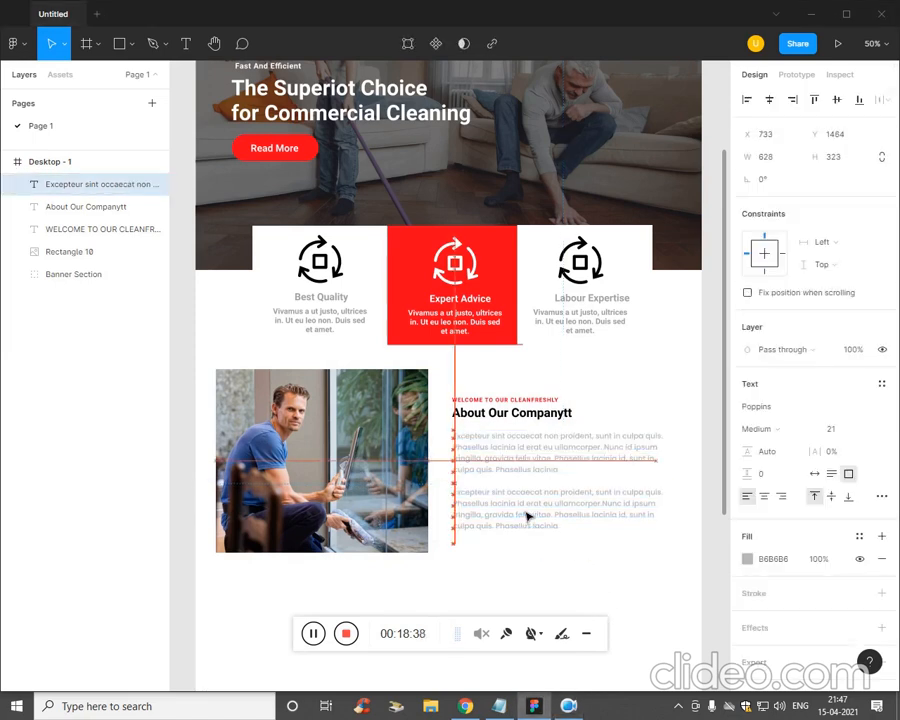
left_click(599, 558)
left_click(512, 412)
key("Escape")
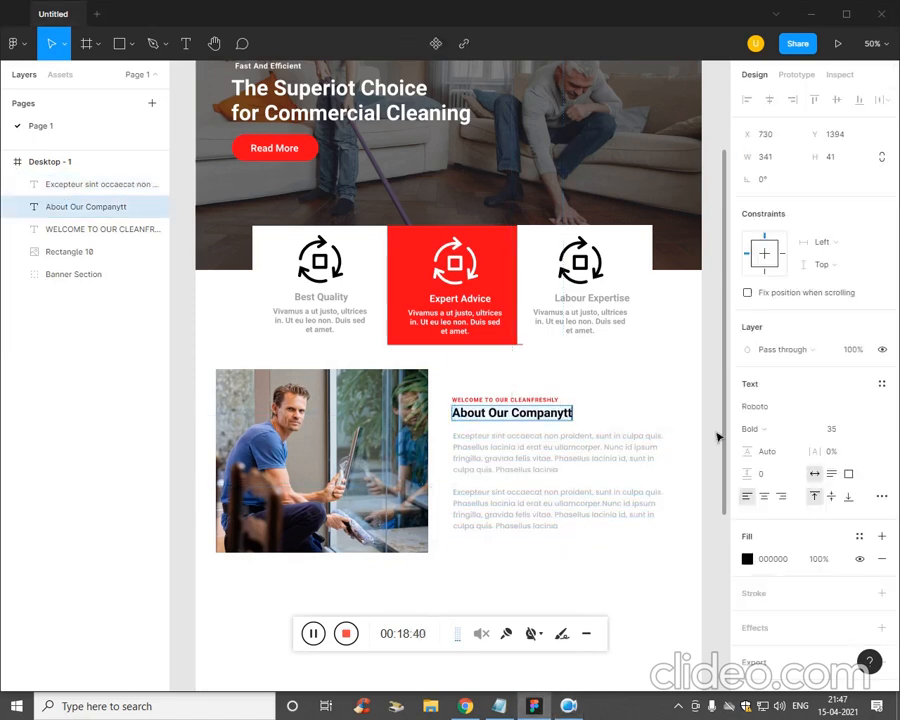
- Shift the WELCOME line, About heading and paragraphs upward together
key("Escape")
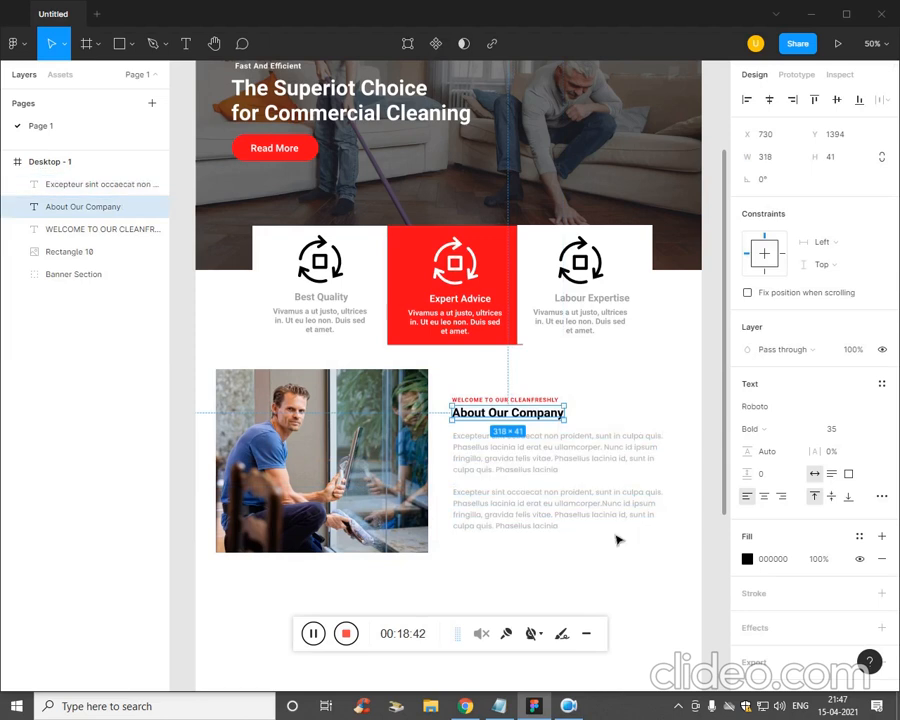
left_click(587, 559)
left_click(530, 492)
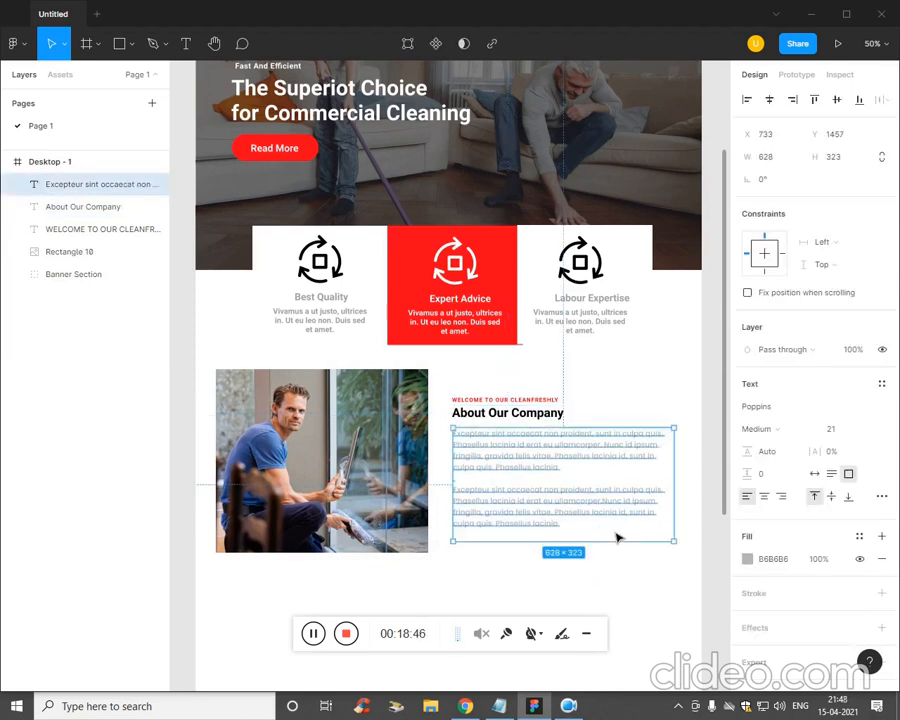
left_click(650, 617)
left_click_drag(527, 508, 454, 406)
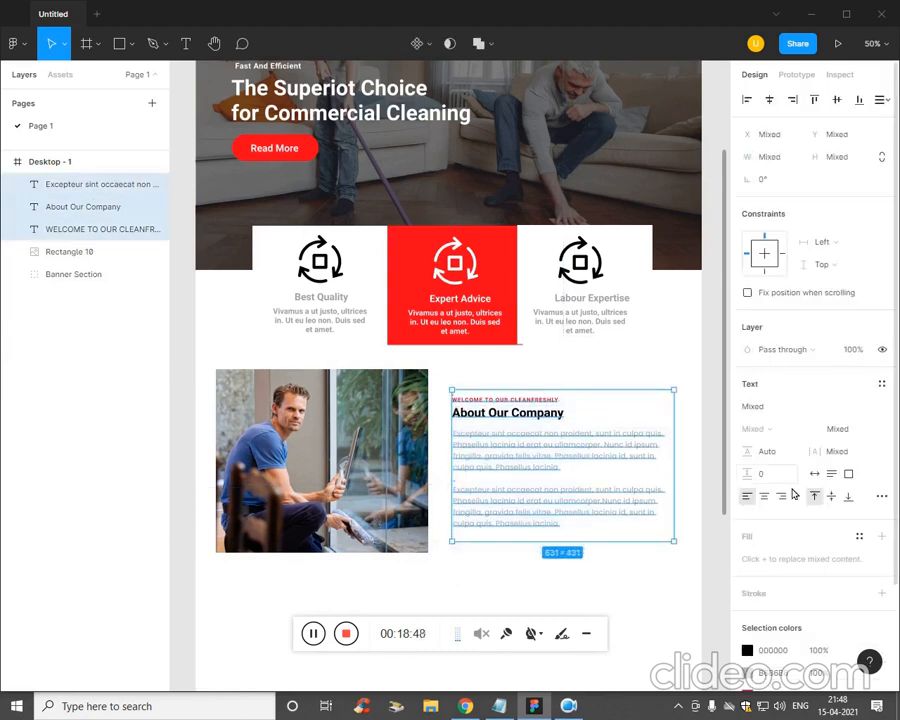
key("shift+Up")
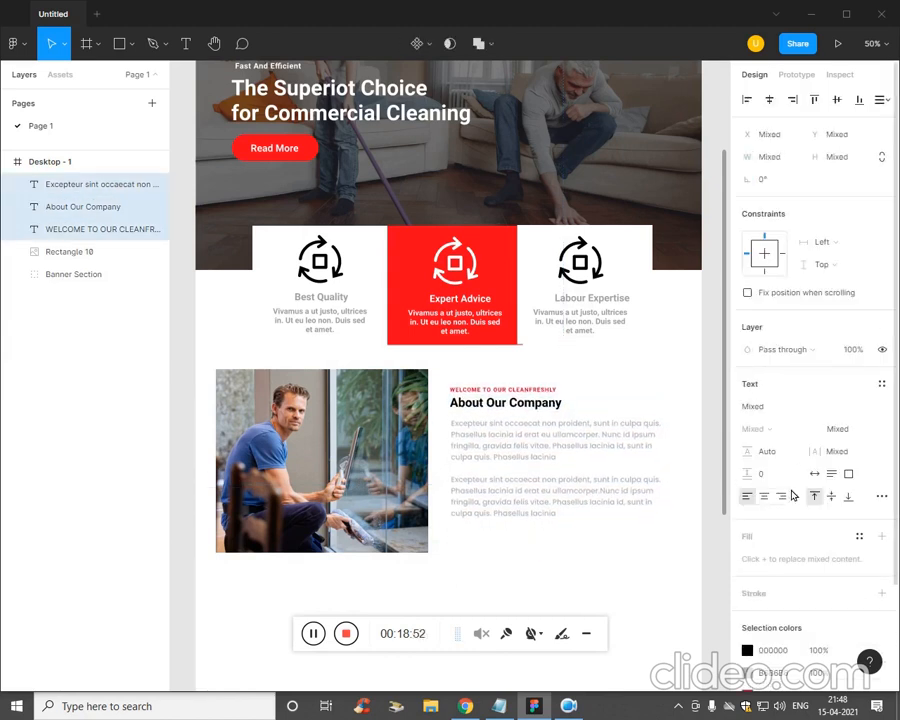
key("shift+Up")
key("shift+Up")
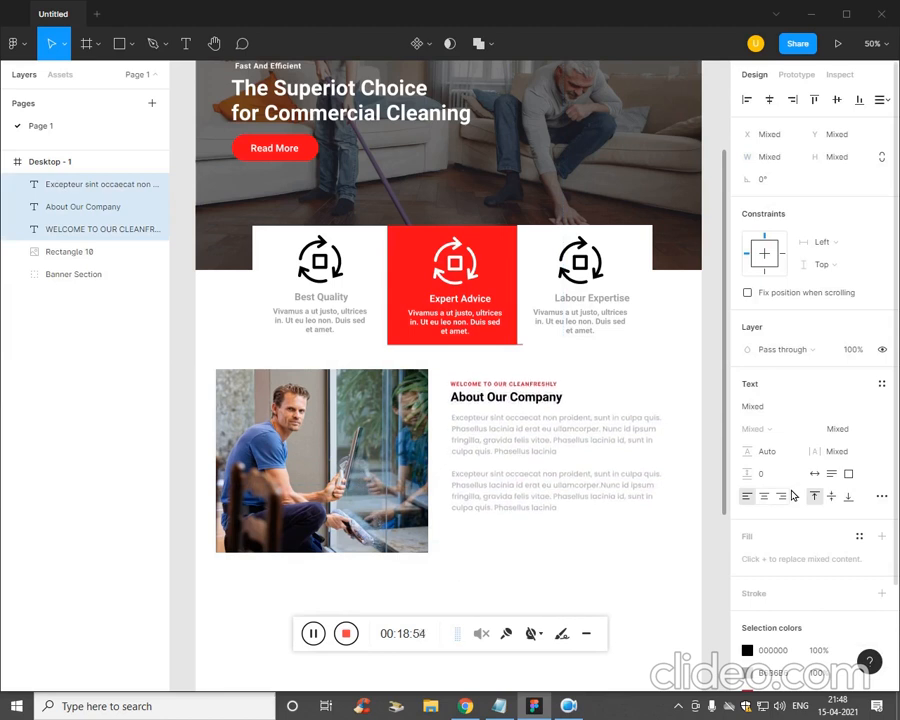
- Darken the paragraph text grey from B6B6B6 to about A3A3A3
left_click(582, 496)
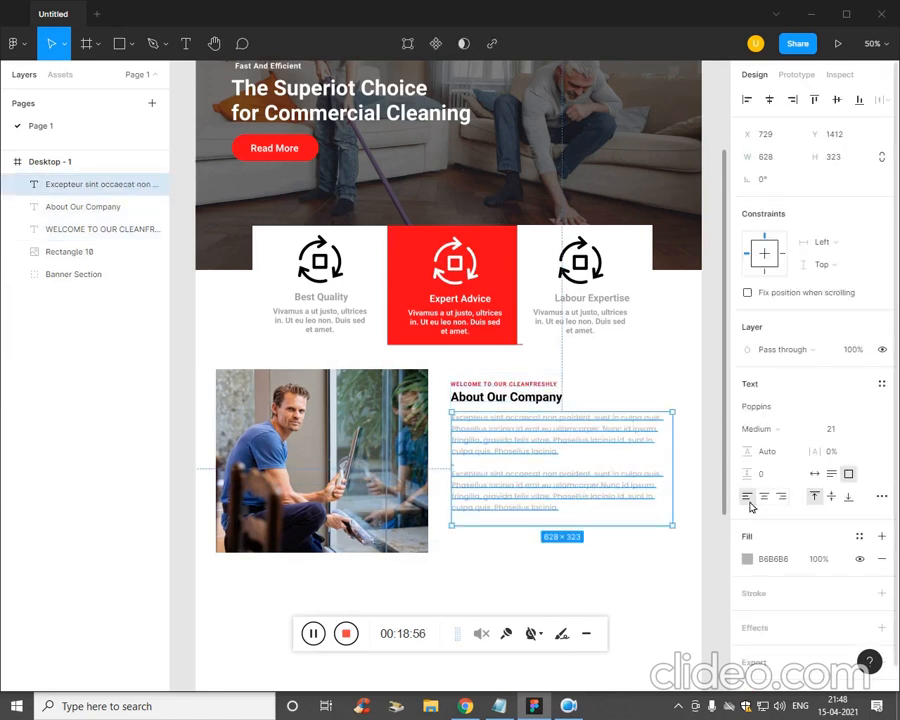
left_click(748, 560)
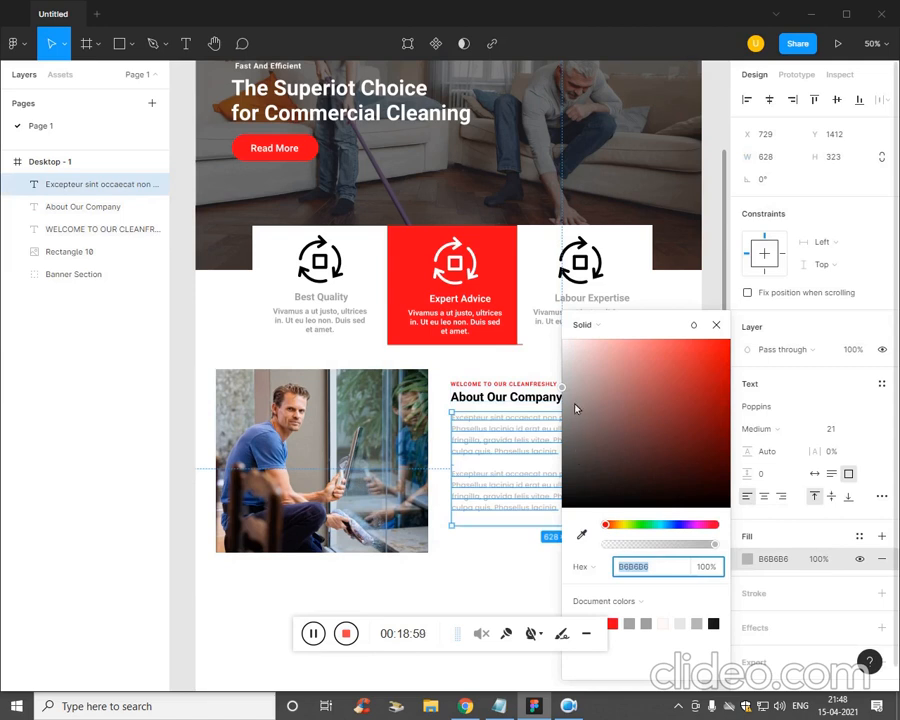
left_click_drag(568, 393, 558, 494)
left_click(535, 575)
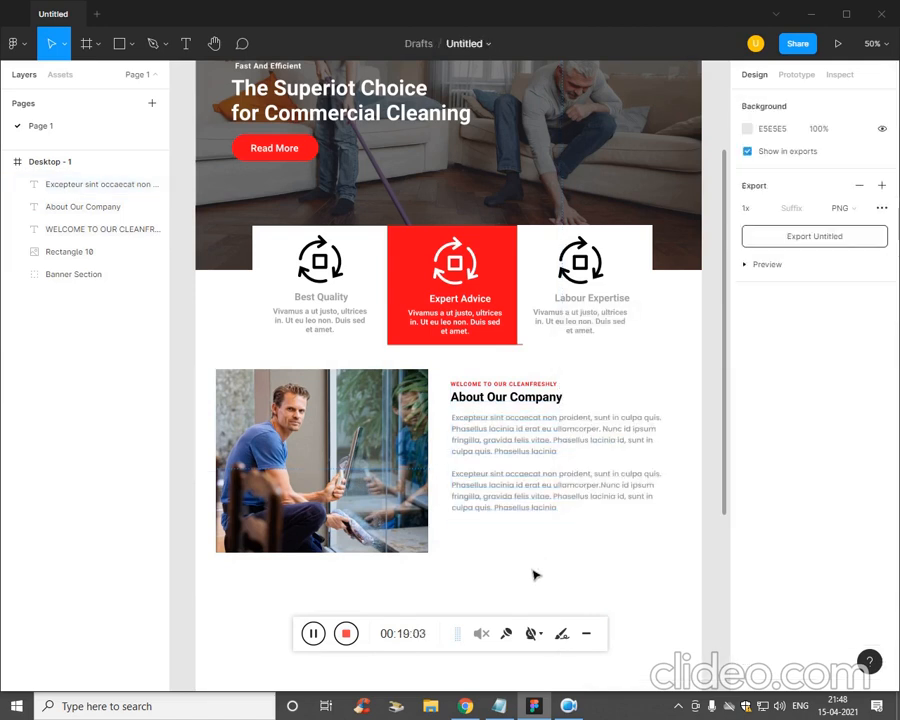
left_click_drag(623, 556, 498, 383)
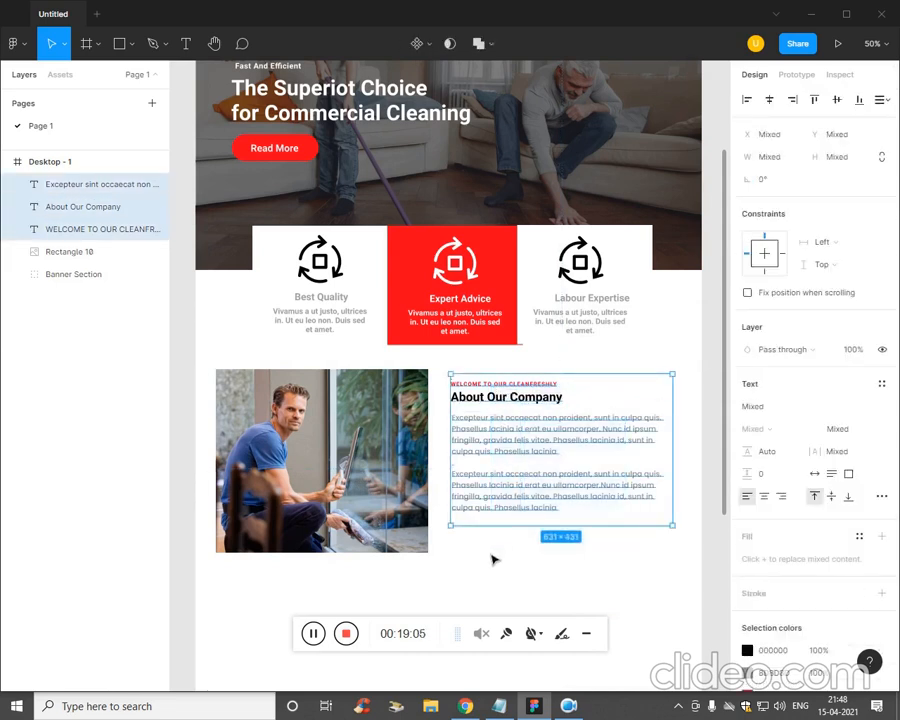
left_click(519, 573)
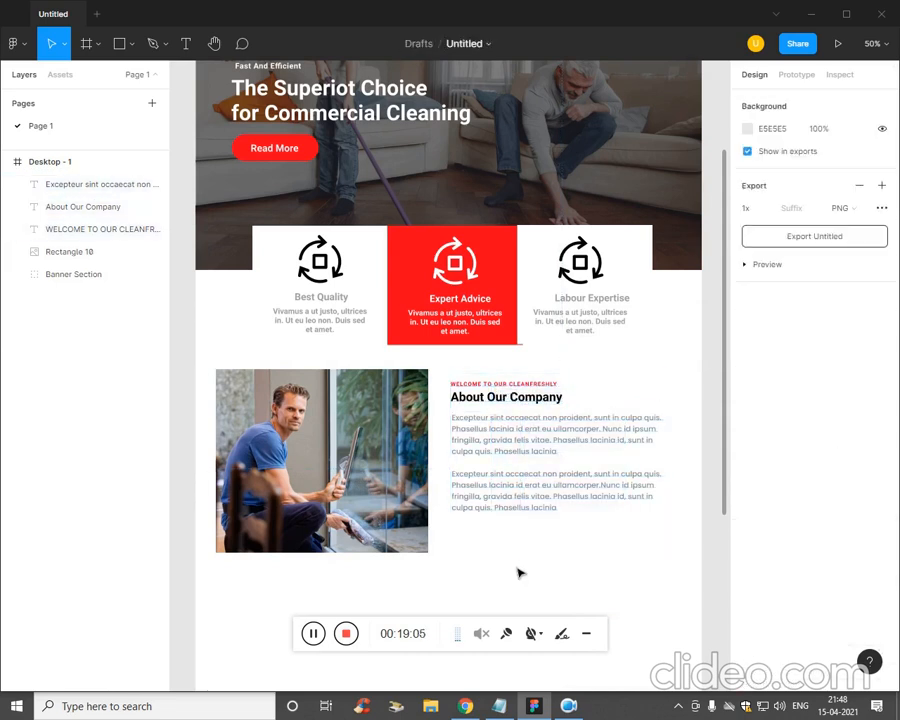
left_click(305, 160)
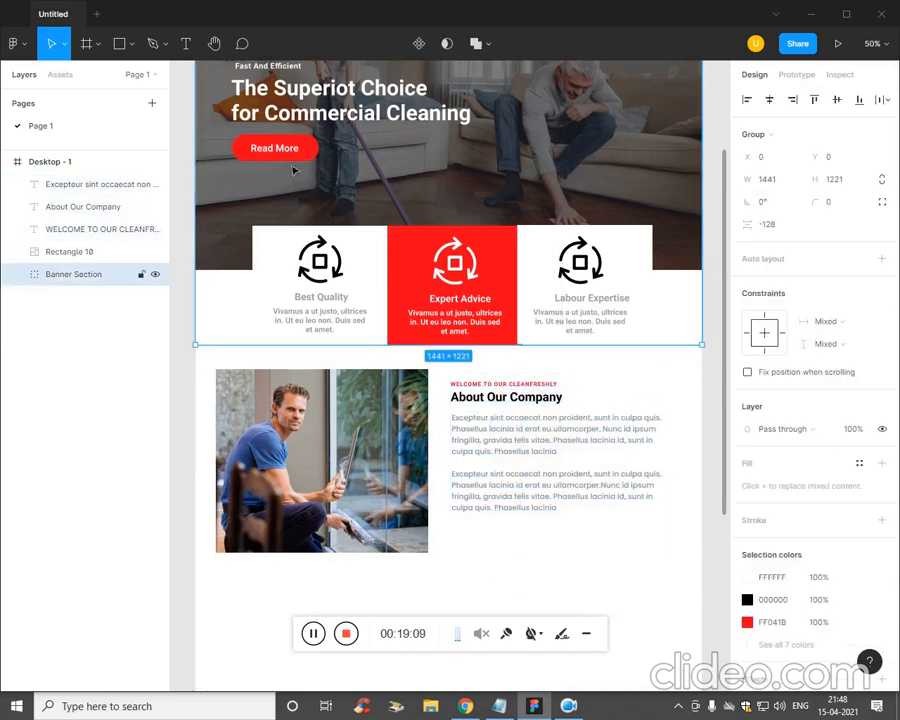
double_click(293, 158)
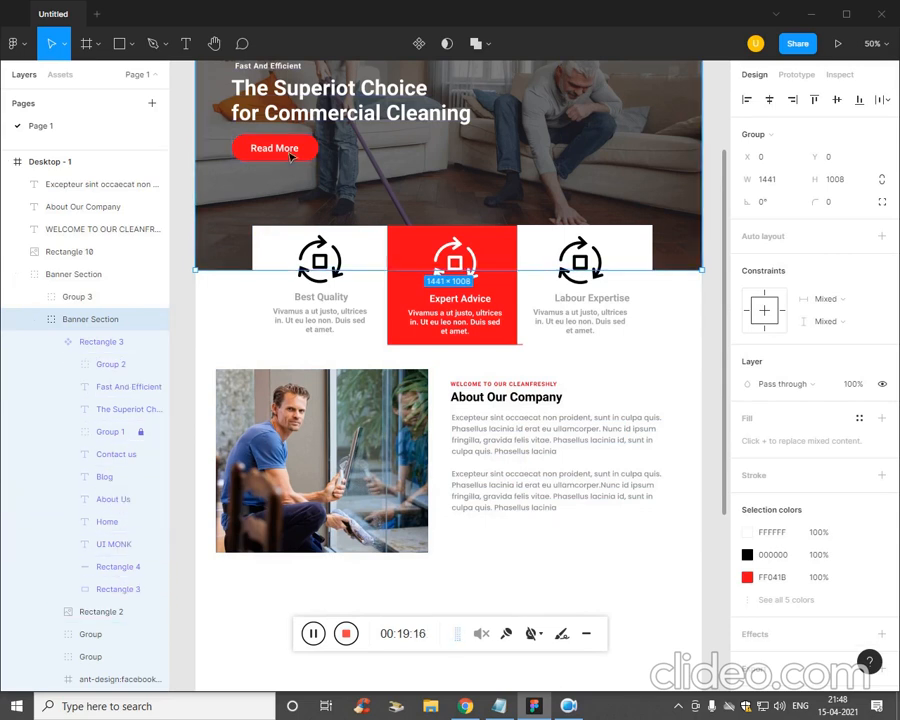
left_click(512, 566)
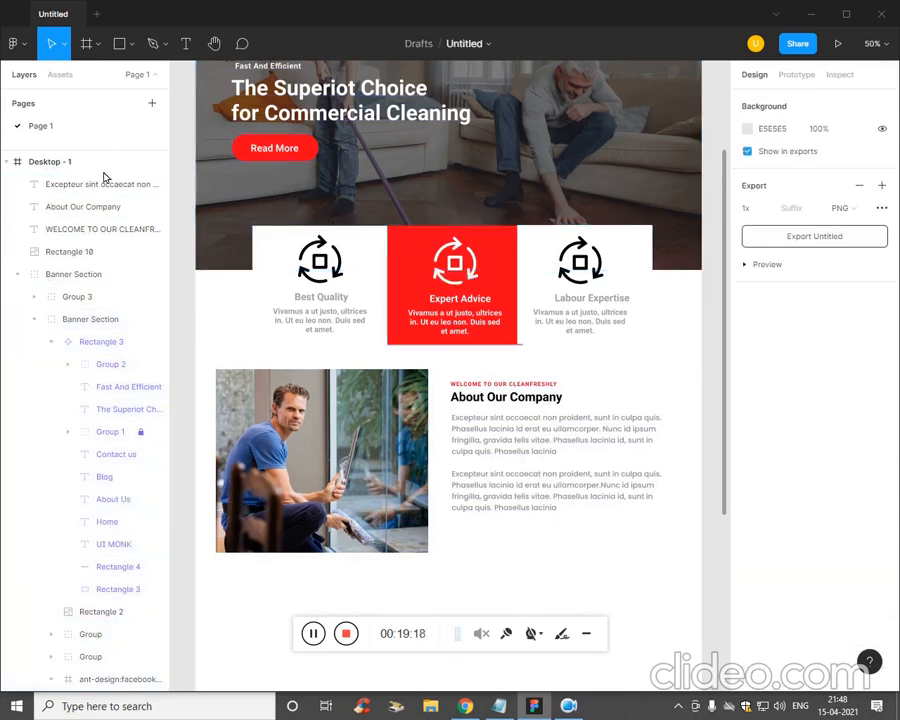
left_click(22, 167)
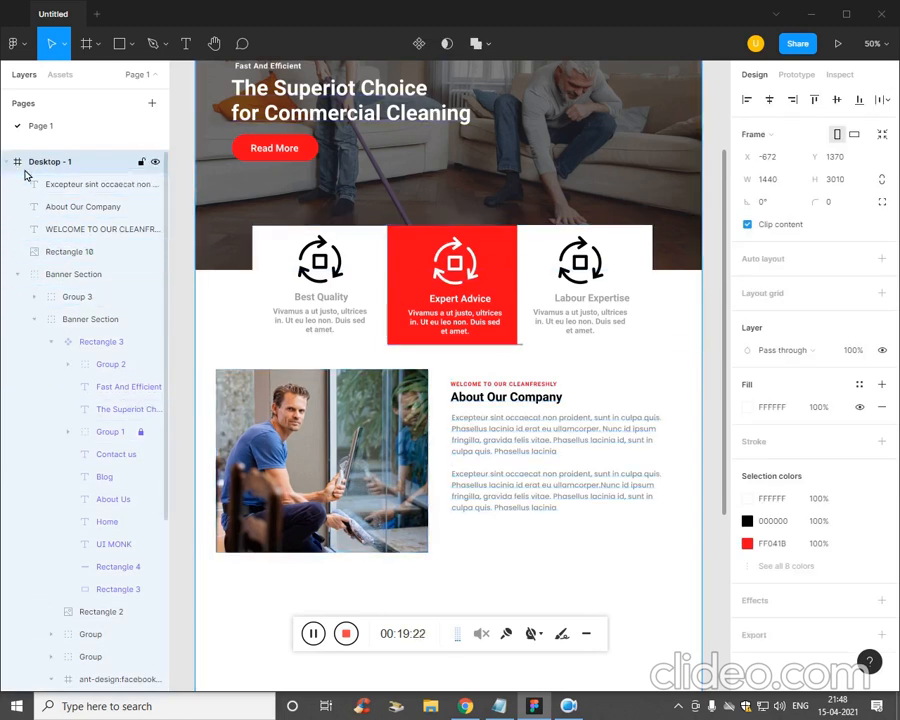
left_click(17, 274)
left_click(16, 325)
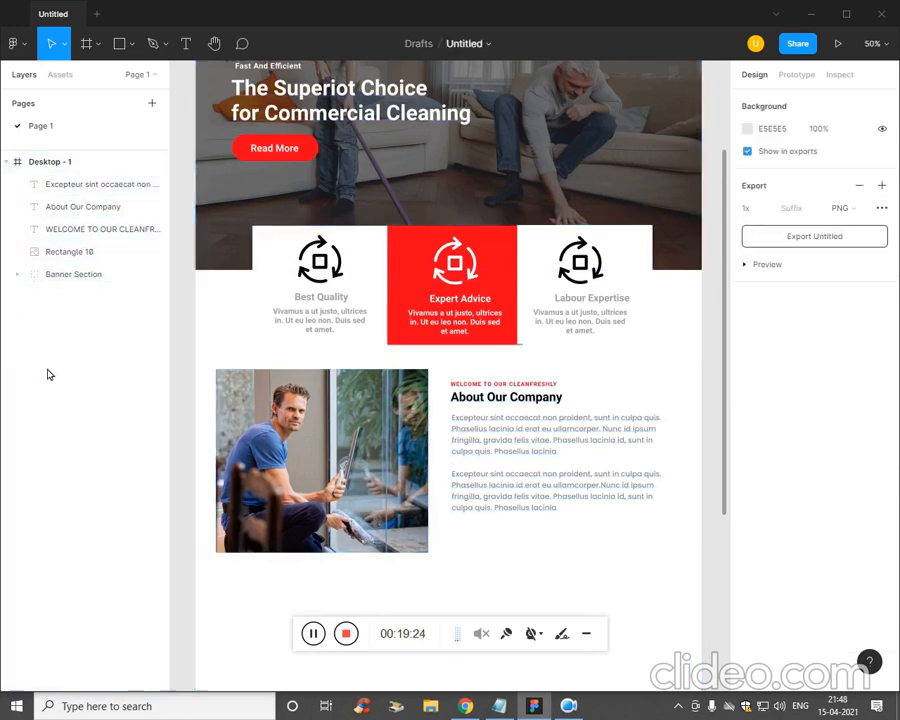
- Draw a 248×64 rectangle below the paragraphs with corner radius 50 and red fill
left_click(128, 47)
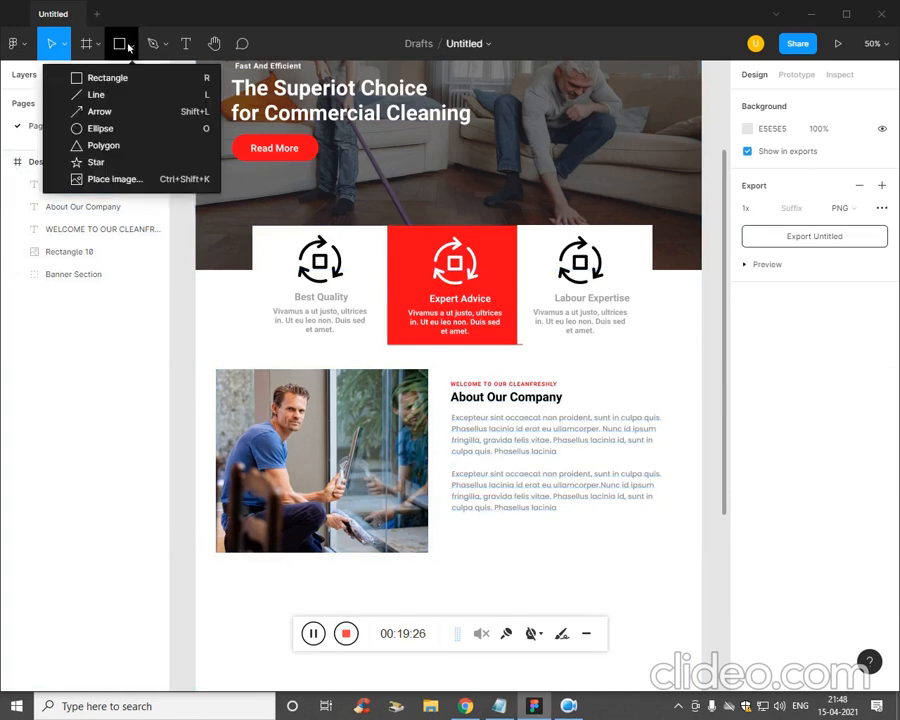
left_click(110, 77)
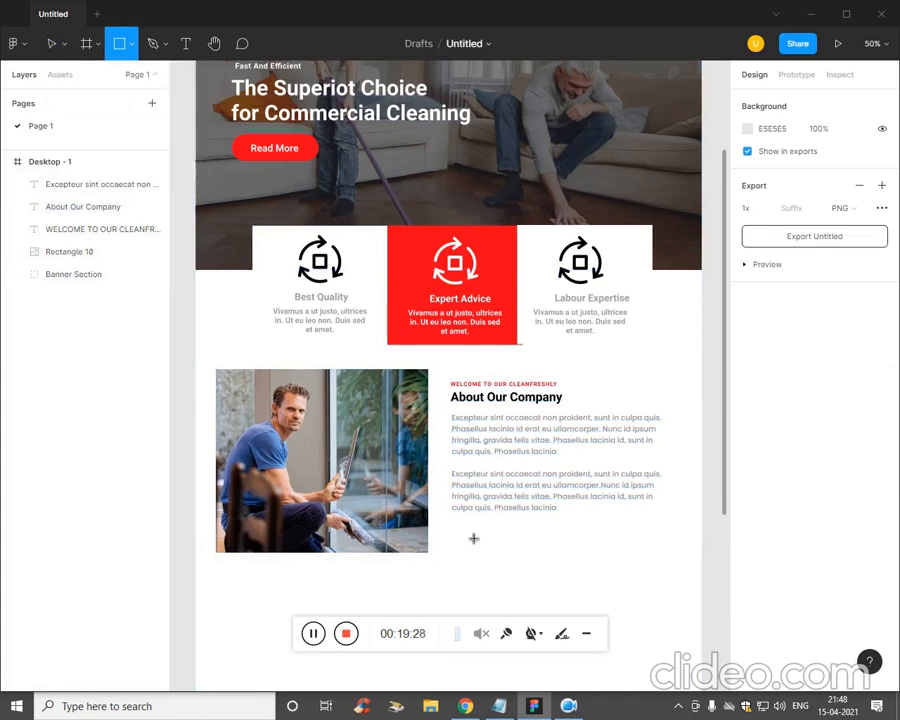
left_click_drag(454, 524, 541, 547)
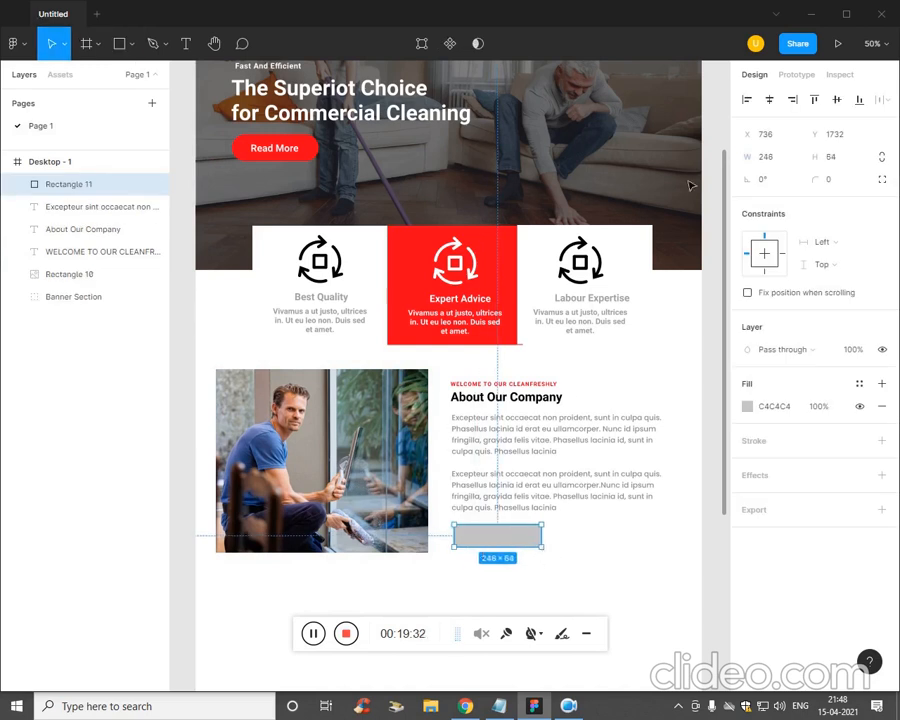
left_click(845, 185)
type("50")
key("Return")
left_click(747, 406)
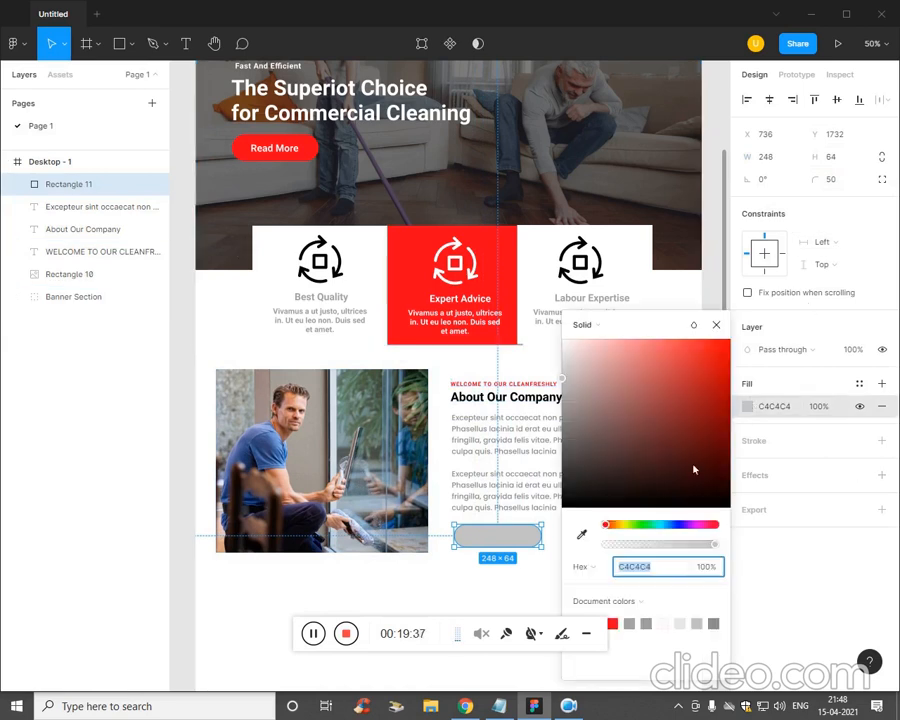
left_click(612, 624)
left_click(525, 605)
- Add a white Read More label on the red button
key("t")
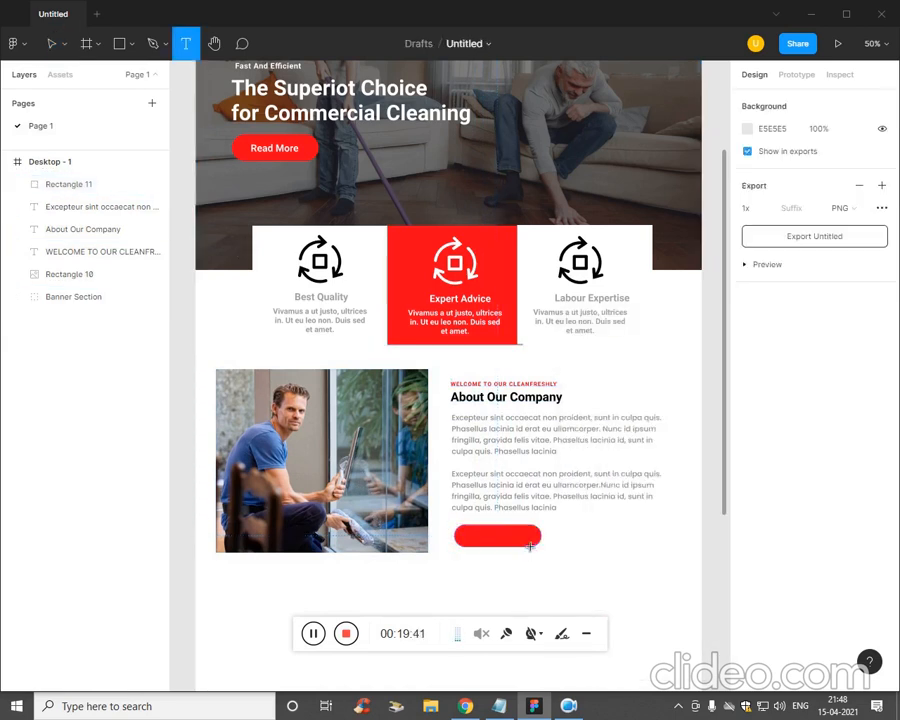
left_click(538, 543)
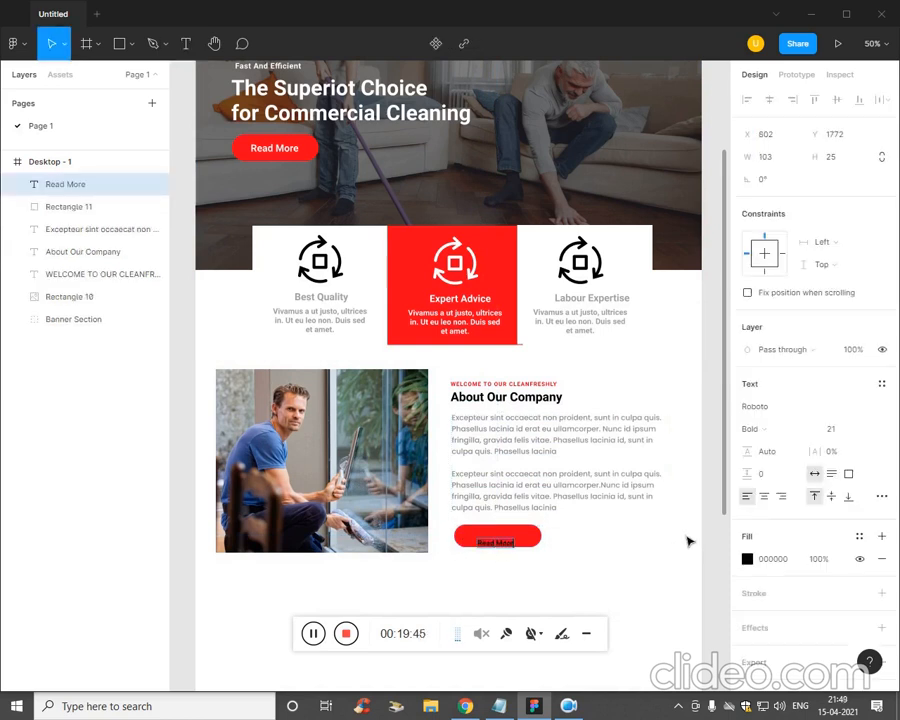
left_click(747, 559)
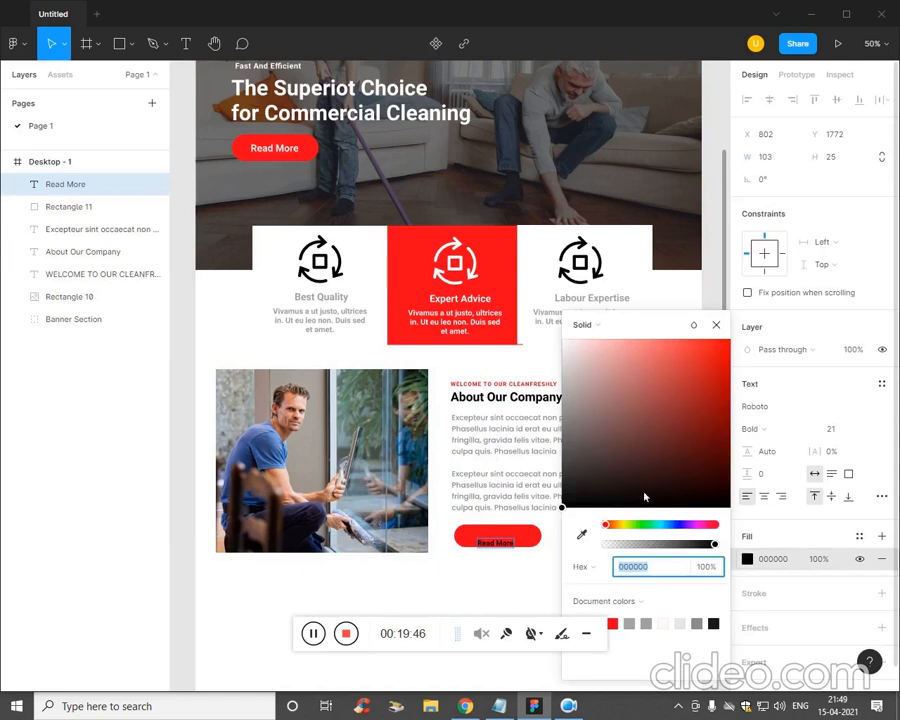
left_click(566, 382)
mouse_move(566, 382)
left_mouse_down()
mouse_move(565, 338)
mouse_move(507, 555)
mouse_move(516, 557)
mouse_move(587, 378)
mouse_move(565, 339)
left_mouse_up()
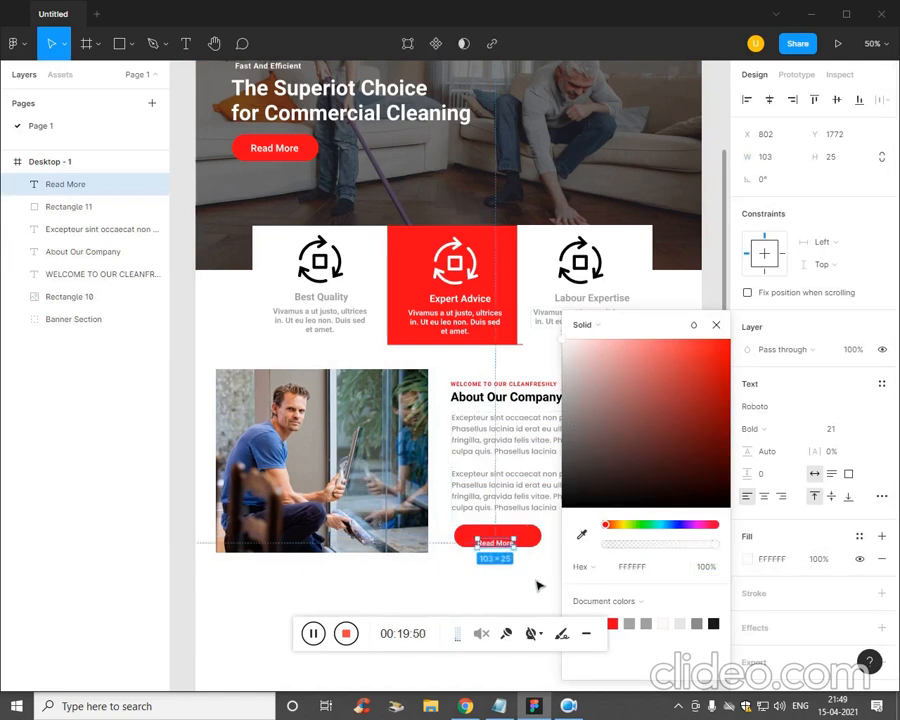
left_click(512, 561)
left_click(510, 546)
key("Up")
key("Up")
key("Up")
key("Up")
key("Up")
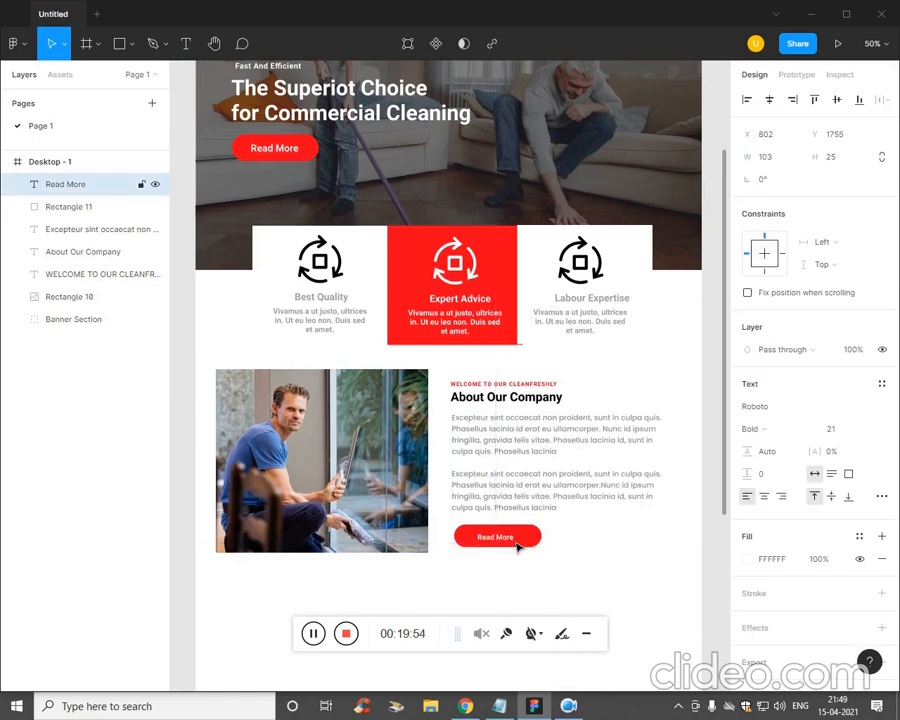
- Shrink the red button to 195×50 so it fits the Read More label
left_click_drag(565, 552, 473, 535)
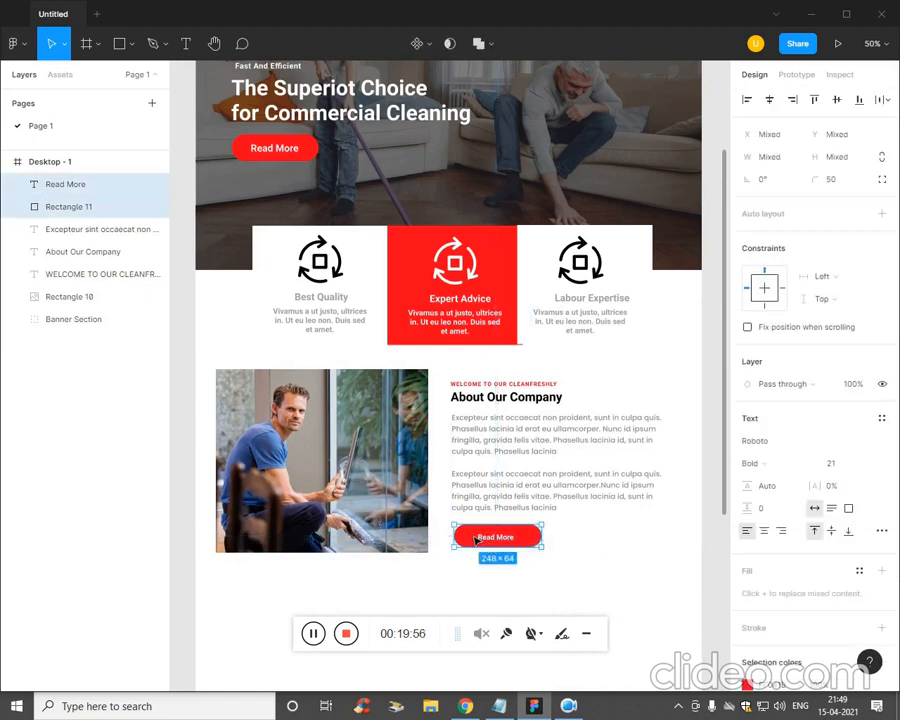
left_click(575, 552)
left_click(541, 541)
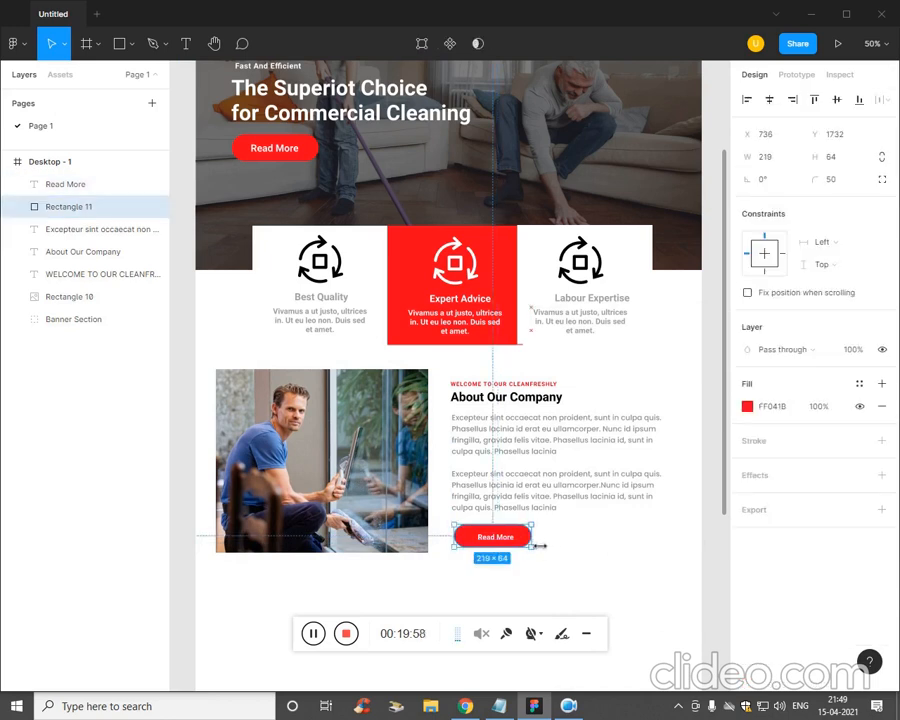
left_click(523, 570)
left_click(482, 535)
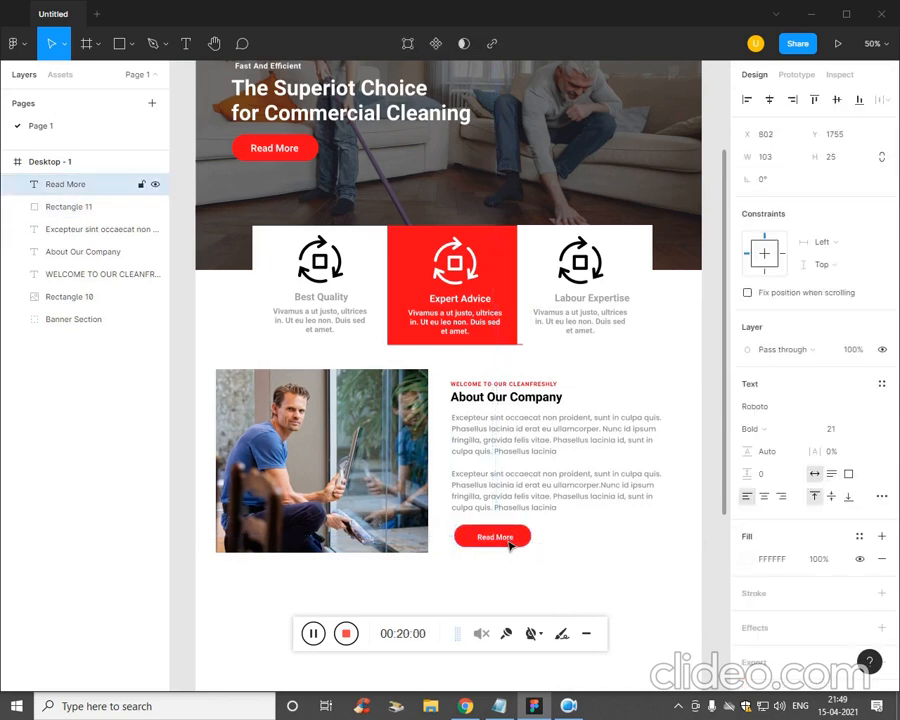
left_click(565, 562)
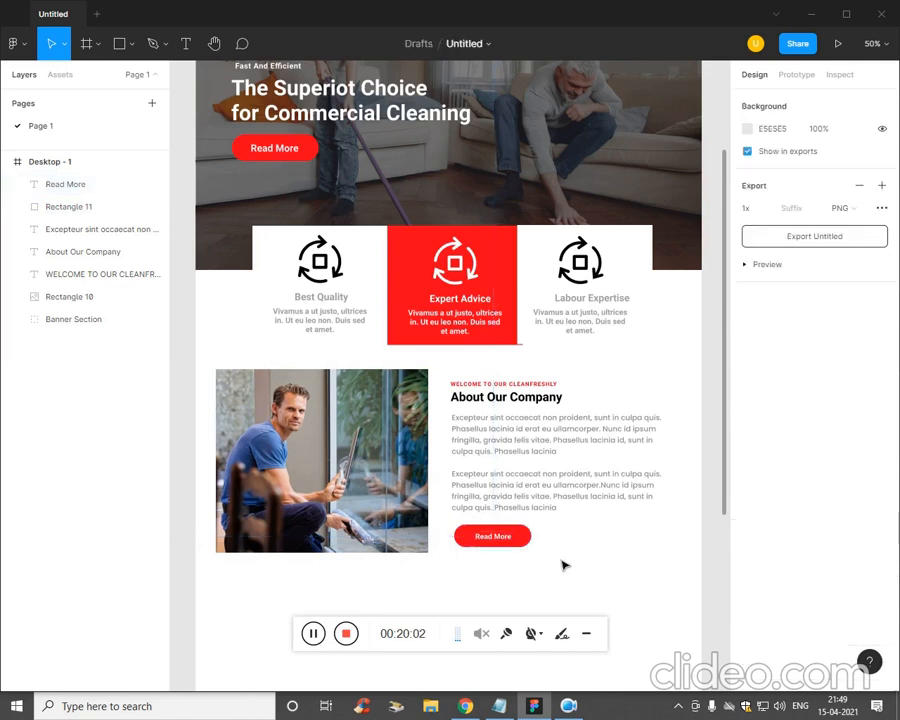
left_click(526, 538)
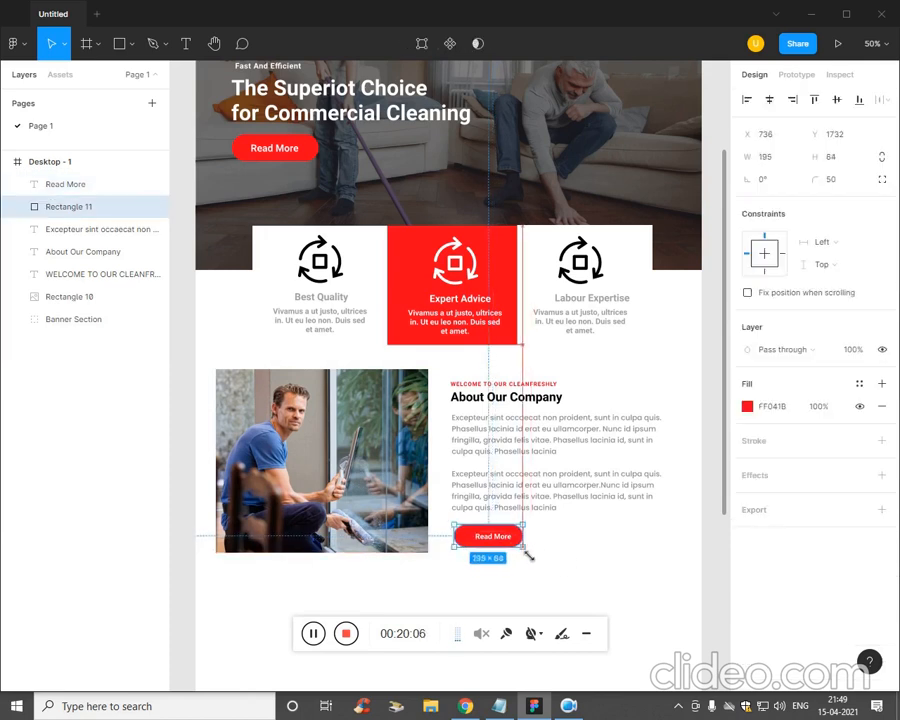
left_click_drag(530, 555, 507, 545)
left_click(509, 545)
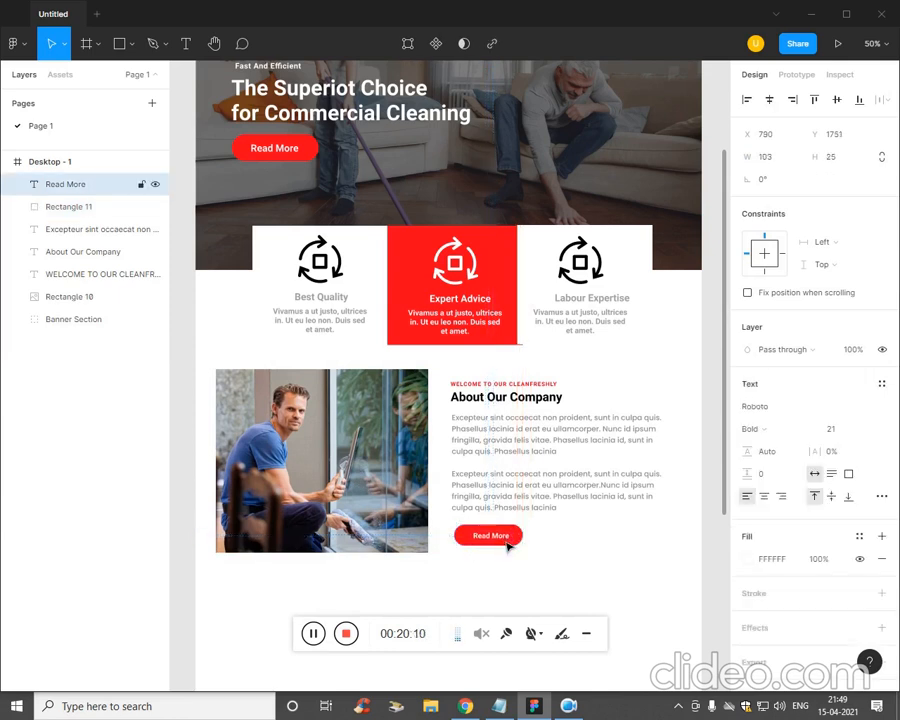
left_click(606, 540)
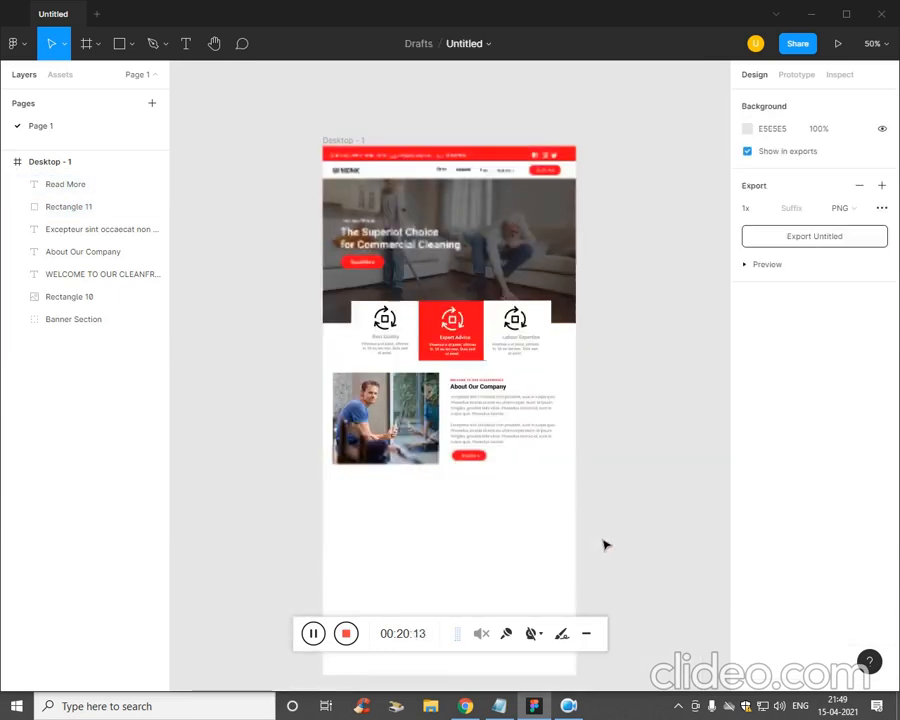
left_click_drag(578, 570, 587, 473)
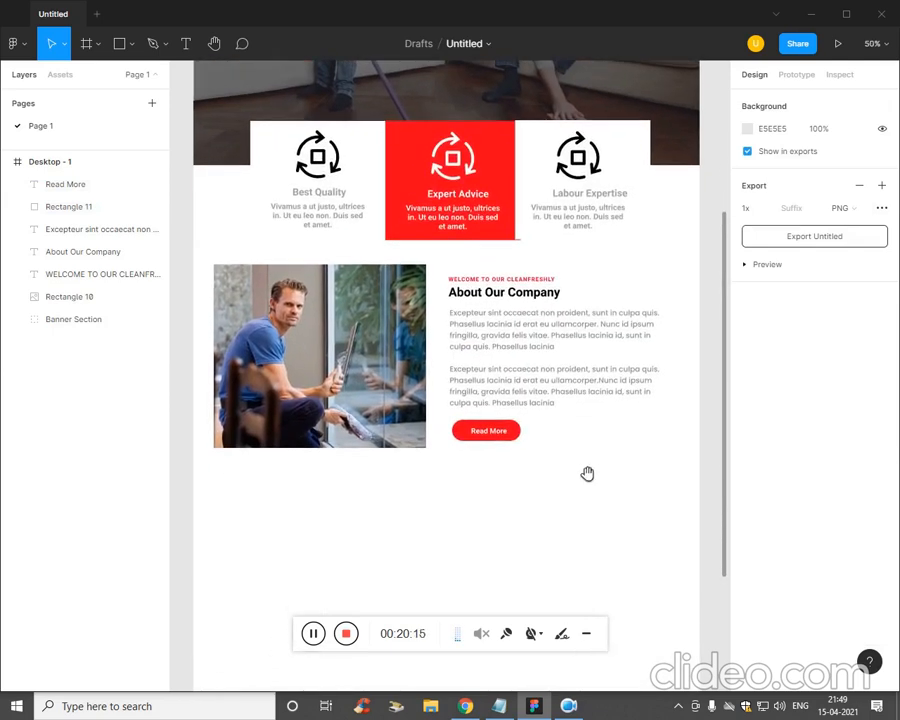
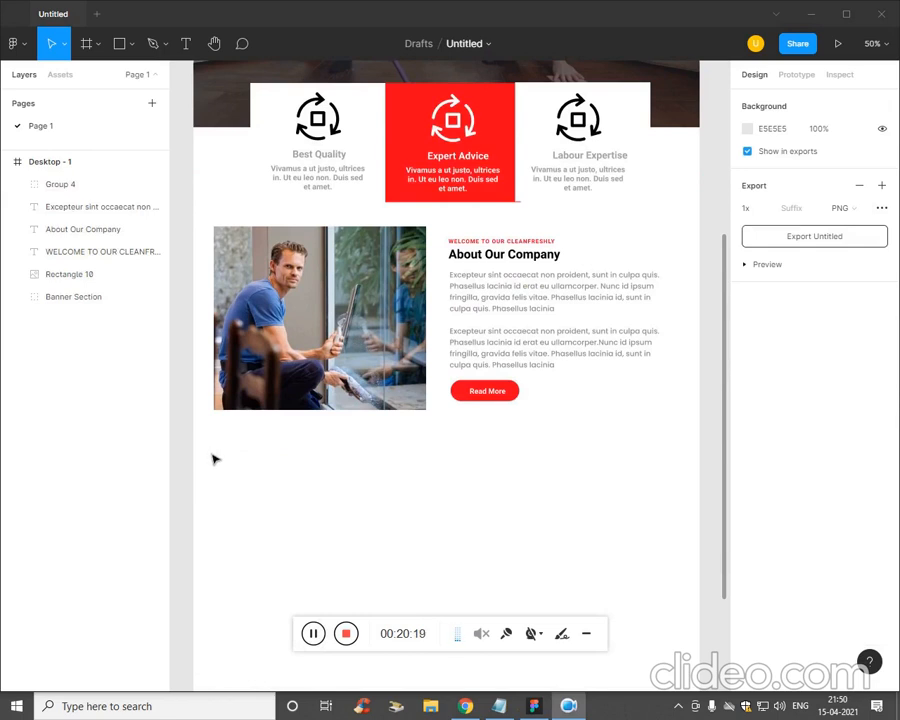
- Draw a full-width 1441×614 rectangle below the About Our Company section
scroll(262, 524, "down", 2)
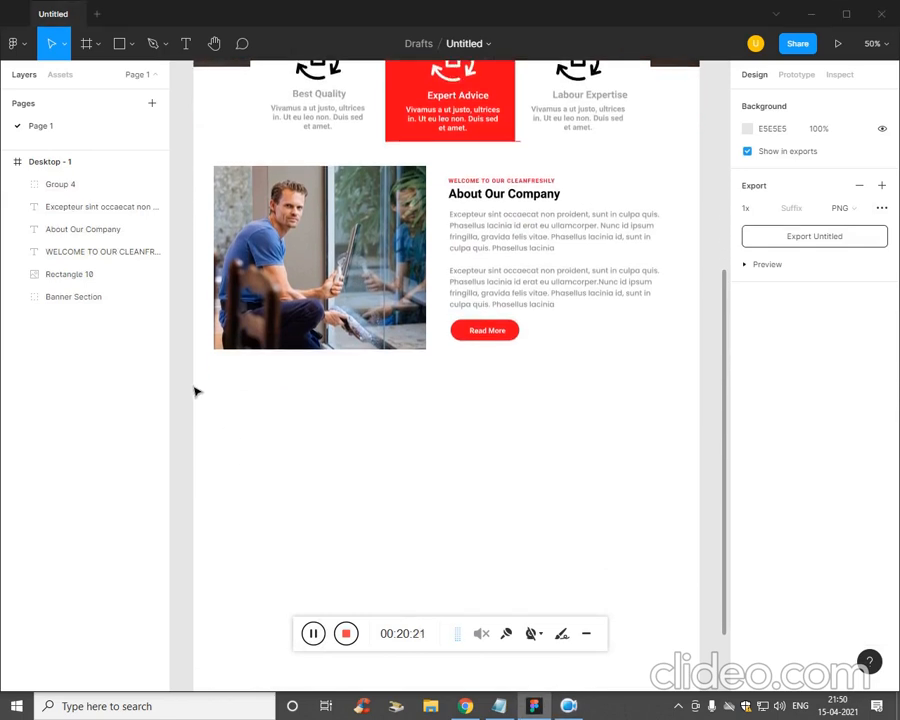
left_click(131, 44)
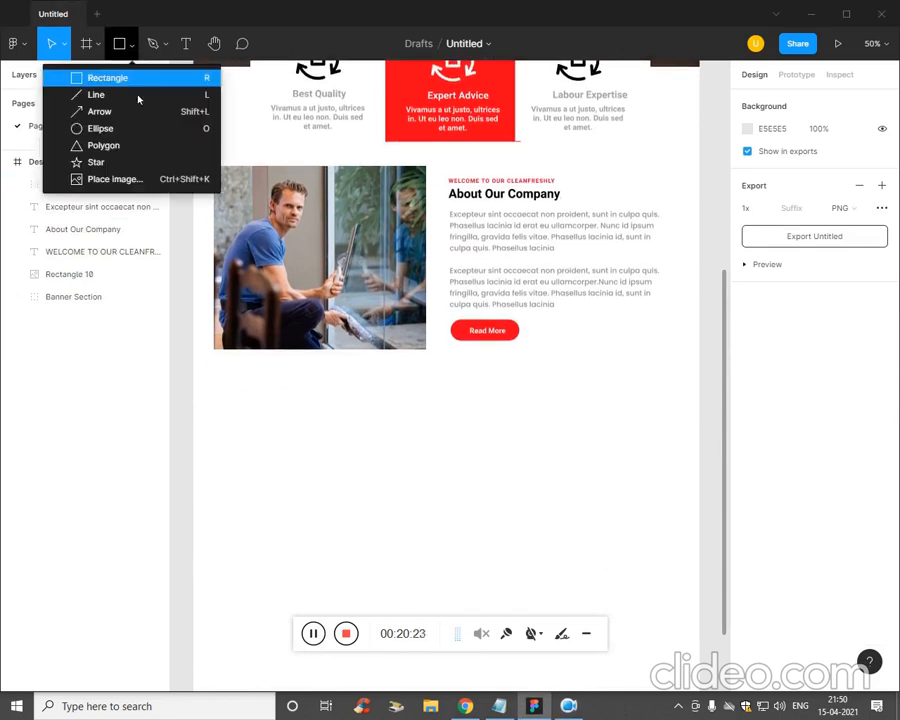
left_click(110, 78)
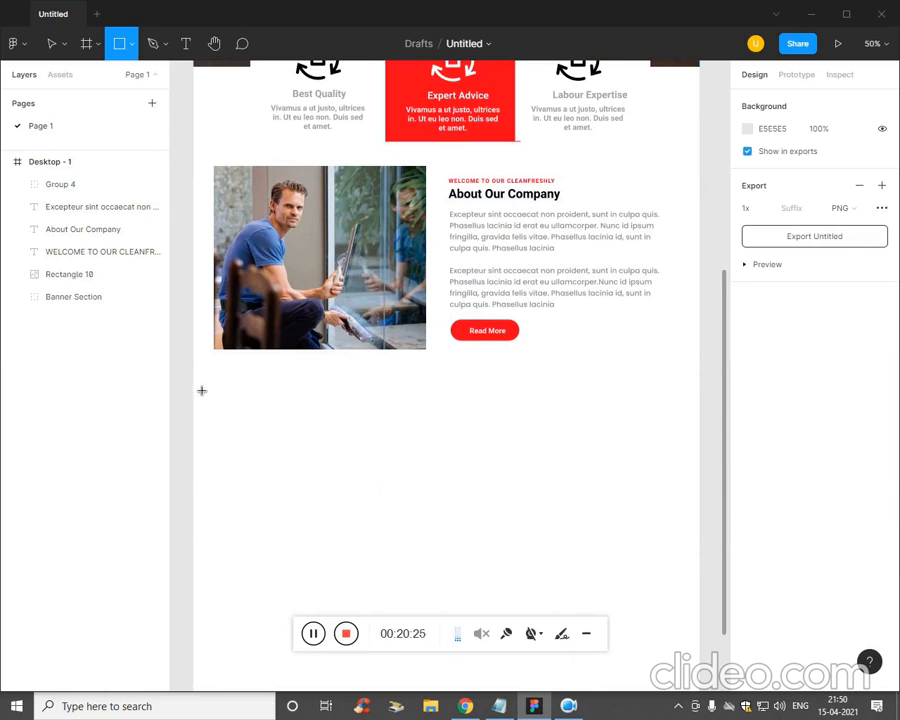
mouse_move(201, 390)
left_mouse_down()
mouse_move(720, 668)
mouse_move(514, 556)
mouse_move(541, 589)
mouse_move(536, 596)
left_mouse_up()
mouse_move(356, 504)
left_mouse_down()
mouse_move(576, 428)
mouse_move(562, 438)
mouse_move(569, 396)
mouse_move(561, 356)
left_mouse_up()
- Fill the new rectangle with light grey E4E4E4
left_click(748, 407)
key("Return")
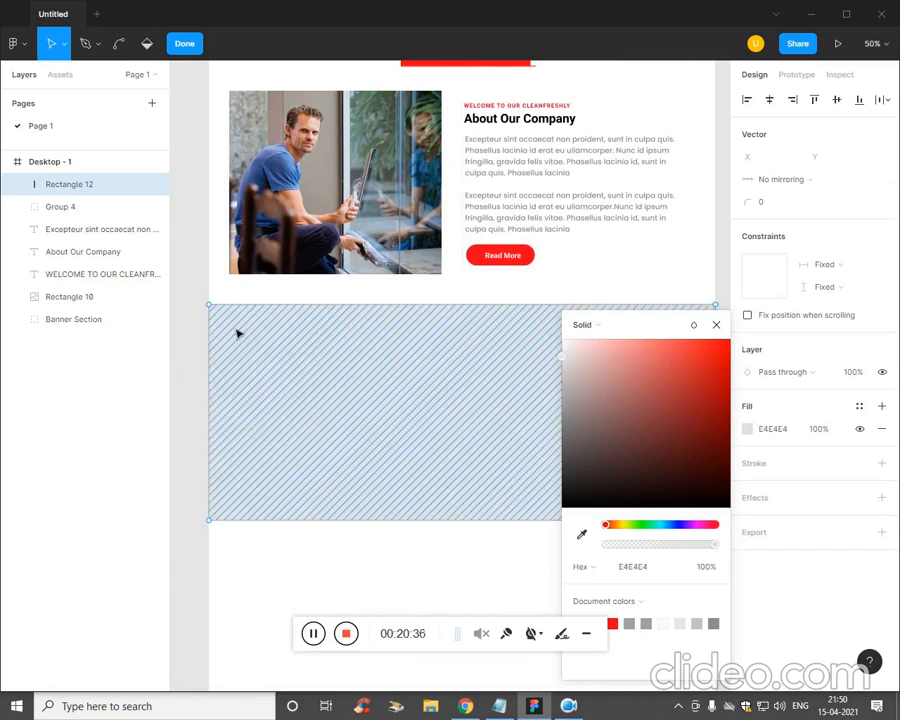
left_click(715, 327)
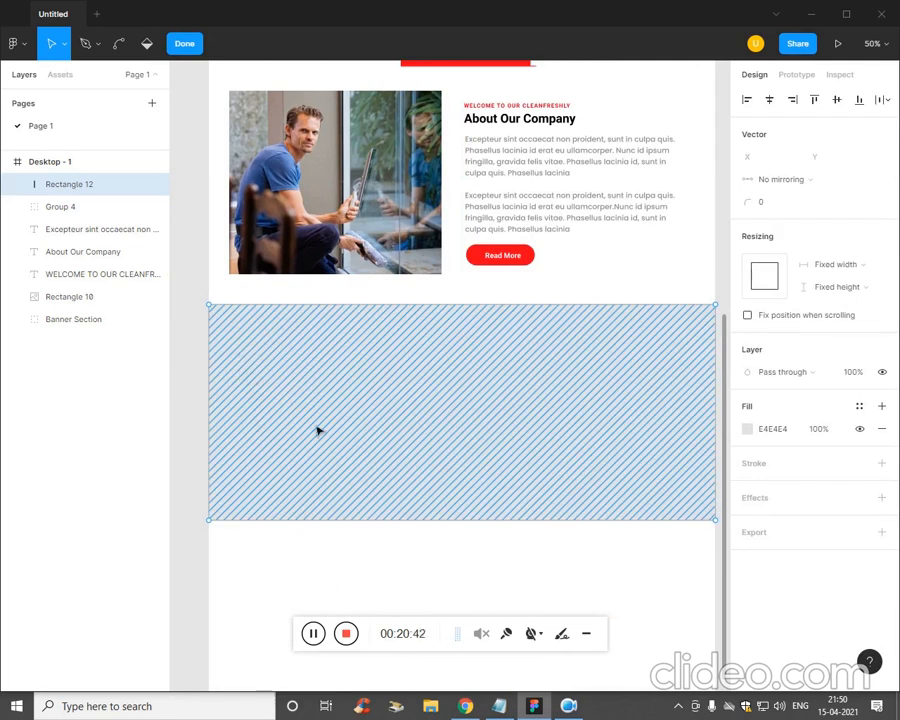
left_click_drag(318, 431, 264, 314)
key("ctrl+z")
scroll(264, 512, "down", 1)
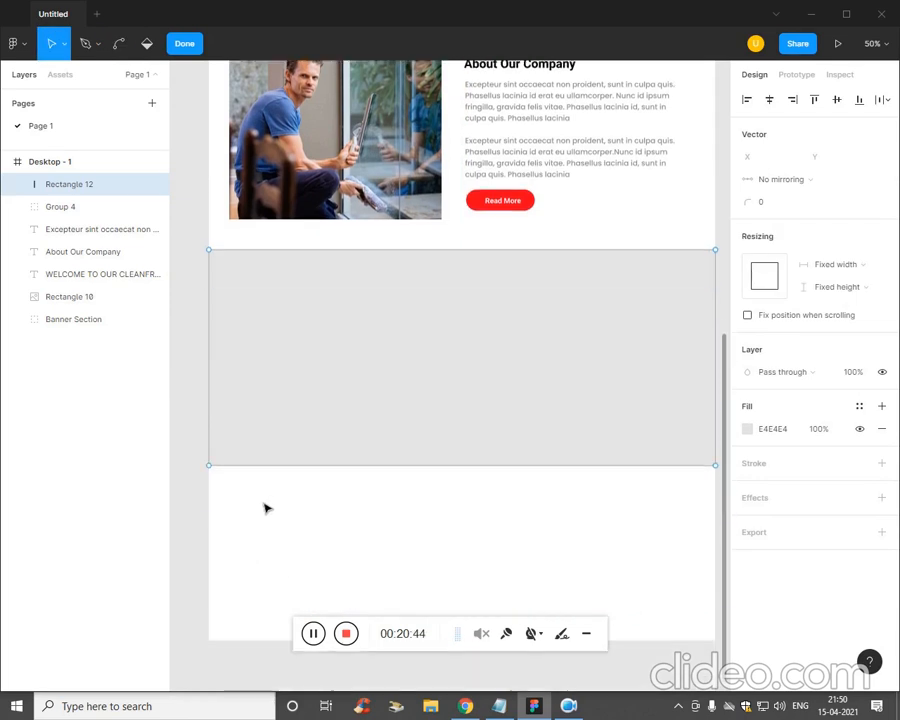
scroll(266, 508, "down", 2)
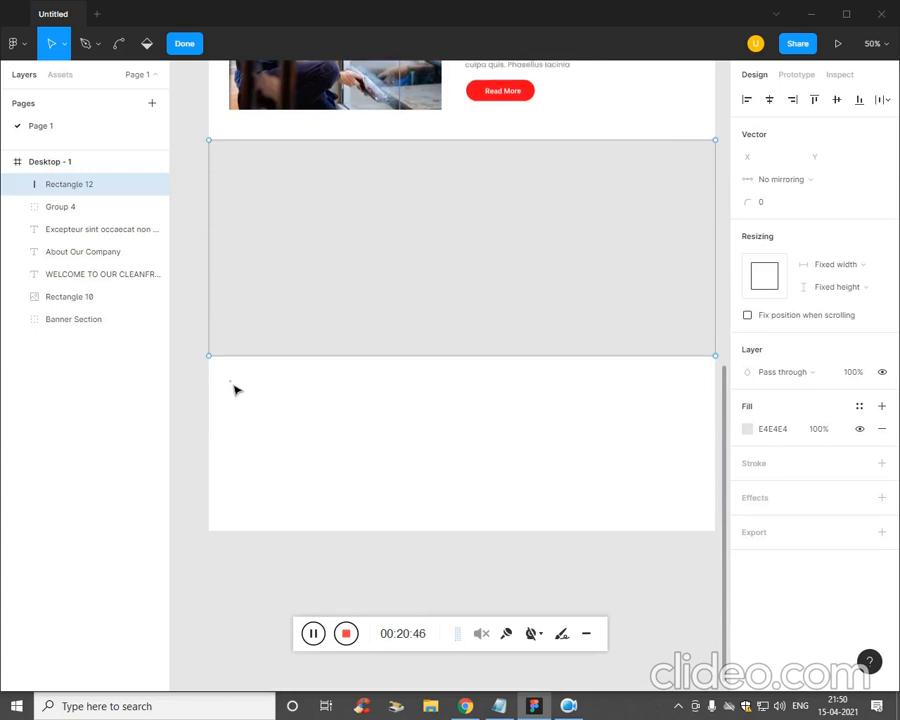
left_click_drag(232, 383, 437, 515)
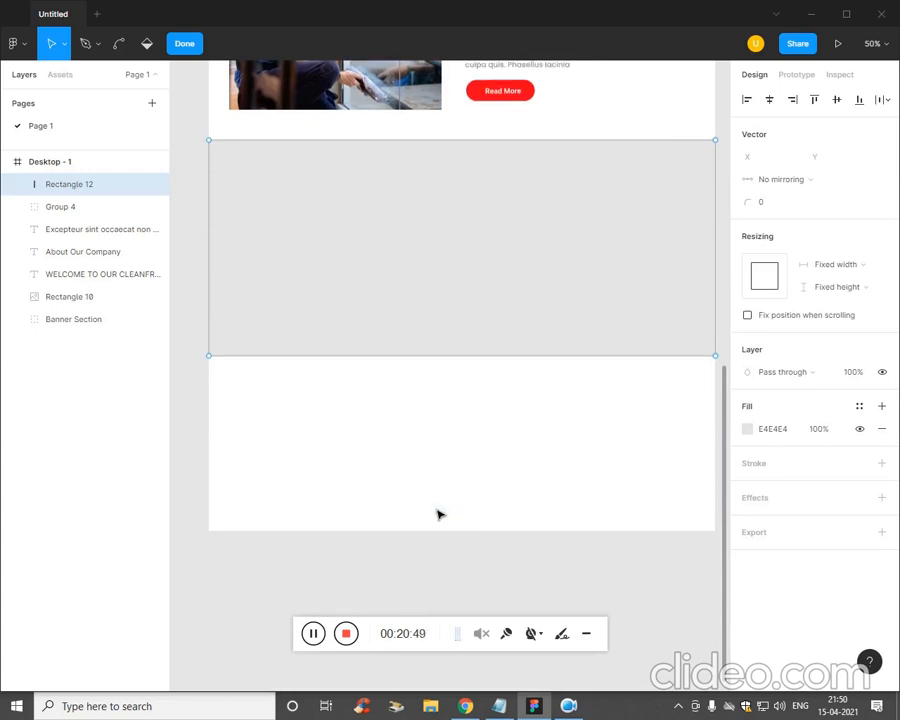
- Group the About Our Company layers from Group 4 to Rectangle 10 and name the group Second
left_click(96, 206)
left_click(93, 296, "shift")
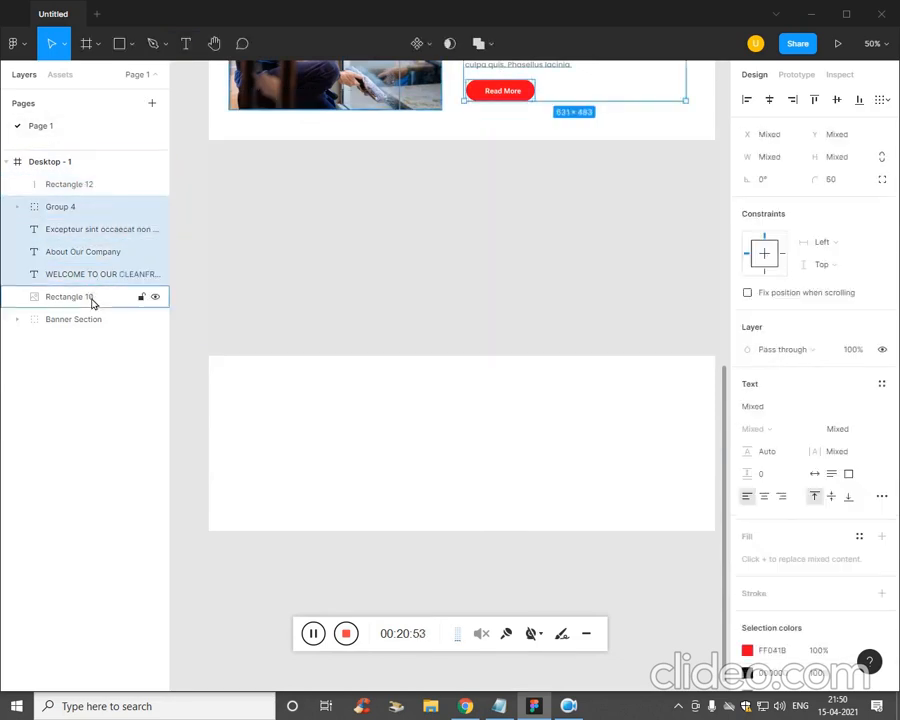
key("ctrl+g")
double_click(64, 207)
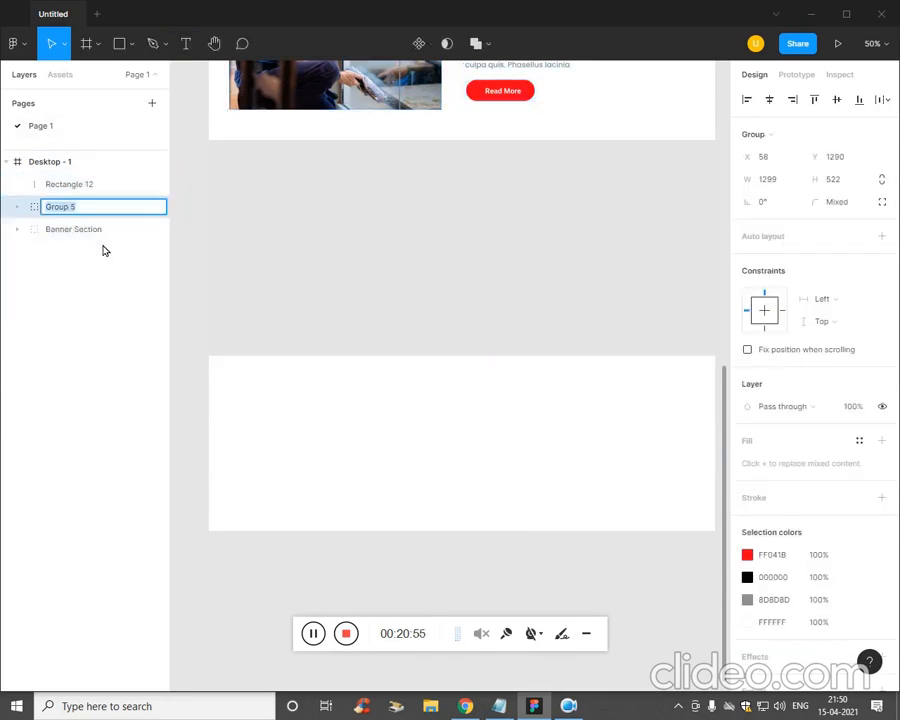
type("S")
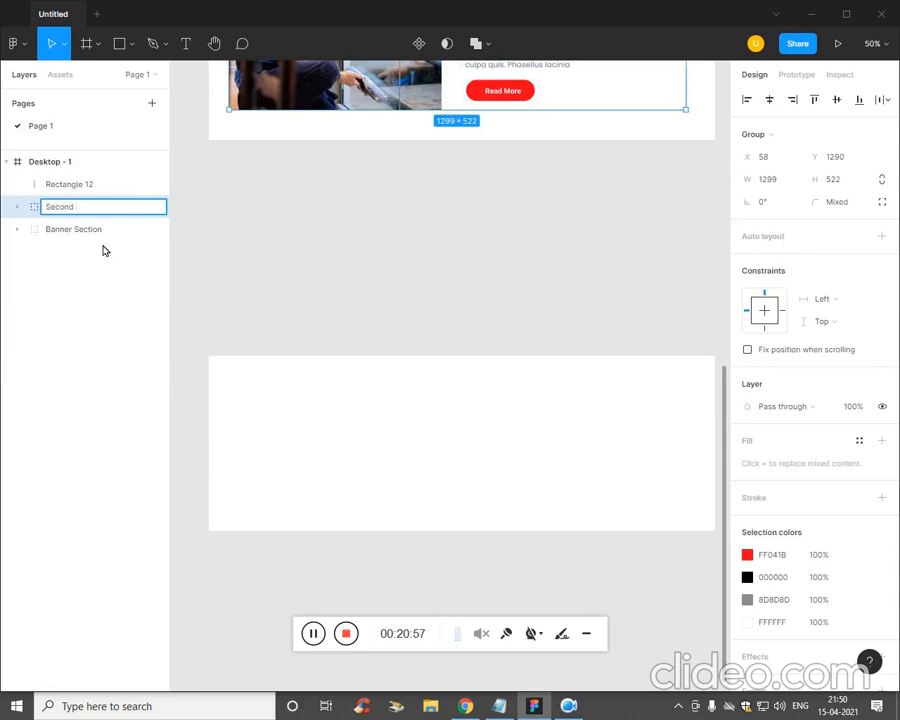
type("econd")
left_click(88, 380)
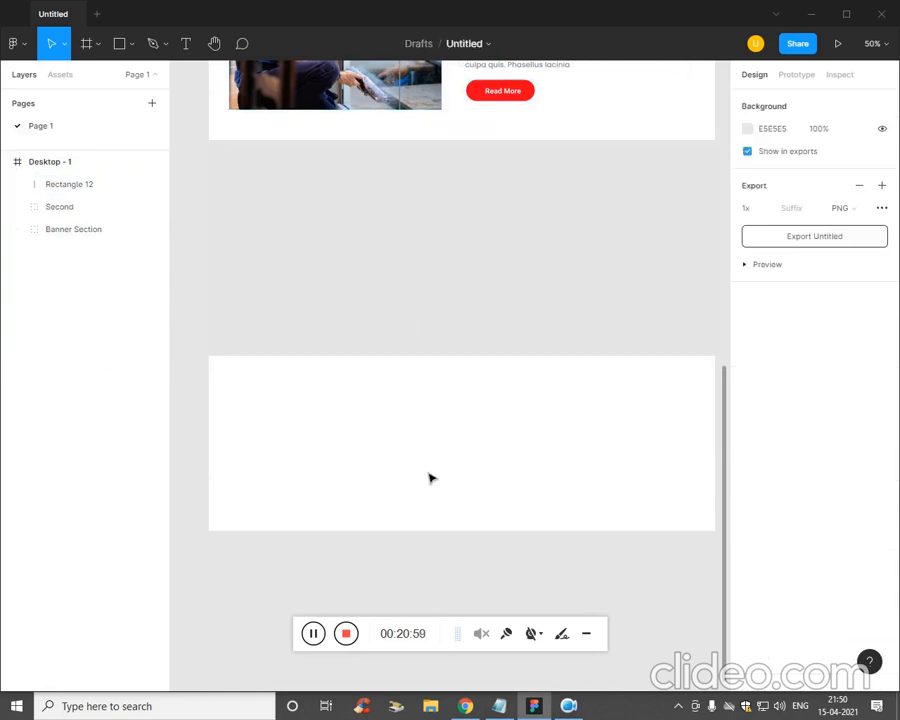
- Darken Rectangle 12's fill to DBDBDB grey
left_click(436, 323)
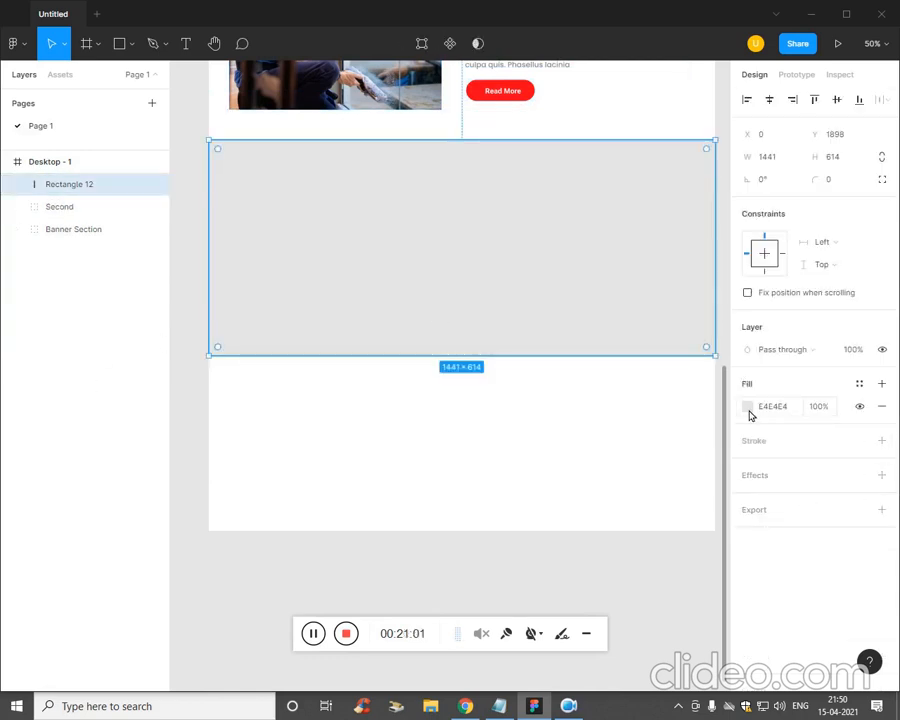
left_click(747, 407)
left_click_drag(576, 412, 560, 375)
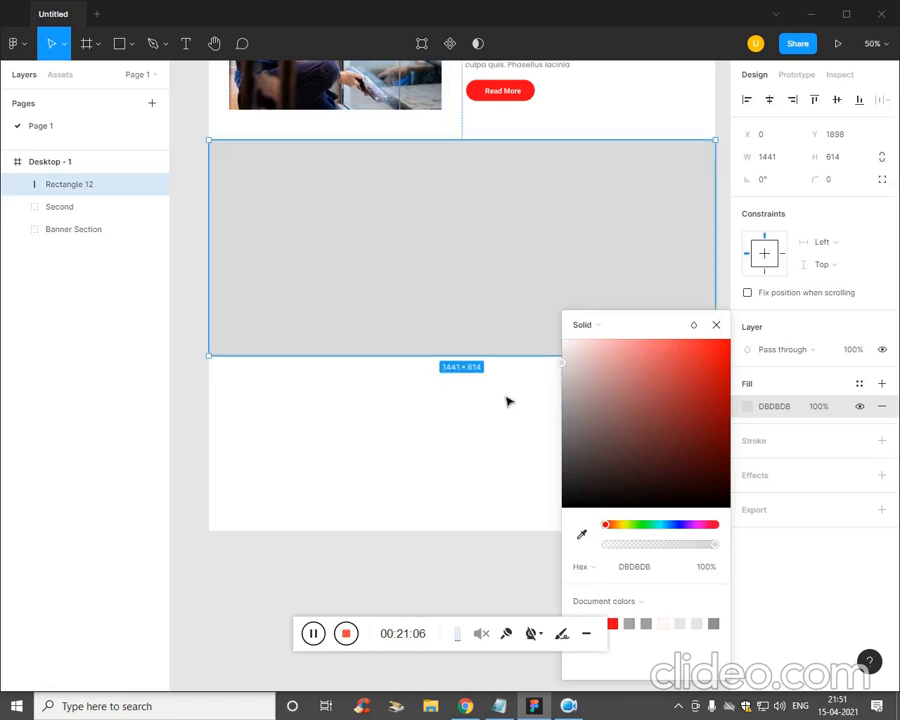
left_click(472, 414)
key("ctrl+minus")
key("ctrl+plus")
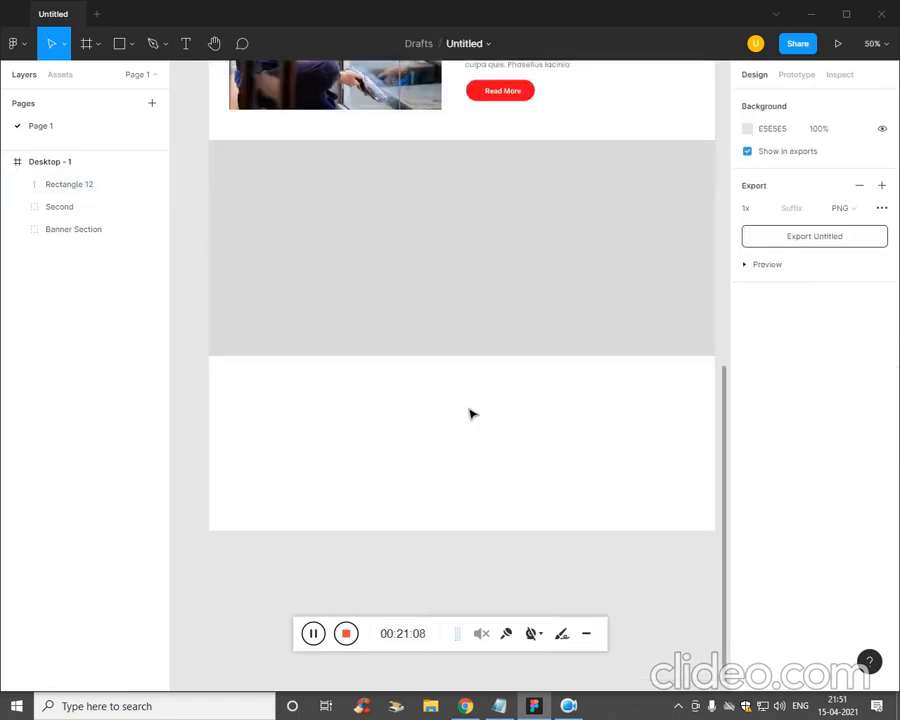
left_click_drag(468, 410, 448, 527)
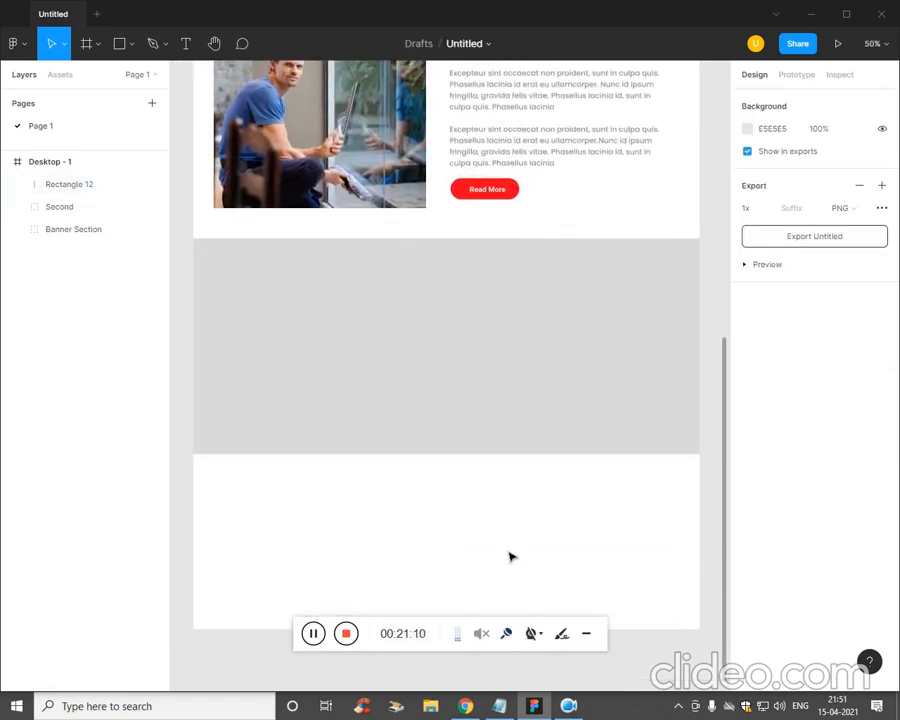
- Paste the heading 'We Providing A High Quality Services' into a text box on the grey band's left
key("t")
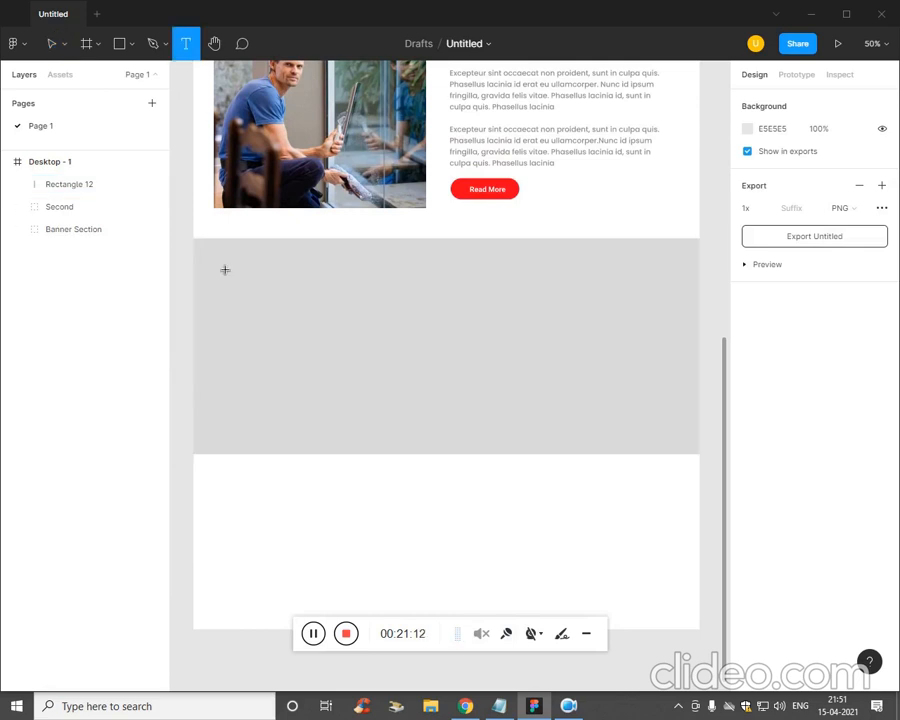
left_click_drag(207, 258, 370, 406)
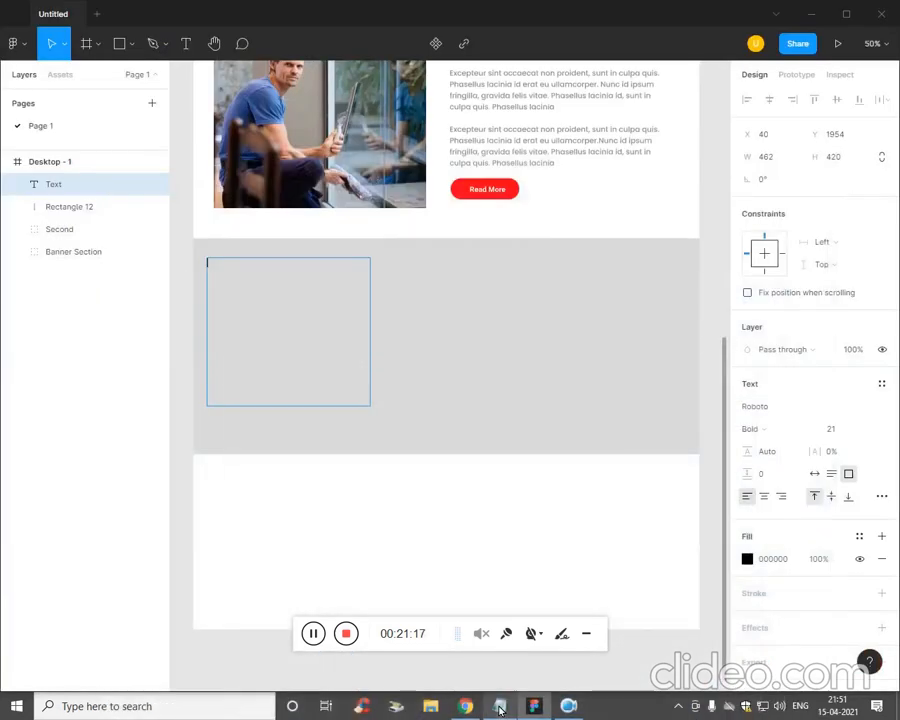
left_click(500, 707)
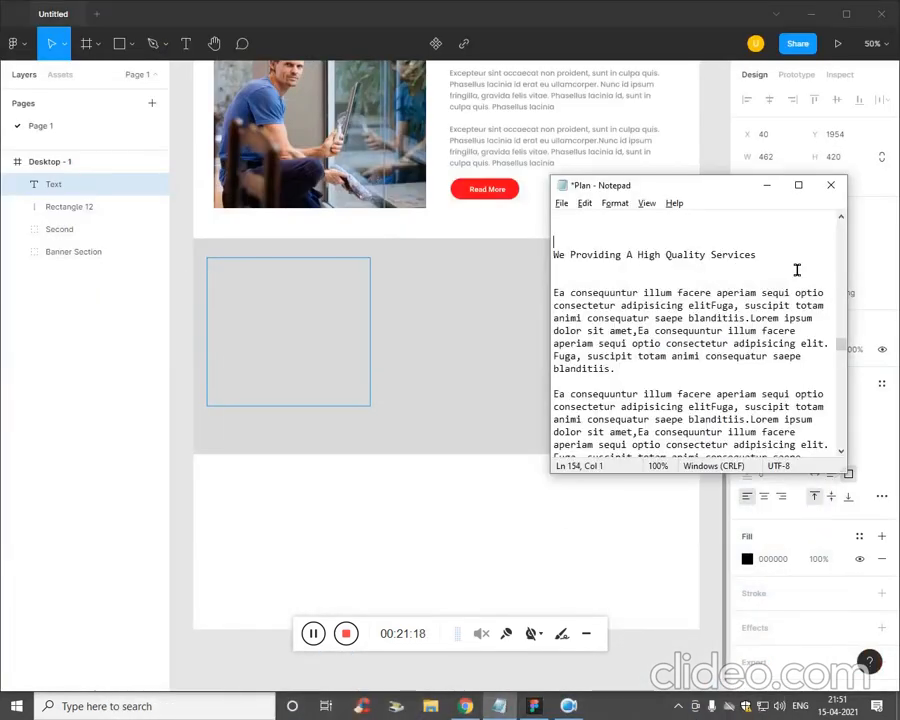
left_click_drag(797, 257, 530, 267)
key("ctrl+c")
double_click(221, 354)
key("ctrl+v")
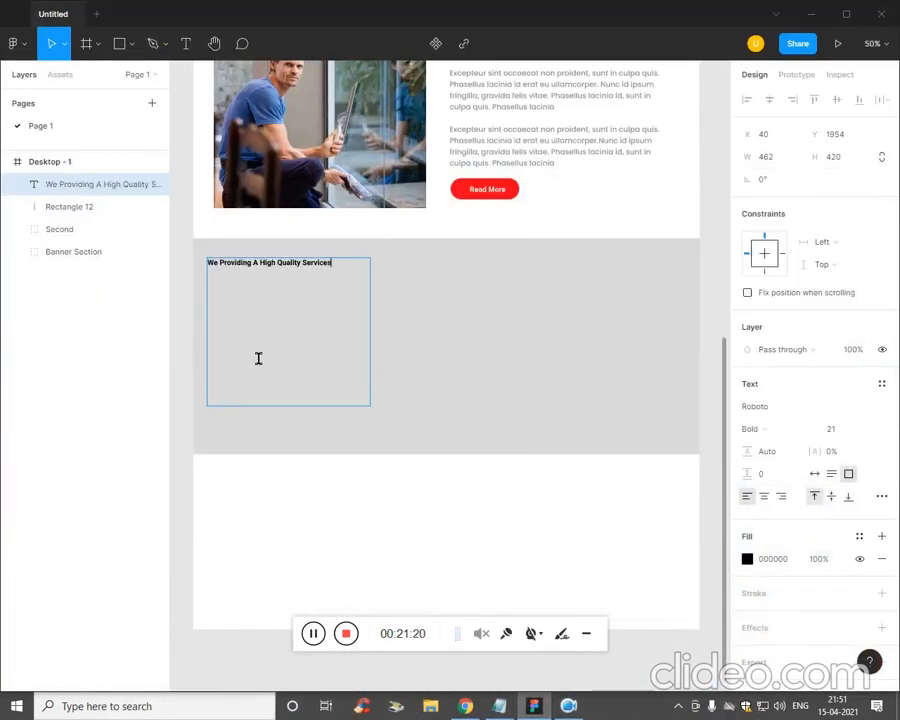
- Set the heading to font size 50 and add an empty text box to its right
key("ctrl+a")
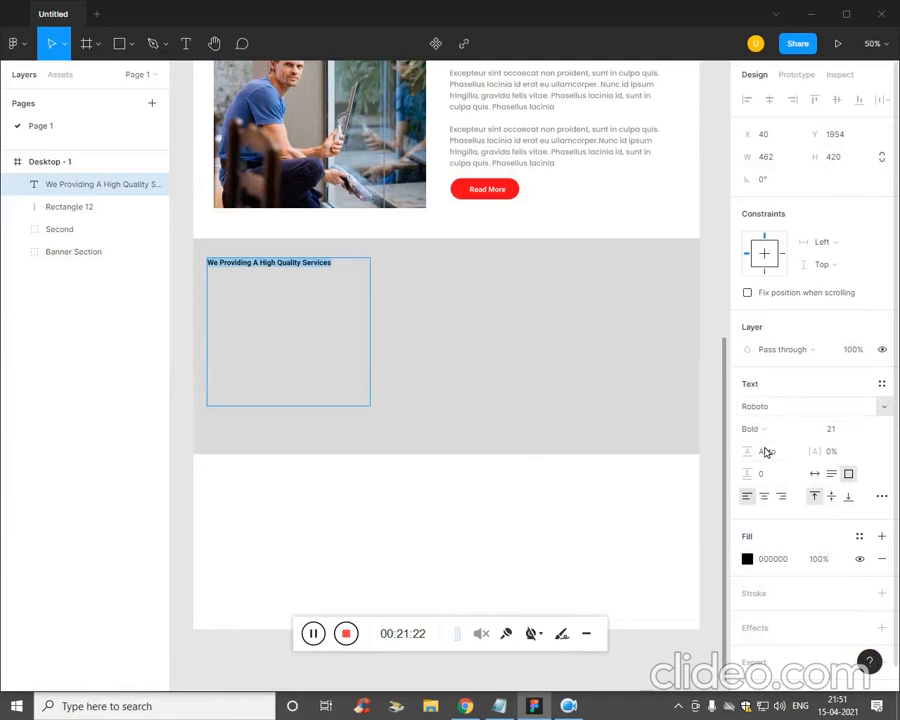
left_click(836, 429)
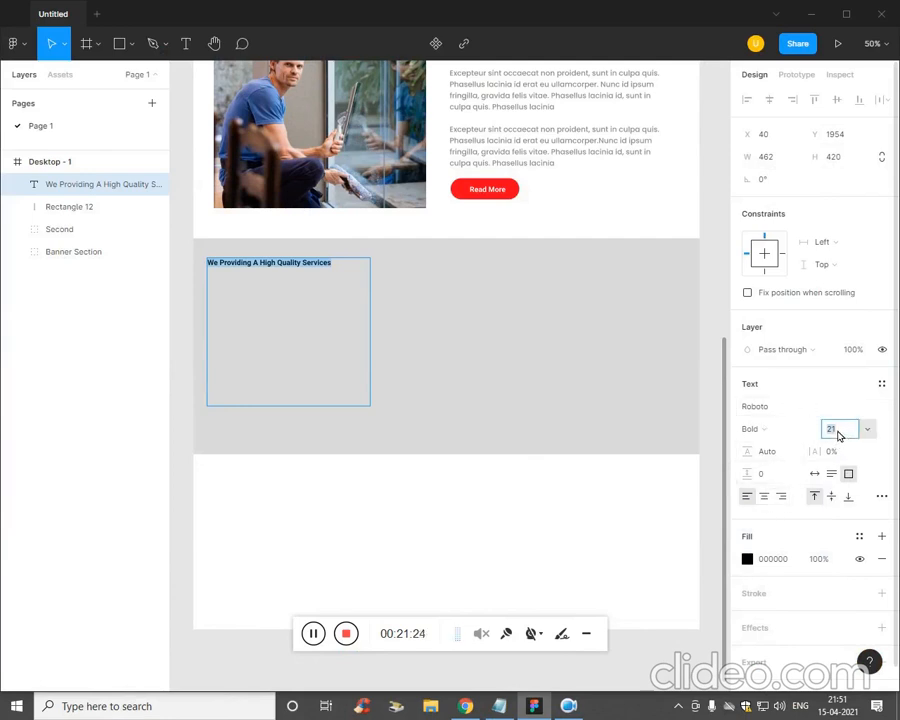
type("28")
key("Return")
type("50")
key("Return")
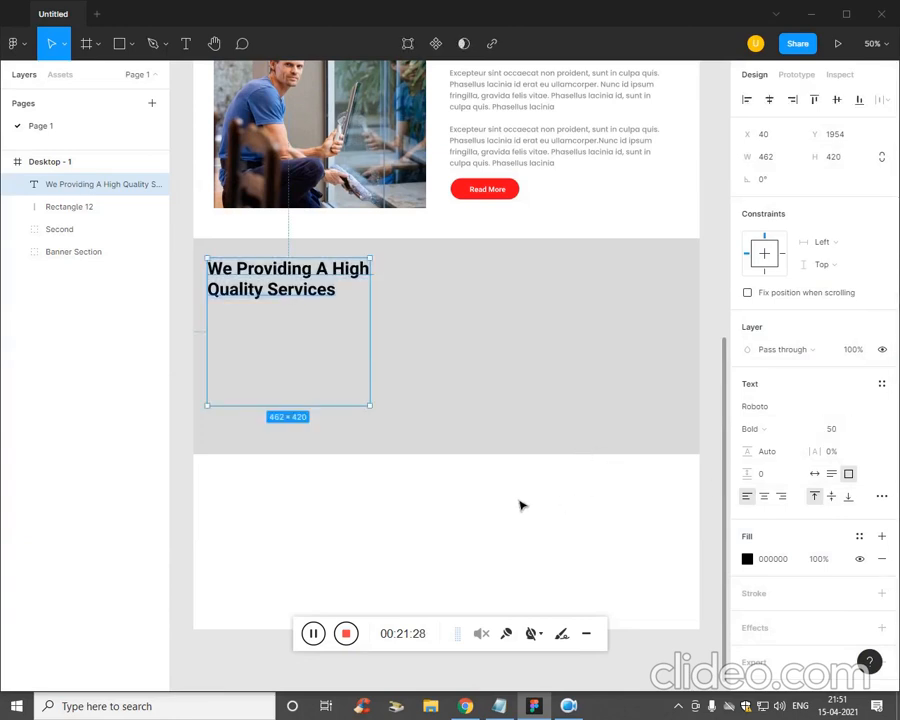
left_click(432, 557)
key("t")
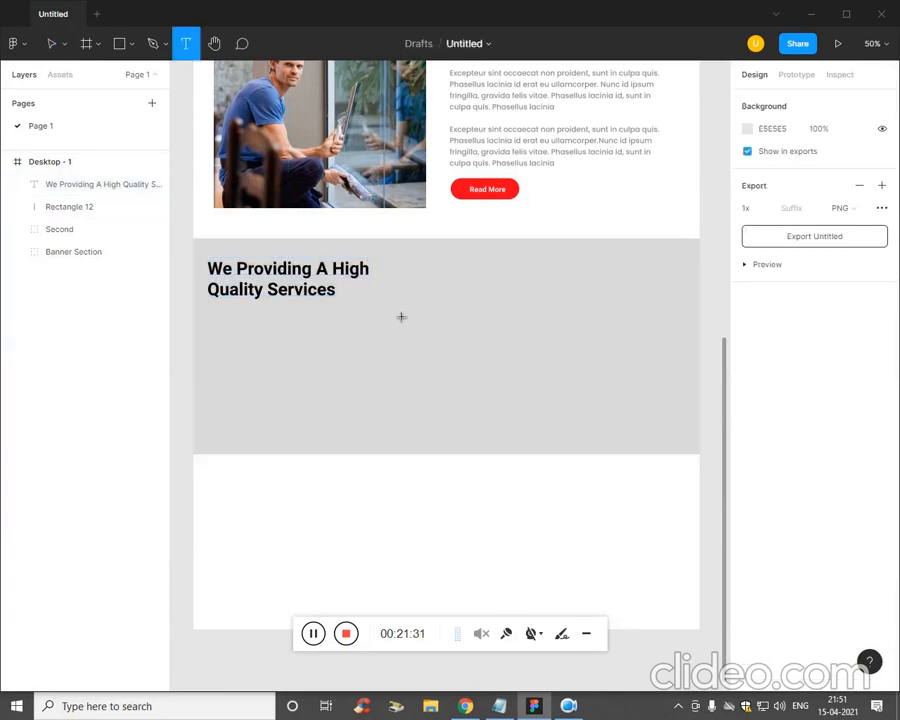
left_click_drag(388, 257, 547, 409)
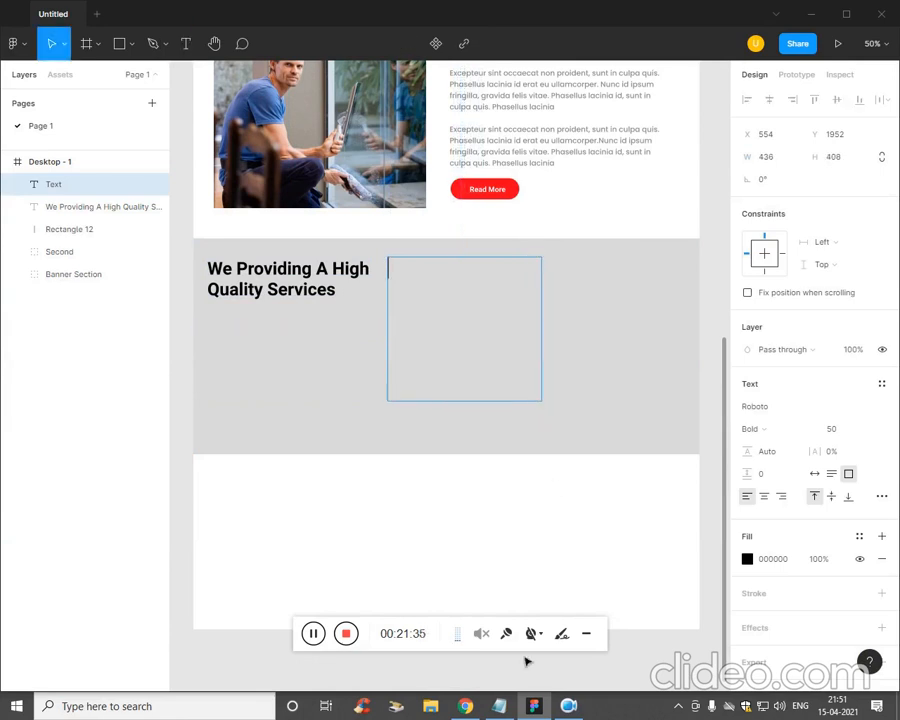
- Paste the first paragraph from the notes into the empty text box beside the heading
left_click(499, 706)
left_click(635, 369)
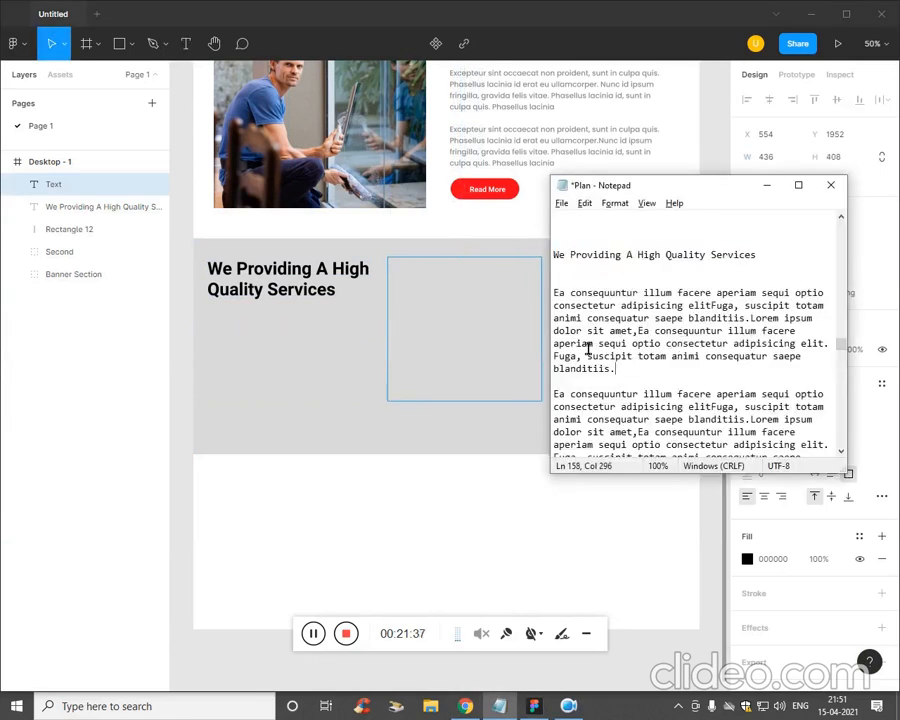
left_click_drag(635, 369, 518, 305)
left_click(518, 305)
key("ctrl+v")
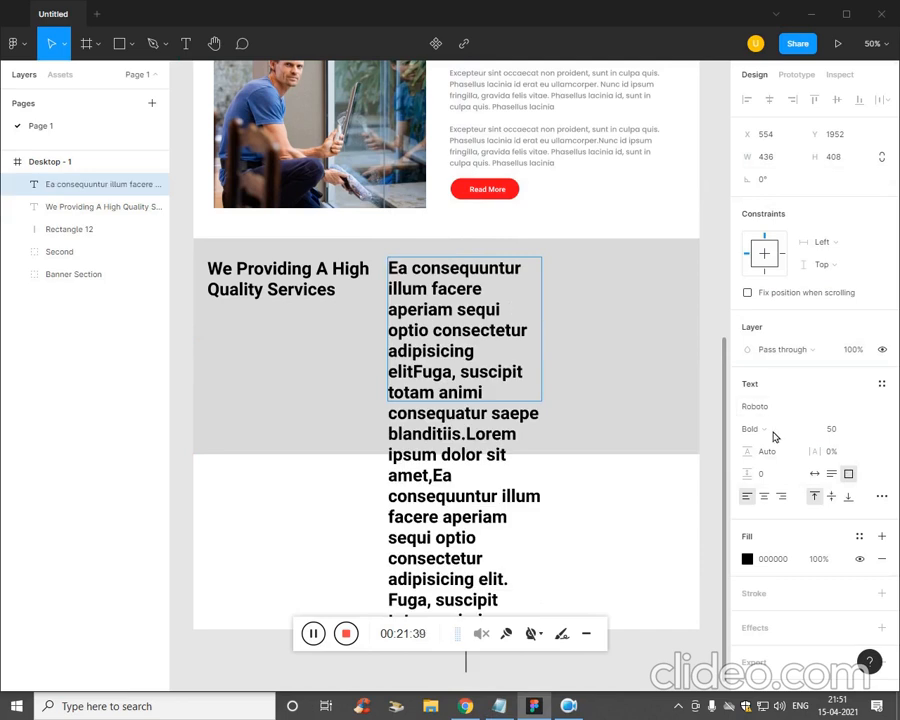
key("ctrl+a")
- Style the paragraph as grey 969696 Poppins text at size 20
left_click(747, 559)
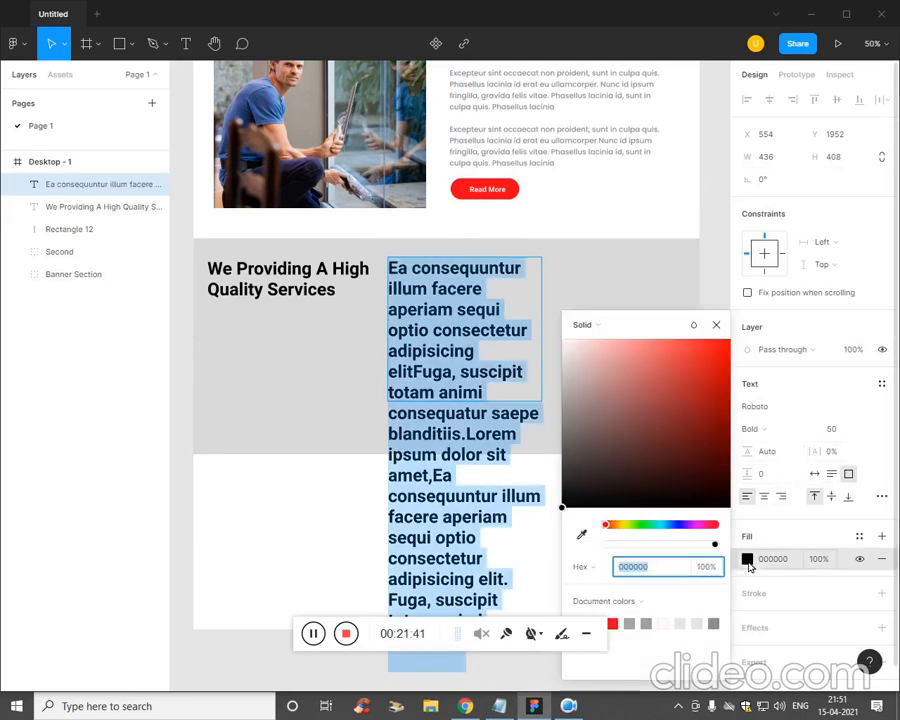
mouse_move(564, 422)
left_mouse_down()
mouse_move(564, 384)
mouse_move(559, 409)
left_mouse_up()
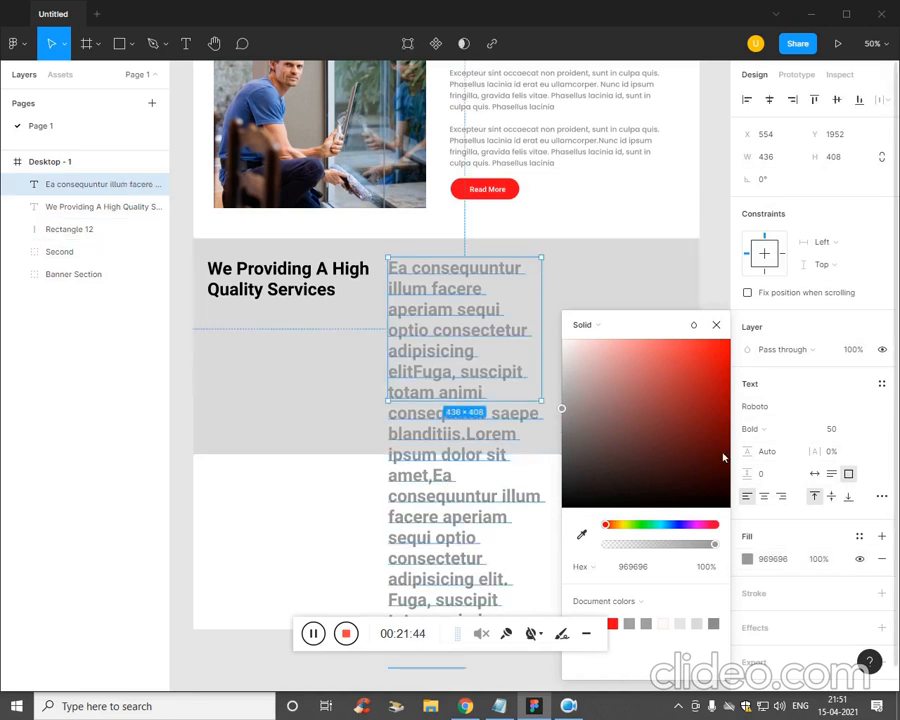
left_click(788, 407)
type("Poppins")
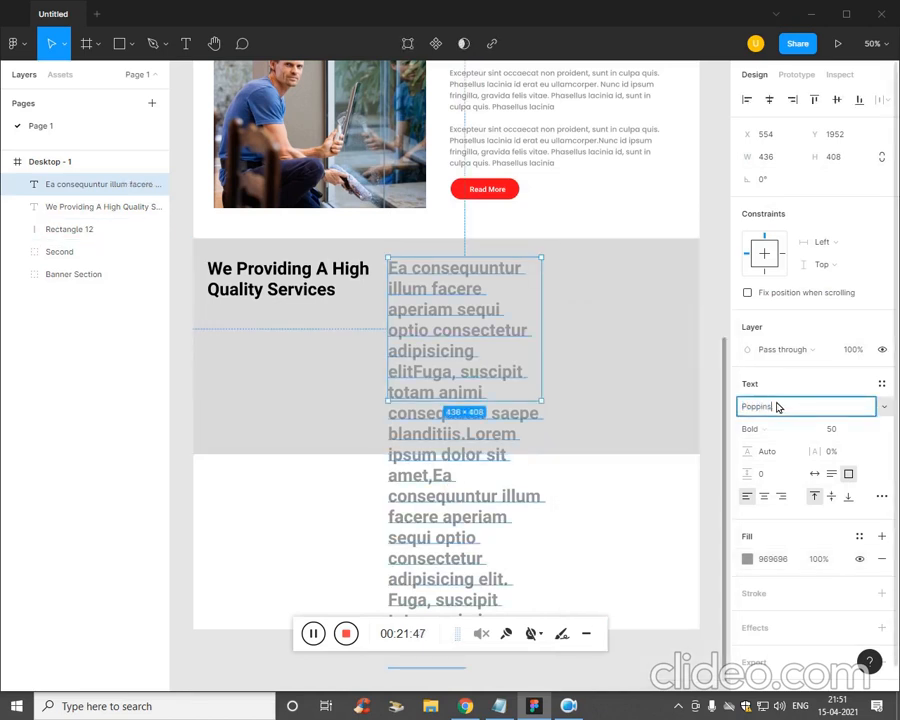
key("Tab")
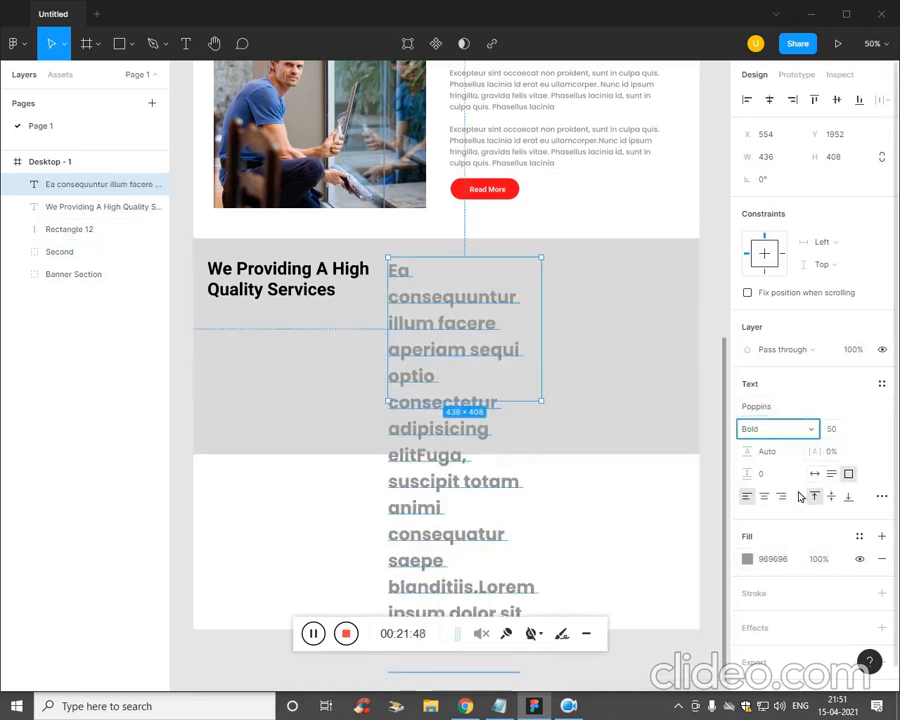
left_click(830, 428)
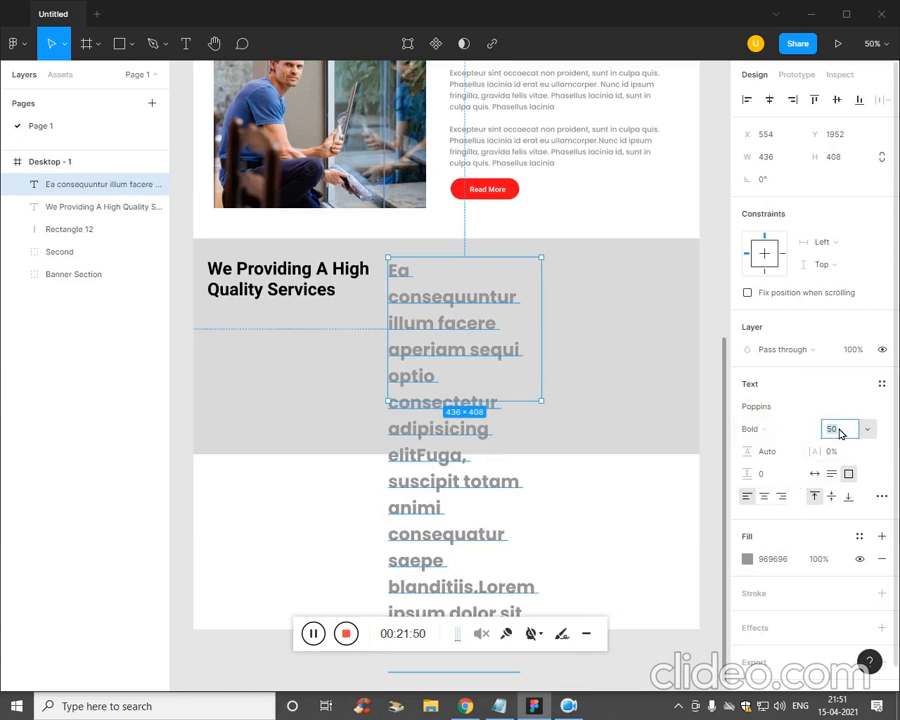
key("shift+Down")
key("shift+Down")
key("shift+Down")
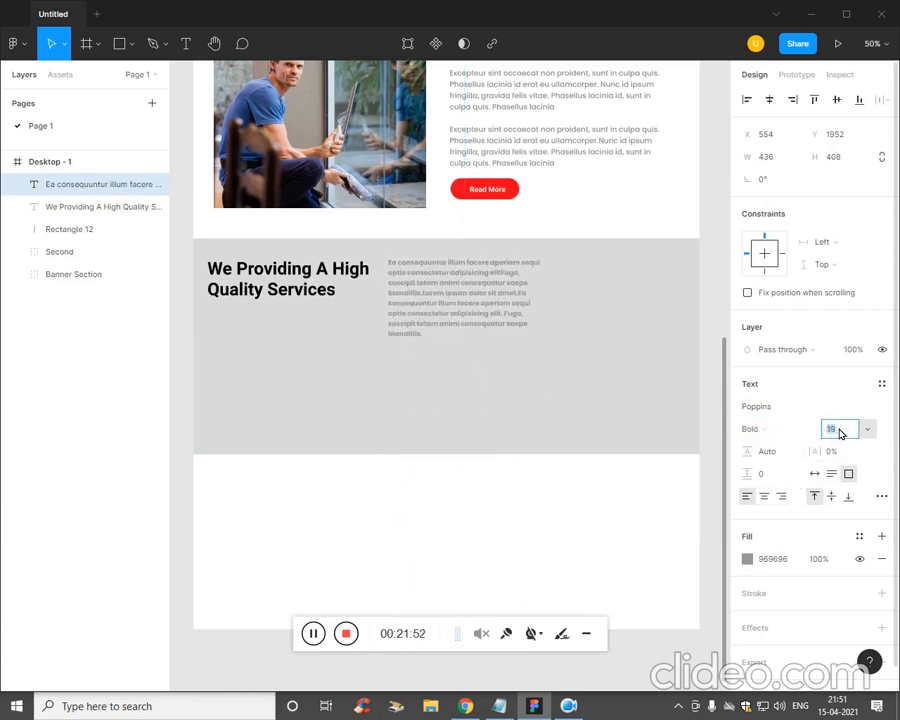
left_click(556, 498)
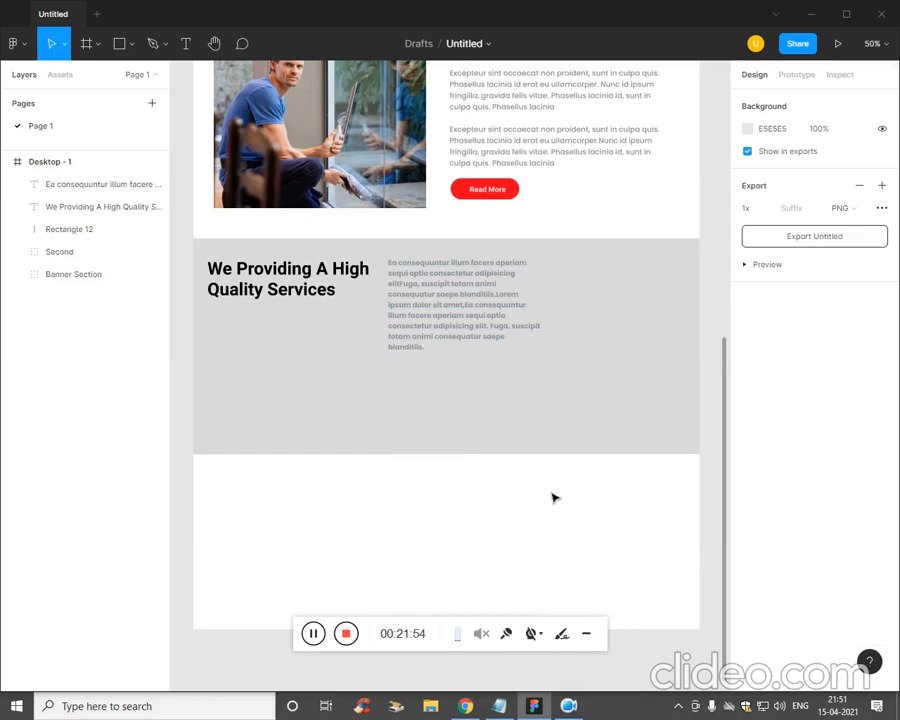
- Paste the last paragraph from the notes into a new text box right of the first paragraph
key("t")
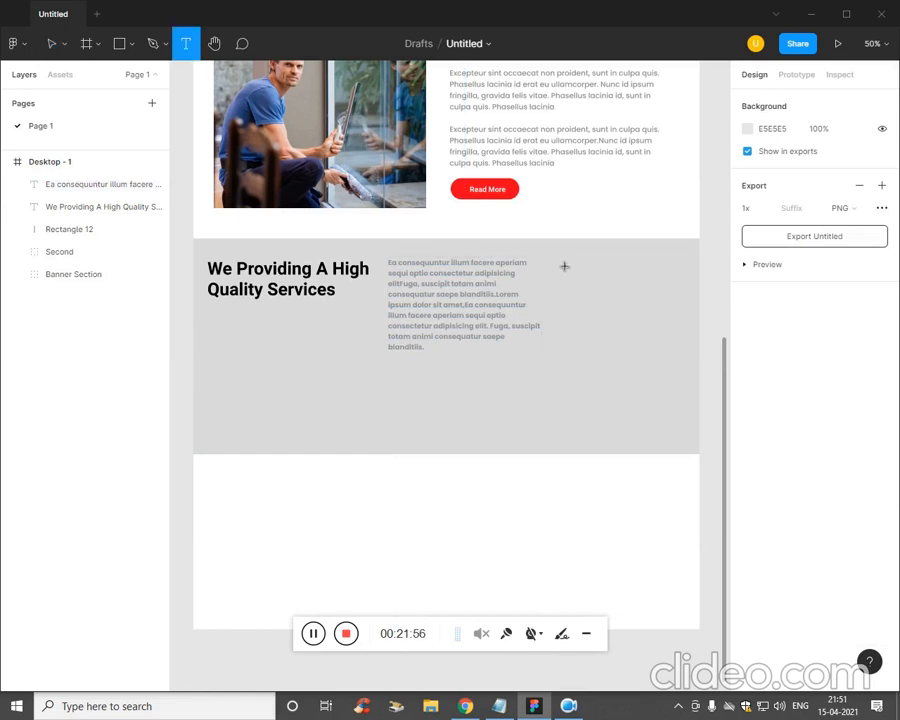
left_click_drag(553, 255, 695, 377)
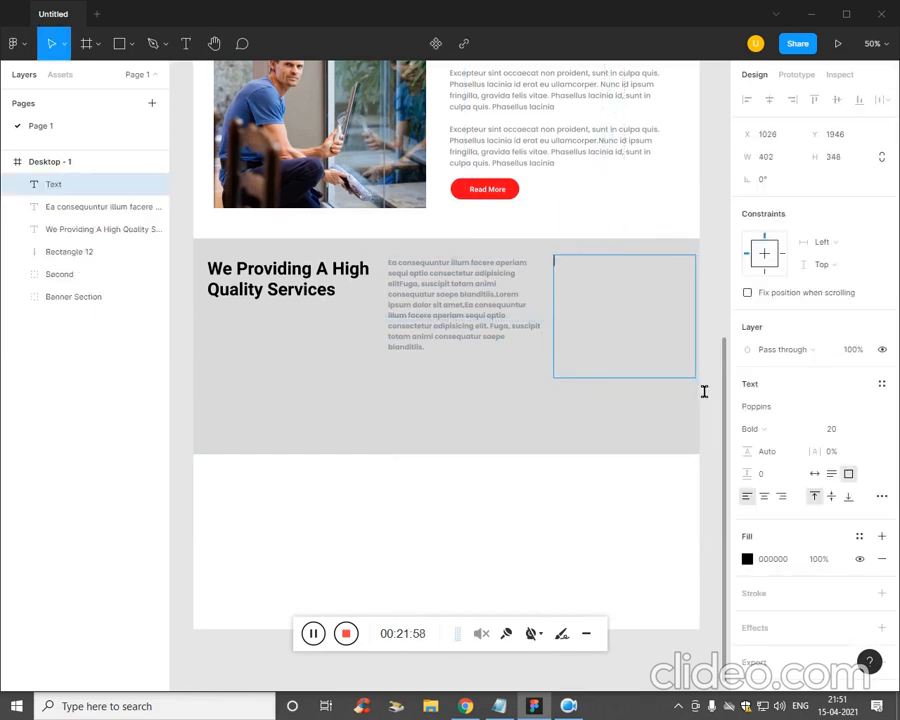
key("alt+Tab")
left_click(676, 357)
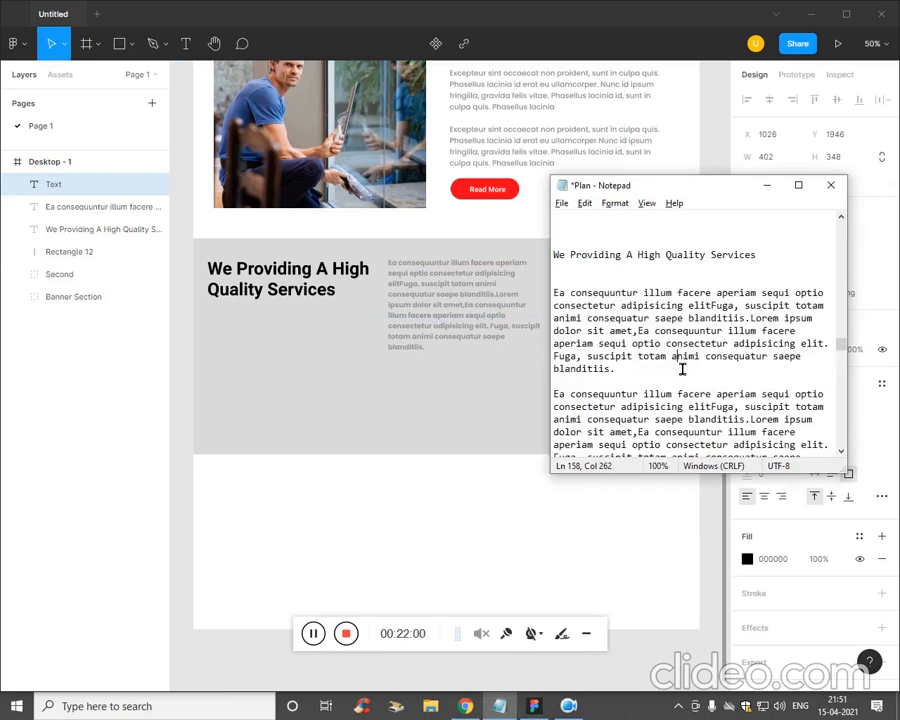
scroll(574, 379, "down", 3)
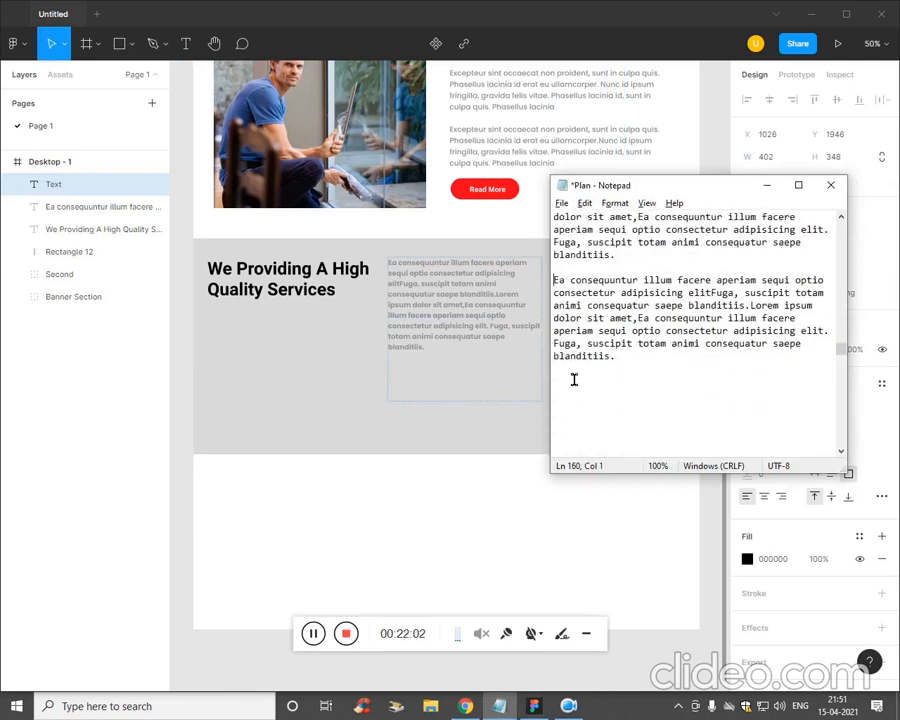
left_click(647, 362, "shift")
key("ctrl+c")
key("alt+Tab")
key("ctrl+v")
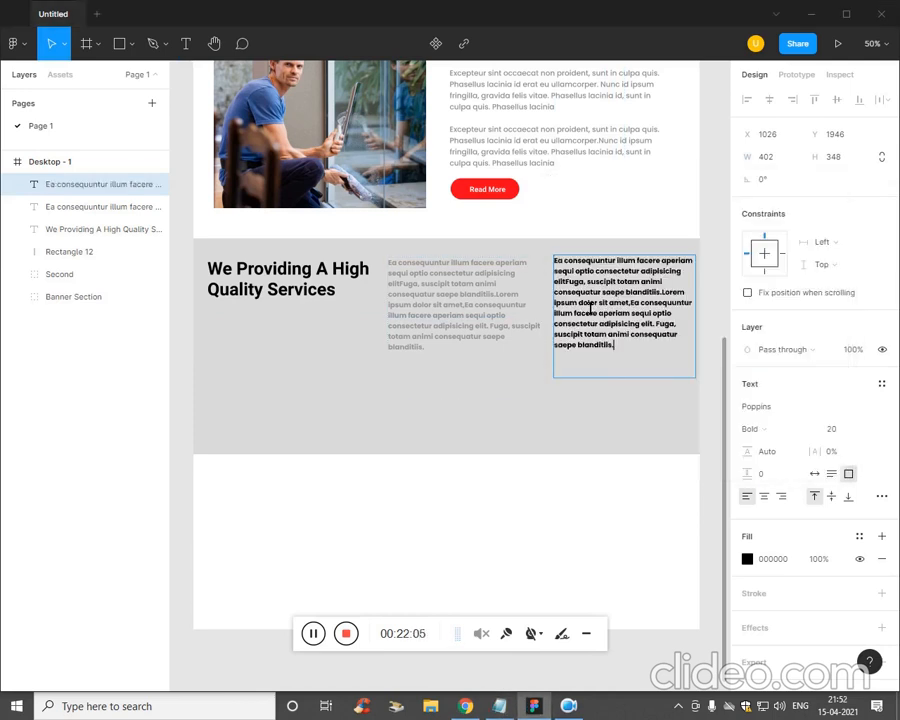
key("ctrl+a")
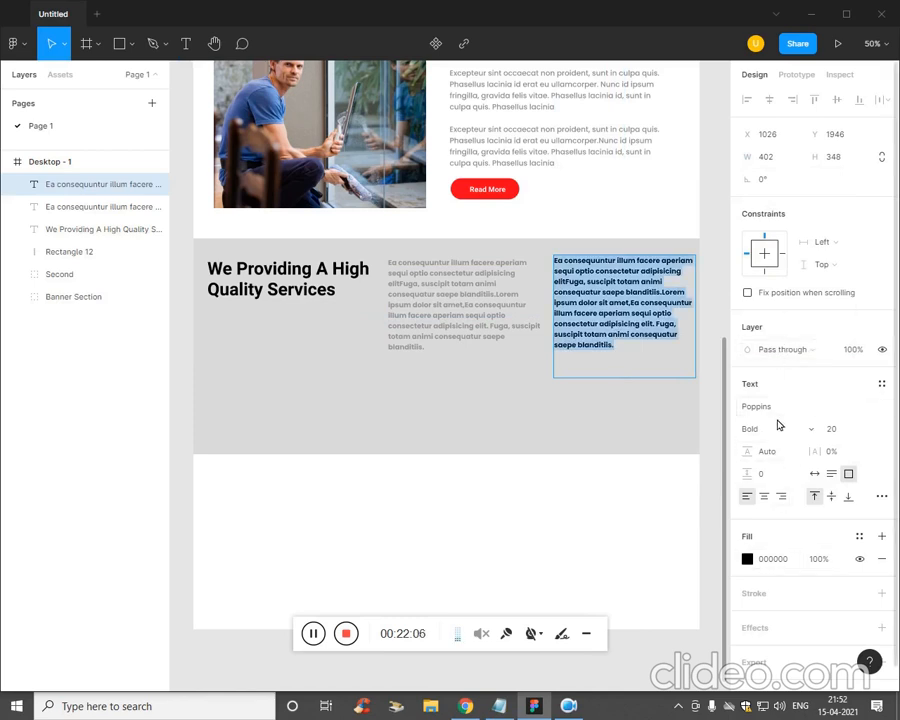
- Style the right paragraph as grey Poppins Medium at size 20
left_click(789, 408)
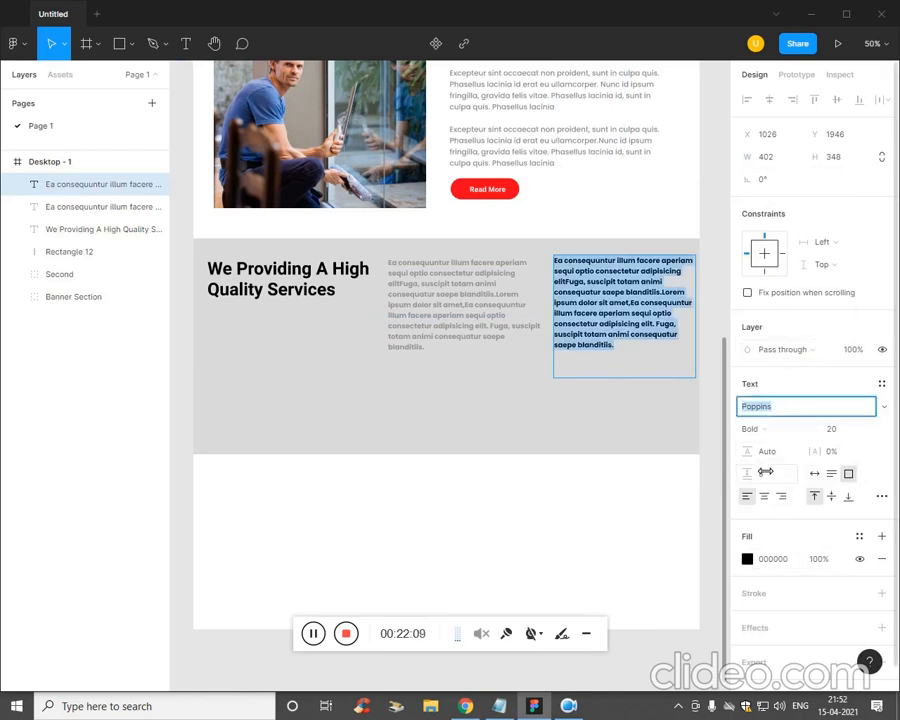
left_click(776, 430)
left_click(797, 398)
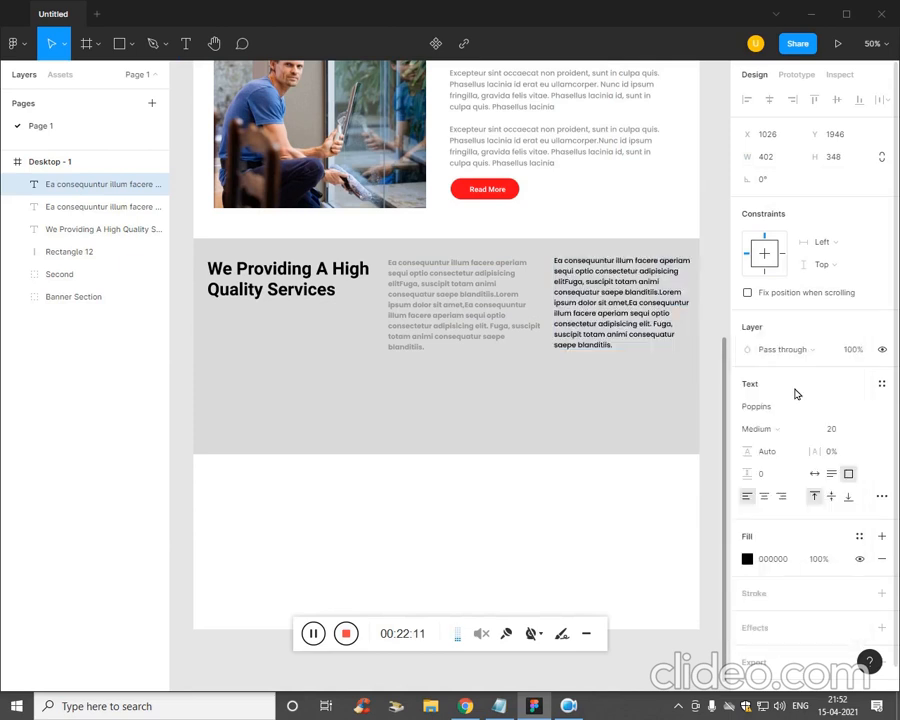
double_click(605, 318)
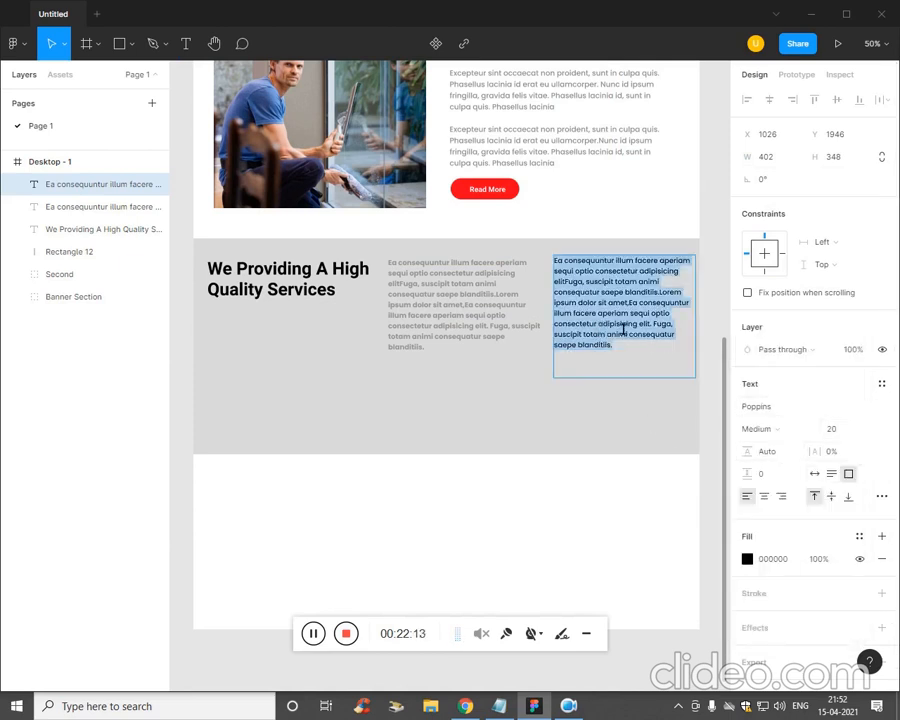
left_click(836, 428)
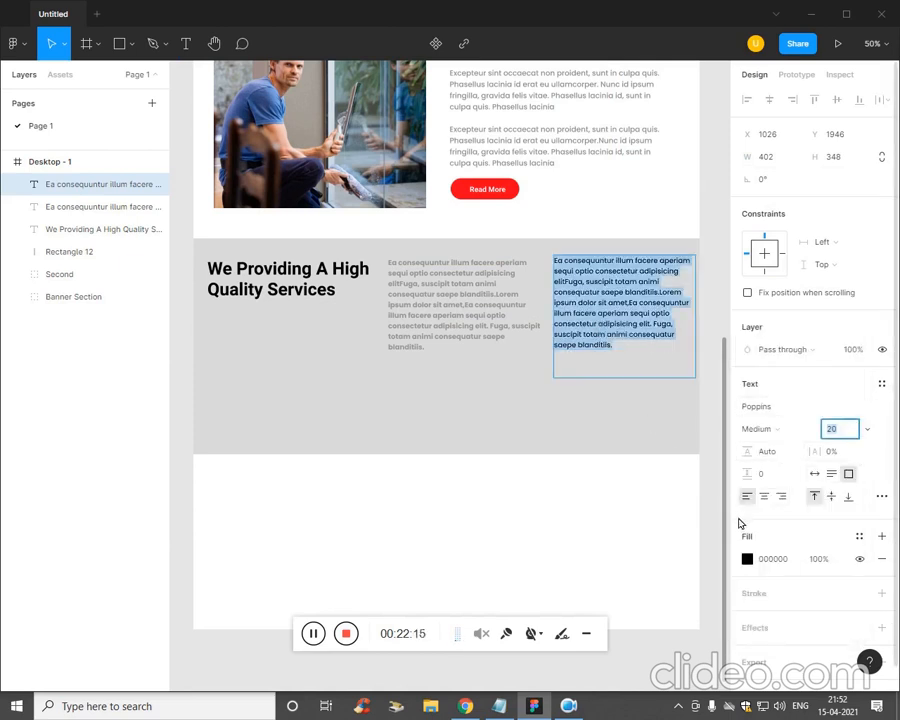
left_click(747, 559)
left_click(563, 406)
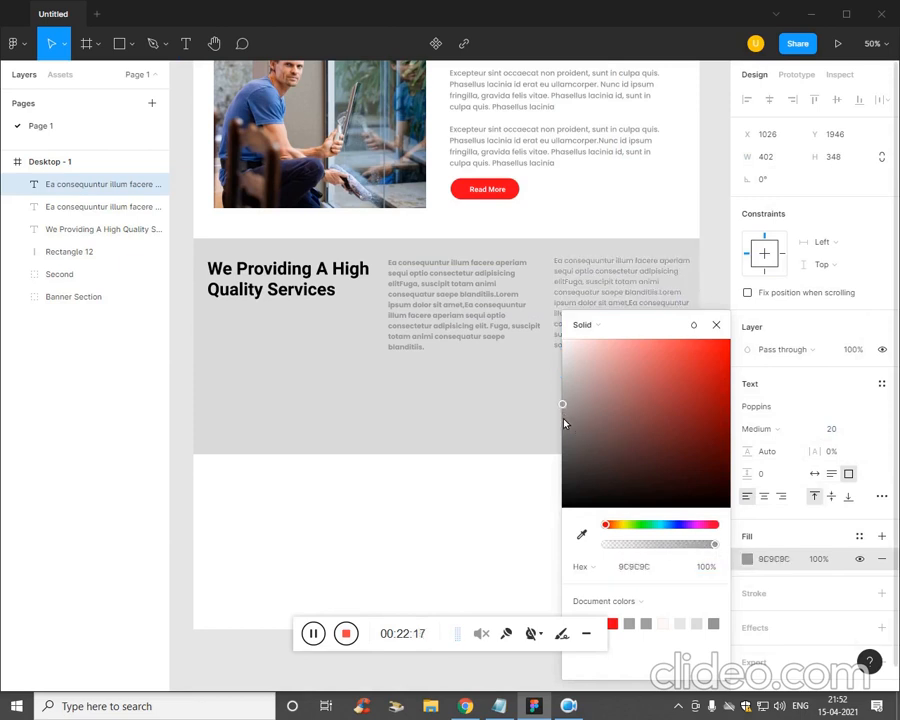
left_click_drag(564, 423, 567, 442)
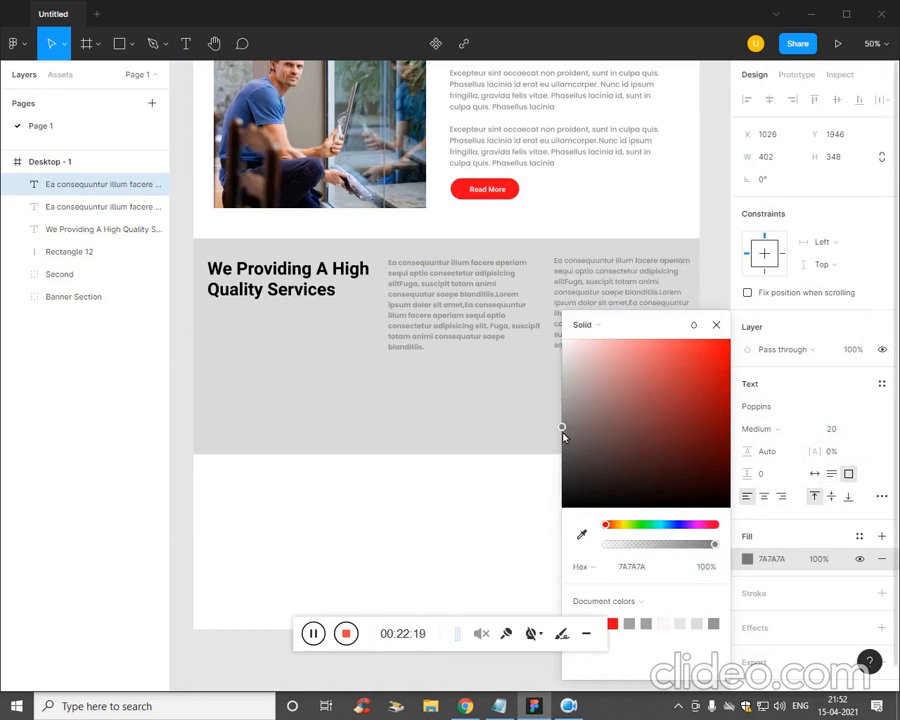
left_click(348, 566)
- Move the heading and both paragraphs down together and centre them vertically
left_click(590, 367)
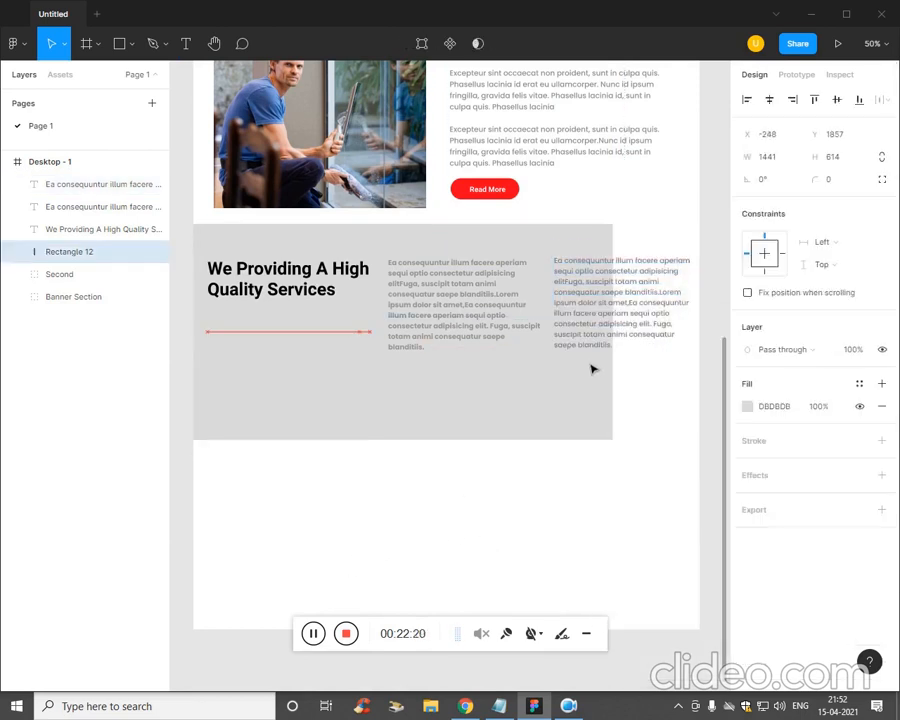
left_click(528, 544)
left_click(306, 292)
left_click(466, 338, "shift")
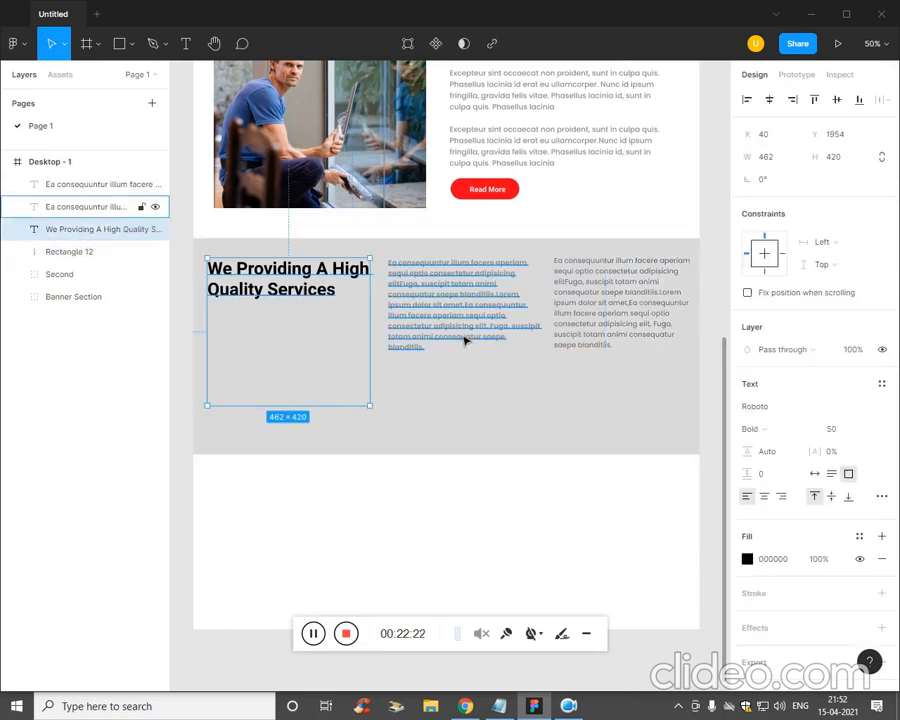
left_click(657, 338, "shift")
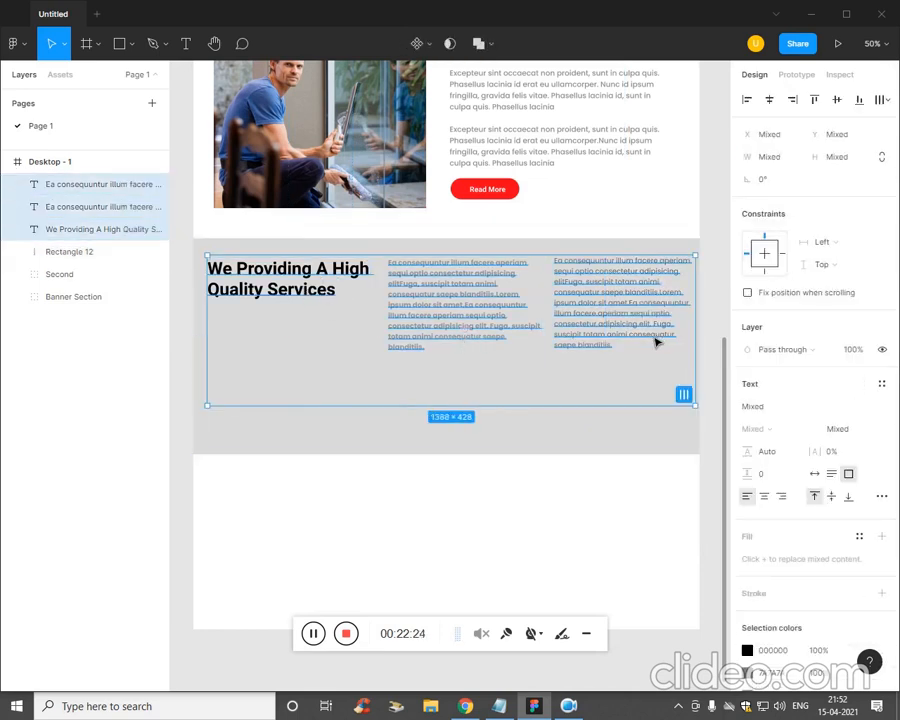
key("Down")
key("Down")
key("Down")
key("Down")
key("Down")
key("Down")
key("Down")
key("Down")
key("Down")
key("Down")
key("Down")
key("Down")
key("Down")
key("Down")
key("Down")
key("Down")
key("Down")
key("Down")
key("Down")
key("Down")
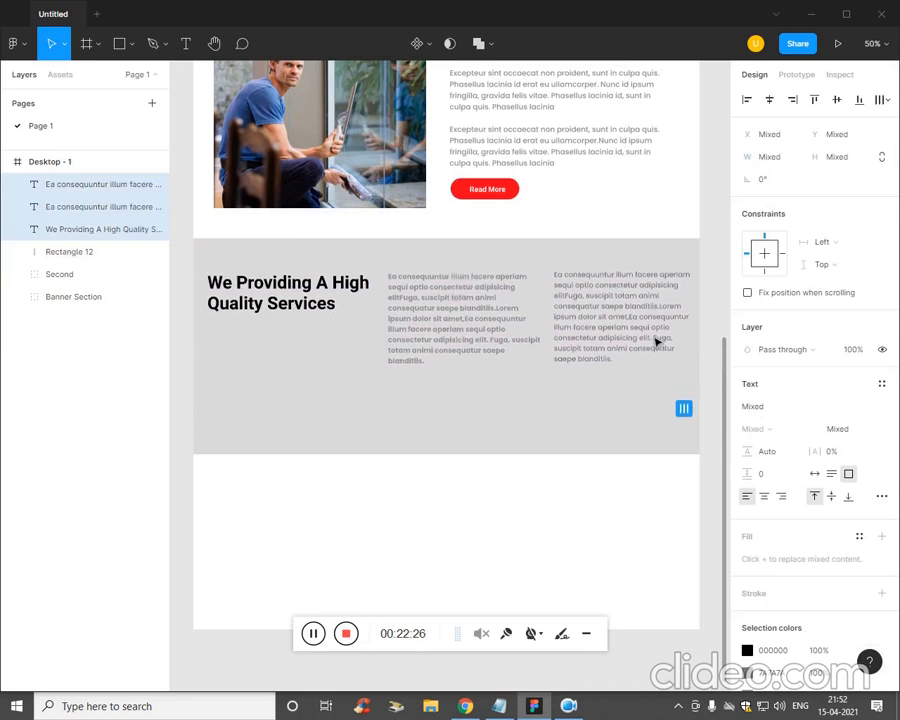
key("Down")
key("Down")
key("Down")
key("Down")
key("Down")
key("Down")
key("Down")
key("Down")
key("Down")
key("Down")
key("Down")
key("Down")
key("Down")
key("Down")
key("Down")
key("Down")
key("Down")
key("Down")
key("Down")
key("Down")
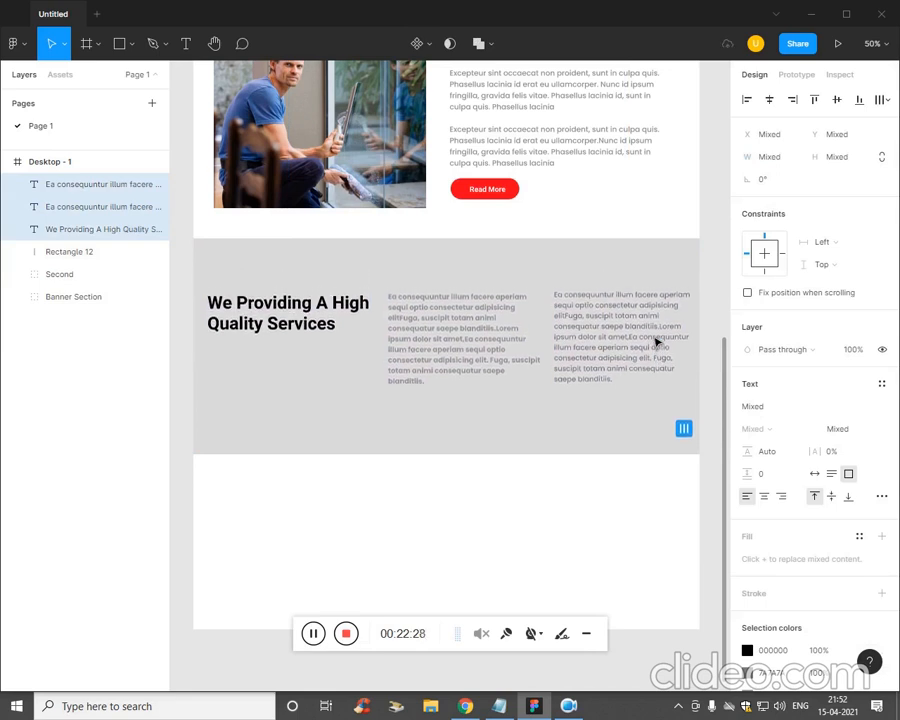
left_click(838, 100)
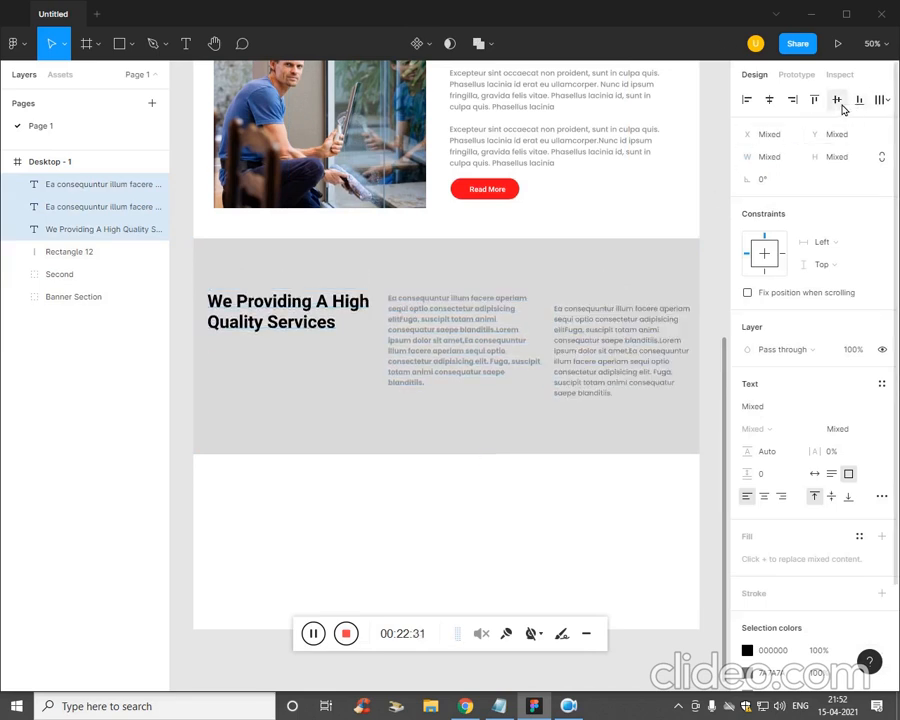
left_click(593, 514)
- Nudge the right paragraph up slightly and move the heading further down
left_click(589, 375)
key("shift+Up")
key("shift+Up")
key("Up")
key("Up")
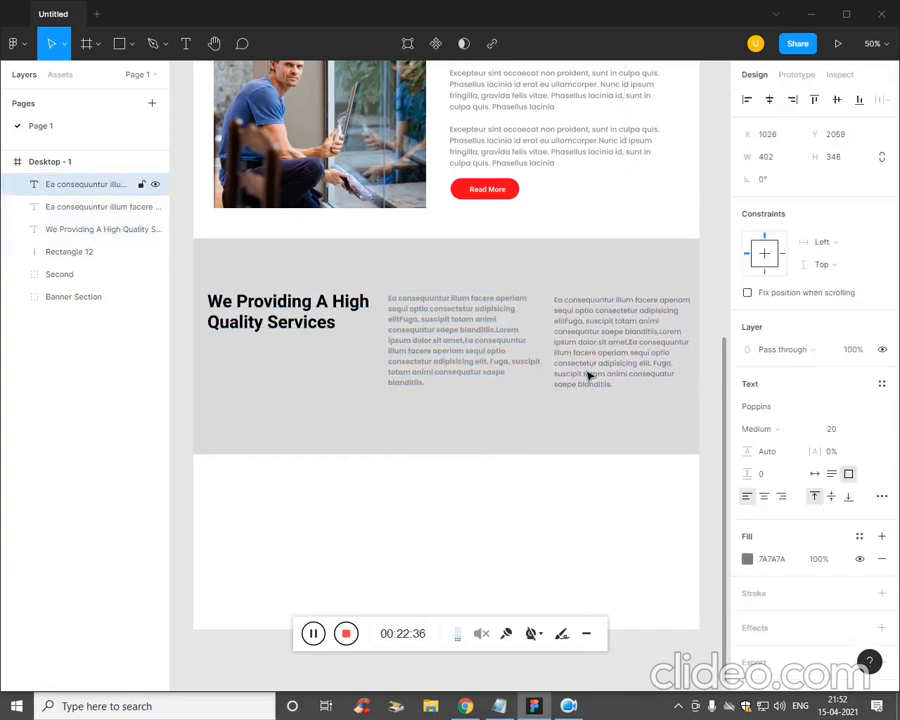
left_click(290, 328)
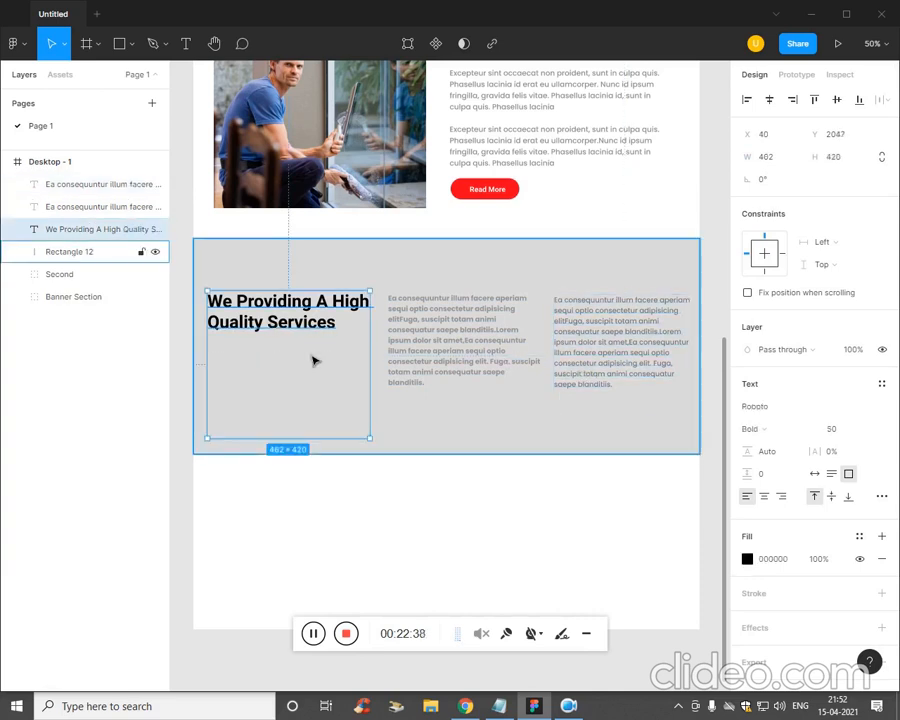
key("shift+Down")
key("shift+Down")
key("shift+Down")
key("shift+Down")
key("shift+Down")
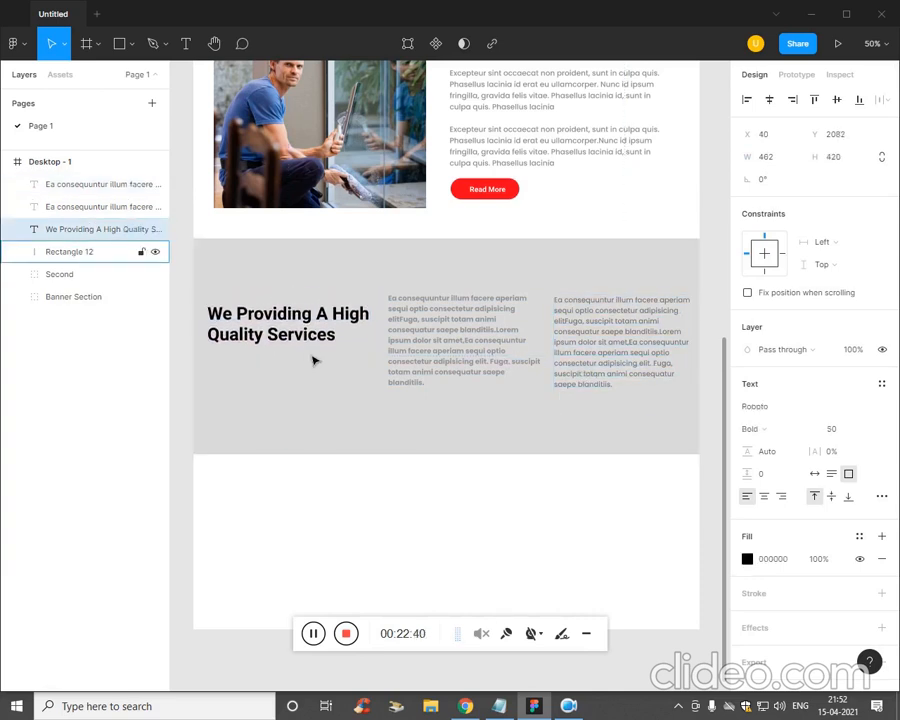
key("shift+Down")
key("shift+Down")
key("Down")
key("Down")
key("Down")
key("Down")
key("Down")
key("Down")
key("Down")
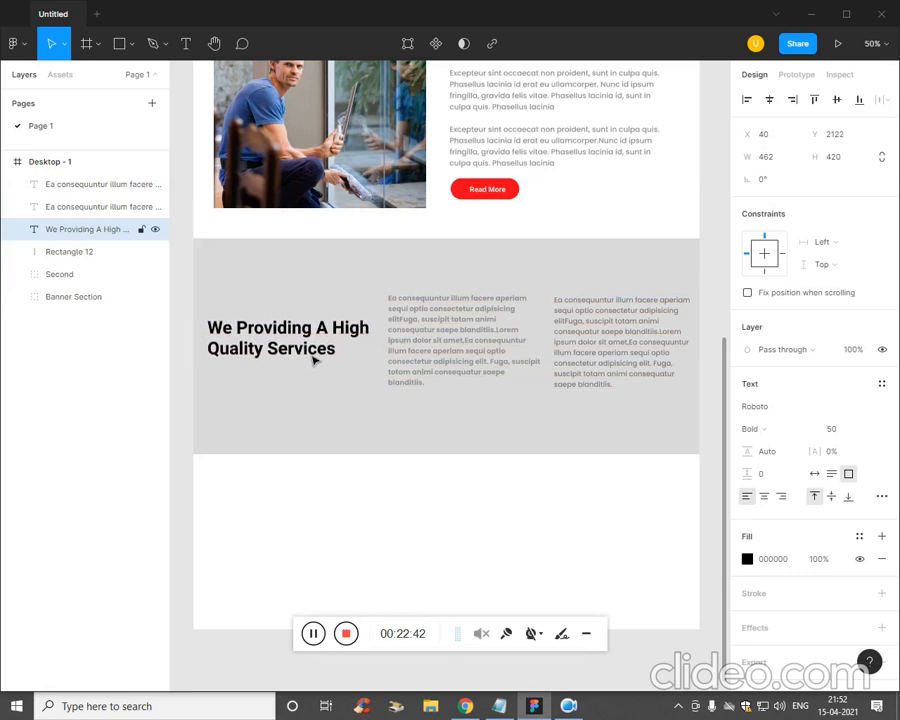
- Shorten the grey band to 1441×530 and nudge it down a little
left_click(562, 476)
left_click(548, 451)
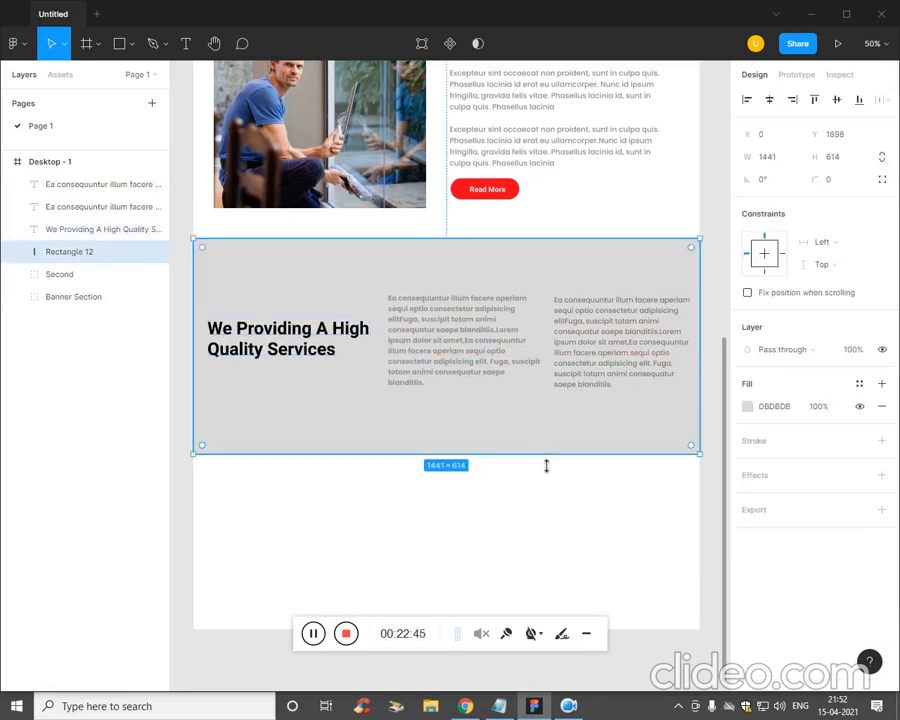
left_click_drag(538, 463, 536, 424)
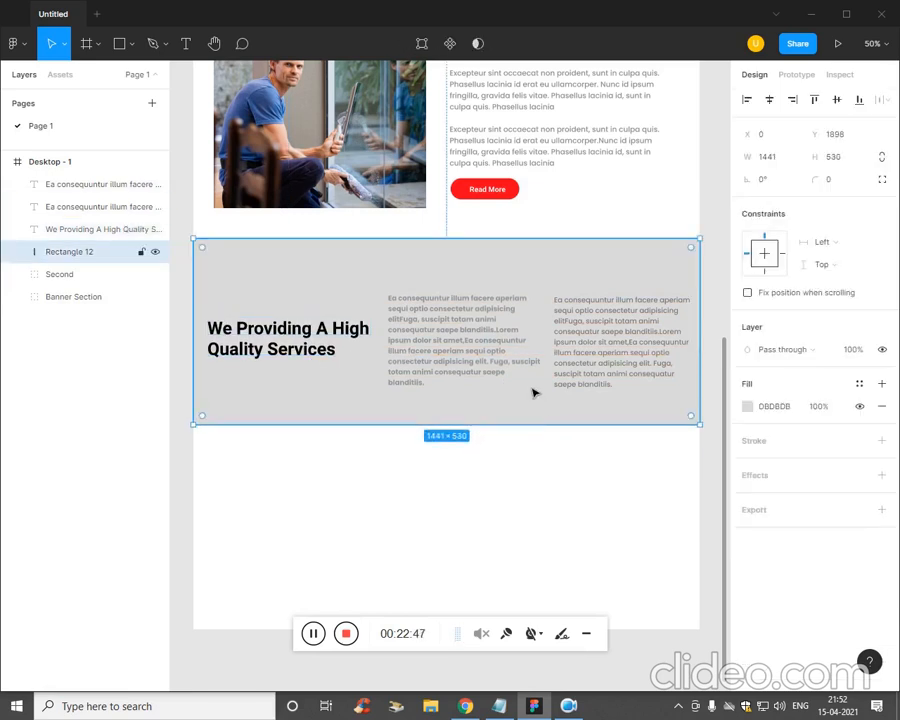
key("shift+Down")
key("shift+Down")
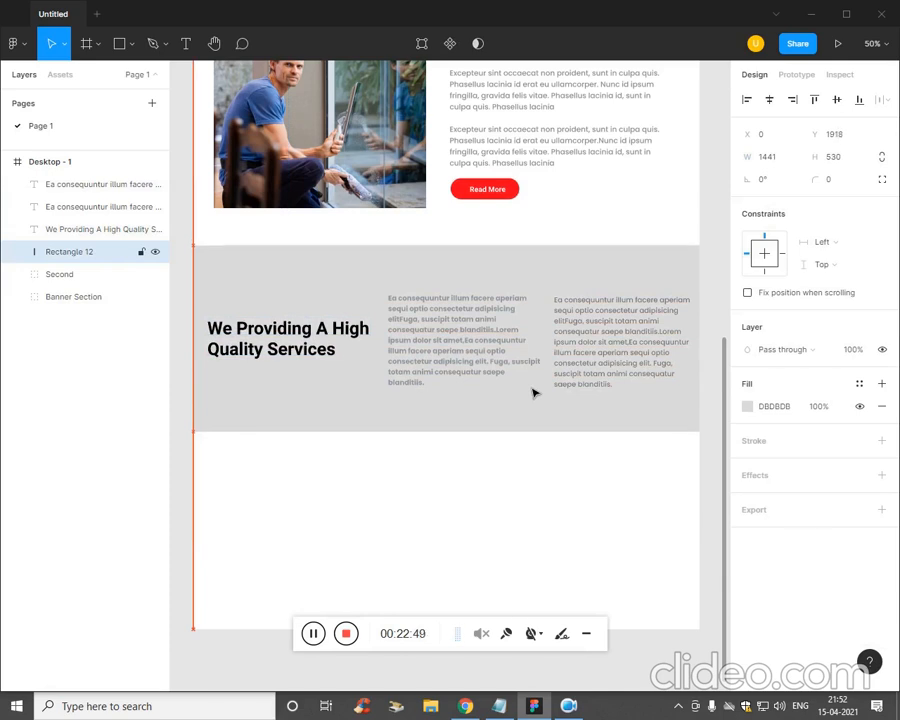
left_click(549, 518)
scroll(278, 654, "down", 1)
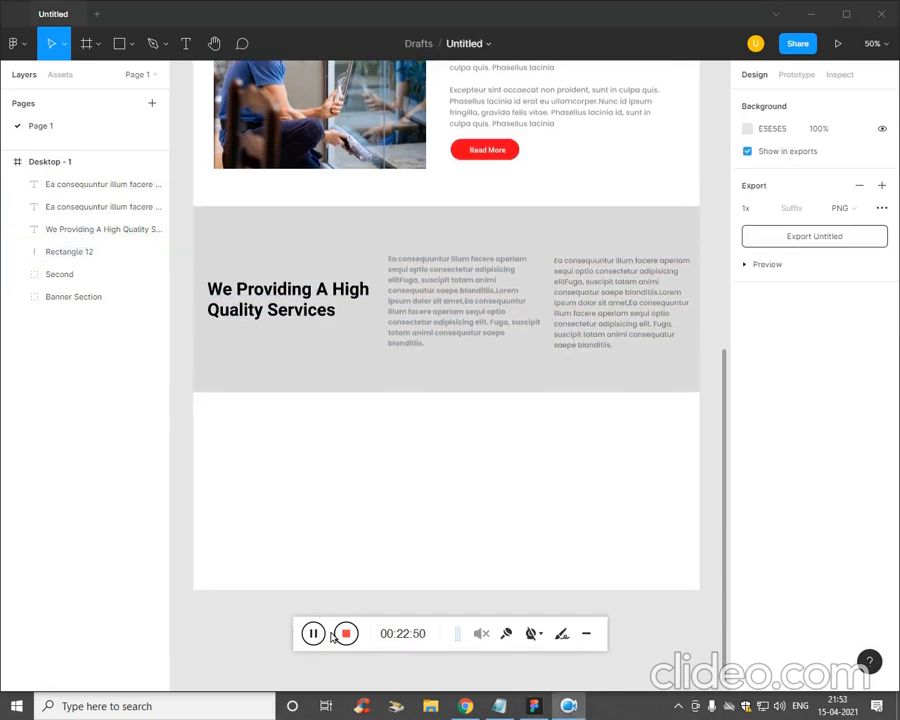
- Draw a 326×354 grey card rectangle in the white area below the services band
left_click(124, 52)
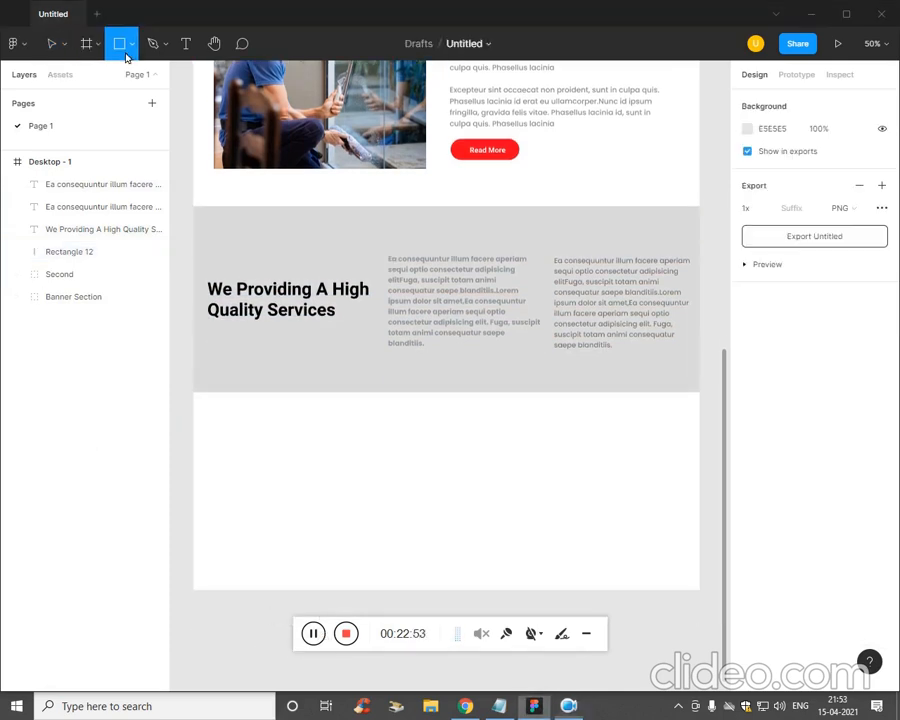
left_click(132, 45)
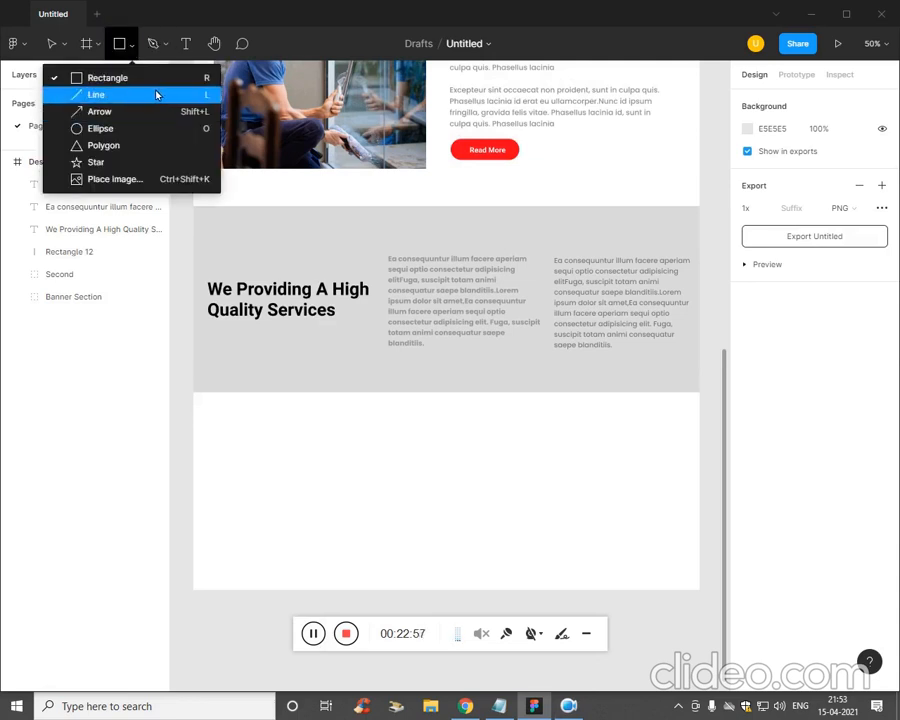
left_click(292, 491)
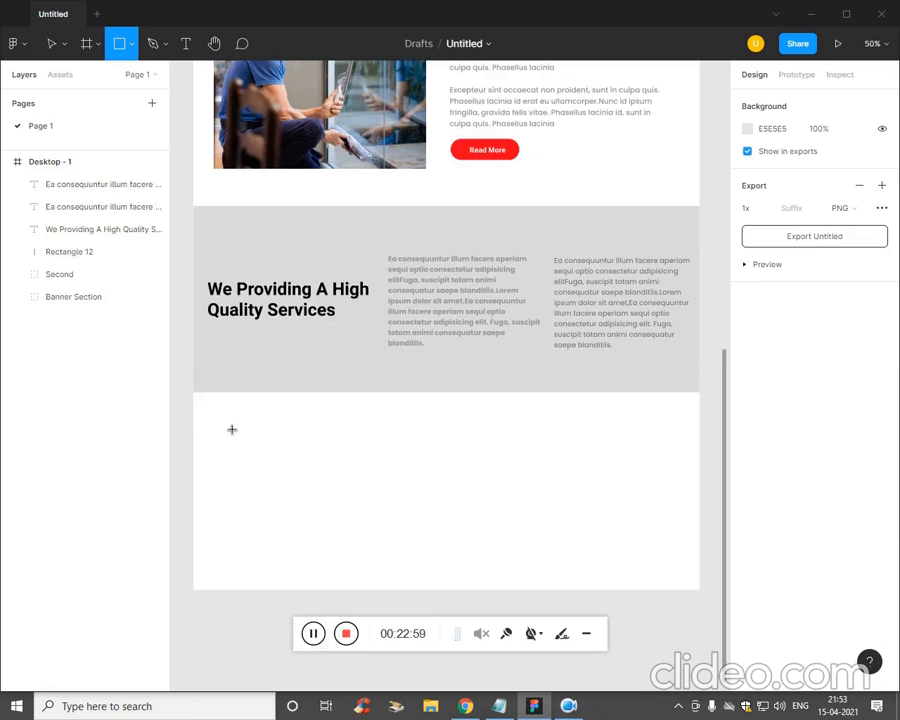
mouse_move(221, 418)
left_mouse_down()
mouse_move(287, 510)
mouse_move(344, 530)
mouse_move(338, 548)
mouse_move(346, 557)
left_mouse_up()
left_click(482, 508)
key("t")
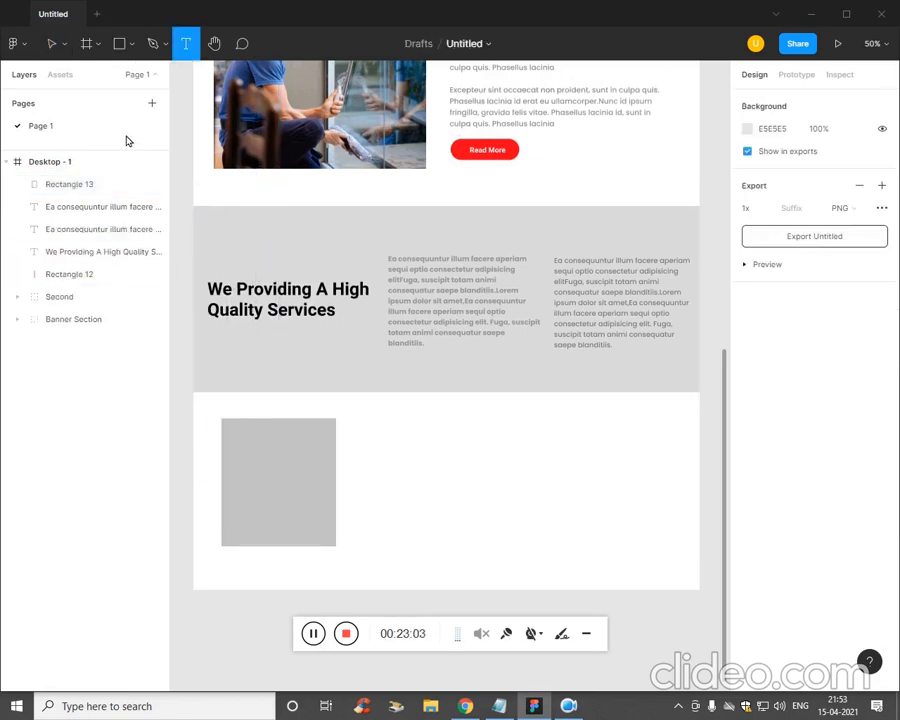
left_click(22, 48)
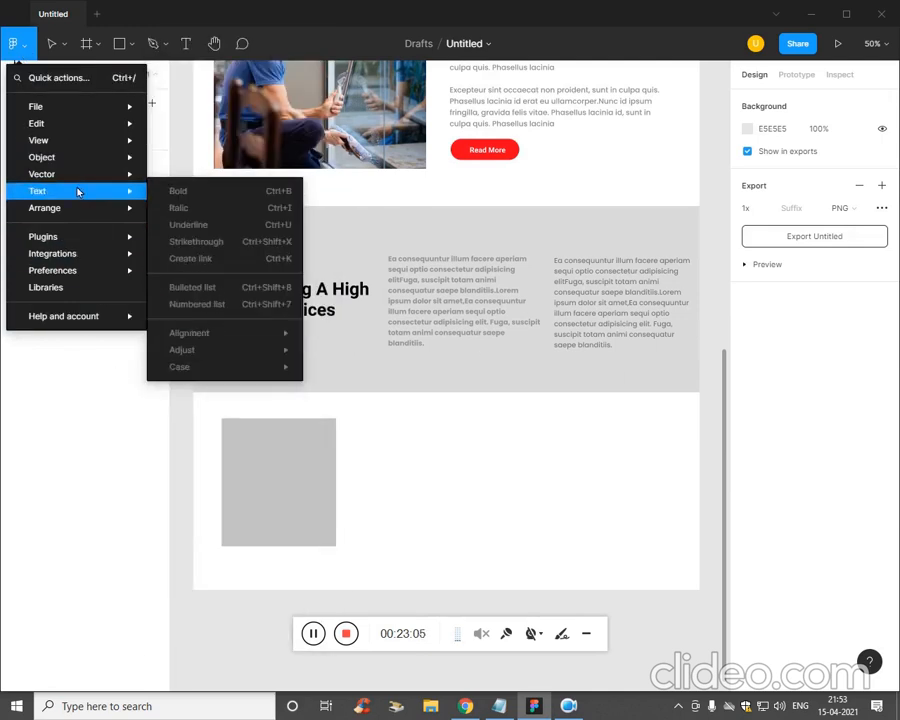
- Search Iconify for 'pipe' and place the mdi:pipe icon onto the grey card
mouse_move(84, 163)
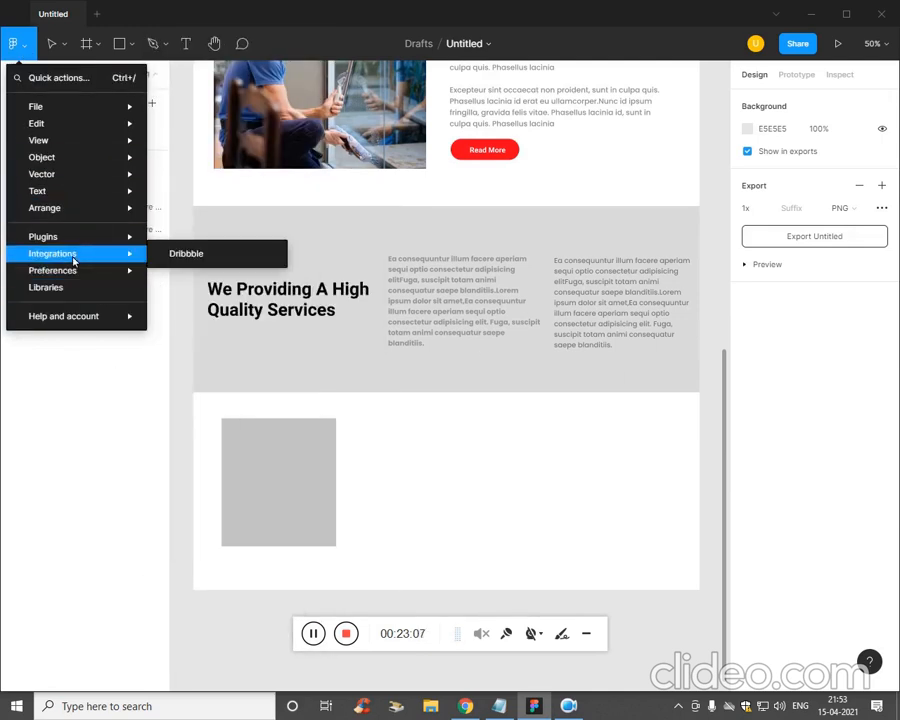
mouse_move(80, 238)
left_click(216, 243)
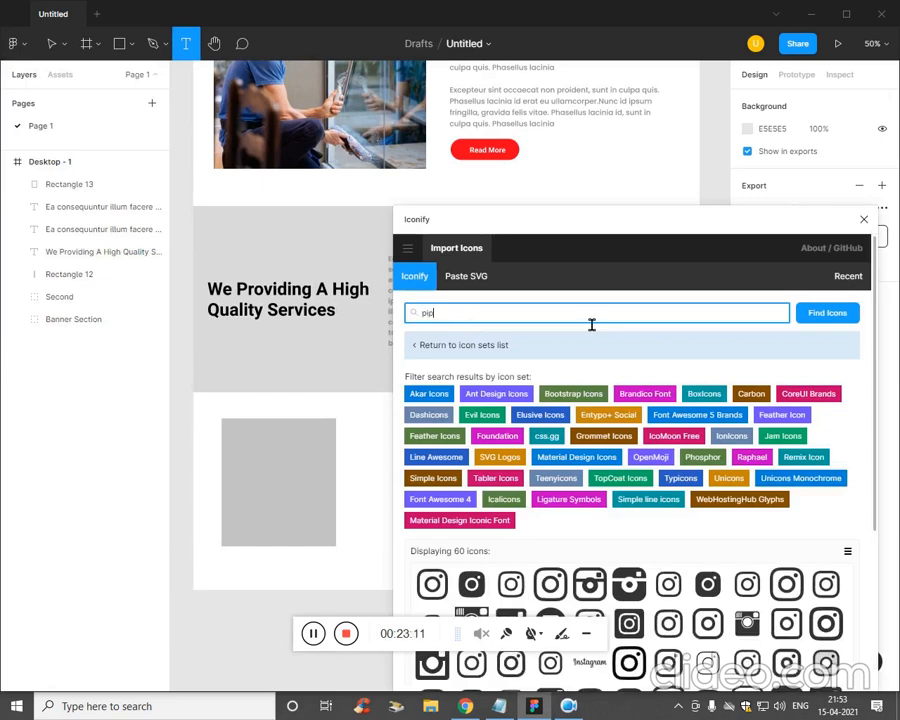
key("Return")
left_click(668, 610)
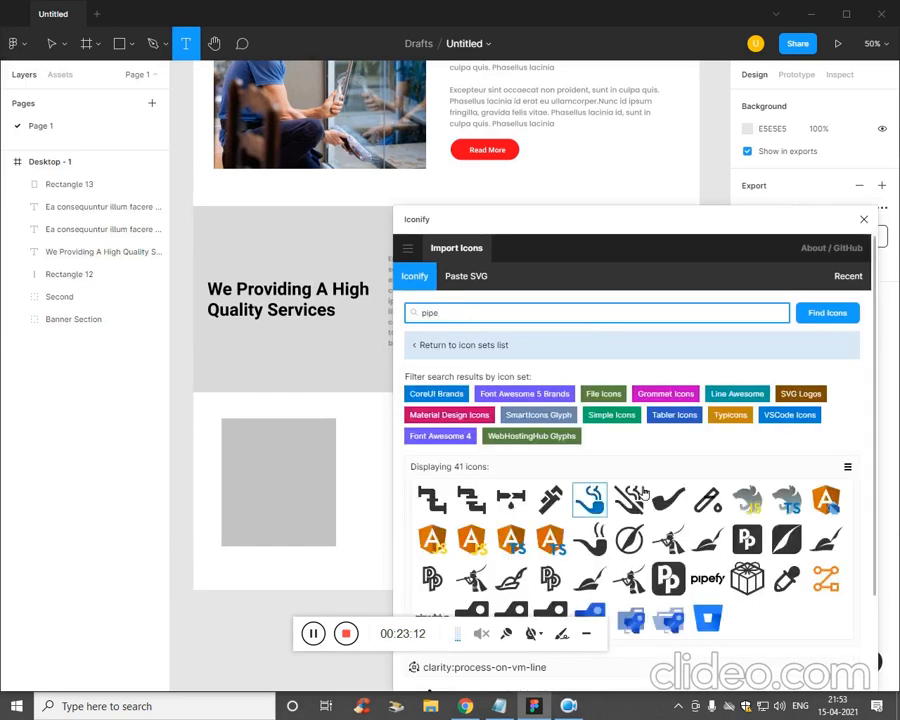
scroll(658, 511, "down", 2)
left_click_drag(432, 358, 290, 455)
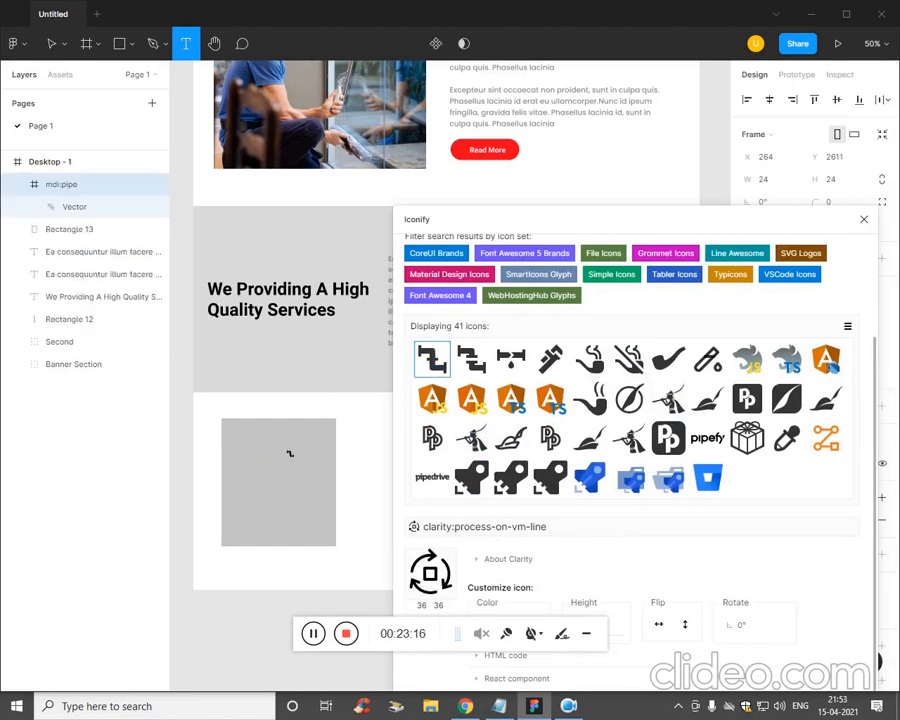
left_click(866, 222)
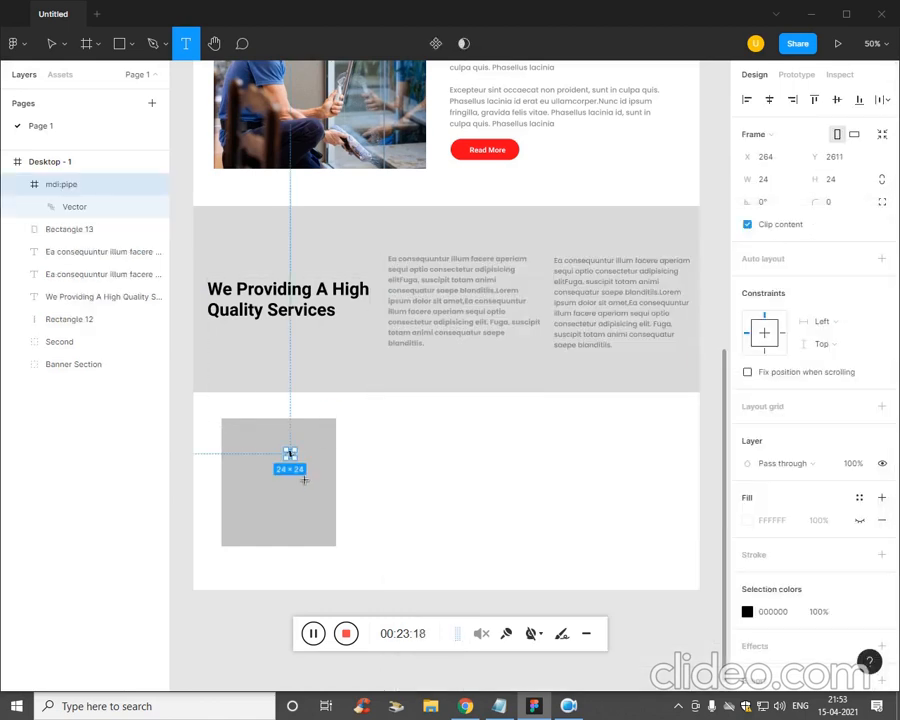
- Enlarge the pipe icon from 24×24 to about 89×89
key("ctrl+plus")
key("ctrl+plus")
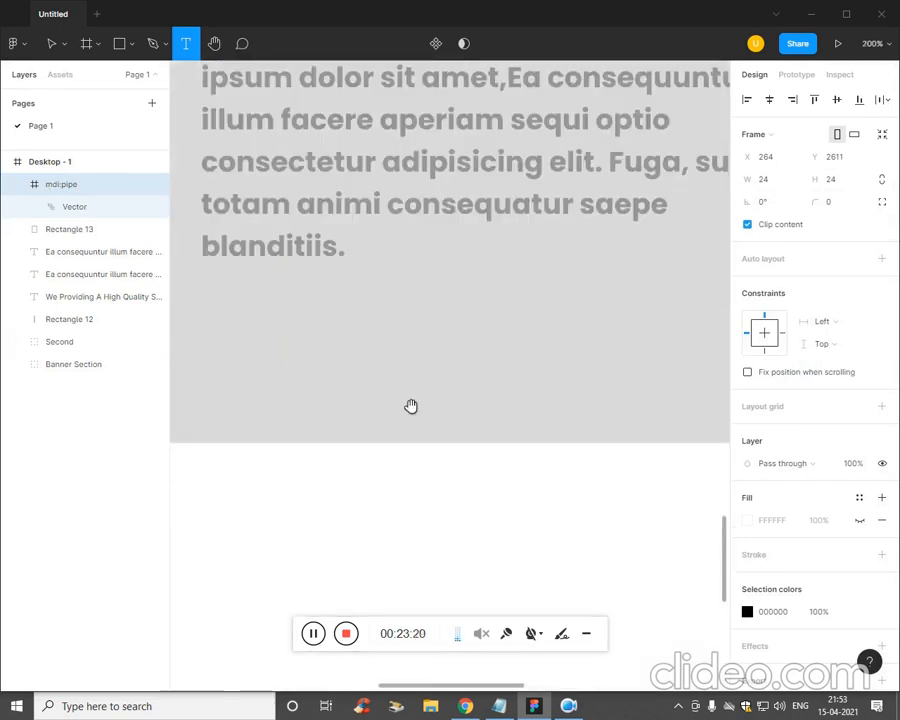
left_click_drag(411, 406, 579, 275)
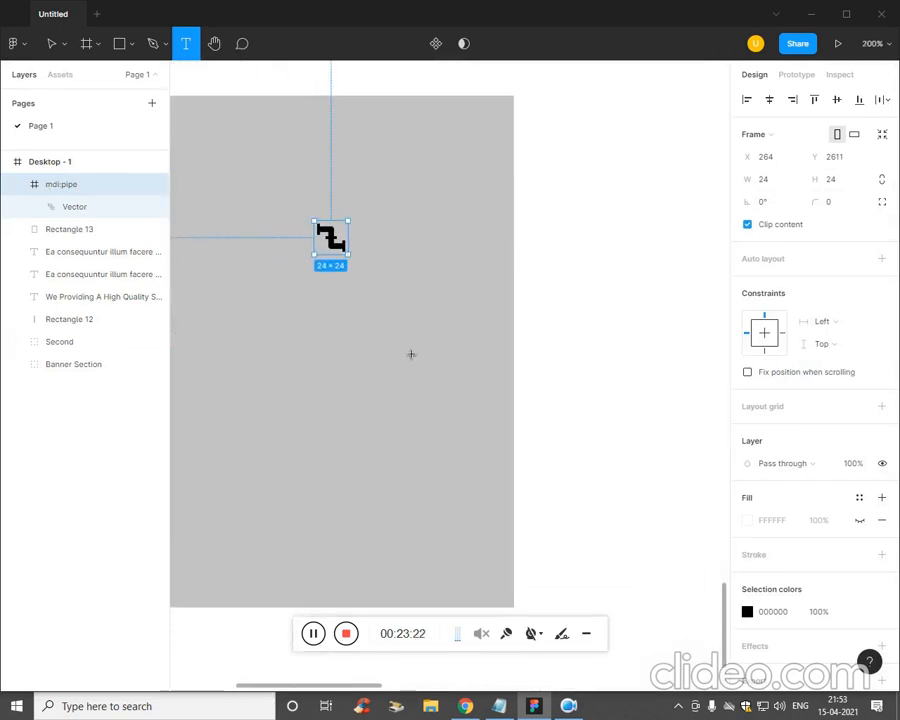
left_click(16, 464)
left_click(70, 185)
left_click(357, 265)
key("Escape")
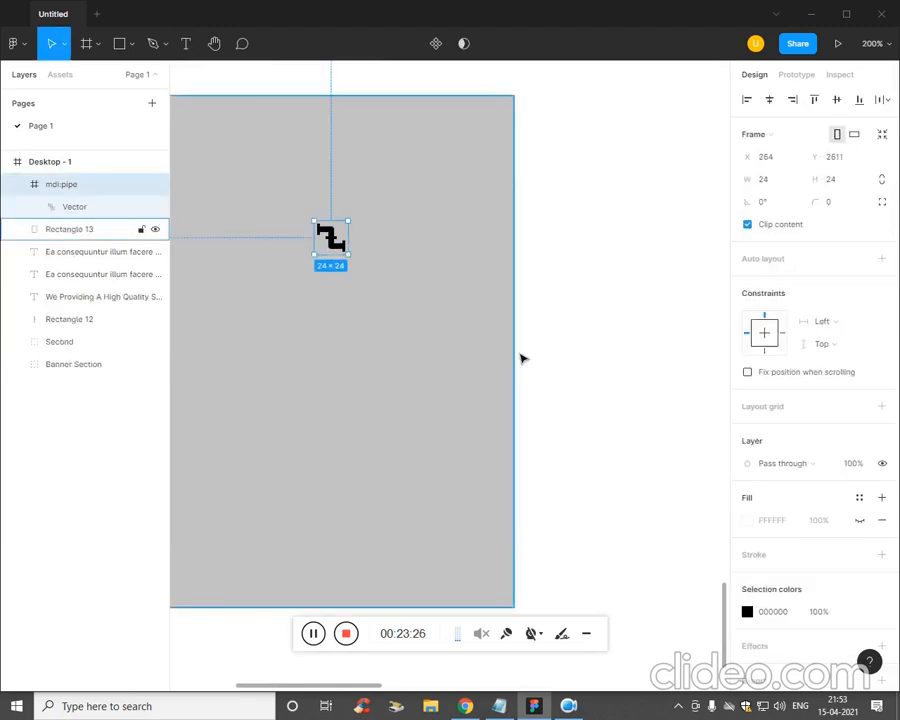
key("Escape")
left_click(70, 185)
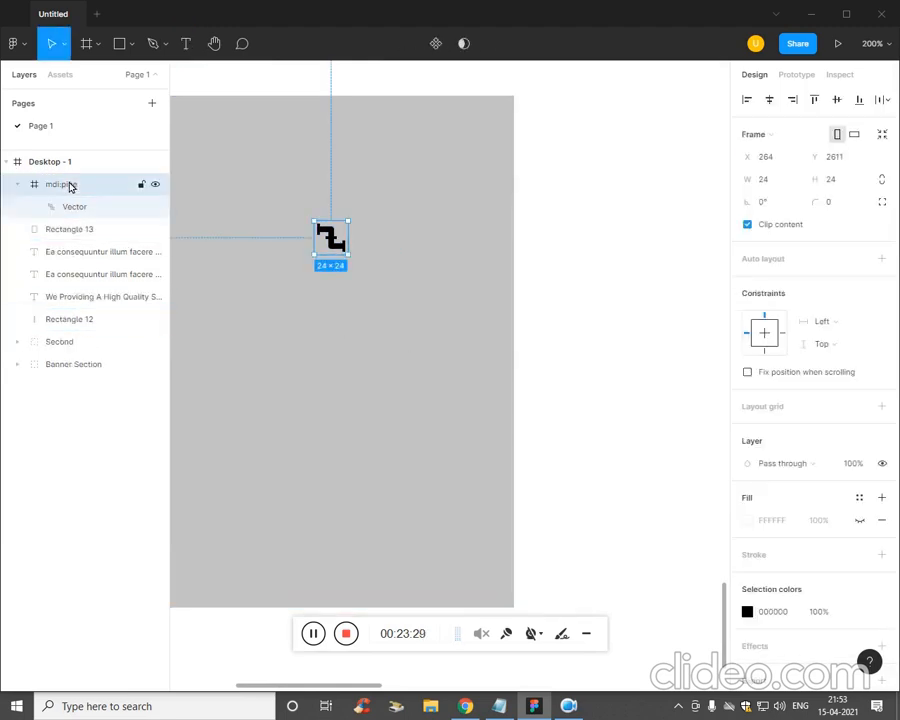
left_click_drag(350, 256, 344, 284)
left_click(359, 386)
- Copy 'Plumbing' from the notes, paste it as a text title, and place it under the pipe icon
key("t")
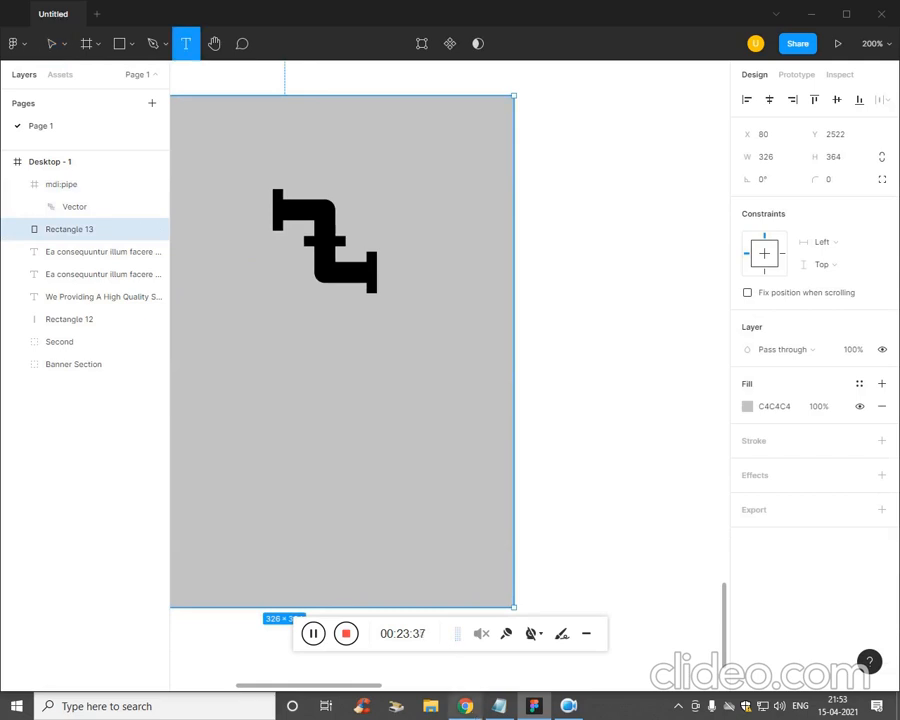
key("alt+Tab")
left_click_drag(617, 276, 554, 268)
key("ctrl+c")
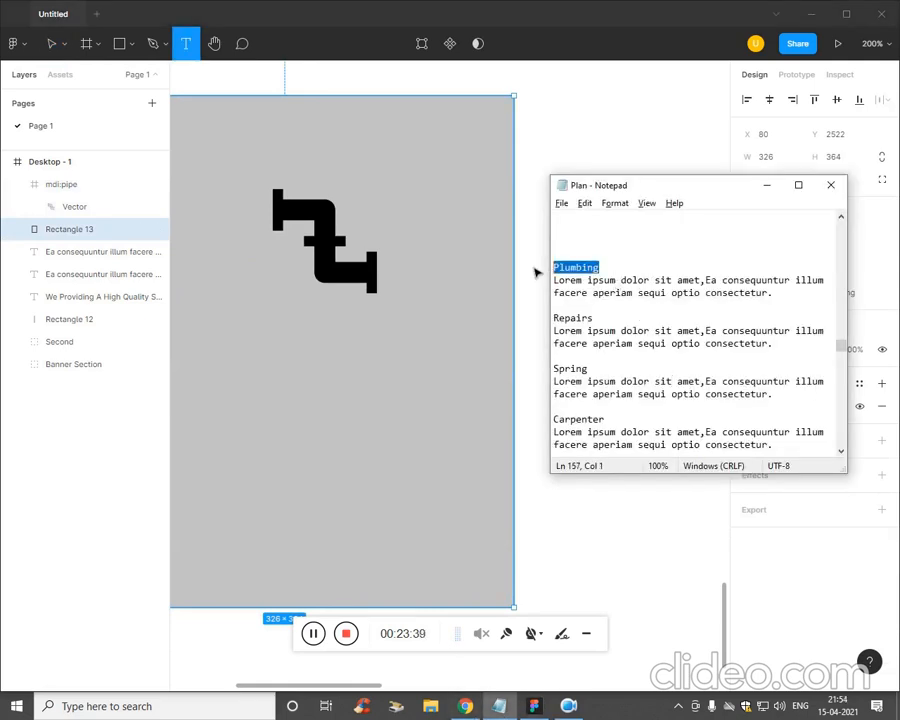
key("alt+Tab")
left_click(280, 358)
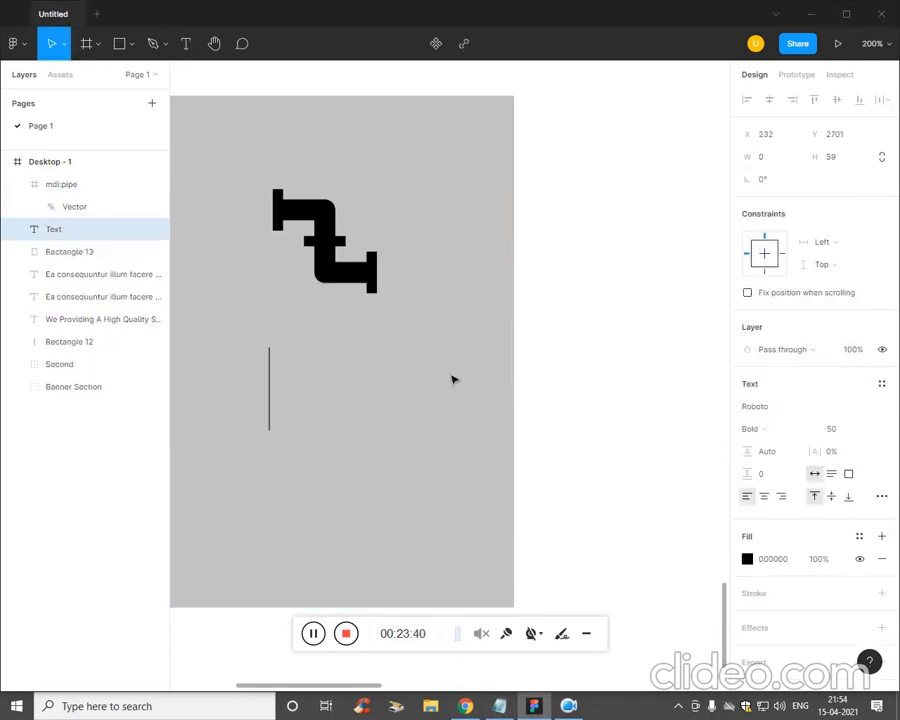
key("ctrl+v")
key("ctrl+a")
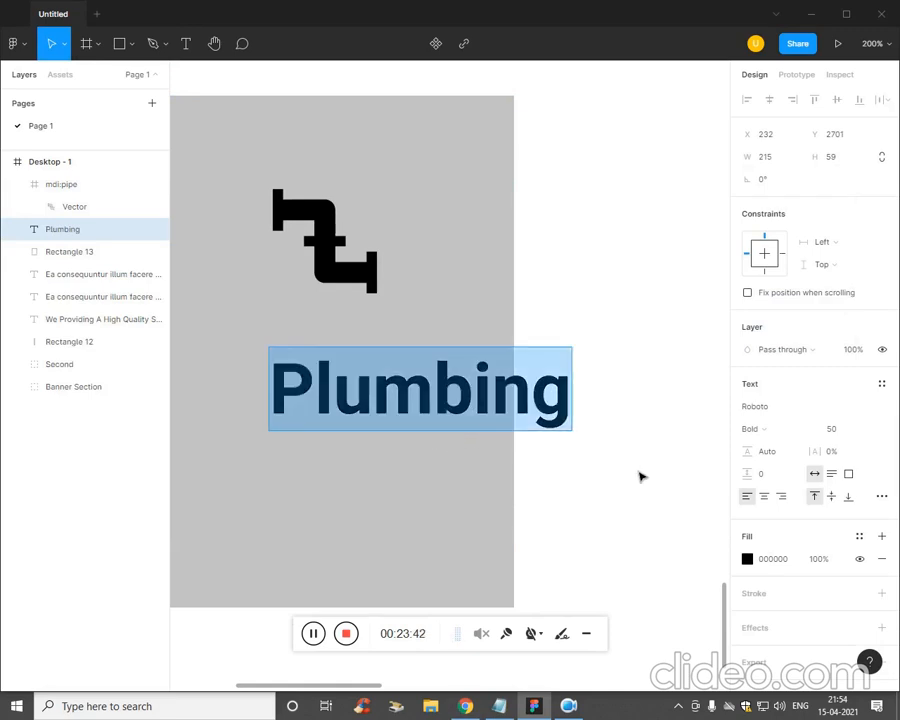
key("Escape")
left_click_drag(412, 396, 334, 364)
- Draw a text box below the title and paste the Lorem ipsum description into it
left_click(440, 560)
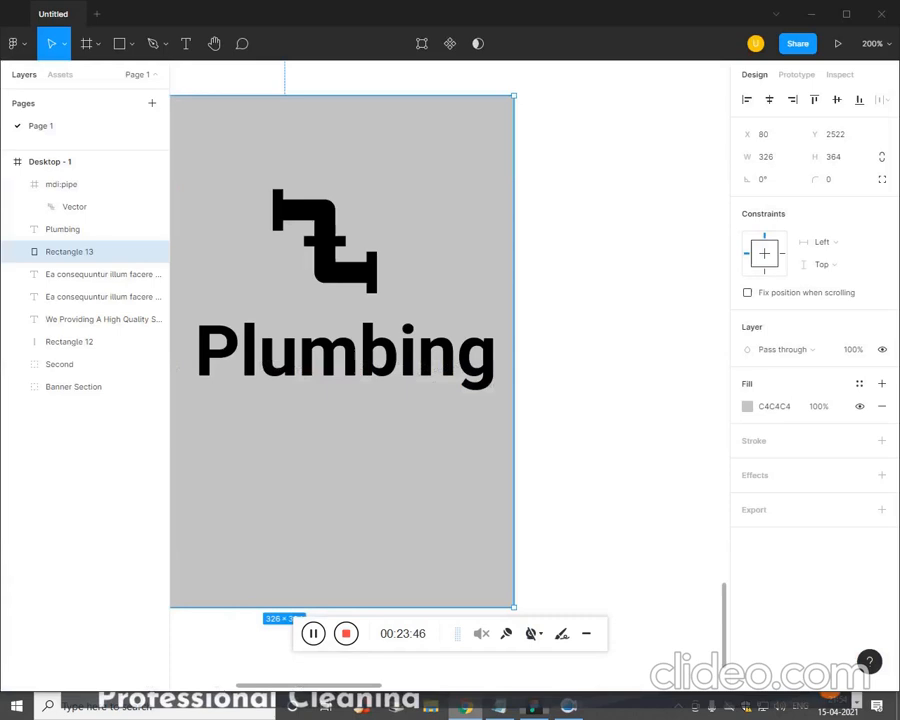
left_click(499, 706)
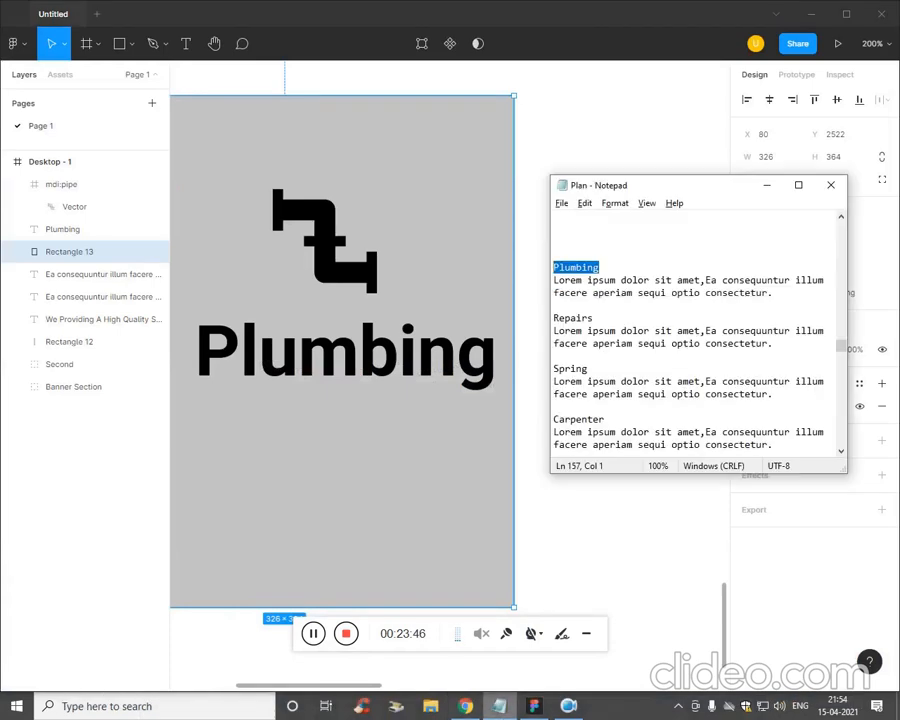
left_click_drag(794, 304, 466, 282)
left_click(400, 480)
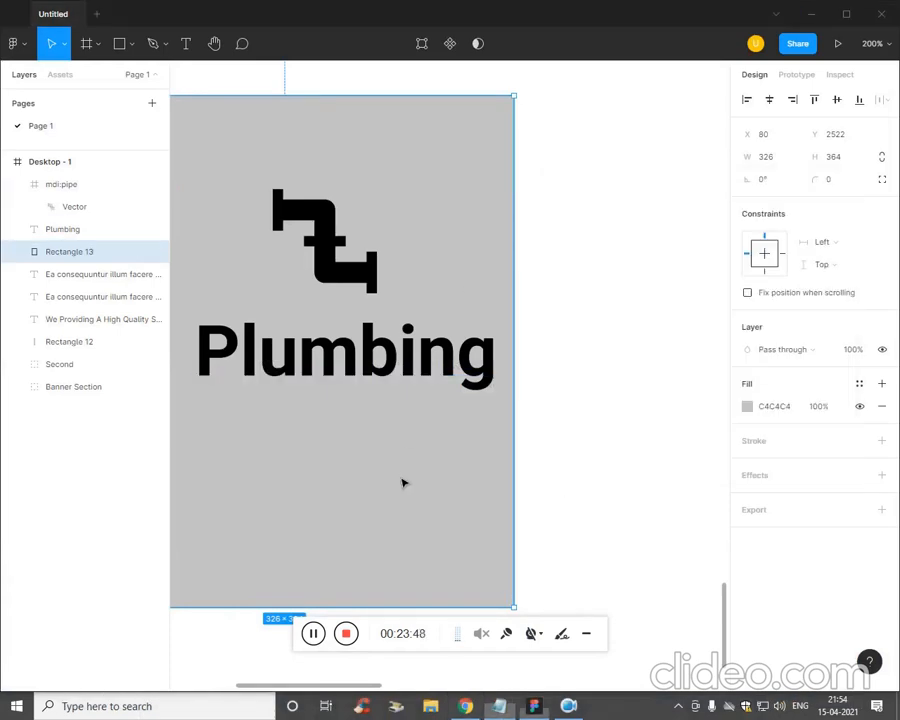
scroll(400, 480, "down", 3)
left_click_drag(495, 446, 515, 441)
key("t")
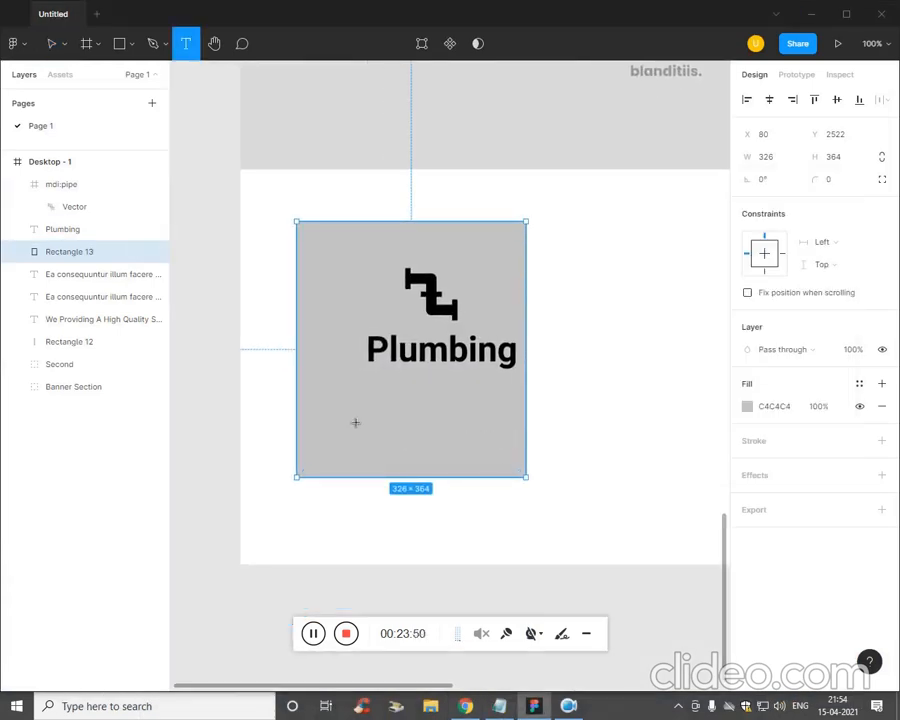
left_click_drag(315, 371, 504, 450)
key("ctrl+v")
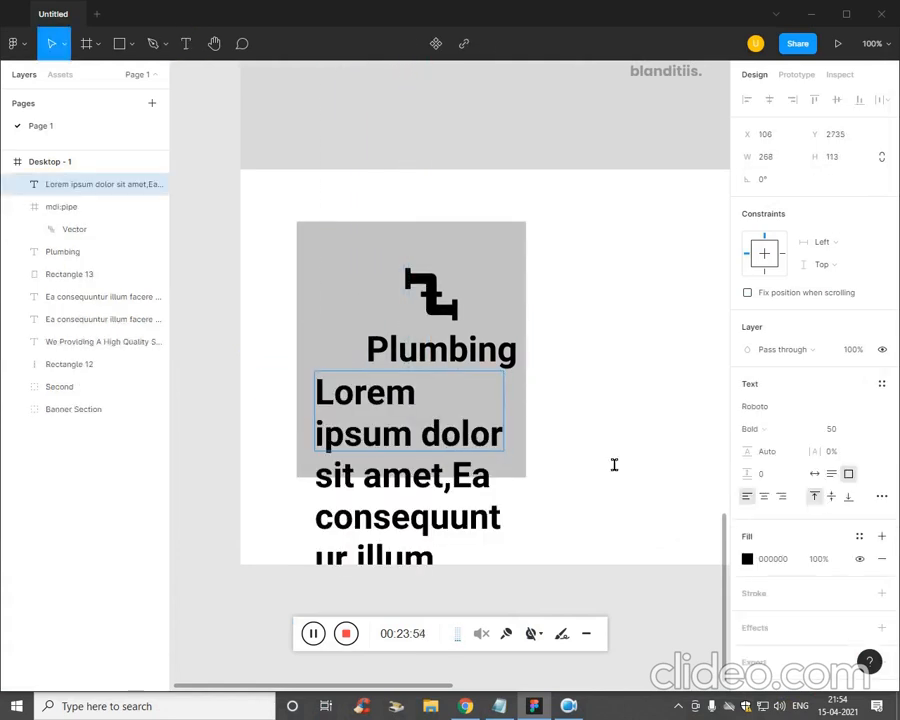
key("ctrl+a")
- Set the Lorem ipsum description to Poppins Medium at size 13, centre-aligned
left_click(770, 430)
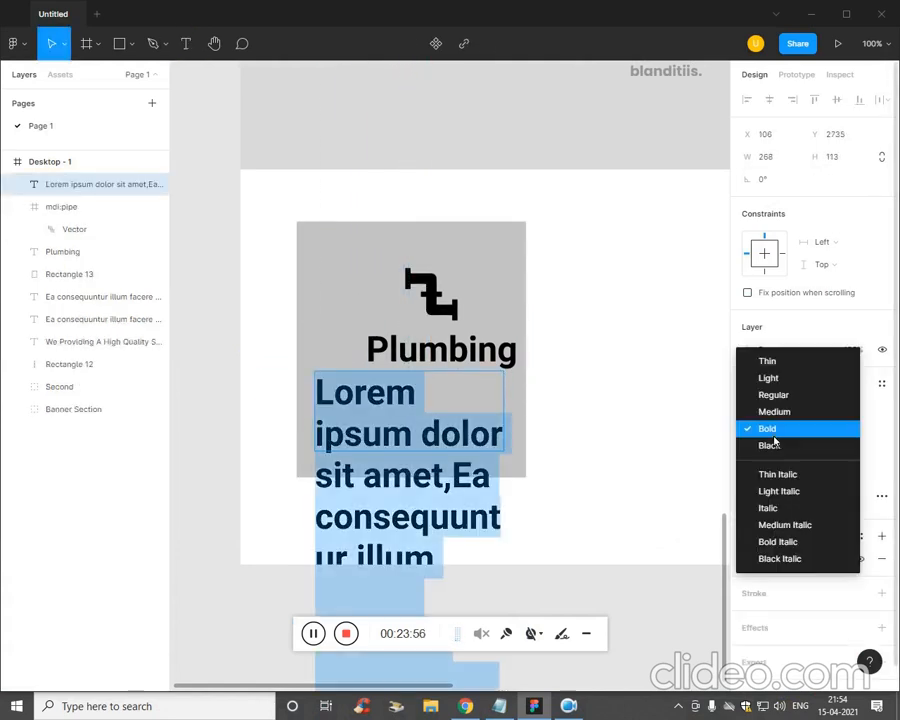
left_click(780, 413)
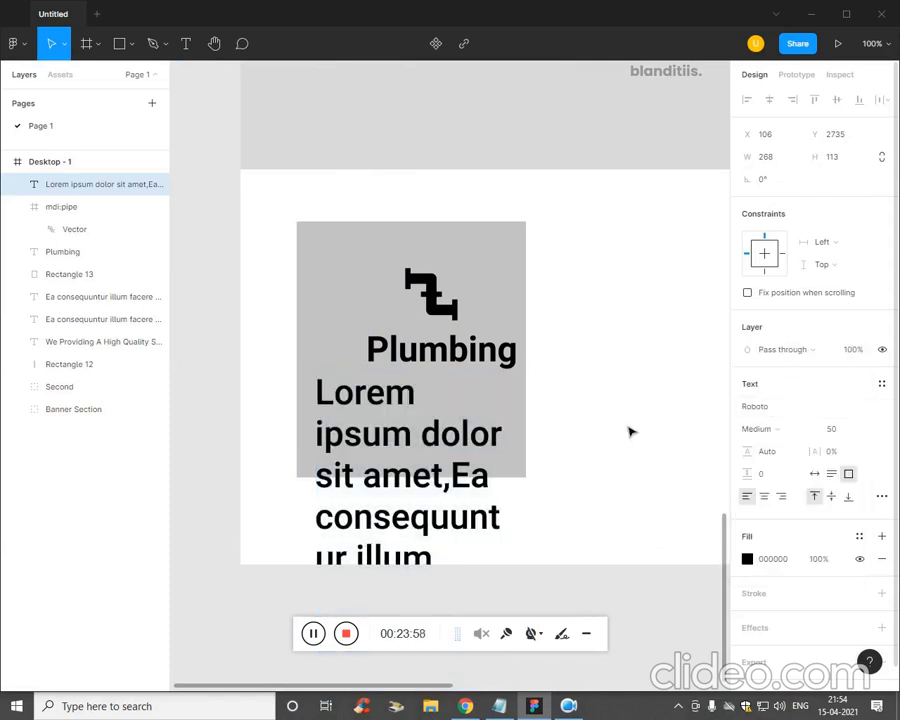
key("ctrl+a")
double_click(425, 437)
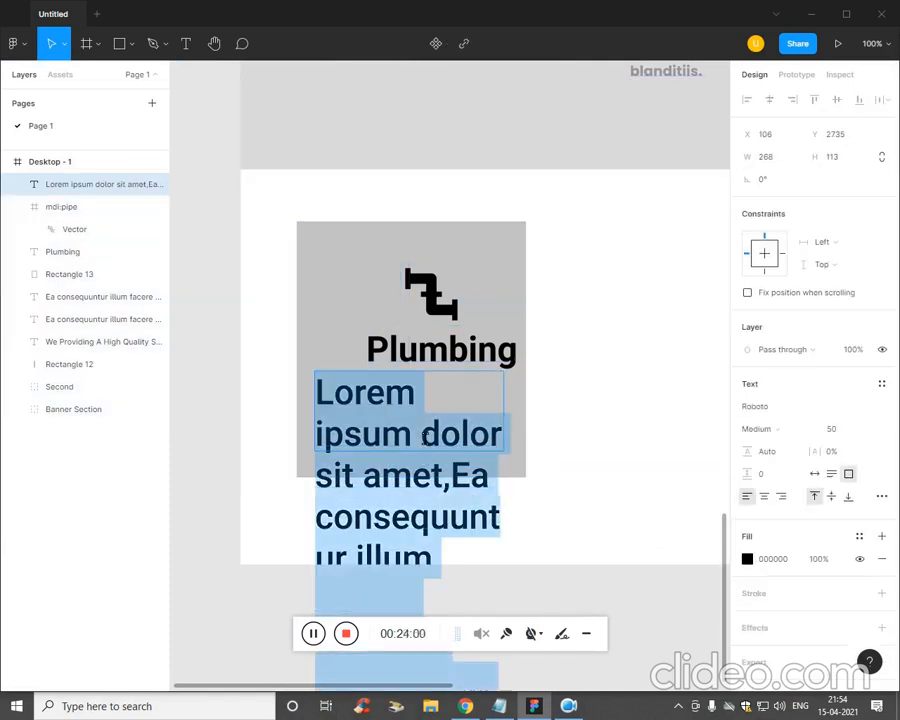
left_click(790, 404)
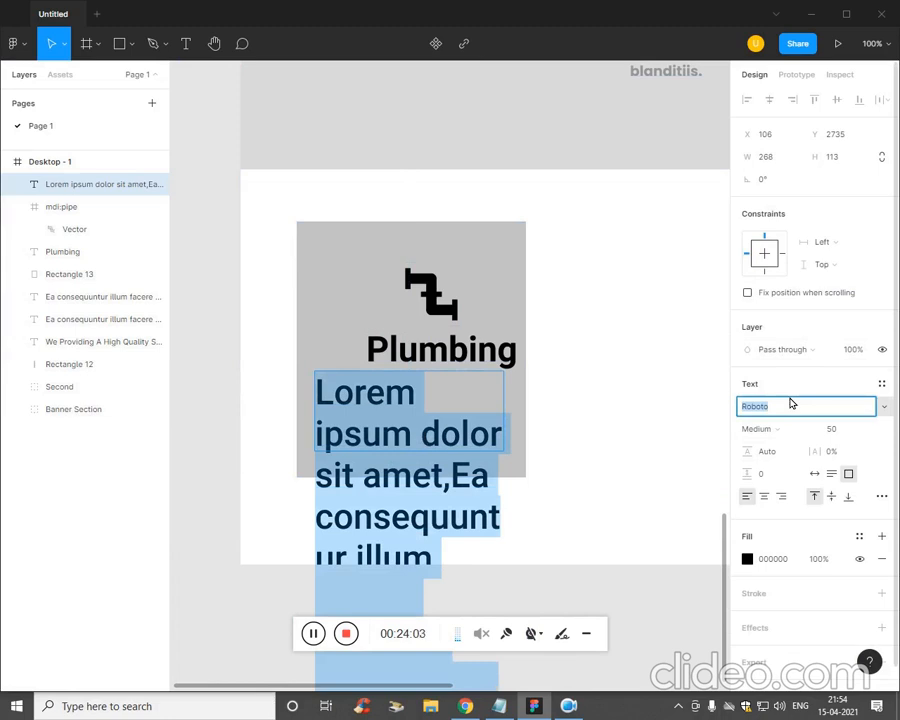
type("Poppins")
key("Tab")
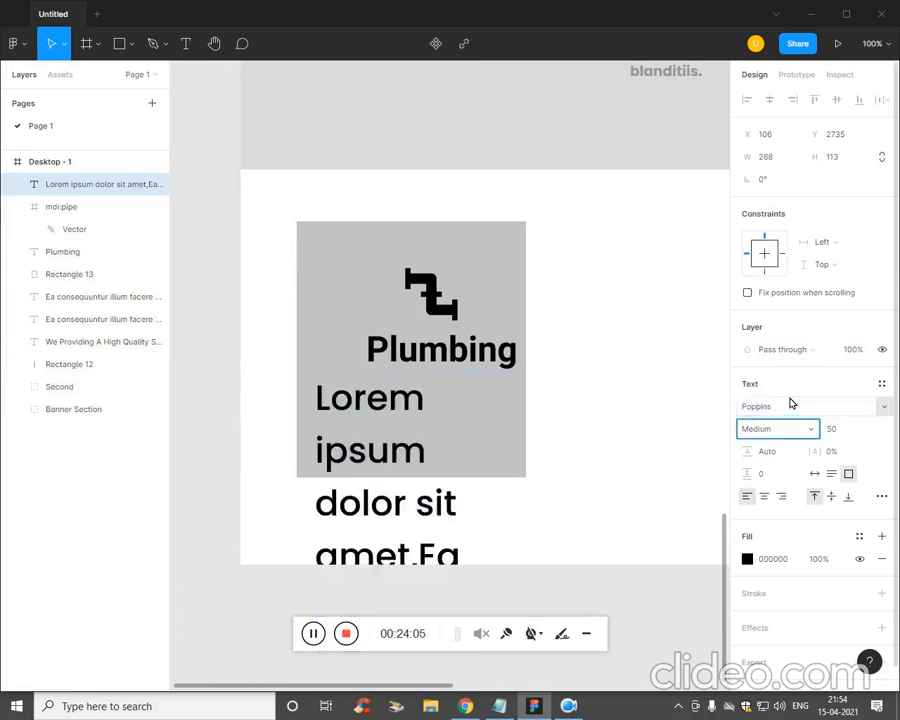
key("Tab")
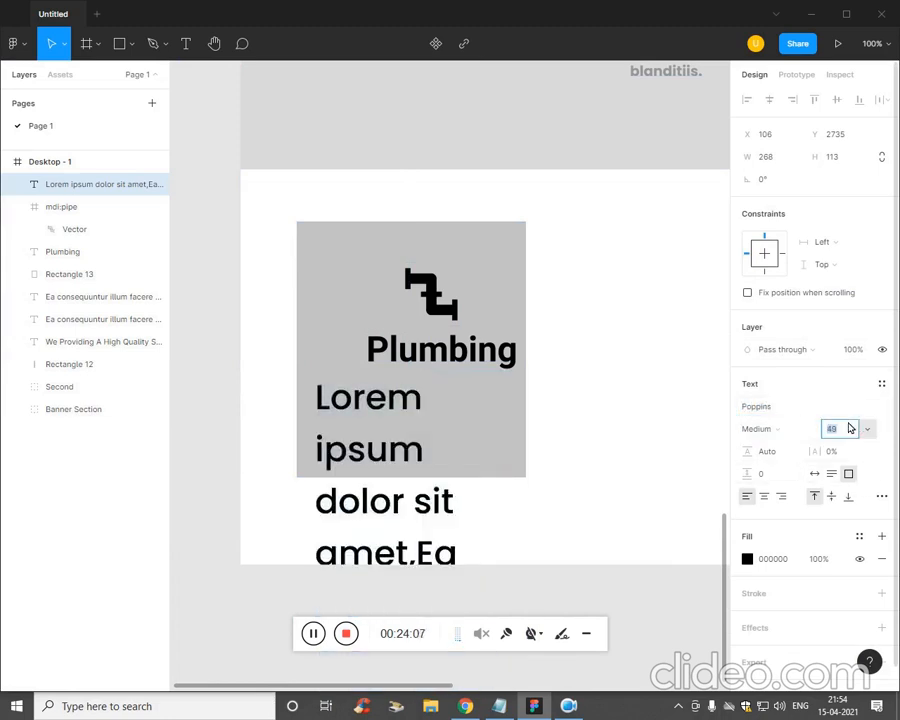
key("Down")
key("Down")
key("Down")
key("Down")
key("Down")
key("Down")
key("Down")
key("Down")
key("Down")
key("Down")
key("Down")
key("Down")
key("Down")
key("Down")
key("Down")
key("Down")
key("Down")
key("Down")
key("Down")
key("Down")
key("Down")
key("Down")
key("Down")
key("Down")
key("Down")
key("Down")
key("Down")
key("Down")
key("Down")
key("Down")
key("Down")
key("Down")
key("Down")
key("Down")
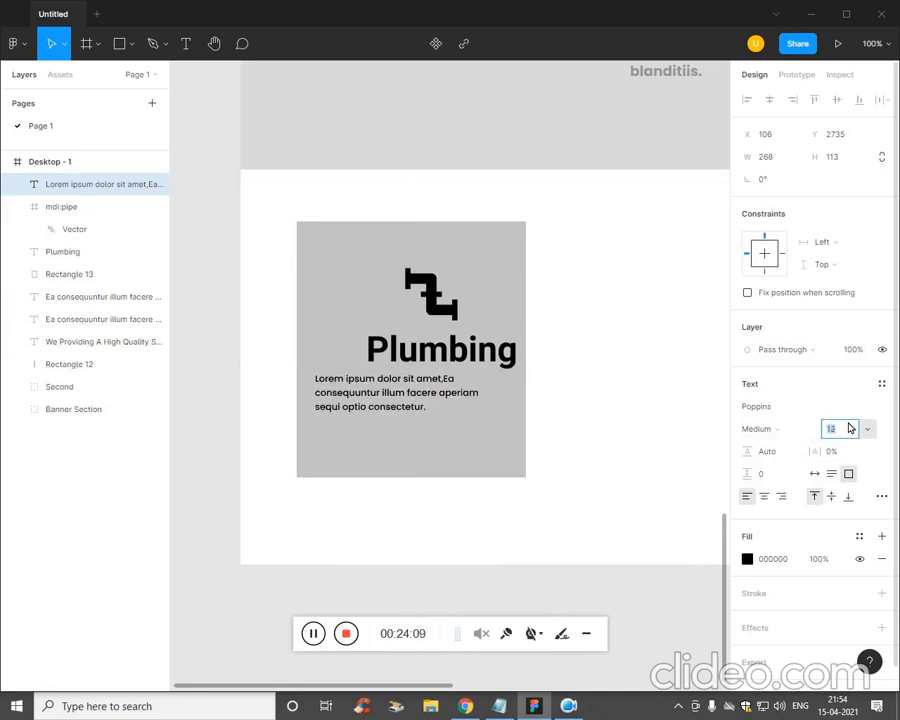
left_click(765, 497)
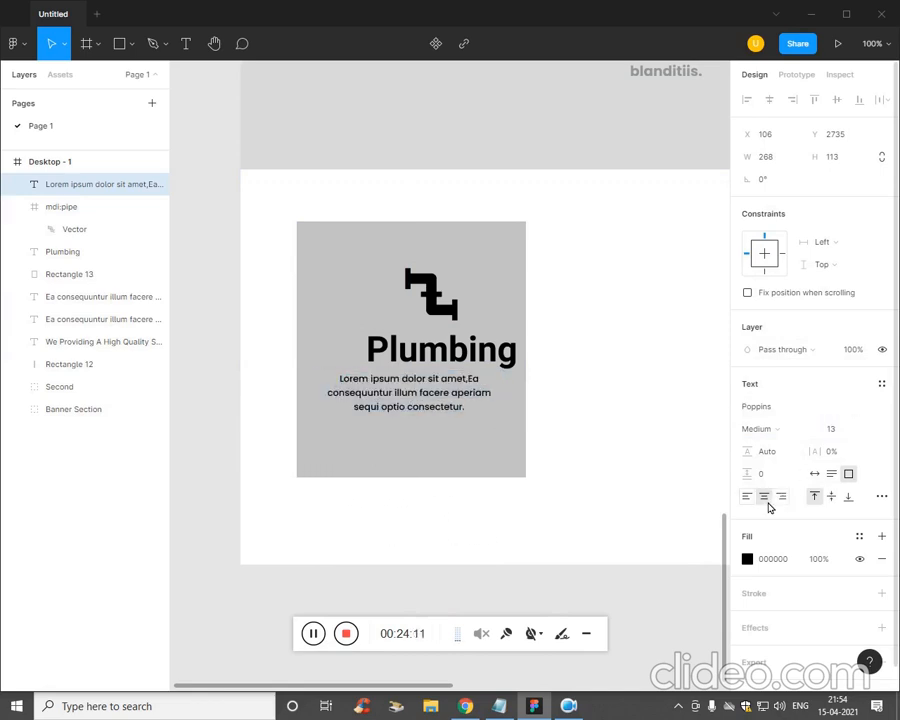
left_click(380, 350)
left_click(542, 410)
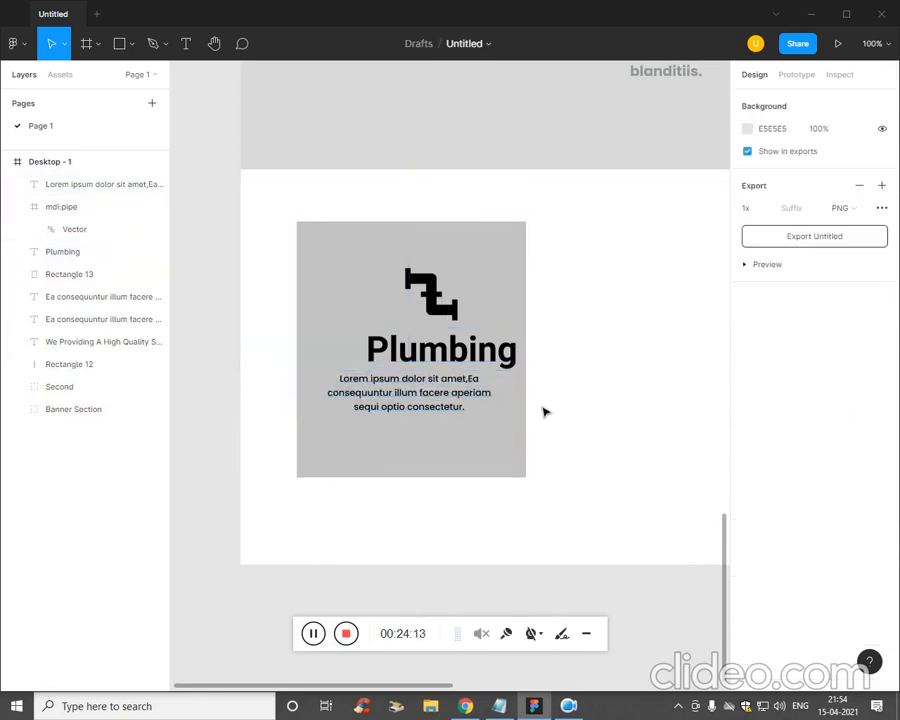
- Reduce the Plumbing heading to about size 30 and nudge it slightly lower
left_click(500, 365)
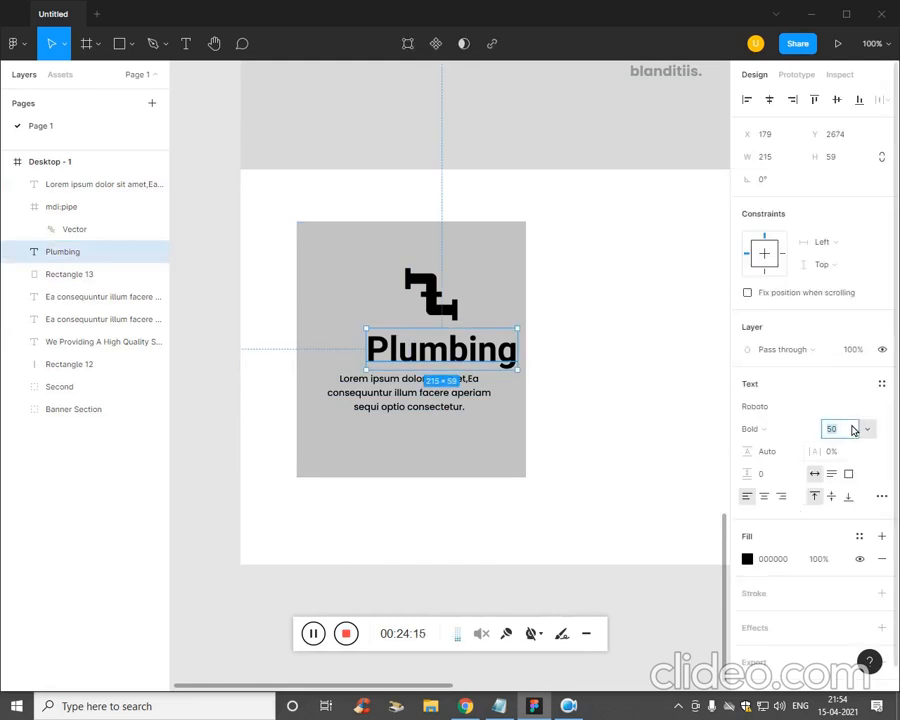
key("Down")
key("Down")
key("Down")
key("Down")
key("Down")
key("Down")
key("Down")
key("Down")
key("Down")
key("Down")
key("Down")
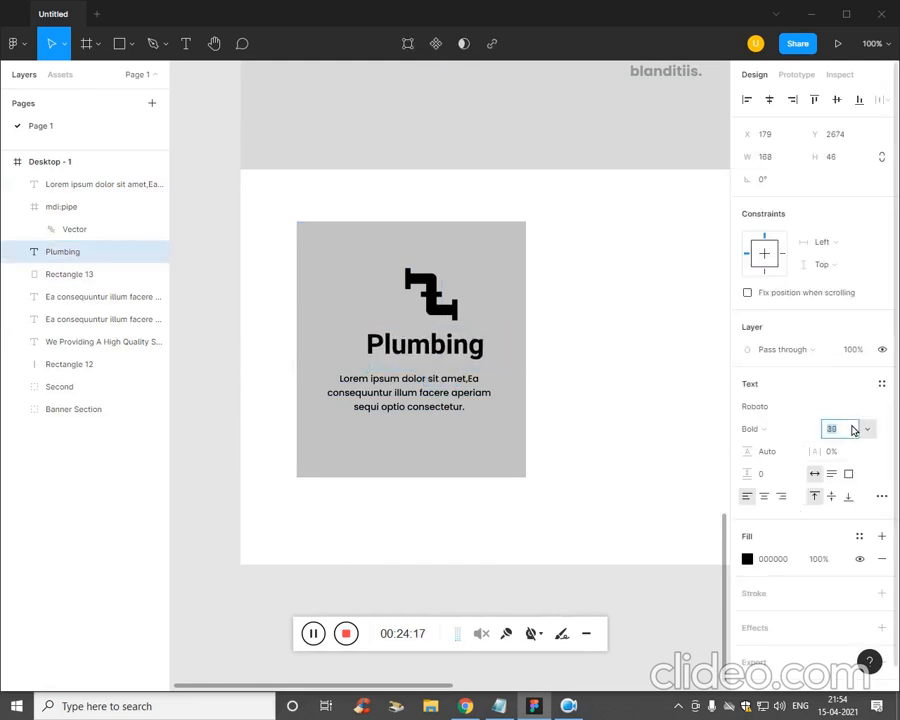
key("Down")
key("Down")
key("Down")
key("Down")
key("Down")
key("Down")
key("Down")
key("Down")
key("Down")
left_click(542, 390)
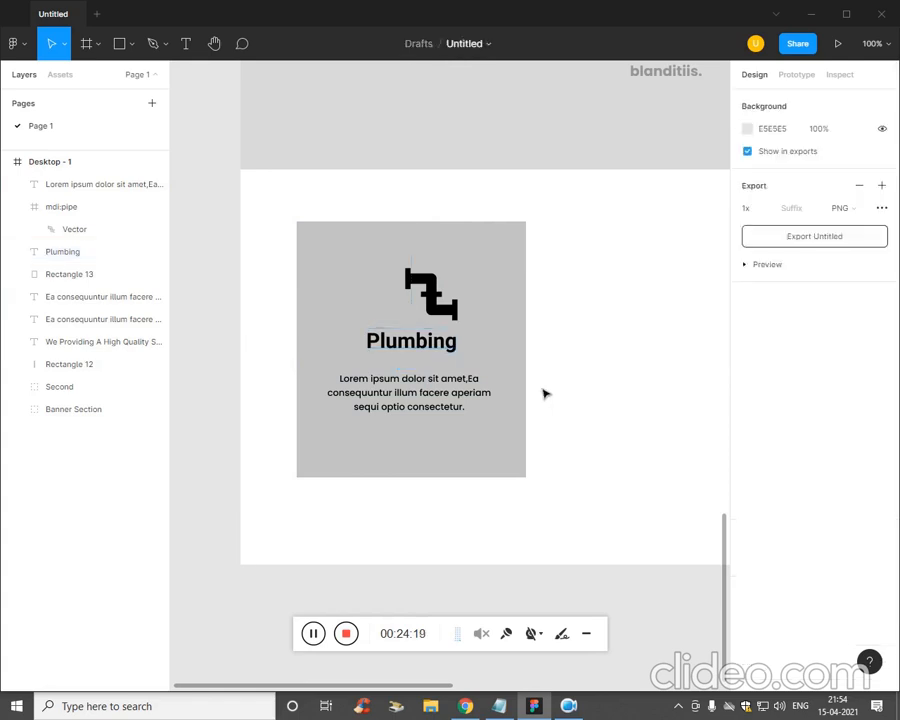
left_click(410, 343)
left_click_drag(418, 353, 420, 356)
- Shift the pipe icon left to X 192 so it is centred above the description
left_click(456, 312)
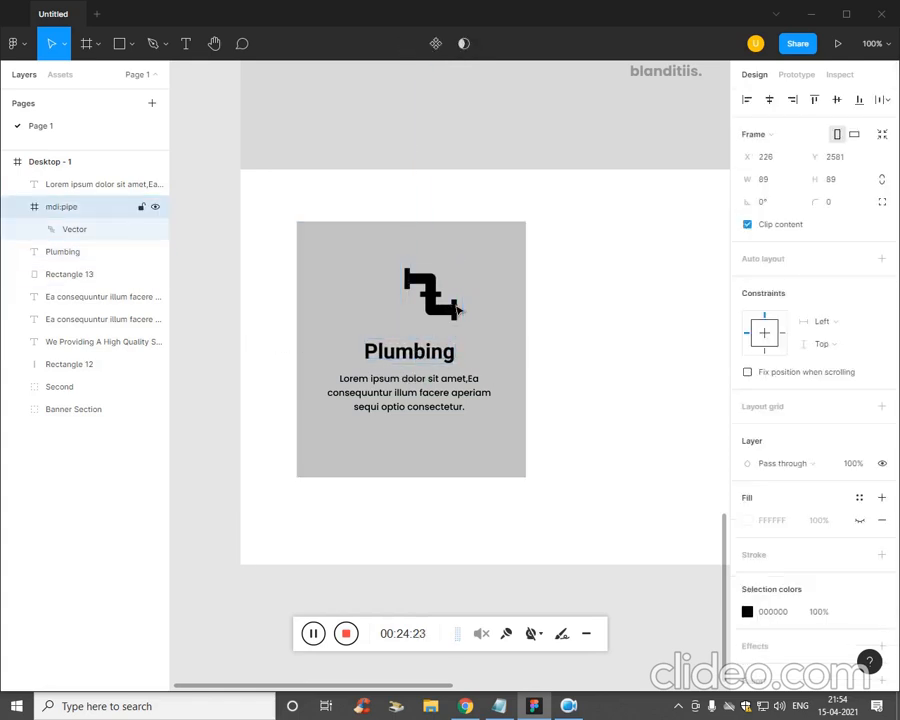
key("shift+Left")
key("shift+Left")
key("shift+Left")
key("Left")
key("Left")
key("Left")
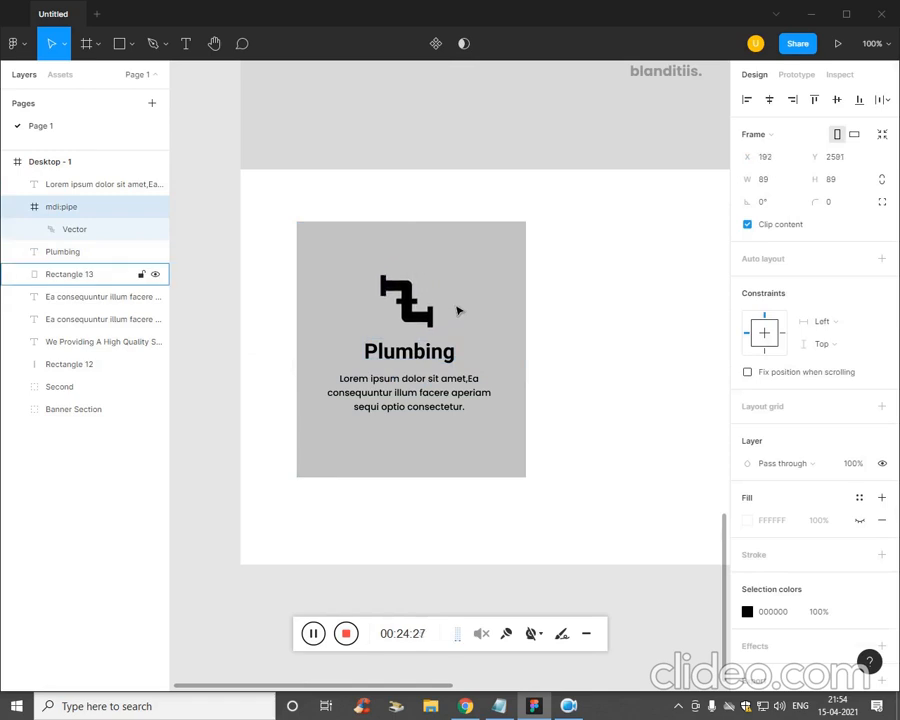
left_click(562, 385)
left_click(430, 408, "shift")
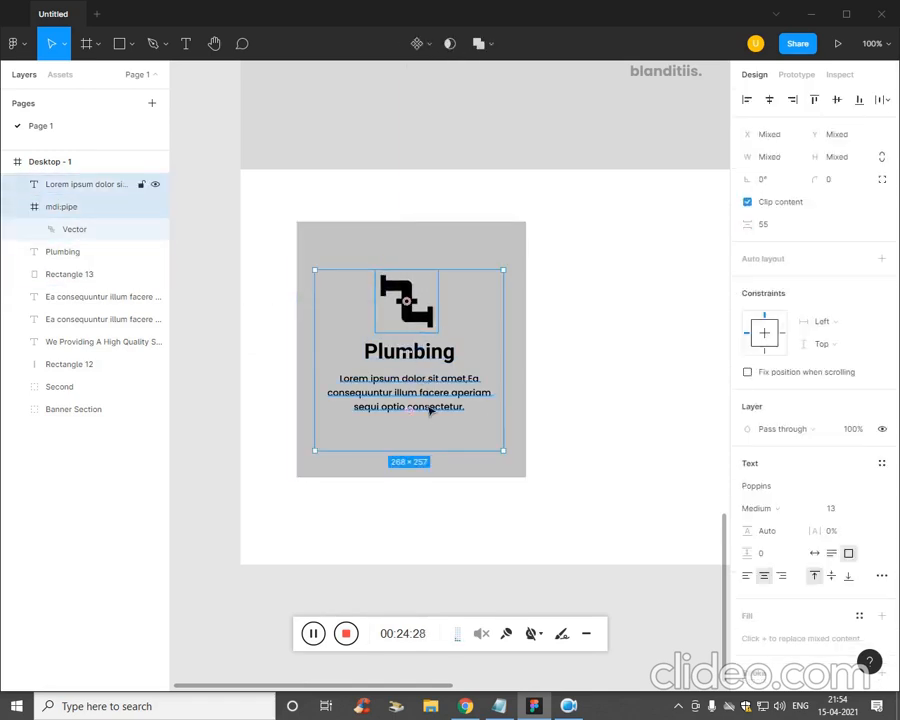
left_click_drag(504, 451, 518, 466)
key("ctrl+z")
left_click(588, 380)
left_click(517, 475)
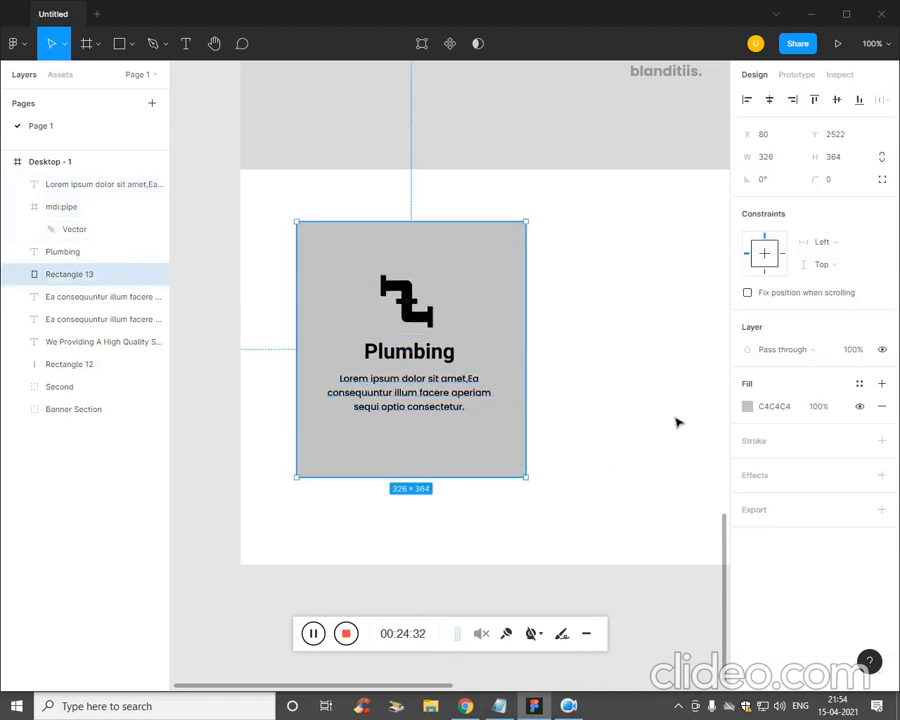
- Fill the card rectangle with white, FFFFFF
left_click(599, 473)
left_click(518, 468)
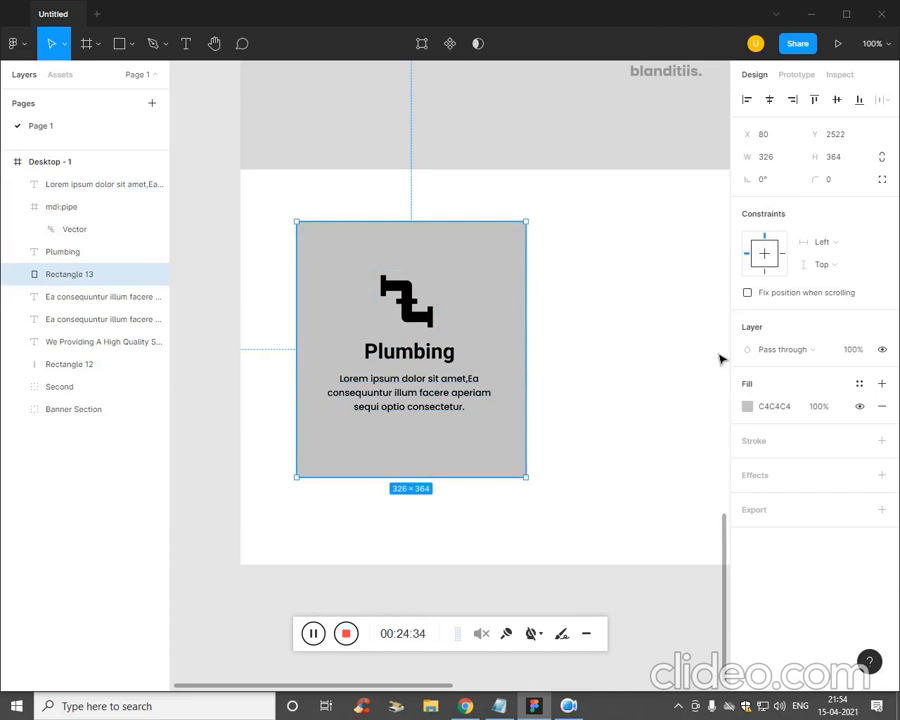
left_click(747, 406)
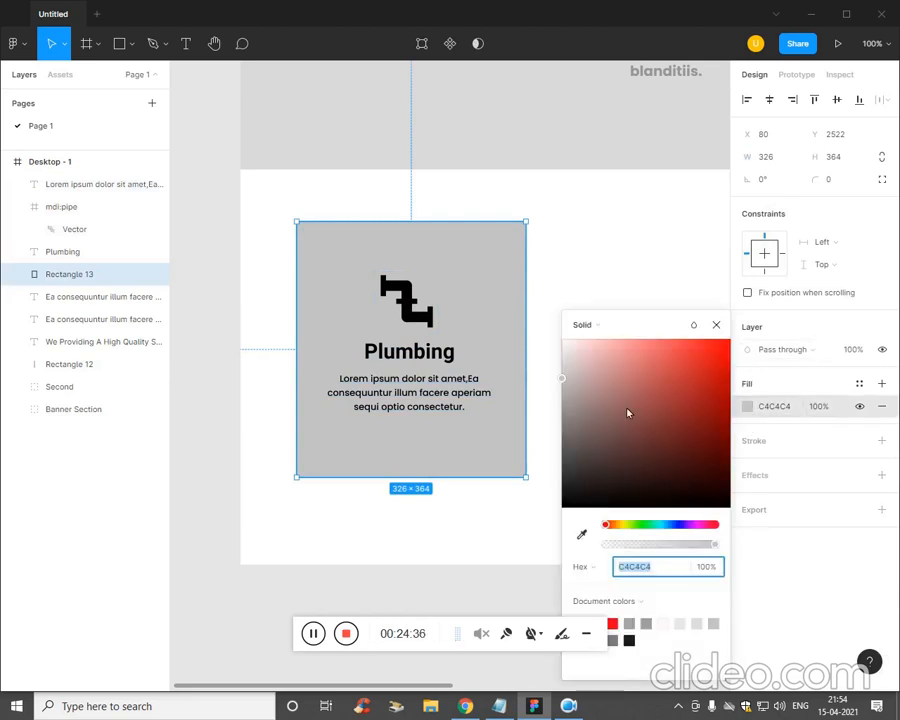
type("FFFFFF")
key("Return")
left_click(500, 582)
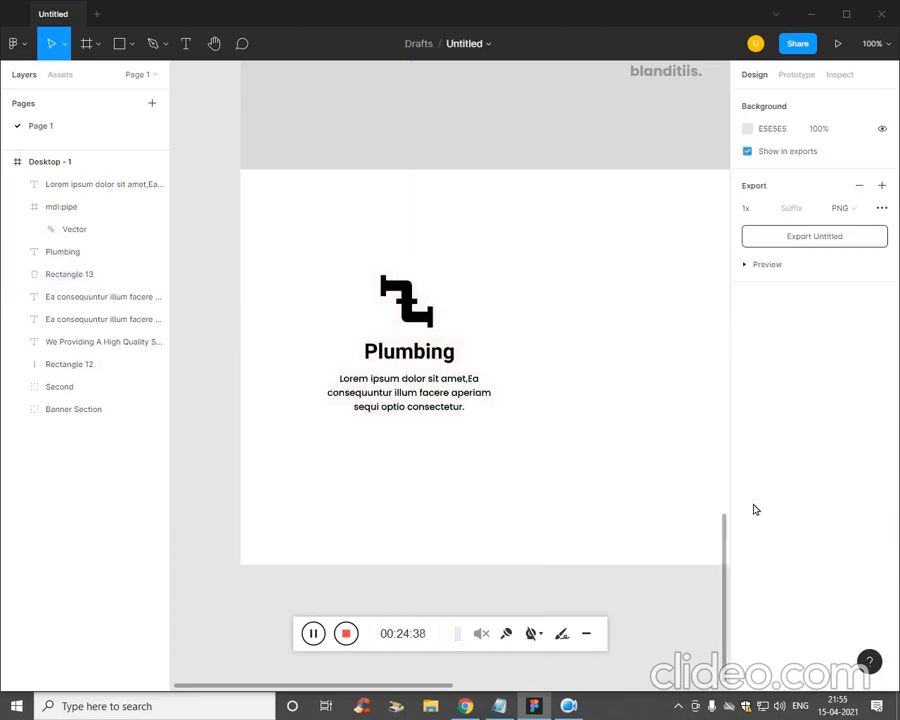
- Add a drop shadow to the card rectangle with an X offset of 5
left_click(408, 380)
left_click(510, 334)
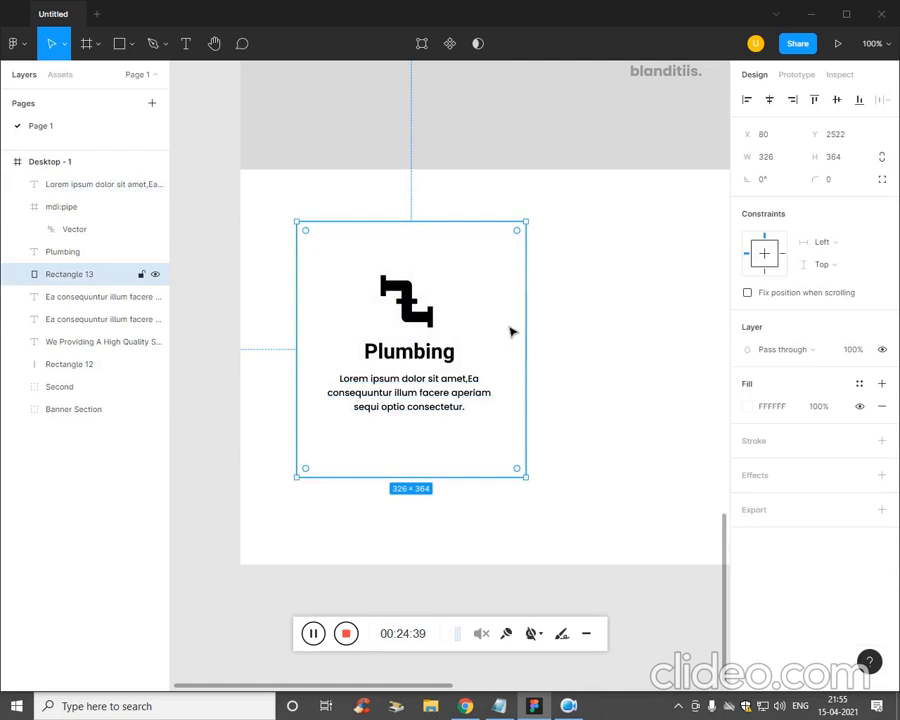
left_click(760, 485)
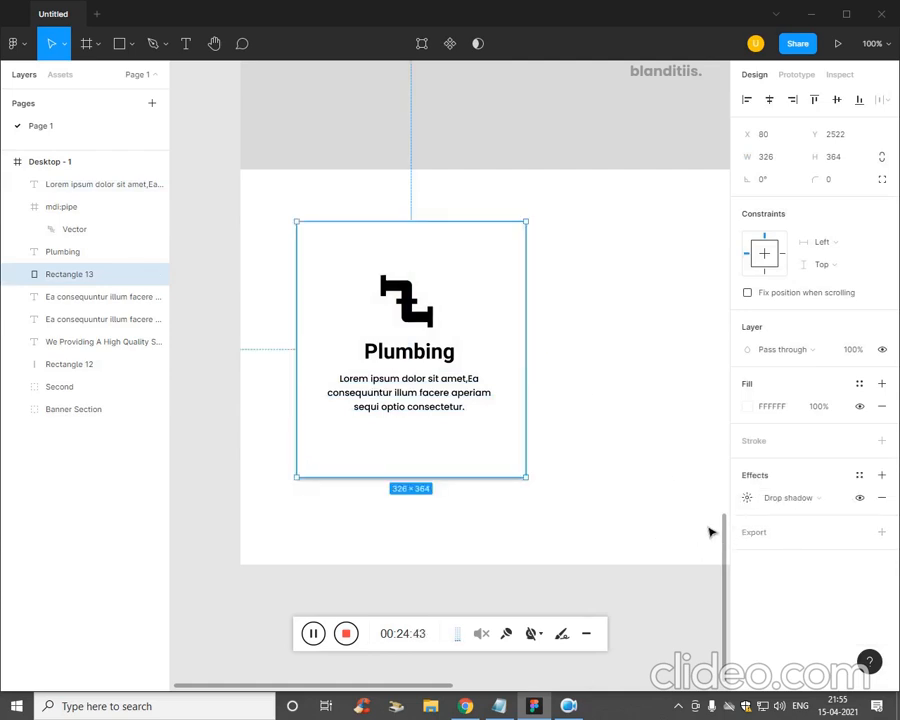
left_click(749, 498)
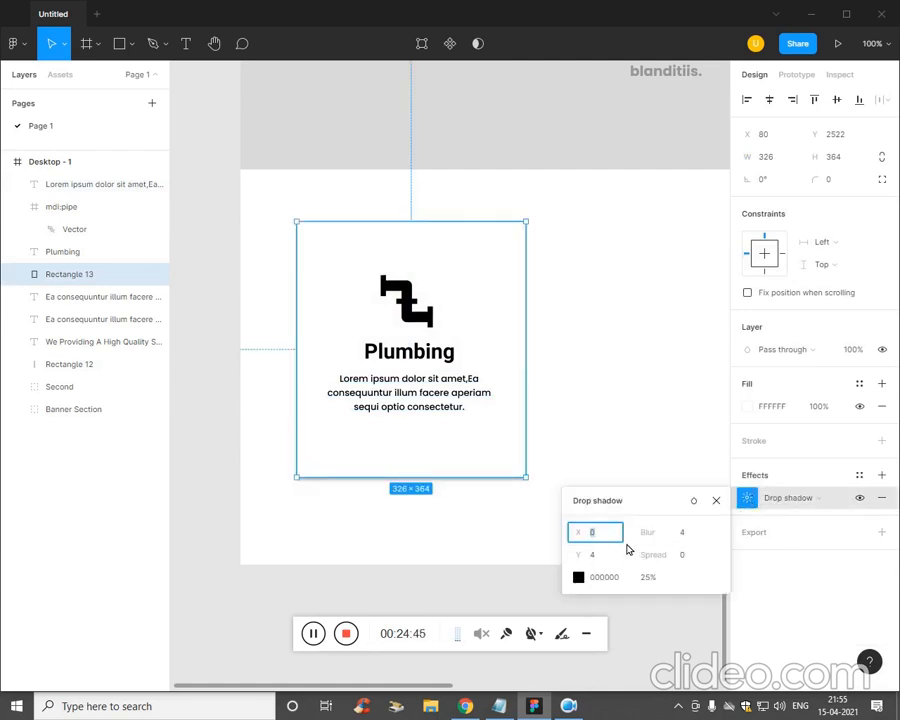
type("5")
key("Return")
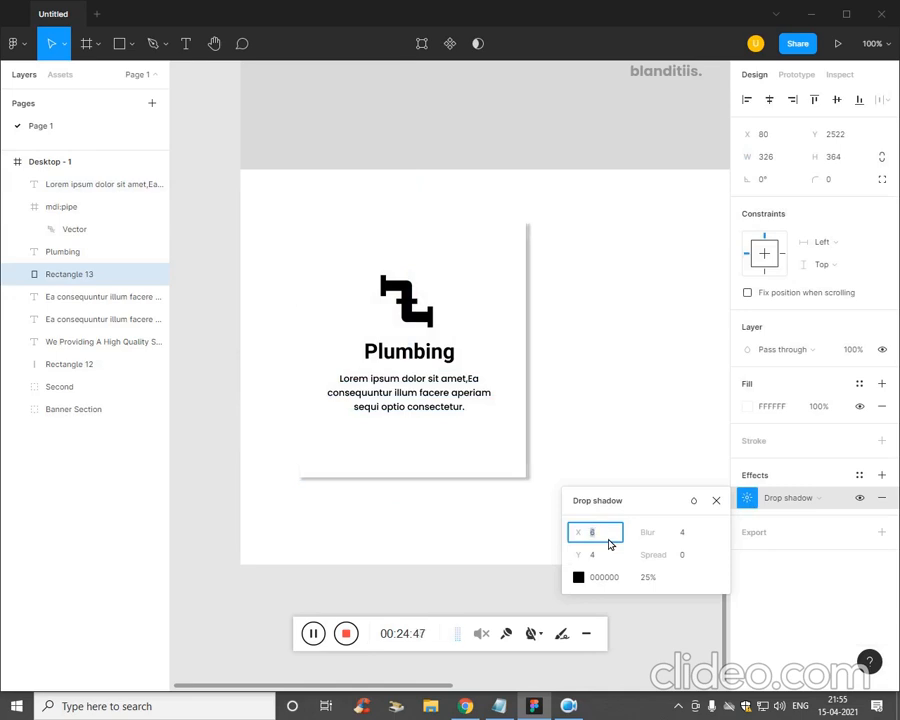
left_click(642, 336)
key("ctrl+minus")
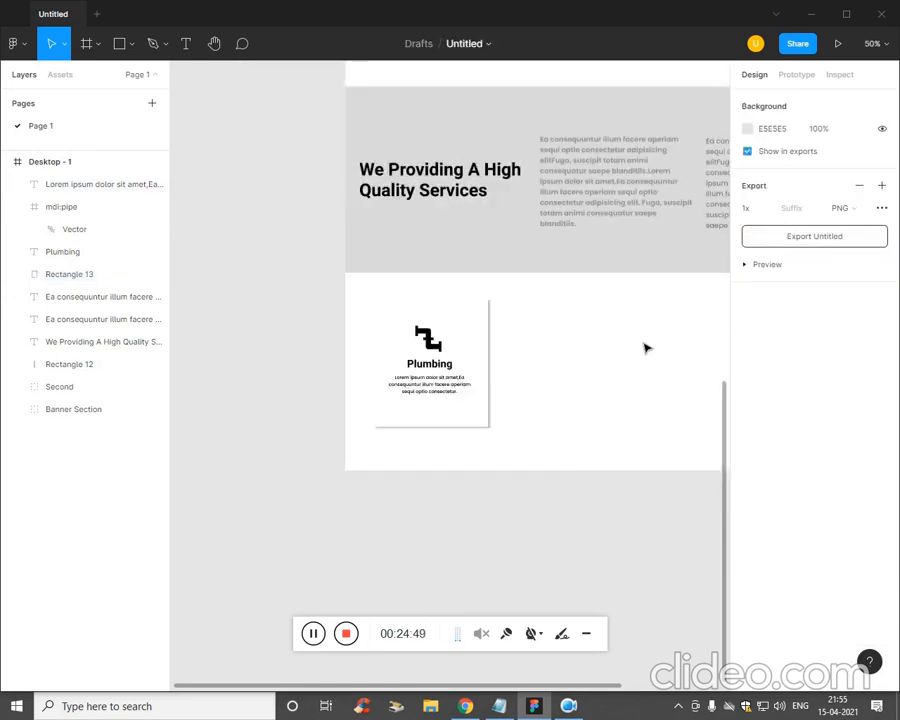
- Group the card's rectangle, pipe icon, title and description into one group
left_click_drag(645, 347, 524, 366)
left_click_drag(418, 463, 342, 404)
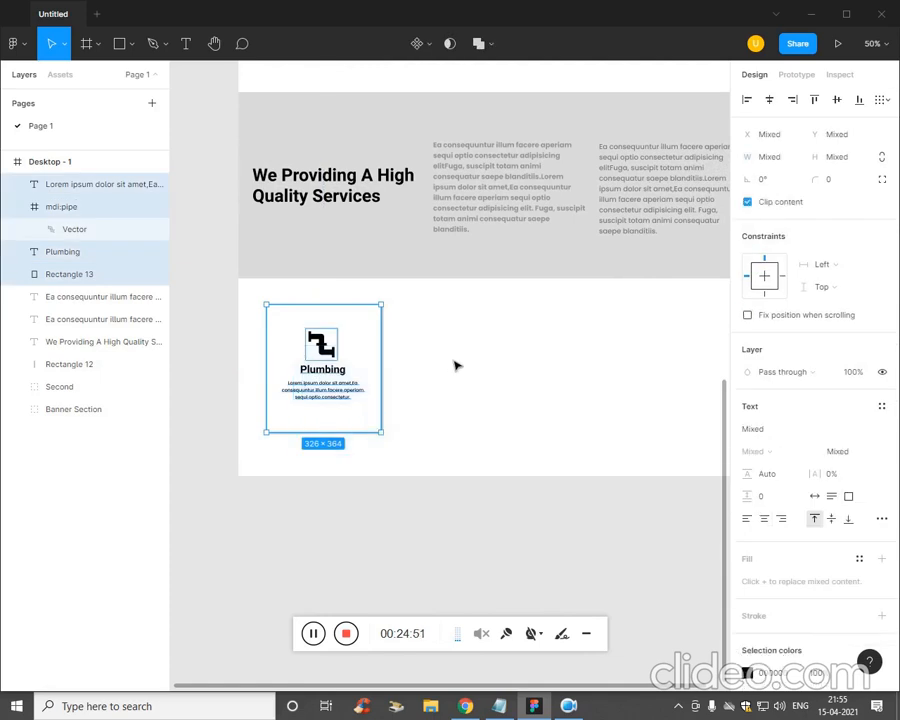
key("ctrl+g")
key("ctrl+minus")
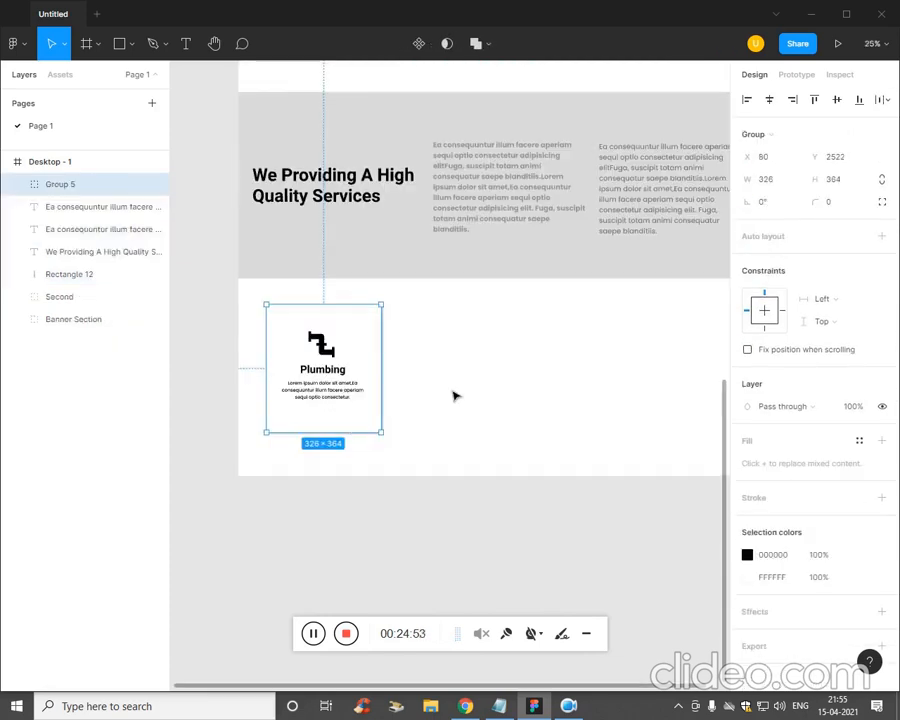
- Resize the card group to about 258 by 288
left_click_drag(444, 400, 410, 394)
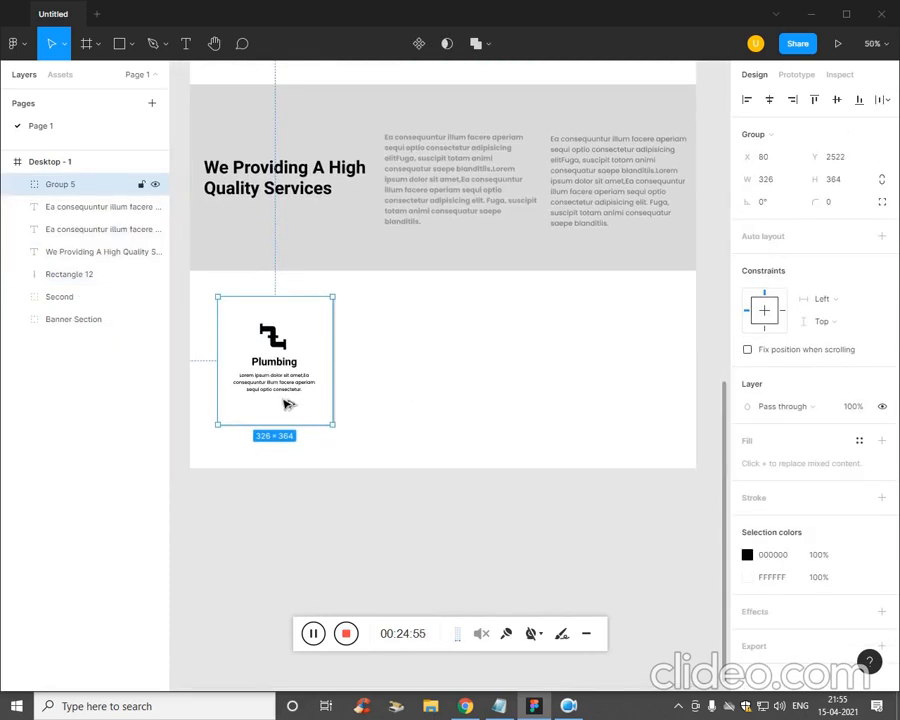
left_click_drag(340, 412, 630, 420, "alt")
left_click(296, 668)
key("ctrl+z")
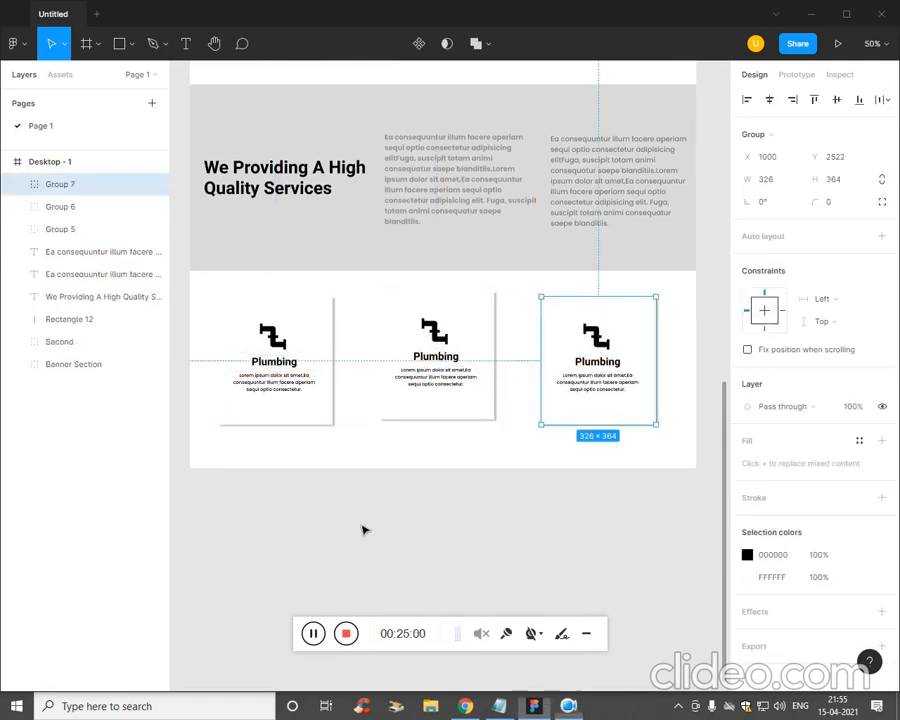
key("ctrl+z")
key("ctrl+z")
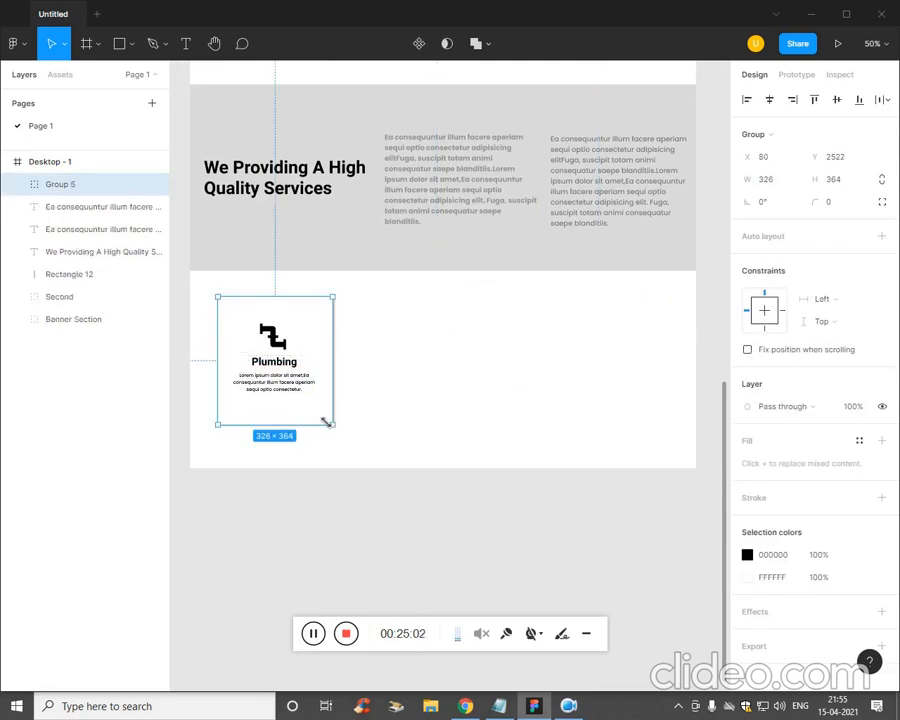
left_click_drag(325, 422, 609, 397)
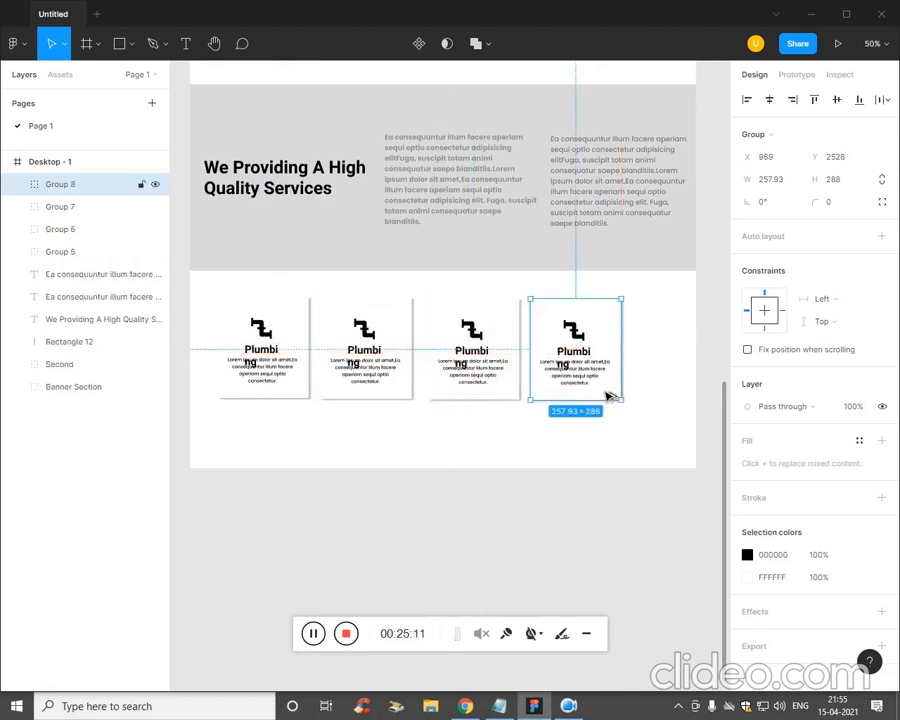
- Widen the first card's Plumbing title so the word fits on one line
left_click(503, 440)
scroll(484, 437, "up", 3)
scroll(304, 366, "left", 1)
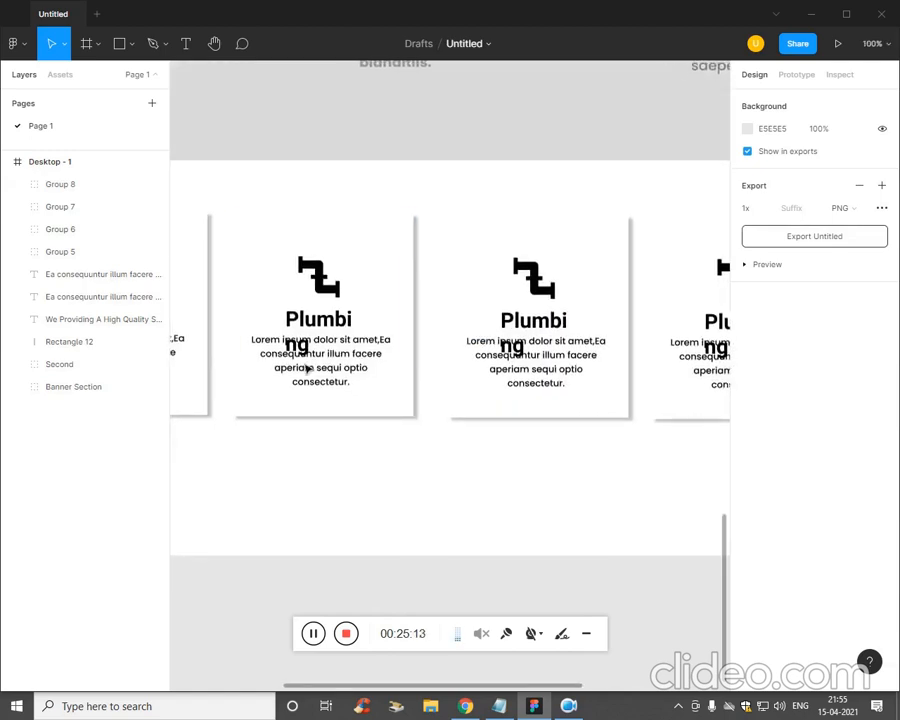
scroll(499, 494, "left", 2)
left_click(375, 314)
left_click(375, 314)
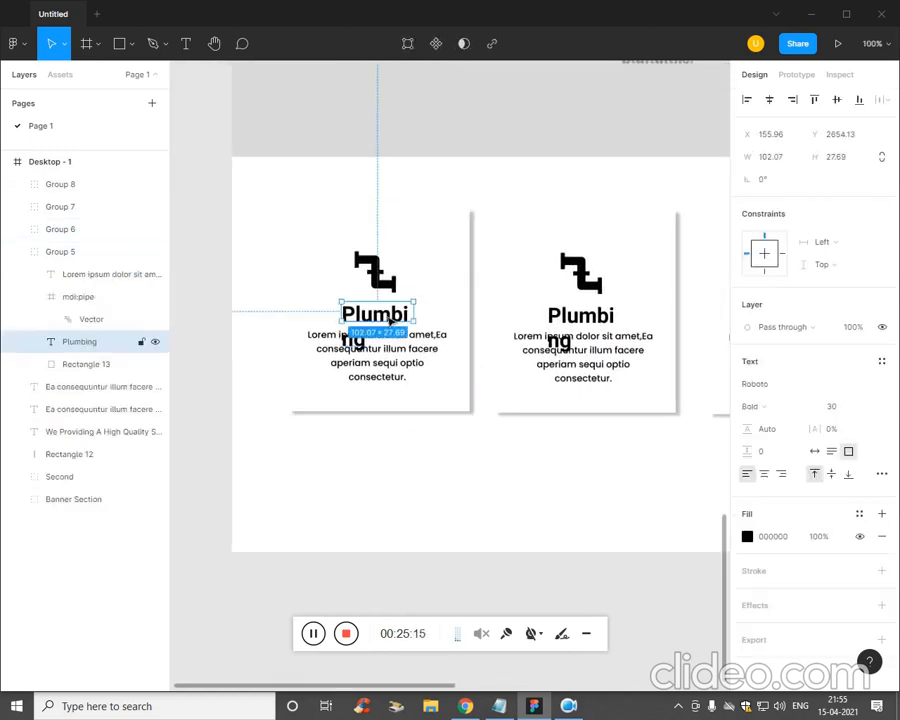
left_click_drag(415, 314, 460, 322)
left_click(642, 534)
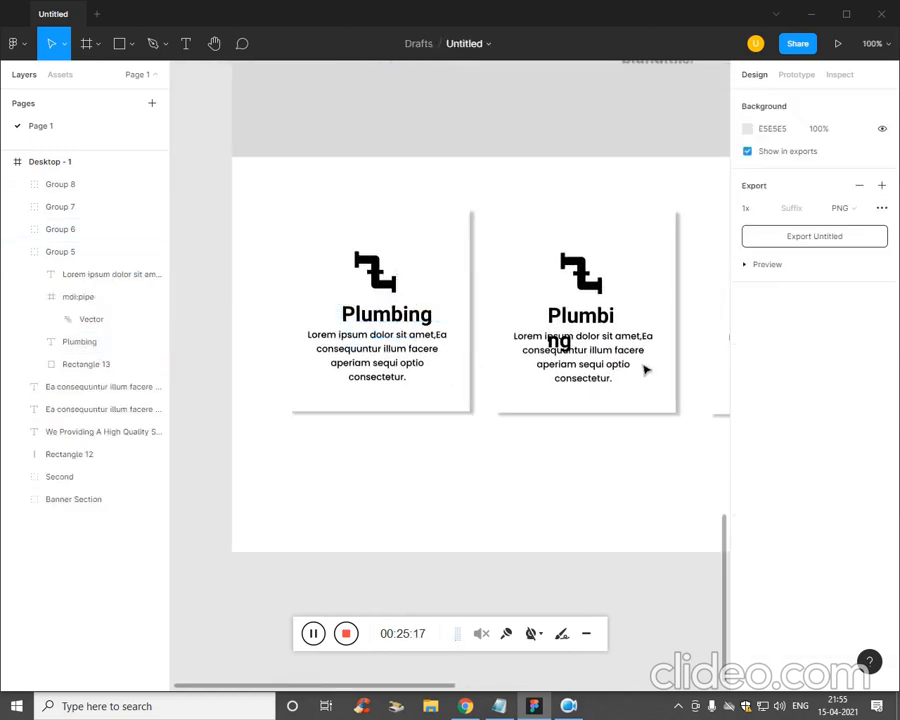
- Widen the remaining cards' Plumbing titles so each fits on a single line
double_click(605, 318)
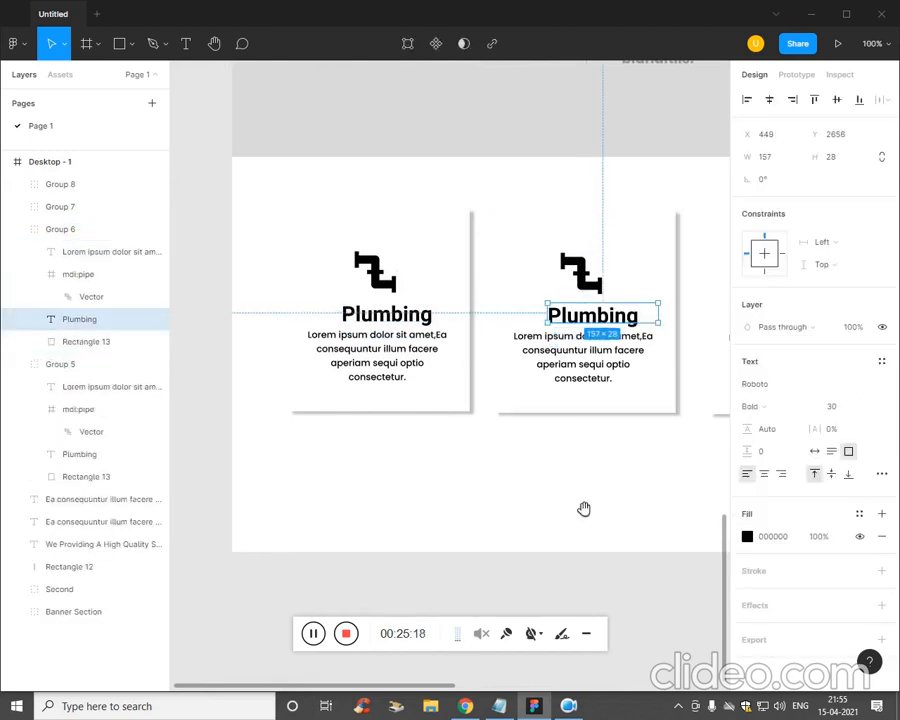
left_click_drag(583, 506, 332, 480)
double_click(580, 283)
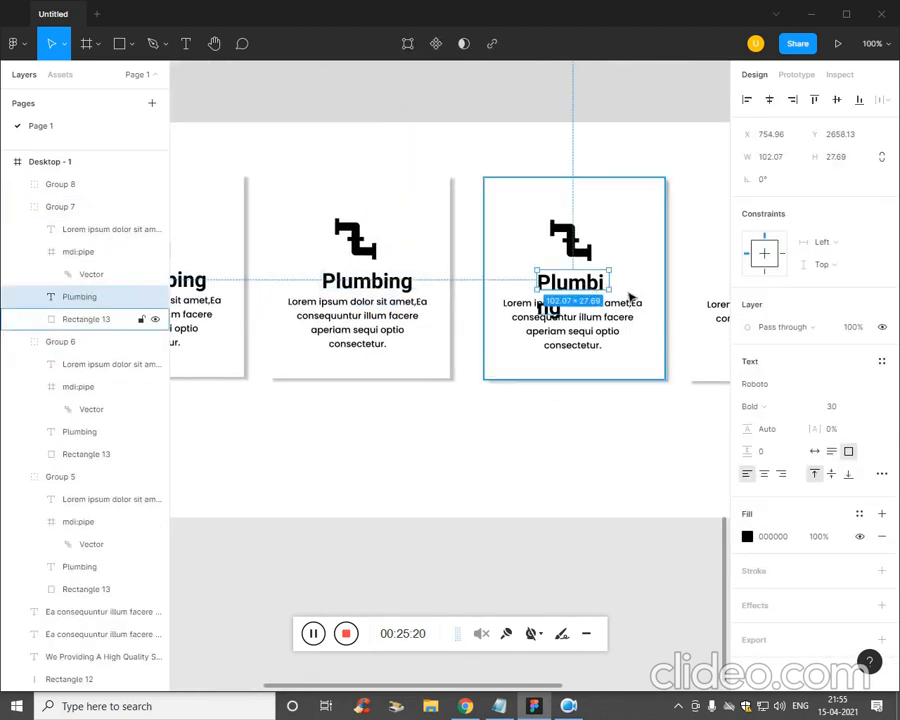
left_click_drag(610, 284, 656, 286)
left_click_drag(625, 432, 388, 457)
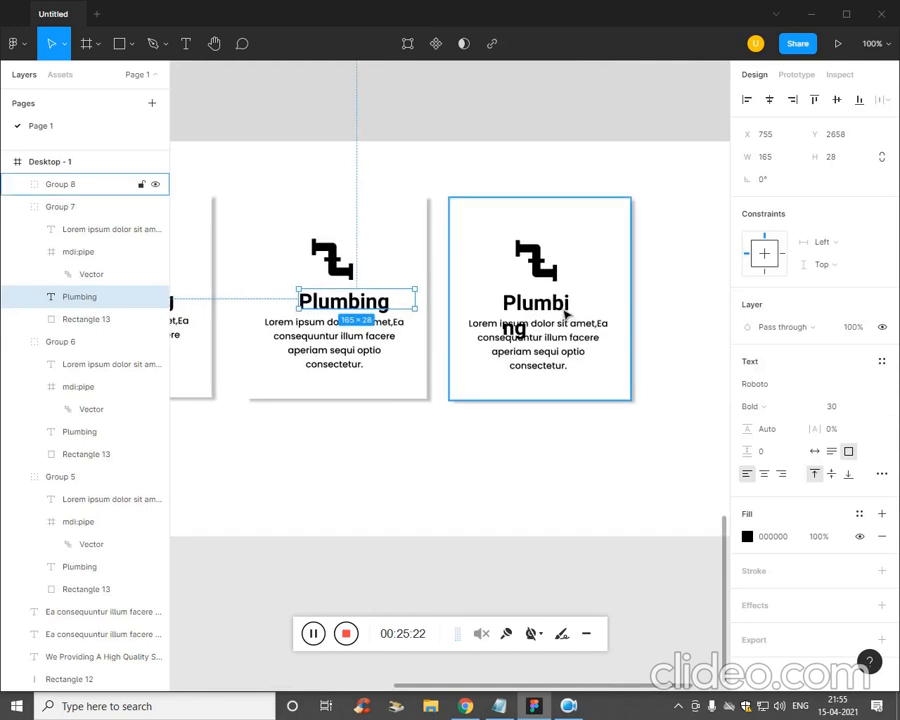
double_click(540, 304)
double_click(568, 310)
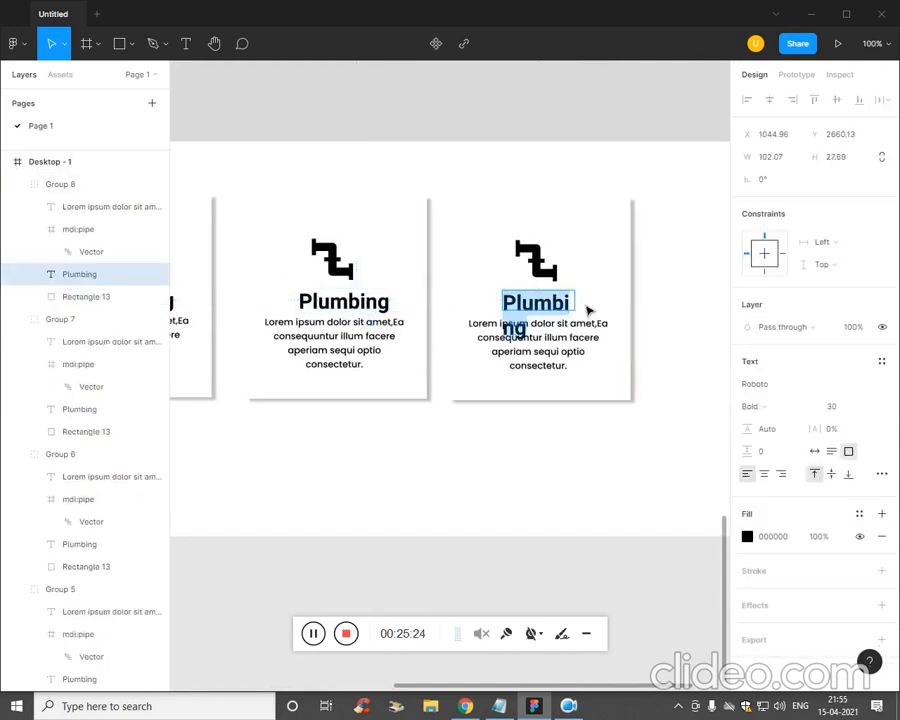
left_click_drag(580, 302, 608, 314)
left_click(563, 452)
key("minus")
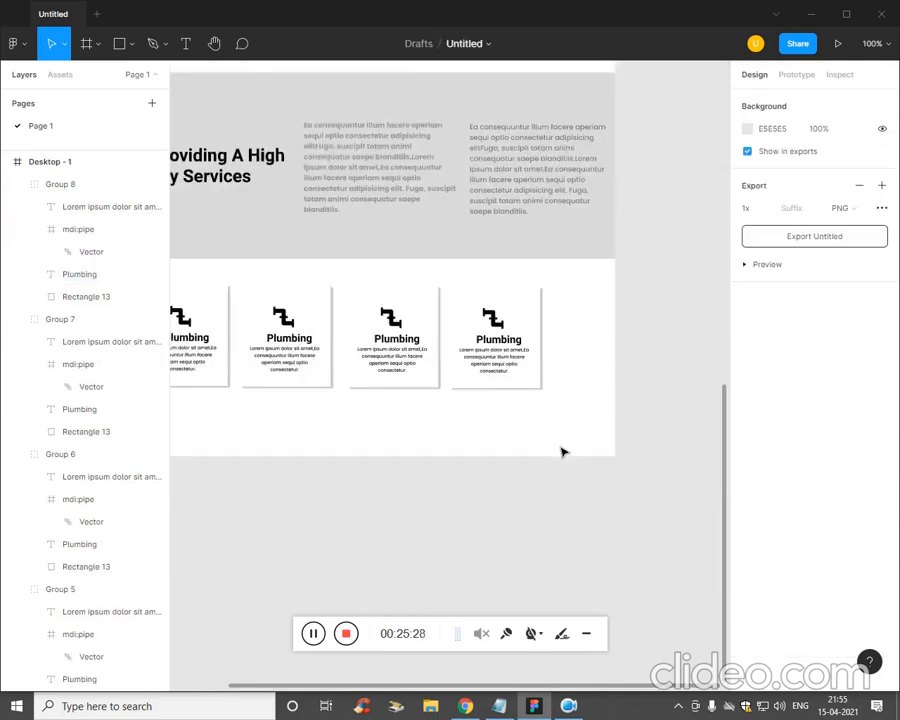
- Nudge the first card's Plumbing title 1 px left to match the other headings
scroll(526, 450, "left", 5)
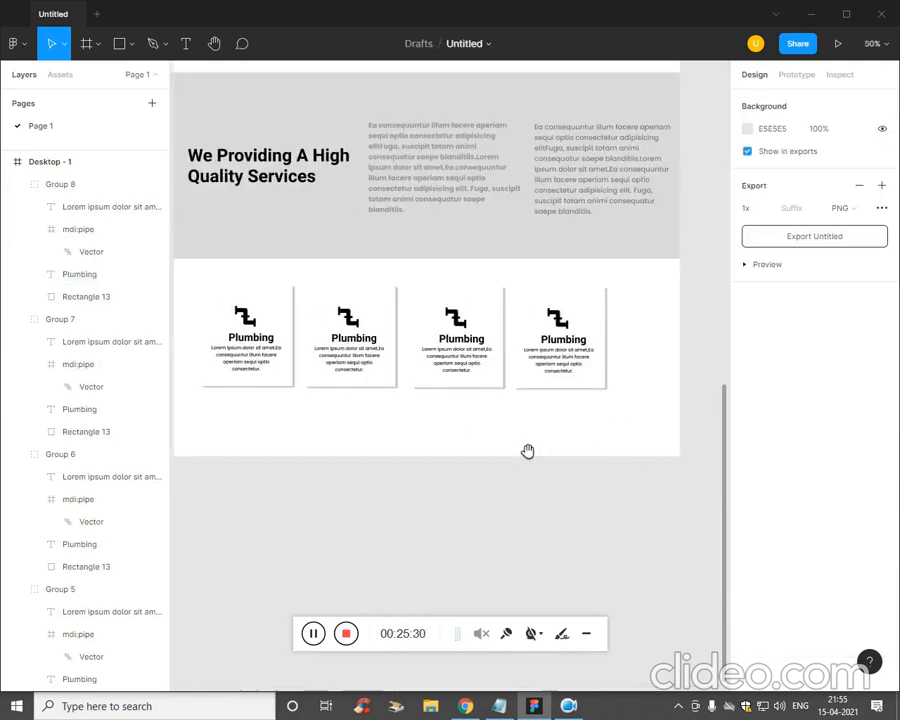
left_click(262, 357)
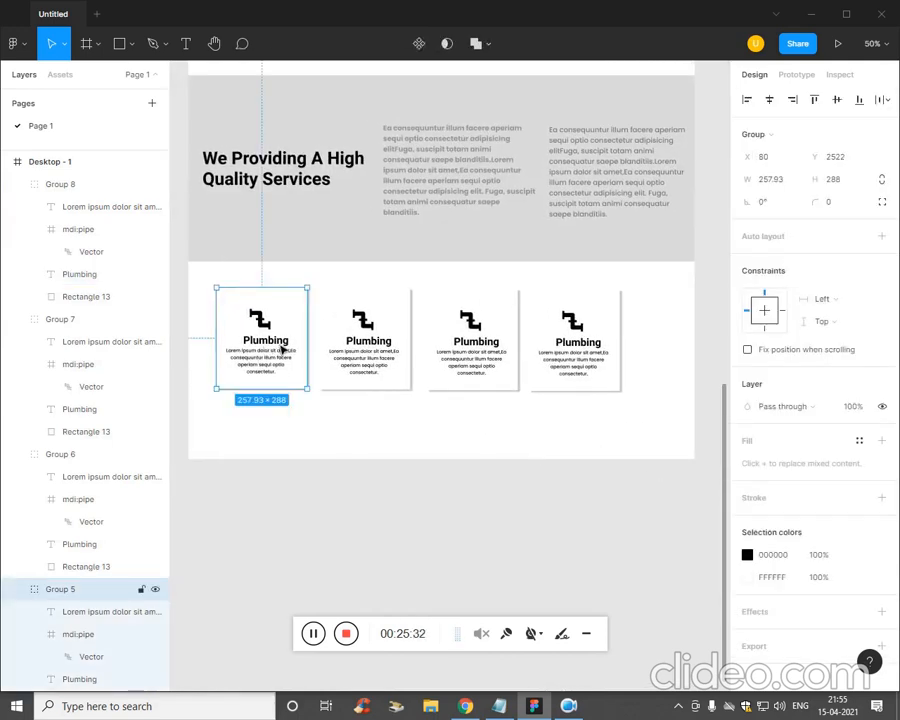
key("Escape")
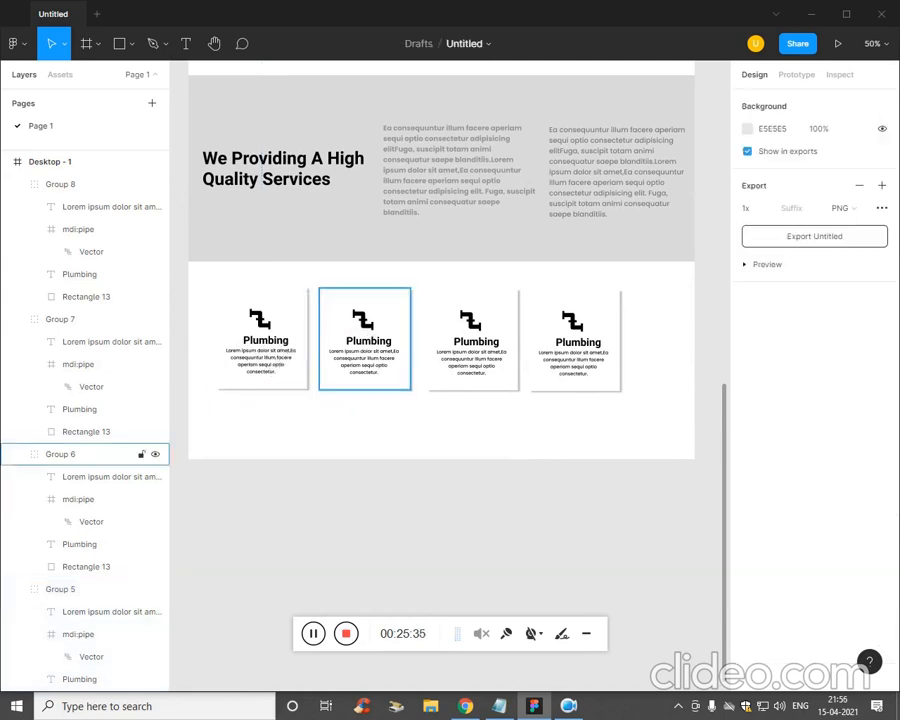
left_click(272, 310)
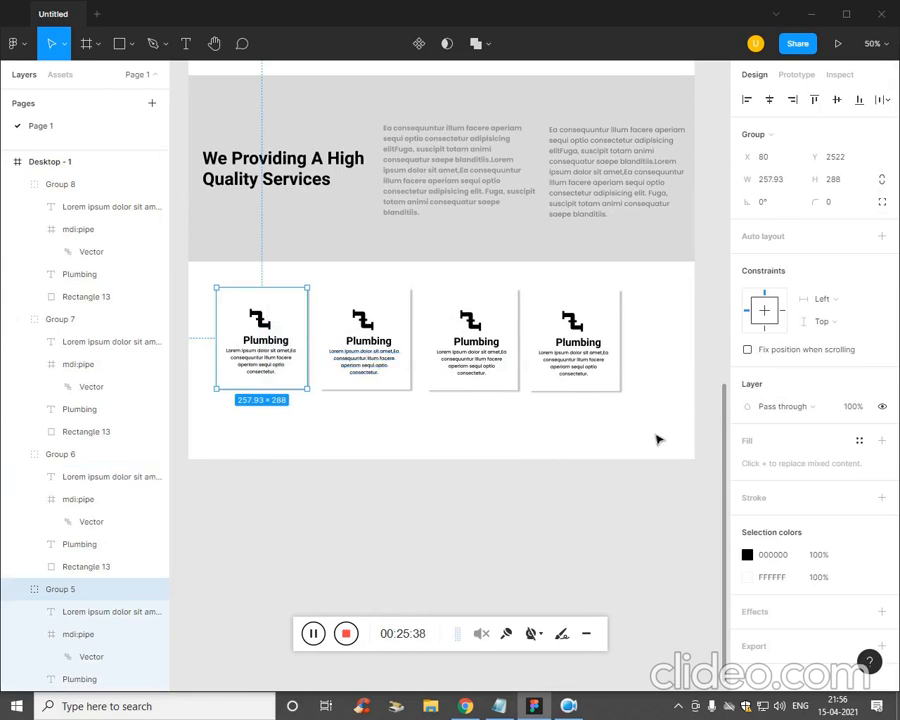
double_click(286, 344)
left_click_drag(287, 344, 284, 334)
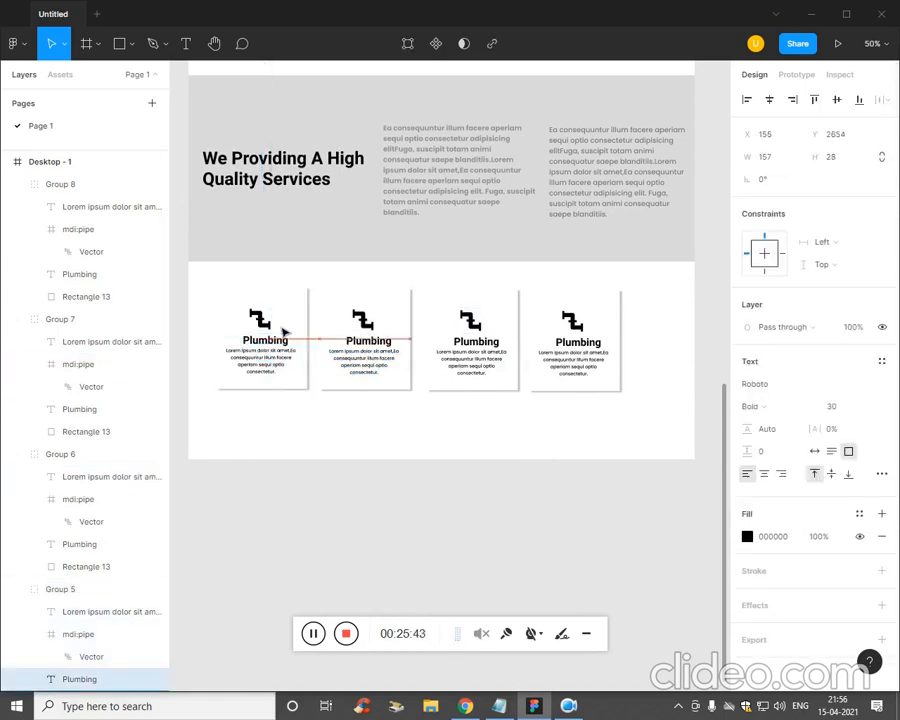
- Nudge the second card's Plumbing title one pixel left
key("Escape")
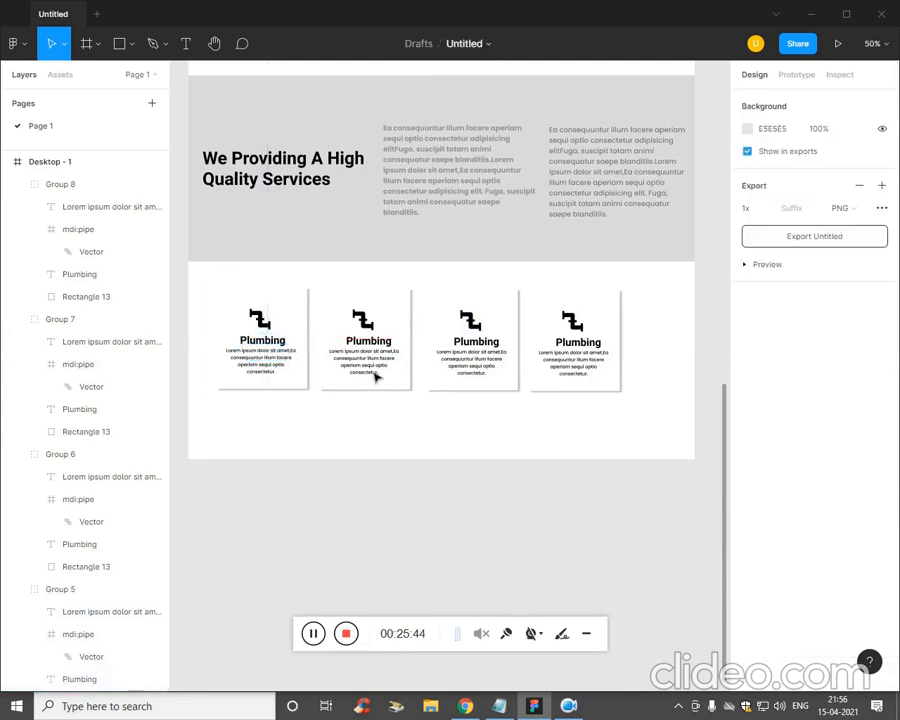
double_click(366, 344)
key("Left")
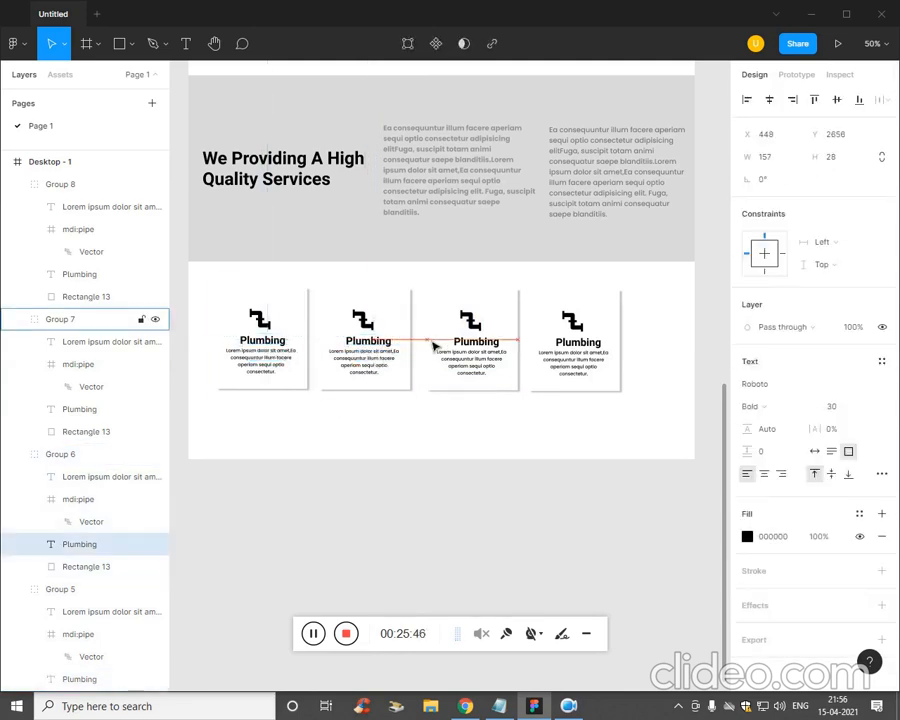
left_click(470, 346)
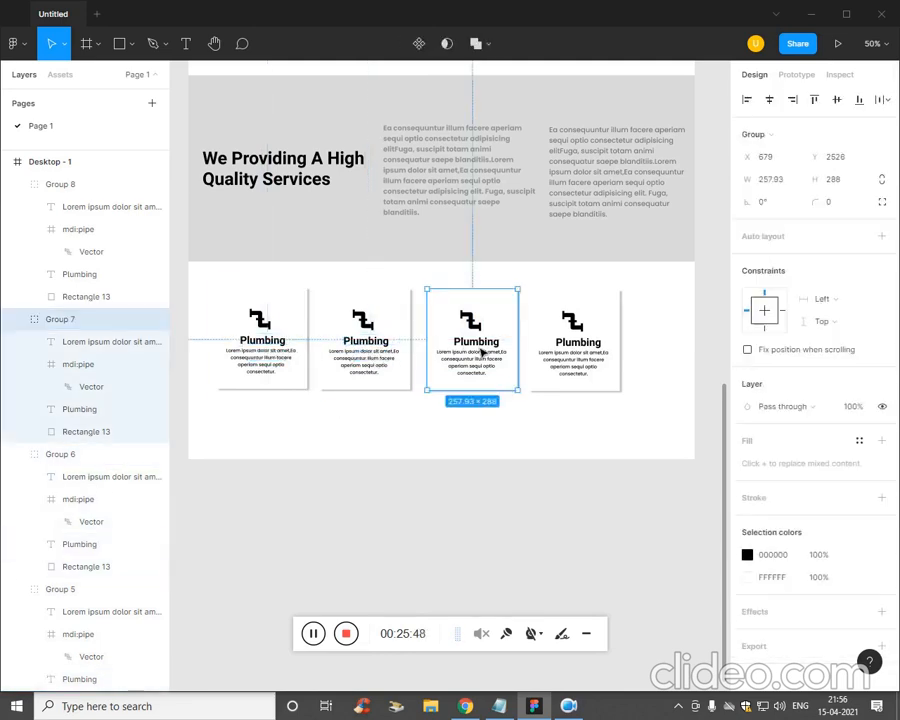
left_click(474, 342)
- Start comment drafts and a text box below the cards, then discard them
key("c")
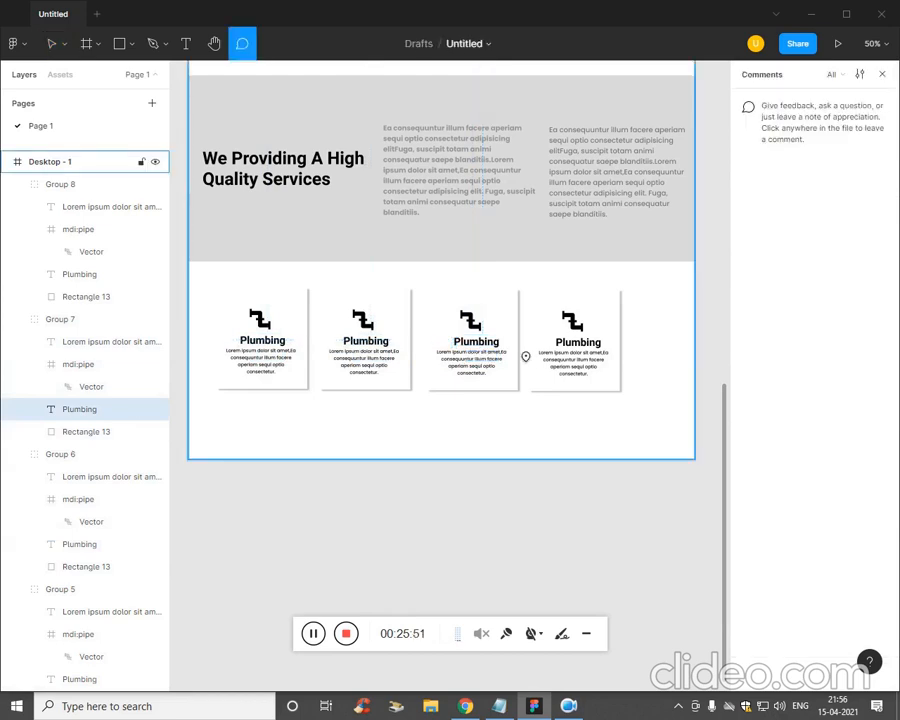
left_click(476, 352)
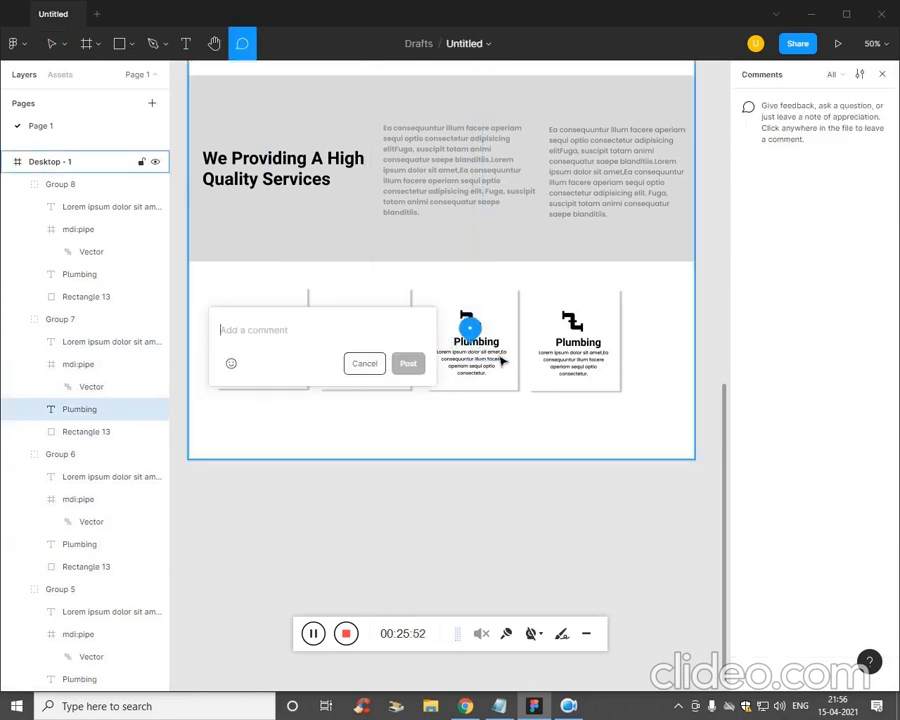
left_click(494, 363)
key("Escape")
left_click(456, 418)
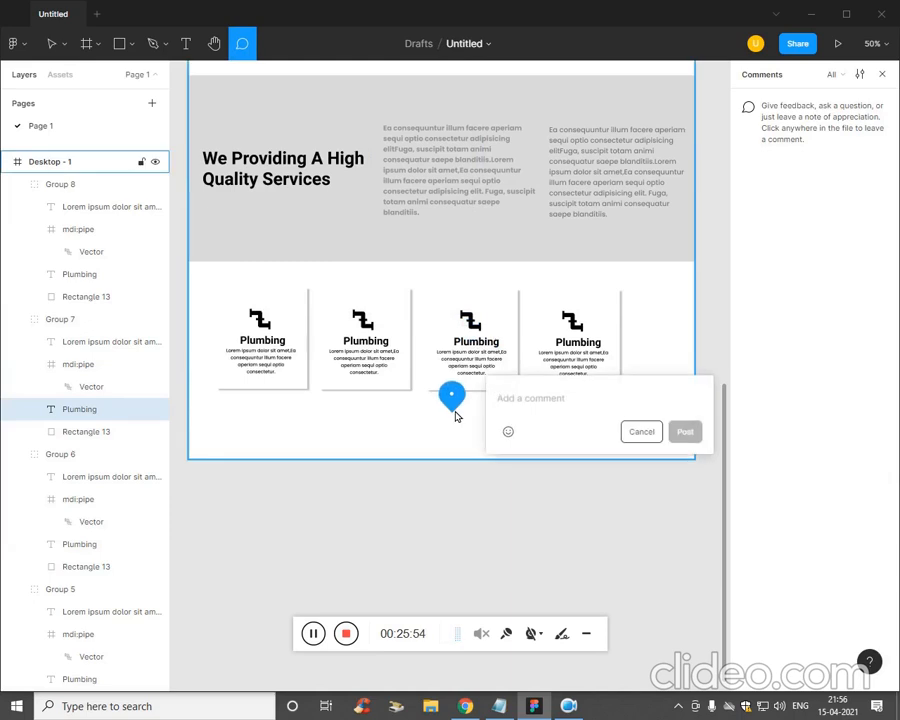
left_click(649, 469)
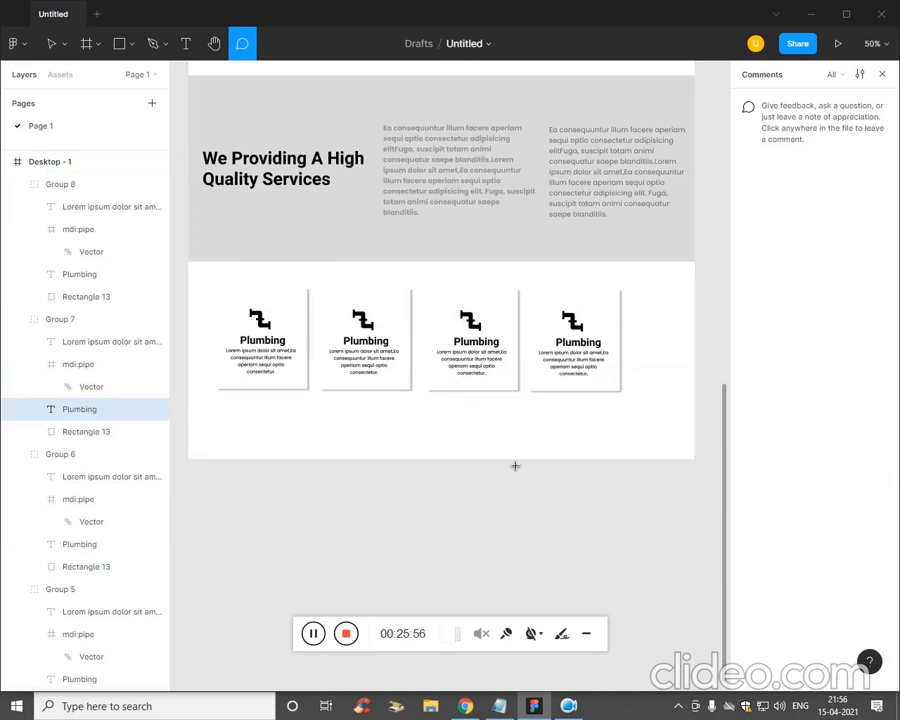
key("t")
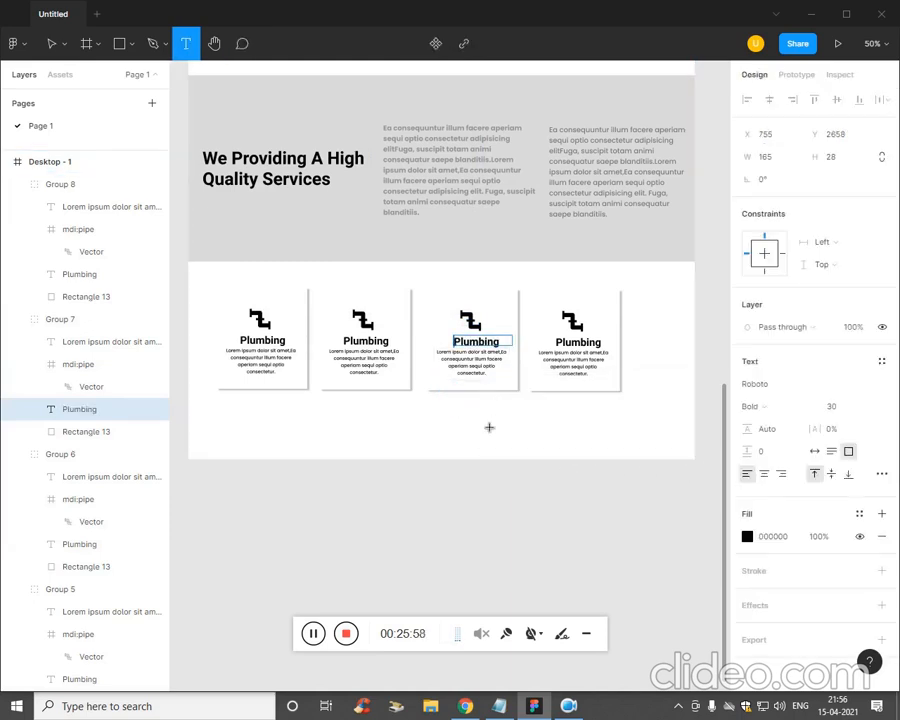
left_click(489, 427)
type("v")
key("BackSpace")
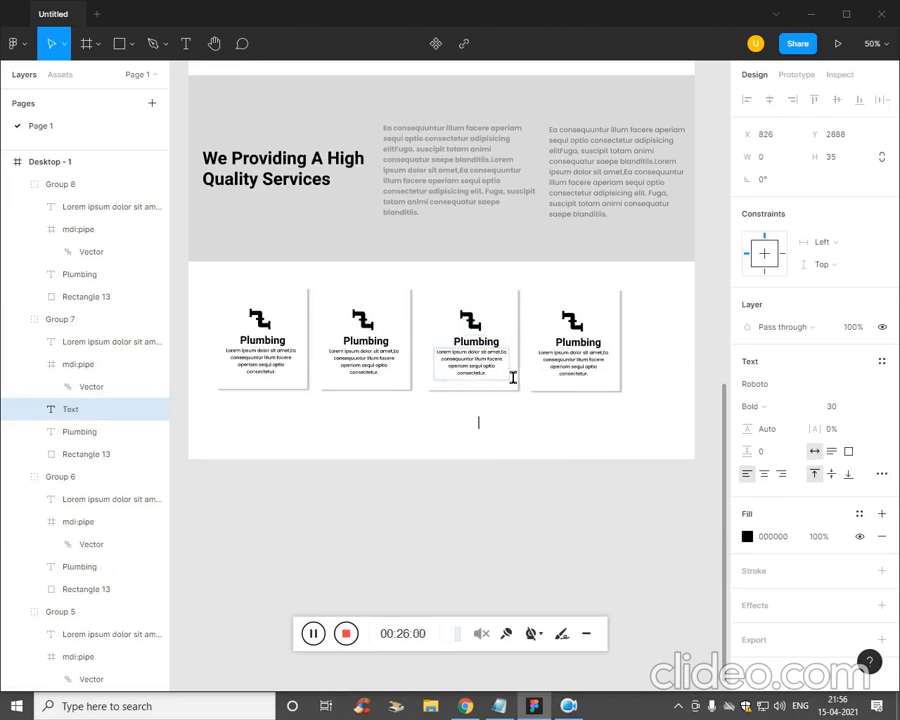
key("Escape")
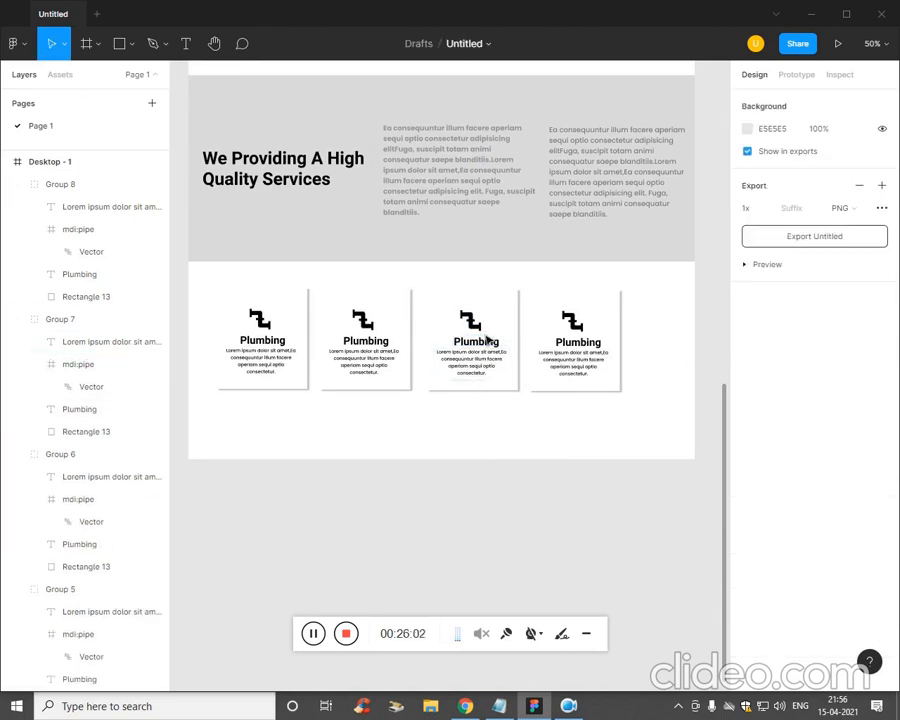
- Nudge the fourth and first cards' Plumbing titles into line with the others
left_click(490, 346)
left_click(490, 346)
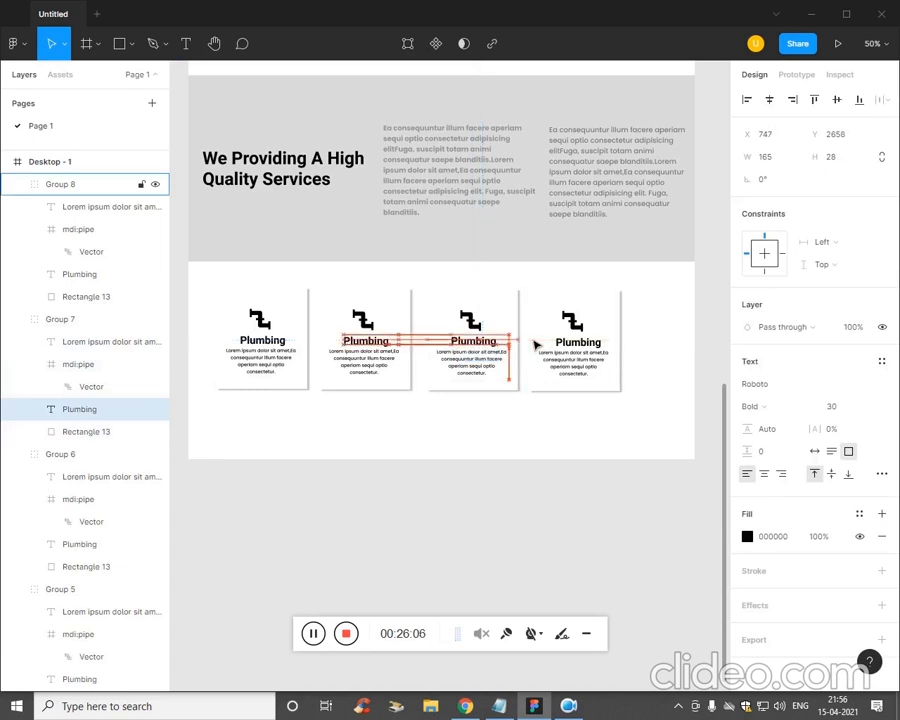
left_click(580, 346)
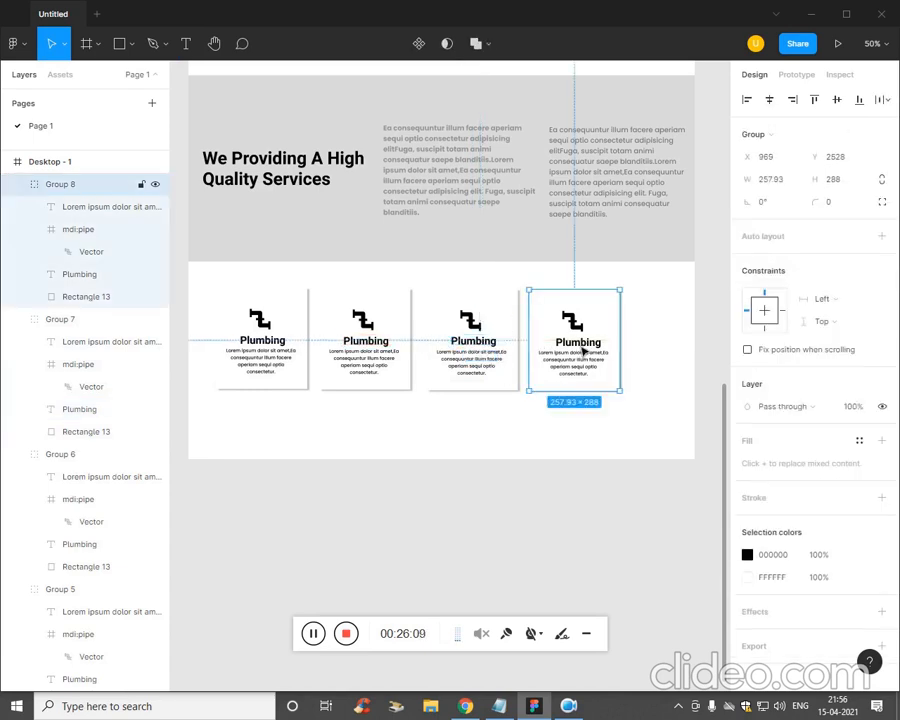
left_click(585, 345)
left_click_drag(600, 346, 601, 347)
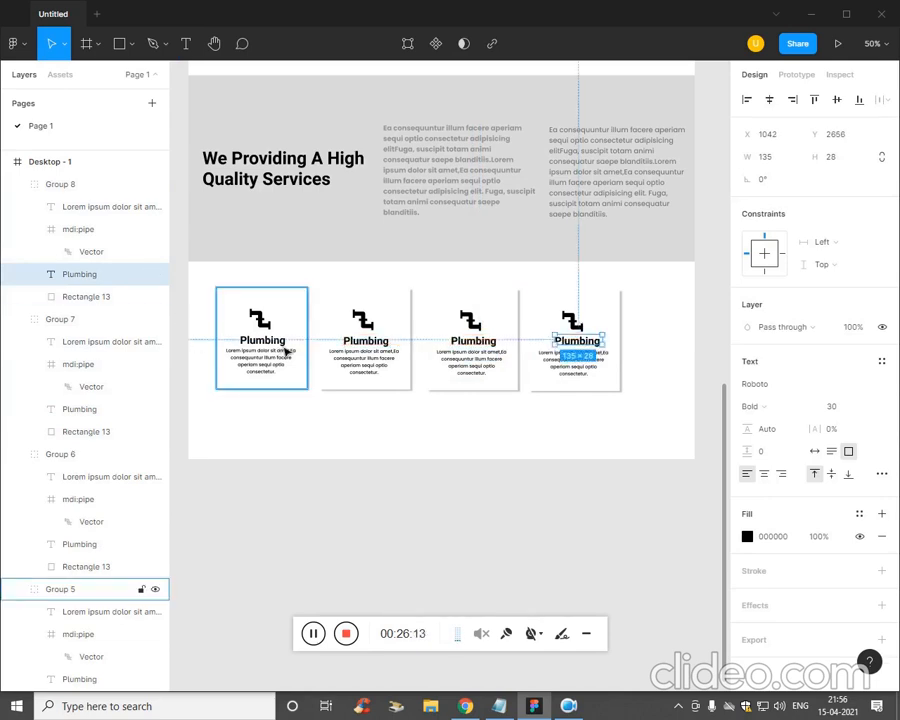
left_click_drag(285, 345, 295, 349)
left_click(370, 434)
- Enlarge all four Plumbing cards together
left_click_drag(640, 411, 229, 358)
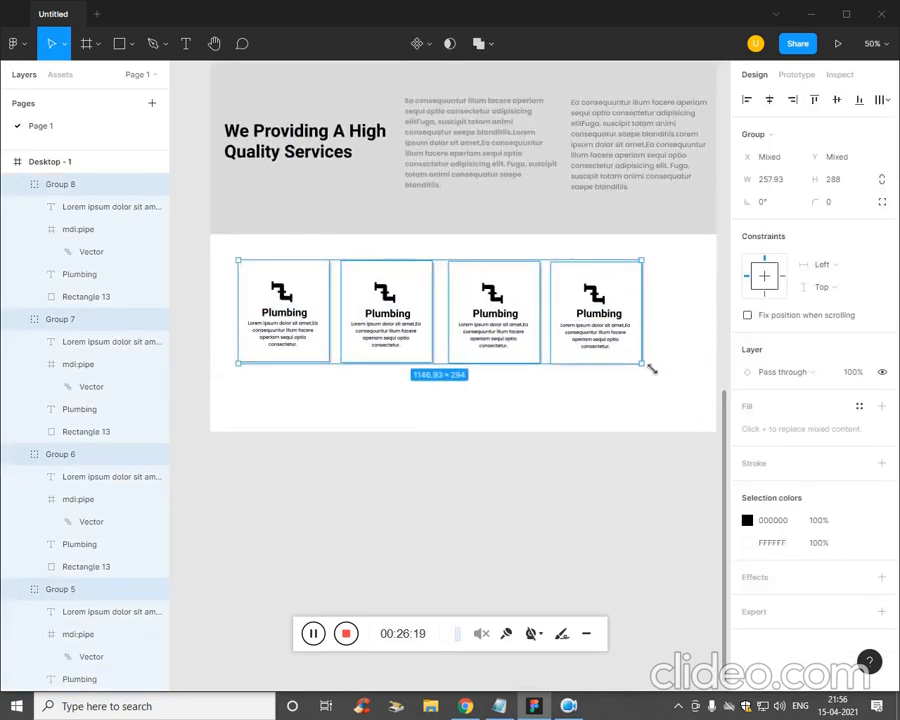
left_click_drag(656, 376, 688, 390)
left_click(634, 433)
- Group the services heading band and four cards, naming the group 'third'
scroll(634, 433, "down", 3)
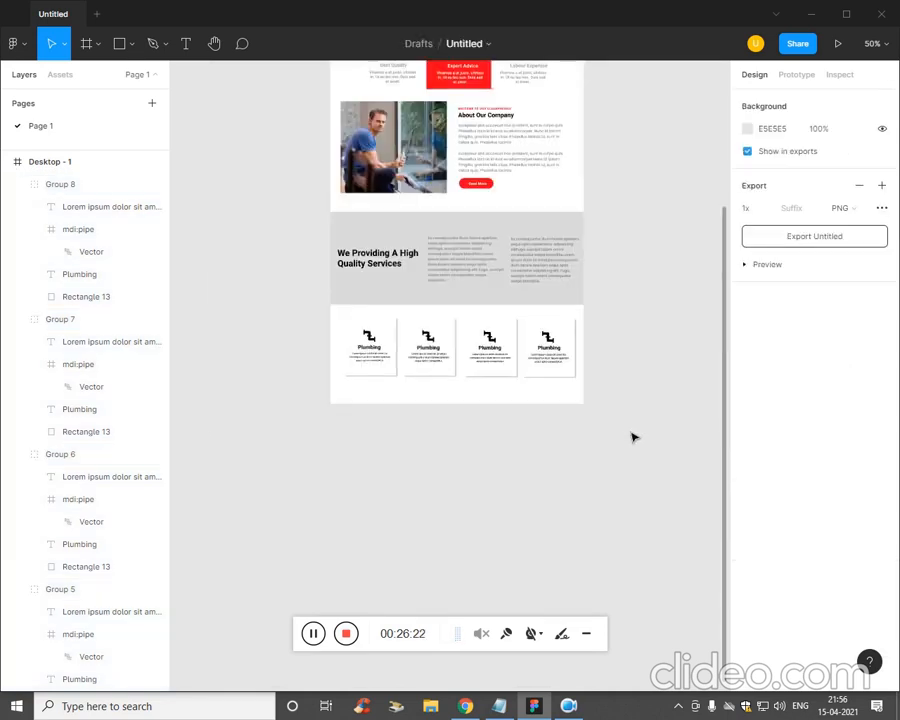
scroll(632, 436, "up", 3)
left_click_drag(632, 437, 538, 528)
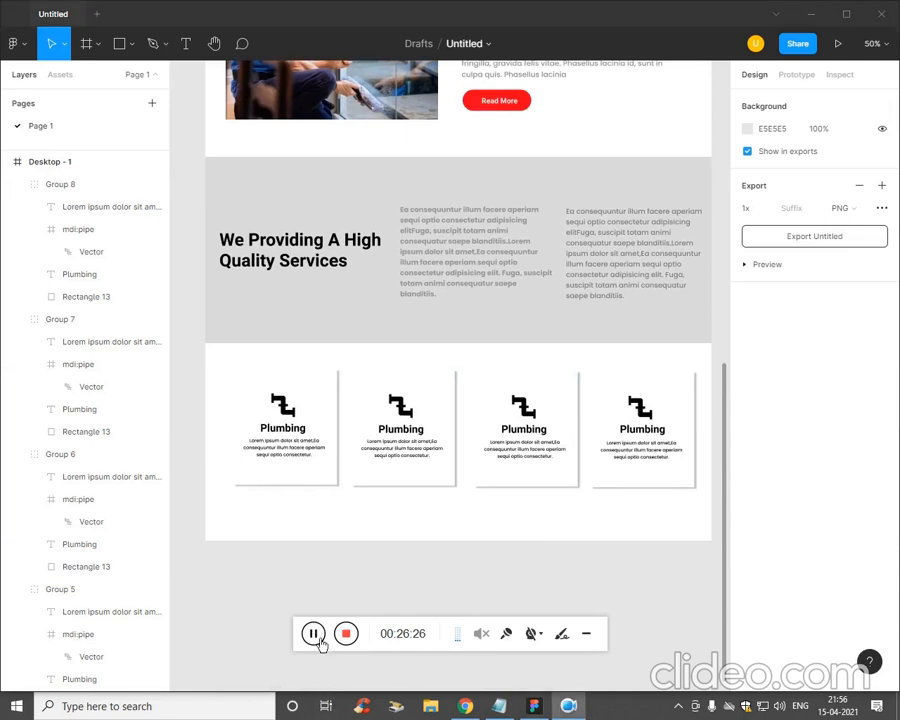
left_click_drag(710, 560, 286, 256)
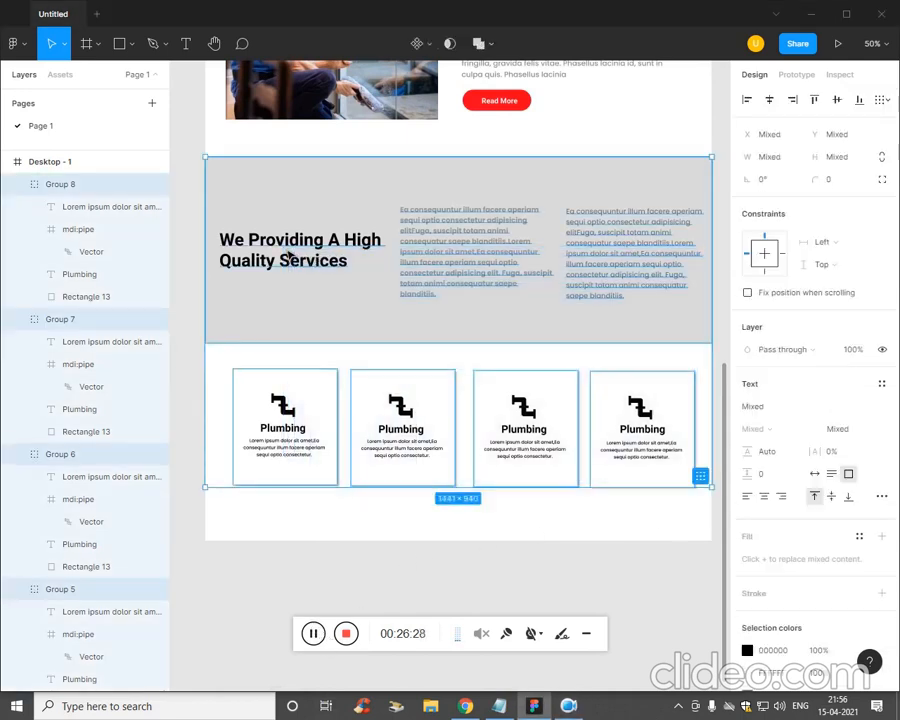
key("ctrl+g")
double_click(62, 185)
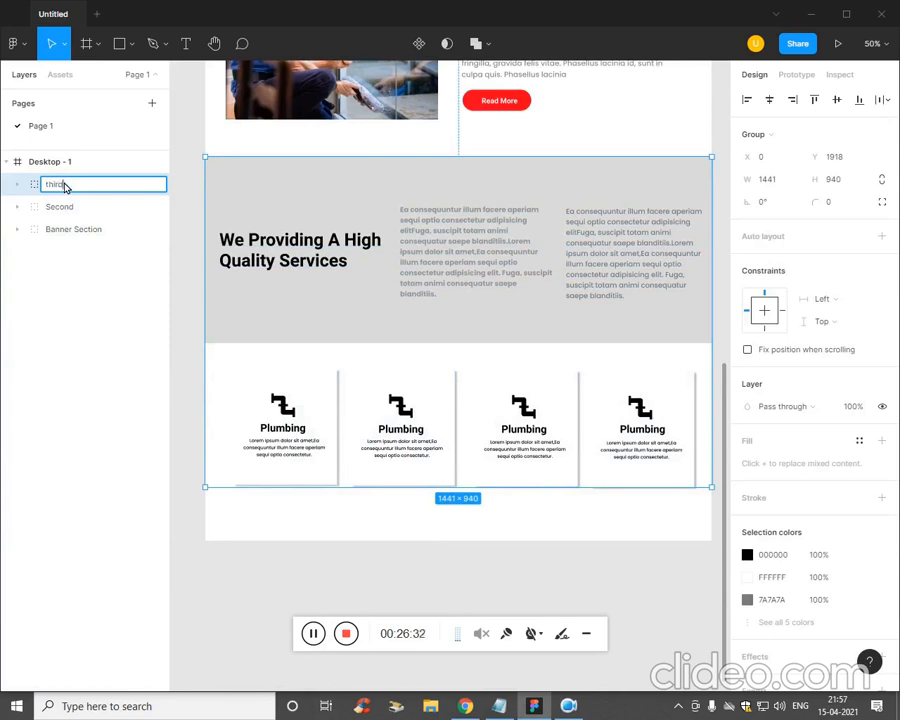
left_click(381, 577)
scroll(326, 610, "down", 2)
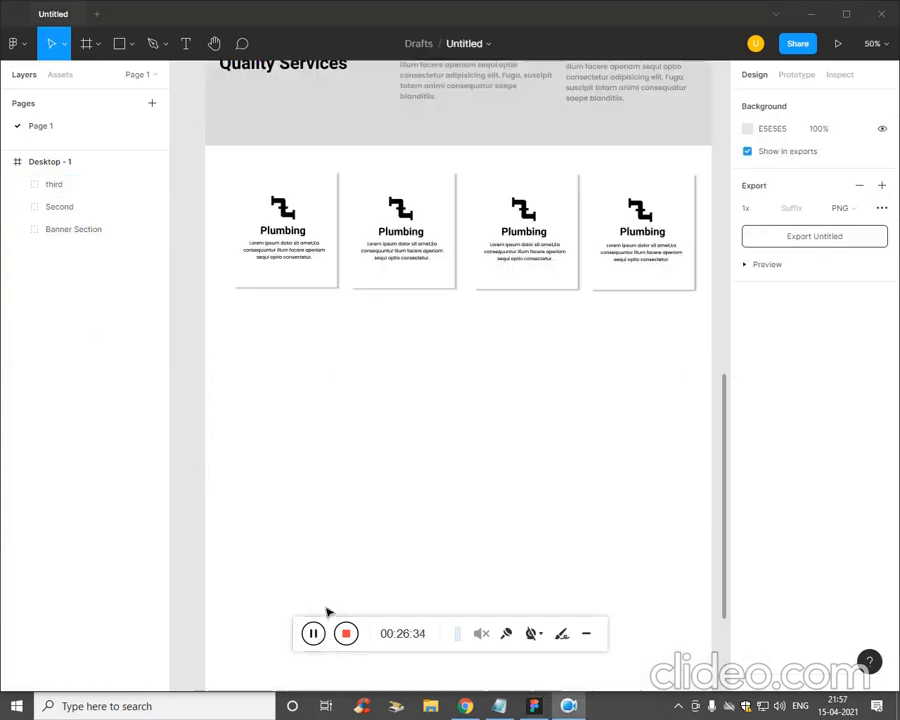
- Draw a full-width rectangle below the Plumbing cards and fill it with the room photo z3
left_click(131, 44)
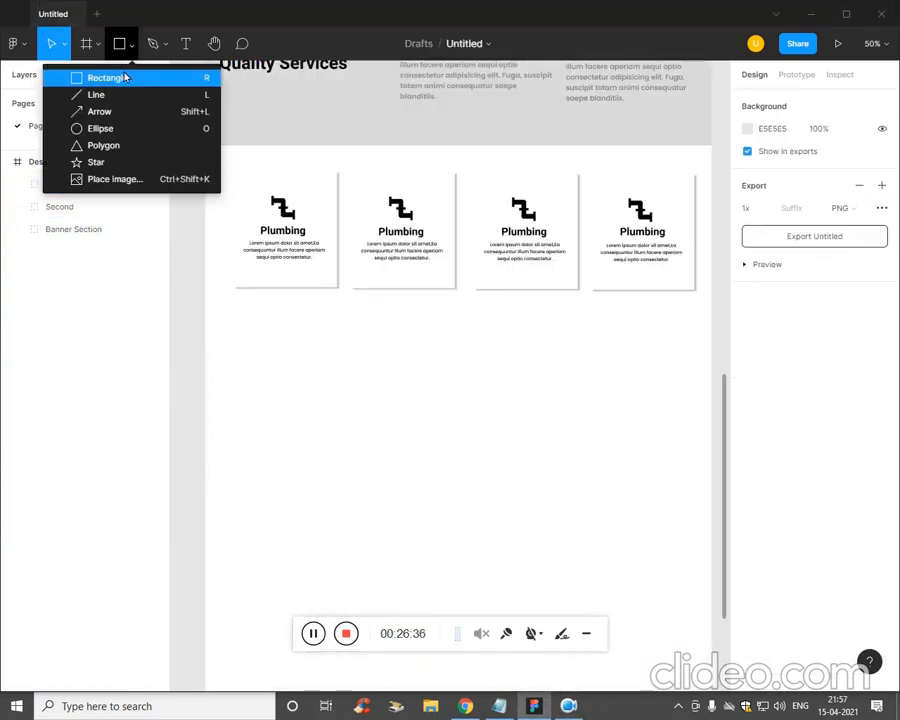
left_click(120, 77)
mouse_move(207, 332)
left_mouse_down()
mouse_move(603, 508)
mouse_move(703, 510)
mouse_move(711, 522)
left_mouse_up()
left_click(131, 44)
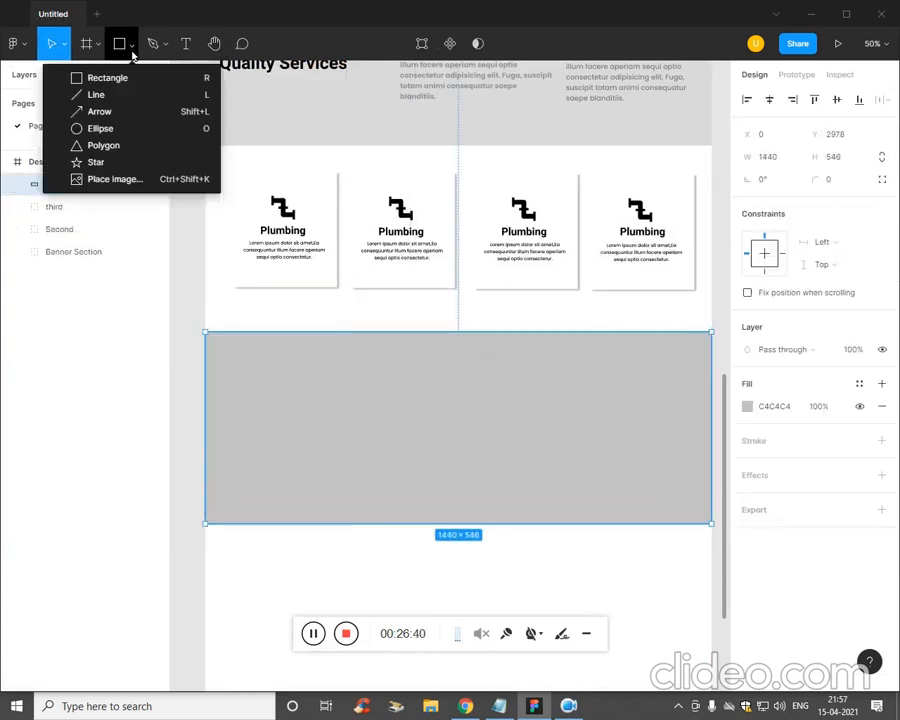
left_click(111, 181)
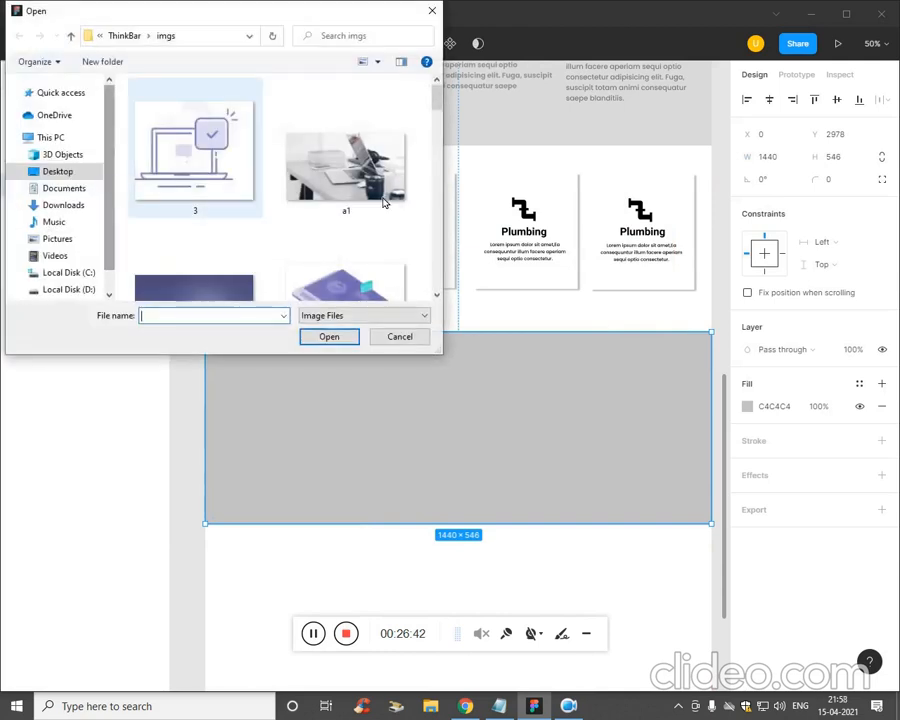
left_click_drag(431, 103, 438, 275)
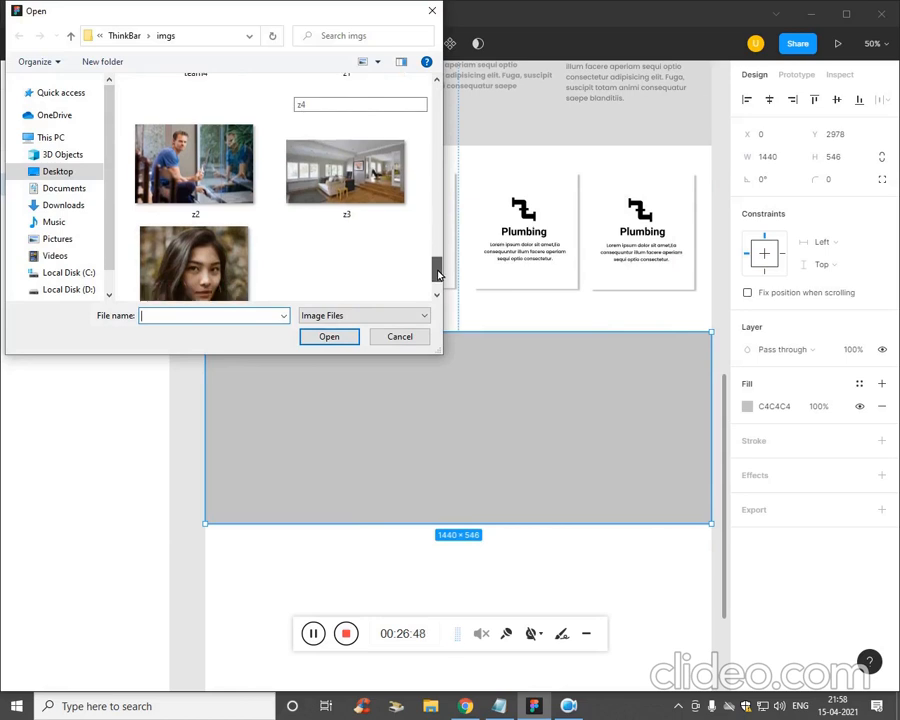
left_click(364, 200)
left_click(329, 339)
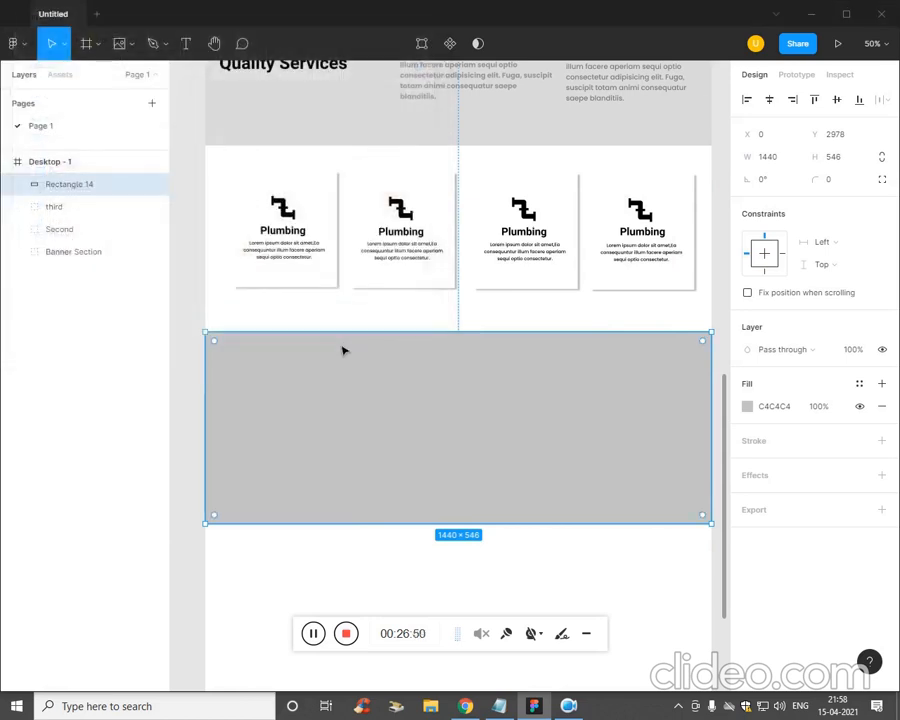
left_click(348, 404)
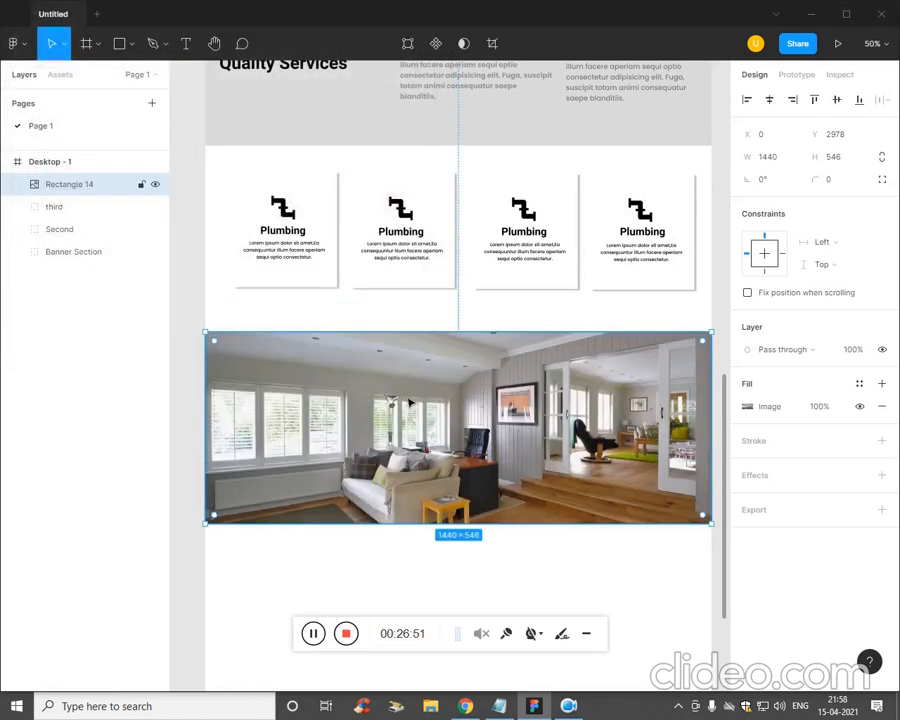
- Stretch the room-photo banner taller
left_click_drag(645, 525, 645, 582)
double_click(628, 556)
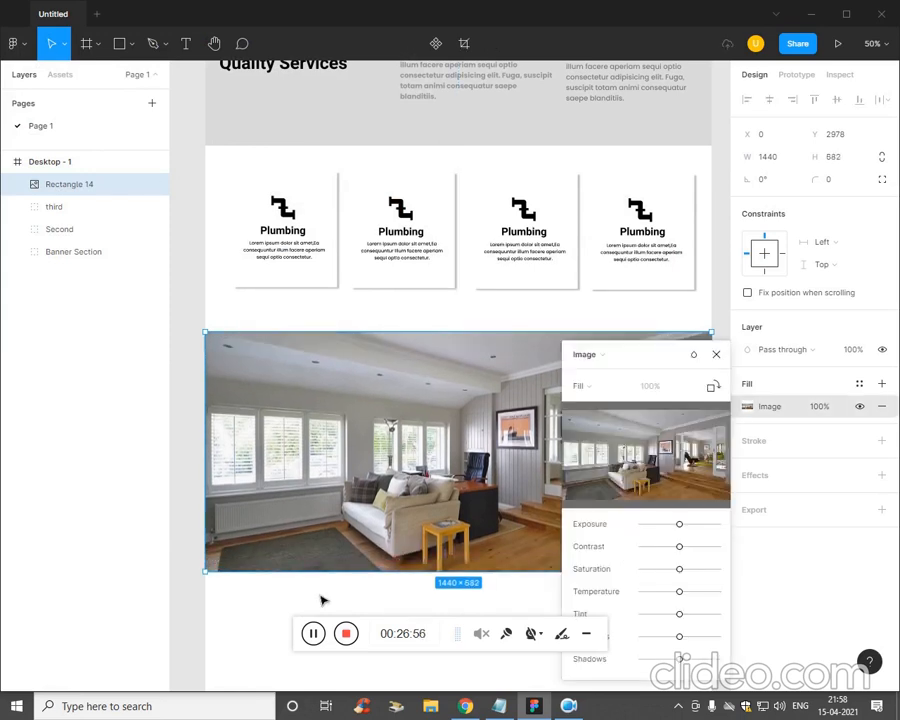
left_click(122, 44)
key("Escape")
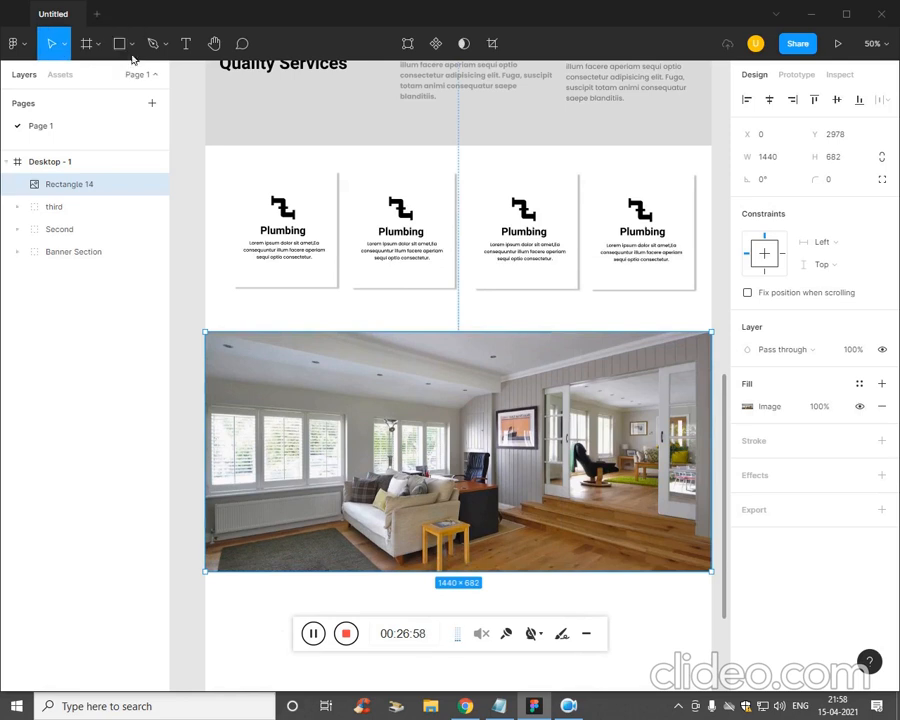
left_click(131, 44)
key("Escape")
- Cover the photo with an overlay rectangle filled 0E0D0D at 62% opacity
left_click(118, 43)
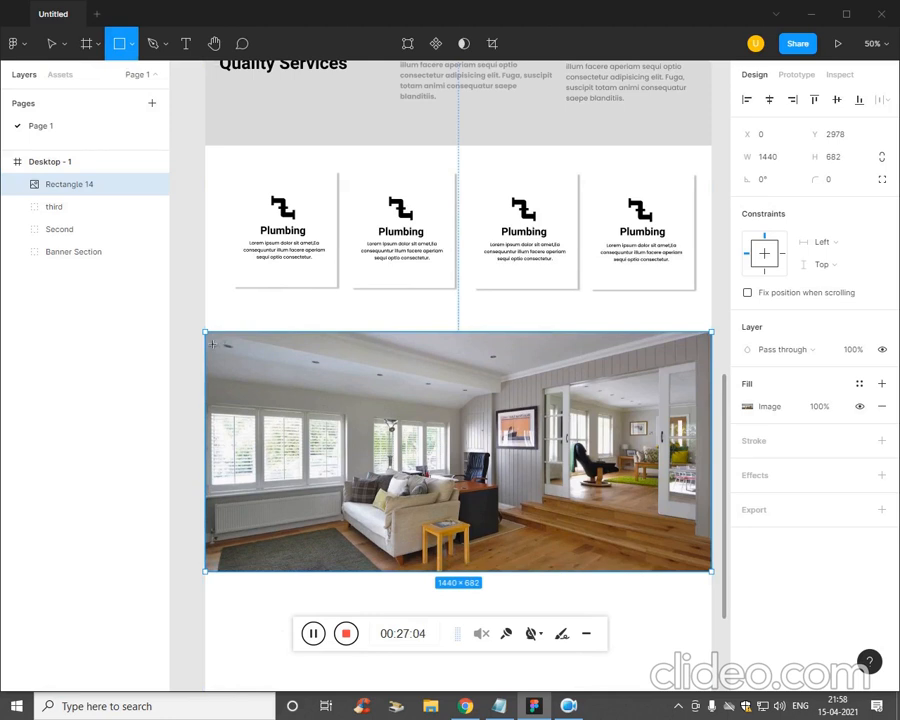
left_click_drag(206, 334, 610, 580)
scroll(616, 574, "left", 3)
scroll(616, 574, "down", 1)
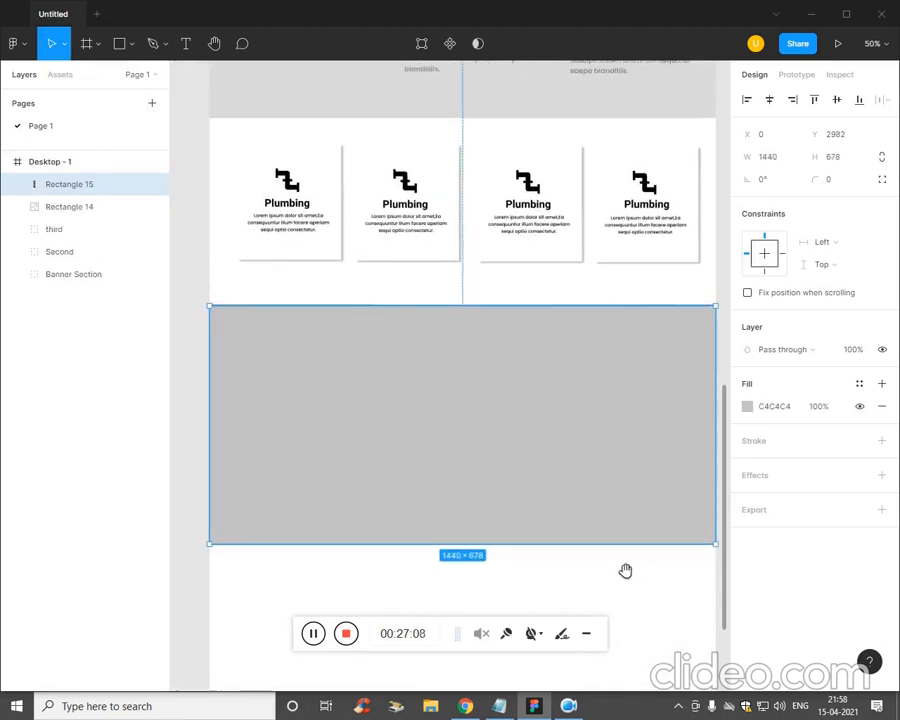
left_click(747, 407)
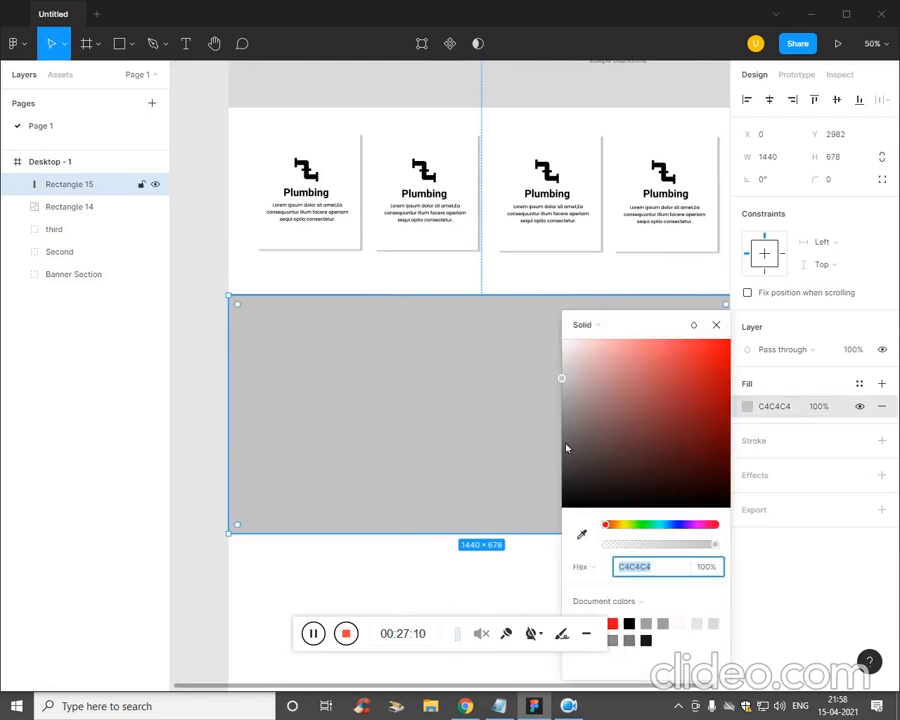
left_click_drag(566, 448, 565, 499)
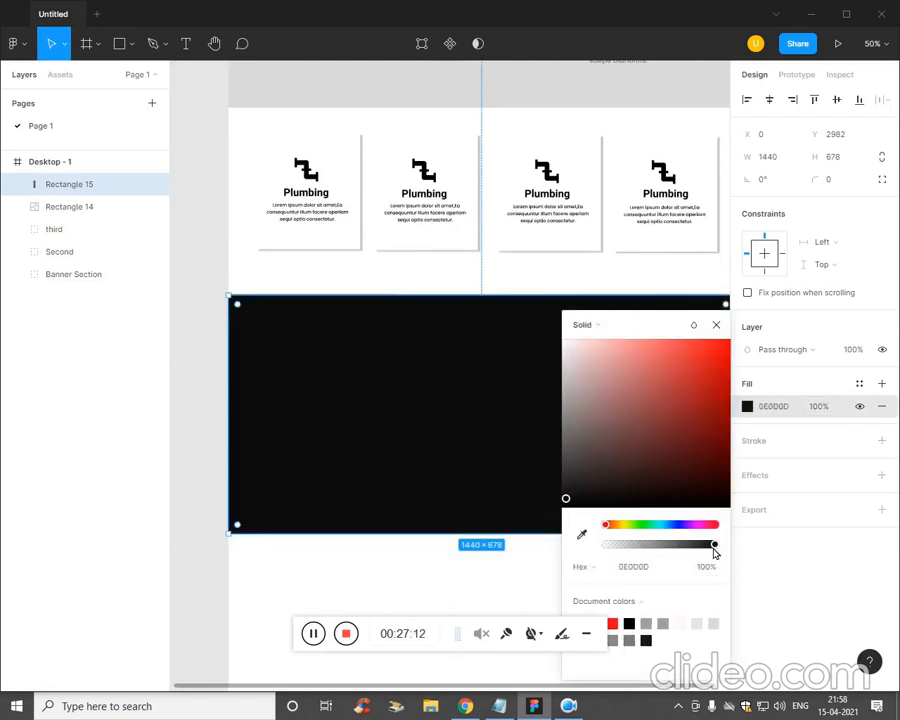
left_click_drag(715, 546, 675, 556)
left_click(520, 566)
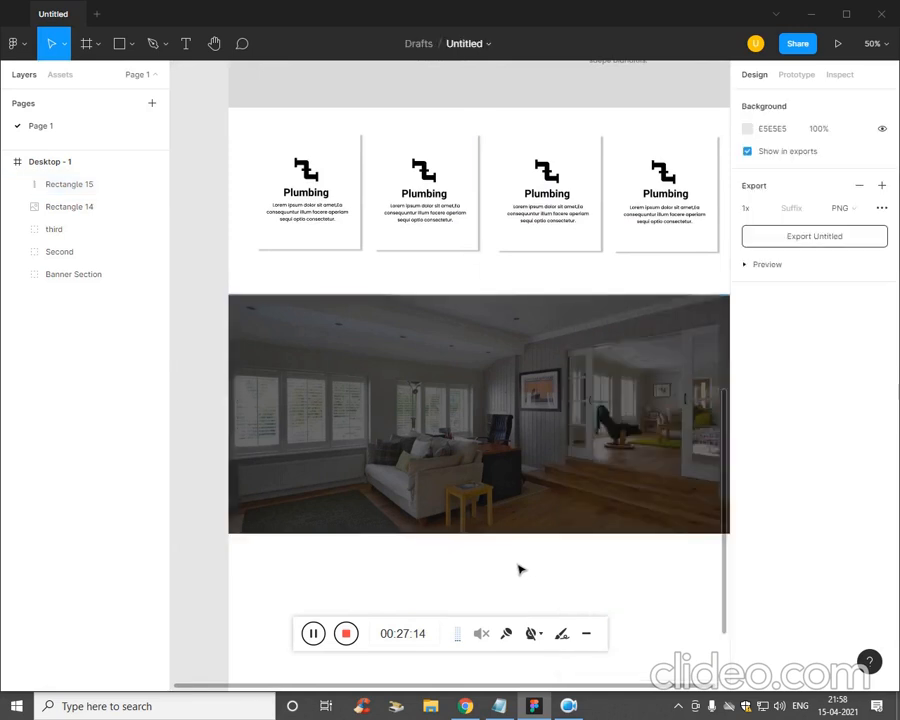
- In Notepad, select the two-line heading 'Professional Cleaning Services Provider'
scroll(534, 548, "down", 1)
scroll(534, 548, "right", 1)
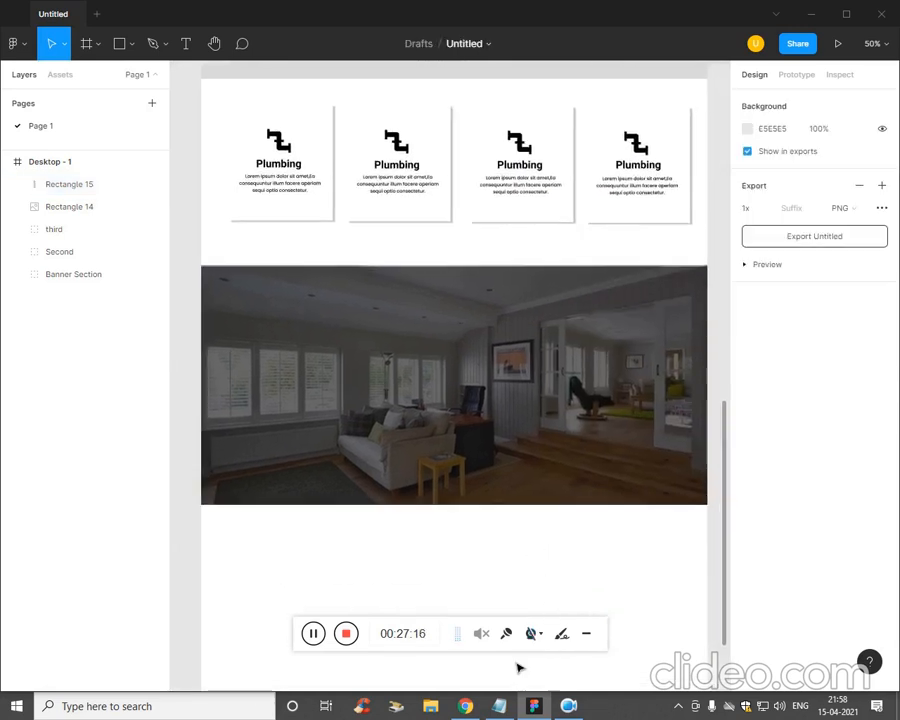
left_click(498, 706)
left_click(703, 244)
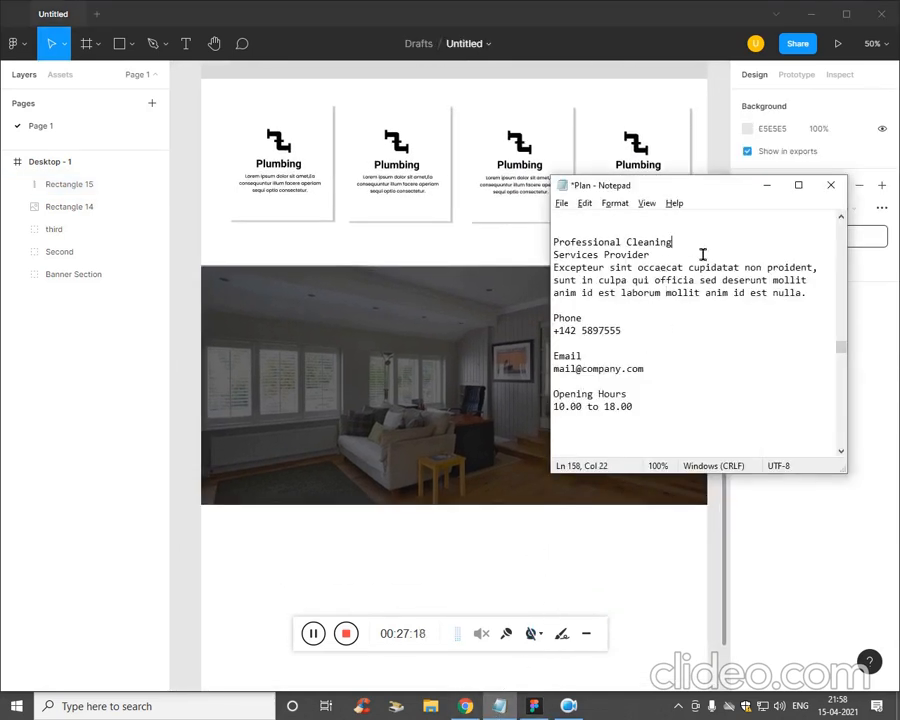
left_click_drag(700, 244, 556, 244)
left_click(665, 256)
left_click(555, 242, "shift")
key("ctrl+c")
- Paste the heading as text onto the banner and make it white (FFFFFF)
left_click(341, 414)
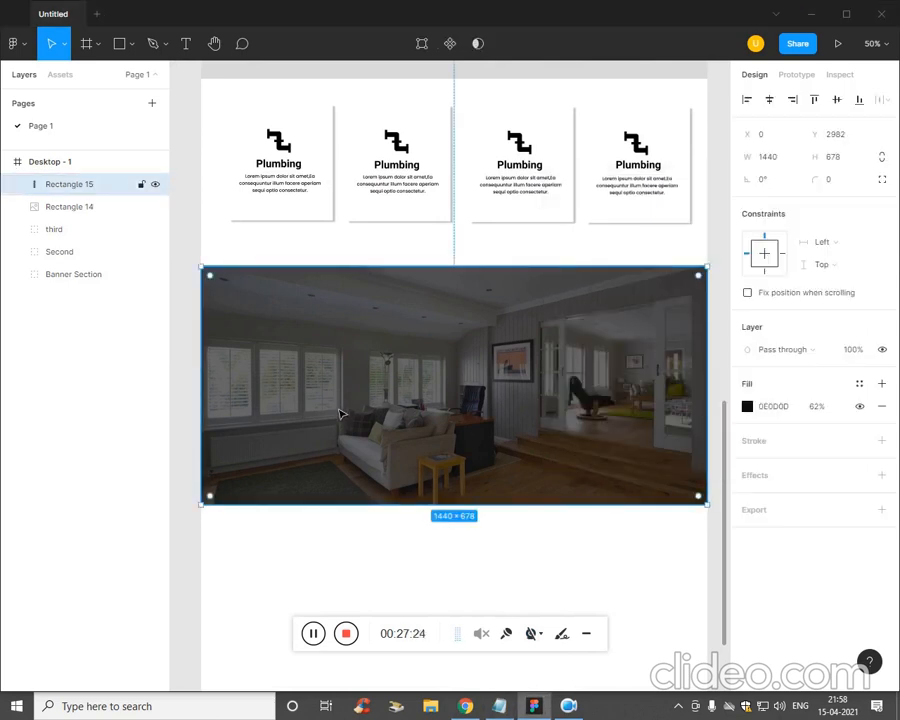
key("t")
left_click(252, 344)
key("ctrl+v")
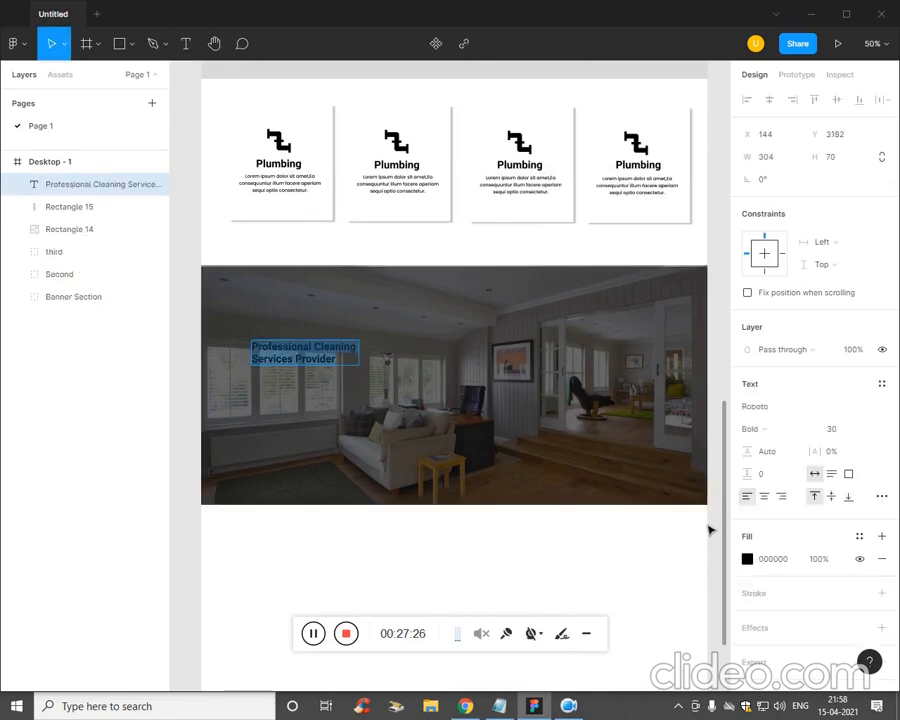
left_click(747, 559)
left_click_drag(653, 486, 562, 338)
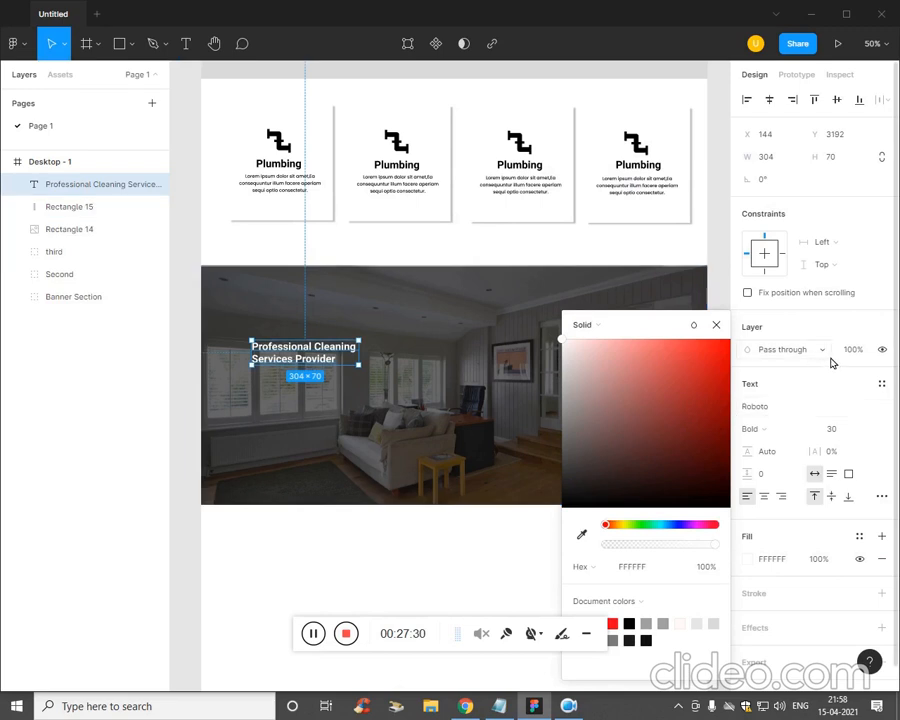
- Enlarge the heading to size 51, move it up-left, and set paragraph spacing 10
left_click(840, 430)
key("Up")
key("Up")
key("Up")
key("Up")
key("Up")
key("Up")
key("Up")
key("Up")
key("Up")
key("Up")
key("Up")
key("Up")
key("Up")
key("Up")
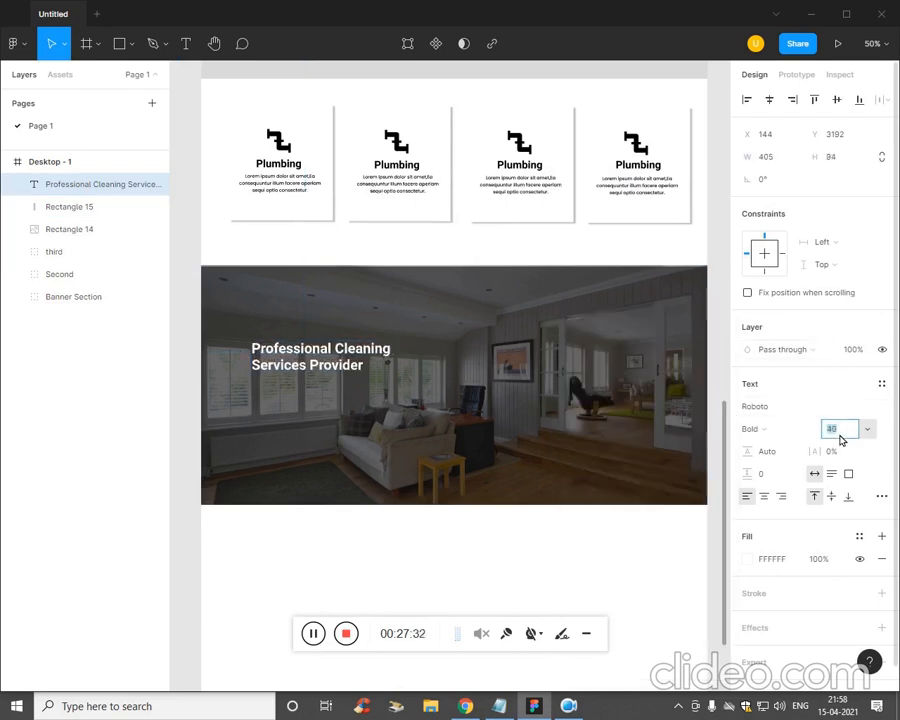
key("Up")
key("Up")
key("Up")
key("Up")
key("Up")
key("Up")
key("Up")
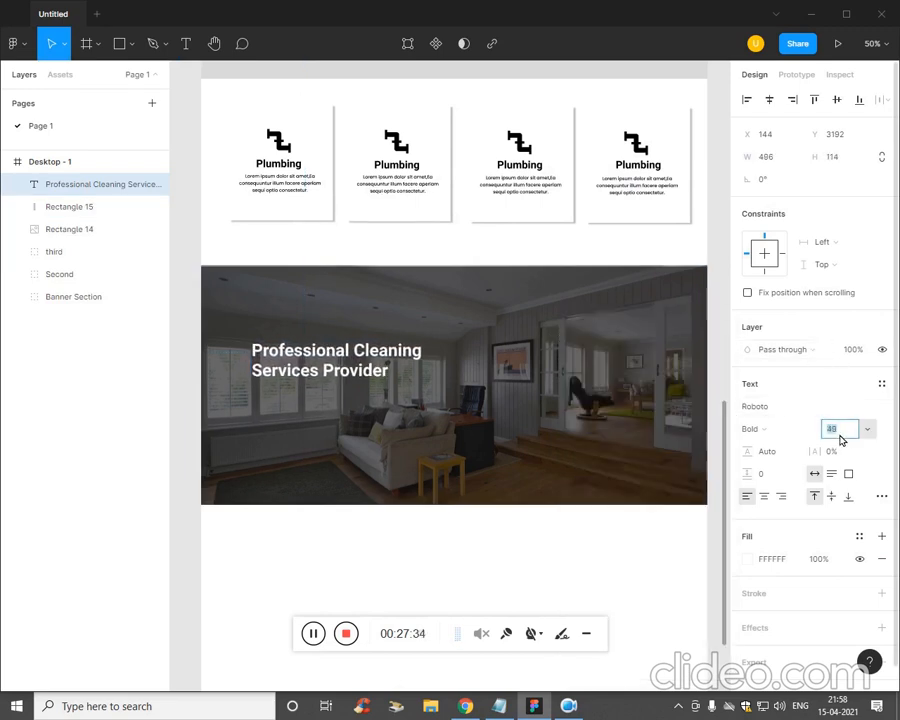
left_click(590, 567)
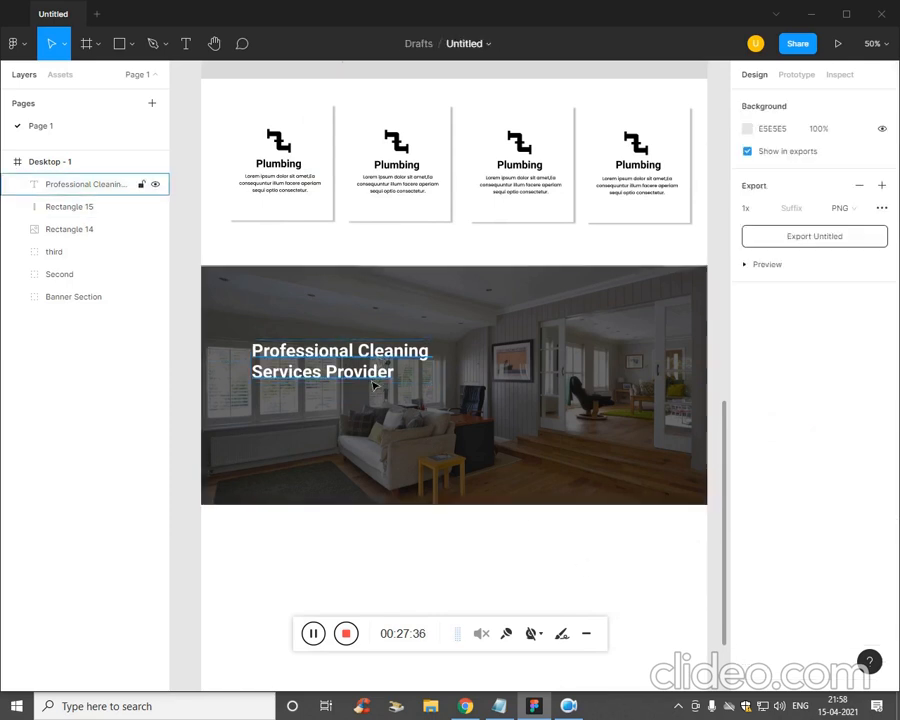
mouse_move(378, 388)
left_mouse_down()
mouse_move(354, 366)
mouse_move(369, 370)
left_mouse_up()
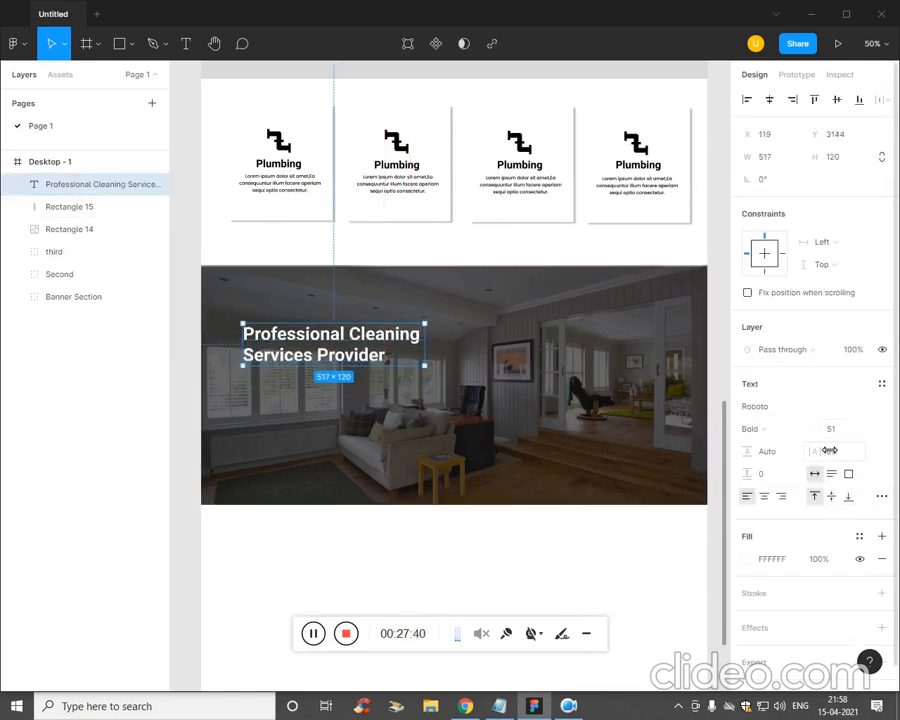
left_click(776, 472)
type("10")
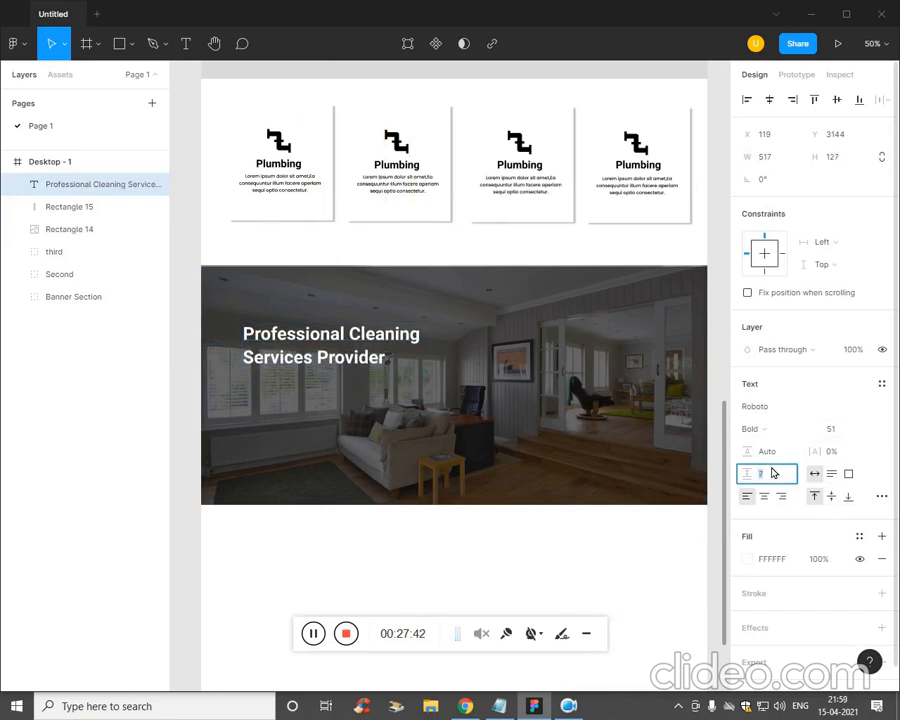
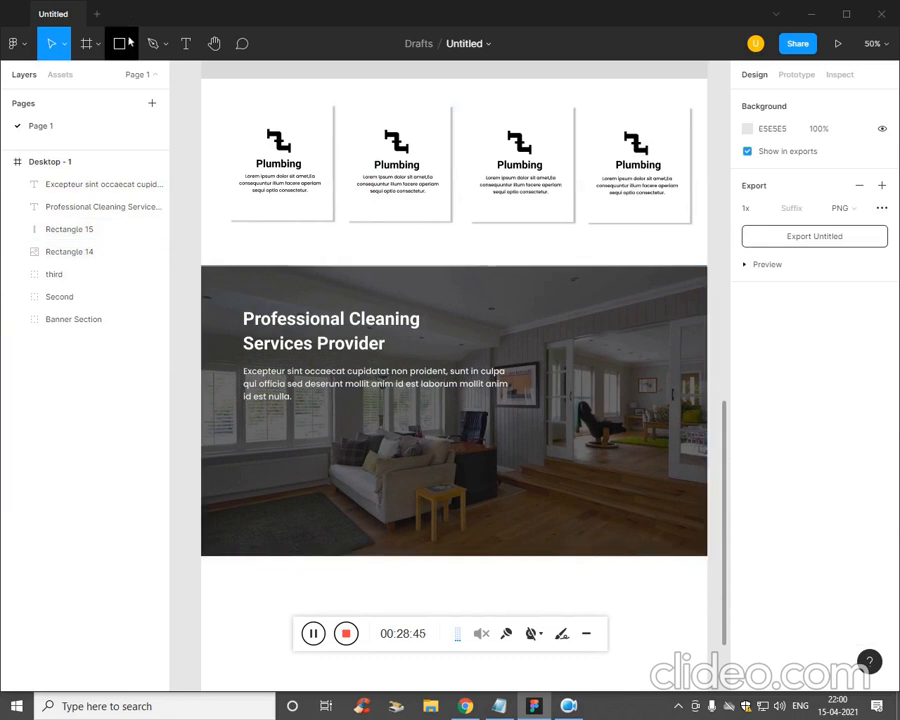
- Pick the Rectangle tool
left_click(140, 76)
- Draw a 287×262 grey box in the banner's lower left
left_click_drag(245, 426, 348, 523)
left_click(499, 706)
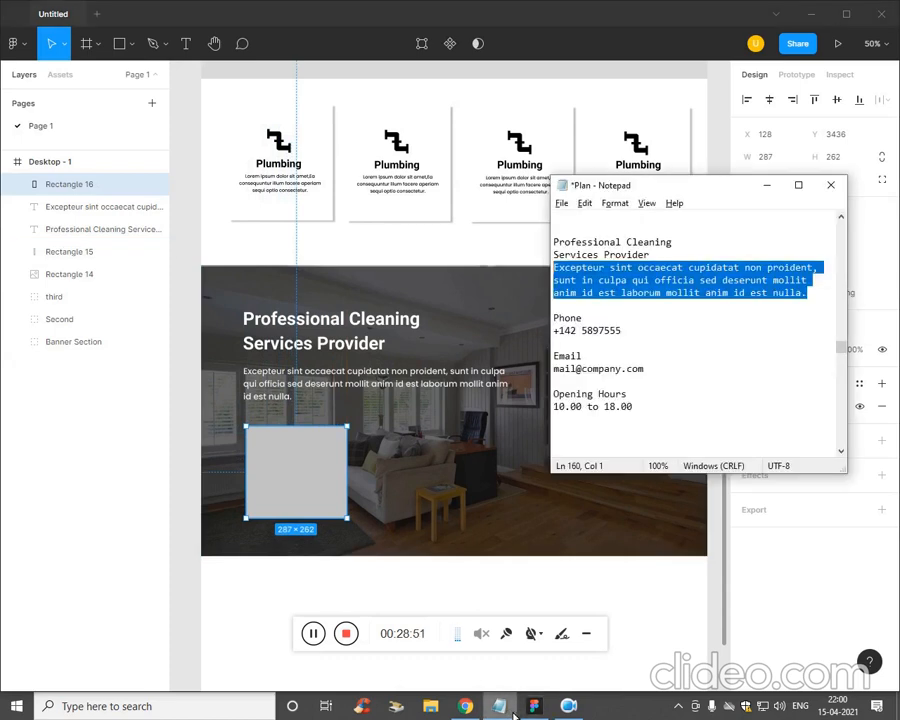
left_click(599, 321)
left_click(283, 497)
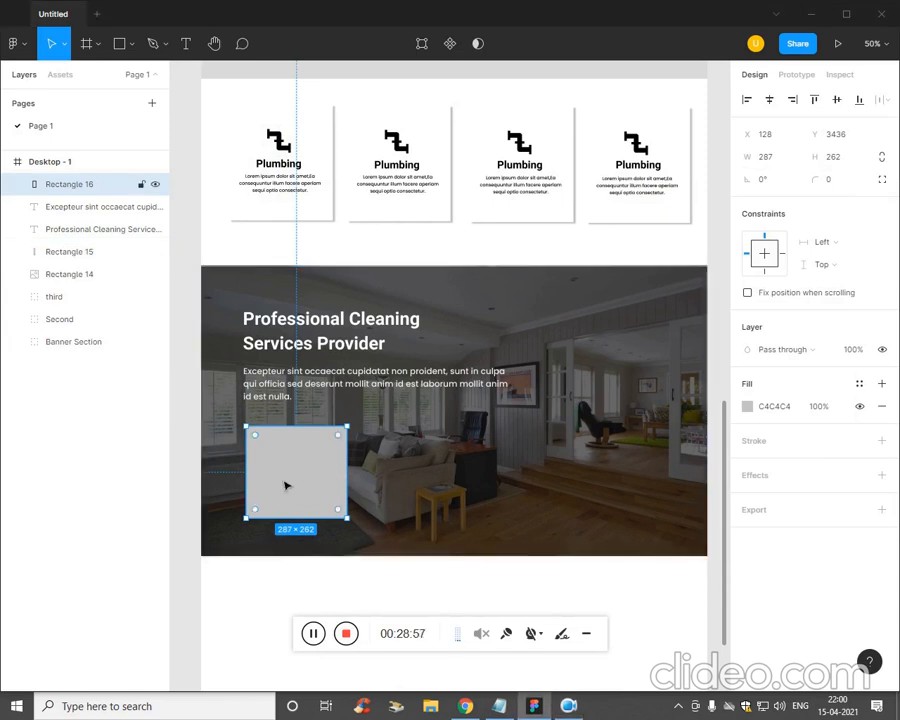
- Add a 'Phone' text label inside the box and centre it horizontally
left_click(380, 540)
key("t")
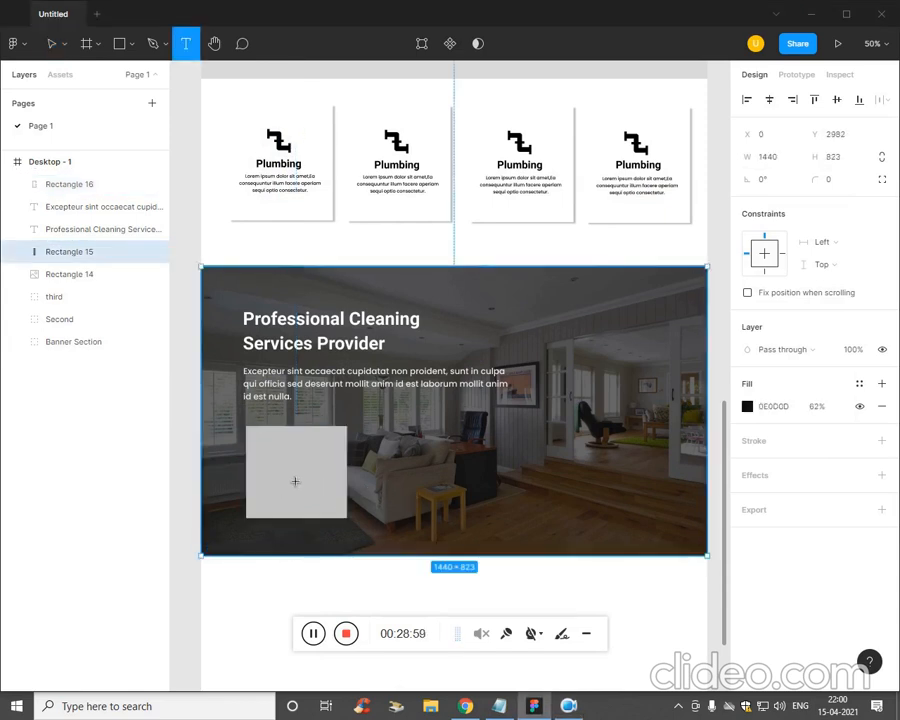
left_click(281, 485)
type("Phone")
key("Escape")
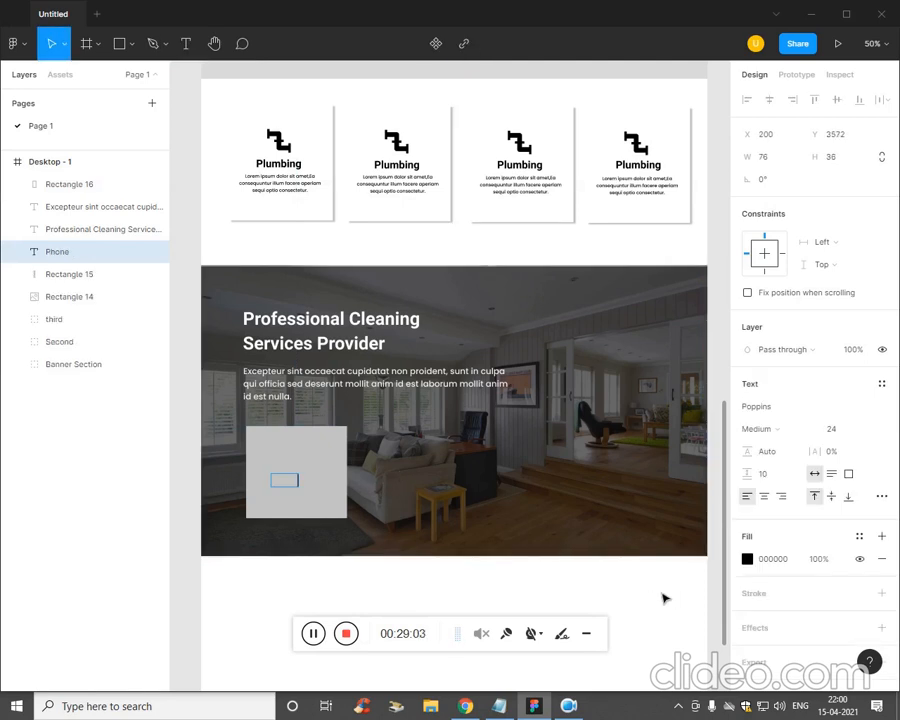
left_click_drag(47, 258, 114, 184)
left_click(747, 558)
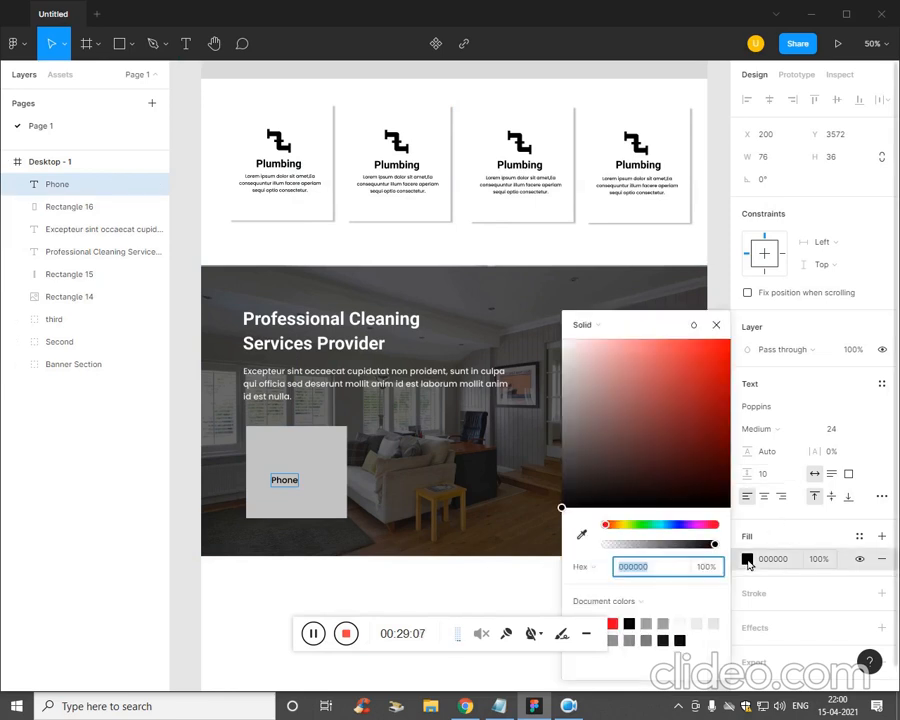
key("Escape")
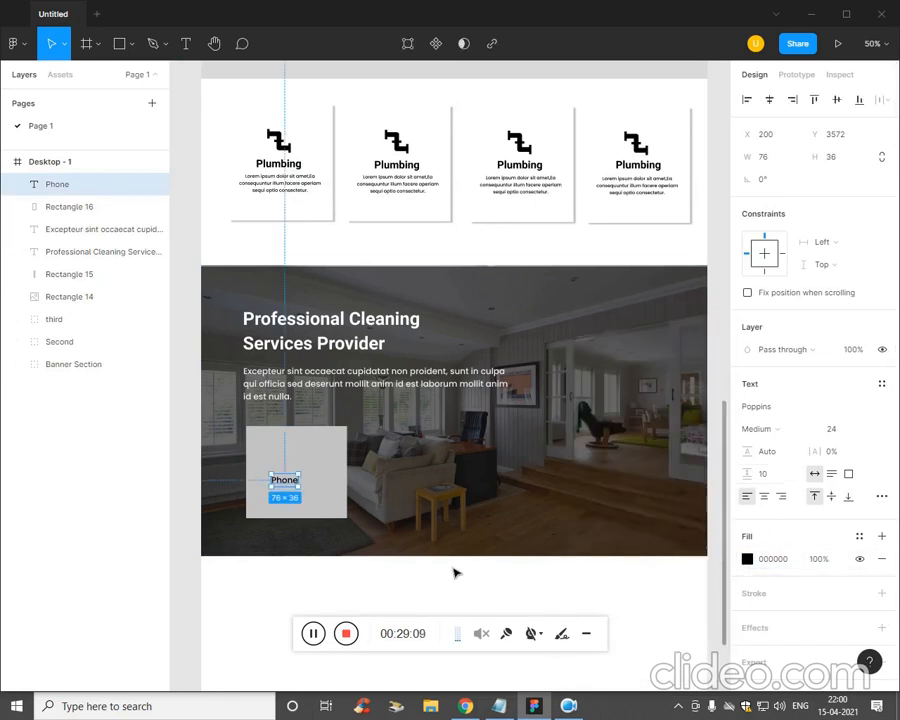
left_click(315, 585)
left_click(72, 206)
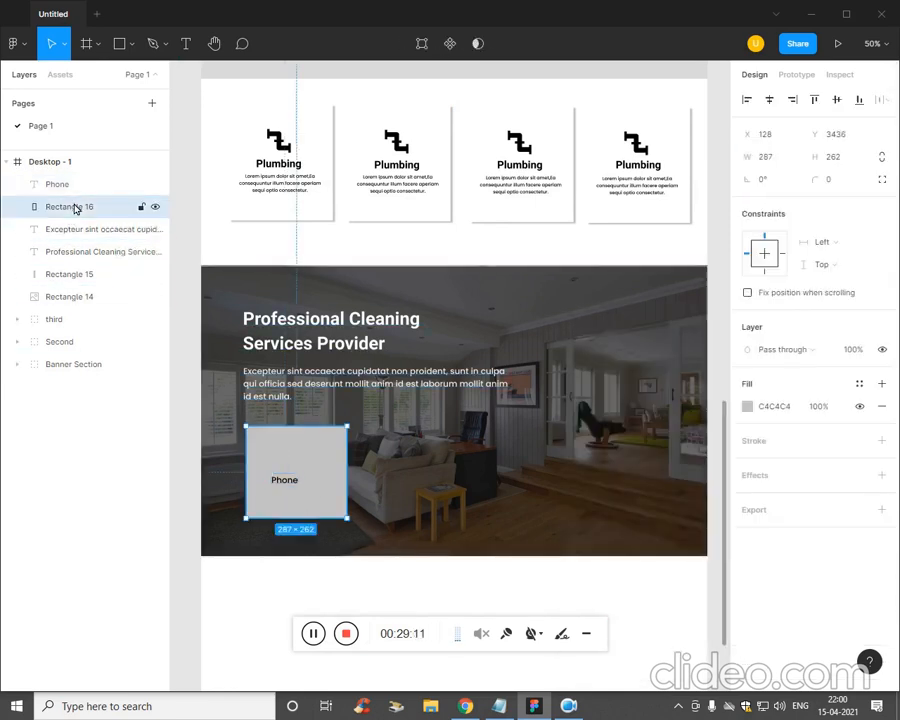
left_click(58, 186, "shift")
left_click(769, 99)
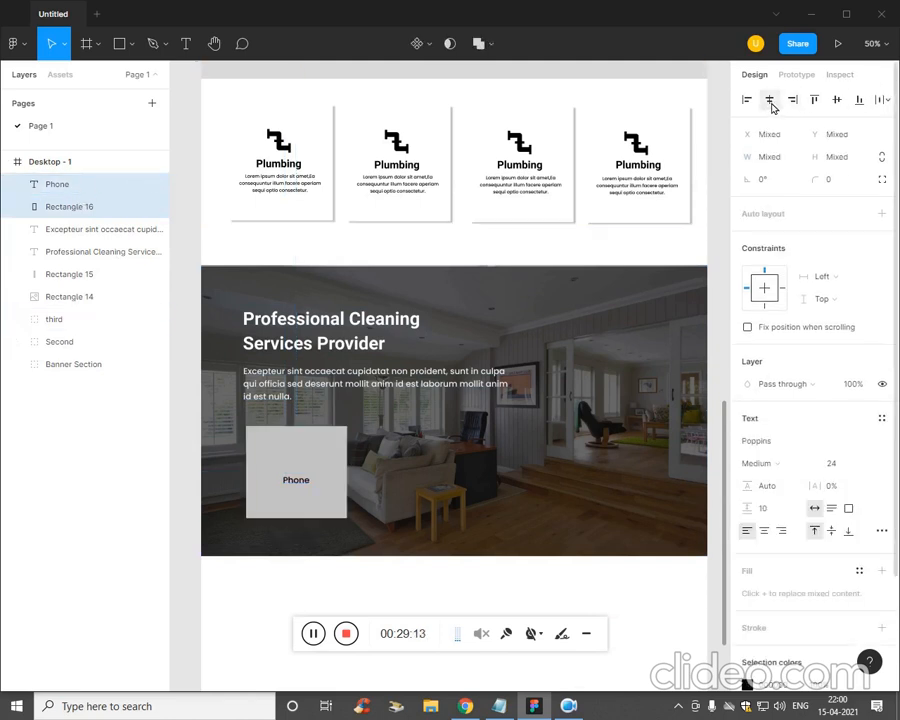
left_click(398, 597)
- Duplicate the label below, change it to the phone number, and centre it in the box
left_click(499, 706)
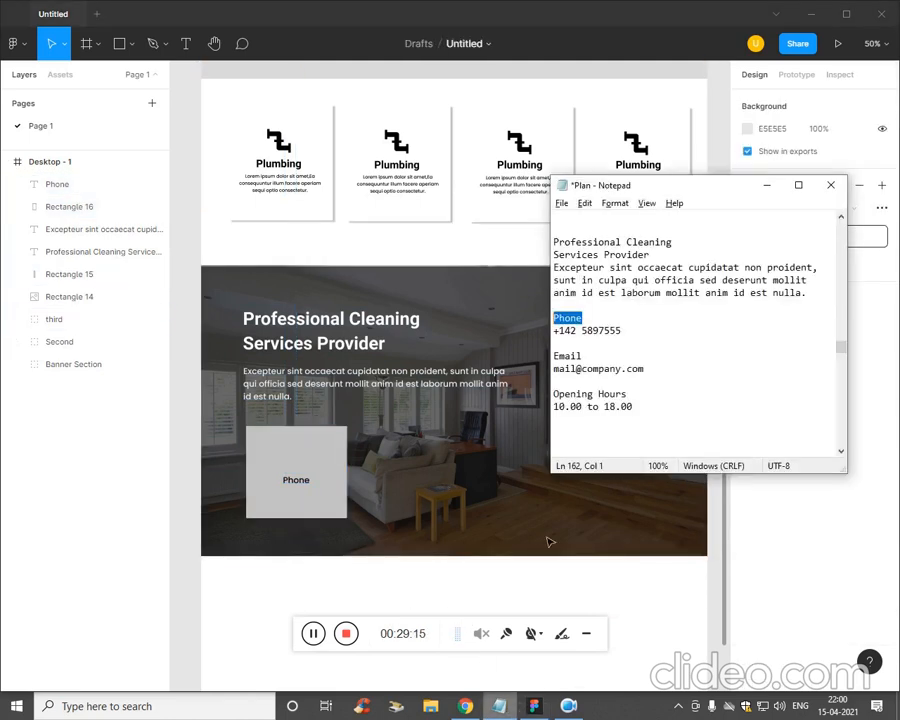
left_click(486, 578)
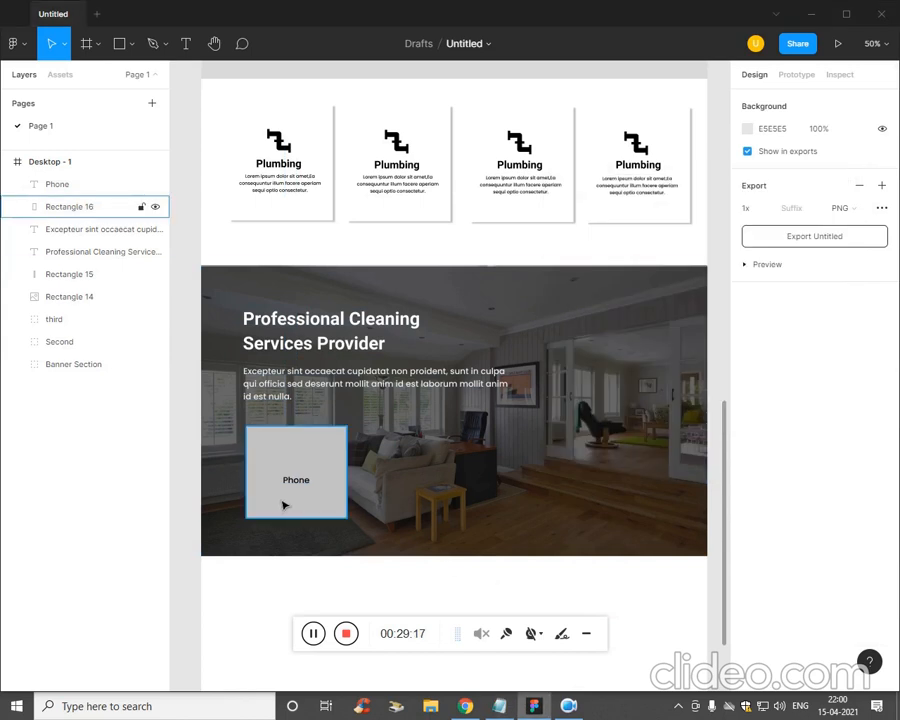
left_click_drag(305, 488, 306, 504)
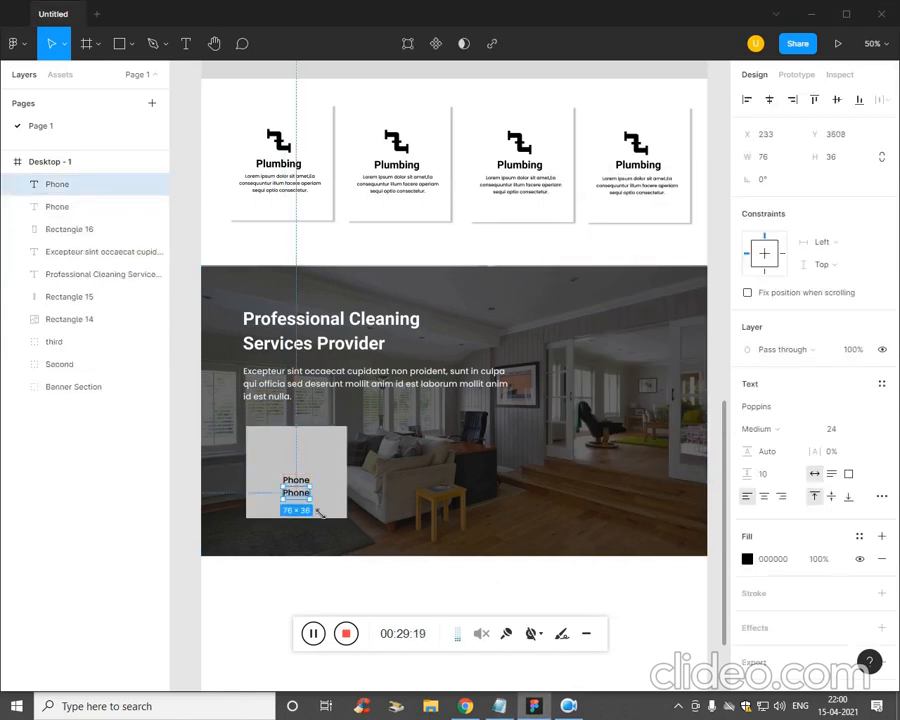
key("Return")
left_click(305, 506)
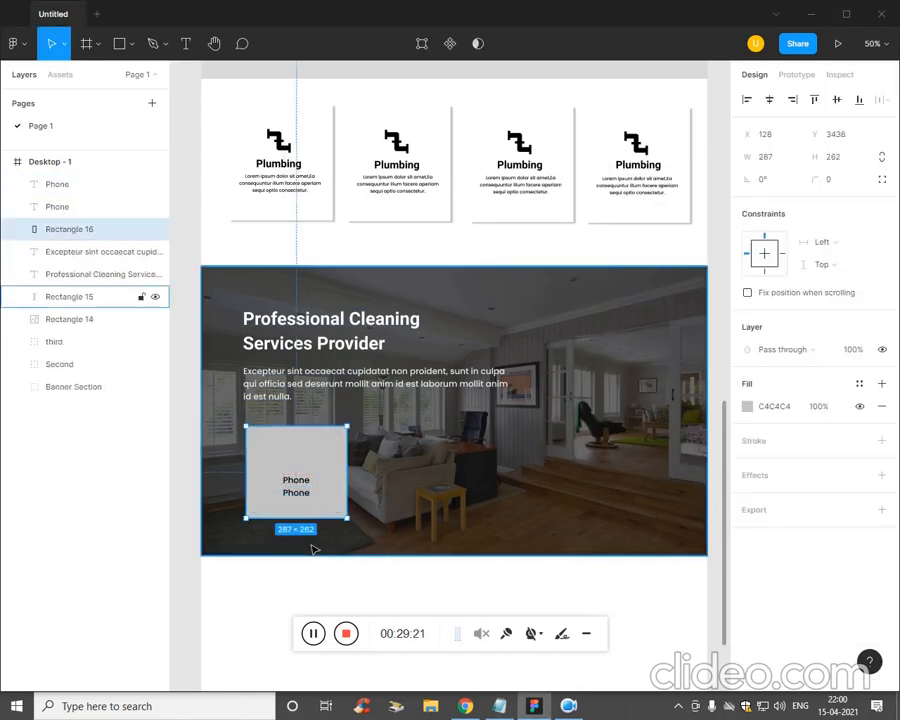
left_click(307, 528)
left_click(308, 497)
double_click(308, 497)
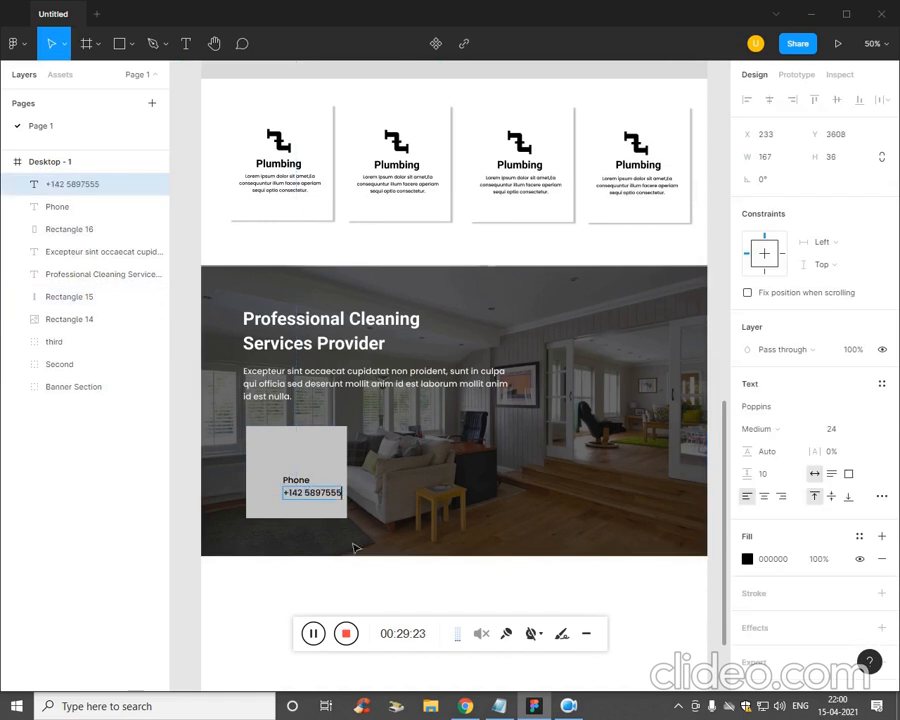
left_click(328, 591)
left_click(331, 499)
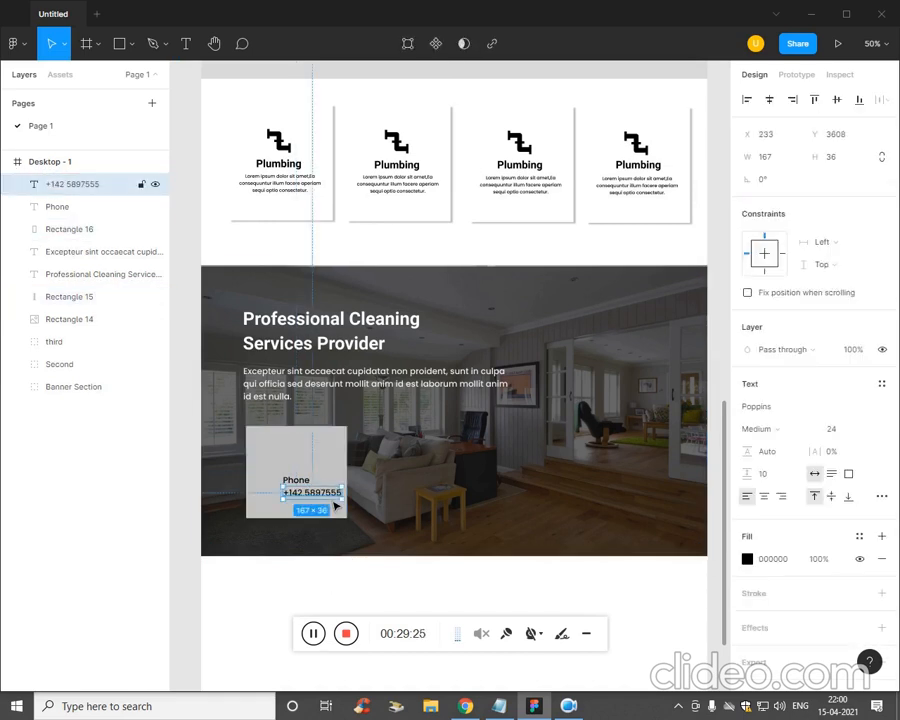
left_click(338, 479, "shift")
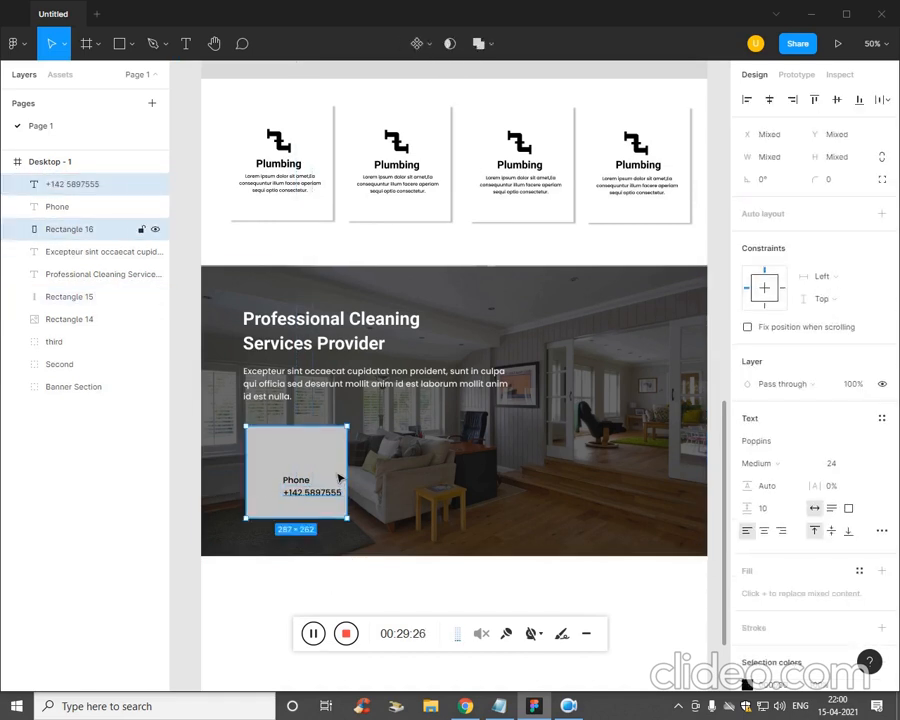
left_click(771, 100)
left_click(408, 595)
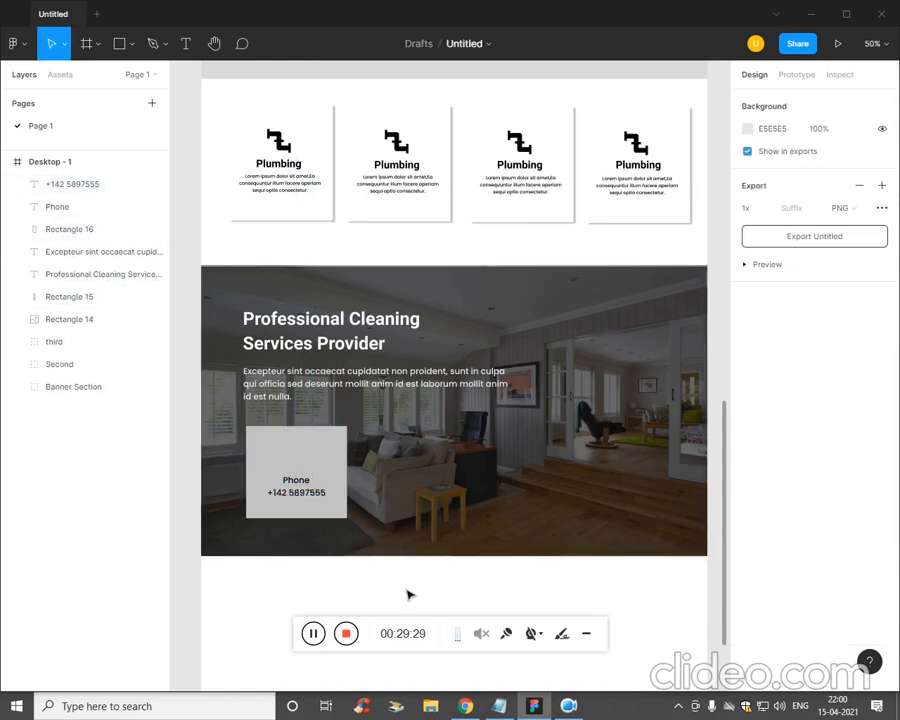
- Insert a phone icon from the Iconify plugin onto the card and enlarge it
left_click(14, 43)
mouse_move(63, 241)
left_click(182, 237)
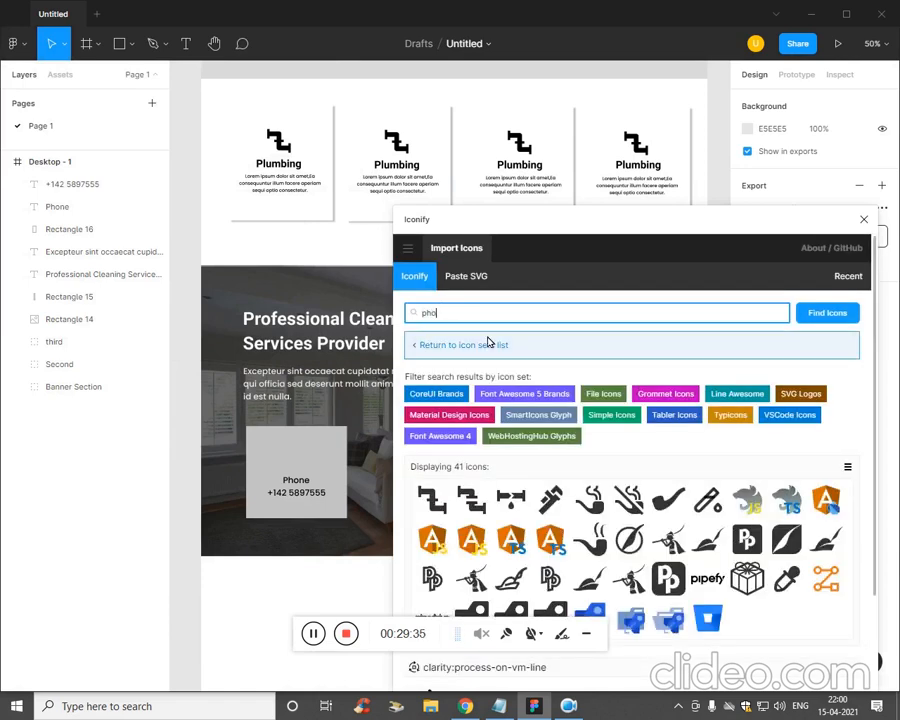
type("phone")
key("Return")
left_click_drag(432, 519, 323, 456)
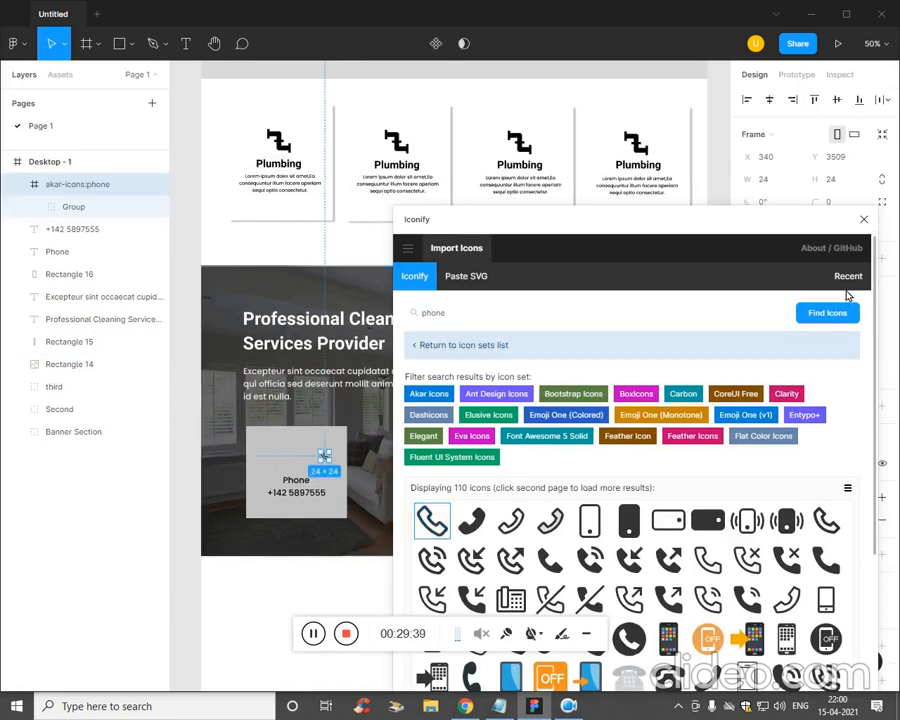
left_click(864, 219)
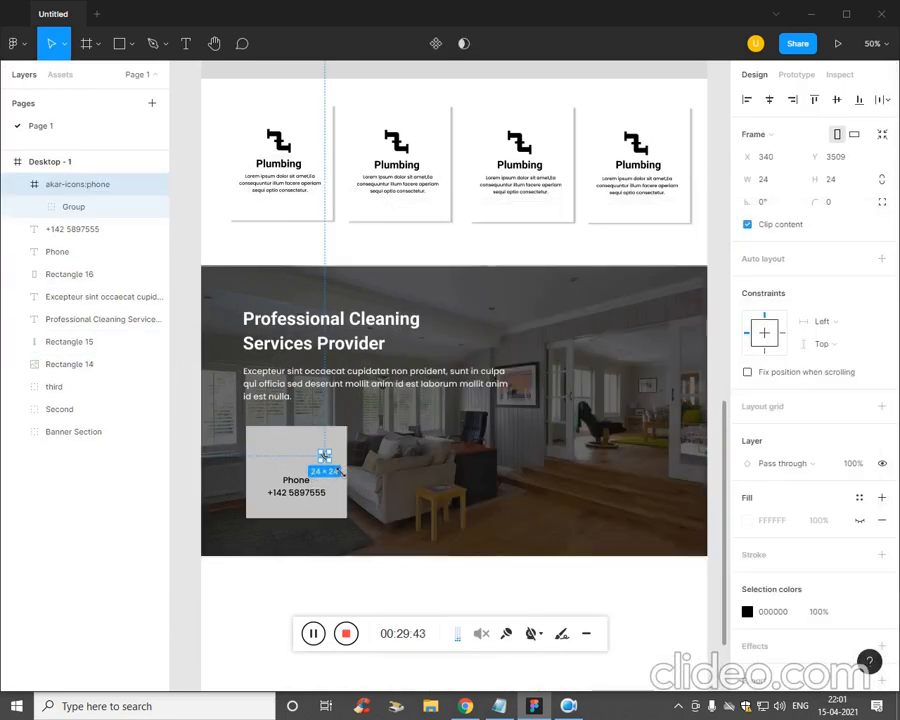
left_click_drag(340, 472, 300, 462)
- Give the card a white FFFFFF fill and corner radius 39
left_click(352, 554)
left_click(351, 582)
left_click(296, 500)
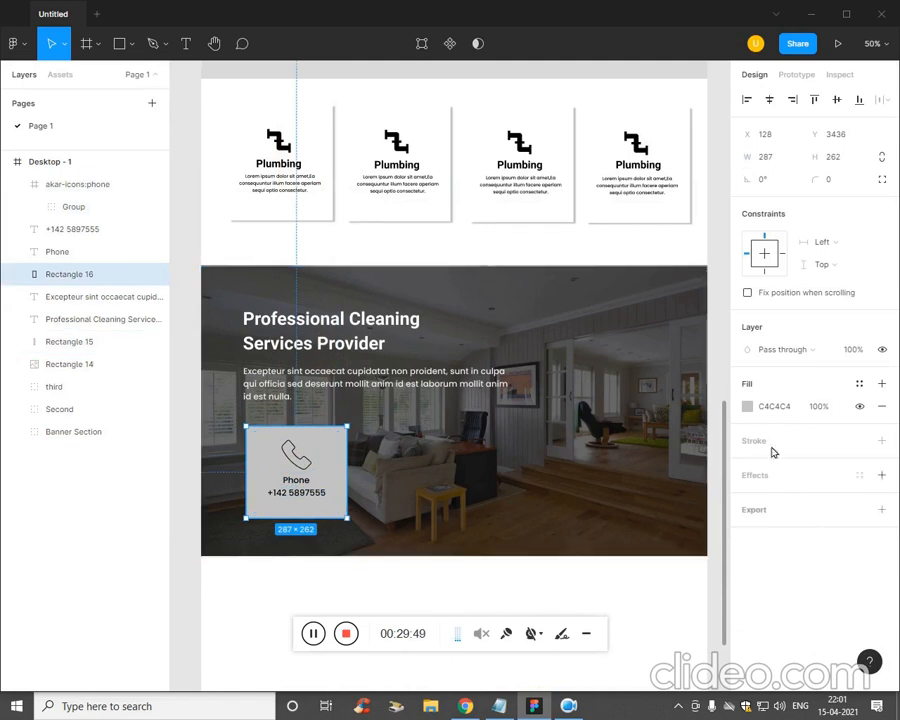
left_click(752, 410)
left_click_drag(653, 428, 562, 338)
left_click(291, 584)
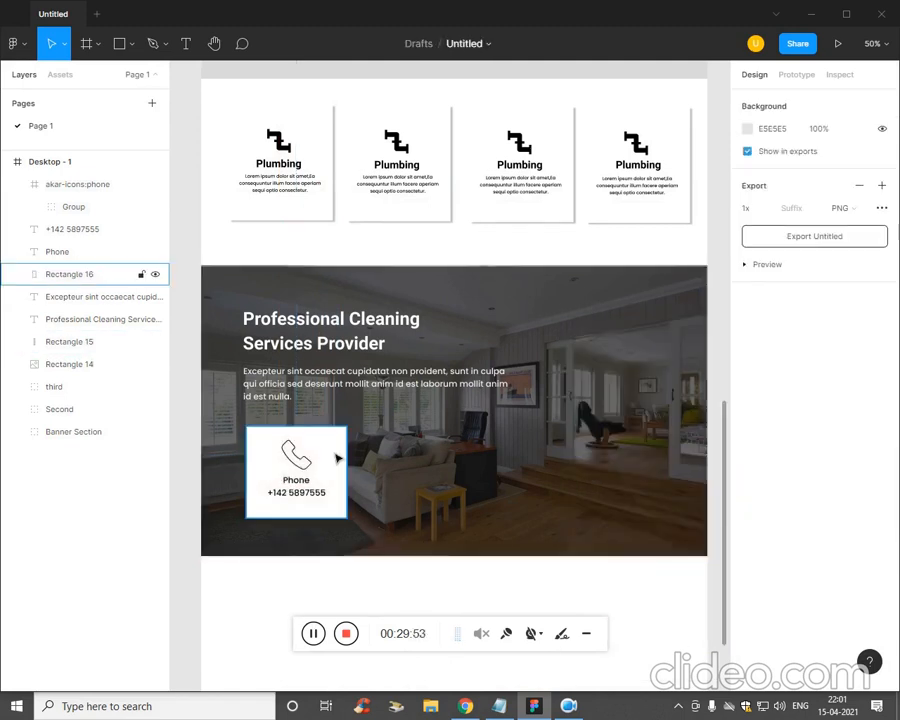
left_click(300, 470)
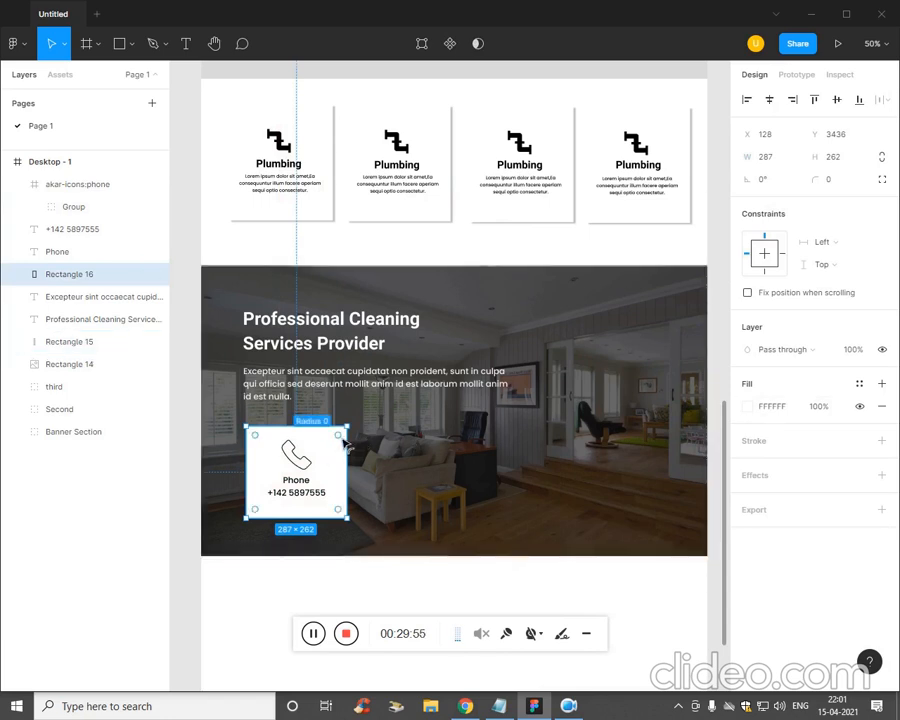
left_click_drag(344, 443, 340, 449)
left_click(395, 535)
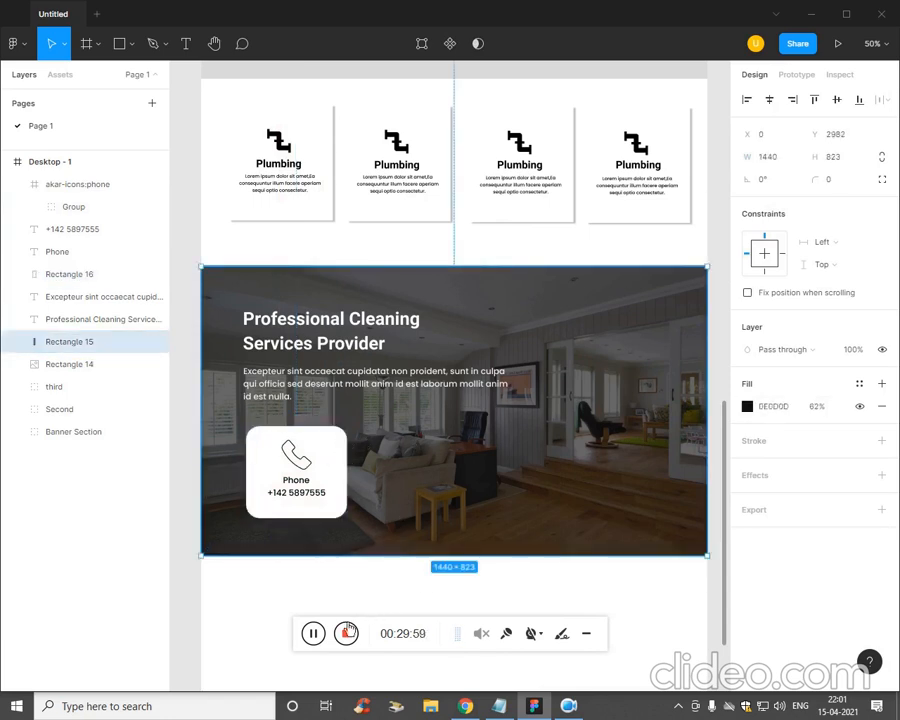
- Colour the phone icon red
left_click(233, 588)
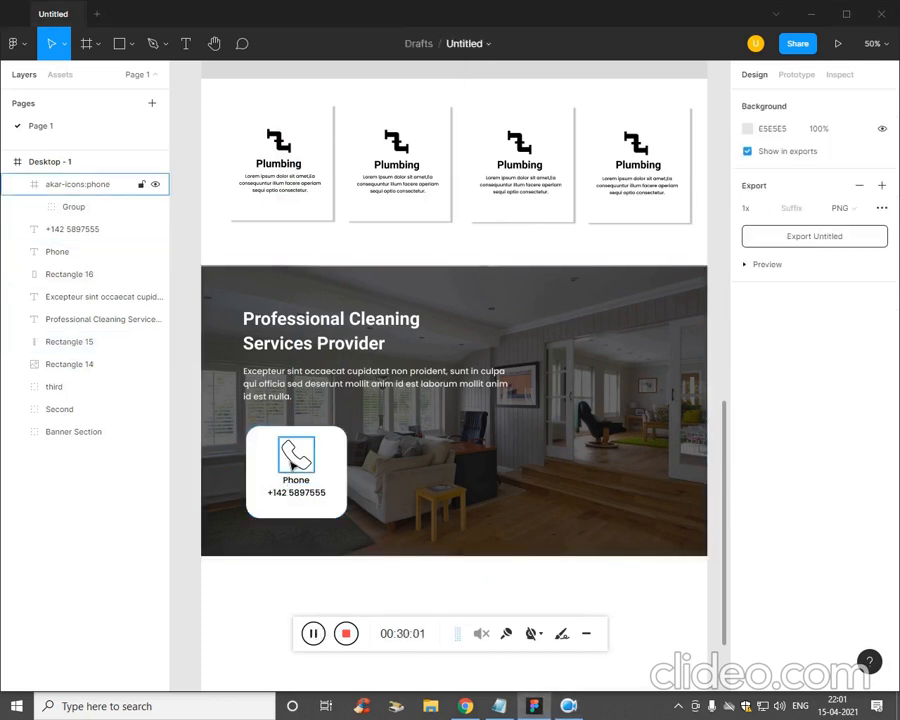
left_click(294, 455)
left_click(747, 611)
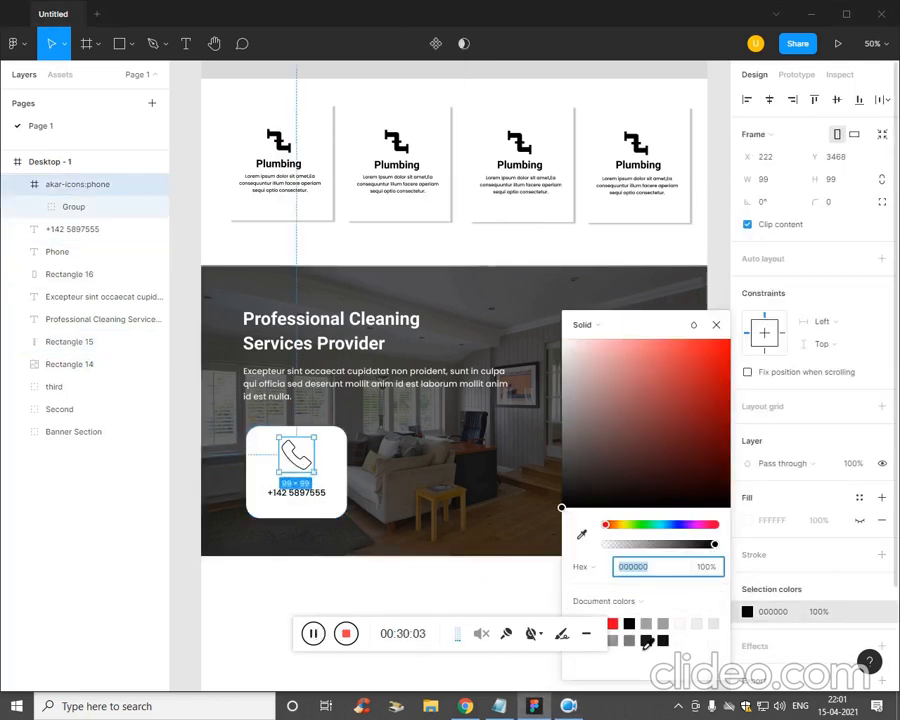
left_click(612, 624)
left_click(532, 609)
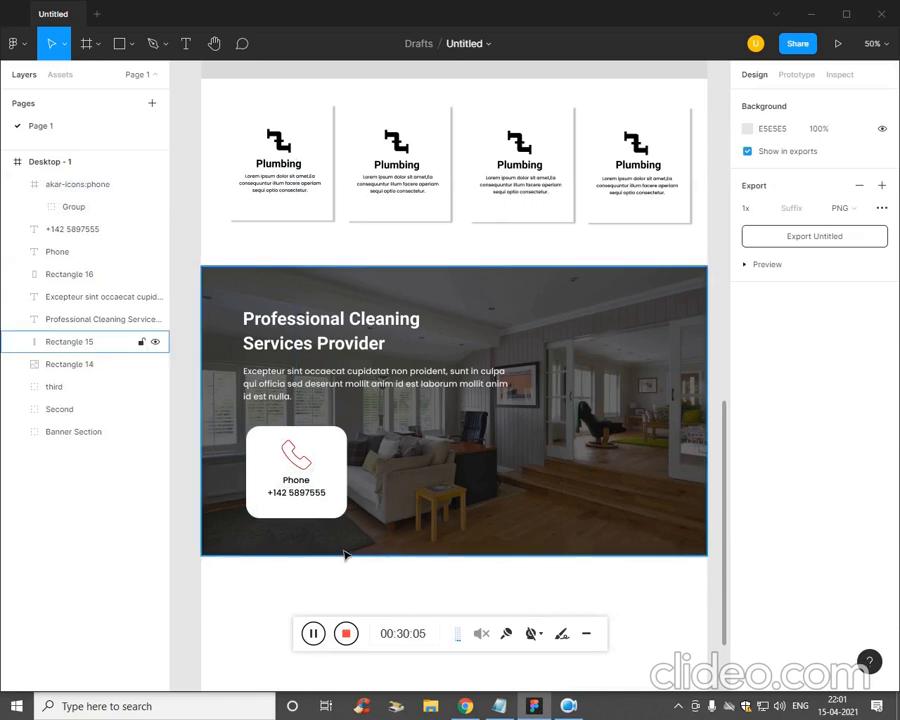
- Duplicate the whole phone card twice, placing the copies side by side
left_click(319, 503)
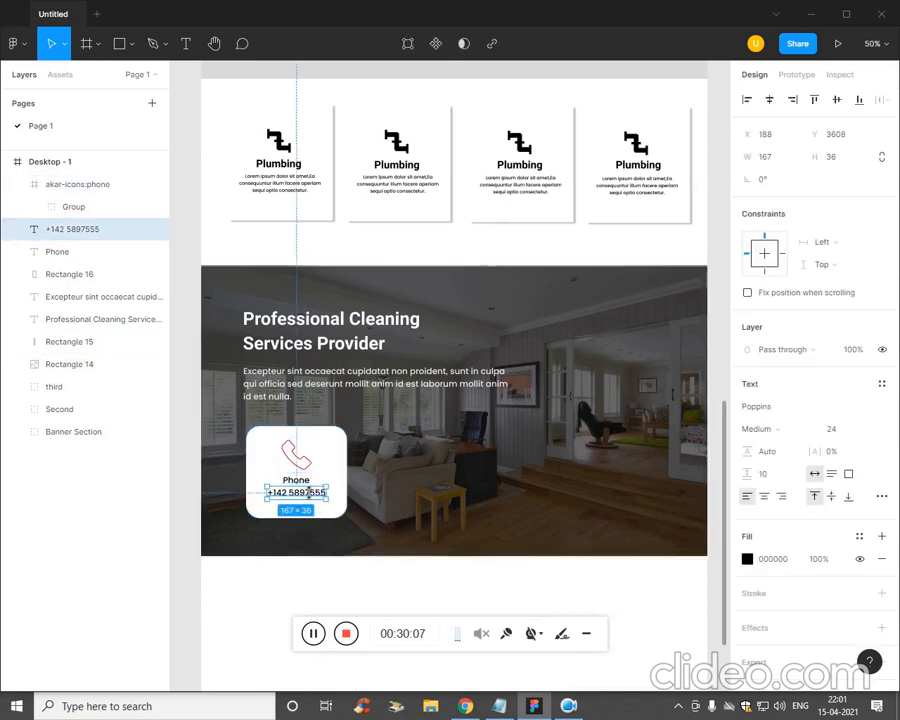
left_click(296, 480, "shift")
left_click(296, 455, "shift")
left_click(351, 497, "shift")
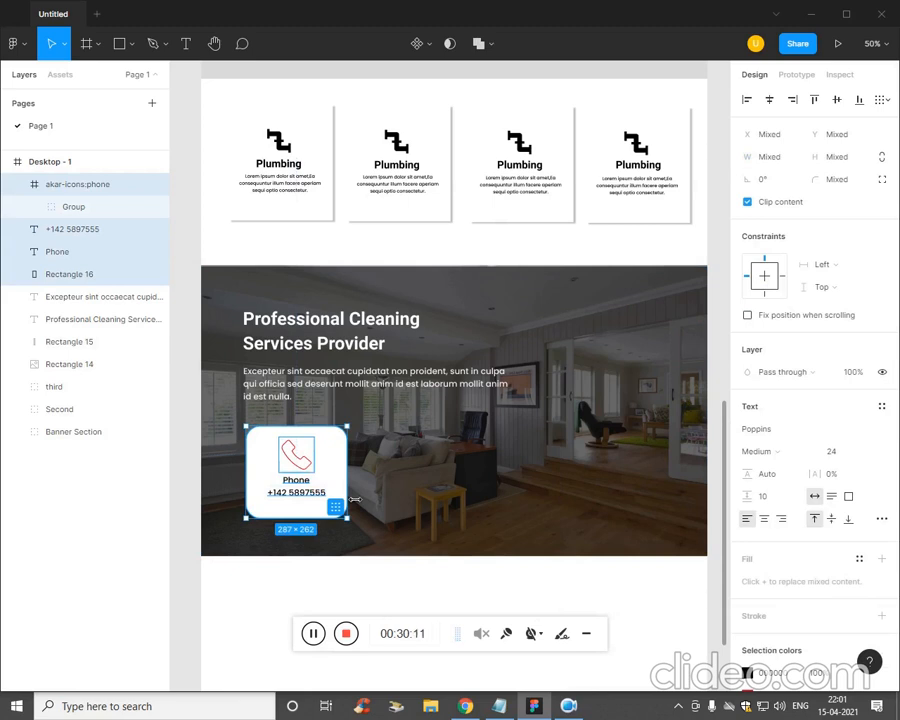
key("ctrl+d")
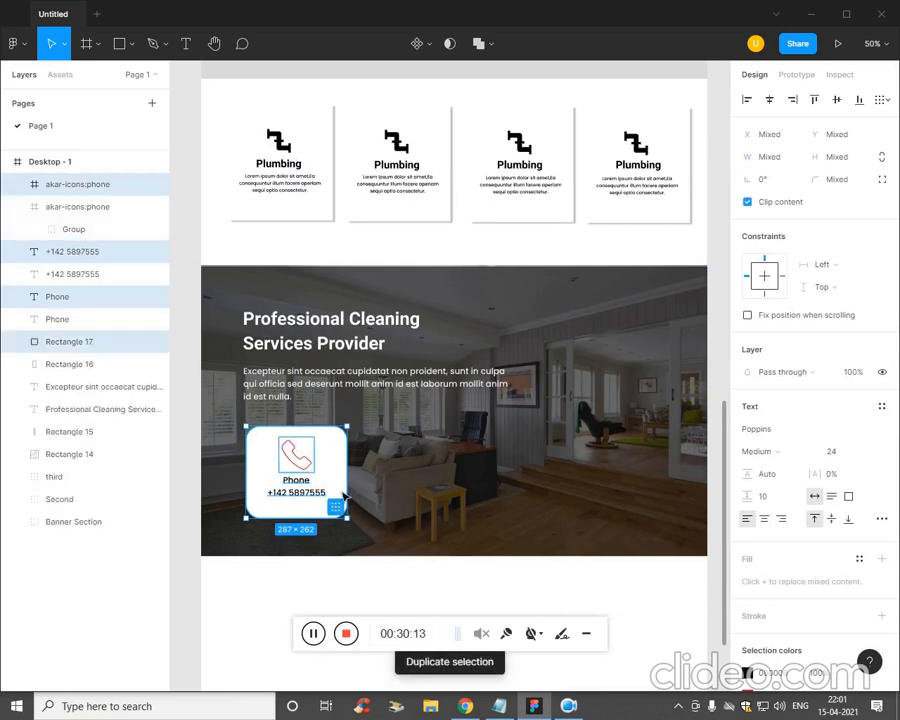
left_click_drag(343, 492, 462, 488)
key("ctrl+d")
left_click(598, 578)
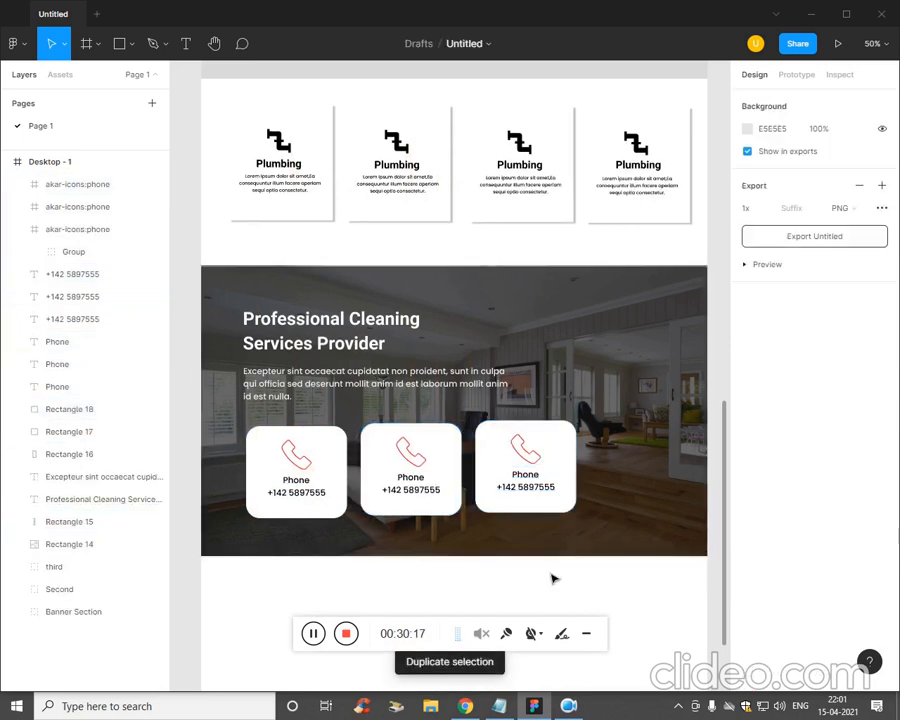
- Relabel the second card Email and centre the third card's Opening Hours and 10.00 to 18.00 texts
left_click(497, 707)
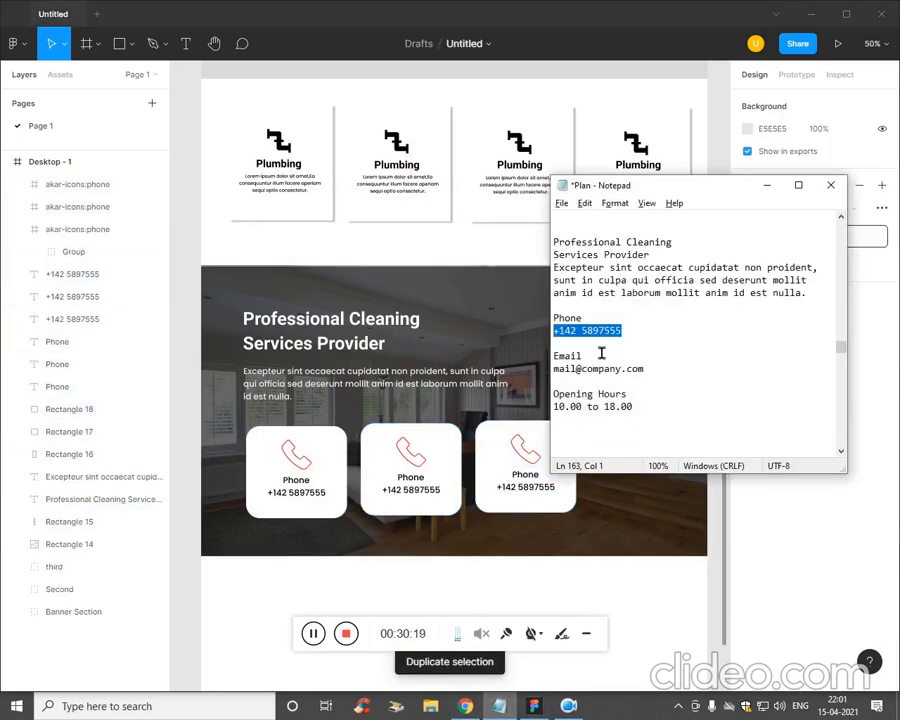
double_click(567, 355)
double_click(410, 478)
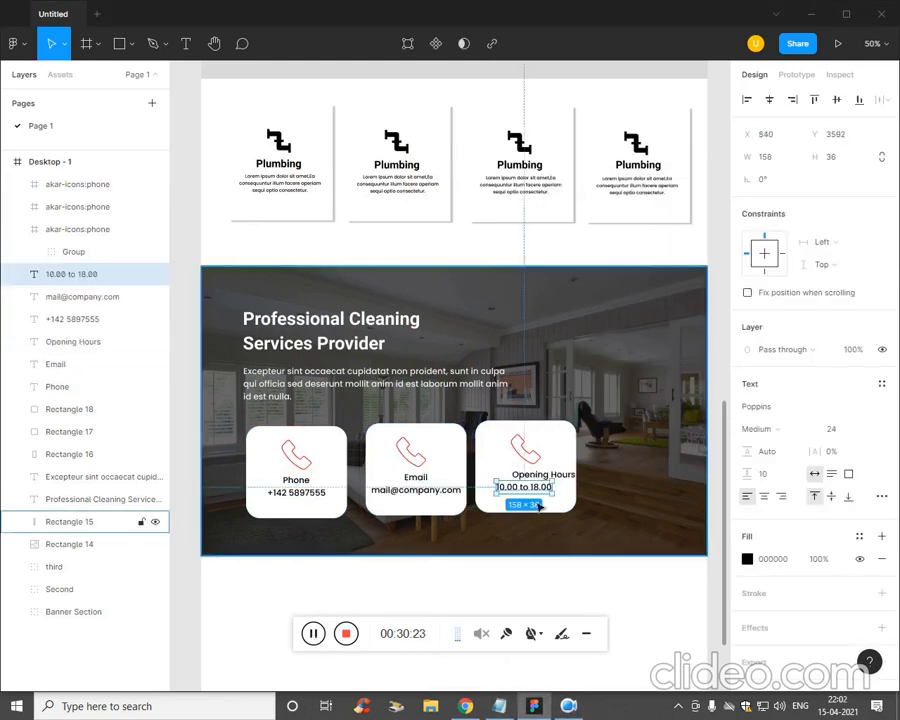
left_click_drag(540, 476, 547, 497)
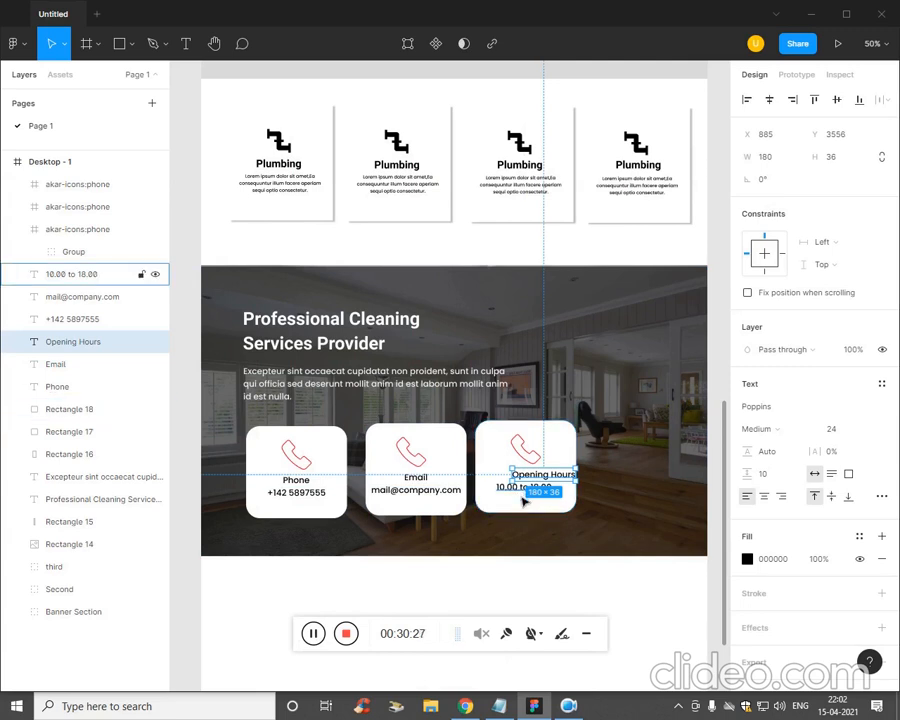
left_click(525, 494, "shift")
left_click(501, 510, "shift")
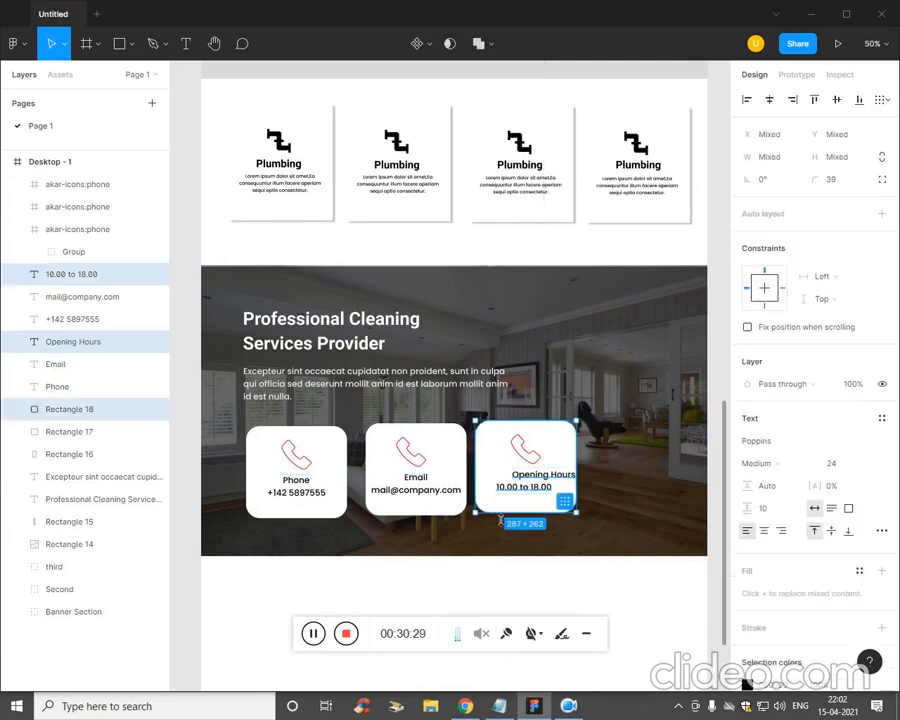
left_click(770, 100)
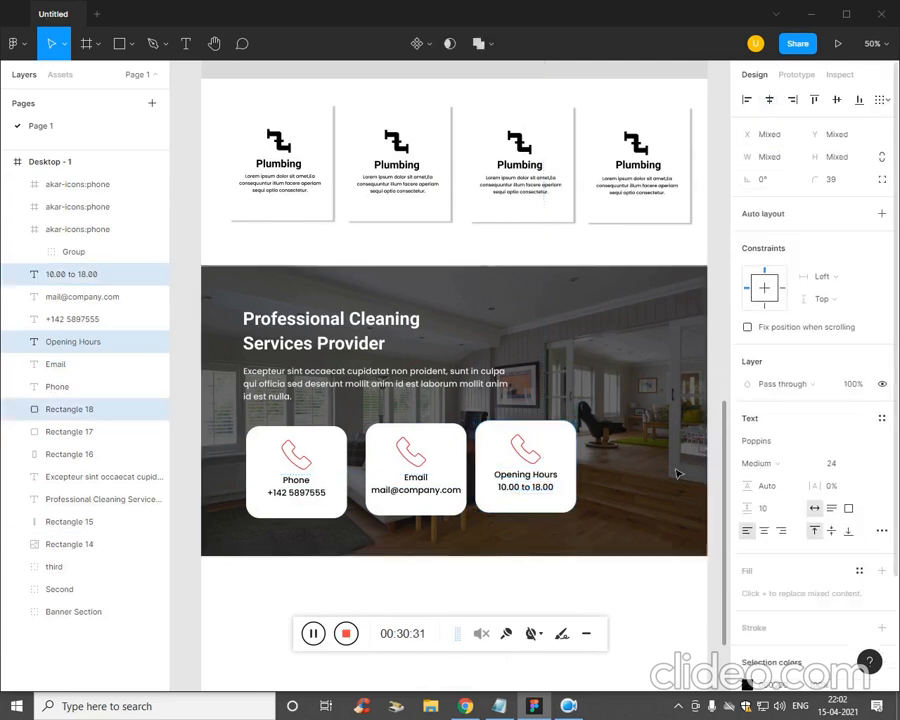
left_click(649, 612)
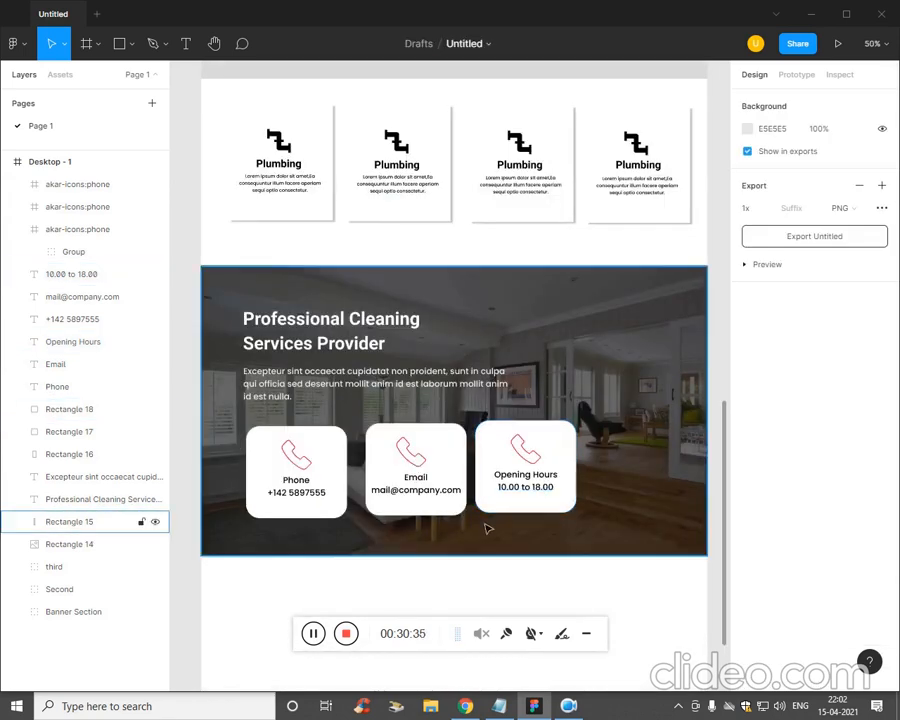
- Group the third card's parts and shift it to even out the card spacing
left_click(535, 508)
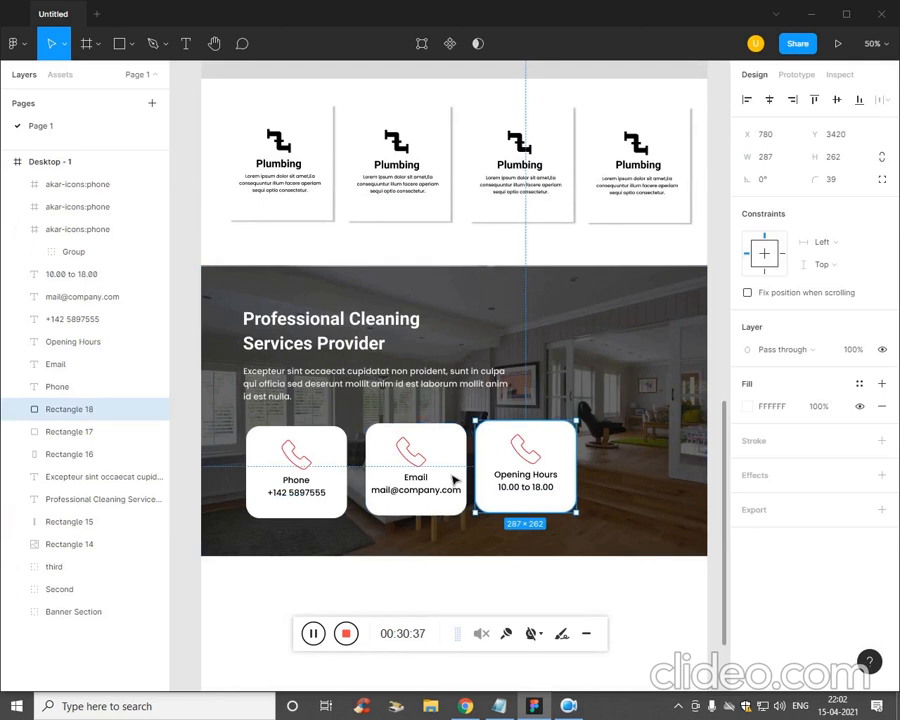
left_click(540, 488, "shift")
left_click(547, 479, "shift")
left_click(525, 452, "shift")
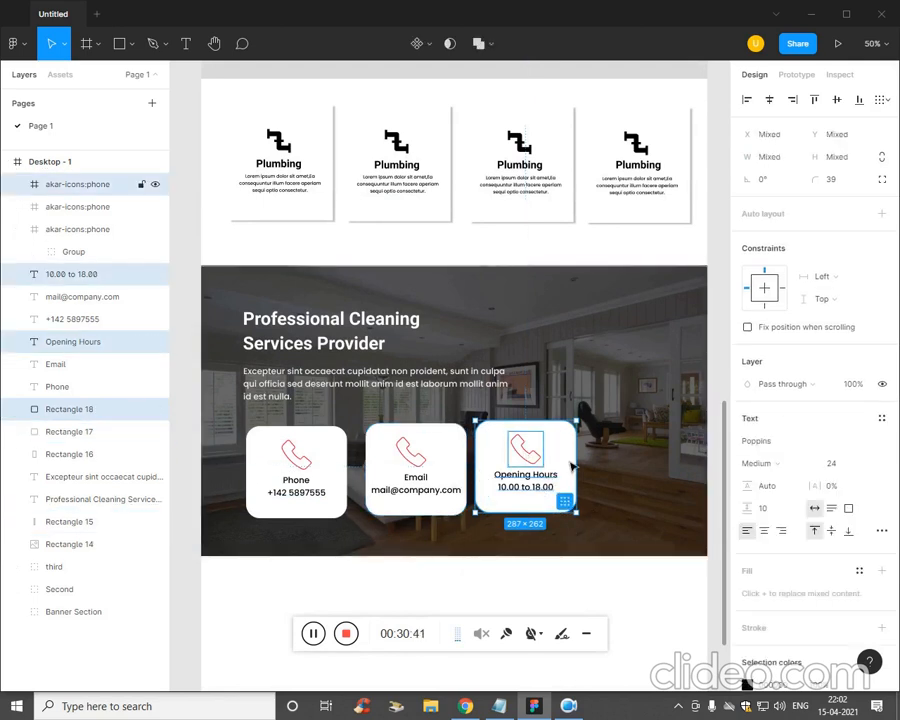
key("ctrl+g")
left_click_drag(563, 513, 573, 484)
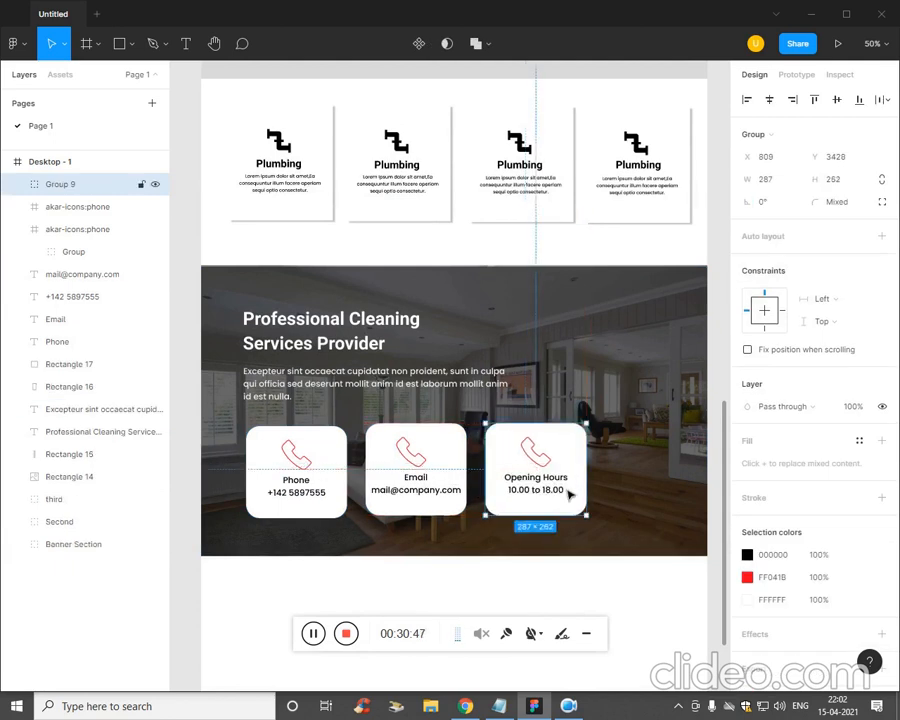
left_click(603, 552)
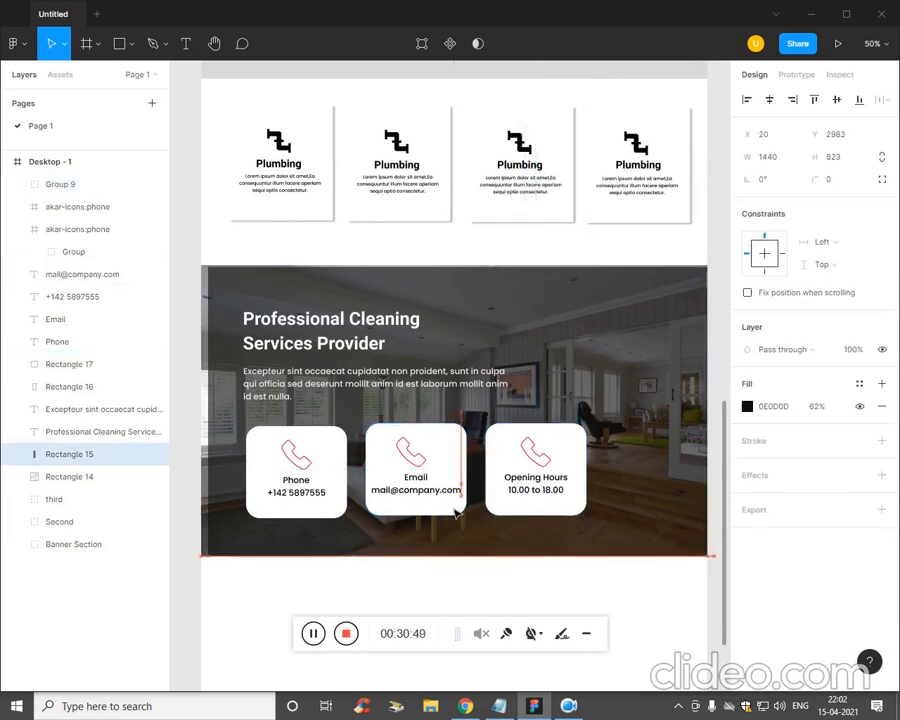
left_click(462, 581)
key("minus")
left_click_drag(484, 537, 464, 488)
key("shift+equal")
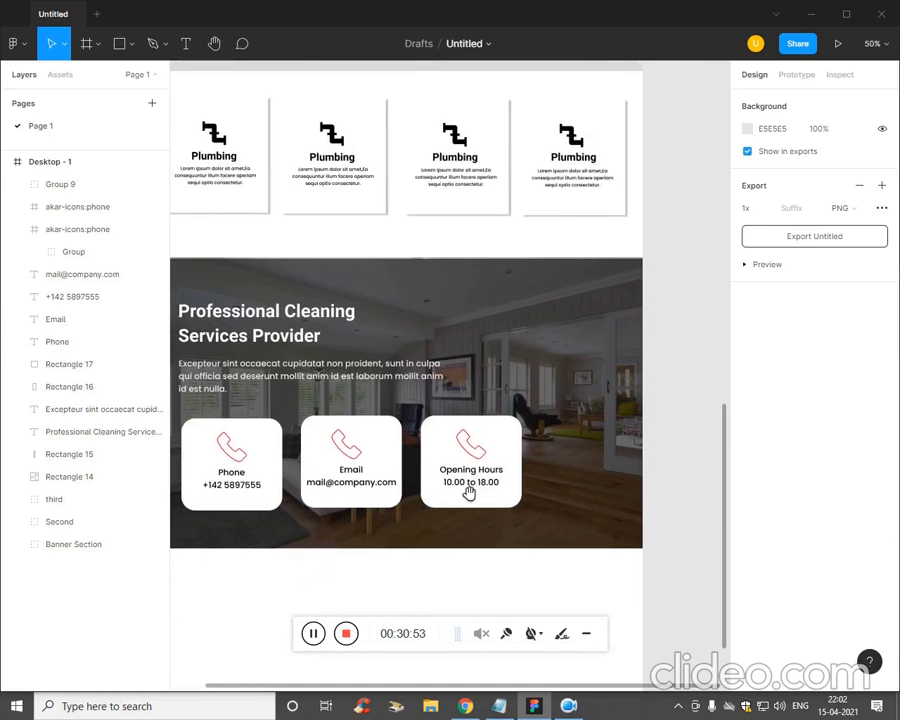
key("minus")
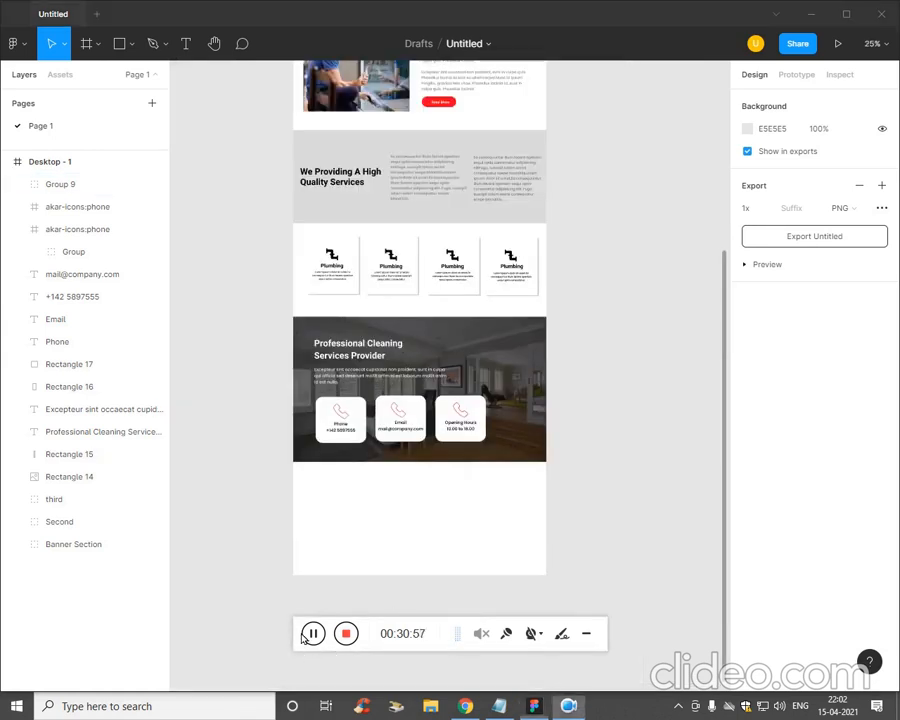
- Paste a lorem ipsum paragraph into the Plan notes and copy the TESTIMONIALS heading
scroll(375, 535, "down", 3)
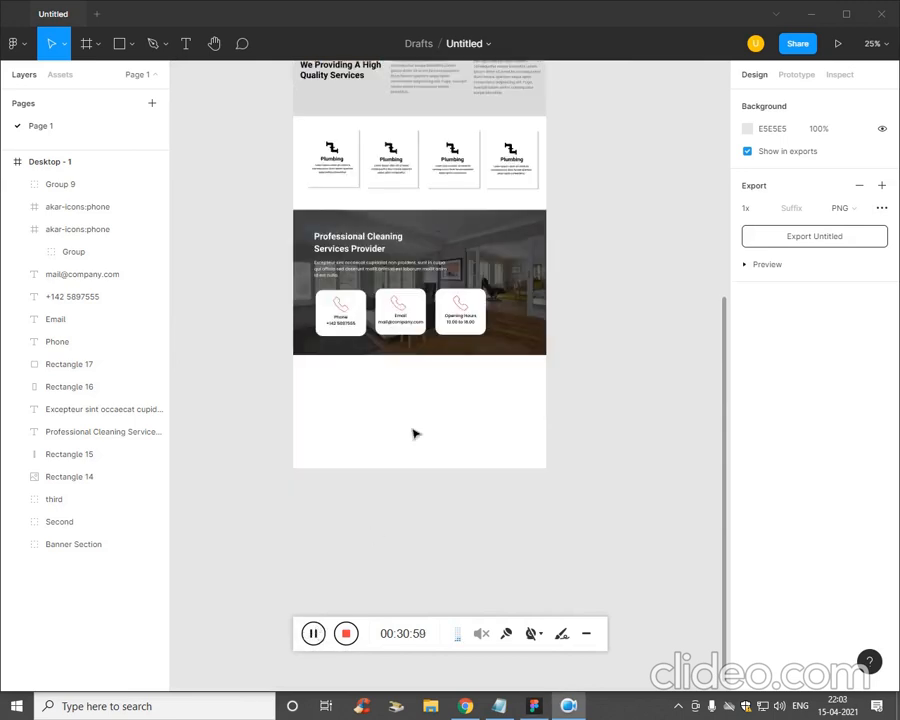
left_click(499, 706)
left_click(674, 435)
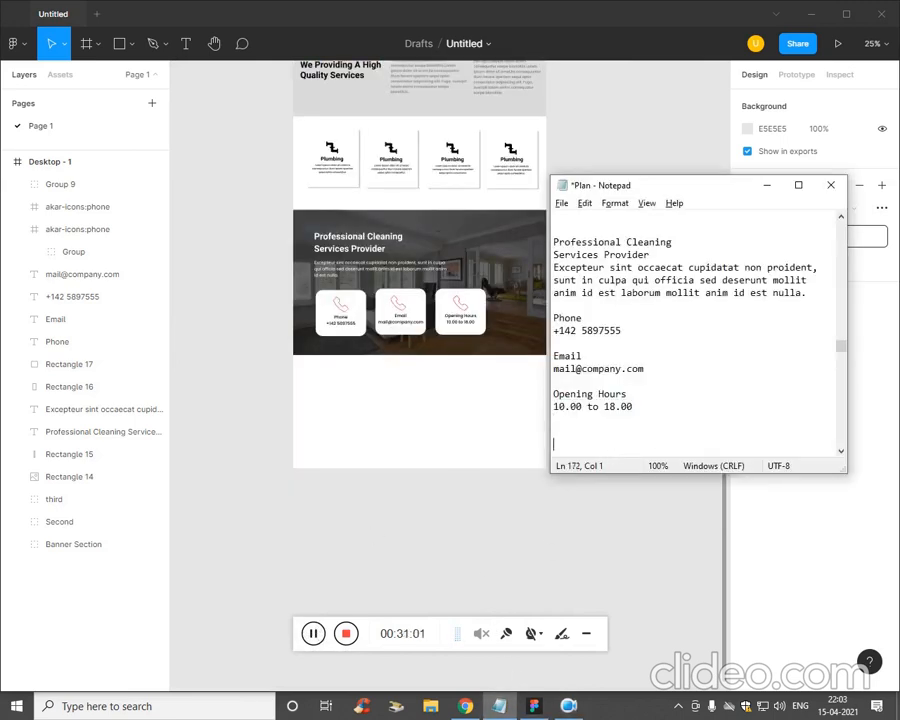
type("Lorem ipsum dolor sit amet consectetur adipisicing elit sunt in culpa qui officia sed deserunt mollit anim id est laborum mollit anim id est nulla.")
scroll(669, 424, "up", 1)
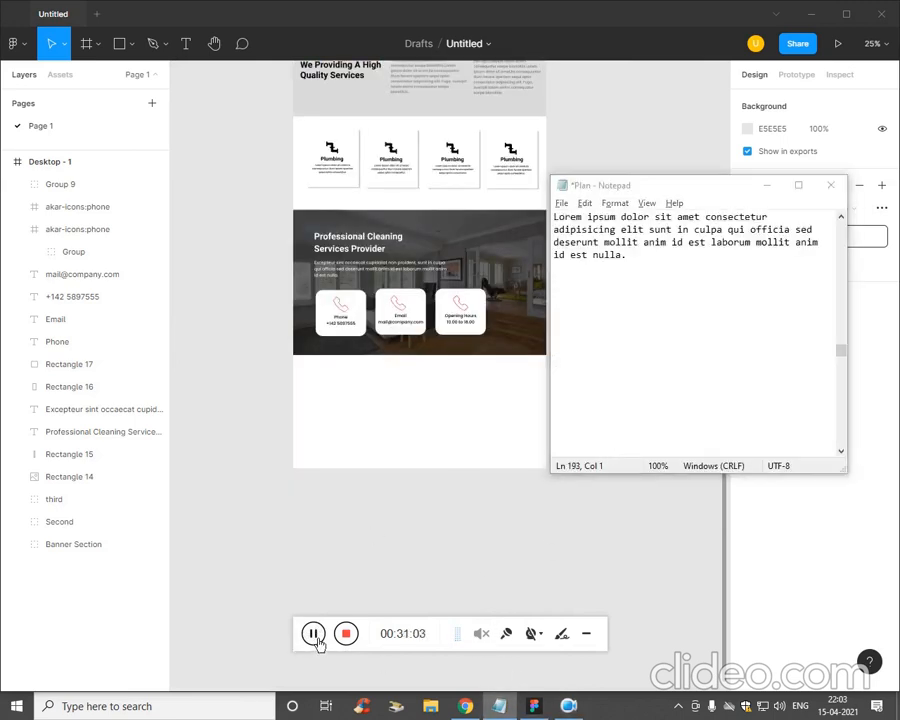
key("alt+Tab")
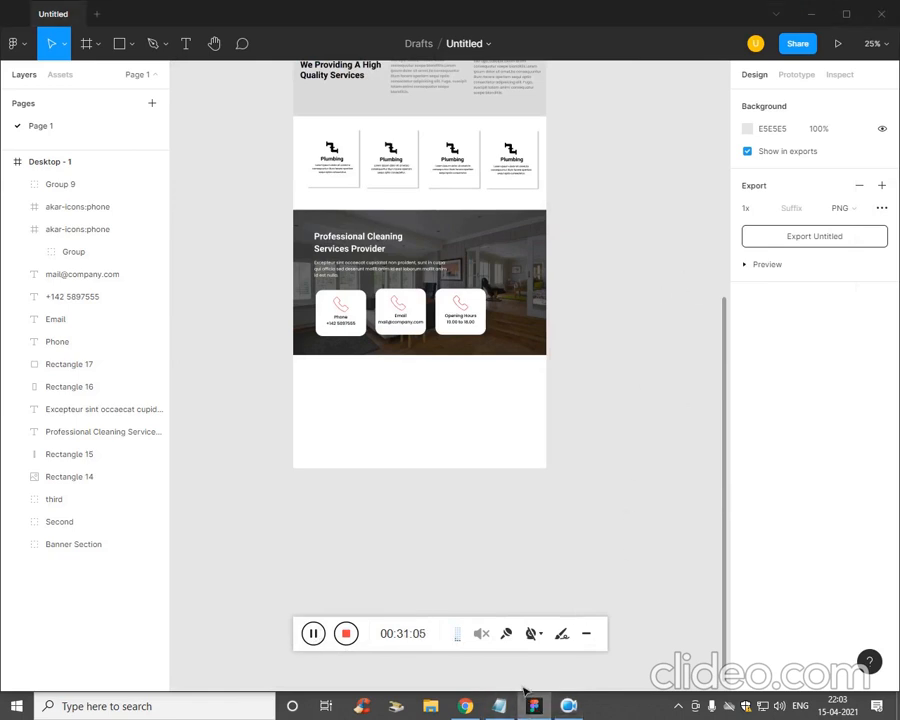
key("alt+Tab")
left_click_drag(640, 229, 554, 229)
key("alt+Tab")
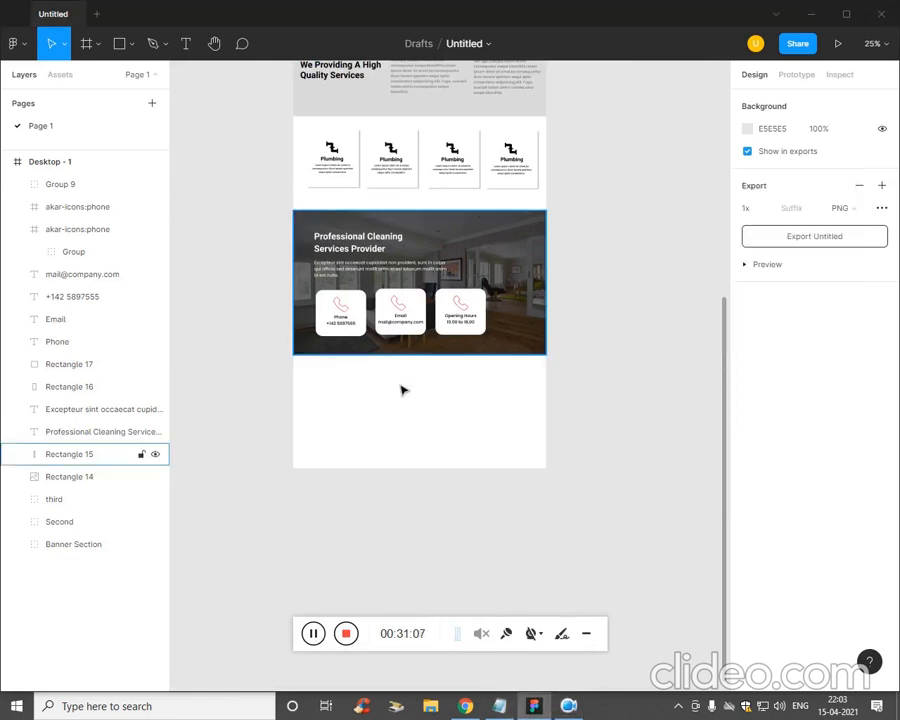
left_click(430, 335)
key("t")
scroll(433, 384, "up", 3)
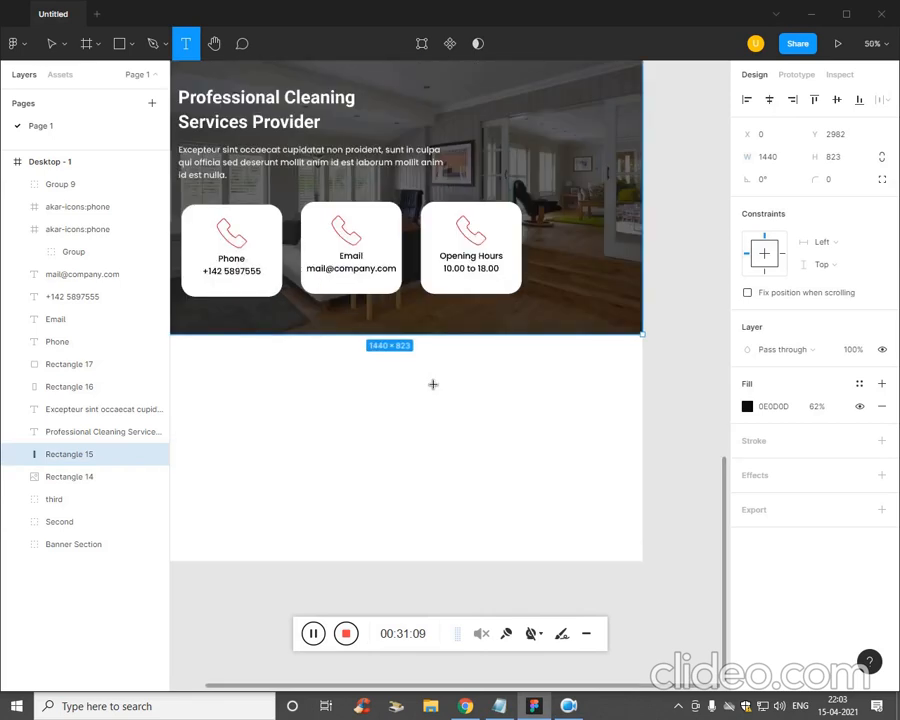
- Extend the Desktop - 1 frame downward to height 5094
left_click(50, 161)
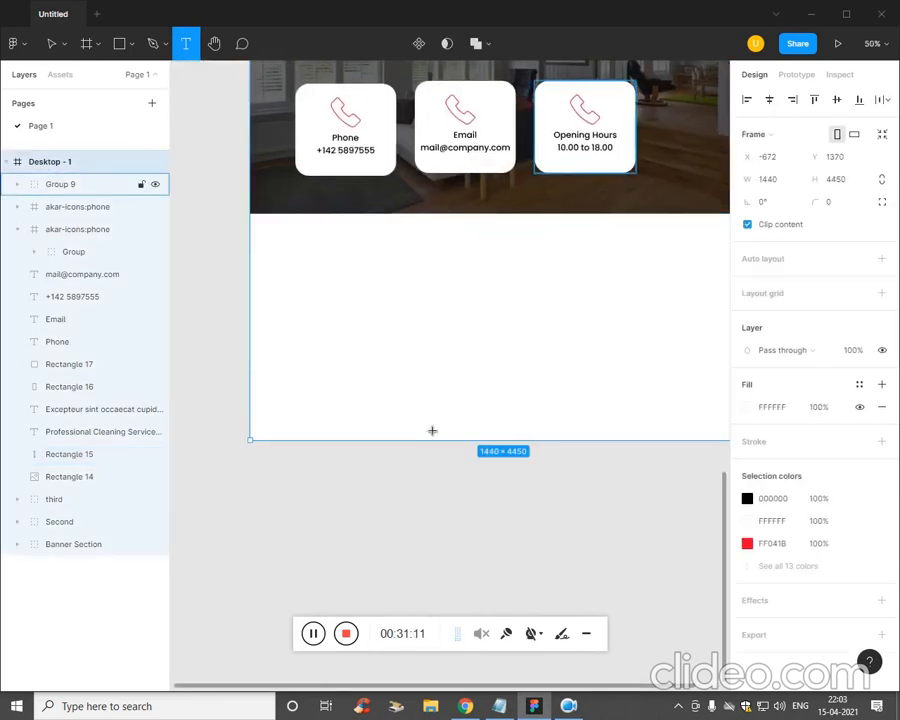
key("v")
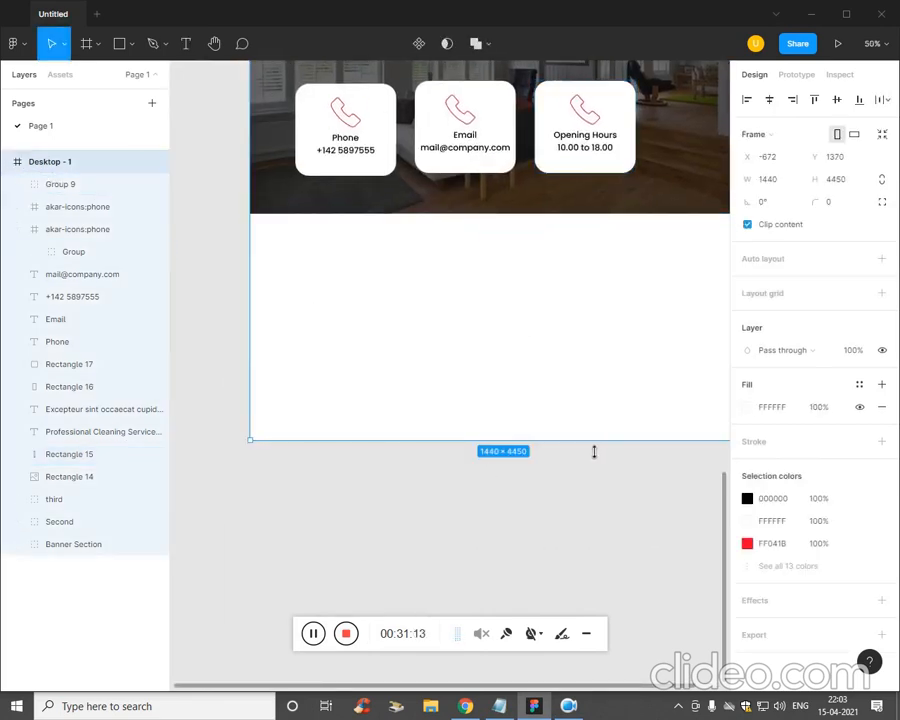
left_click_drag(584, 463, 605, 667)
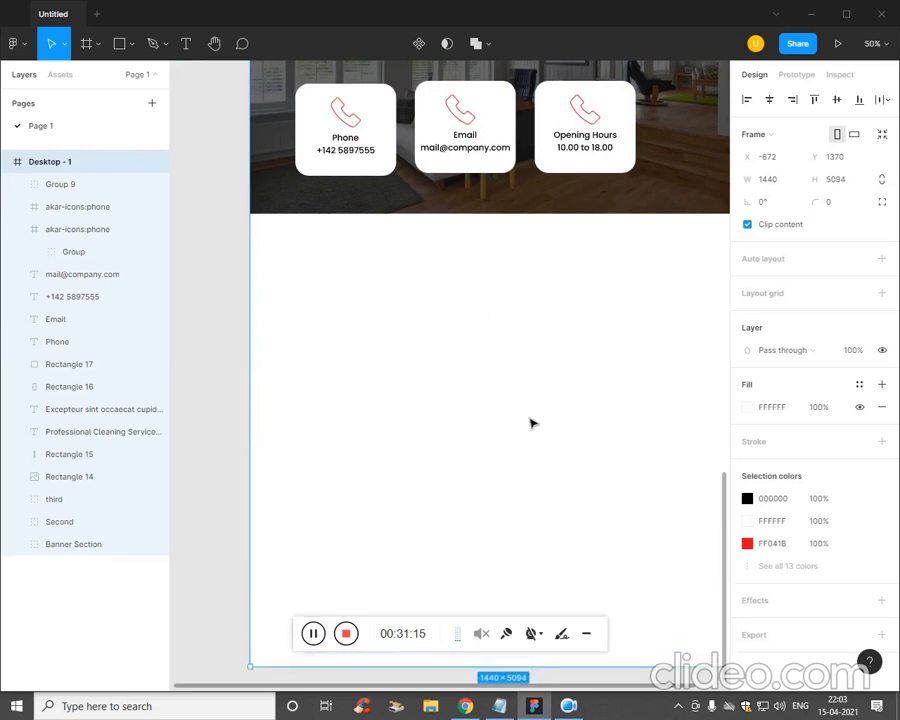
- Group all the contact banner's layers and name the group 4th
scroll(438, 508, "up", 3)
left_click_drag(640, 458, 251, 80)
key("ctrl+g")
left_click(206, 177)
left_click(76, 188)
double_click(76, 188)
key("Return")
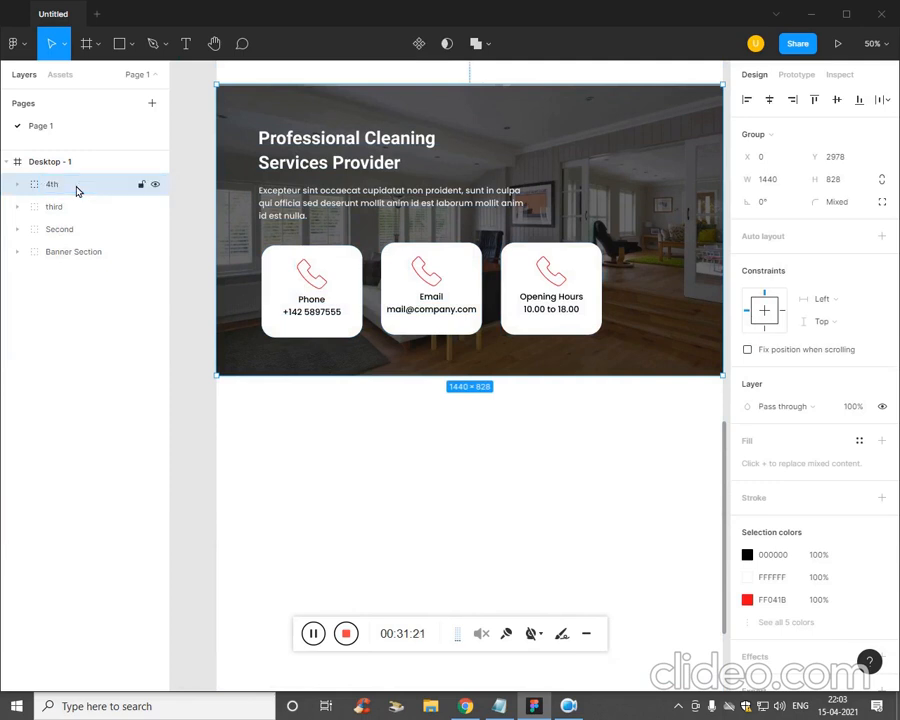
- Add a TESTIMONIALS text heading below the banner with one copy beneath it
left_click(407, 479)
left_click_drag(476, 450, 470, 352)
key("t")
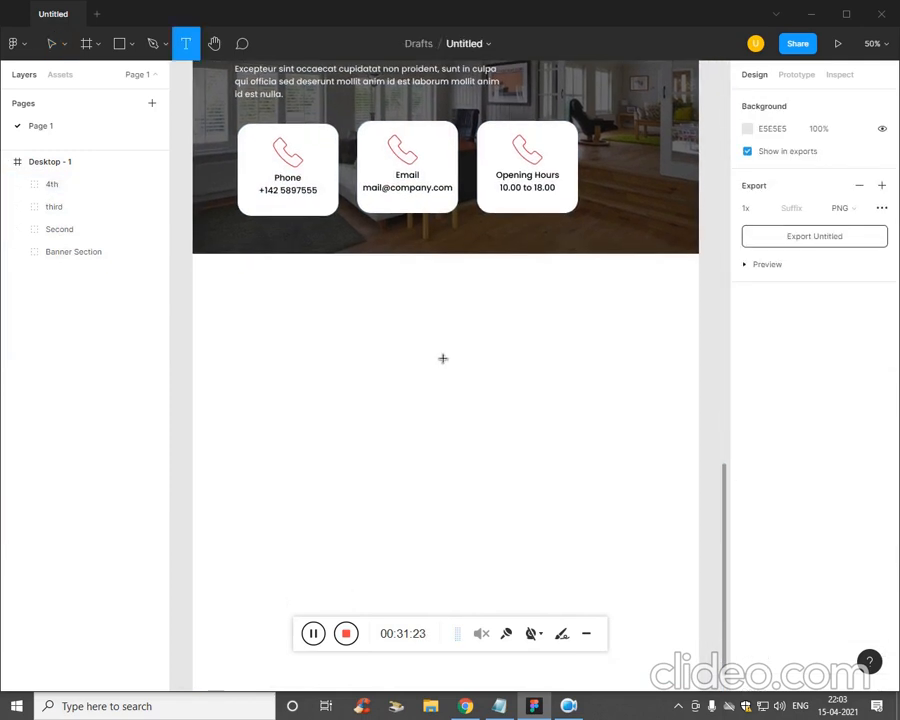
left_click(407, 311)
type("TESTIMONIALS")
key("Escape")
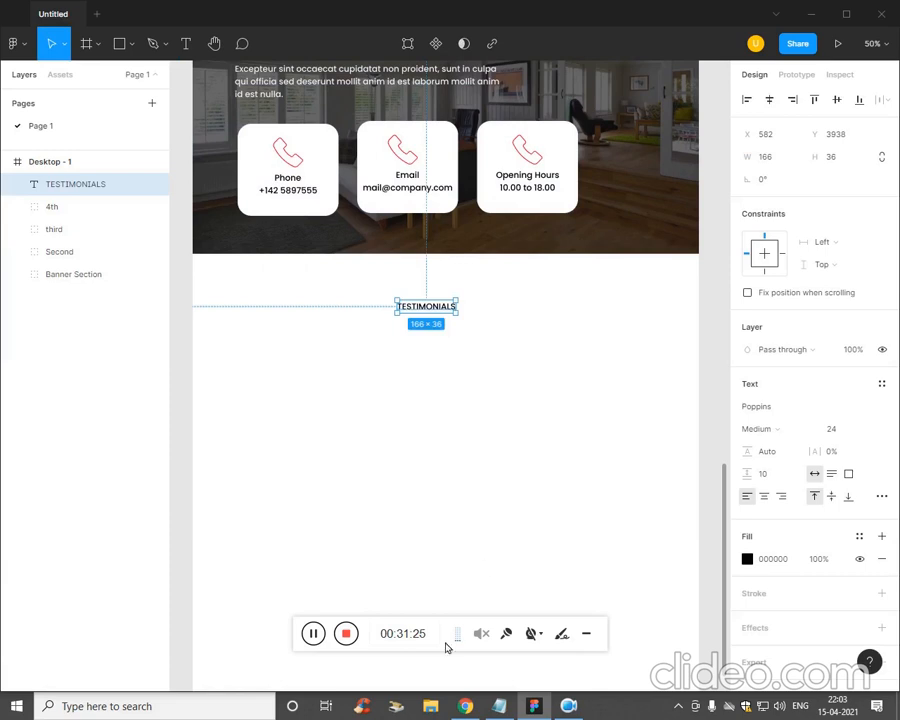
left_click(438, 350)
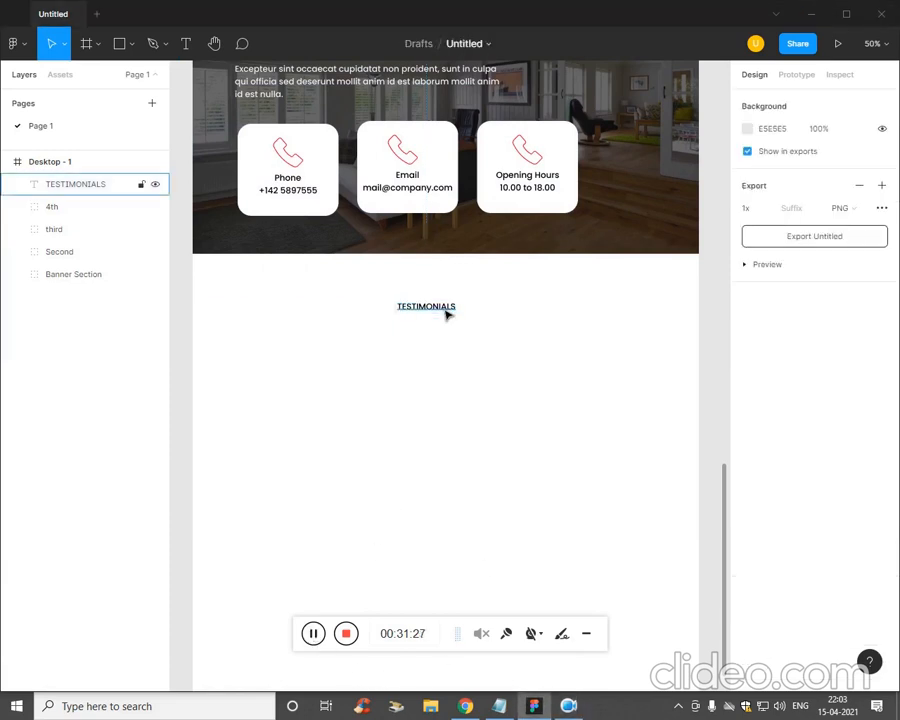
left_click(446, 308)
left_click_drag(446, 312, 448, 364)
key("ctrl+z")
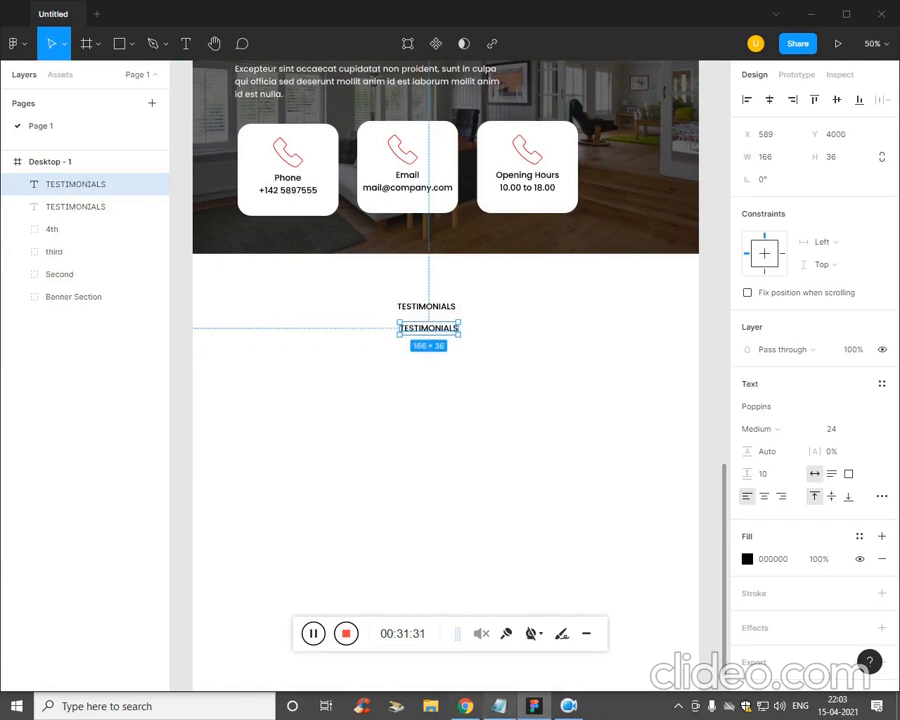
- Replace the copy's text with 'What Our Clients Say' from the notes
key("alt+Tab")
left_click_drag(680, 244, 553, 242)
key("ctrl+c")
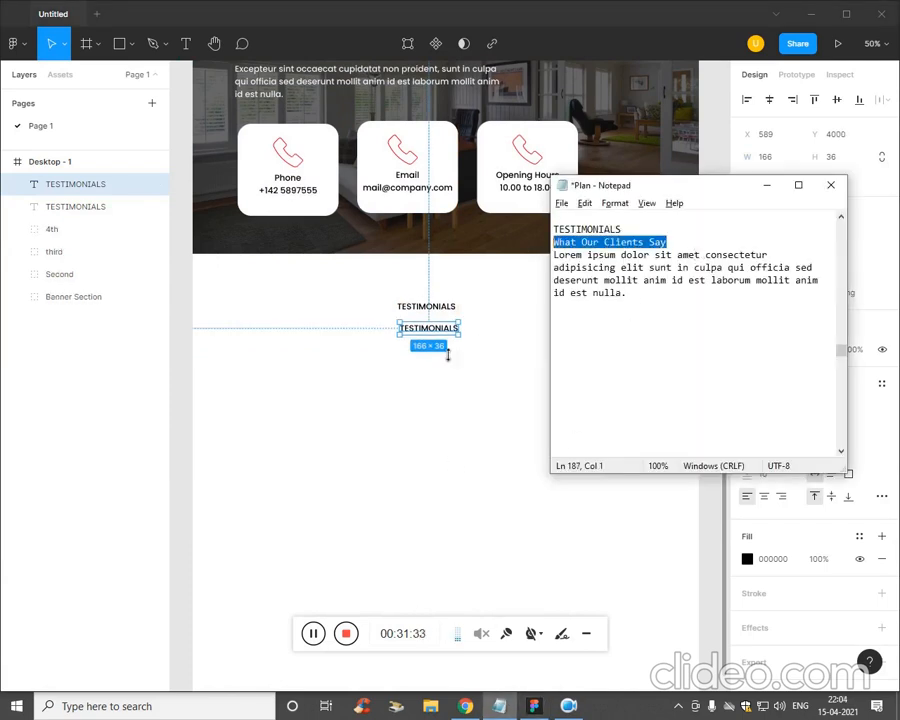
left_click(438, 347)
key("Return")
key("ctrl+v")
key("Escape")
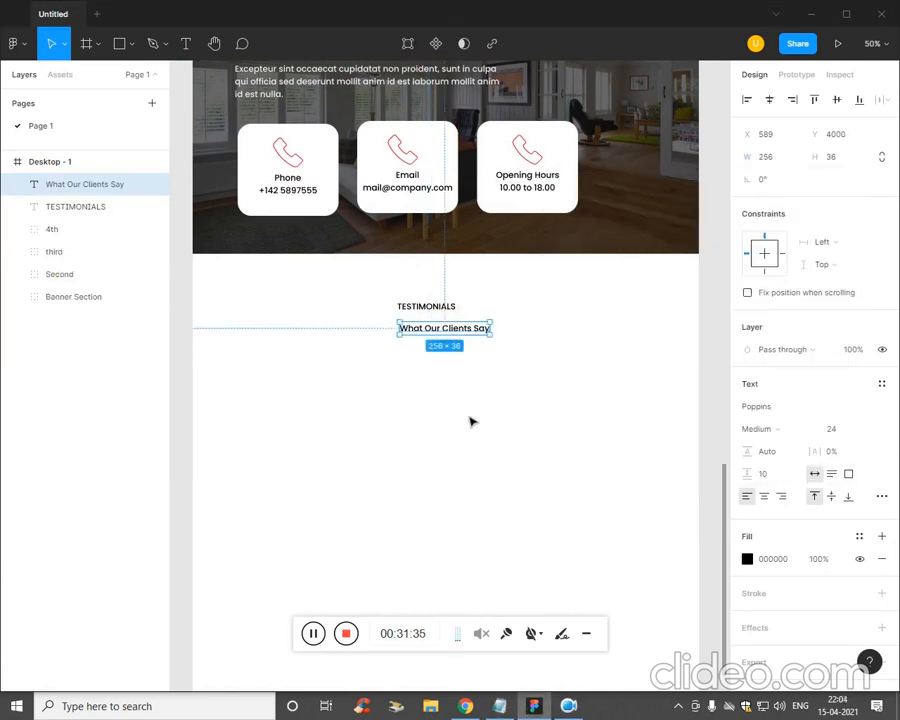
left_click(370, 445)
- Draw a text box below the subheading and paste the Lorem ipsum paragraph into it
key("t")
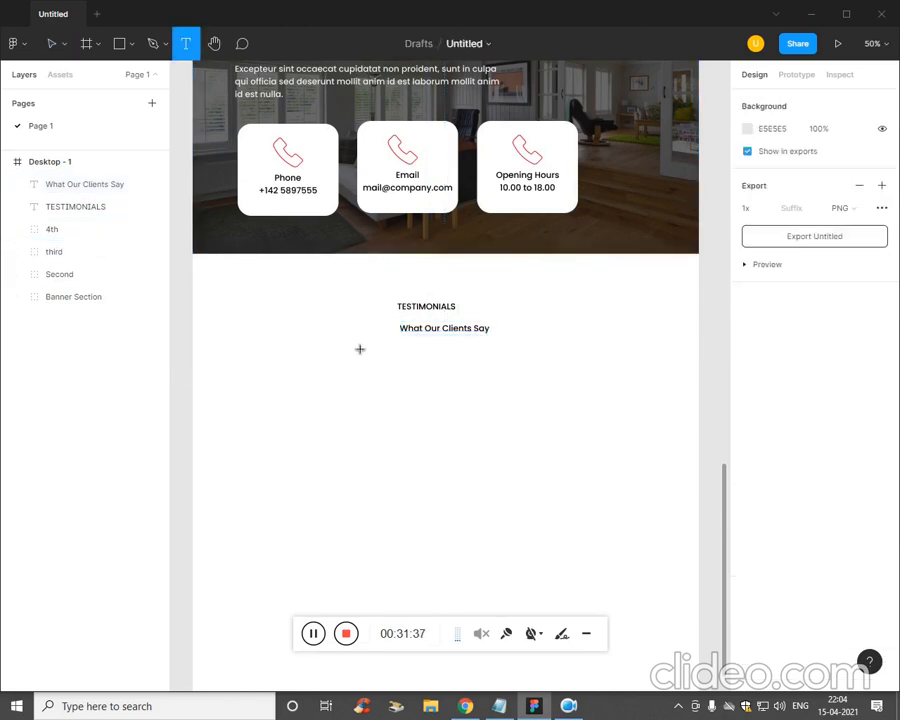
left_click_drag(296, 346, 615, 395)
left_click(499, 706)
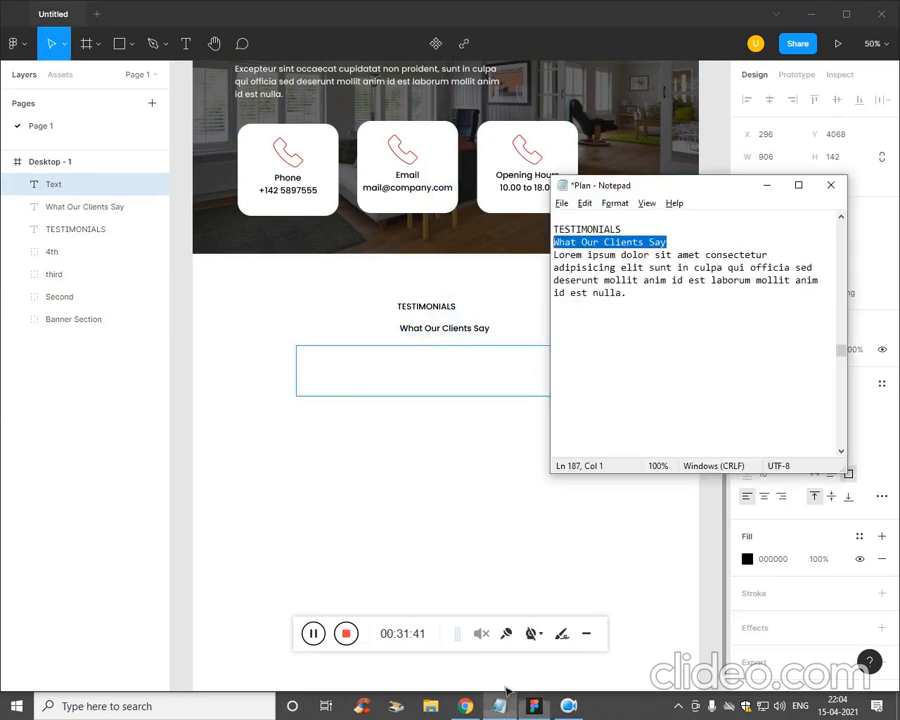
left_click(657, 304)
left_click_drag(653, 303, 553, 255)
key("ctrl+c")
left_click(430, 382)
key("ctrl+v")
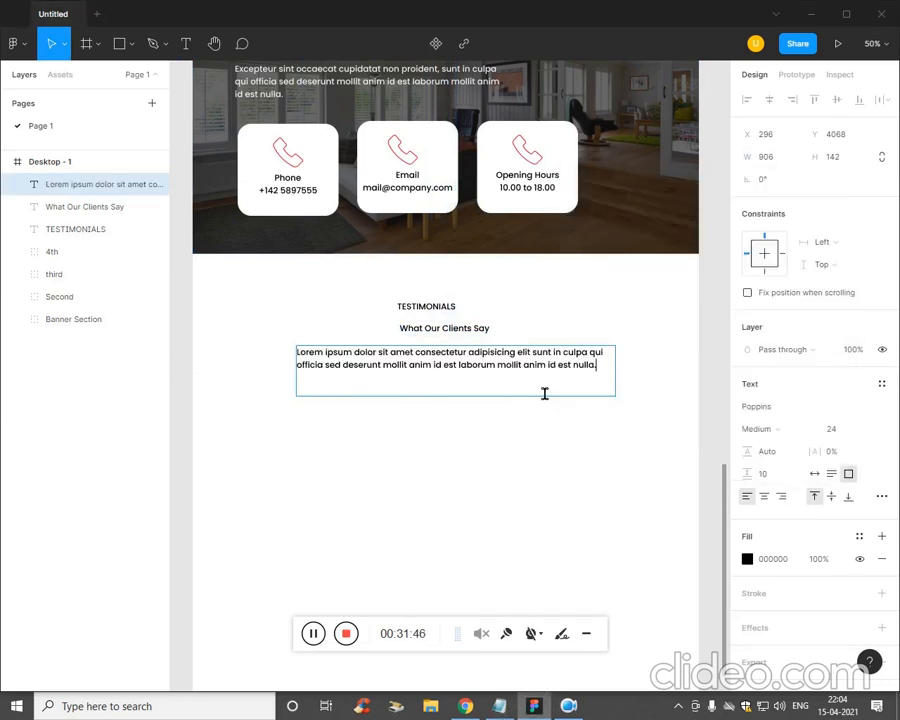
- Make the pasted testimonials paragraph text a light grey
key("ctrl+a")
left_click(747, 558)
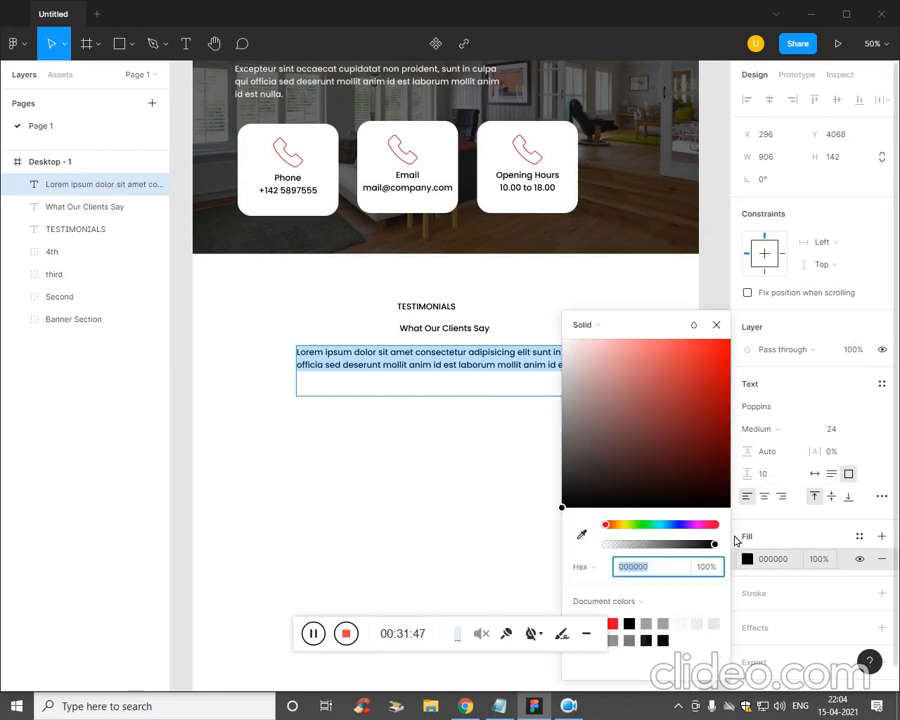
left_click(568, 384)
left_click_drag(569, 392, 565, 370)
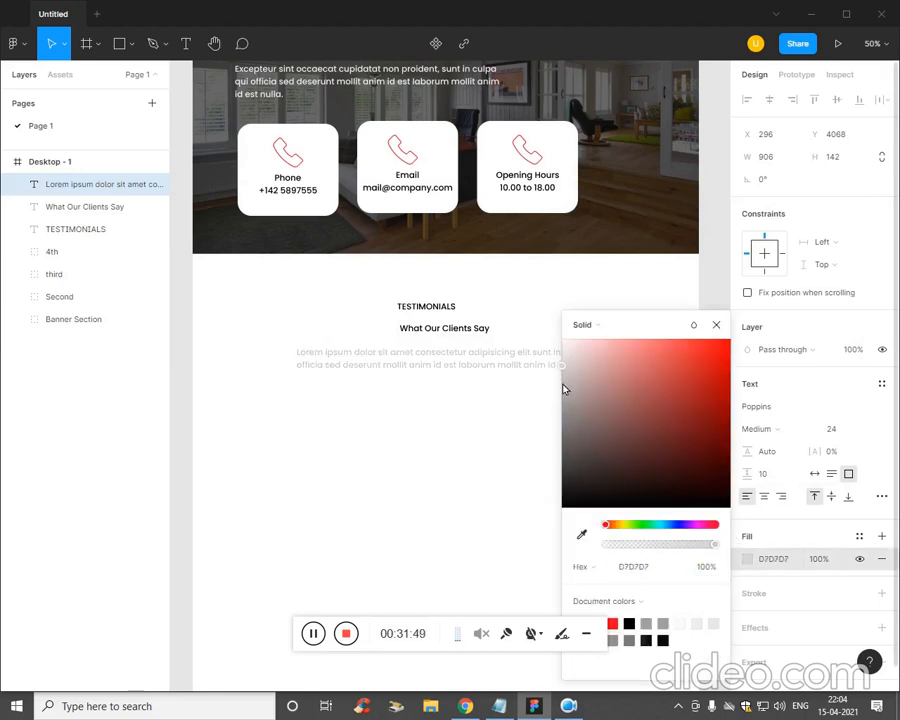
- Enlarge the What Our Clients Say heading to size 38 and nudge it left
left_click(480, 329)
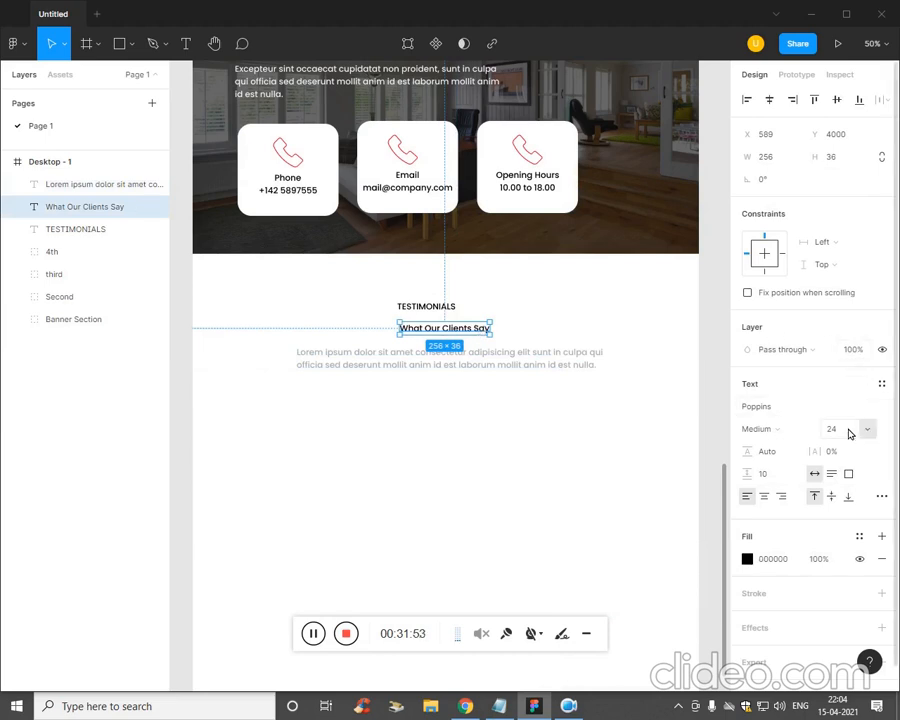
key("Up")
key("Up")
key("Up")
key("Up")
key("Up")
key("Up")
key("Up")
key("Up")
key("Up")
key("Up")
key("Up")
key("Up")
key("Up")
key("Up")
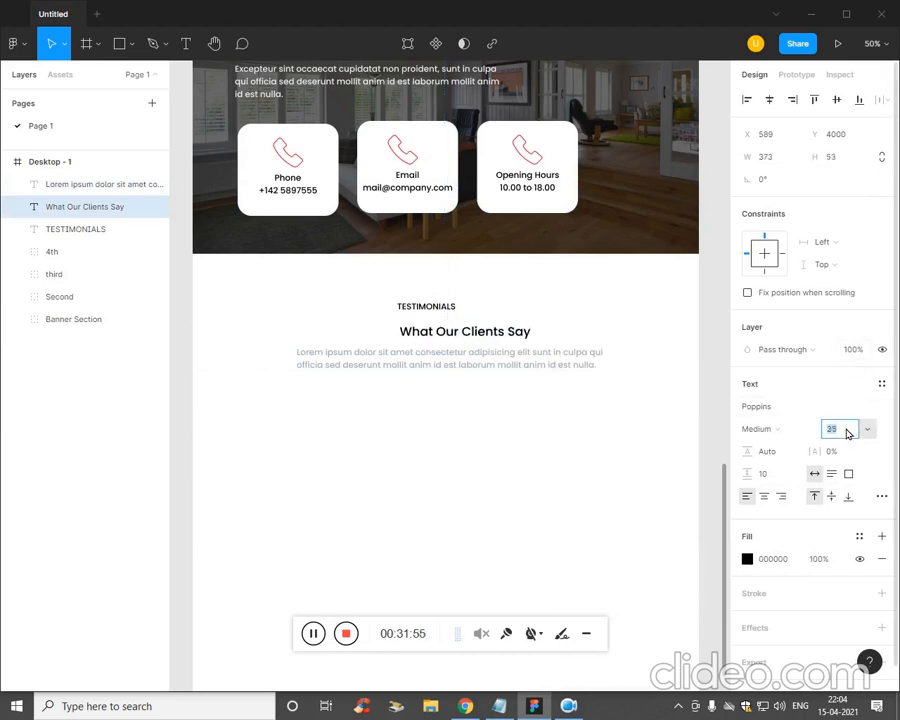
left_click(466, 478)
left_click(516, 344)
key("Left")
key("Left")
key("Left")
key("Left")
key("Left")
key("Left")
key("Left")
key("Left")
key("Left")
key("Left")
key("Left")
key("Left")
key("Left")
key("Left")
key("Left")
key("Left")
key("Left")
key("Left")
key("Left")
key("Left")
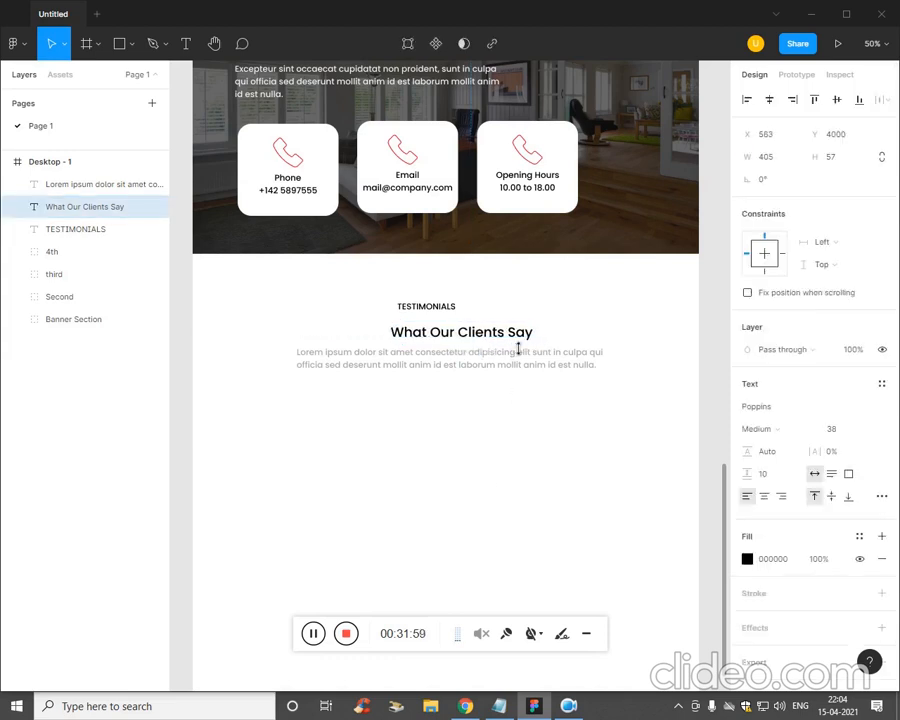
key("Left")
key("Left")
key("Left")
key("Left")
key("Left")
key("Left")
key("Left")
key("Left")
key("Left")
key("Left")
key("Left")
key("Left")
key("Left")
key("Left")
key("Left")
key("Left")
key("Left")
key("Left")
key("Left")
key("Left")
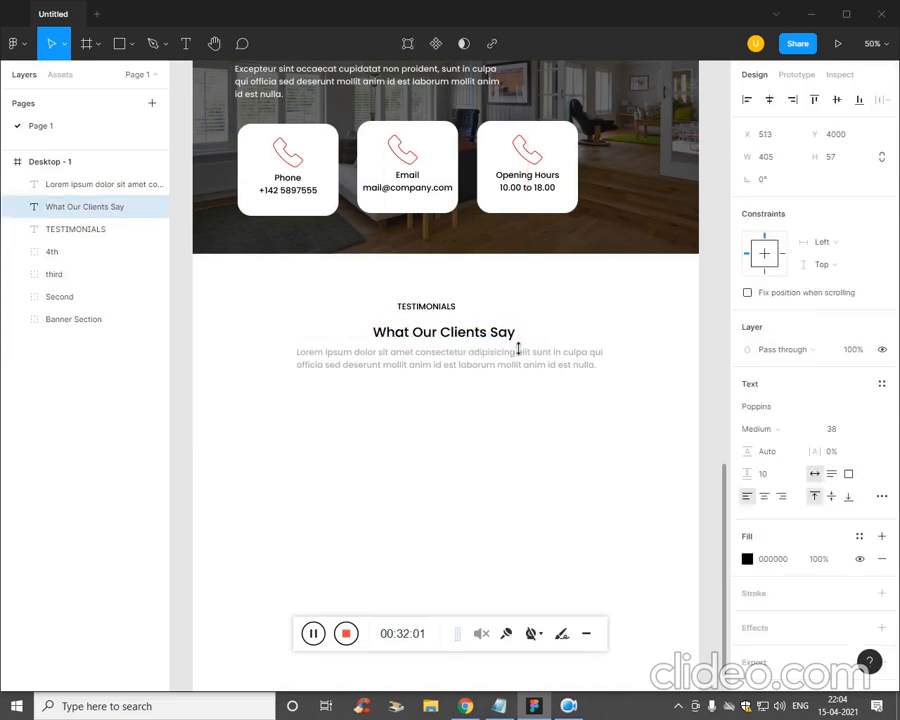
- Widen the TESTIMONIALS label's letter spacing to 12
left_click(450, 307)
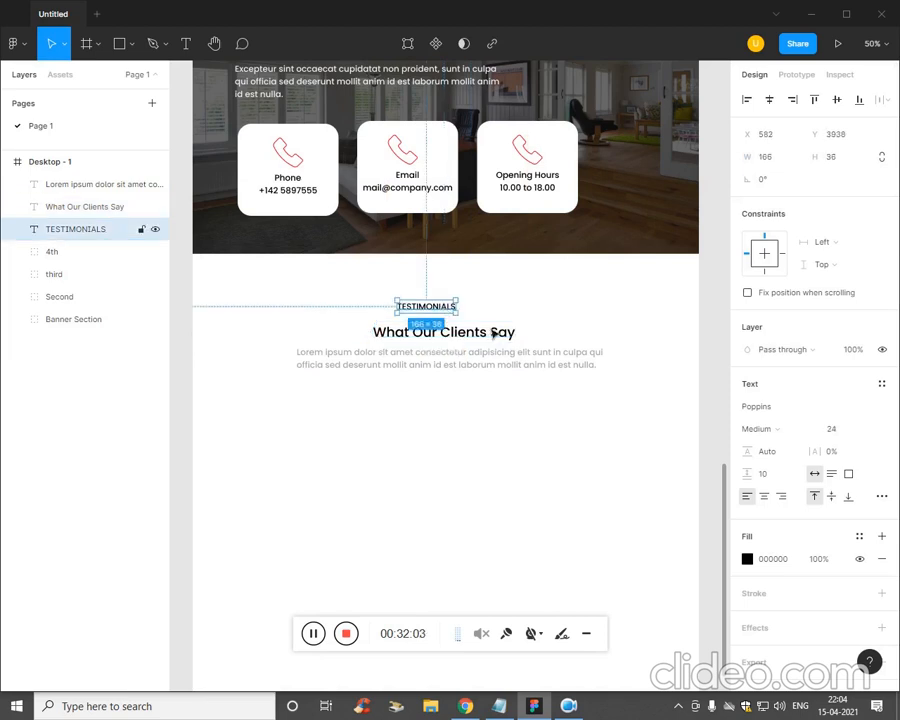
left_click(839, 456)
type("3")
key("Return")
type("12")
key("Return")
- Give the TESTIMONIALS label a red text fill
left_click(628, 420)
left_click(441, 308)
left_click(748, 560)
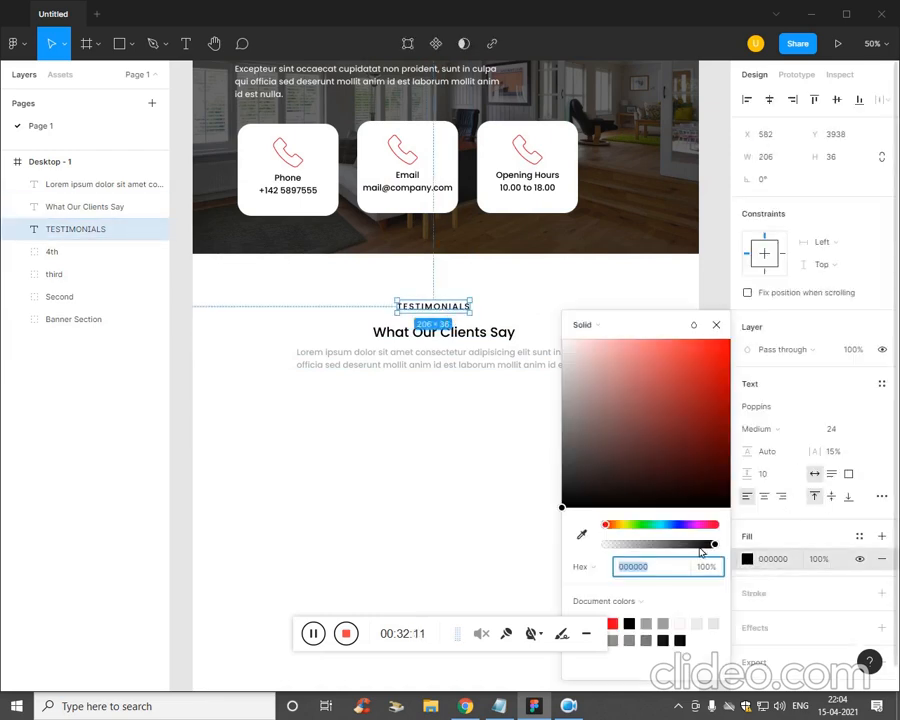
left_click(612, 624)
left_click(458, 402)
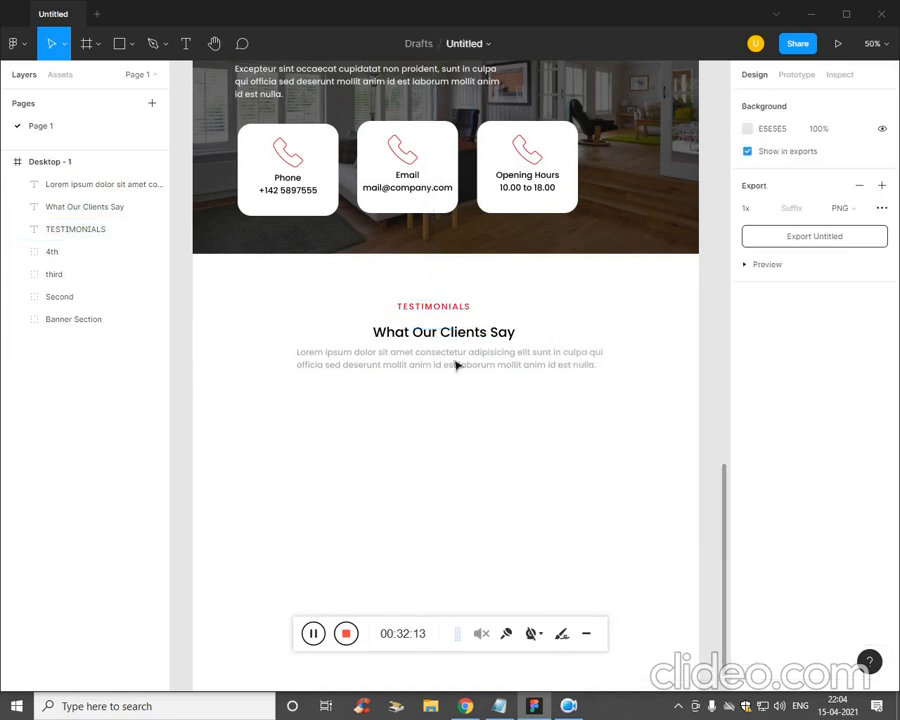
- Centre the label, heading and paragraph horizontally
left_click(446, 310)
left_click(466, 338)
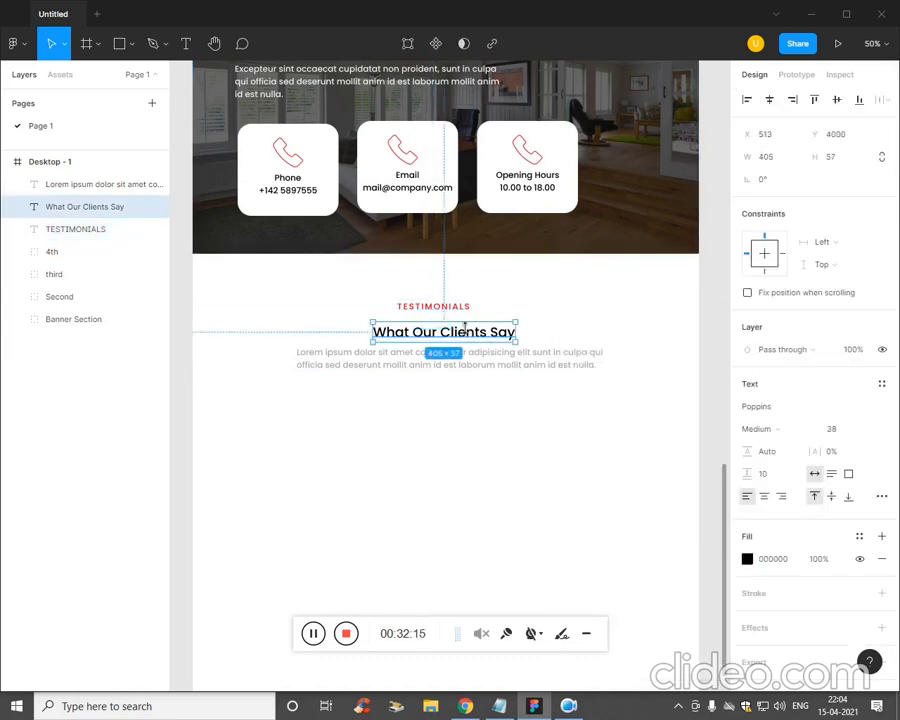
key("Tab")
left_click_drag(520, 420, 378, 313)
left_click(769, 99)
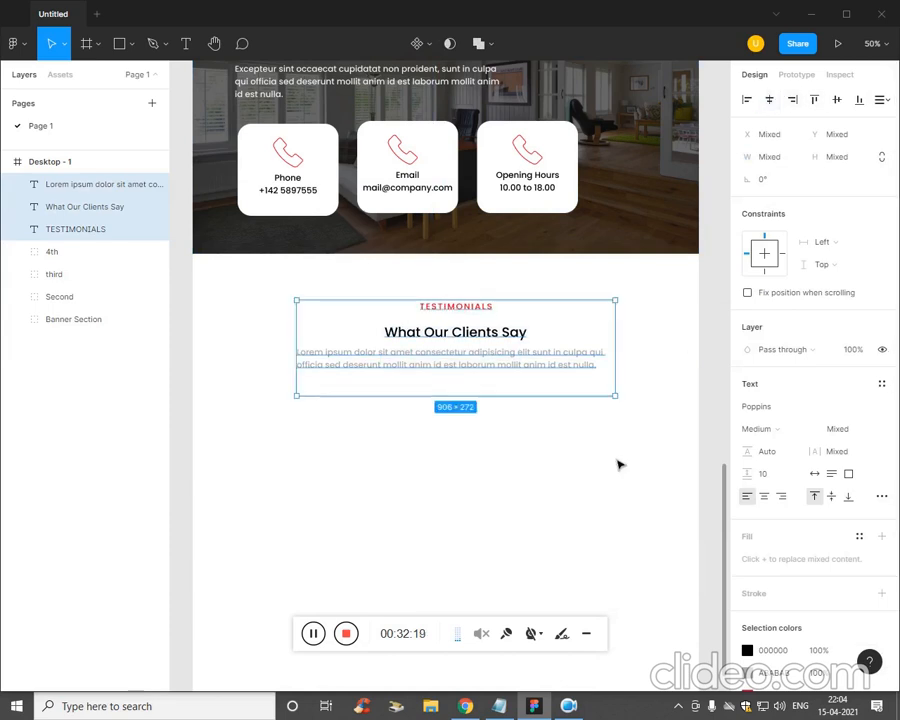
left_click(558, 412)
- Nudge the What Our Clients Say heading up toward the label
left_click(492, 340)
key("Up")
key("Up")
key("Up")
key("Up")
key("Up")
key("Up")
key("Up")
key("Up")
key("Up")
key("Up")
key("Up")
key("Up")
key("Up")
key("Up")
key("Up")
key("Up")
key("Up")
key("Up")
key("Up")
key("Up")
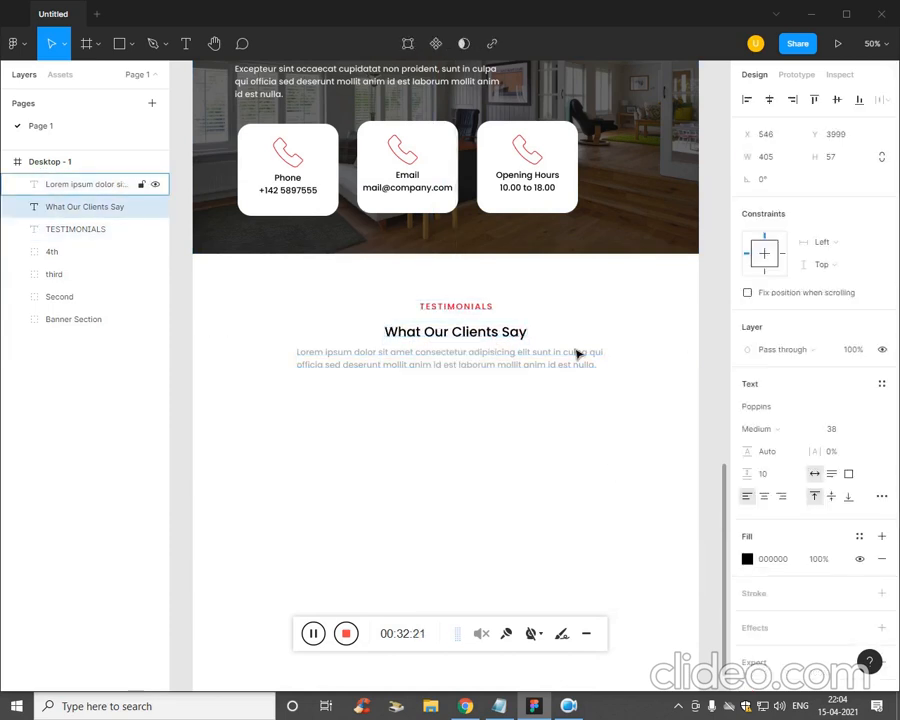
key("Up")
key("Up")
key("Up")
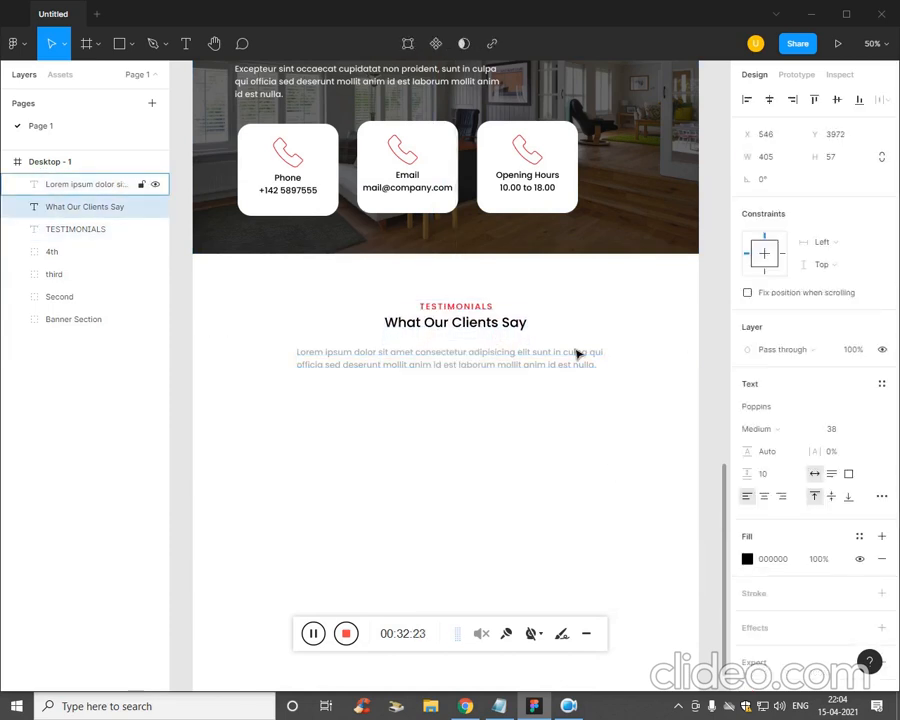
left_click(536, 380)
- Move the Lorem ipsum paragraph up closer to the heading
key("c")
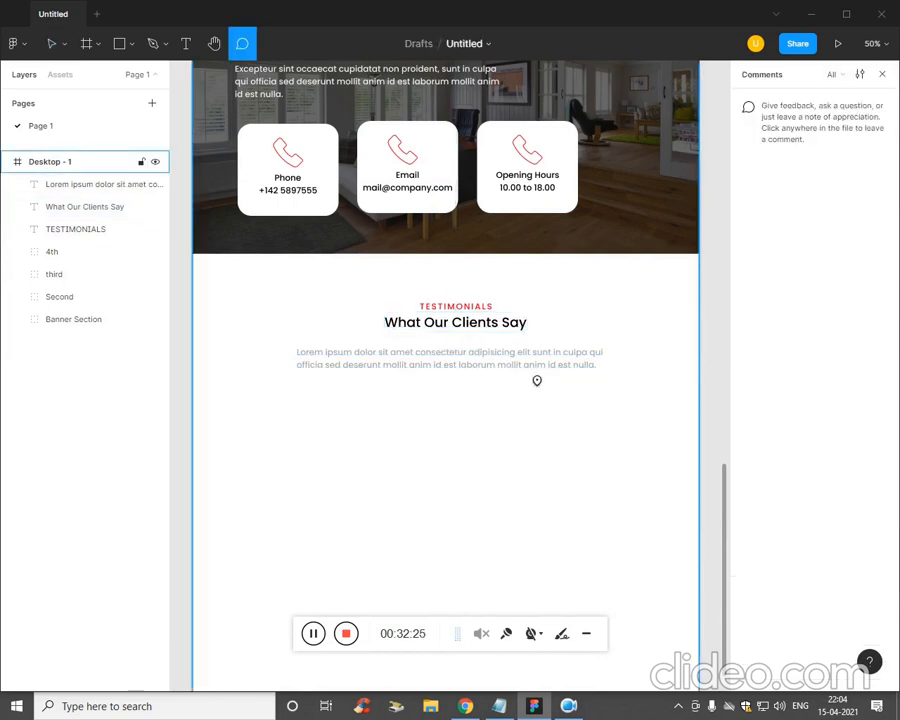
left_click(532, 403)
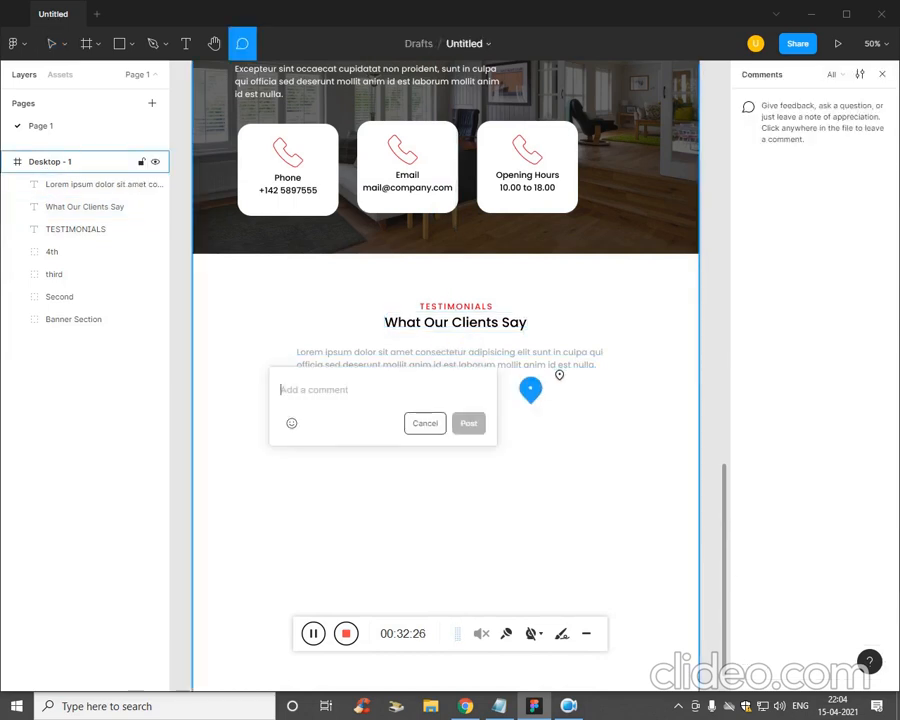
left_click(425, 423)
left_click(520, 368)
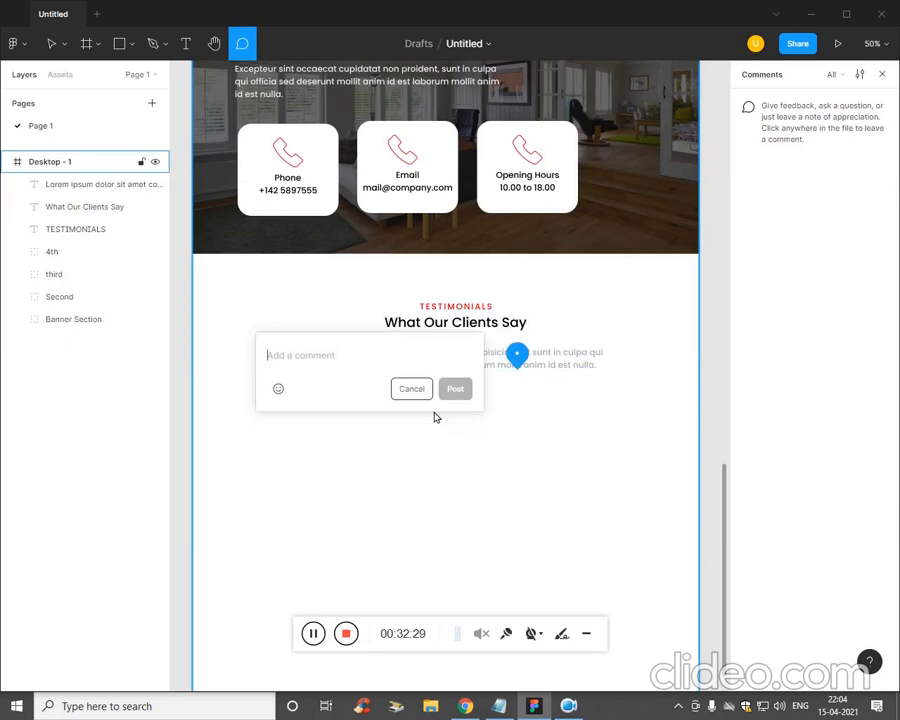
left_click(422, 392)
key("v")
left_click(460, 370)
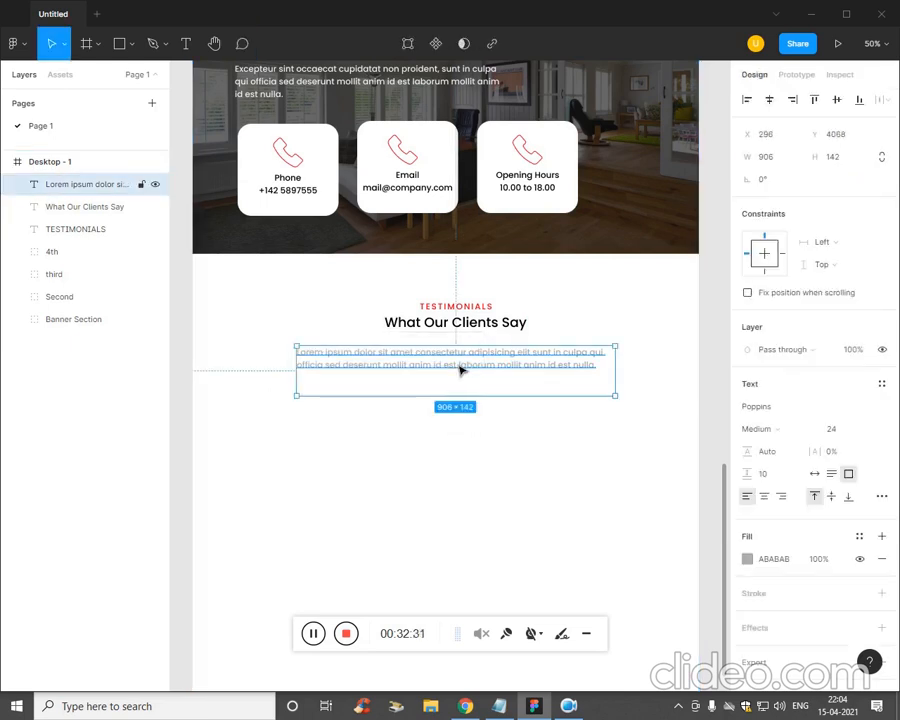
left_click_drag(460, 370, 460, 370)
left_click(463, 432)
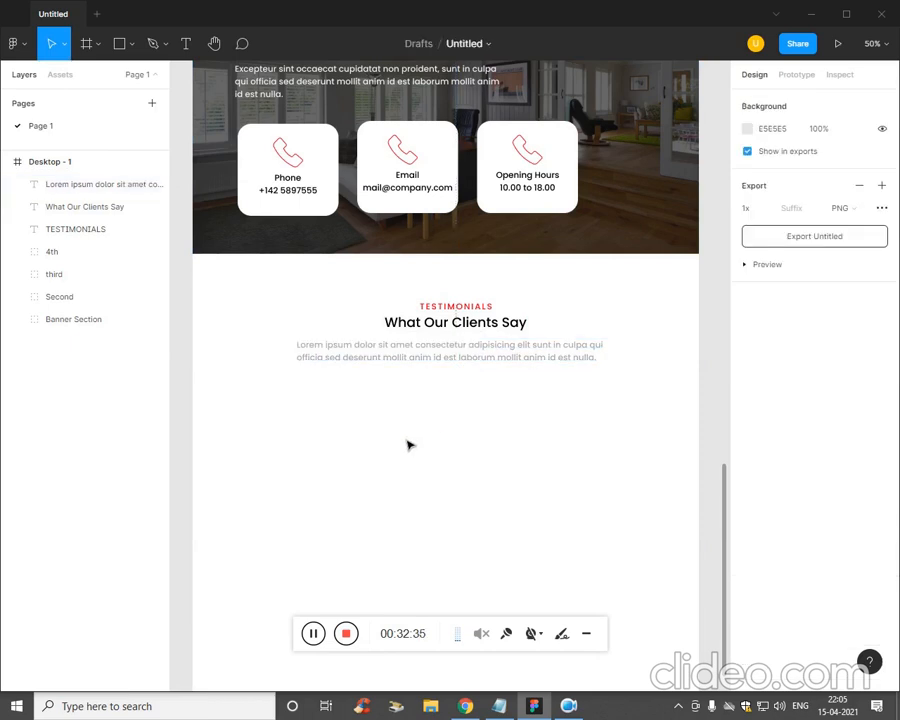
- Draw the 1220×670 grey placeholder rectangle, Rectangle 19, beneath the testimonials paragraph
left_click(119, 43)
left_click(131, 44)
left_click(123, 78)
mouse_move(241, 399)
left_mouse_down()
mouse_move(504, 486)
mouse_move(629, 563)
mouse_move(669, 617)
mouse_move(669, 633)
left_mouse_up()
scroll(562, 449, "down", 3)
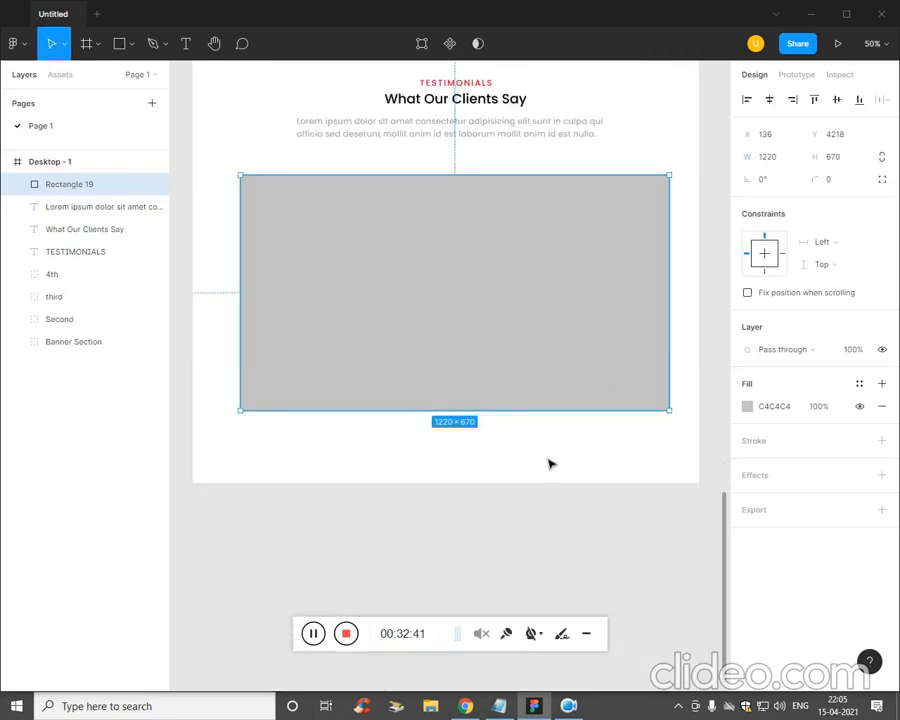
left_click(591, 458)
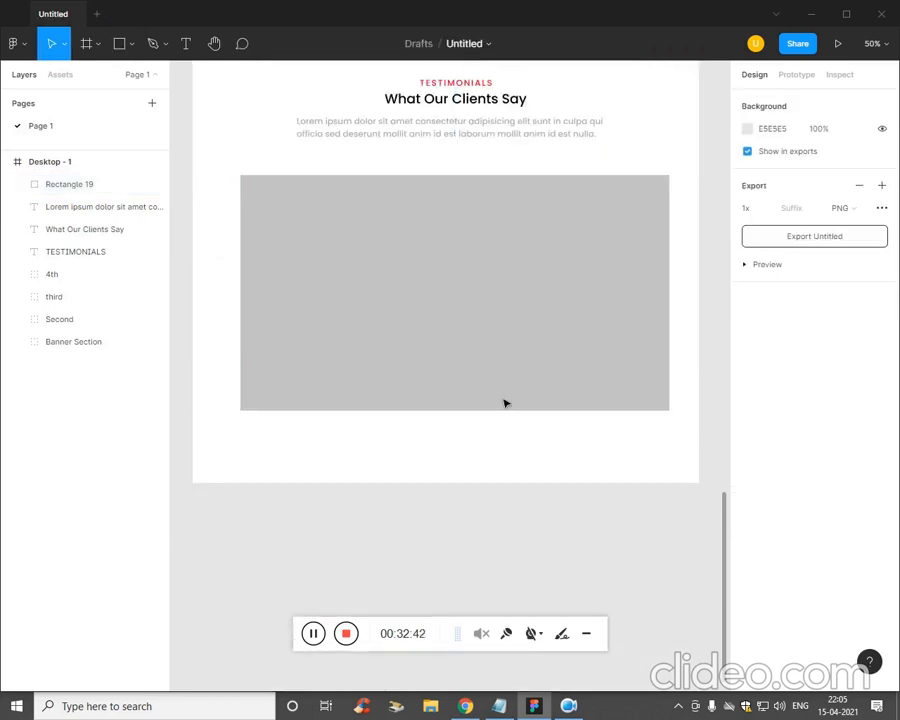
left_click(65, 184)
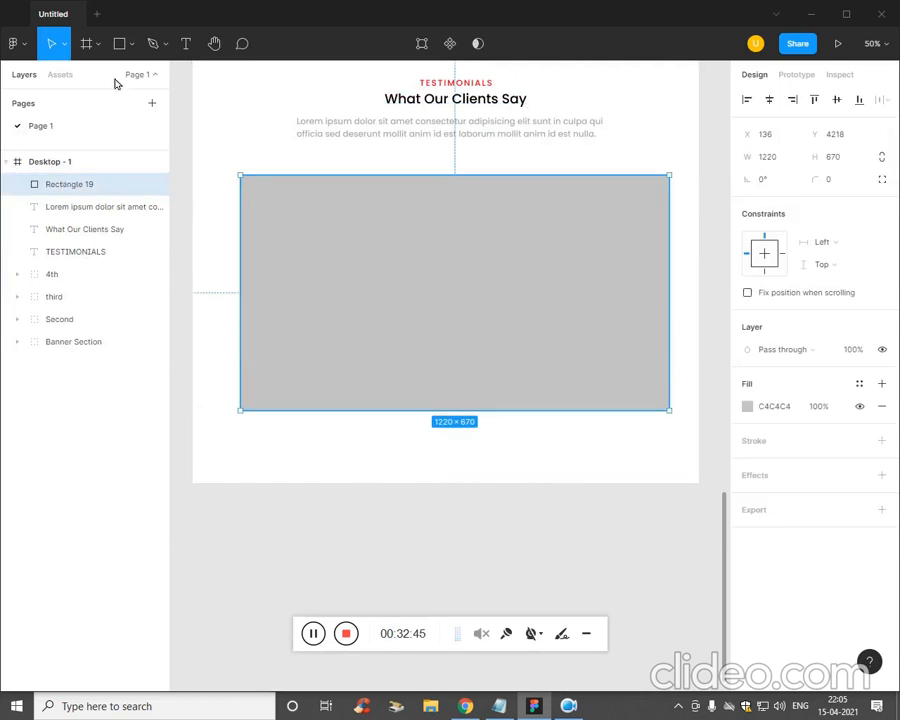
left_click(132, 45)
left_click(130, 79)
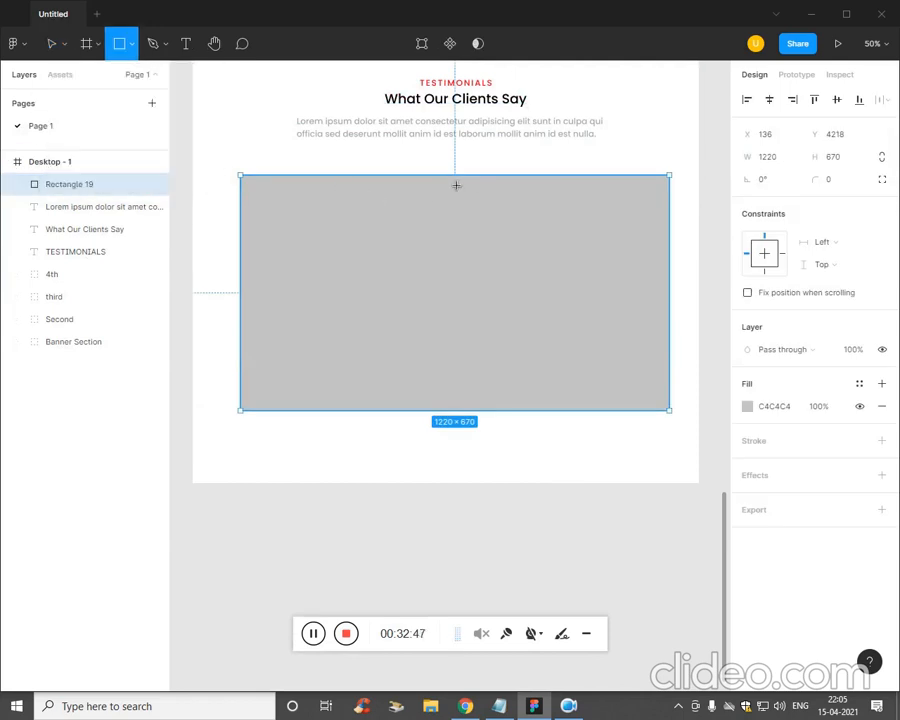